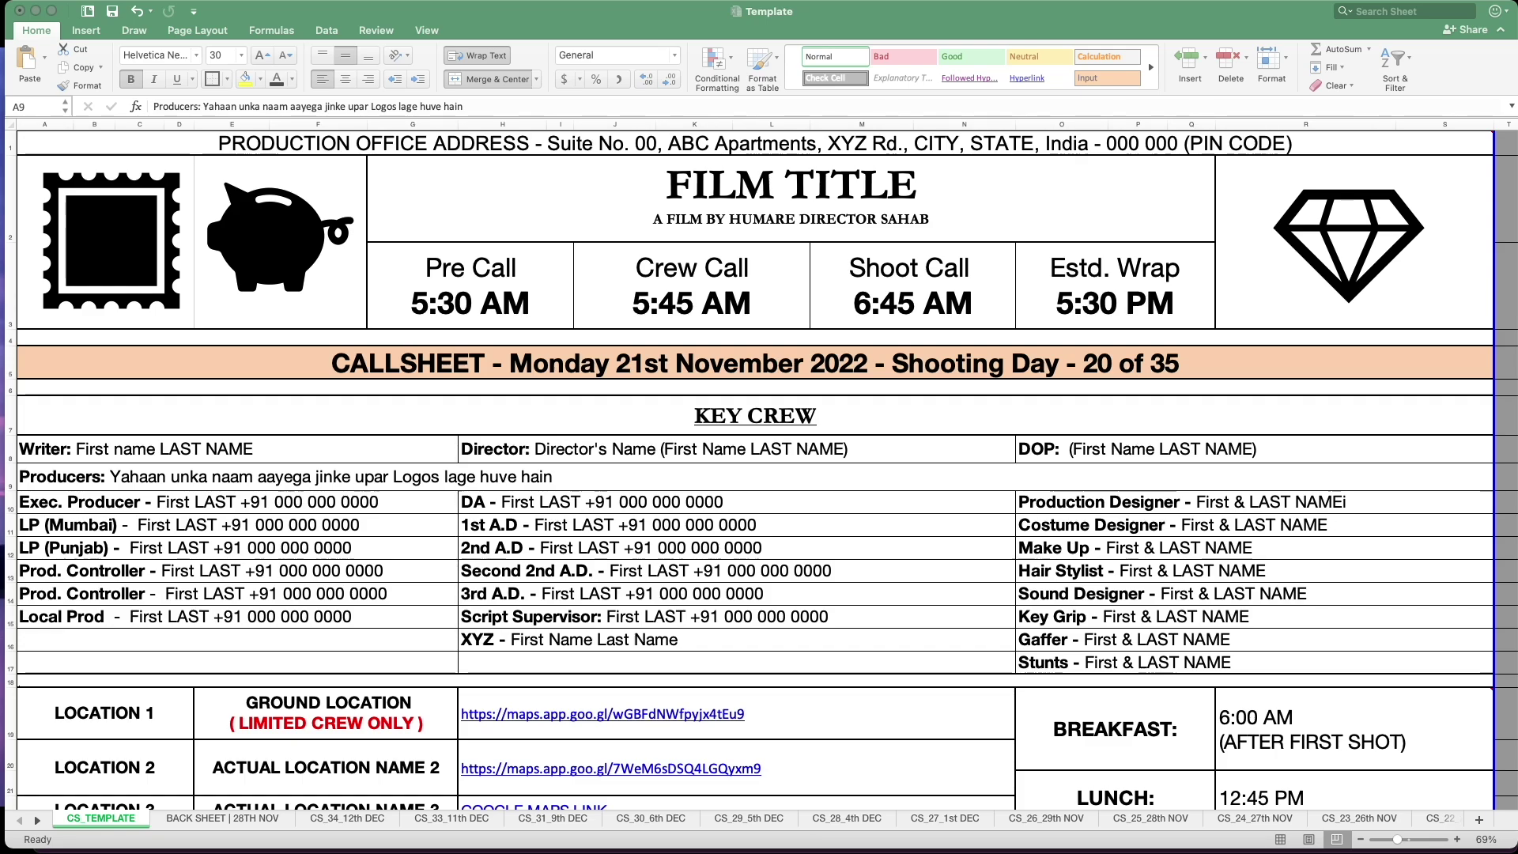
pyautogui.scroll(-10, 781, 449)
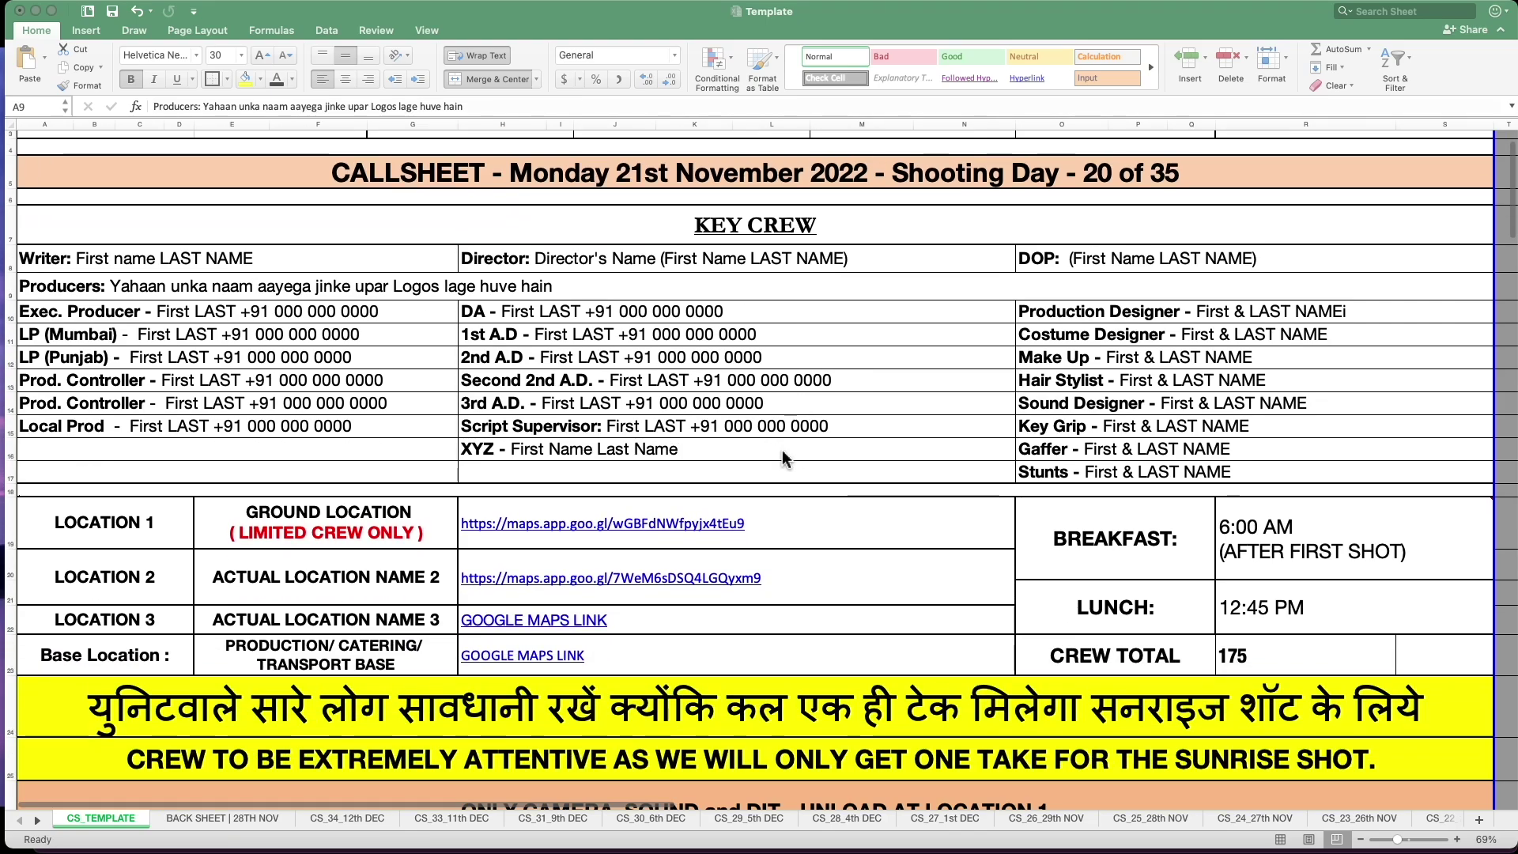
pyautogui.scroll(10, 782, 449)
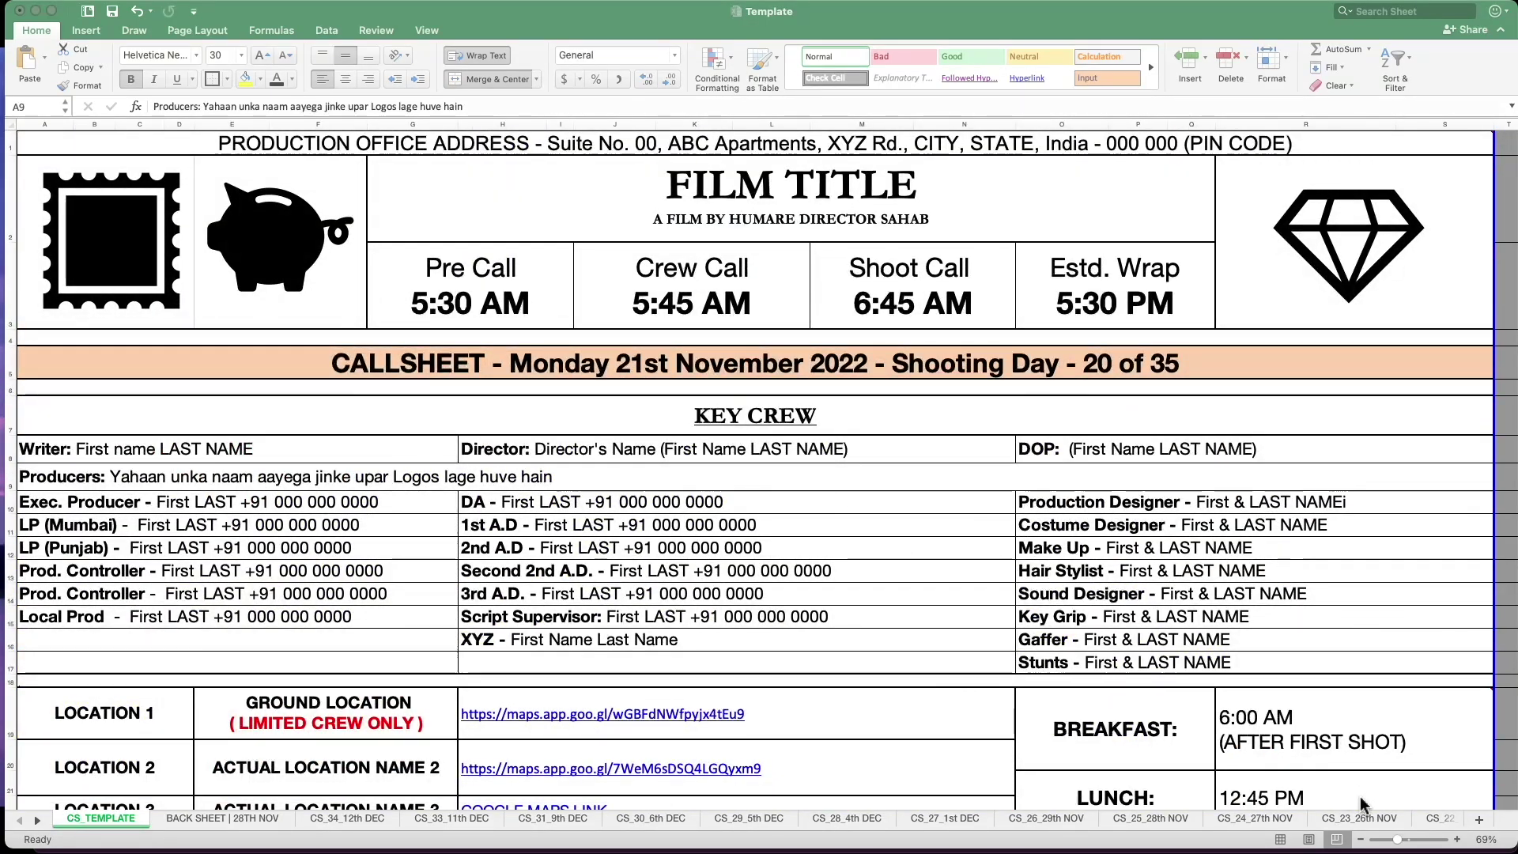
pyautogui.moveTo(1391, 844)
pyautogui.mouseDown()
pyautogui.moveTo(1377, 844)
pyautogui.moveTo(1399, 844)
pyautogui.mouseUp()
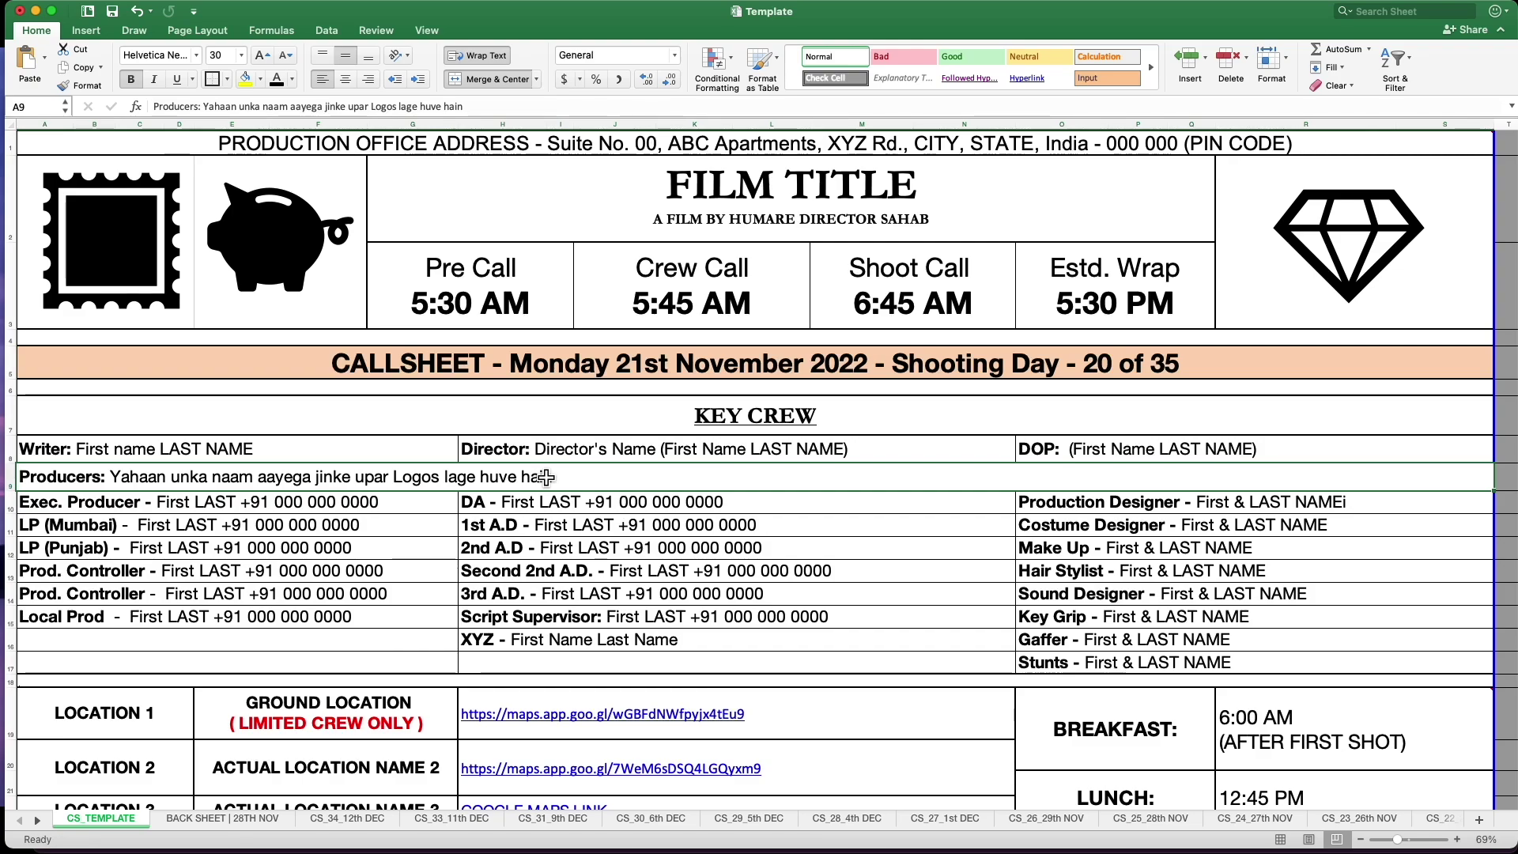
pyautogui.scroll(-2, 546, 476)
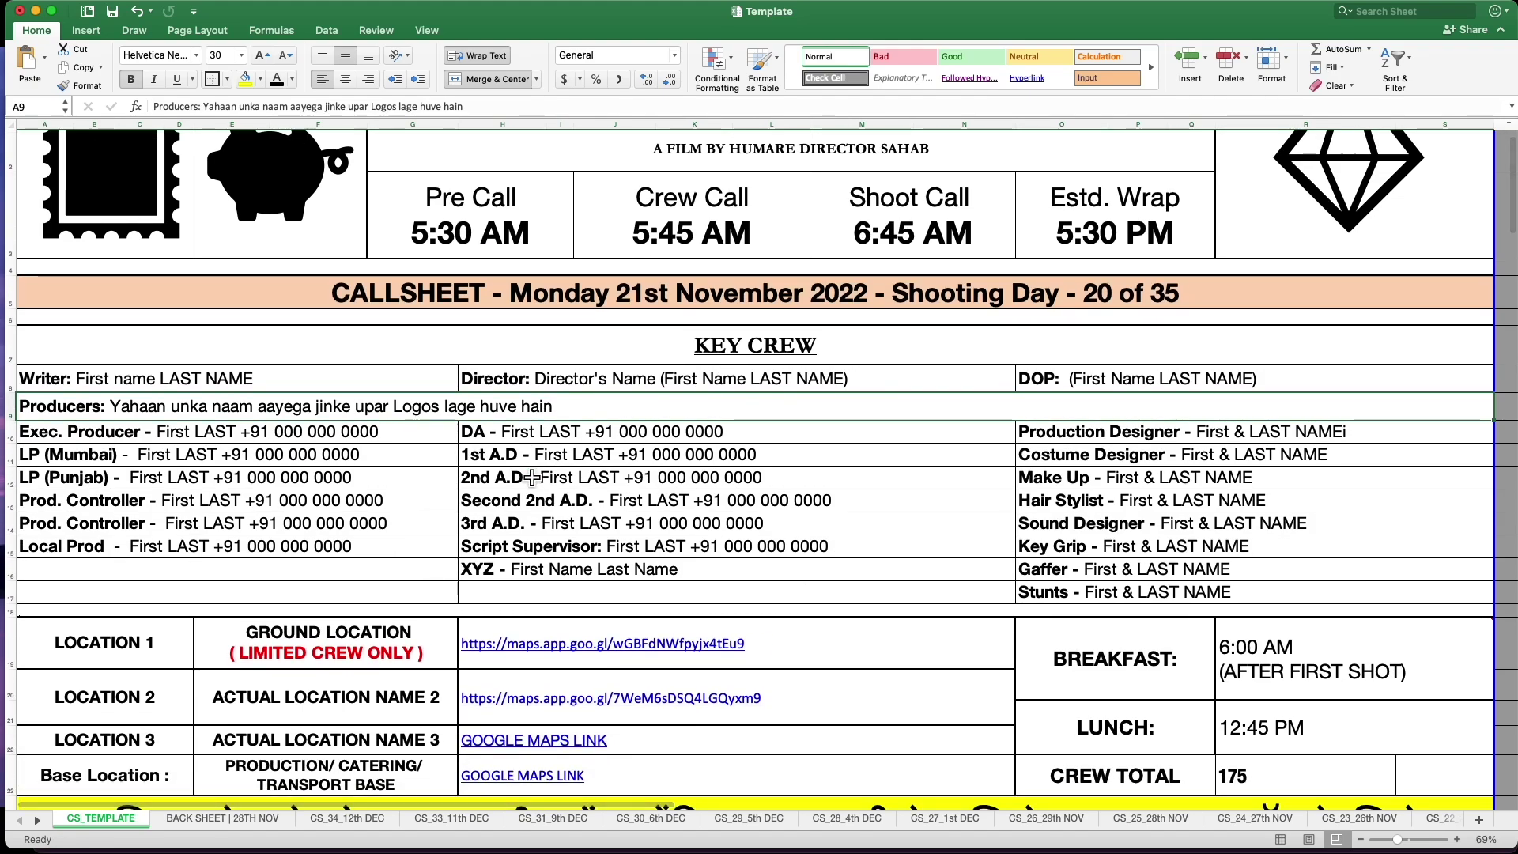
pyautogui.scroll(2, 356, 158)
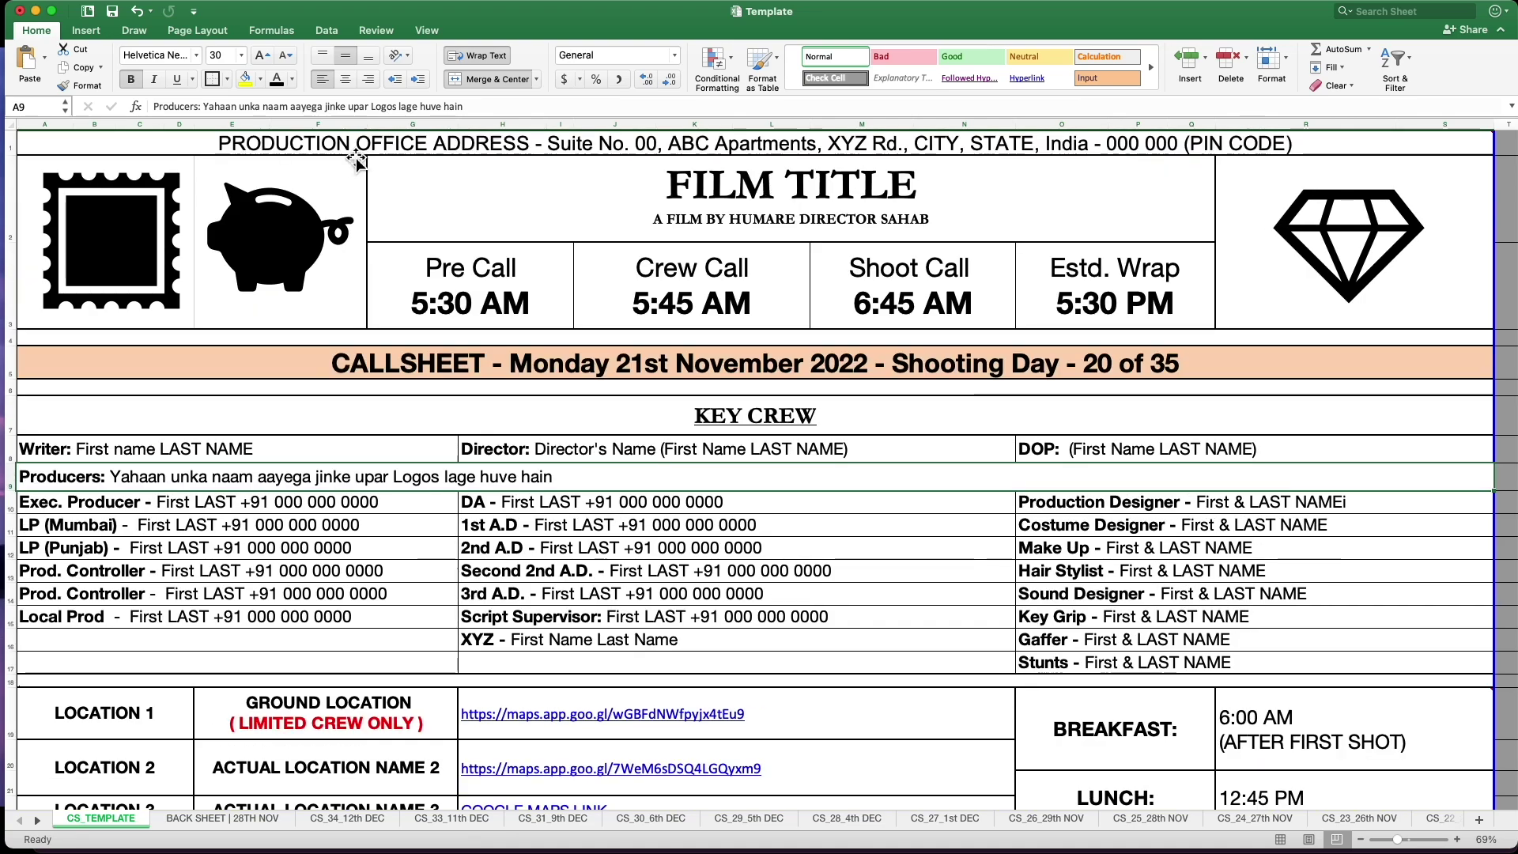
# Make the PRODUCTION OFFICE ADDRESS label in the address line of row 1 bold.
pyautogui.click(356, 153)
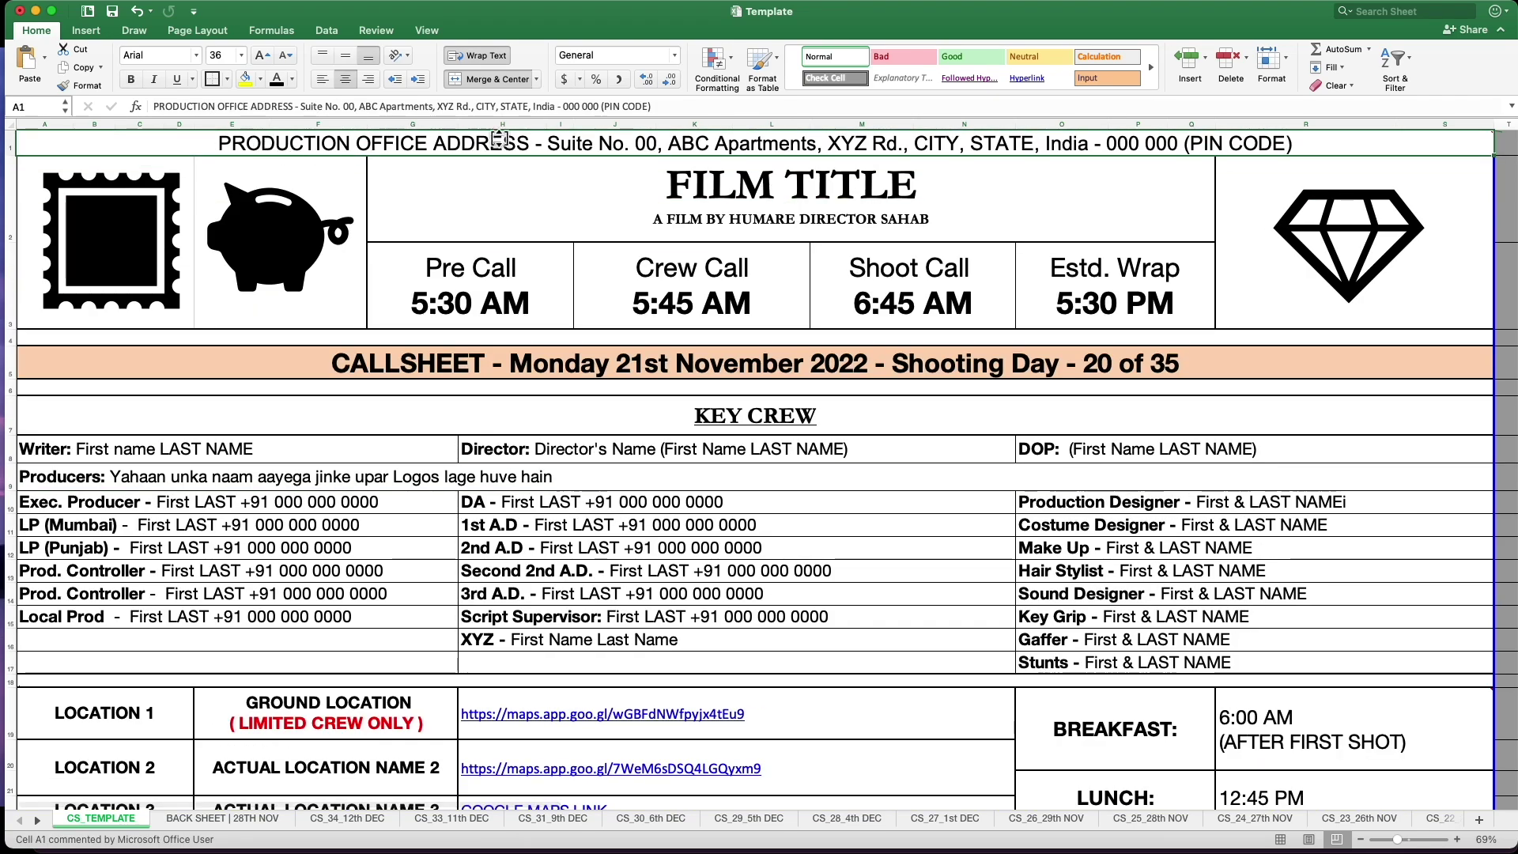
pyautogui.click(455, 160)
pyautogui.click(453, 150)
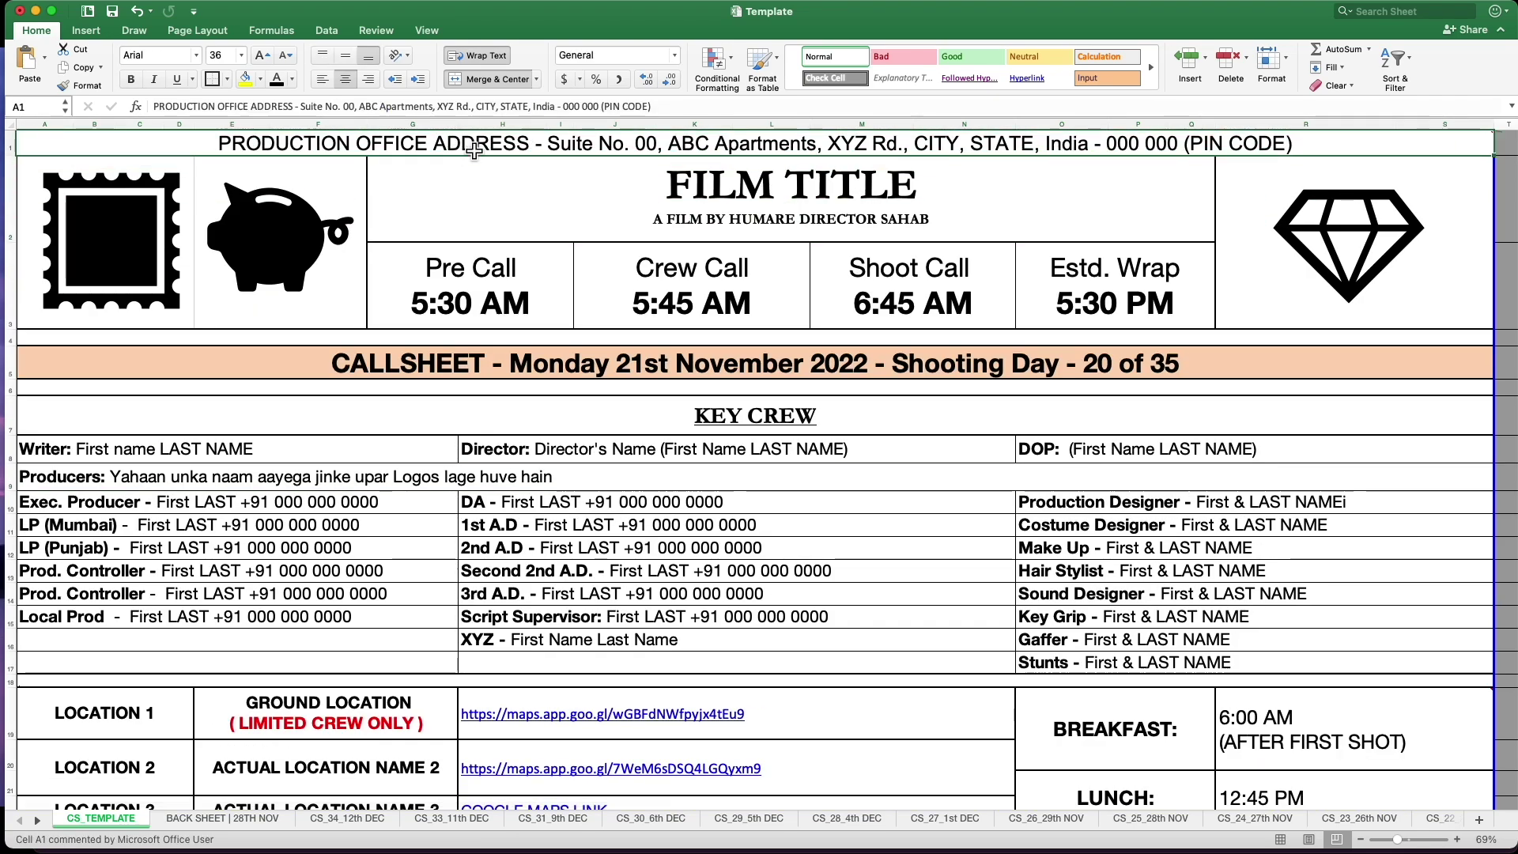
pyautogui.doubleClick(476, 147)
pyautogui.moveTo(529, 147); pyautogui.dragTo(232, 148)
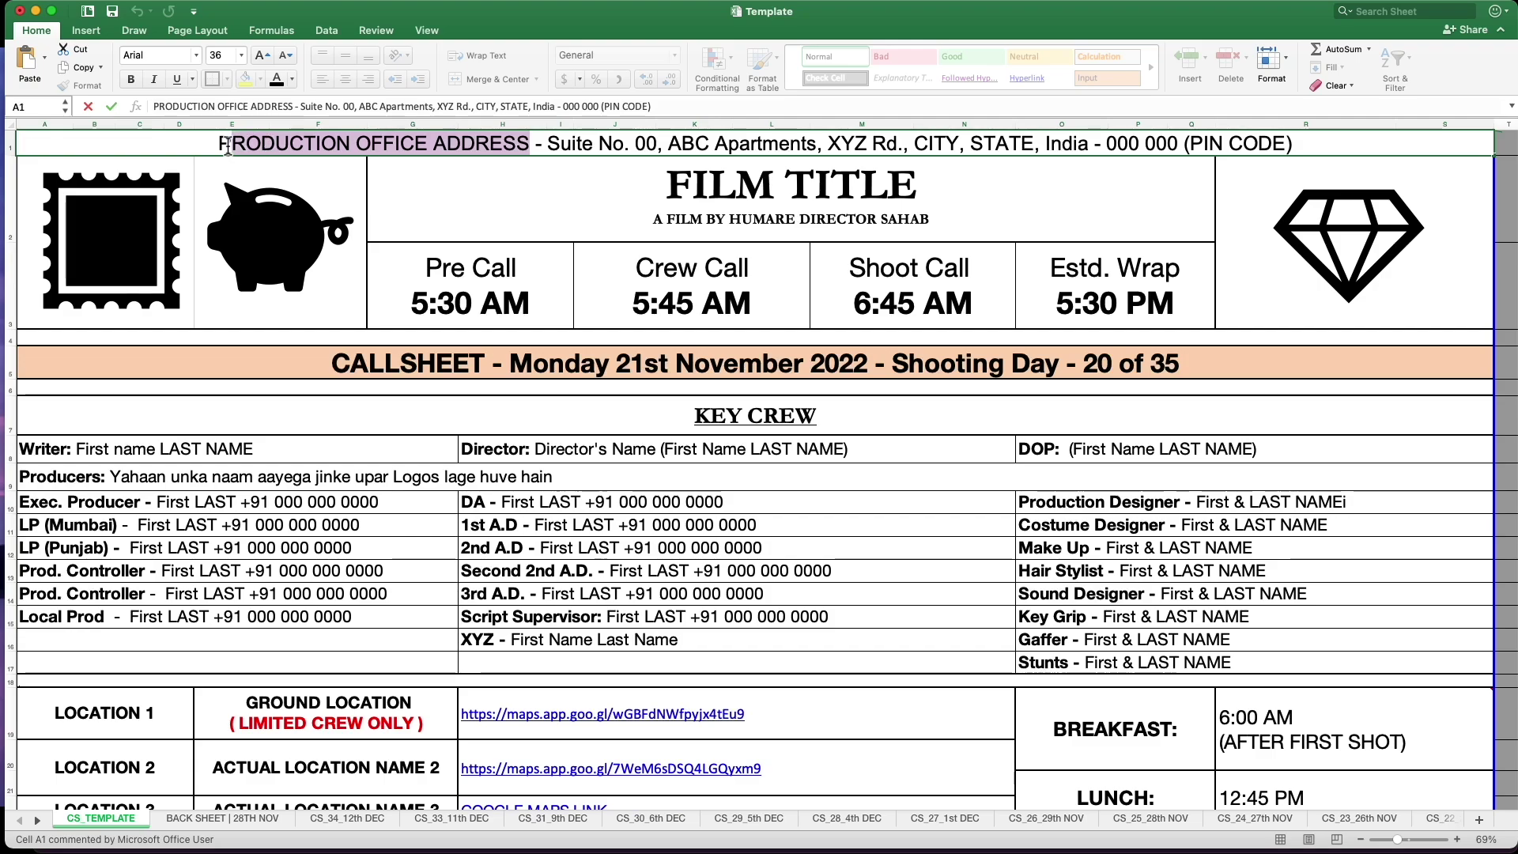
pyautogui.click(130, 79)
pyautogui.click(716, 145)
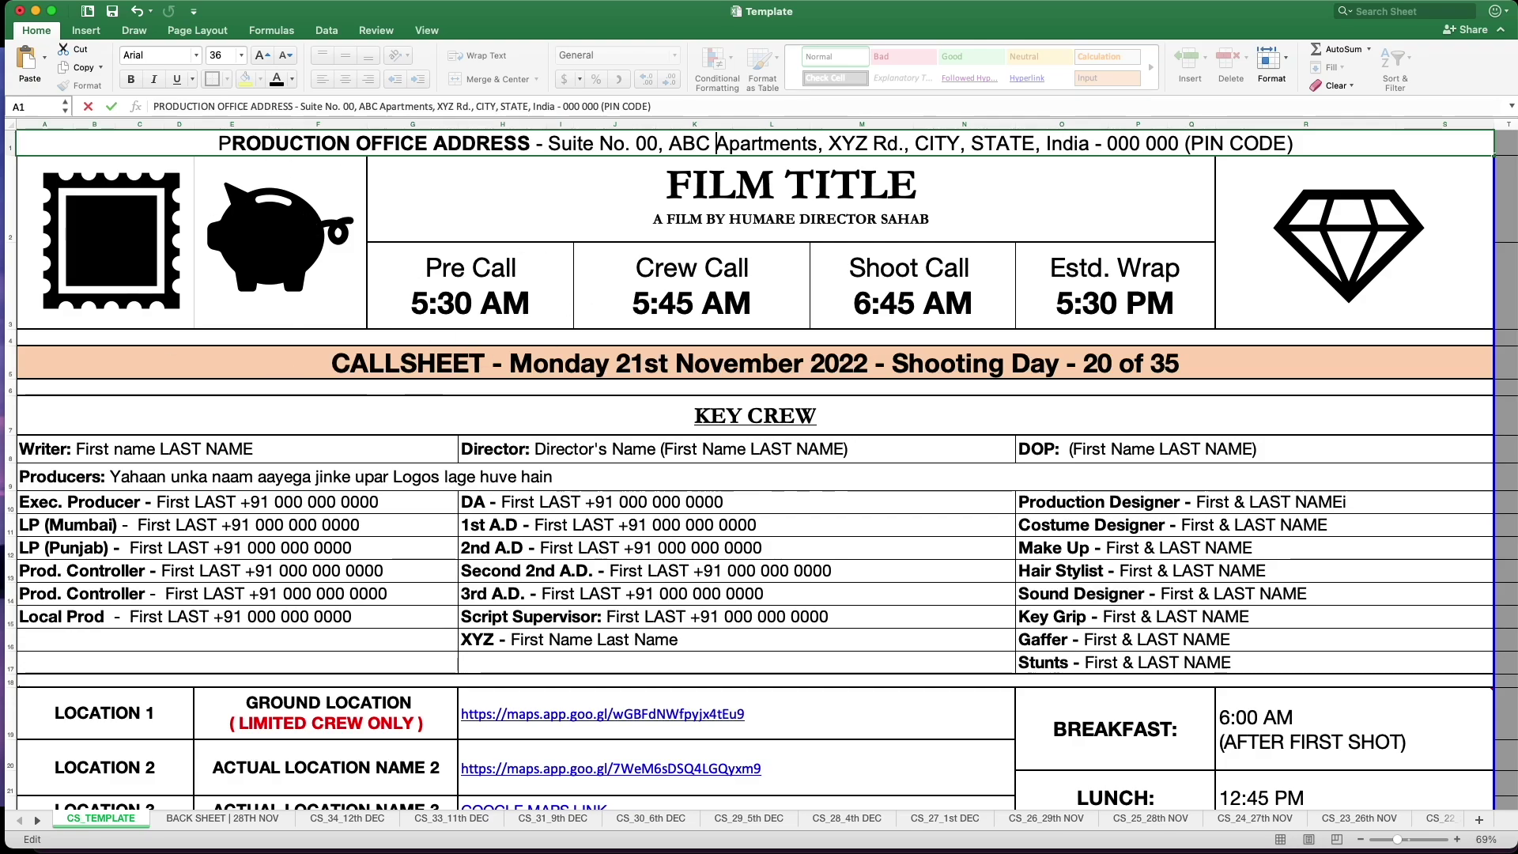
pyautogui.click(692, 193)
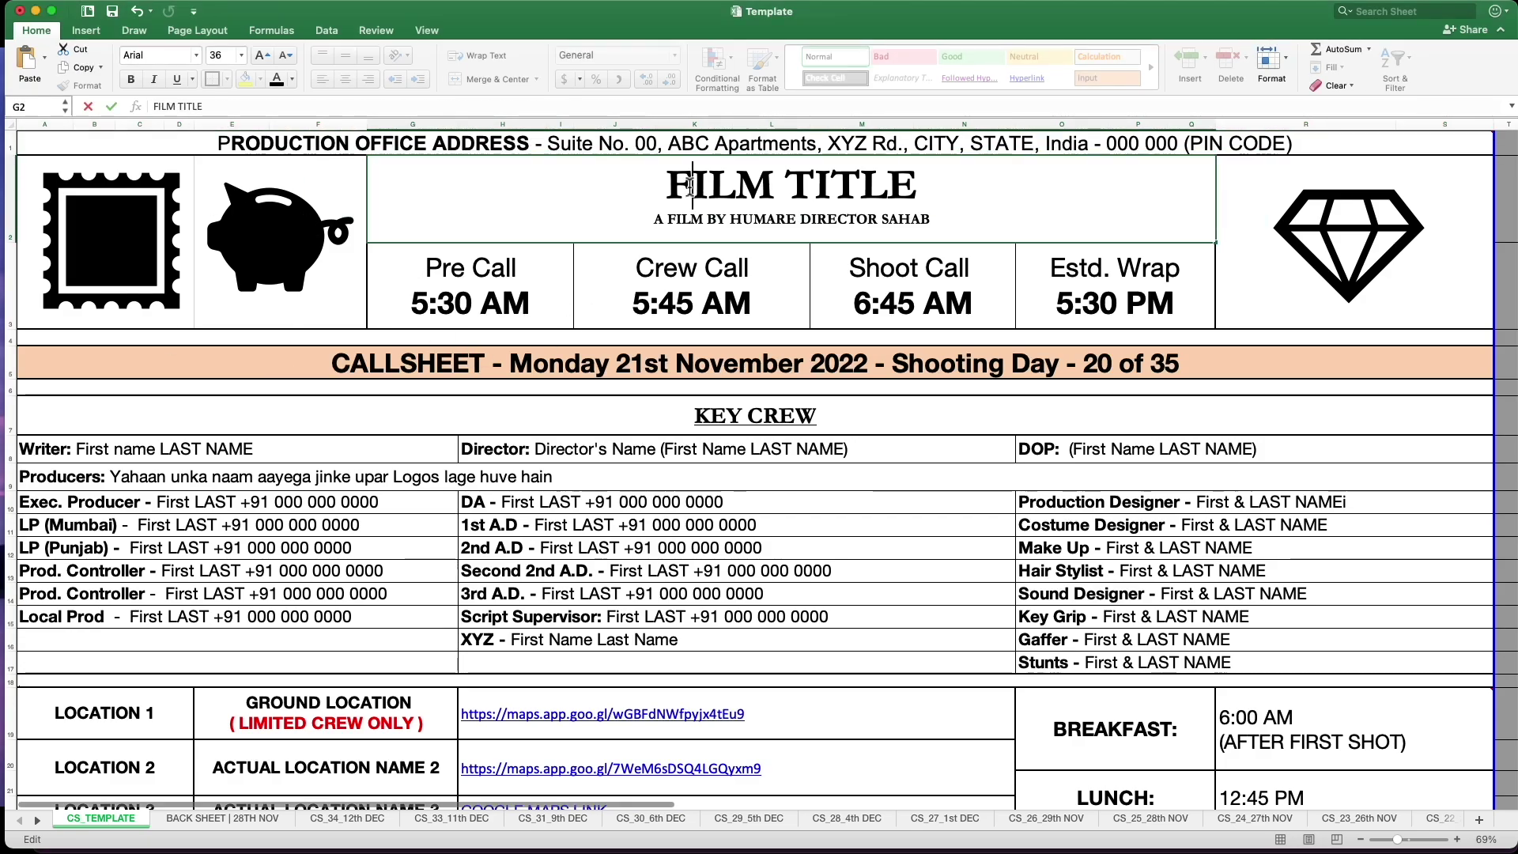
pyautogui.doubleClick(876, 196)
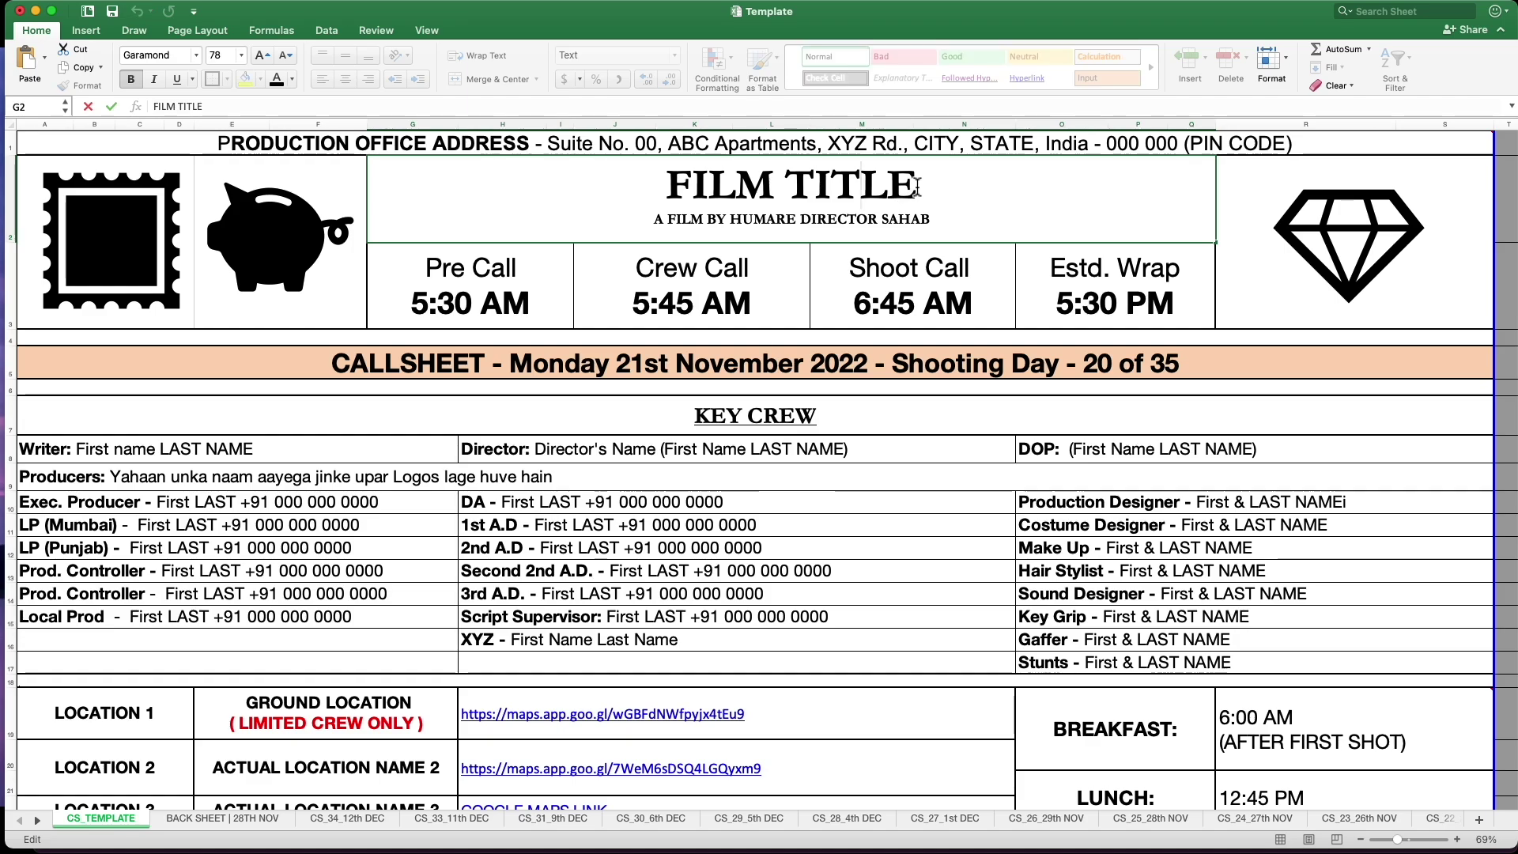
pyautogui.moveTo(918, 190); pyautogui.dragTo(623, 195)
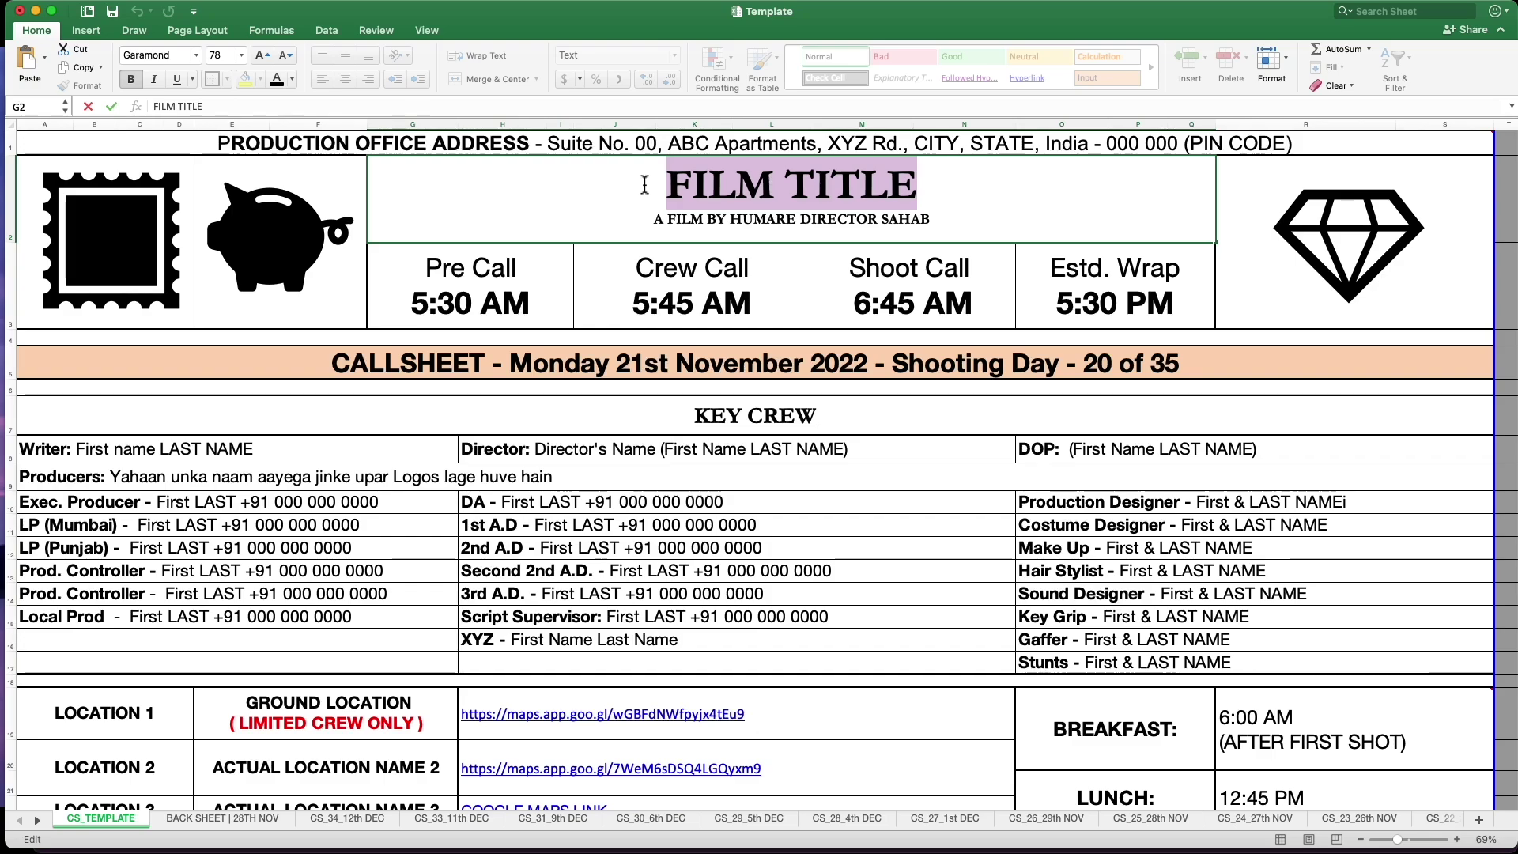
pyautogui.click(518, 285)
pyautogui.click(274, 258)
pyautogui.click(174, 201)
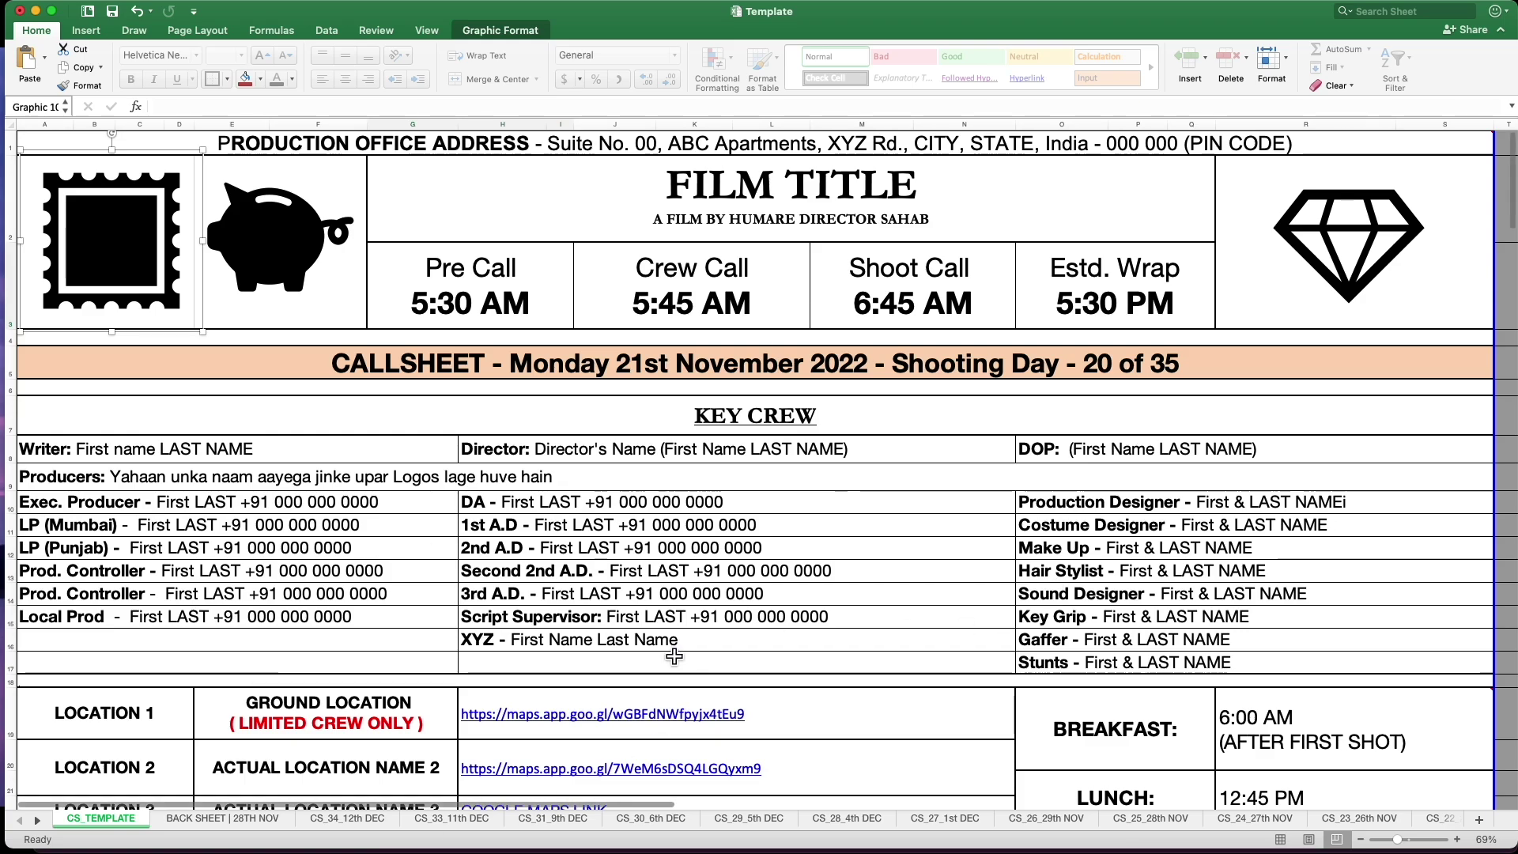
pyautogui.click(1090, 345)
# Change the film title heading in cell G2 to read FILM/ SERIES TITLE.
pyautogui.doubleClick(912, 180)
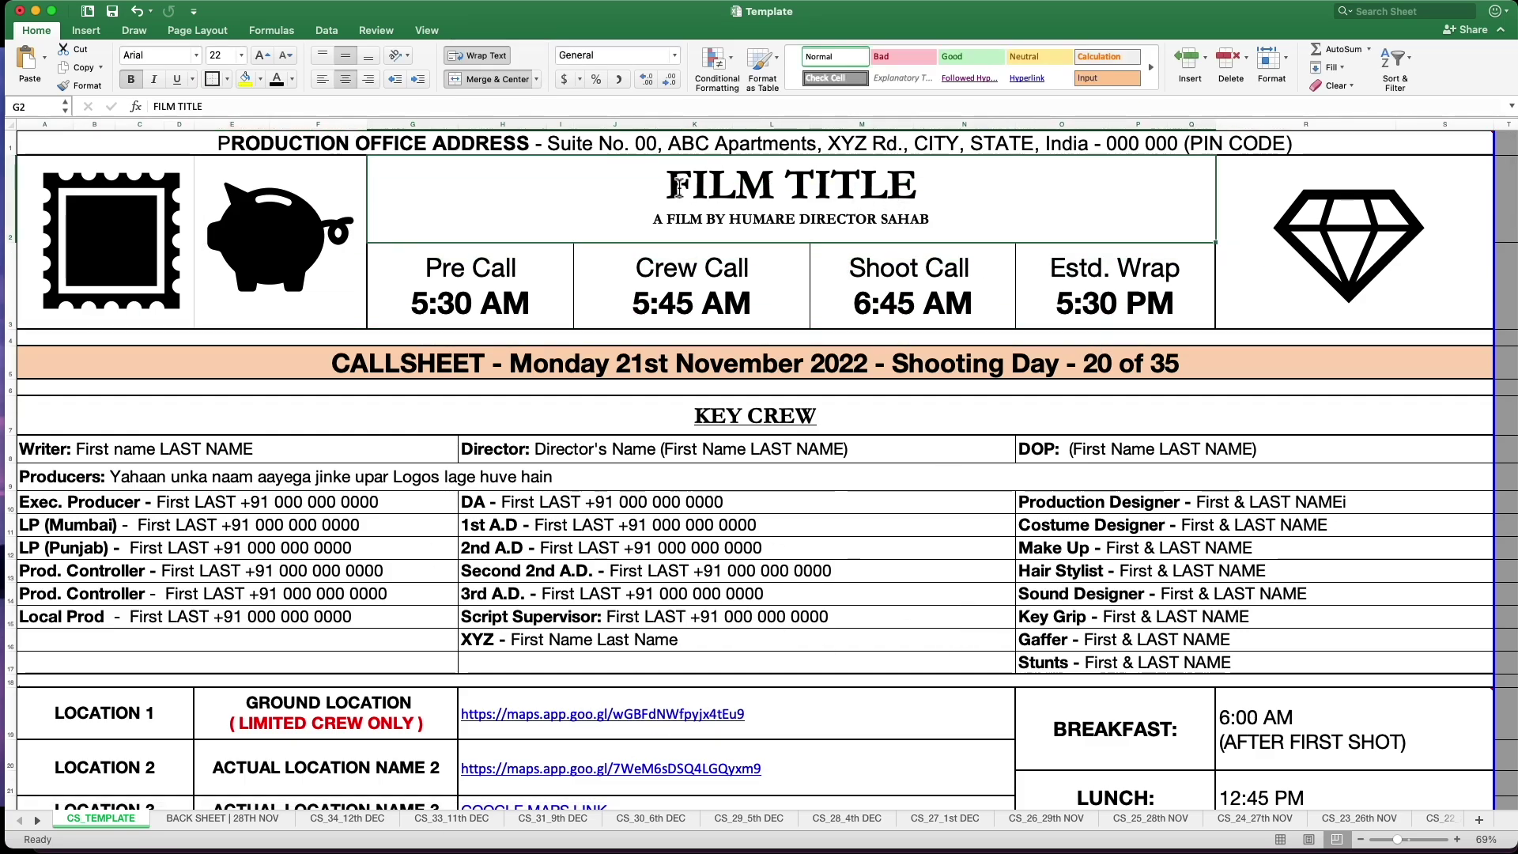
pyautogui.doubleClick(715, 183)
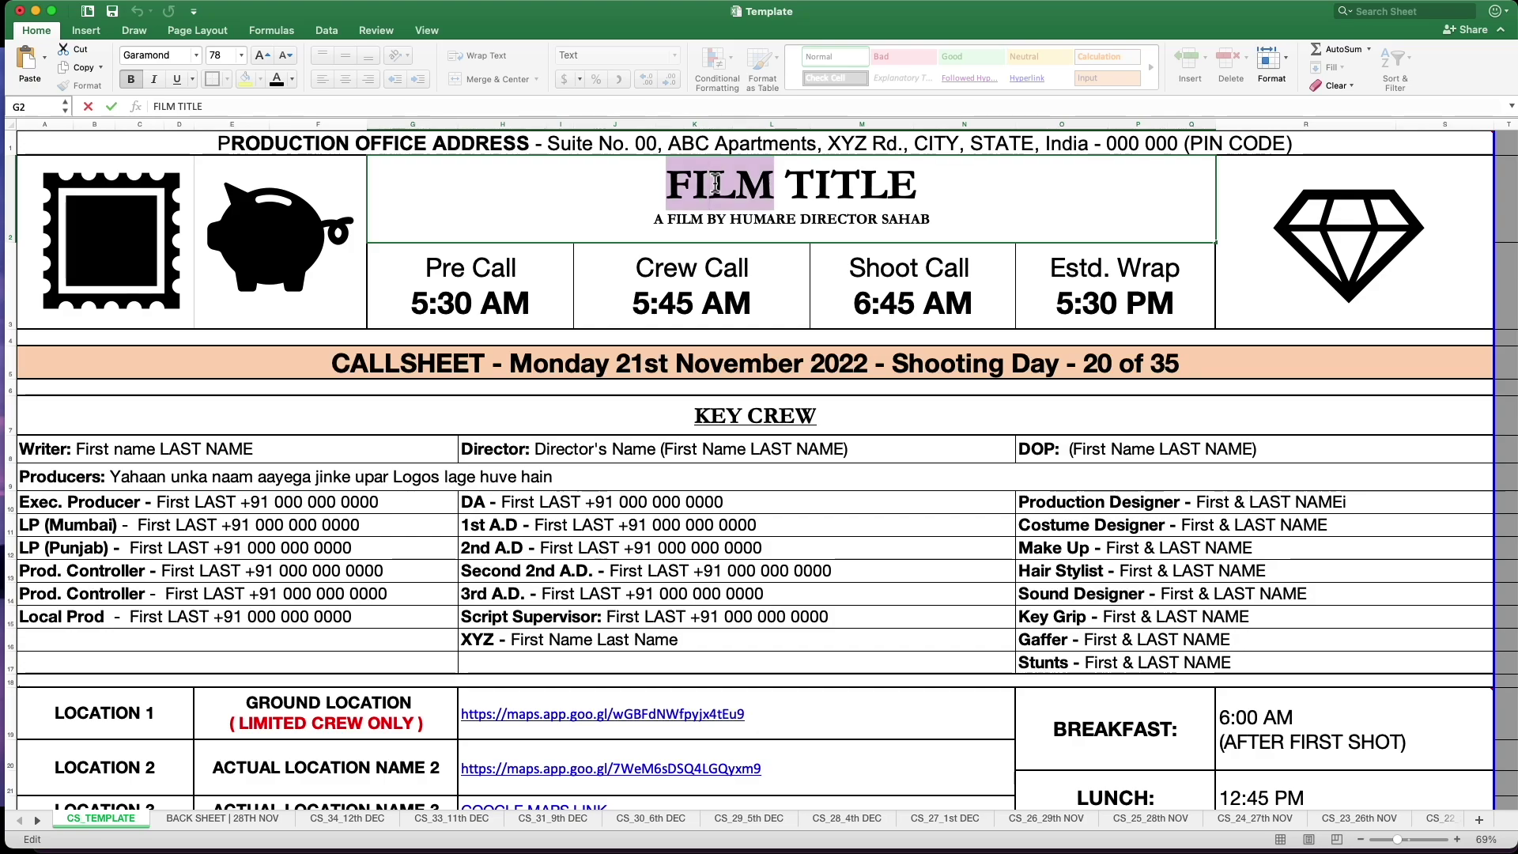
pyautogui.press('Right')
pyautogui.write('/ ser')
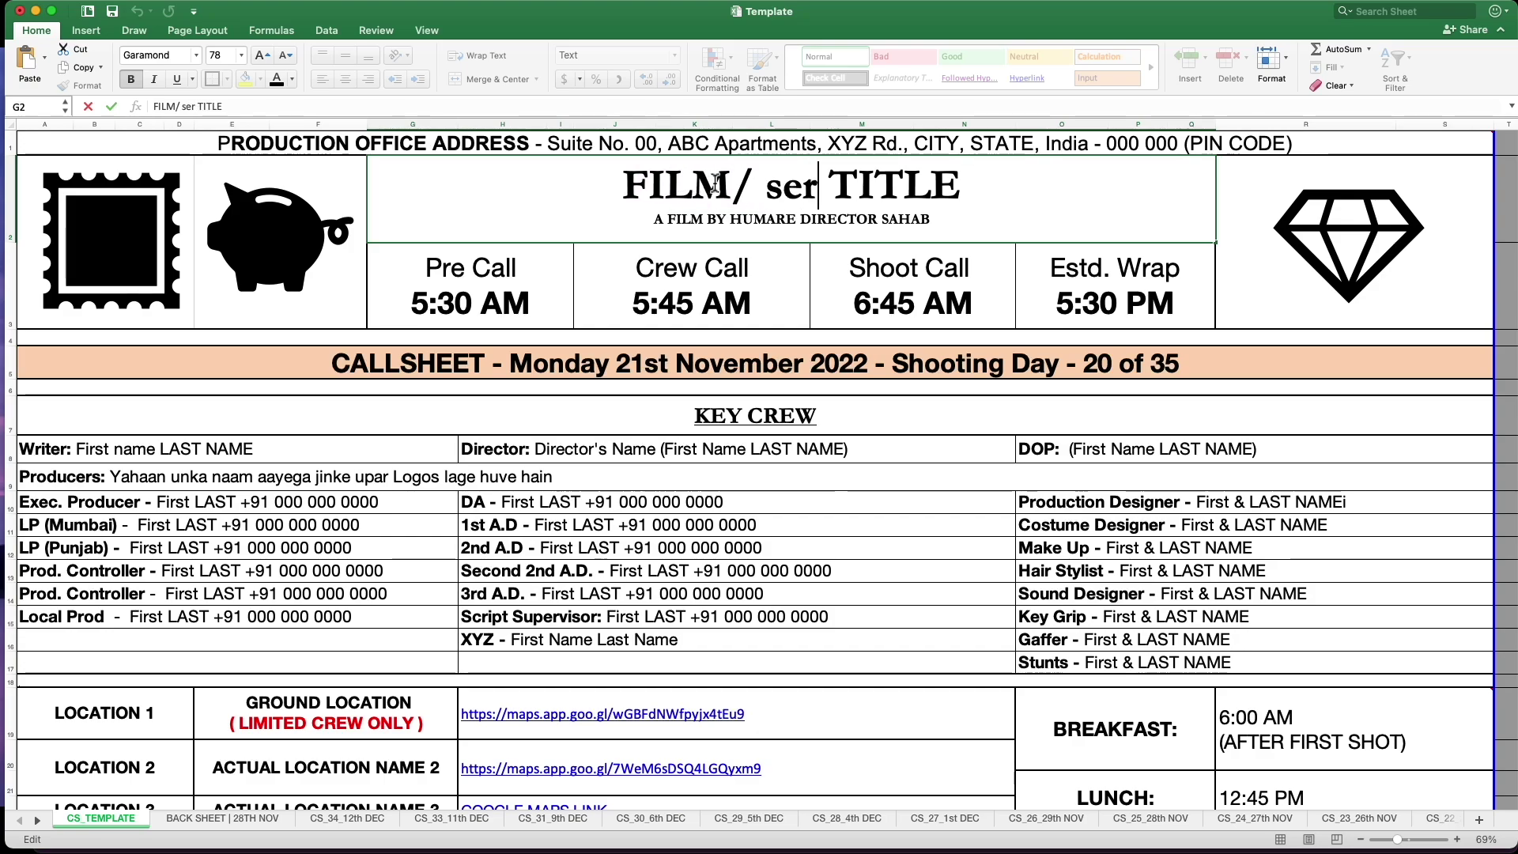
pyautogui.press('BackSpace')
pyautogui.press('BackSpace')
pyautogui.press('BackSpace')
pyautogui.write('SERIES')
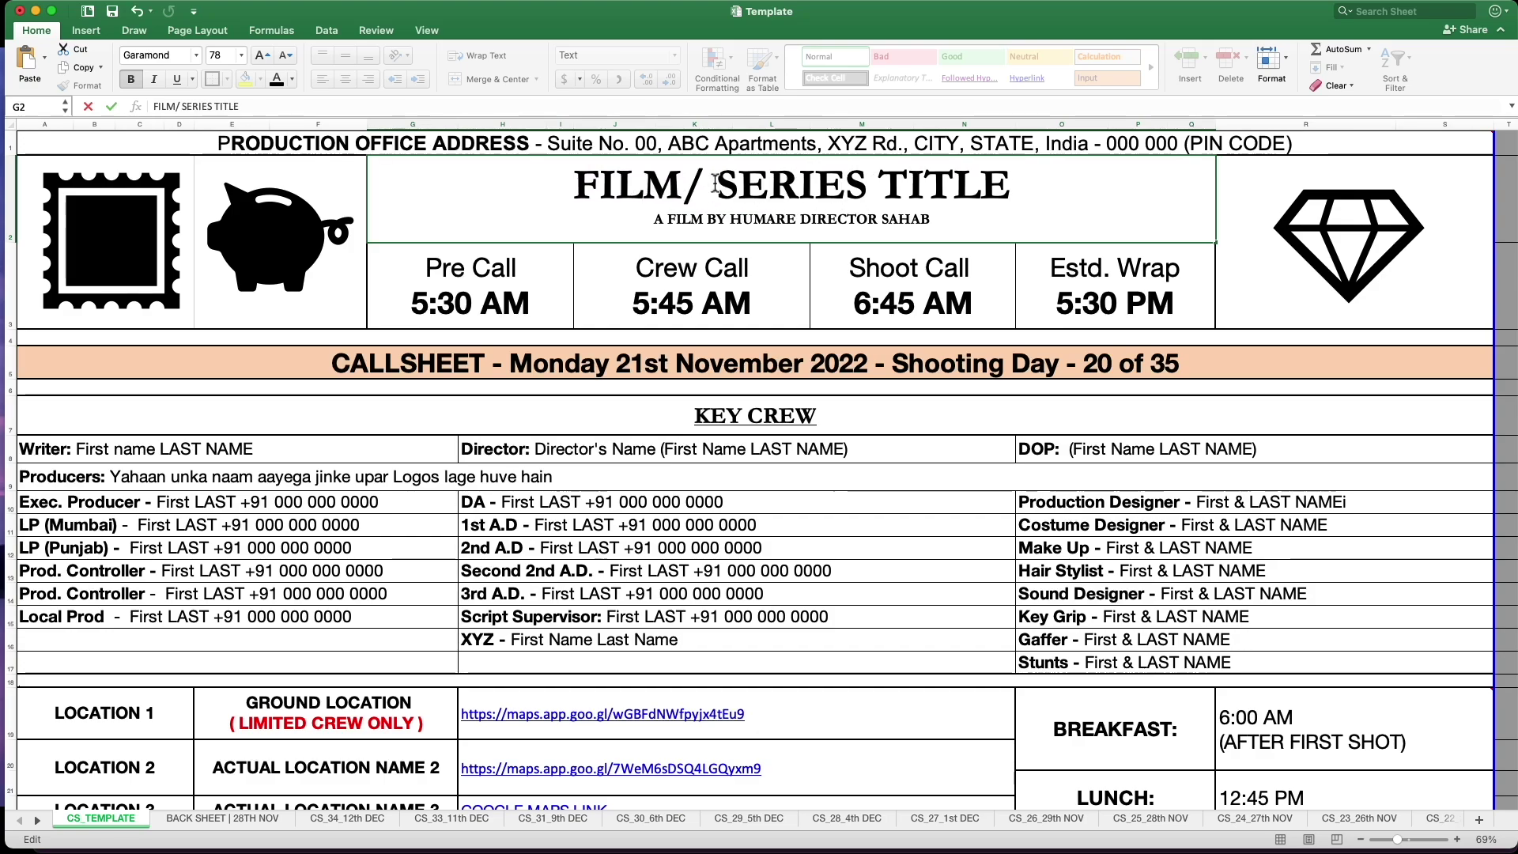
pyautogui.click(681, 316)
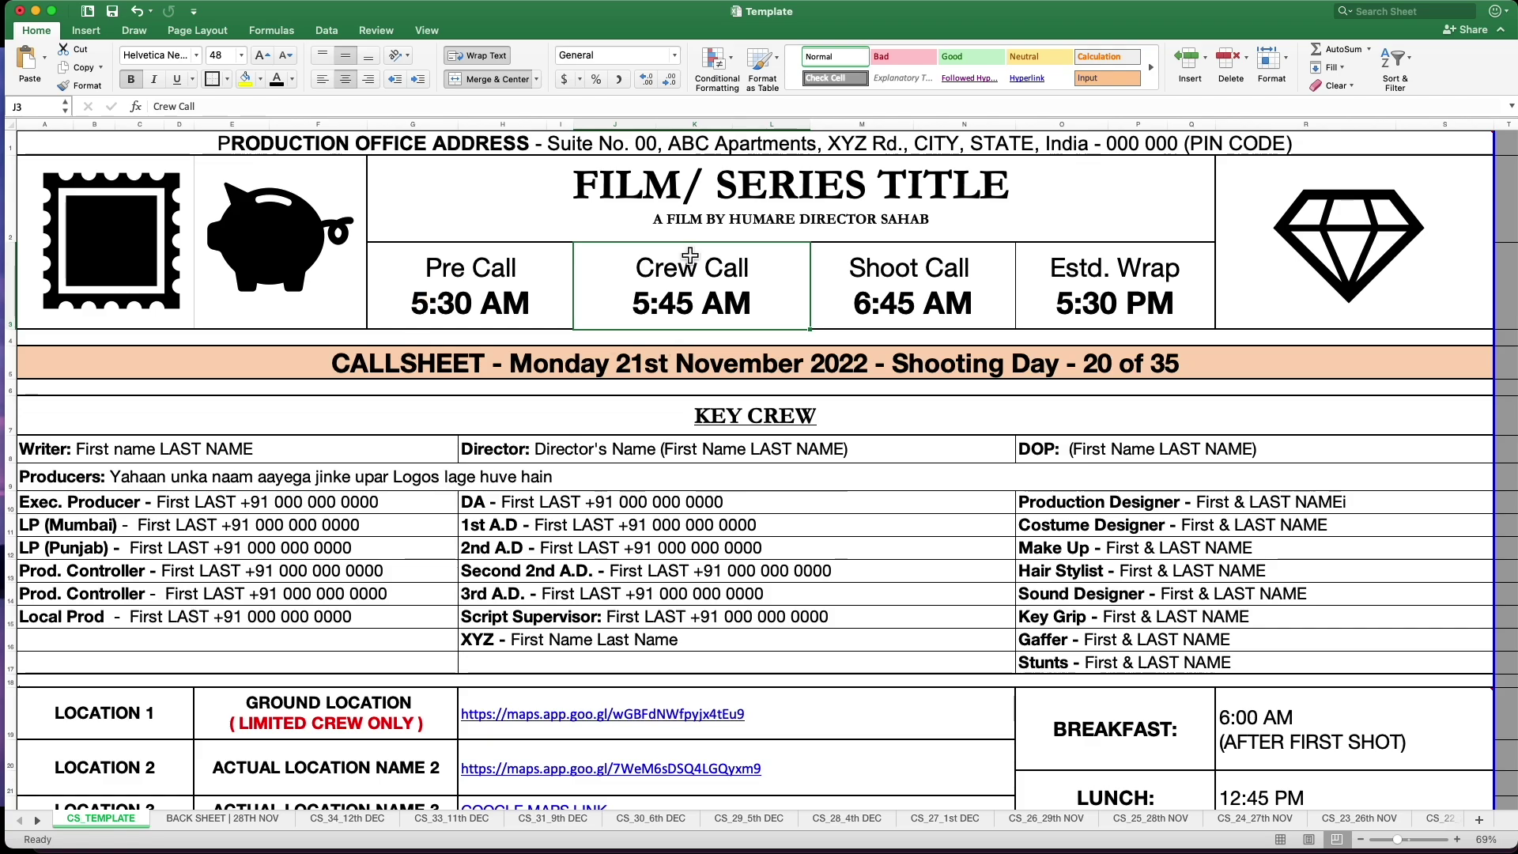
# Remove the added "/ SERIES" wording from the heading so it reads FILM TITLE.
pyautogui.doubleClick(771, 183)
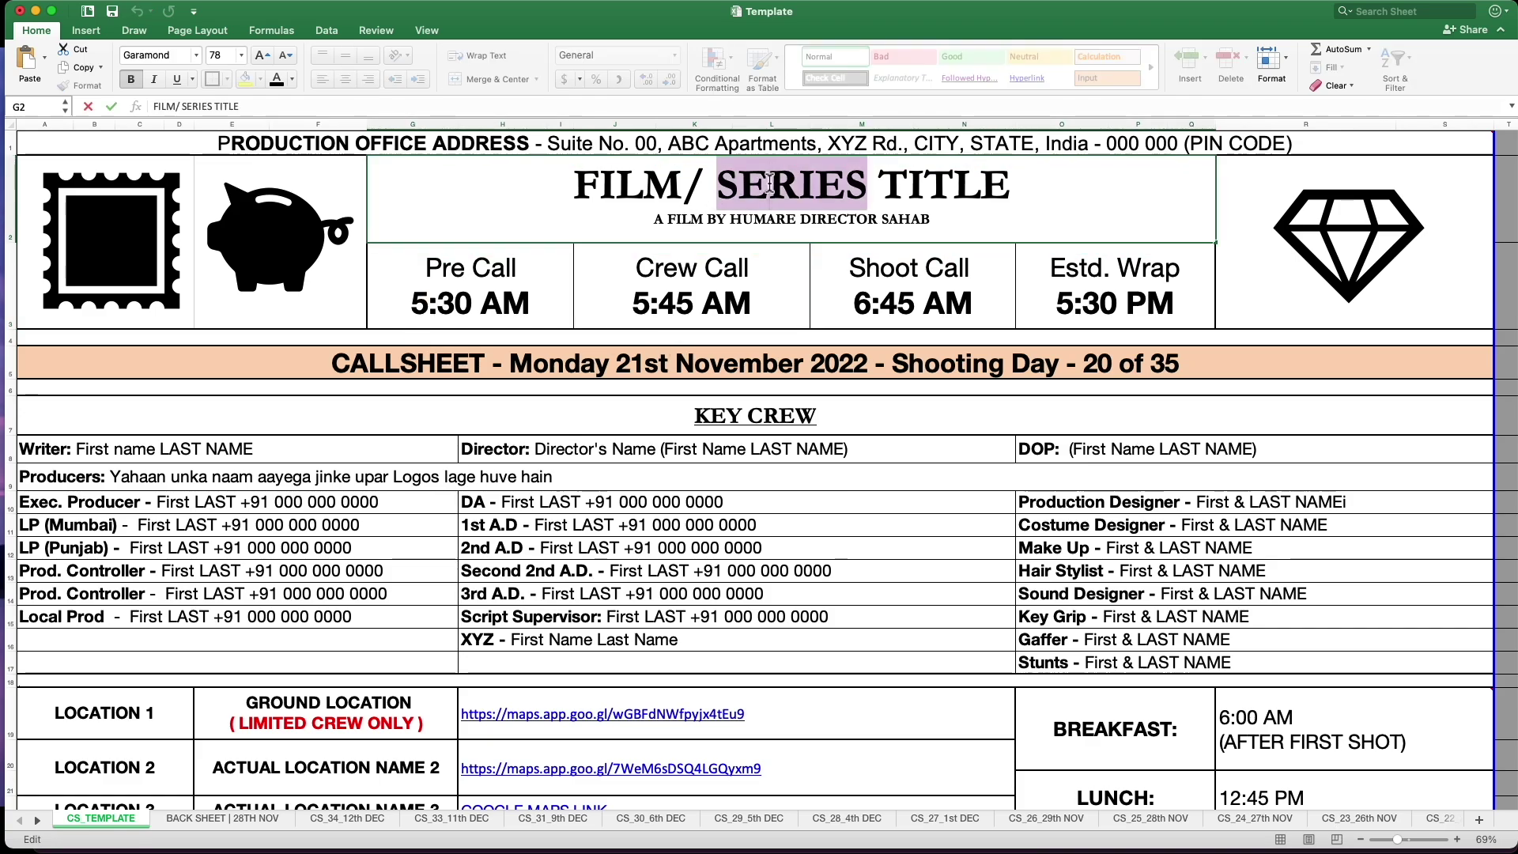
pyautogui.press('BackSpace')
pyautogui.press('BackSpace')
pyautogui.press('BackSpace')
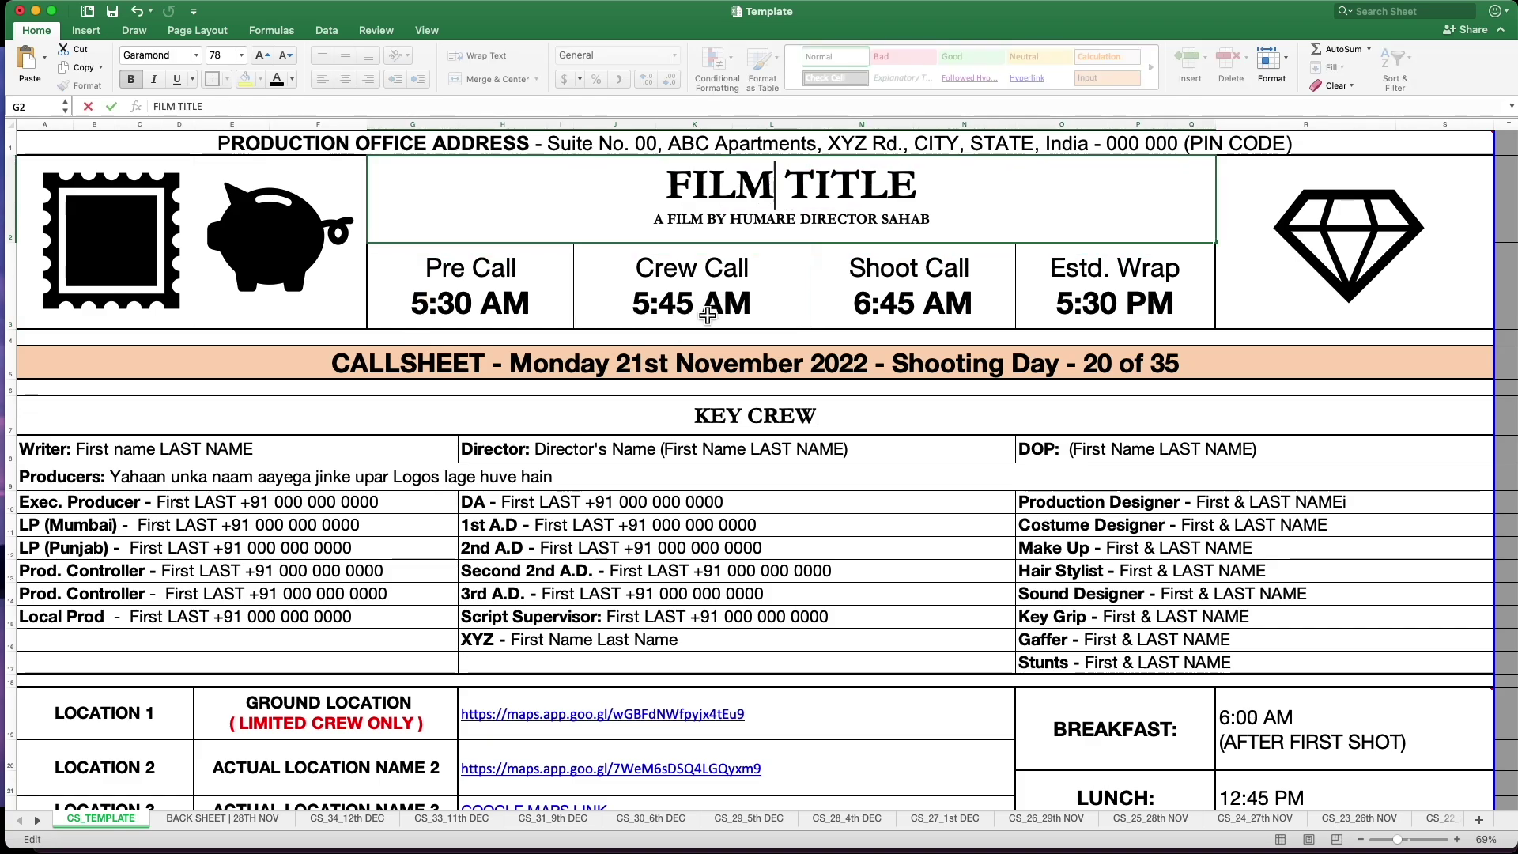
pyautogui.click(716, 370)
pyautogui.click(685, 229)
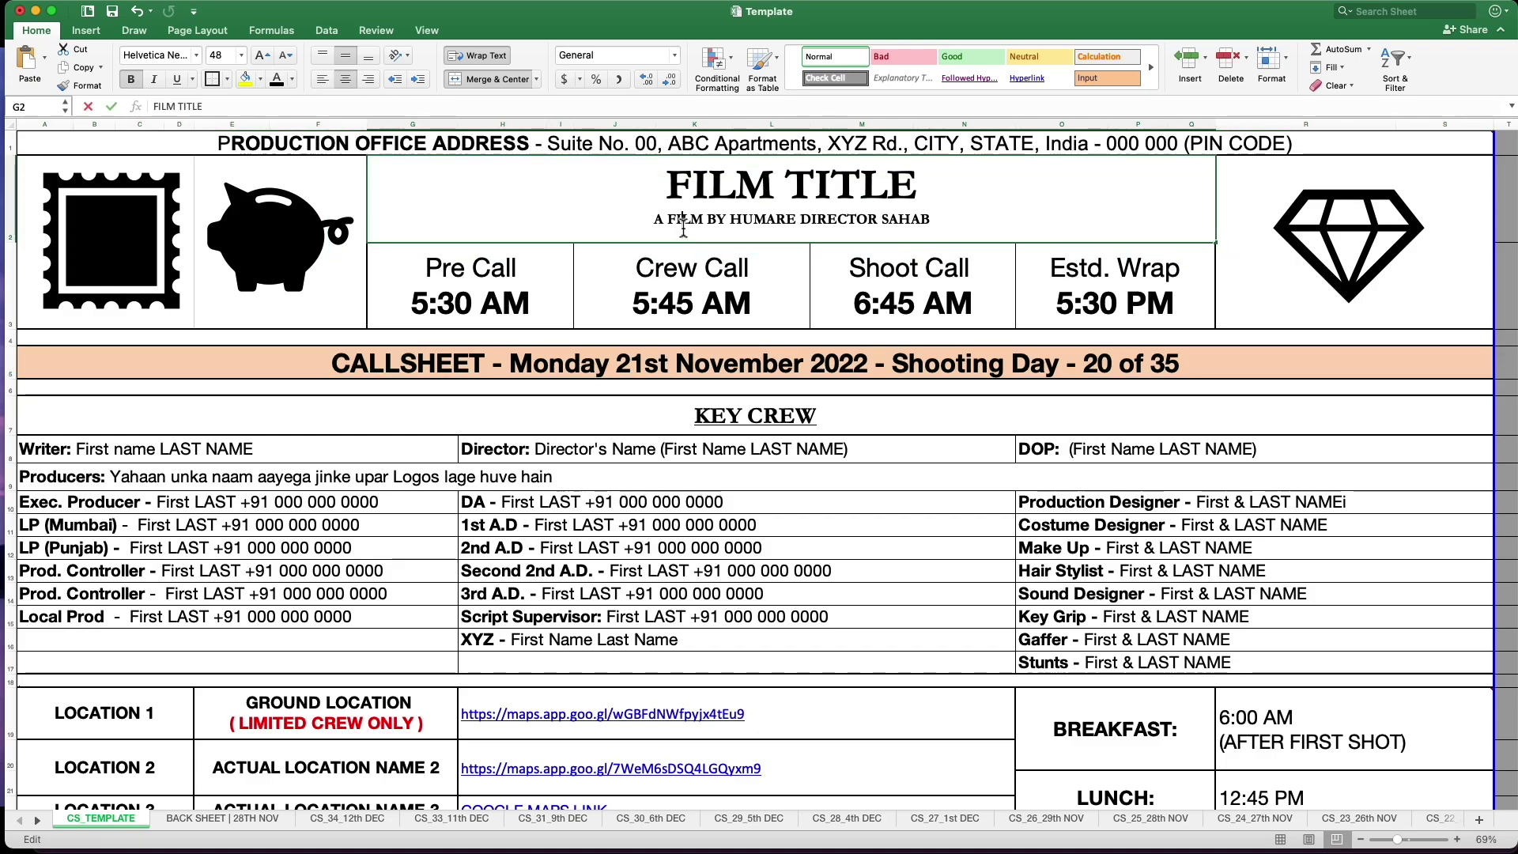
pyautogui.click(1336, 241)
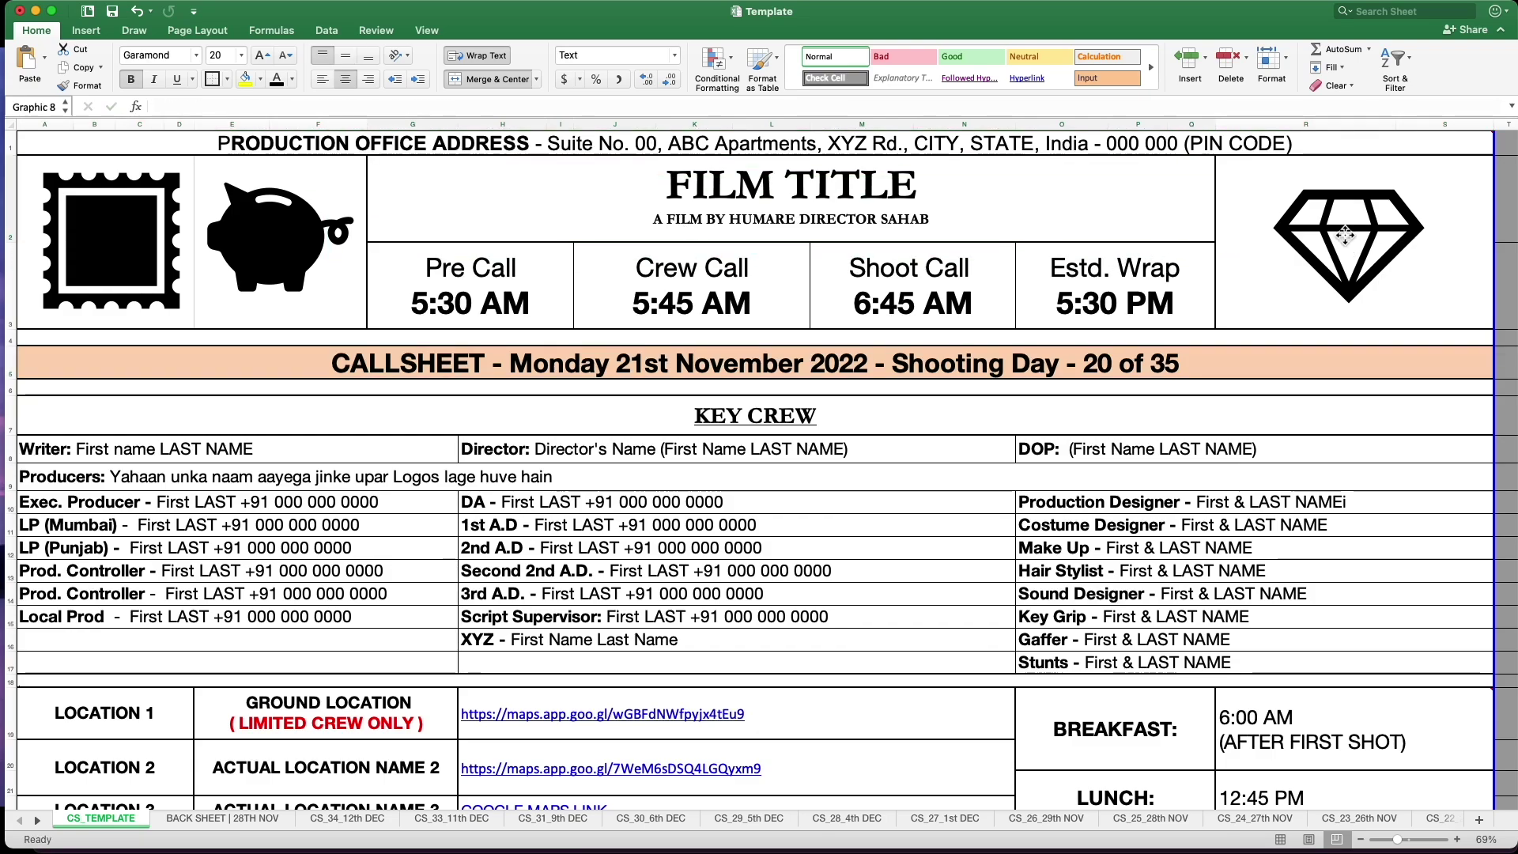
pyautogui.click(273, 253)
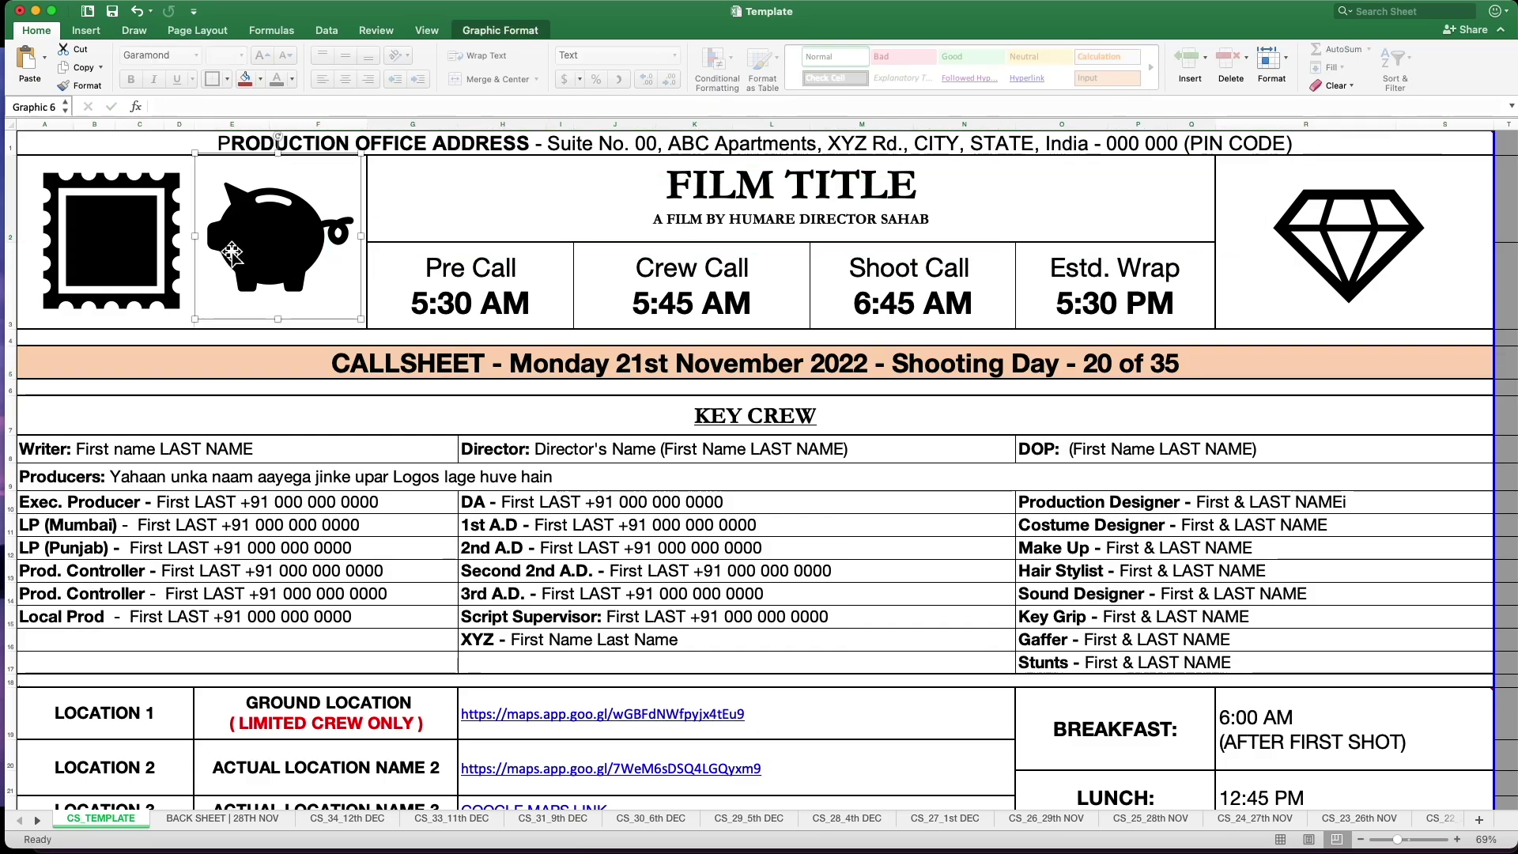
pyautogui.click(128, 242)
# Add the note "(Ads, Prod/ HMW)" after the Pre Call label in cell G3.
pyautogui.click(441, 276)
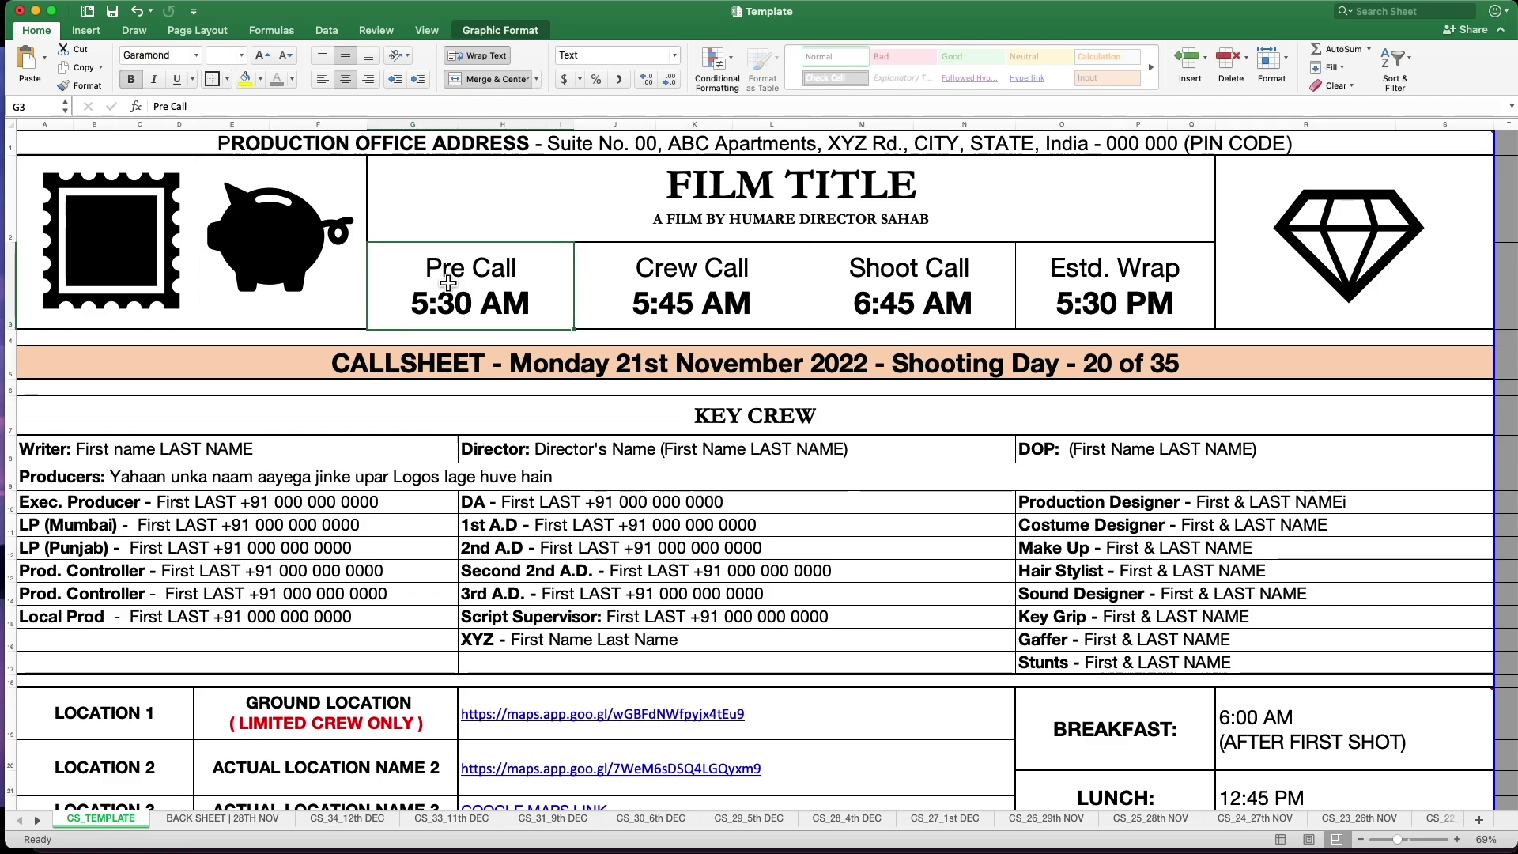
pyautogui.doubleClick(441, 275)
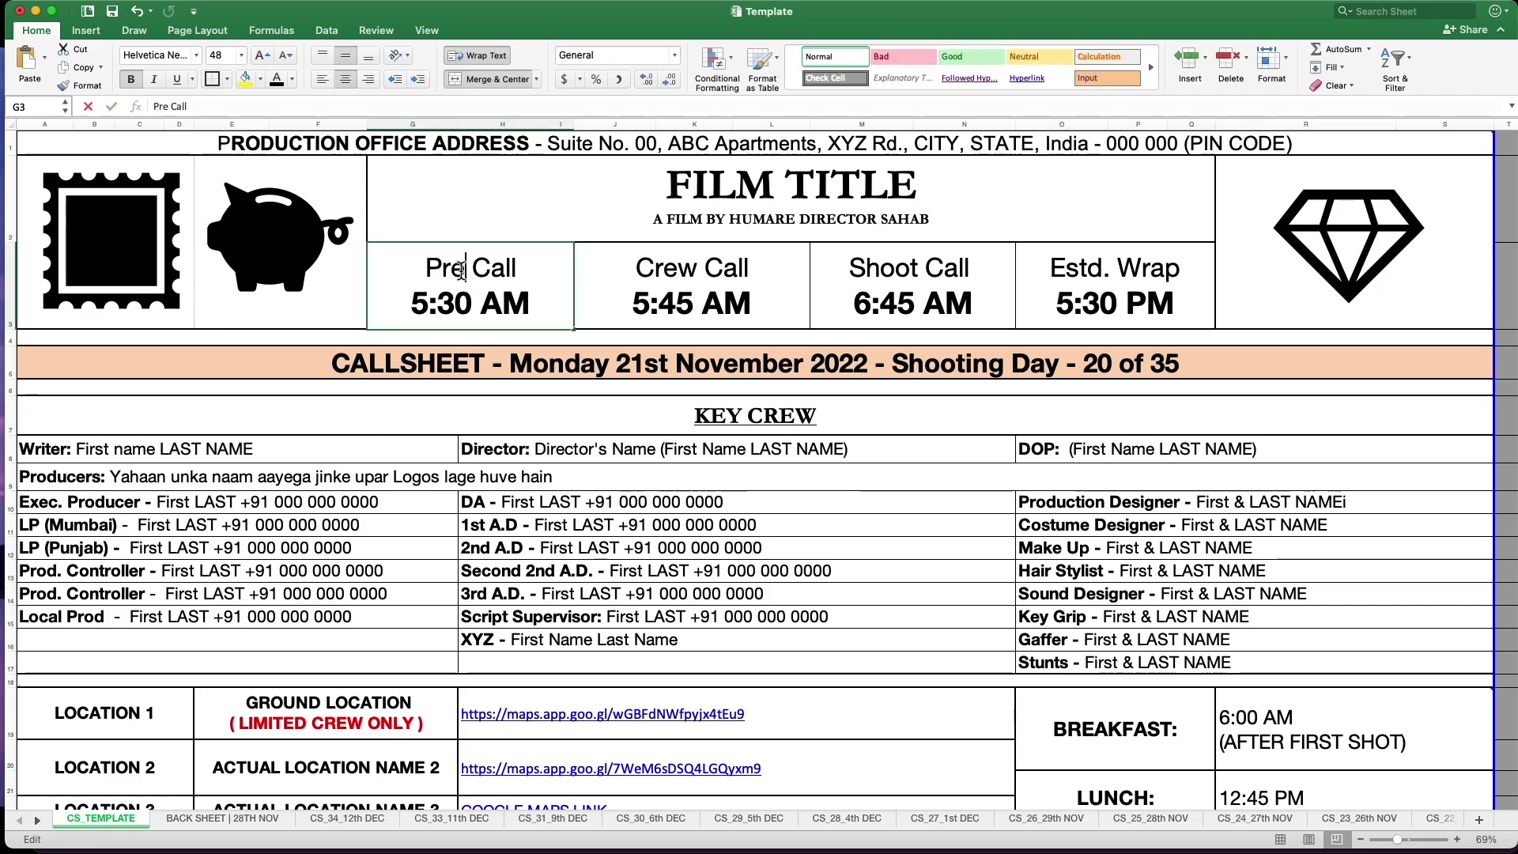
pyautogui.press('Escape')
pyautogui.doubleClick(551, 276)
pyautogui.write('(DA')
pyautogui.press('BackSpace')
pyautogui.press('BackSpace')
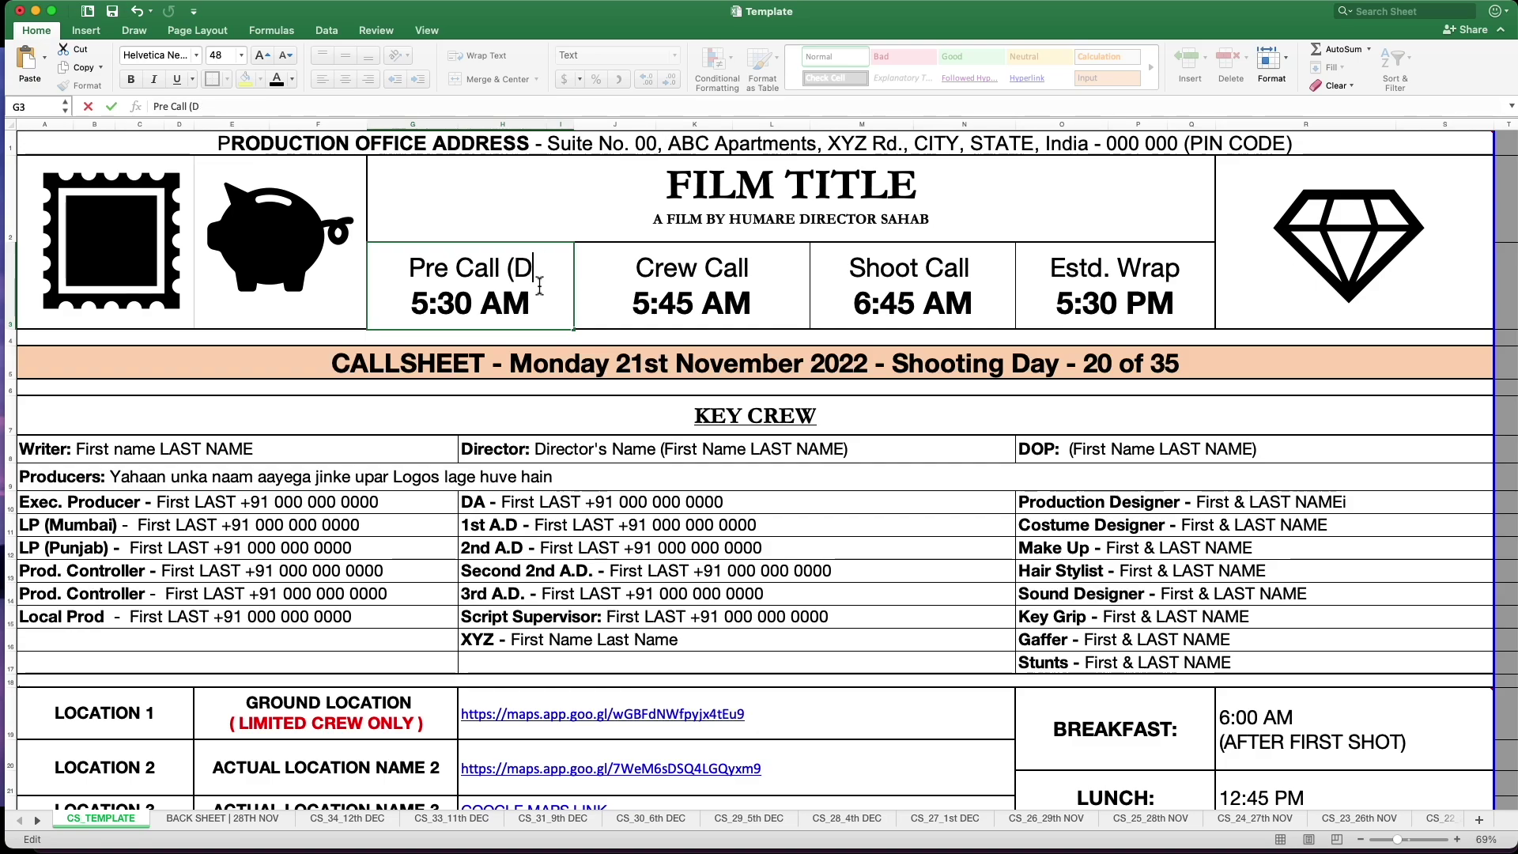
pyautogui.write('AD,S')
pyautogui.press('BackSpace')
pyautogui.press('BackSpace')
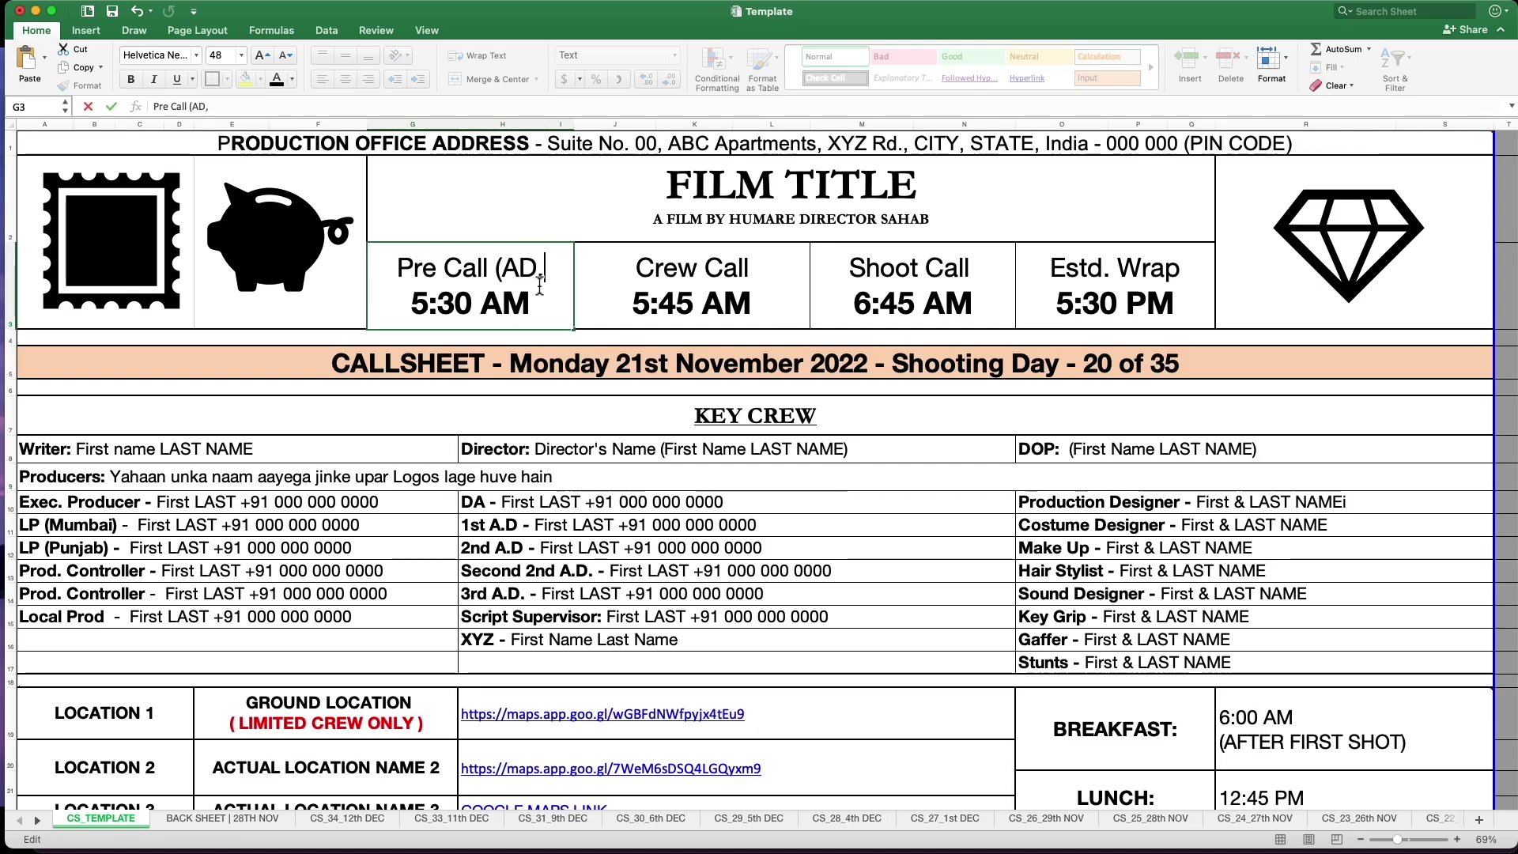
pyautogui.write('s')
pyautogui.press('BackSpace')
pyautogui.write(',')
pyautogui.press('BackSpace')
pyautogui.write('s')
pyautogui.press('BackSpace')
pyautogui.press('BackSpace')
pyautogui.write('ds, Pro')
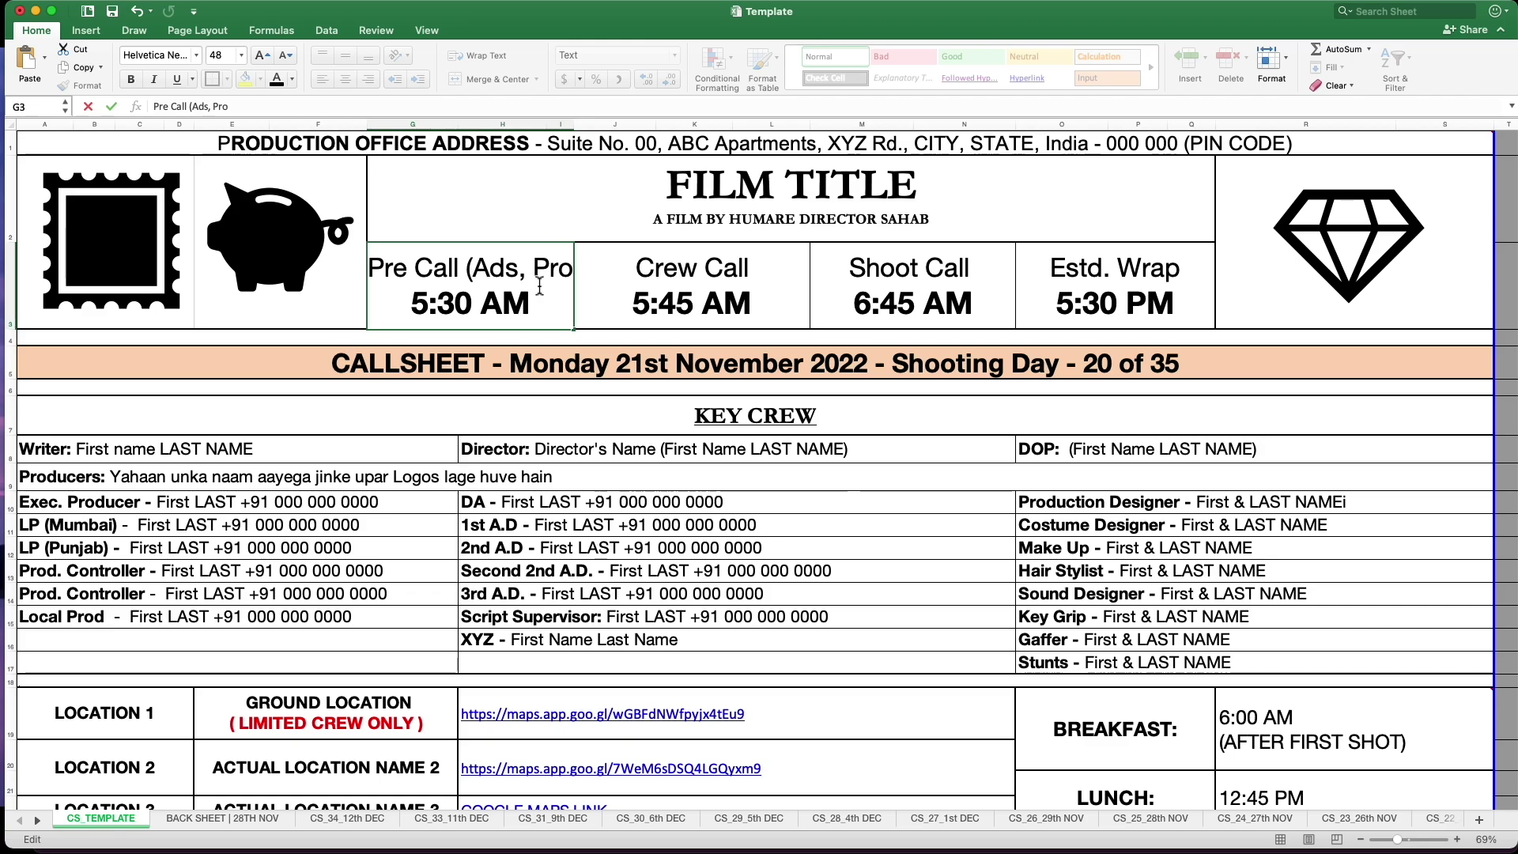
pyautogui.write('d/ HMW)')
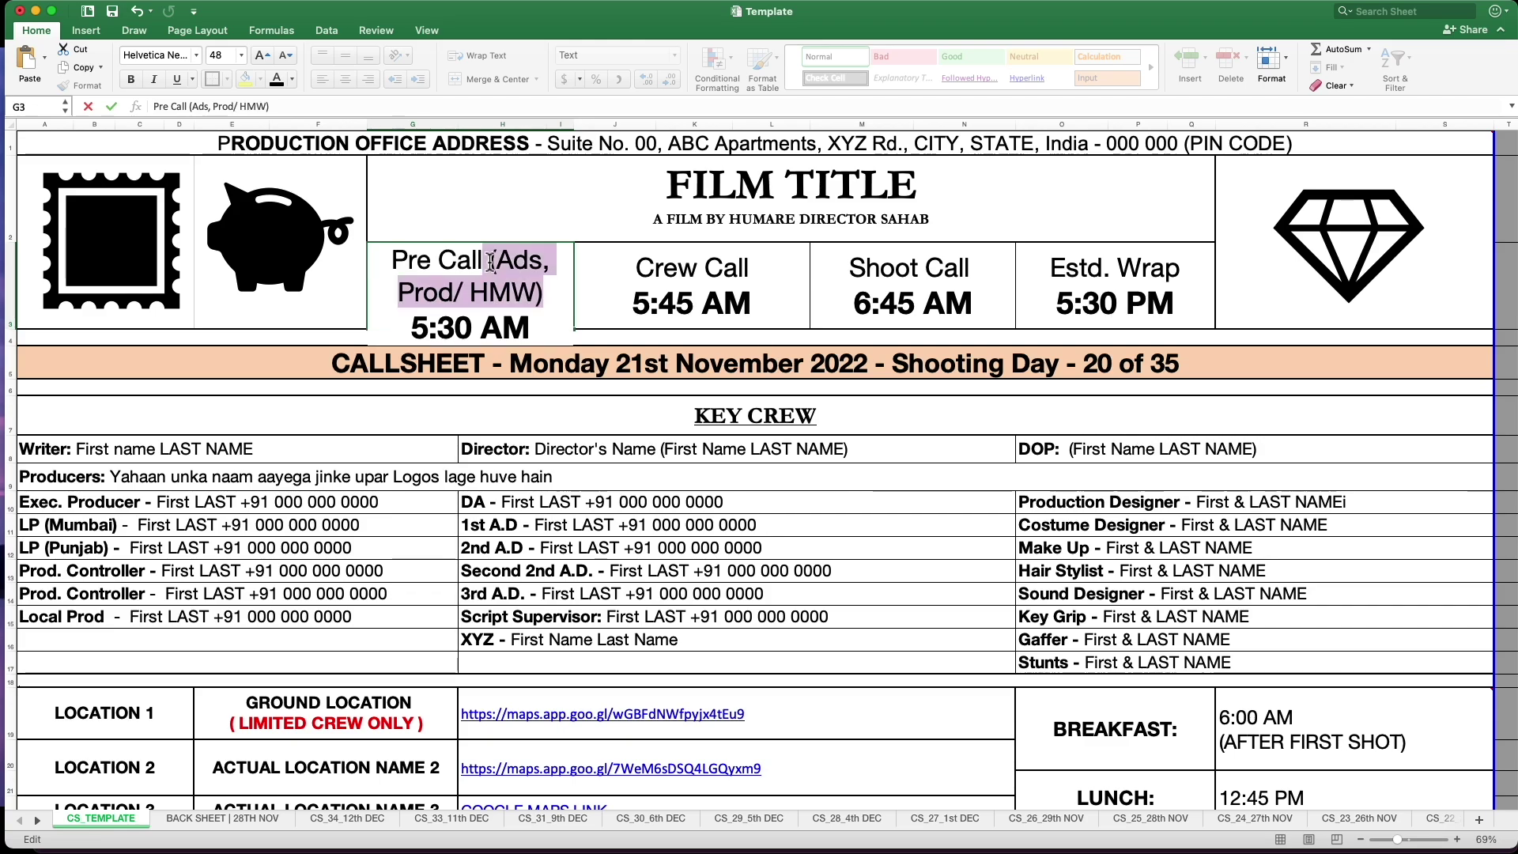
# Put the "(Ads, Prod/ HMW)" note on its own line under Pre Call and reduce its font size.
pyautogui.click(488, 261)
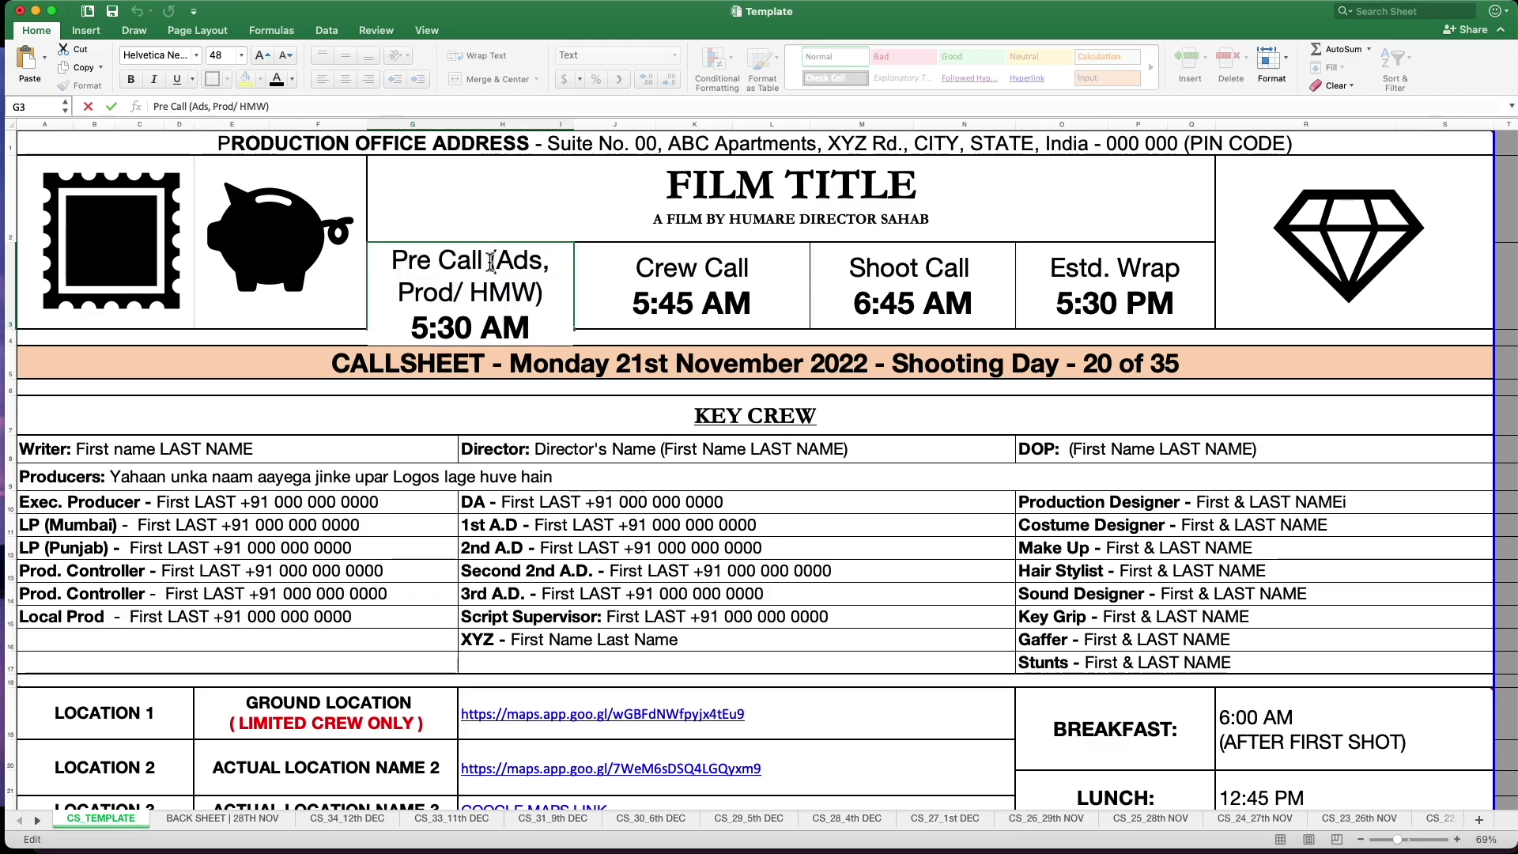
pyautogui.hotkey('alt', 'Return')
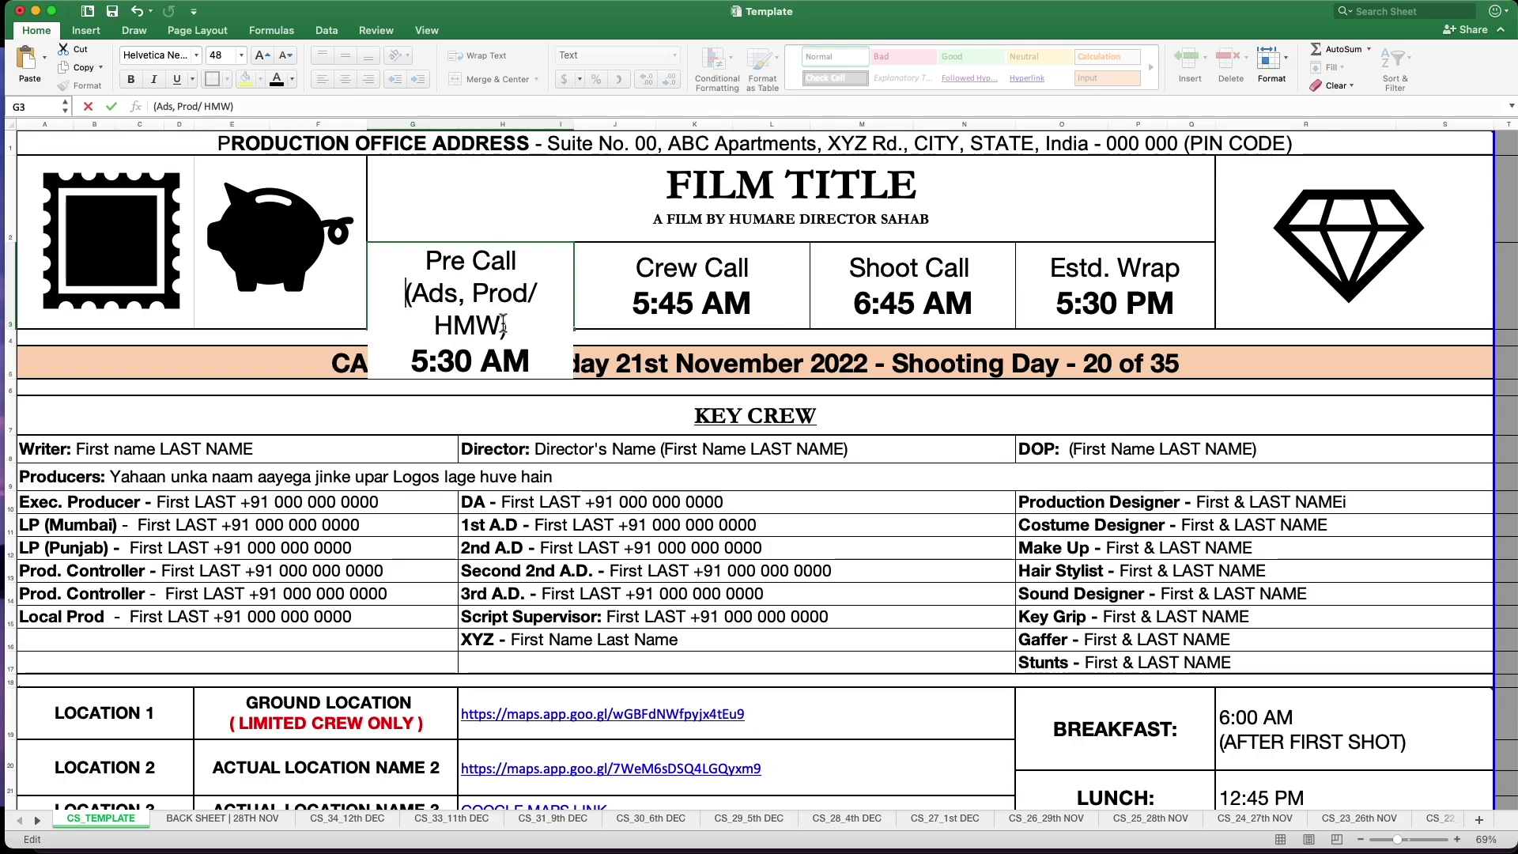
pyautogui.moveTo(506, 325); pyautogui.dragTo(407, 296)
pyautogui.click(284, 55)
pyautogui.click(284, 56)
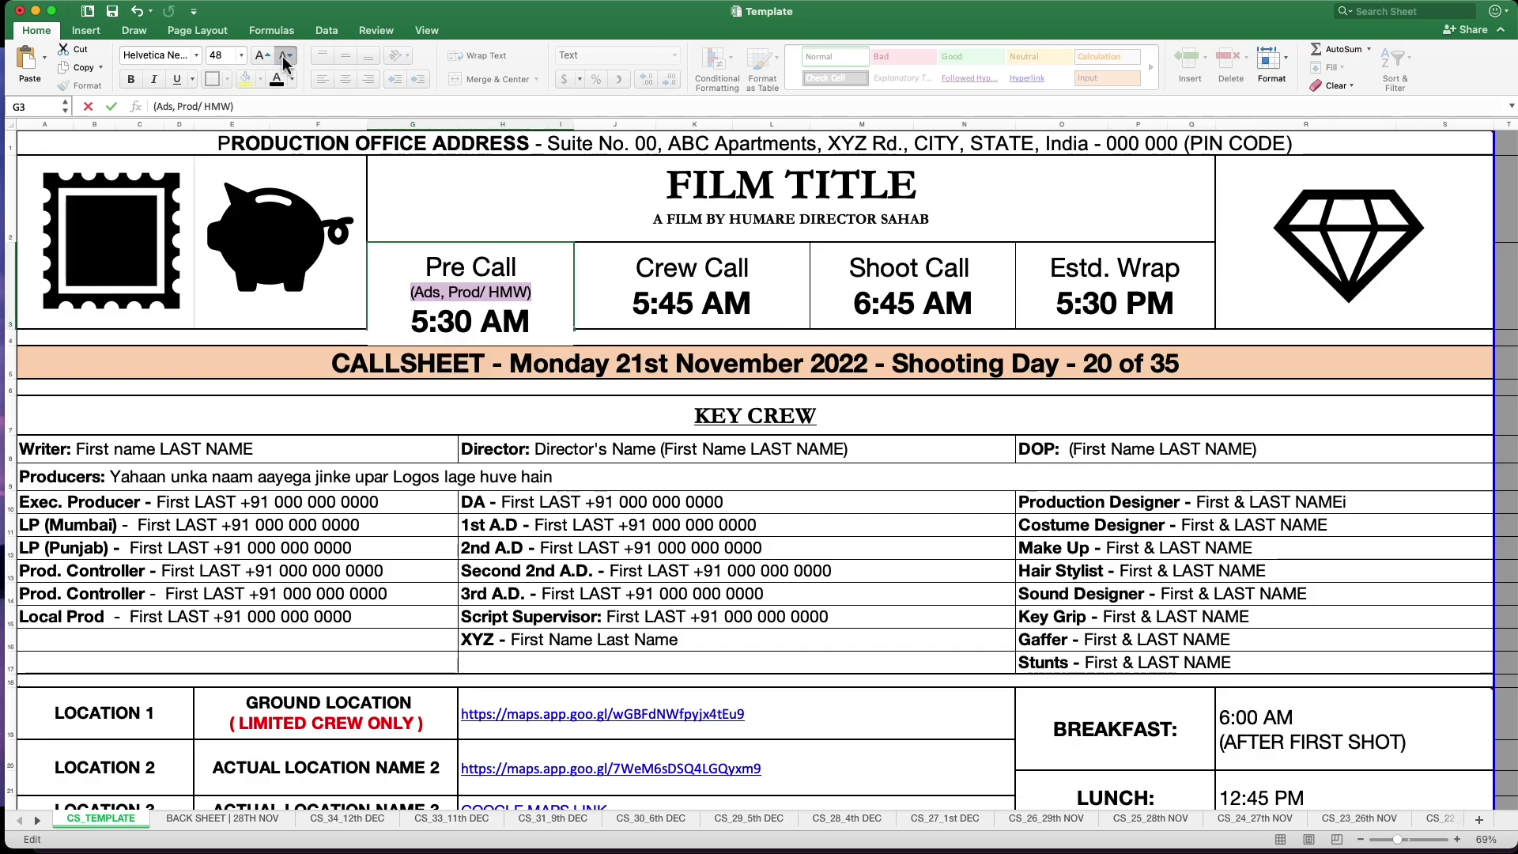
pyautogui.click(284, 55)
pyautogui.click(696, 303)
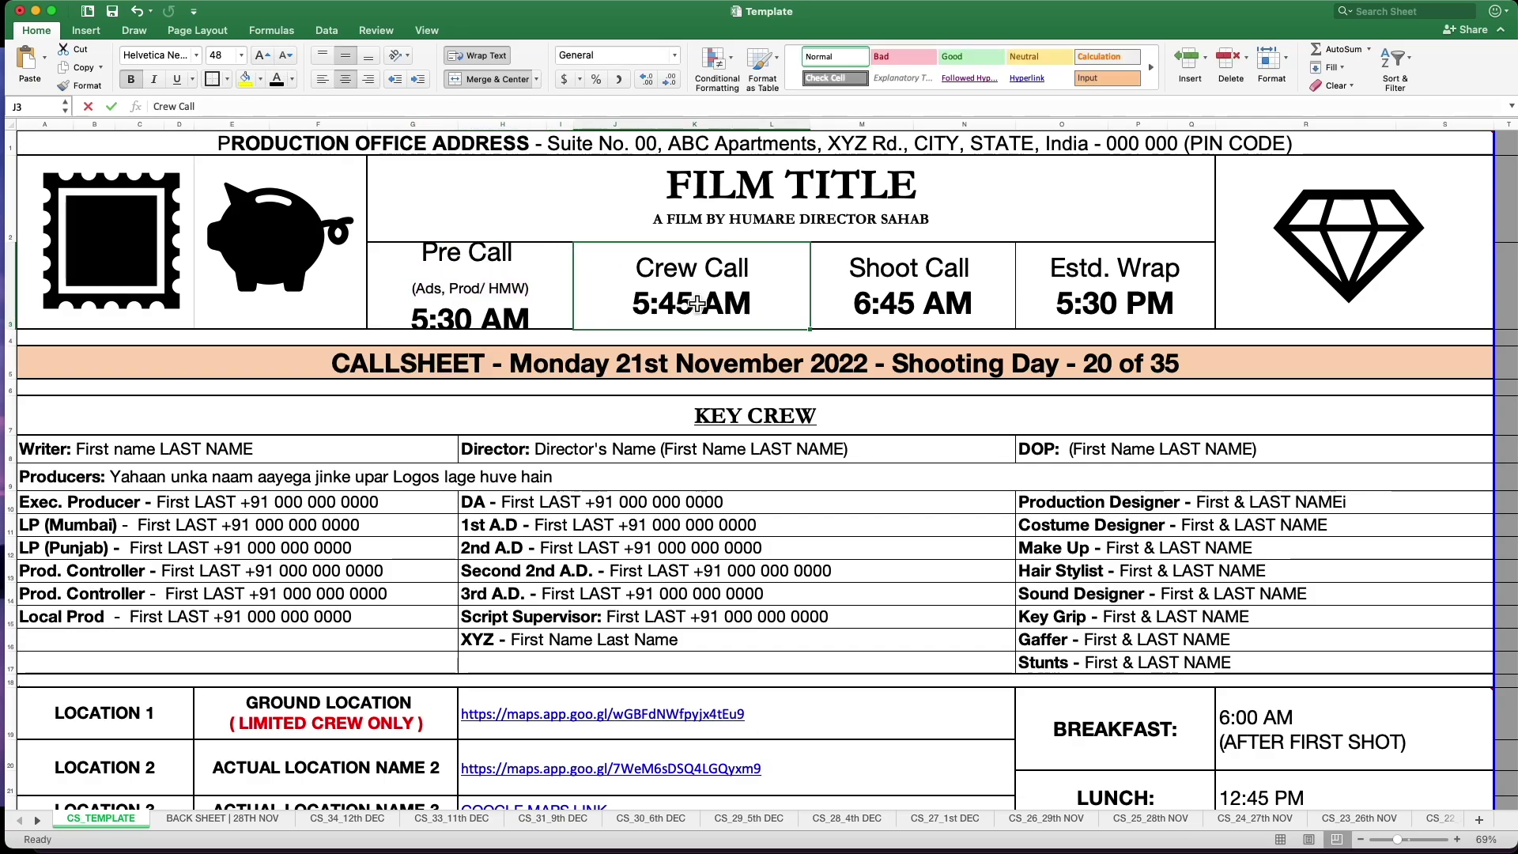
# Reduce the font size of the whole Pre Call cell to 36.
pyautogui.click(572, 281)
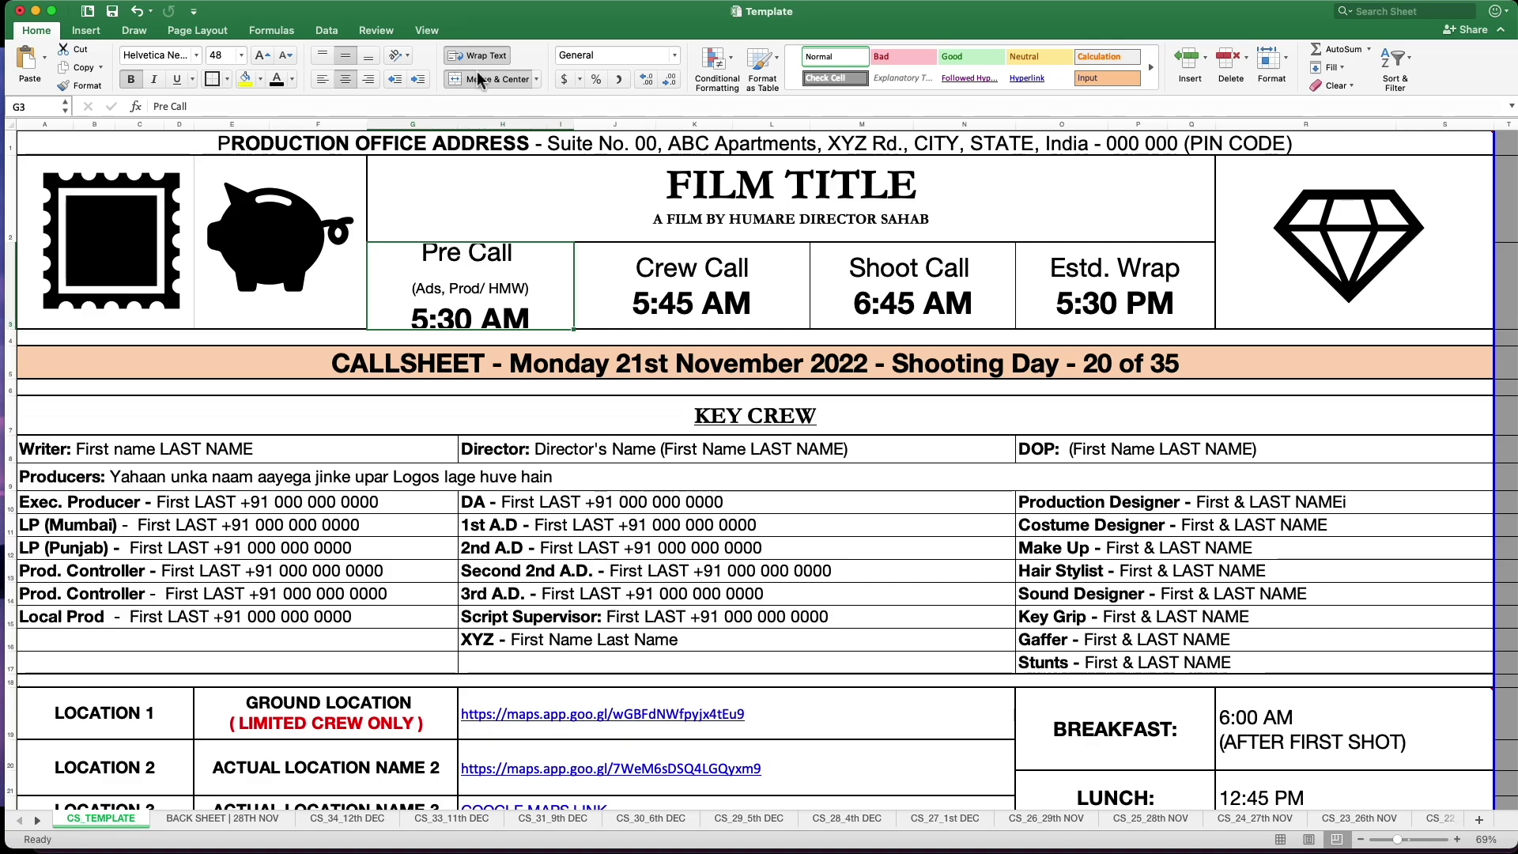
pyautogui.click(285, 55)
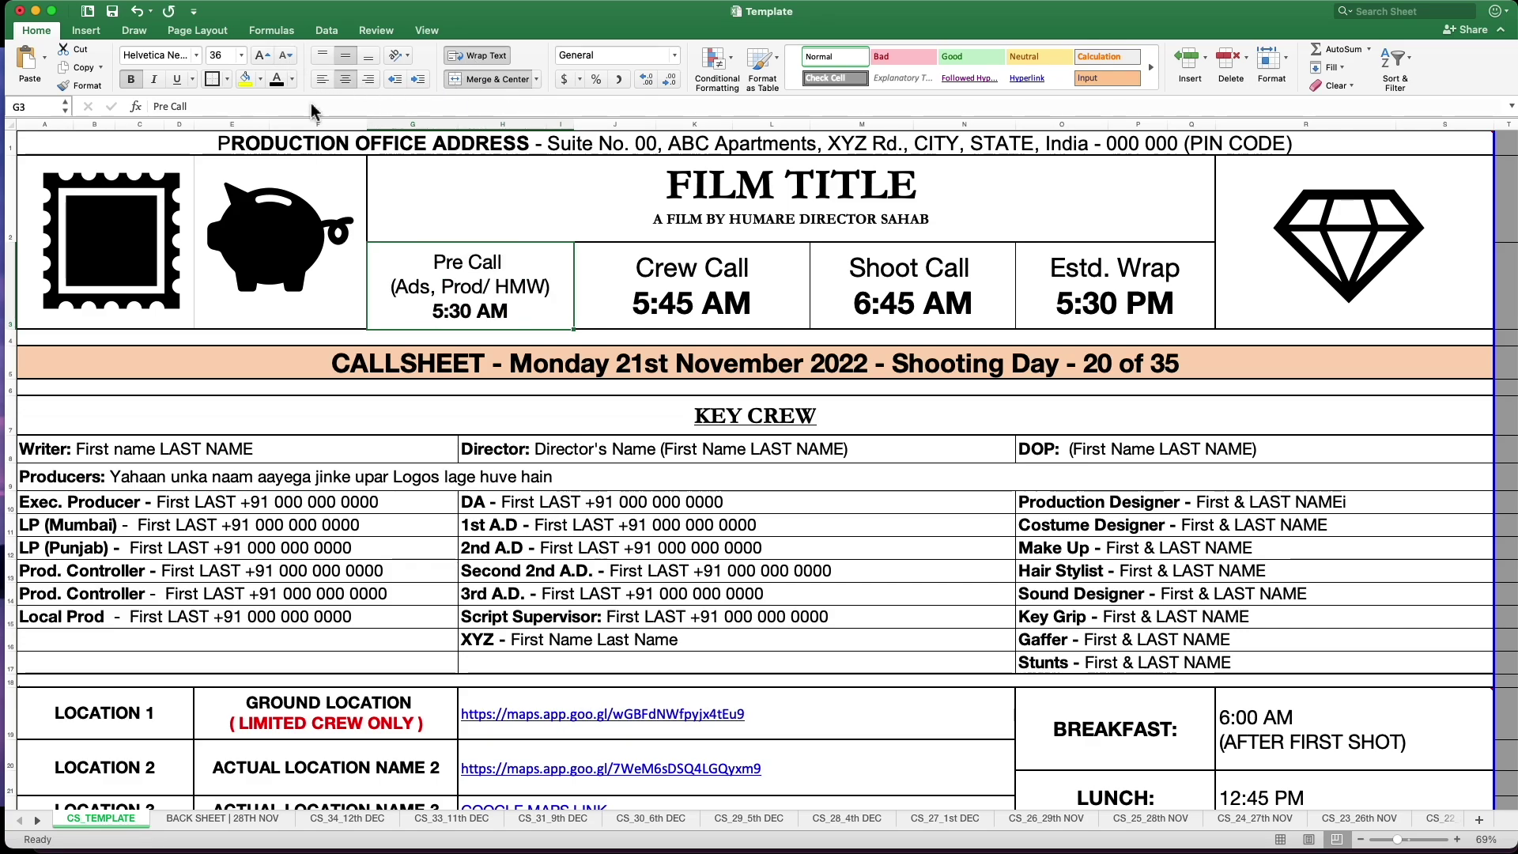
# Enlarge the 5:30 AM time in the Pre Call cell so it is slightly larger than the label above it.
pyautogui.doubleClick(513, 310)
pyautogui.moveTo(513, 310); pyautogui.dragTo(427, 313)
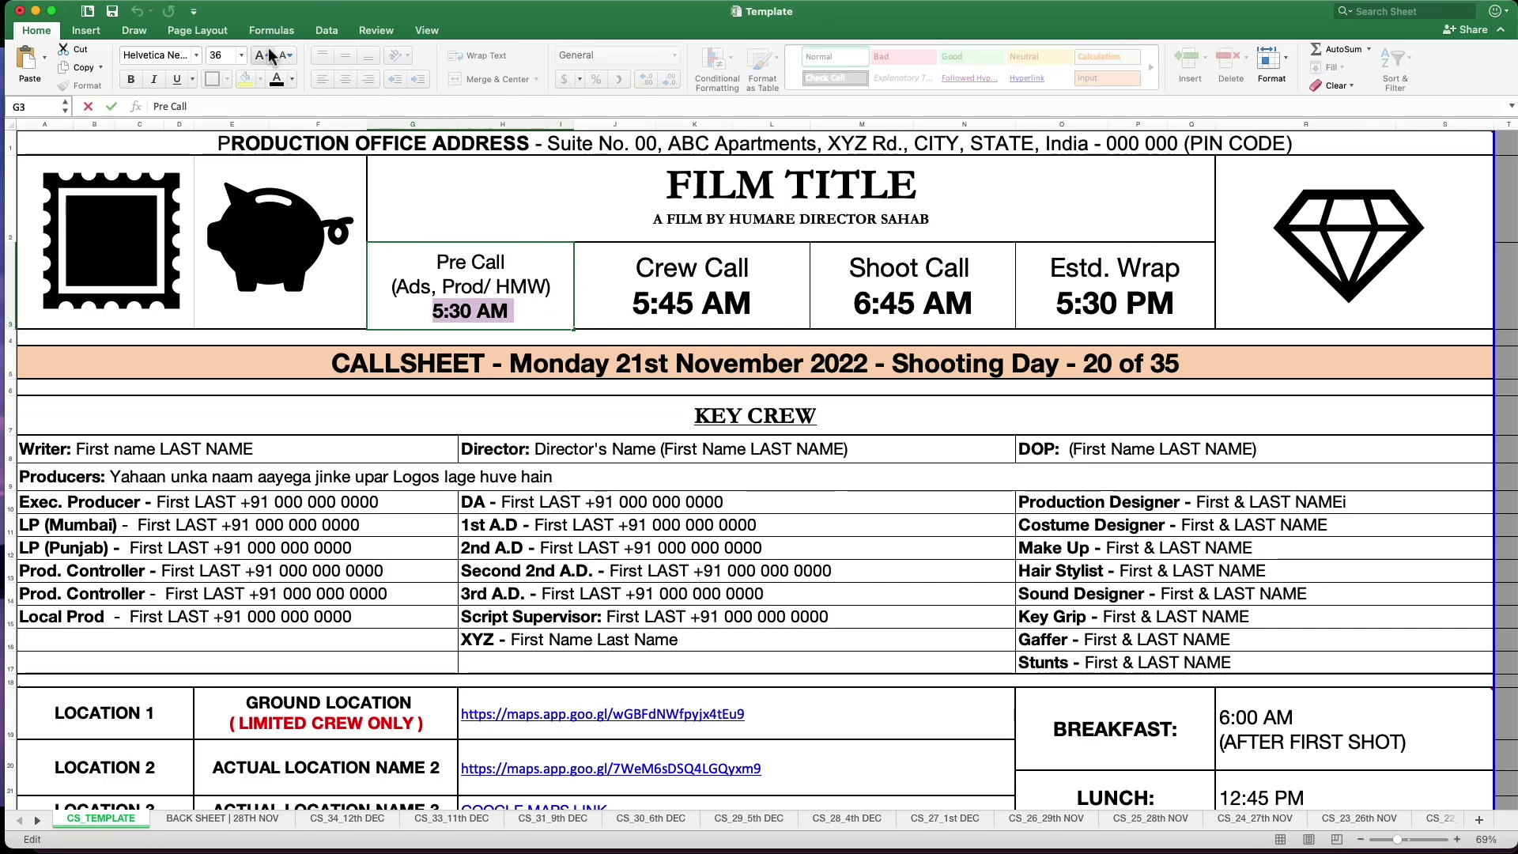
pyautogui.click(263, 55)
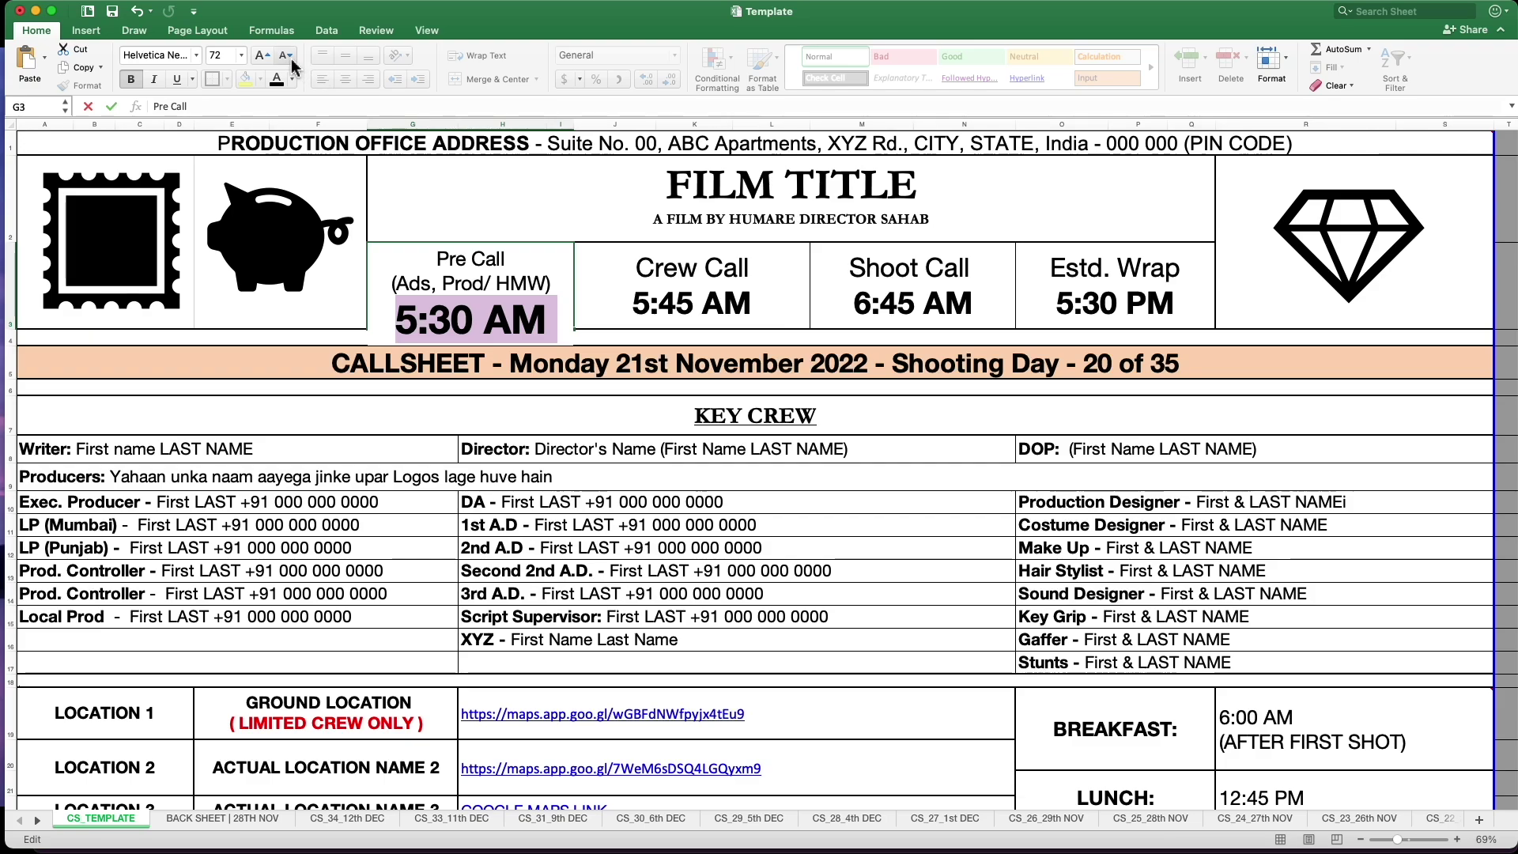
pyautogui.click(619, 297)
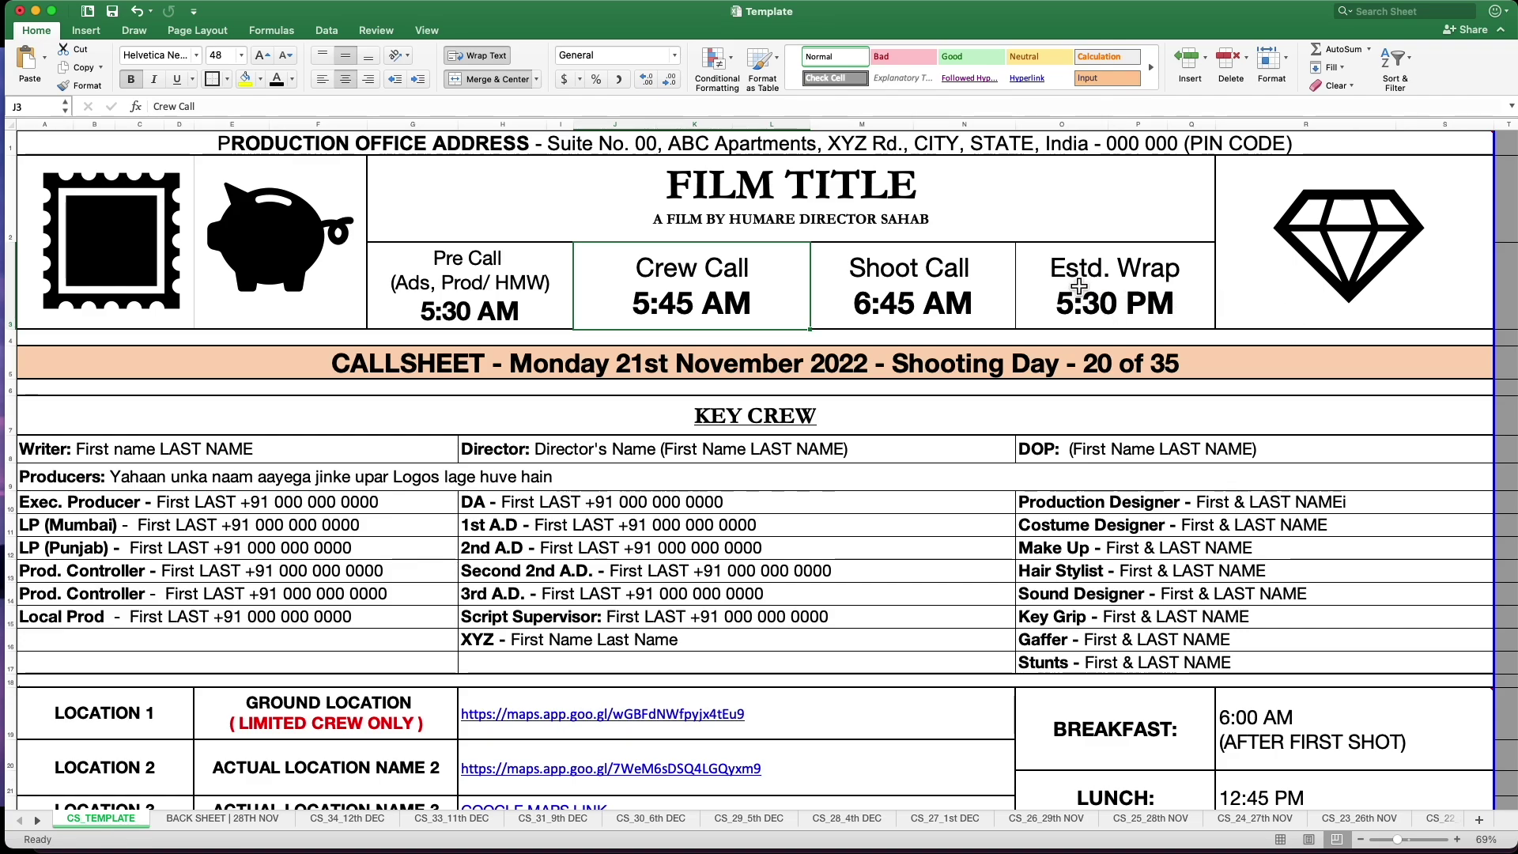
pyautogui.click(1116, 306)
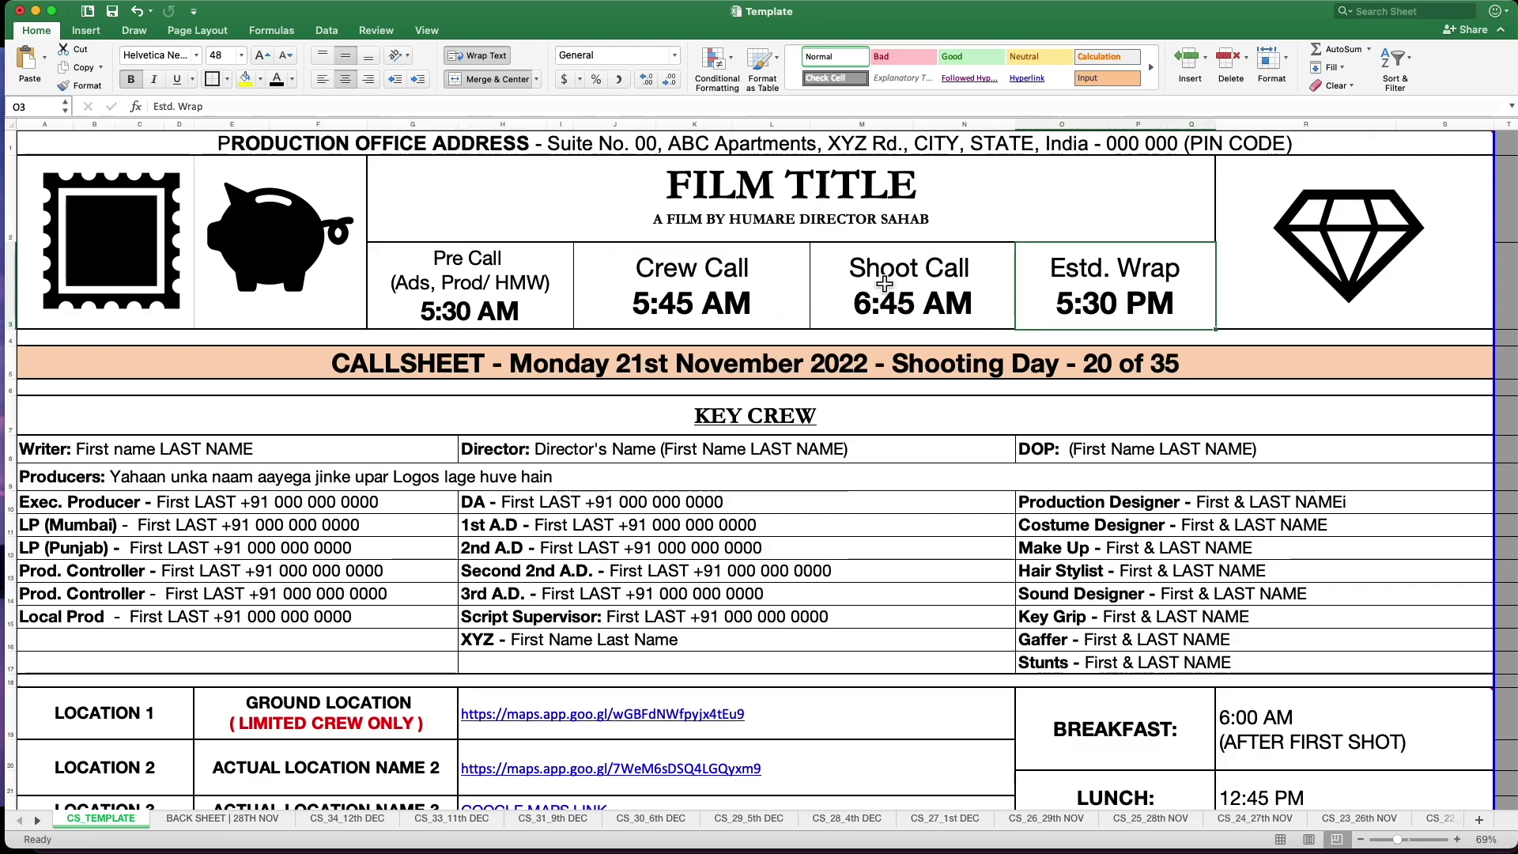
# Insert a comma after Monday in the CALLSHEET date line so it reads "Monday, 21st November 2022".
pyautogui.click(557, 362)
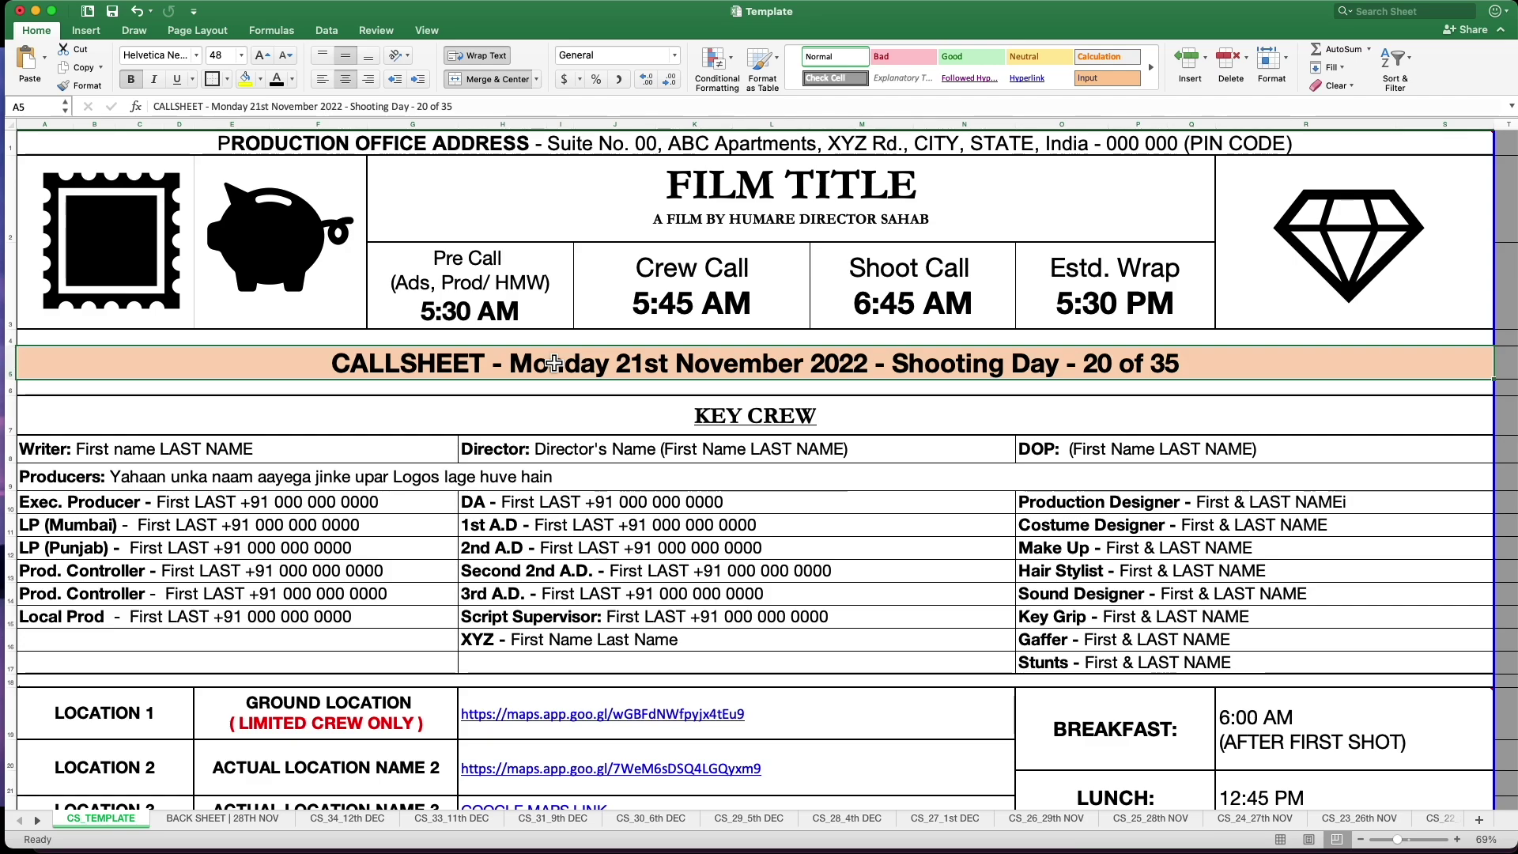
pyautogui.doubleClick(599, 366)
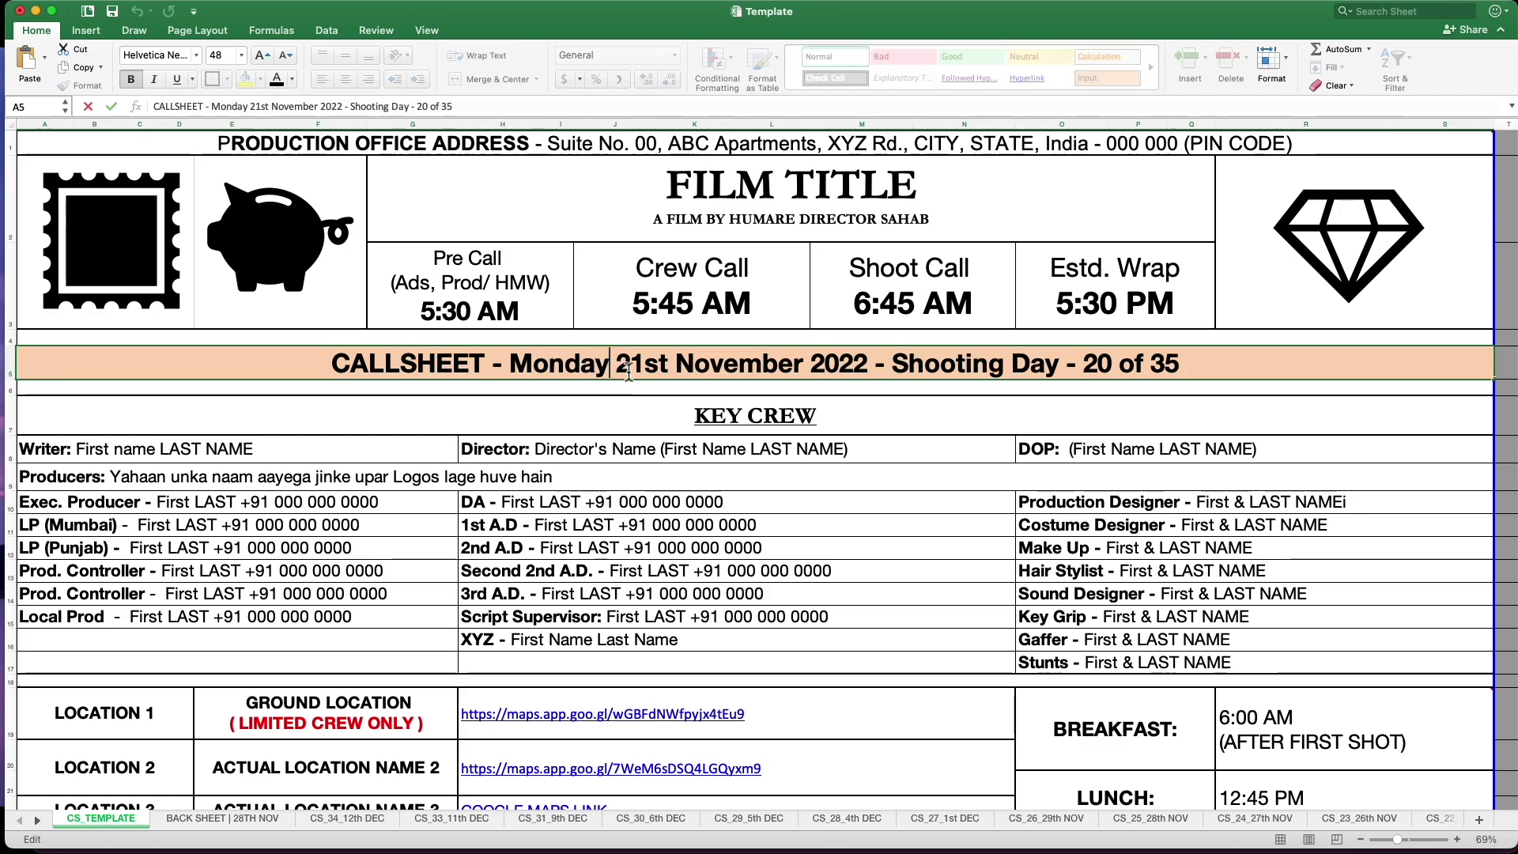
pyautogui.write(',')
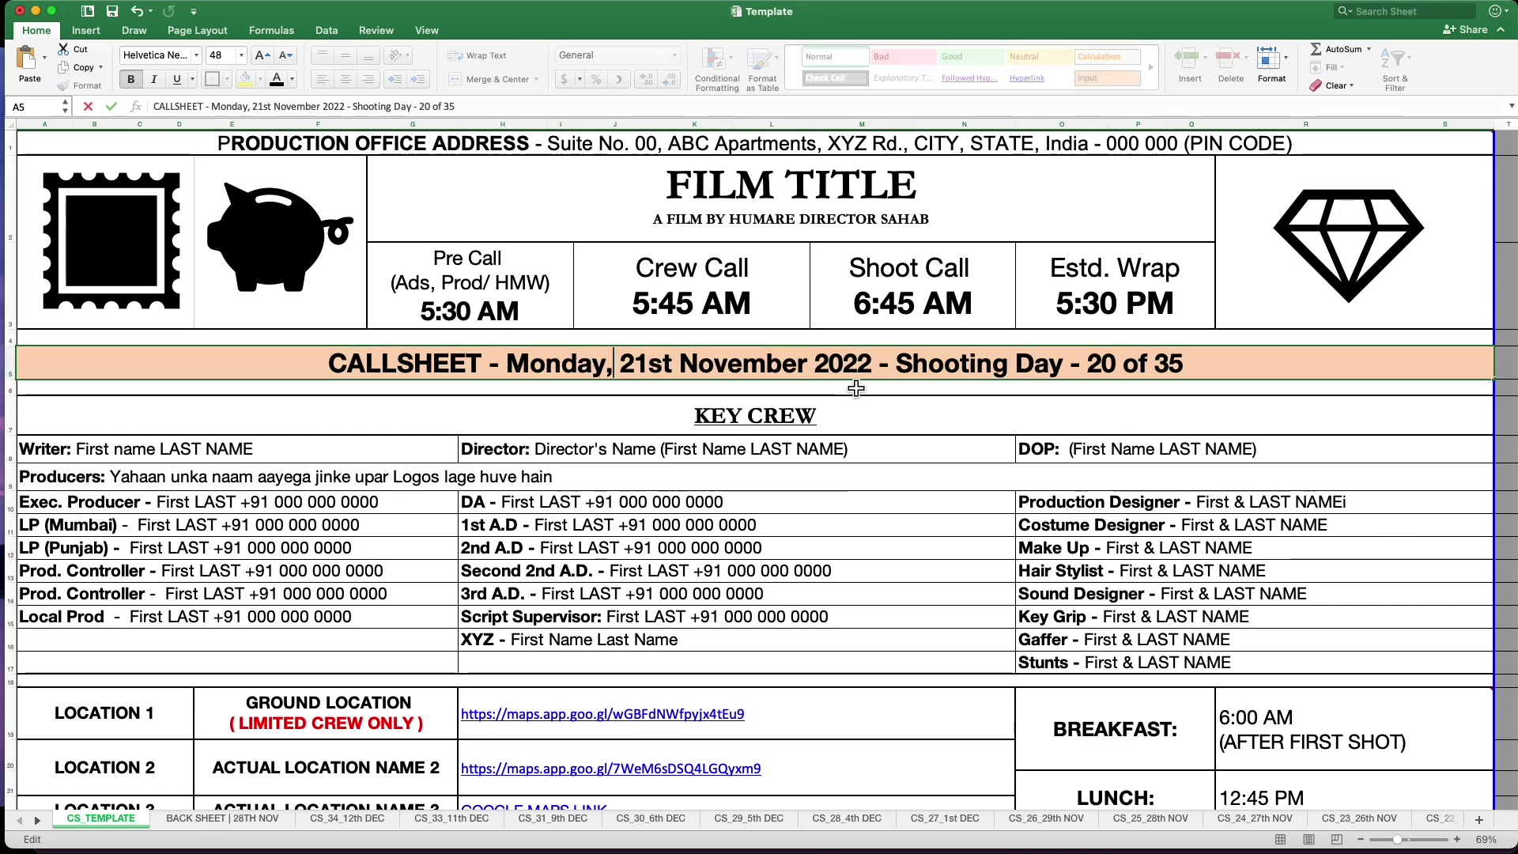
pyautogui.press('Return')
pyautogui.click(659, 366)
pyautogui.doubleClick(791, 366)
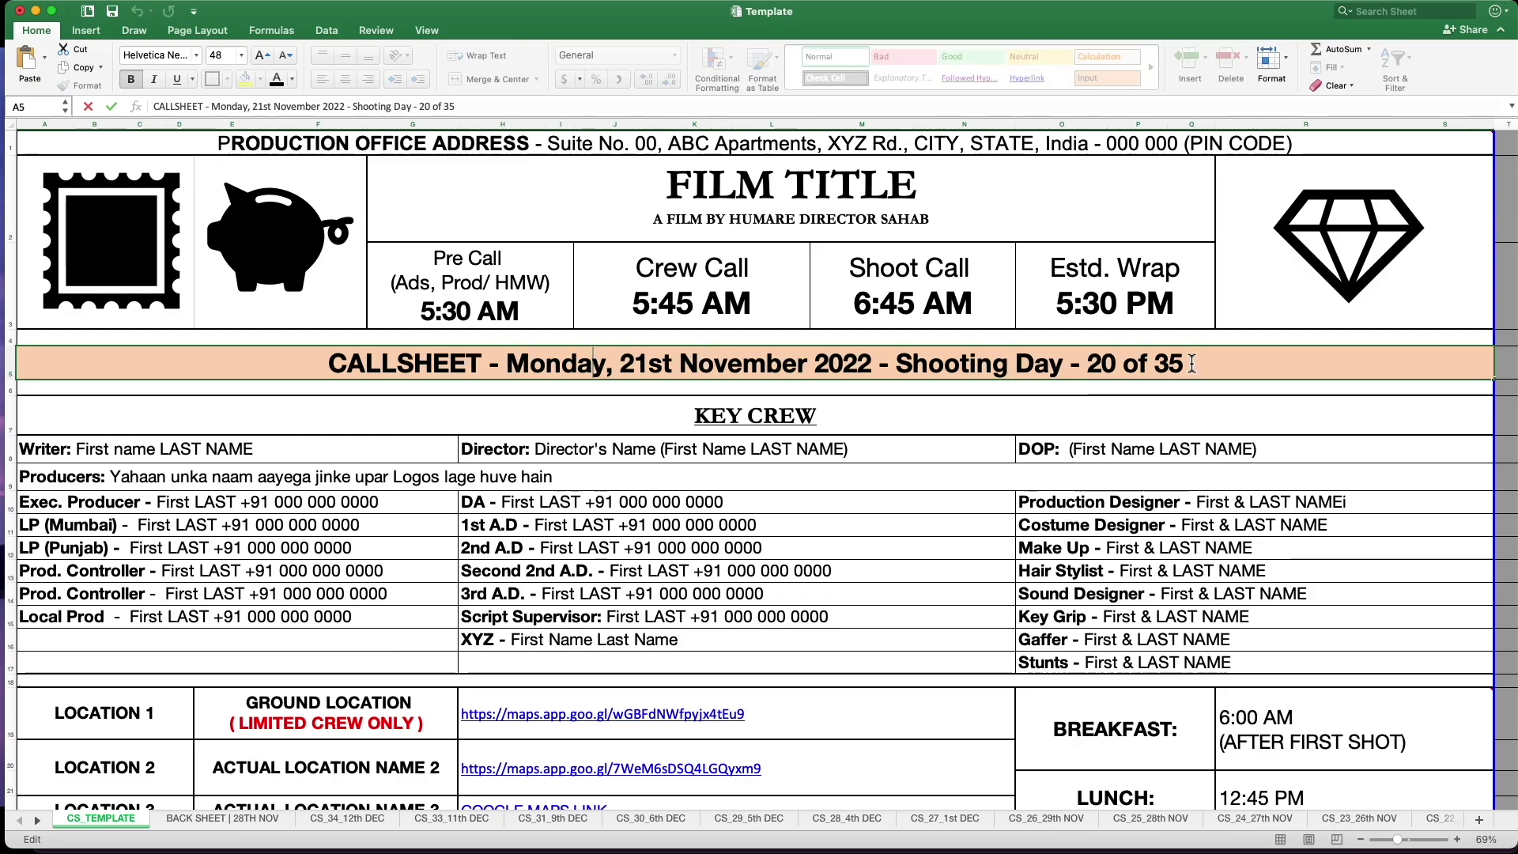
pyautogui.doubleClick(1102, 370)
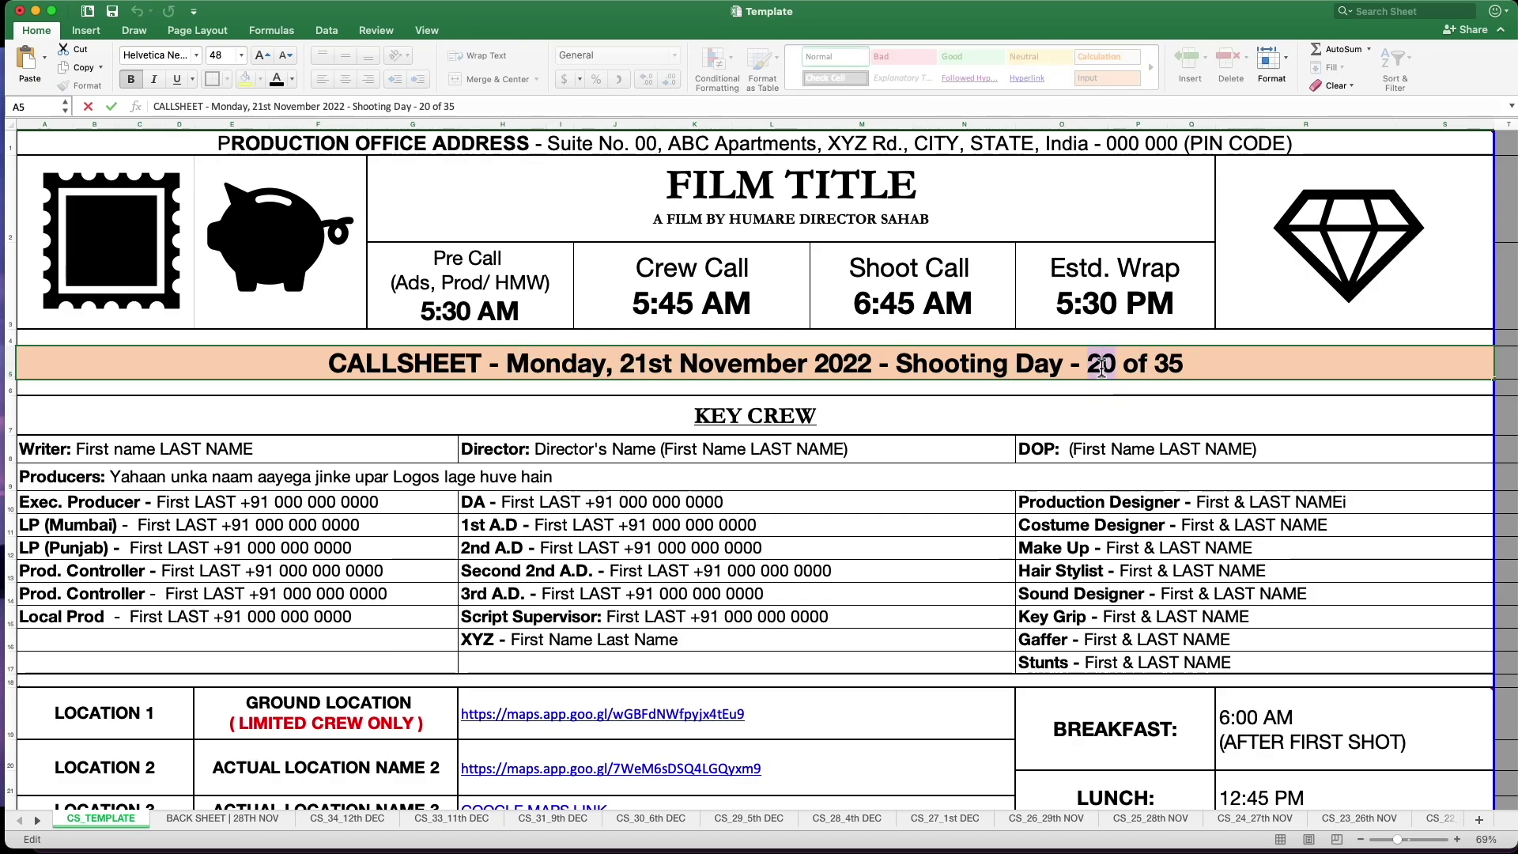
# Review the KEY CREW section, covering the producer, assistant director and department head entries.
pyautogui.click(706, 408)
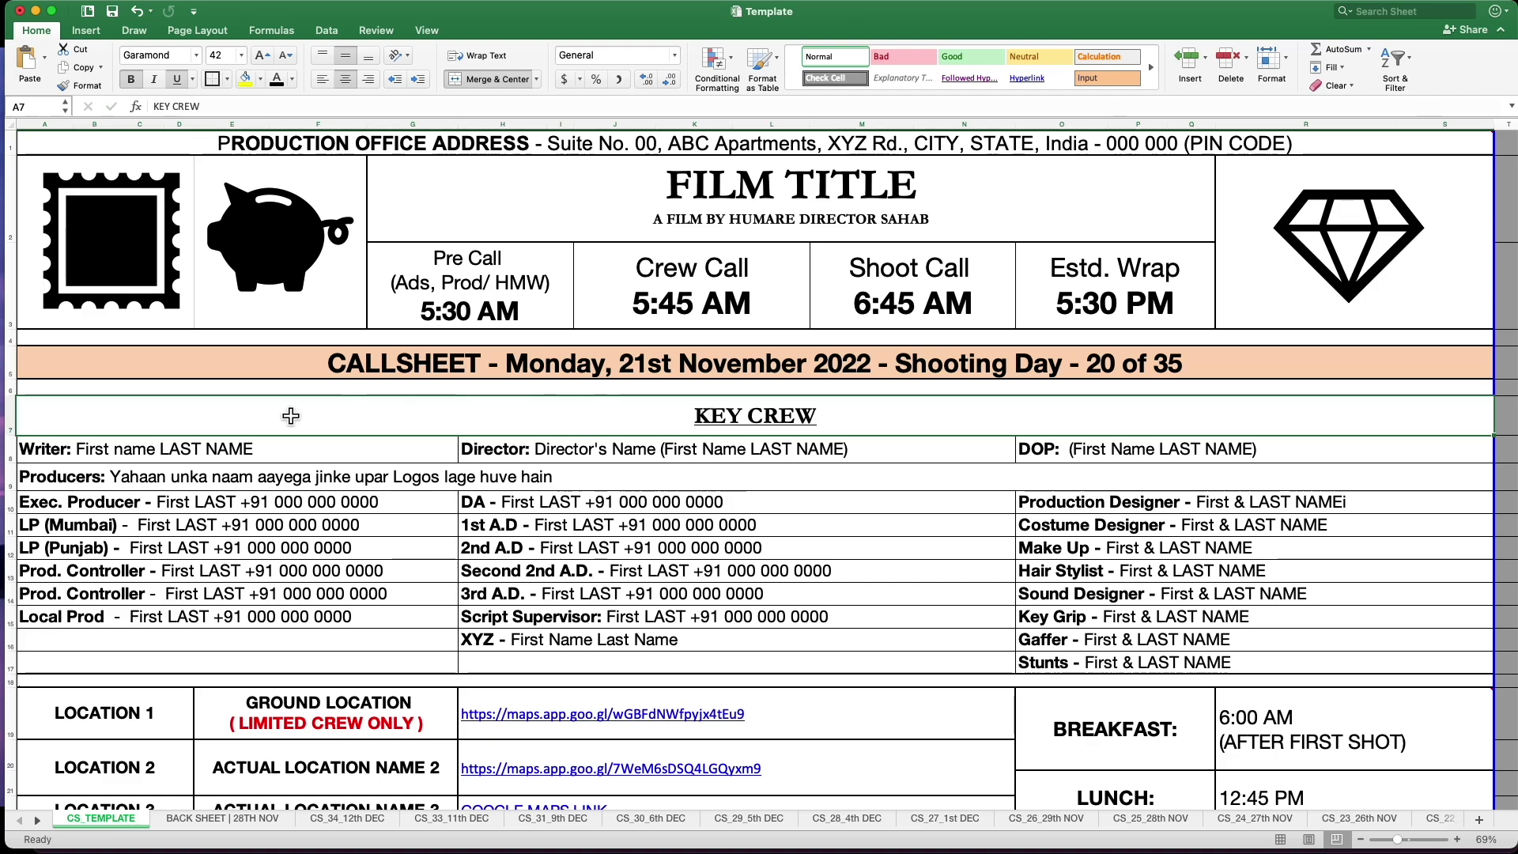
pyautogui.scroll(-2, 229, 431)
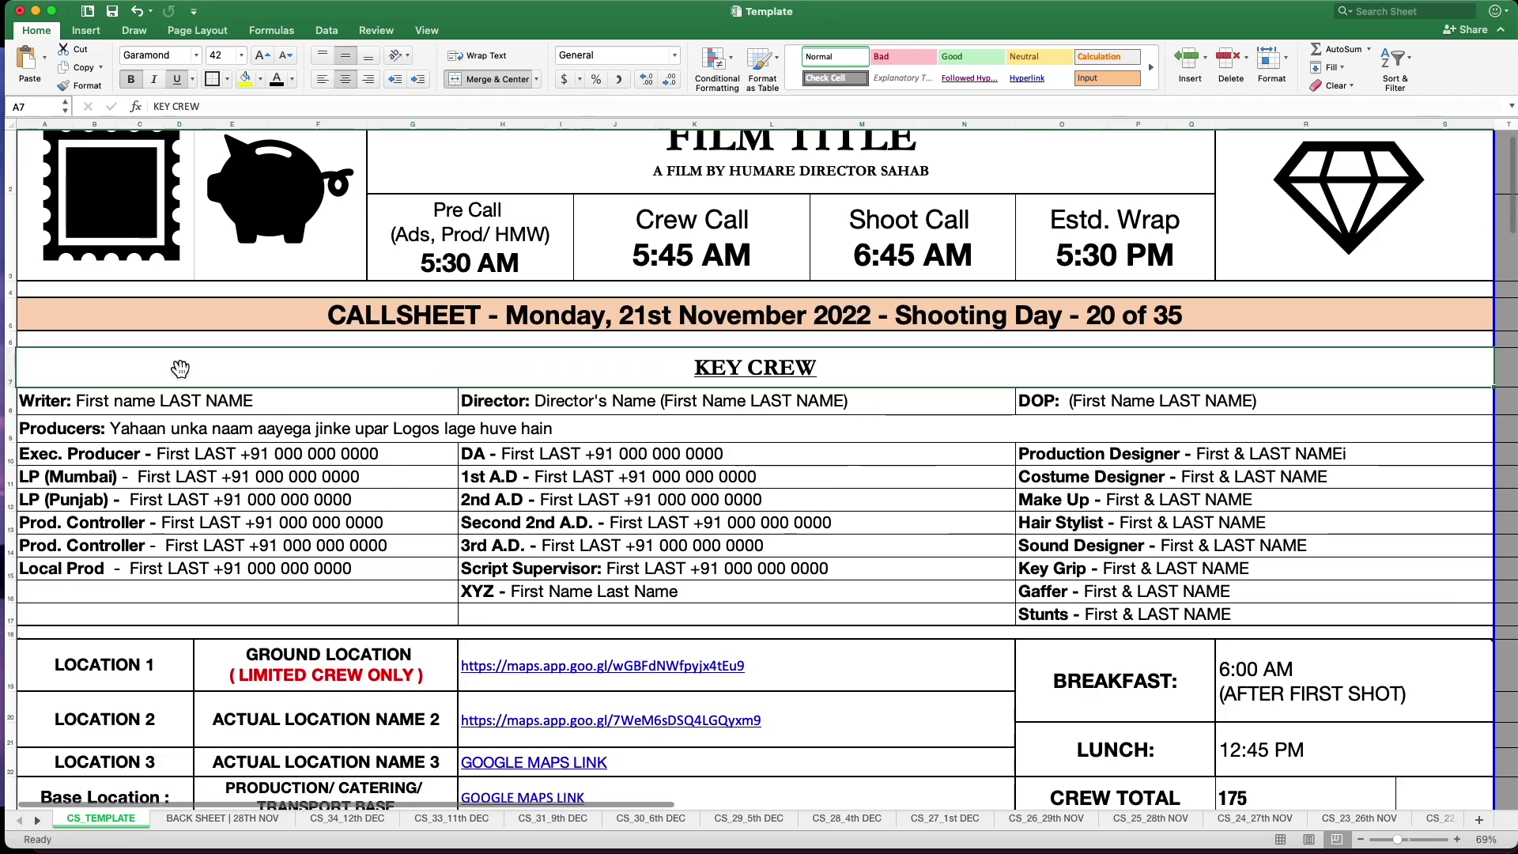
pyautogui.click(601, 477)
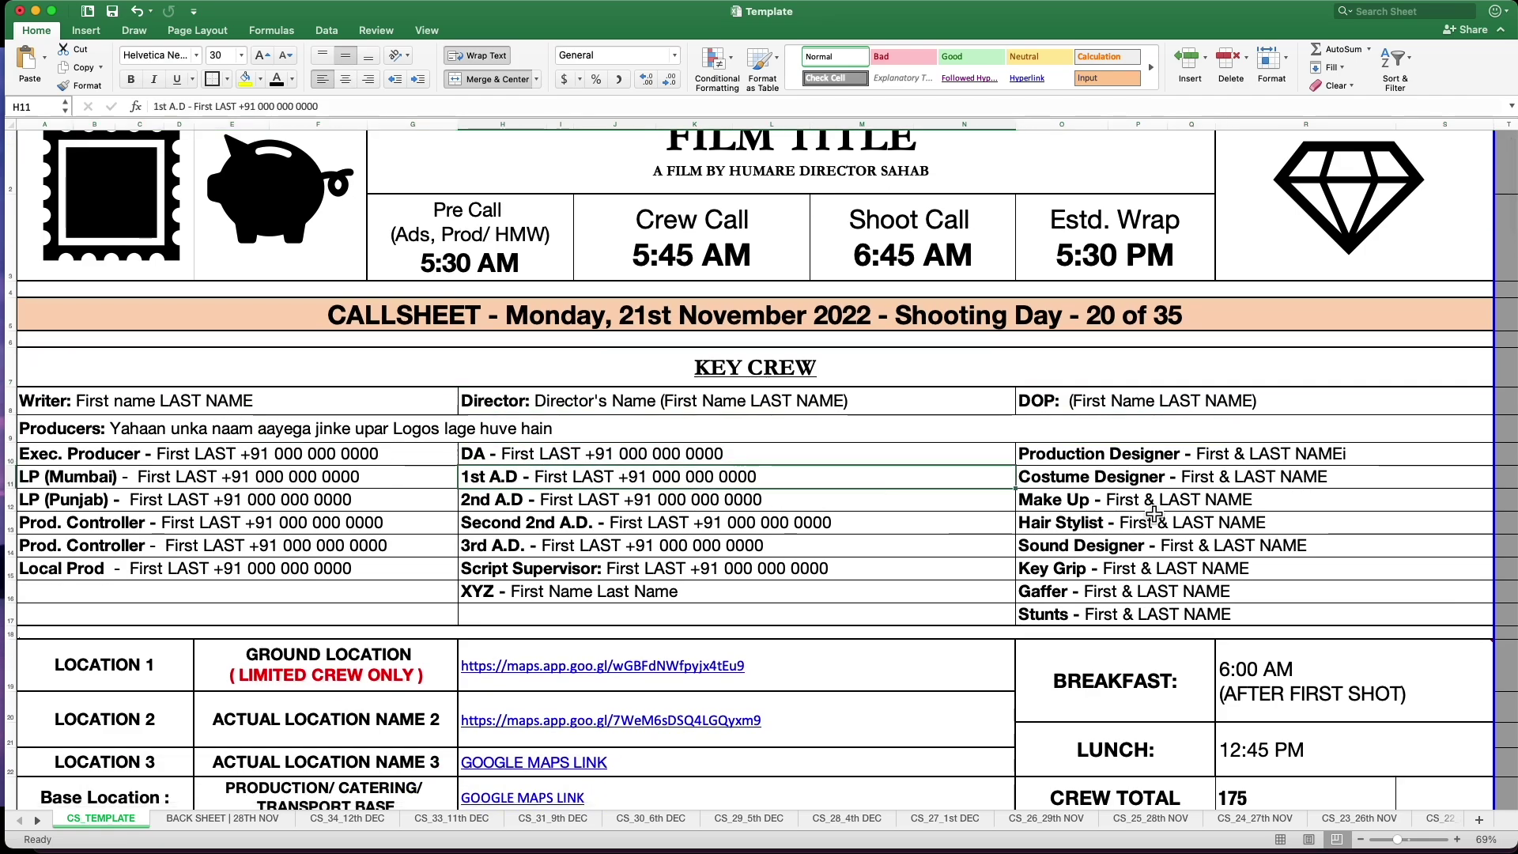
pyautogui.click(1400, 613)
pyautogui.scroll(-3, 1400, 613)
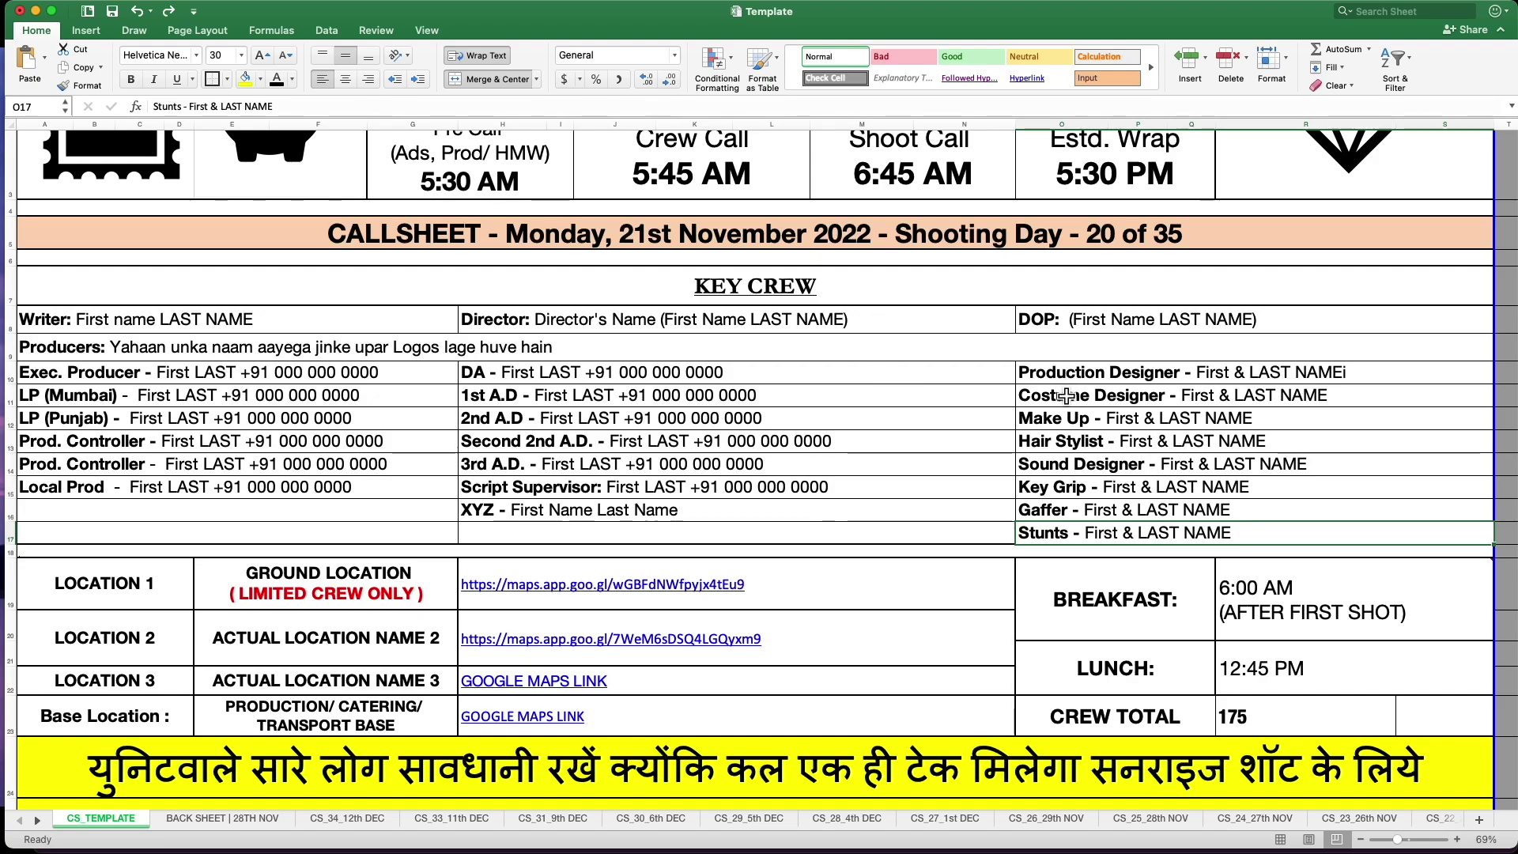
pyautogui.click(1076, 423)
pyautogui.click(1072, 445)
pyautogui.click(759, 445)
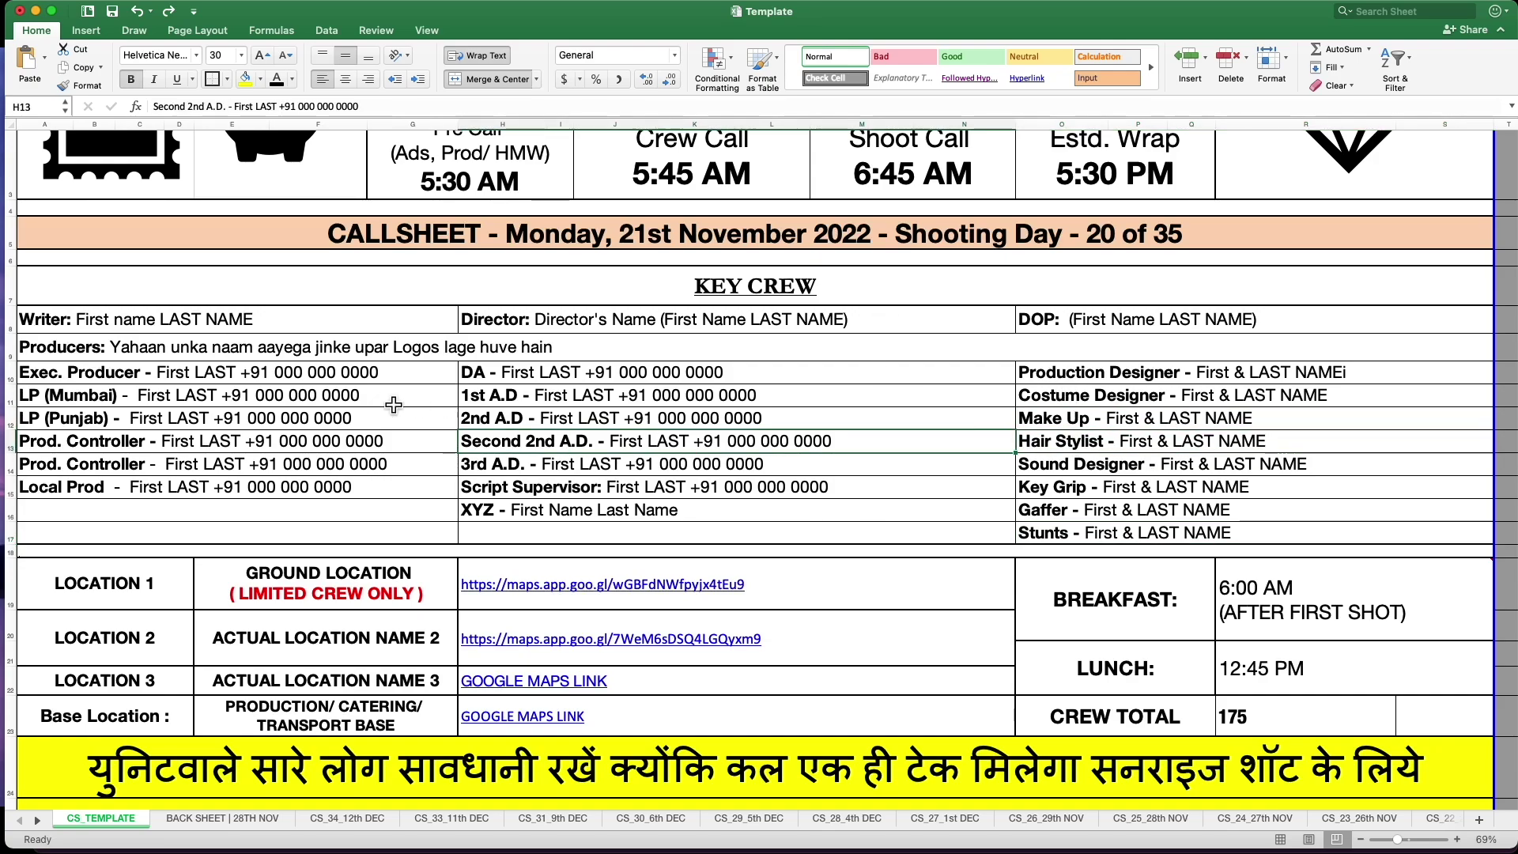
pyautogui.click(300, 417)
pyautogui.click(154, 466)
pyautogui.click(850, 393)
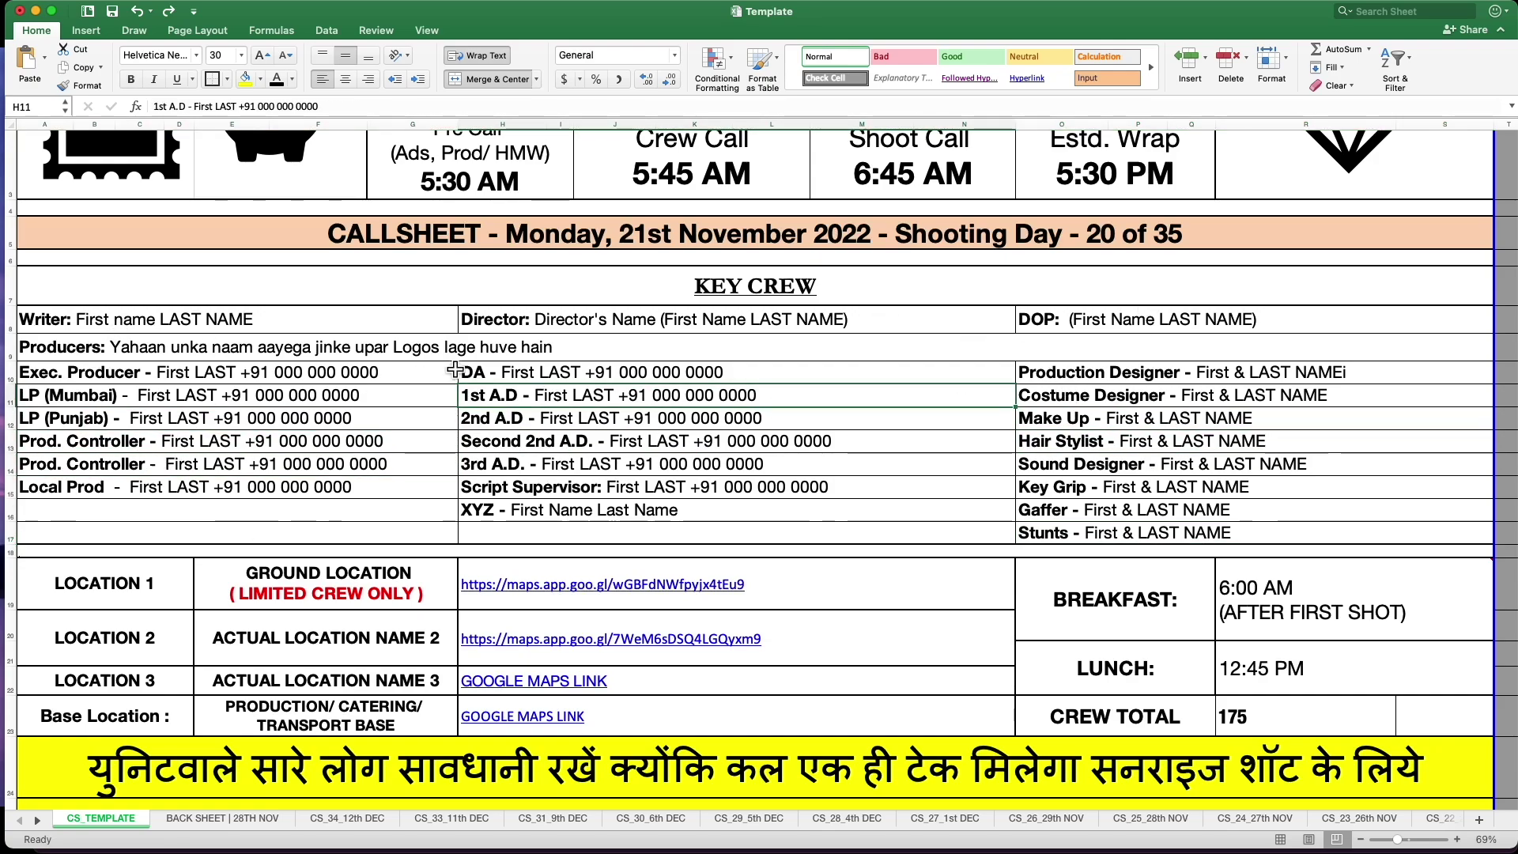
pyautogui.scroll(-4, 744, 393)
pyautogui.scroll(4, 939, 233)
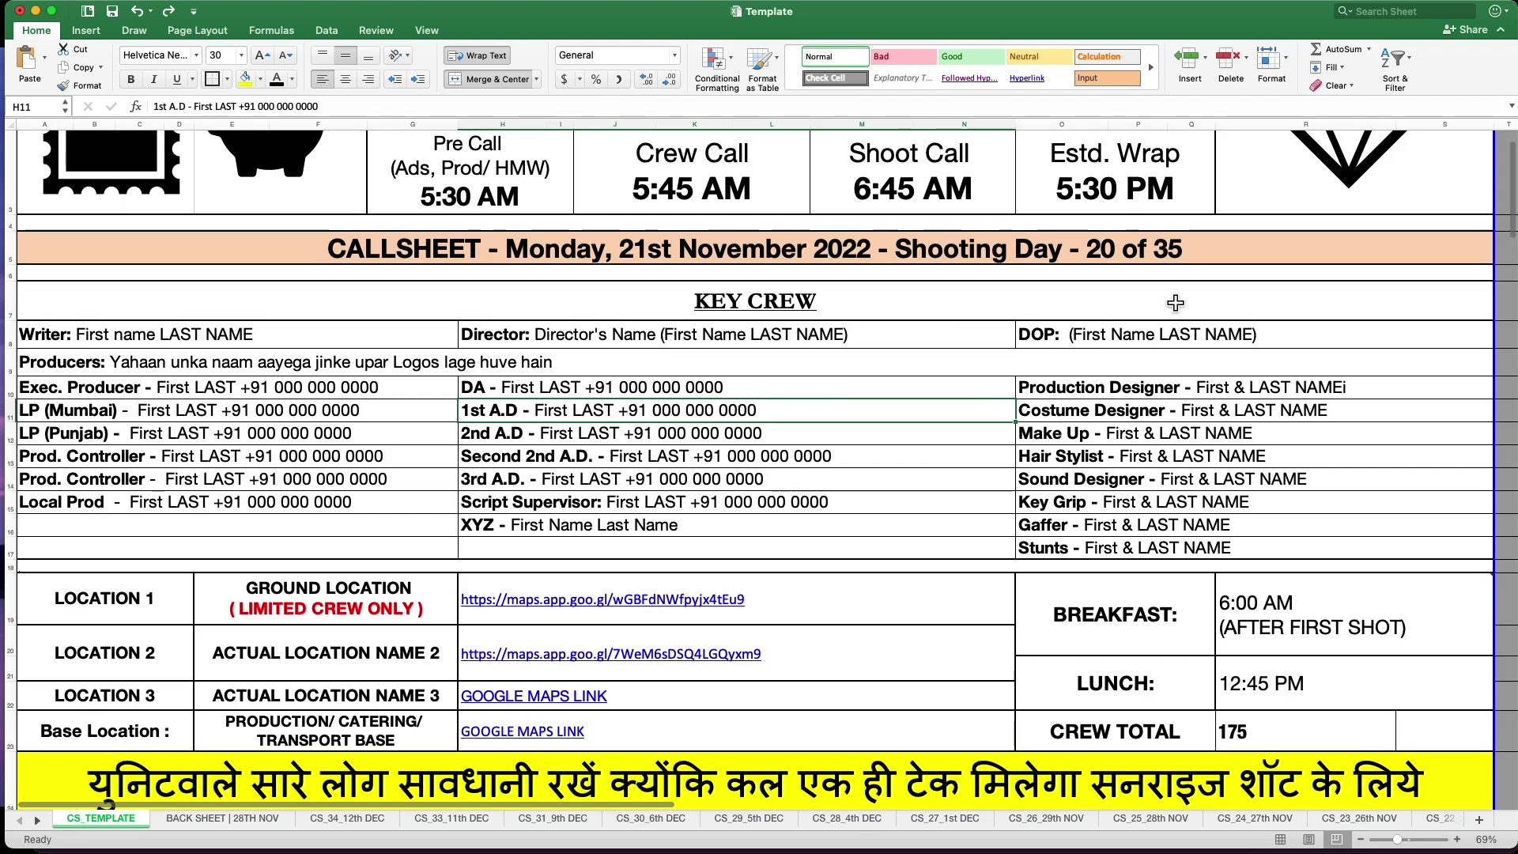
pyautogui.moveTo(1170, 304); pyautogui.dragTo(661, 528)
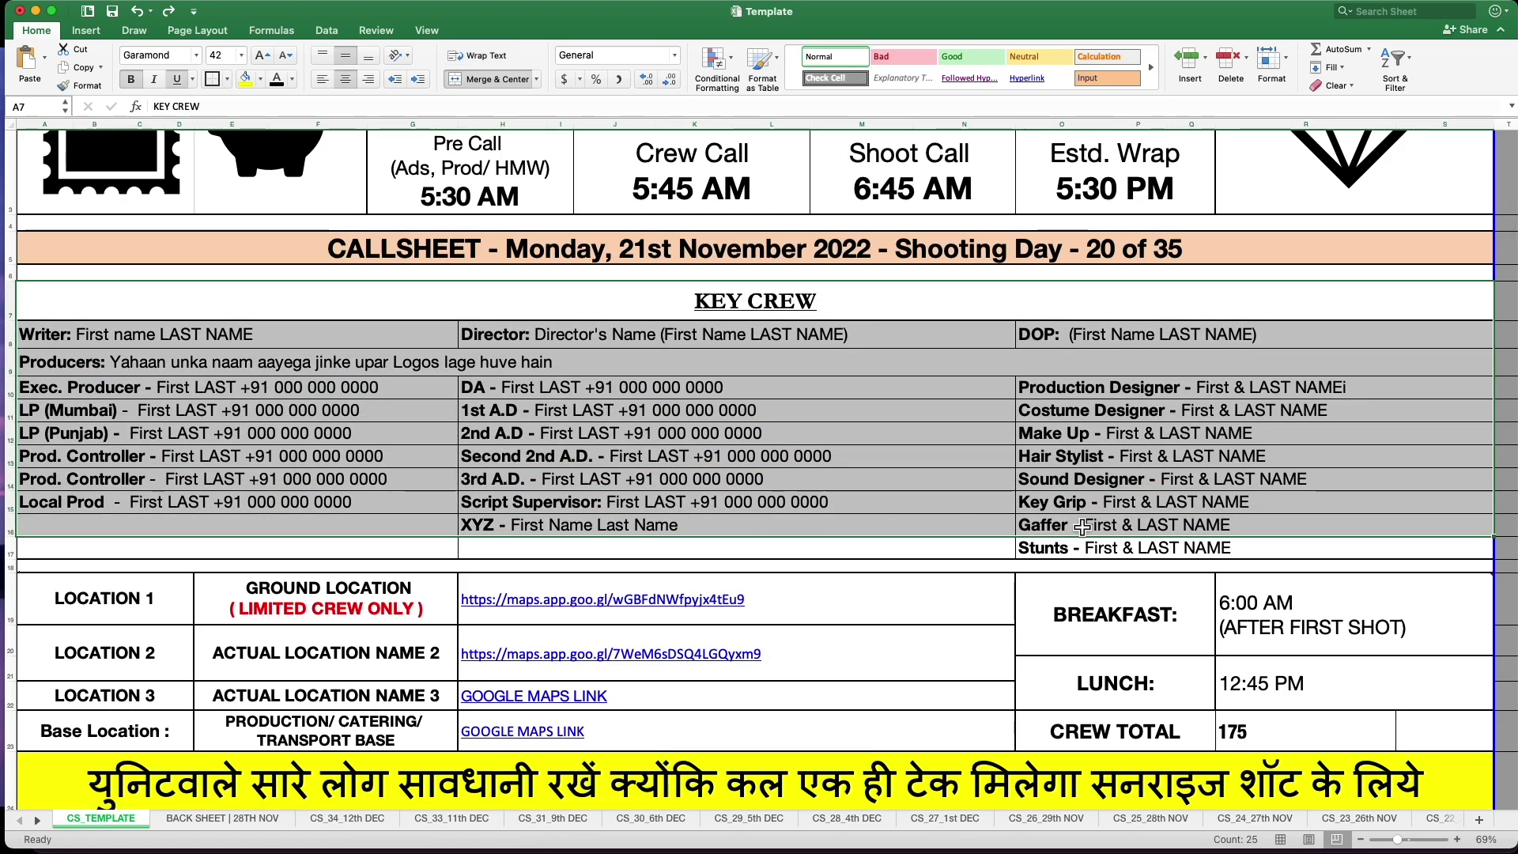
# Examine the location rows with their map links, the crew total and the breakfast time compared with the call times.
pyautogui.scroll(-7, 1010, 340)
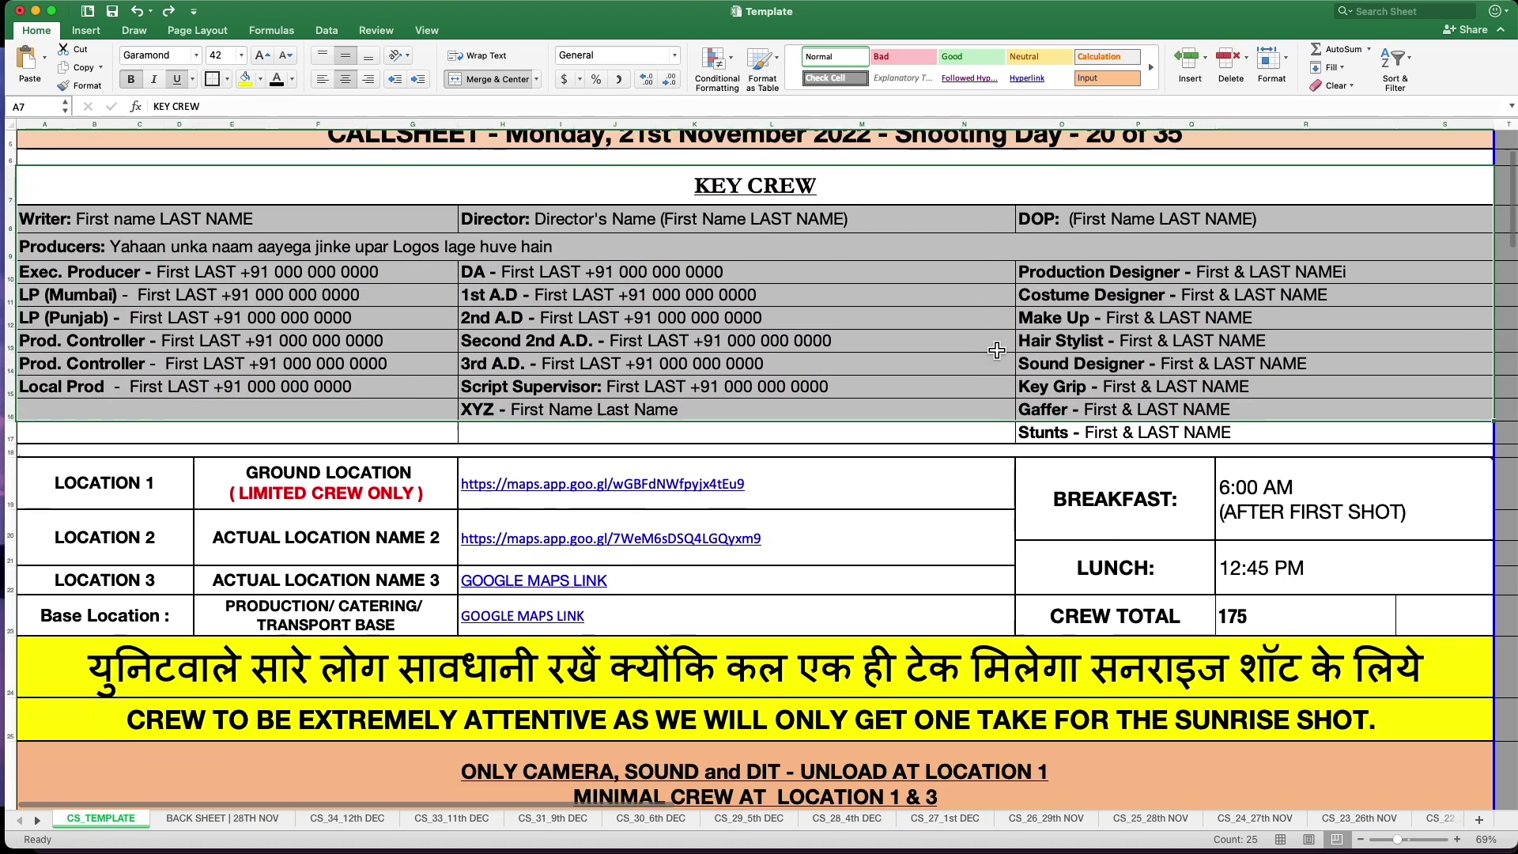
pyautogui.scroll(-2, 504, 328)
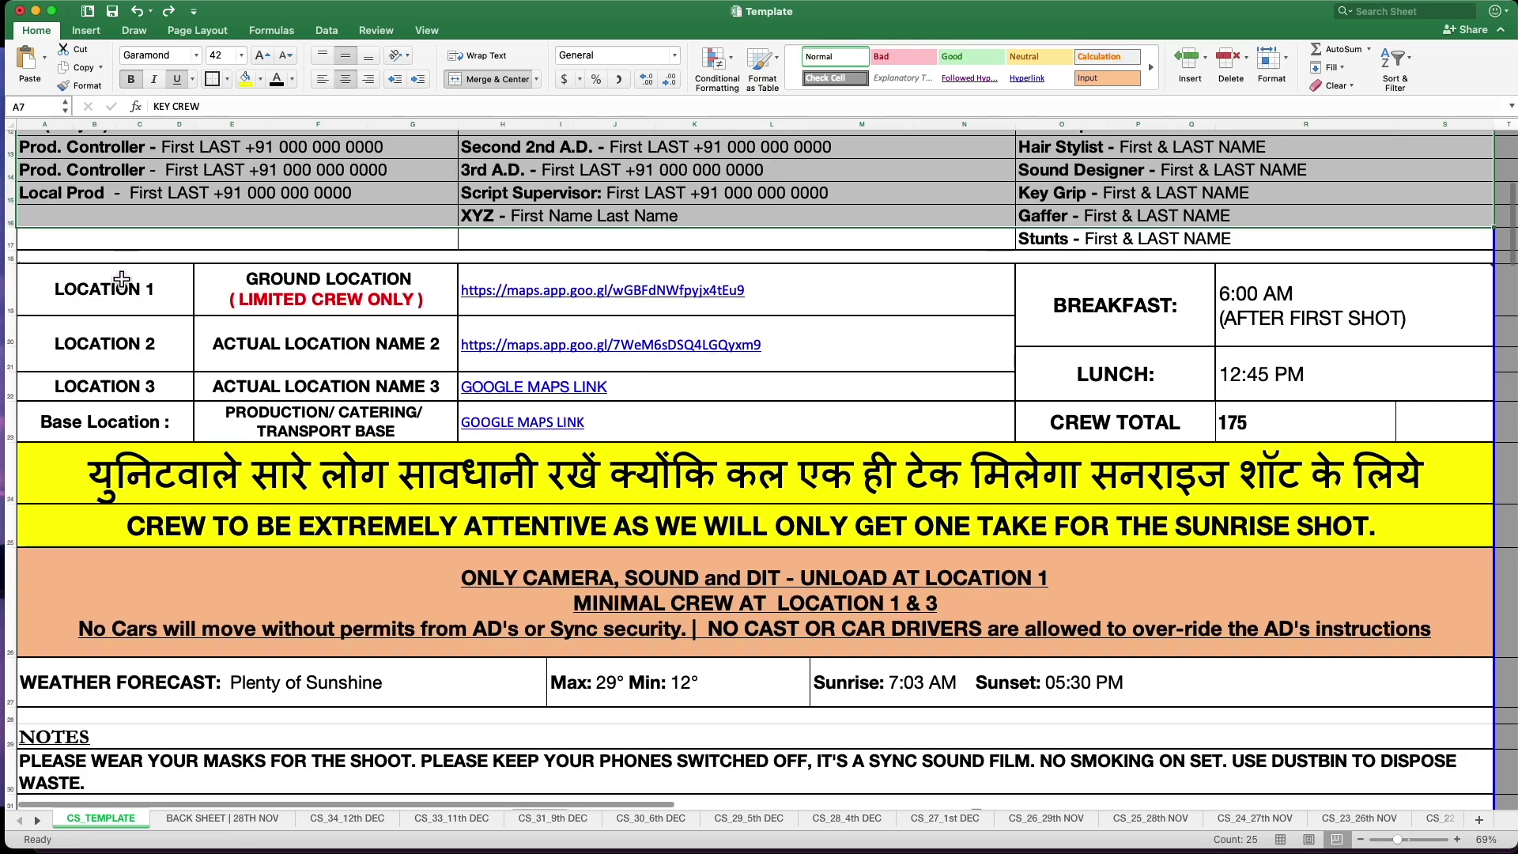
pyautogui.scroll(1, 139, 310)
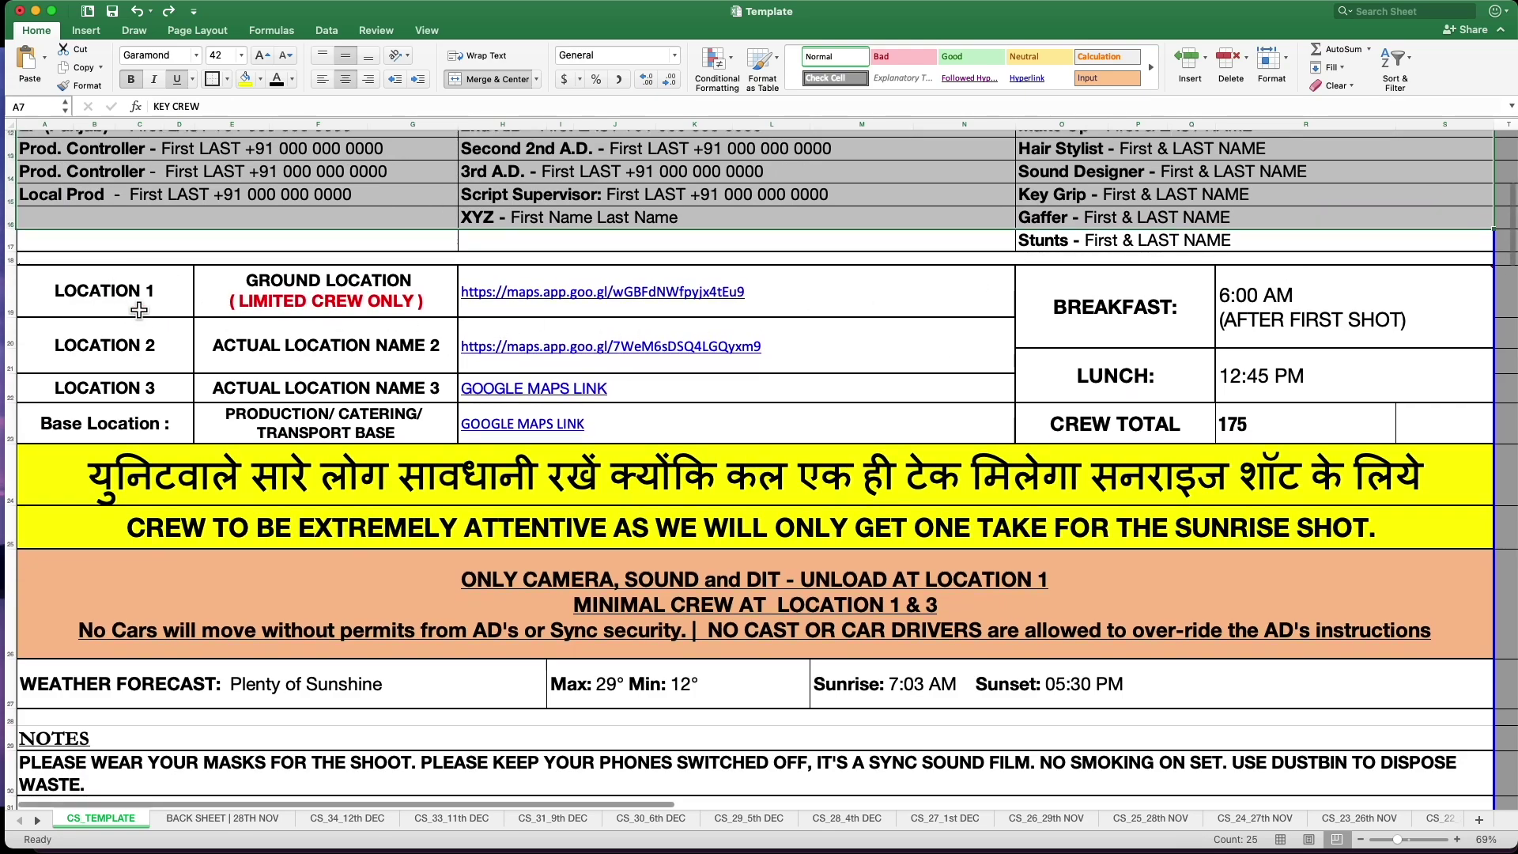
pyautogui.moveTo(138, 313); pyautogui.dragTo(261, 313)
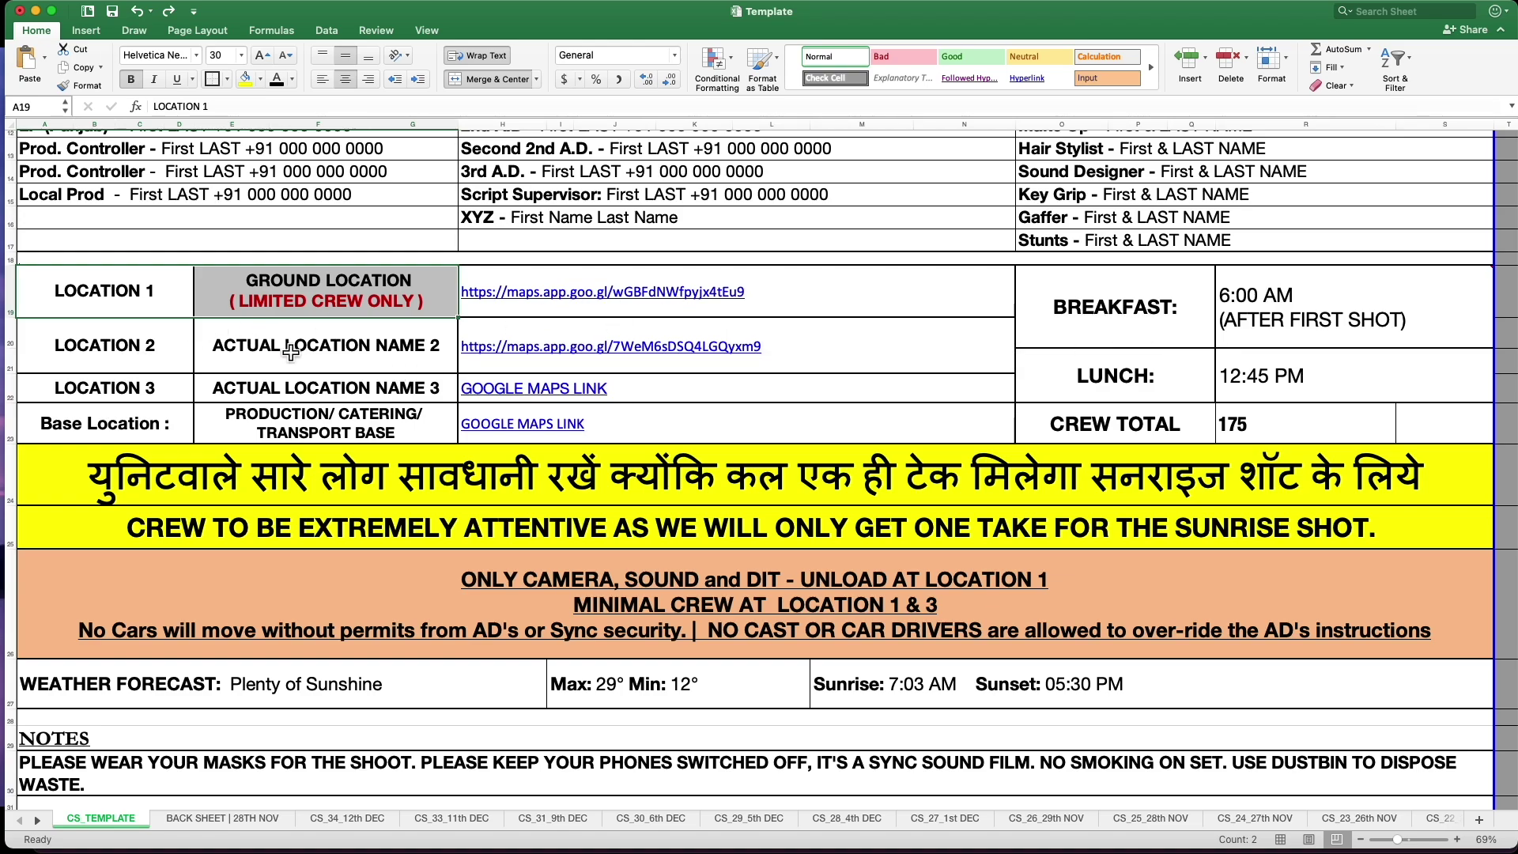
pyautogui.click(172, 431)
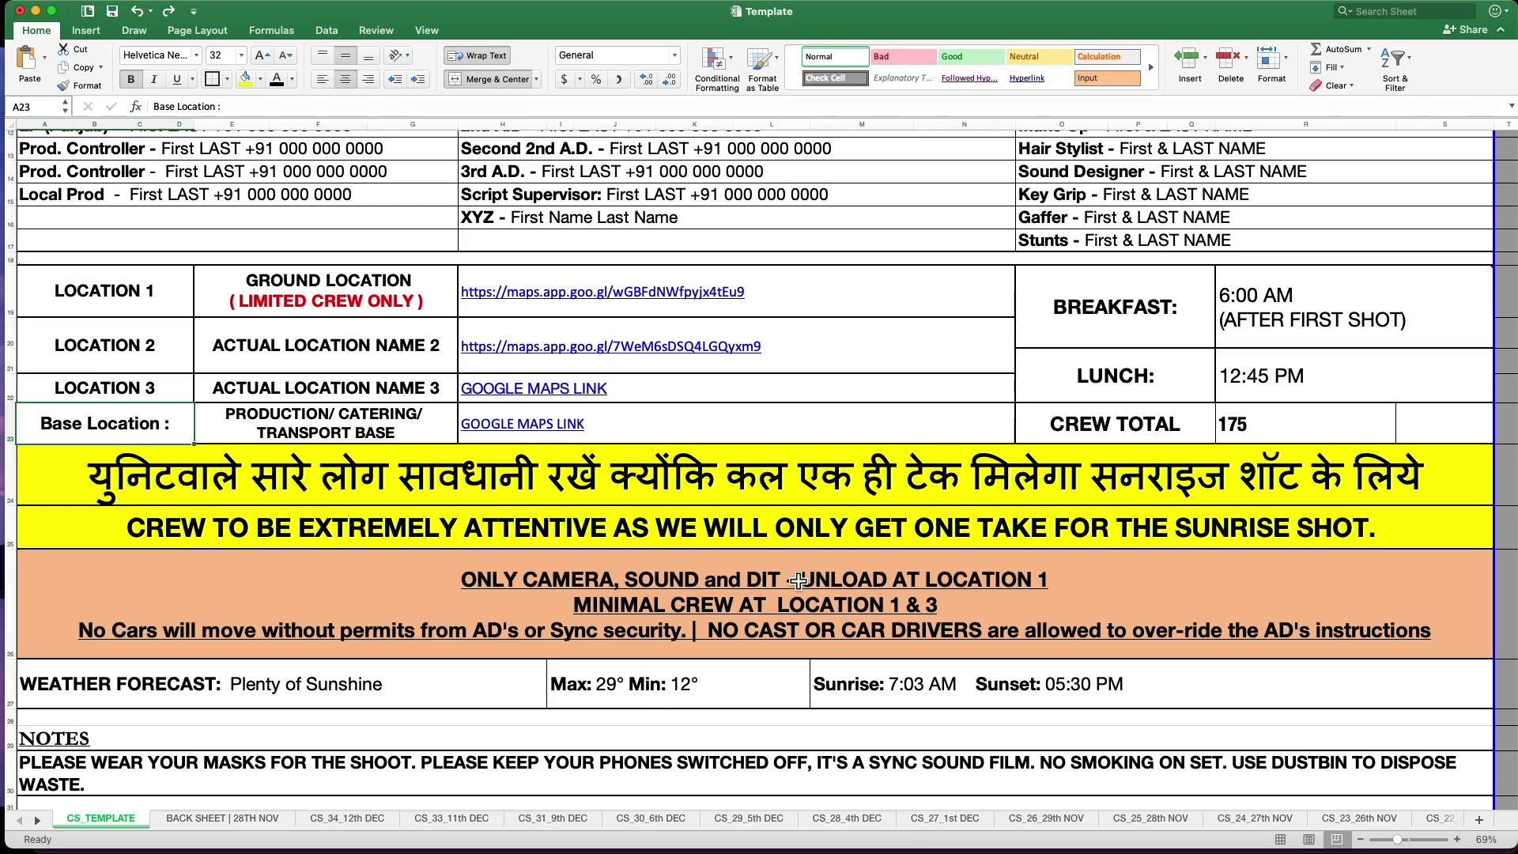
pyautogui.scroll(1, 989, 449)
pyautogui.moveTo(1135, 441); pyautogui.dragTo(1271, 433)
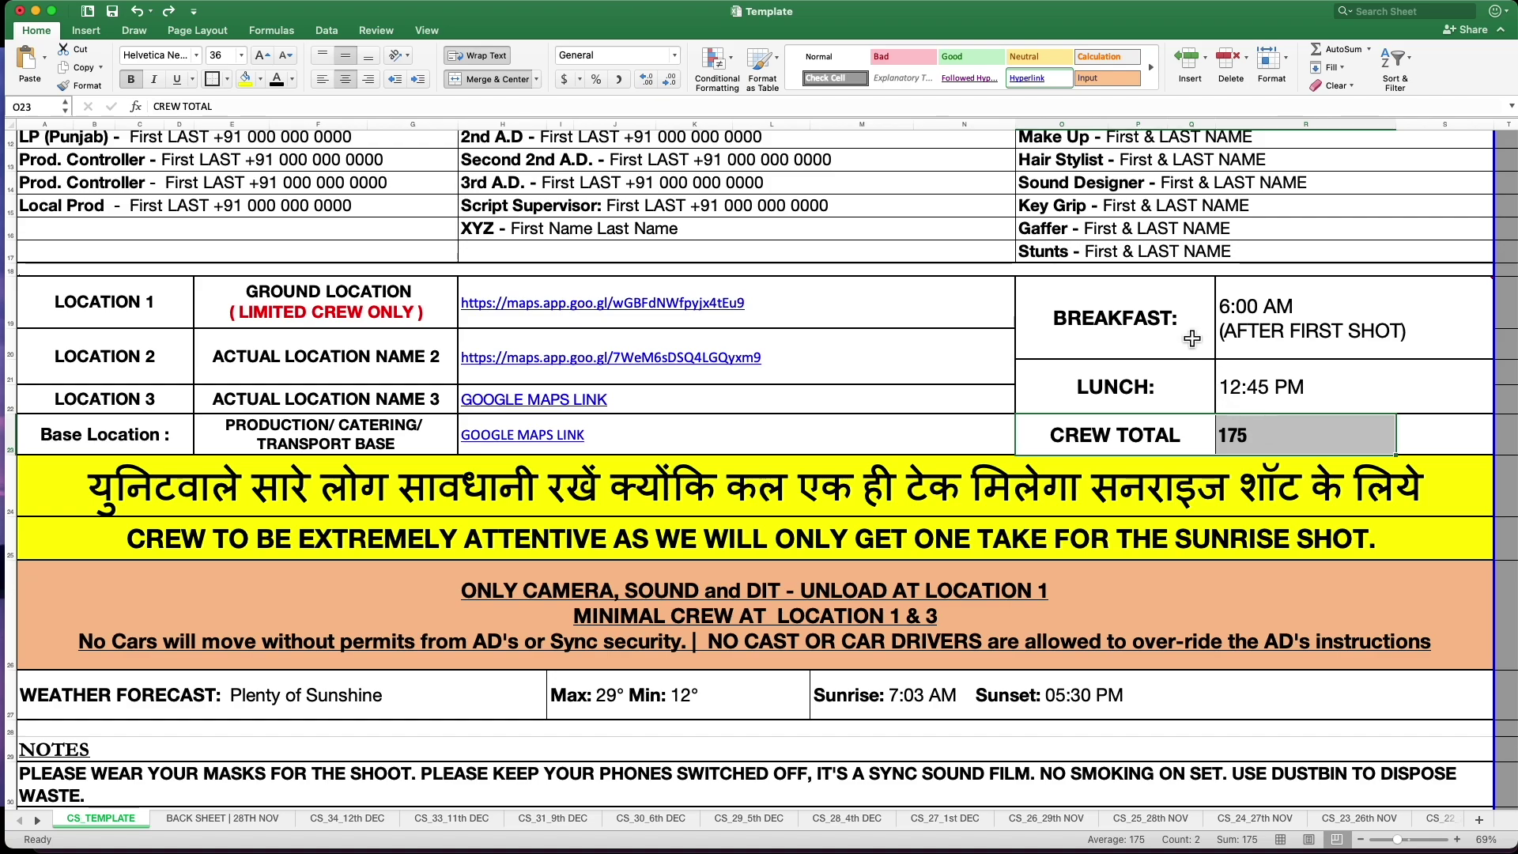
pyautogui.moveTo(1192, 339); pyautogui.dragTo(1269, 336)
pyautogui.click(1240, 333)
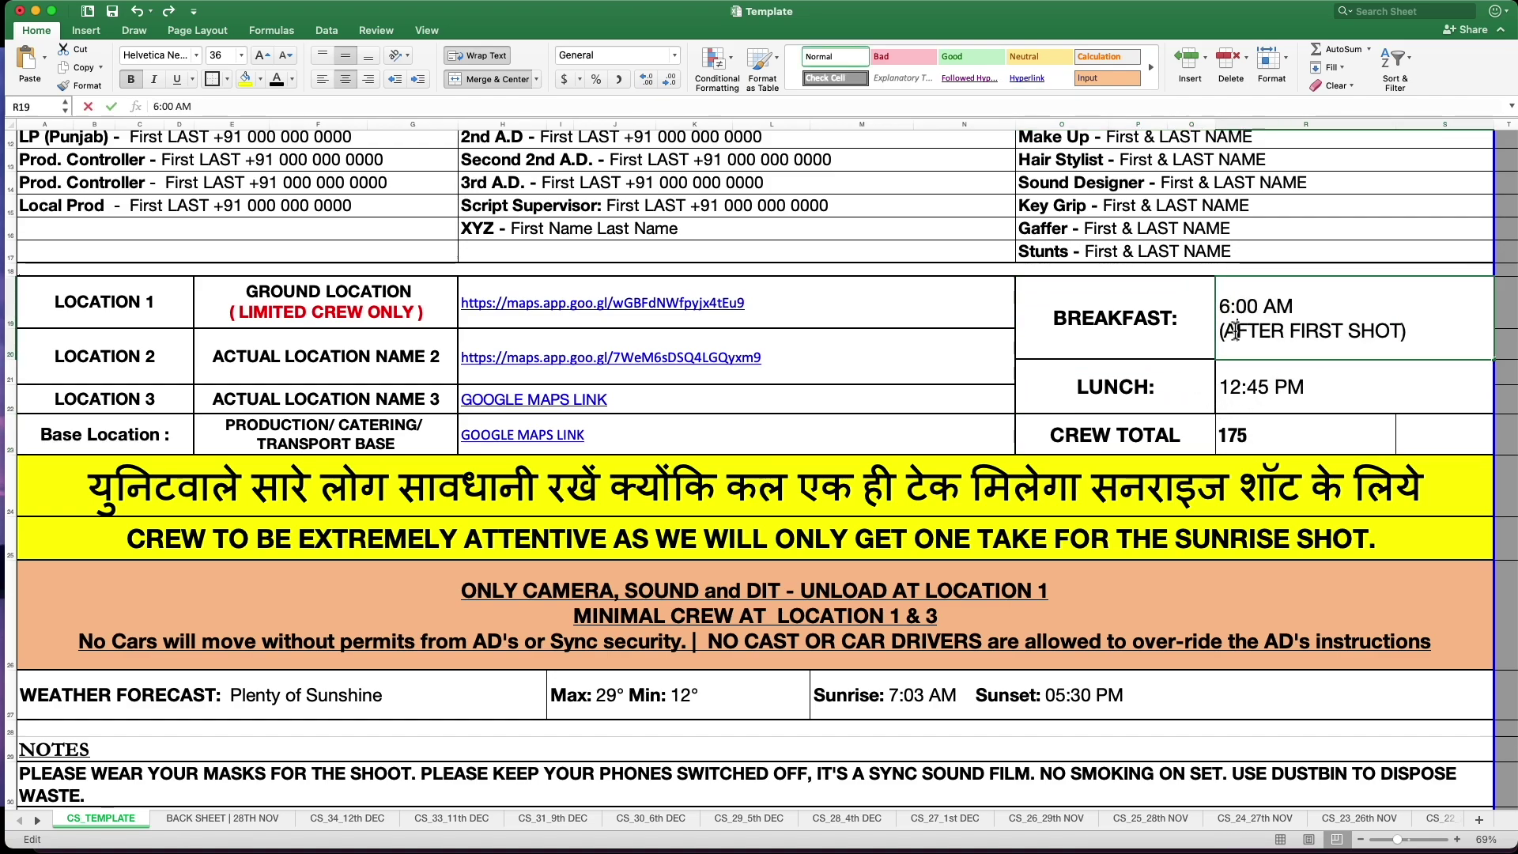
pyautogui.hotkey('shift', 'Left')
pyautogui.doubleClick(1246, 344)
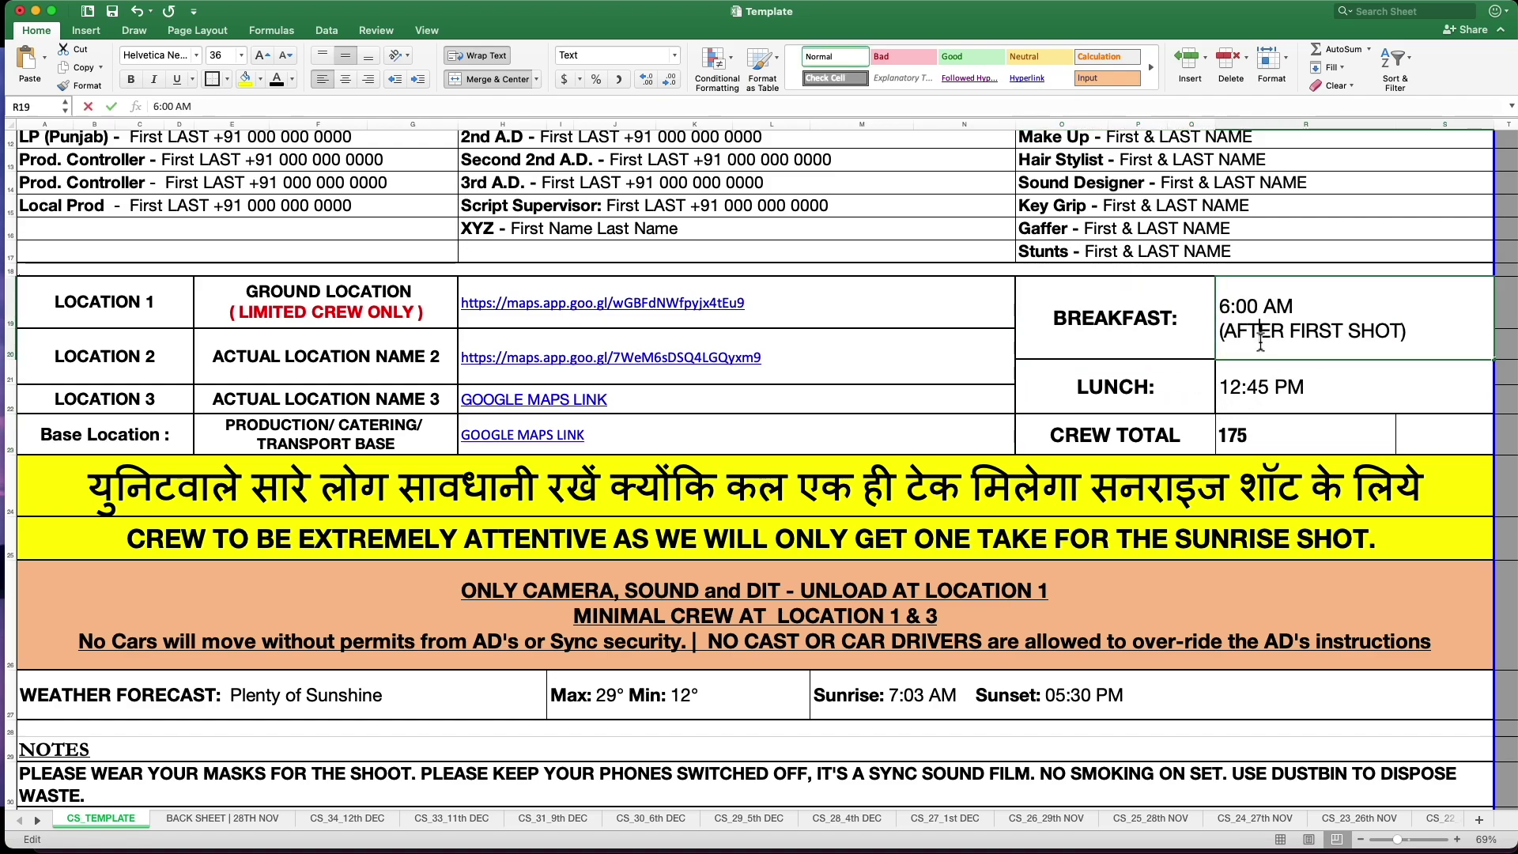
pyautogui.scroll(10, 643, 382)
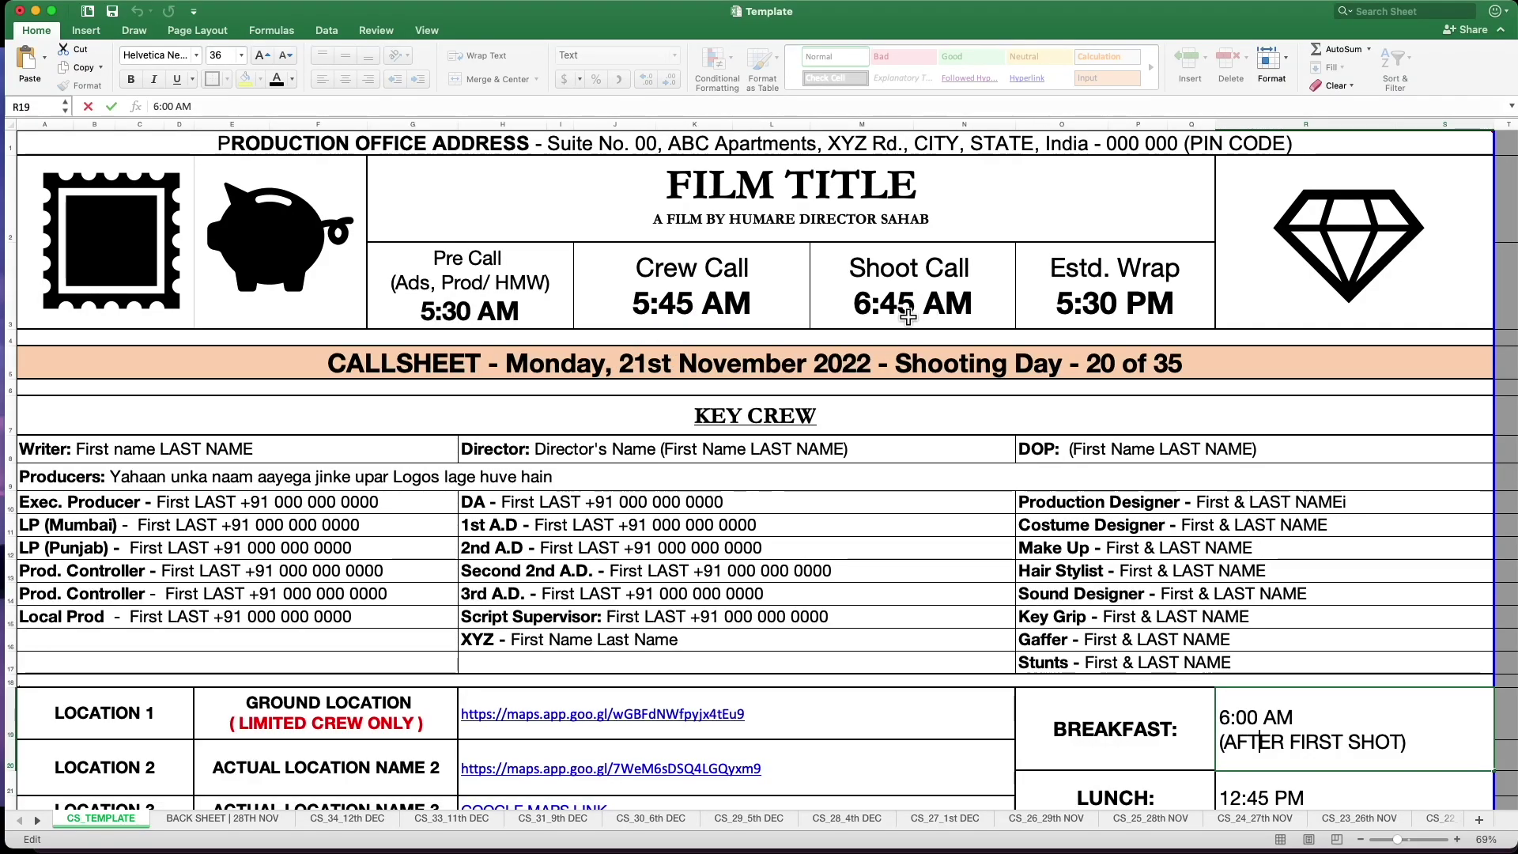
pyautogui.scroll(-3, 906, 303)
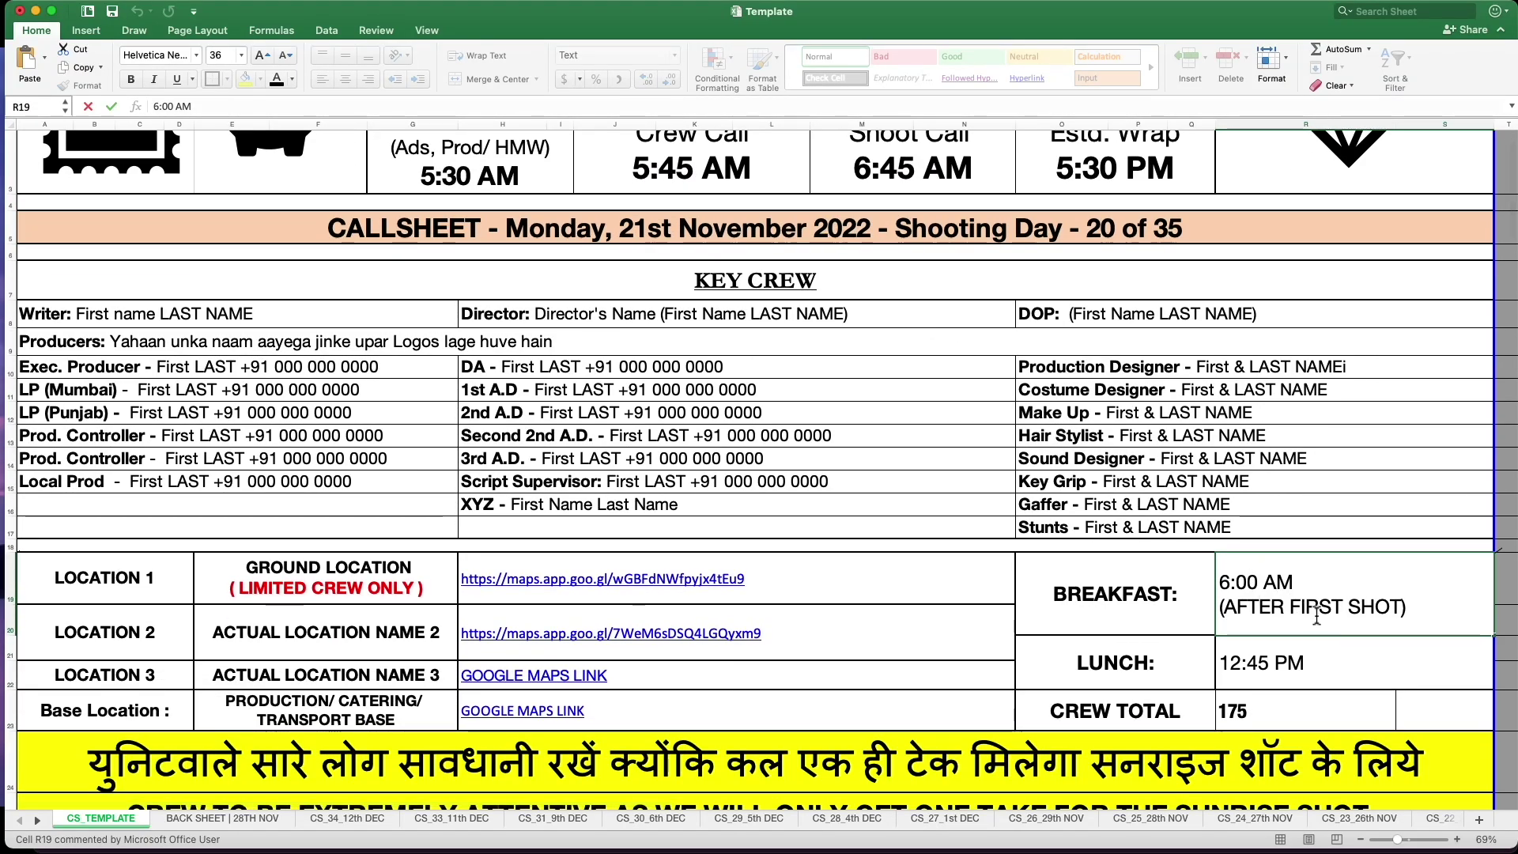
pyautogui.doubleClick(1254, 589)
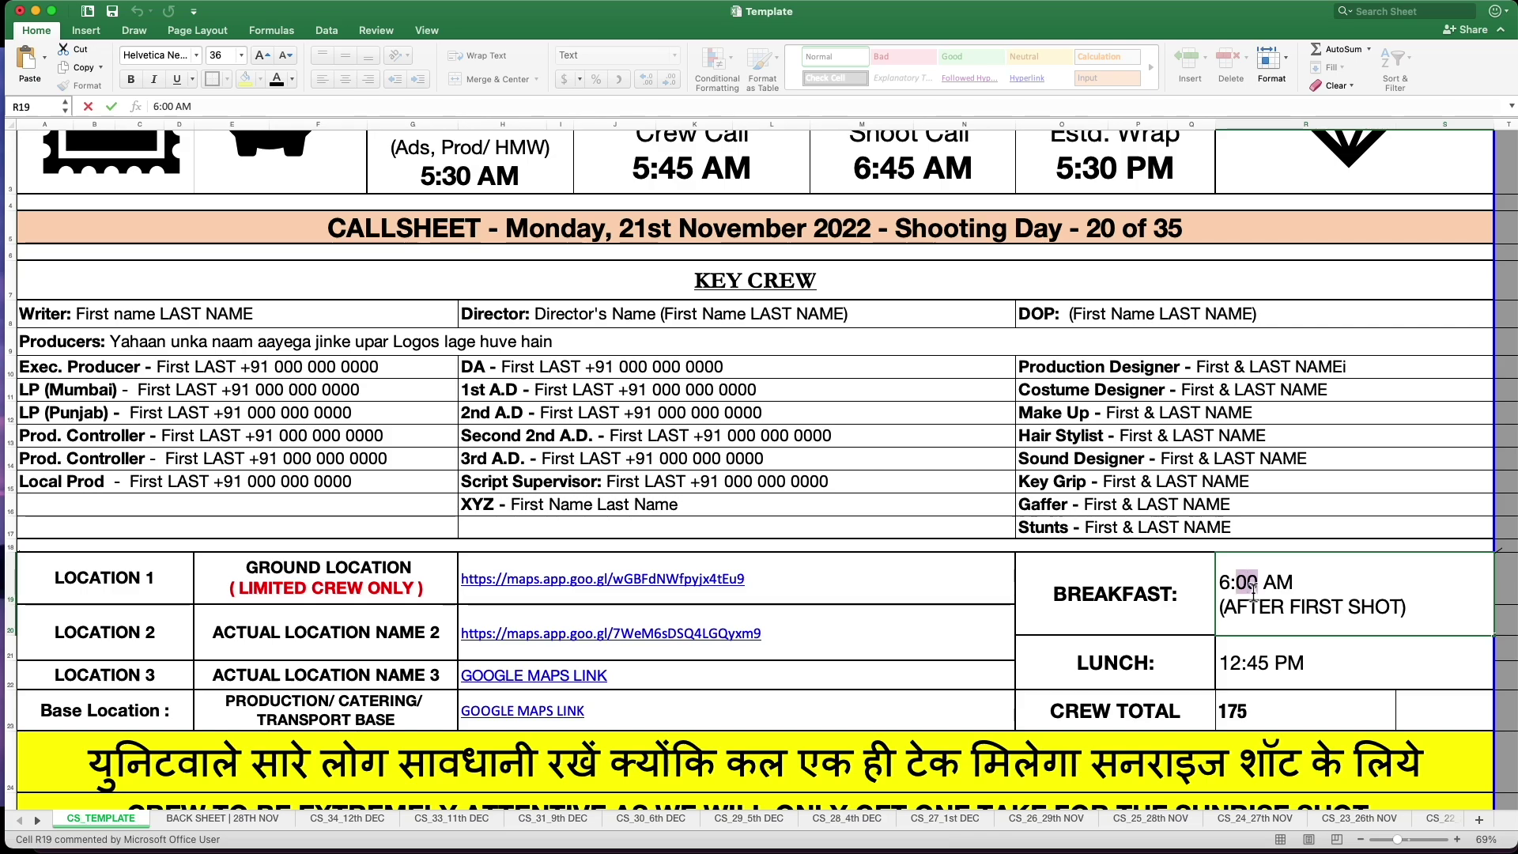
pyautogui.doubleClick(1320, 590)
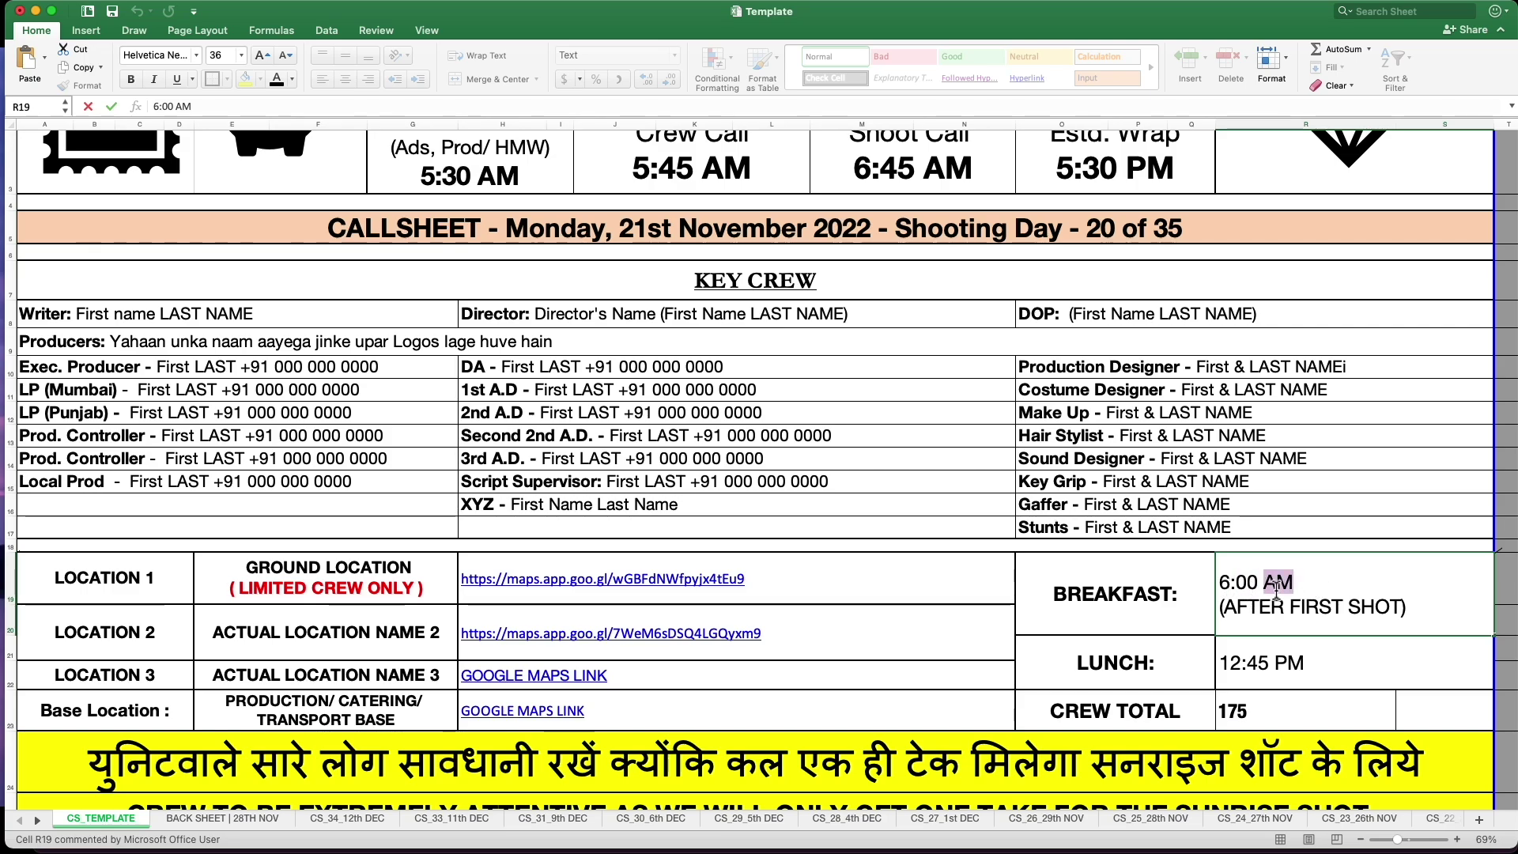
pyautogui.click(1295, 601)
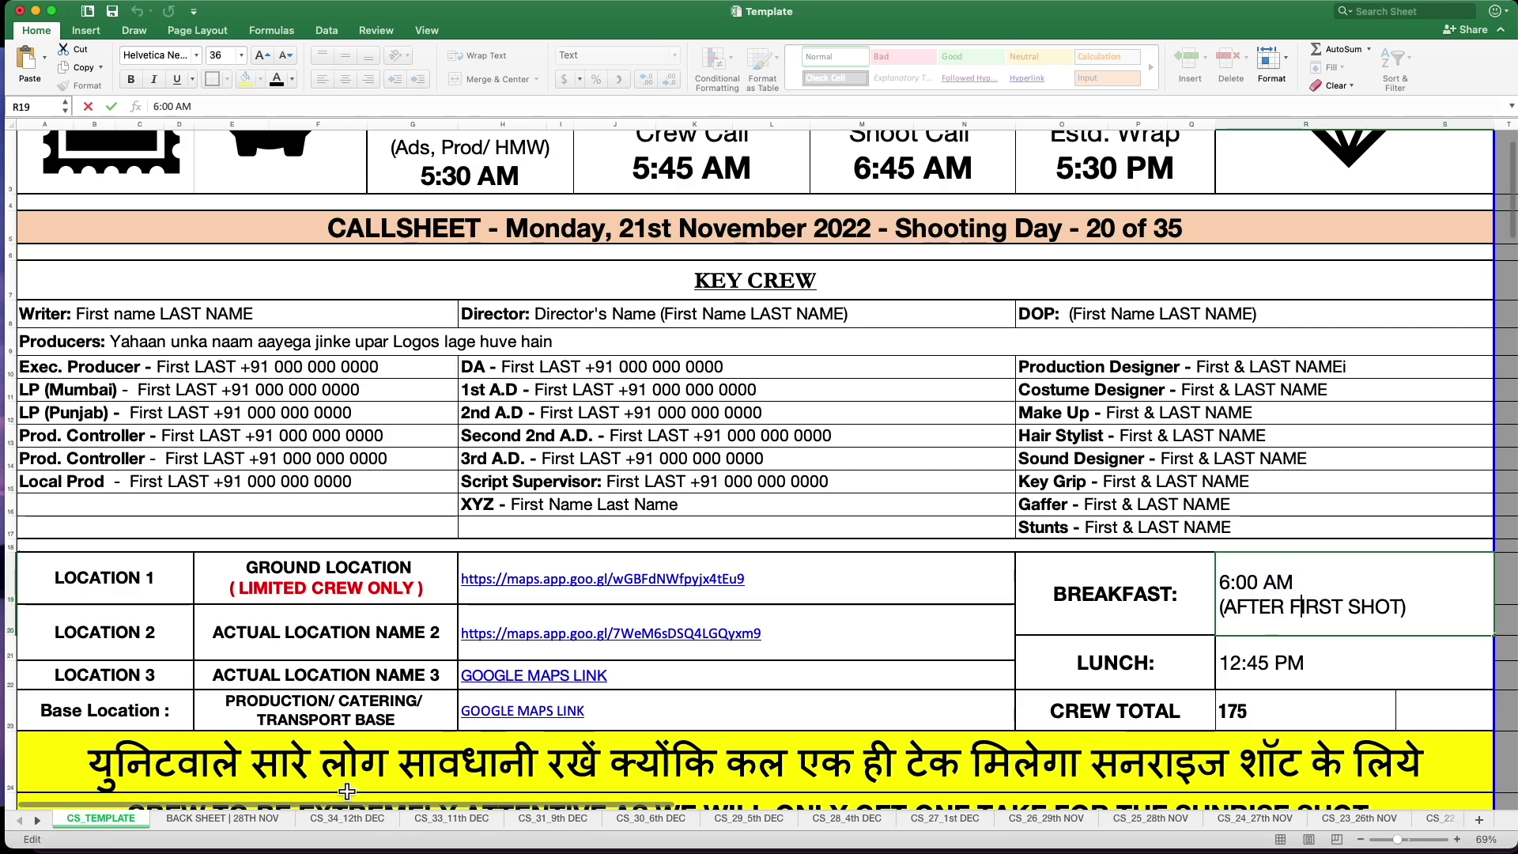
# Read through the highlighted Hindi and English crew notices and the unloading and minimal crew instructions below them.
pyautogui.click(272, 763)
pyautogui.scroll(-2, 271, 721)
pyautogui.scroll(-2, 272, 721)
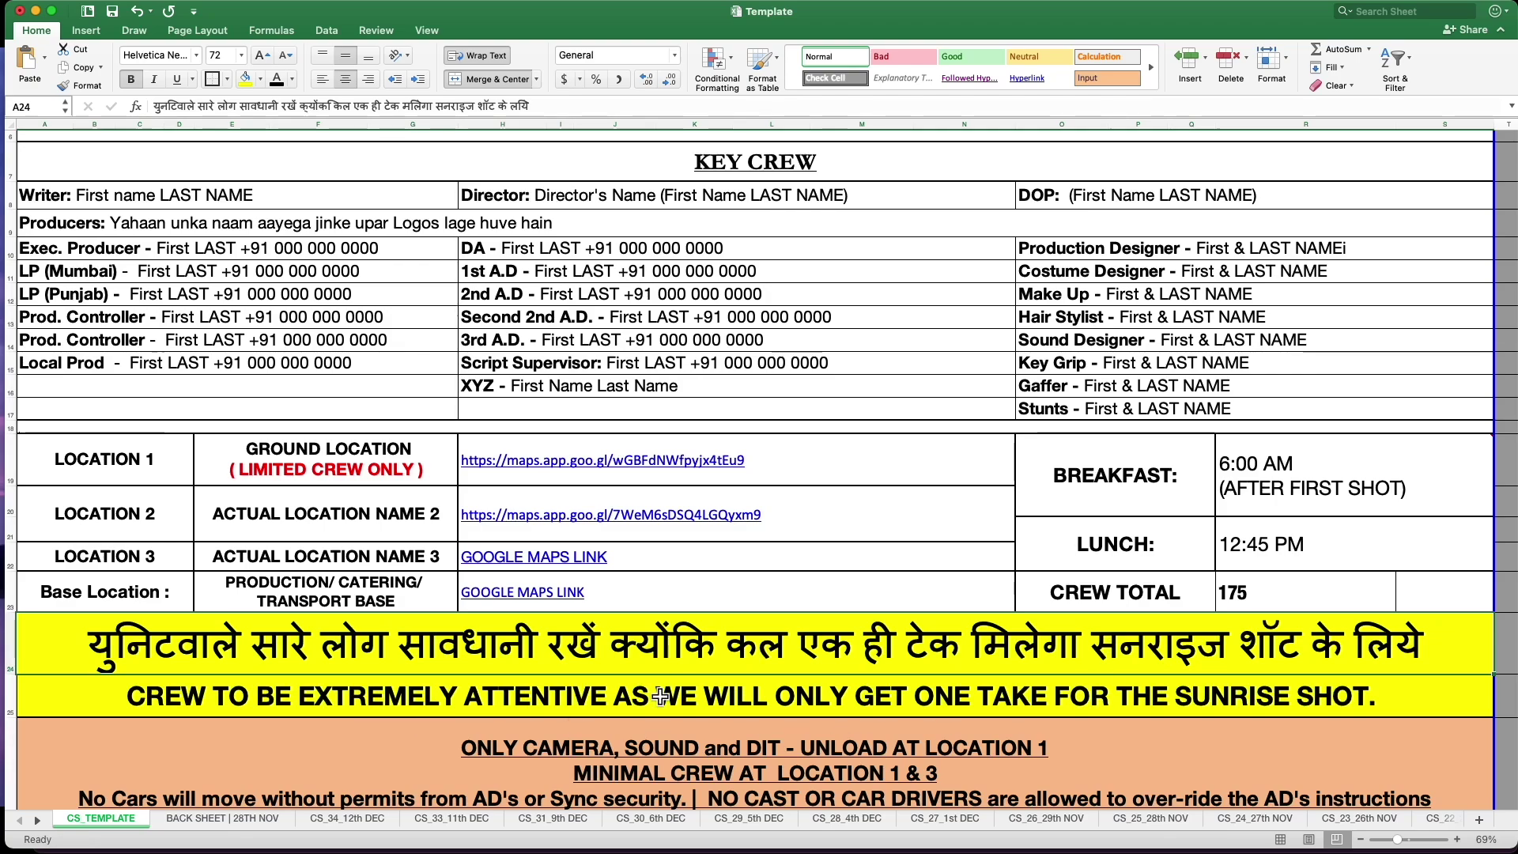
pyautogui.scroll(-4, 1434, 473)
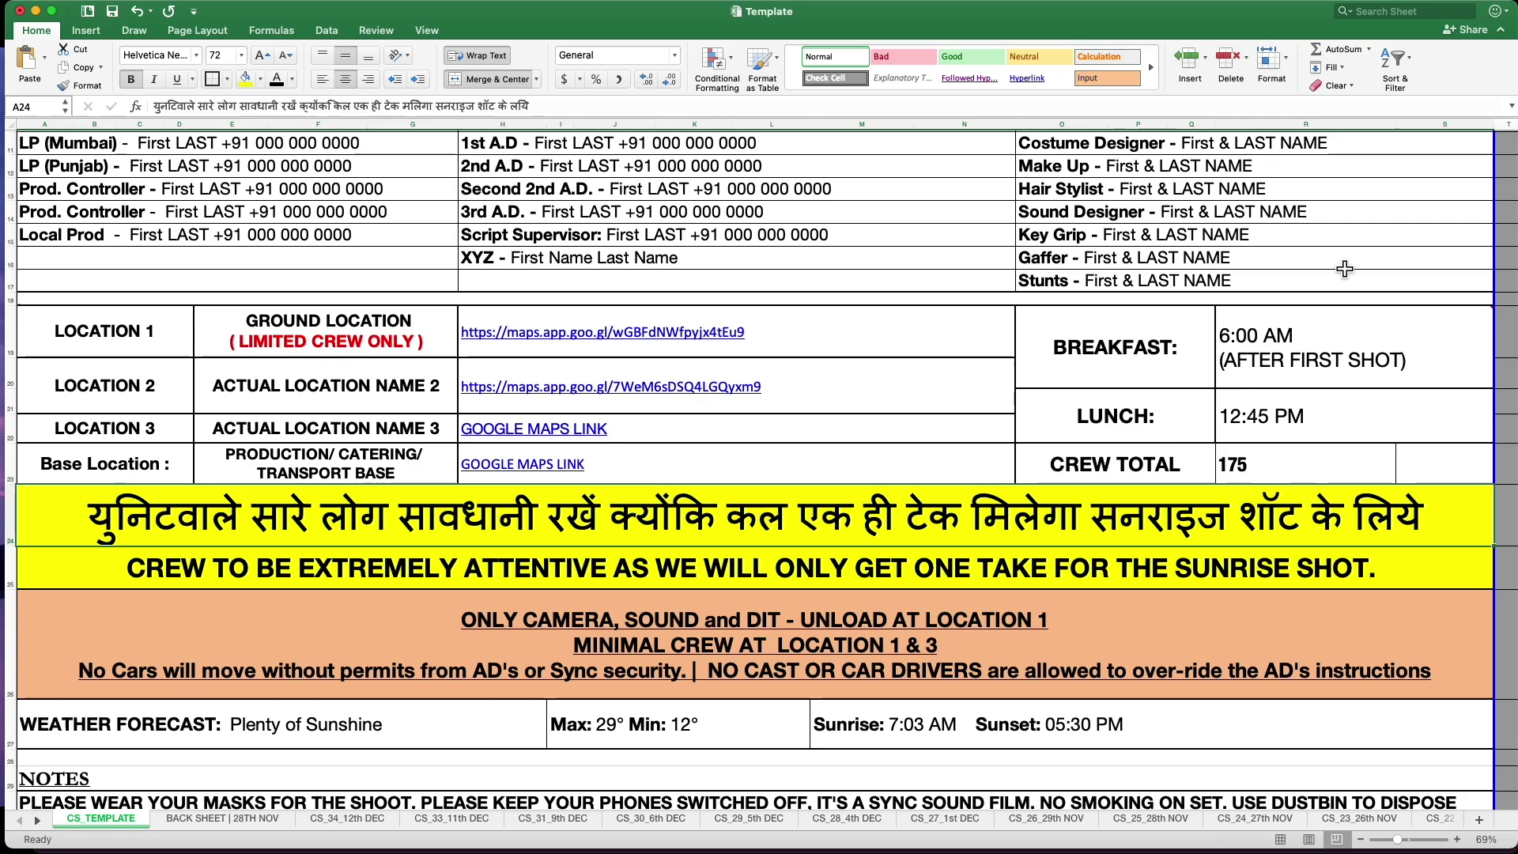
pyautogui.scroll(-2, 1117, 448)
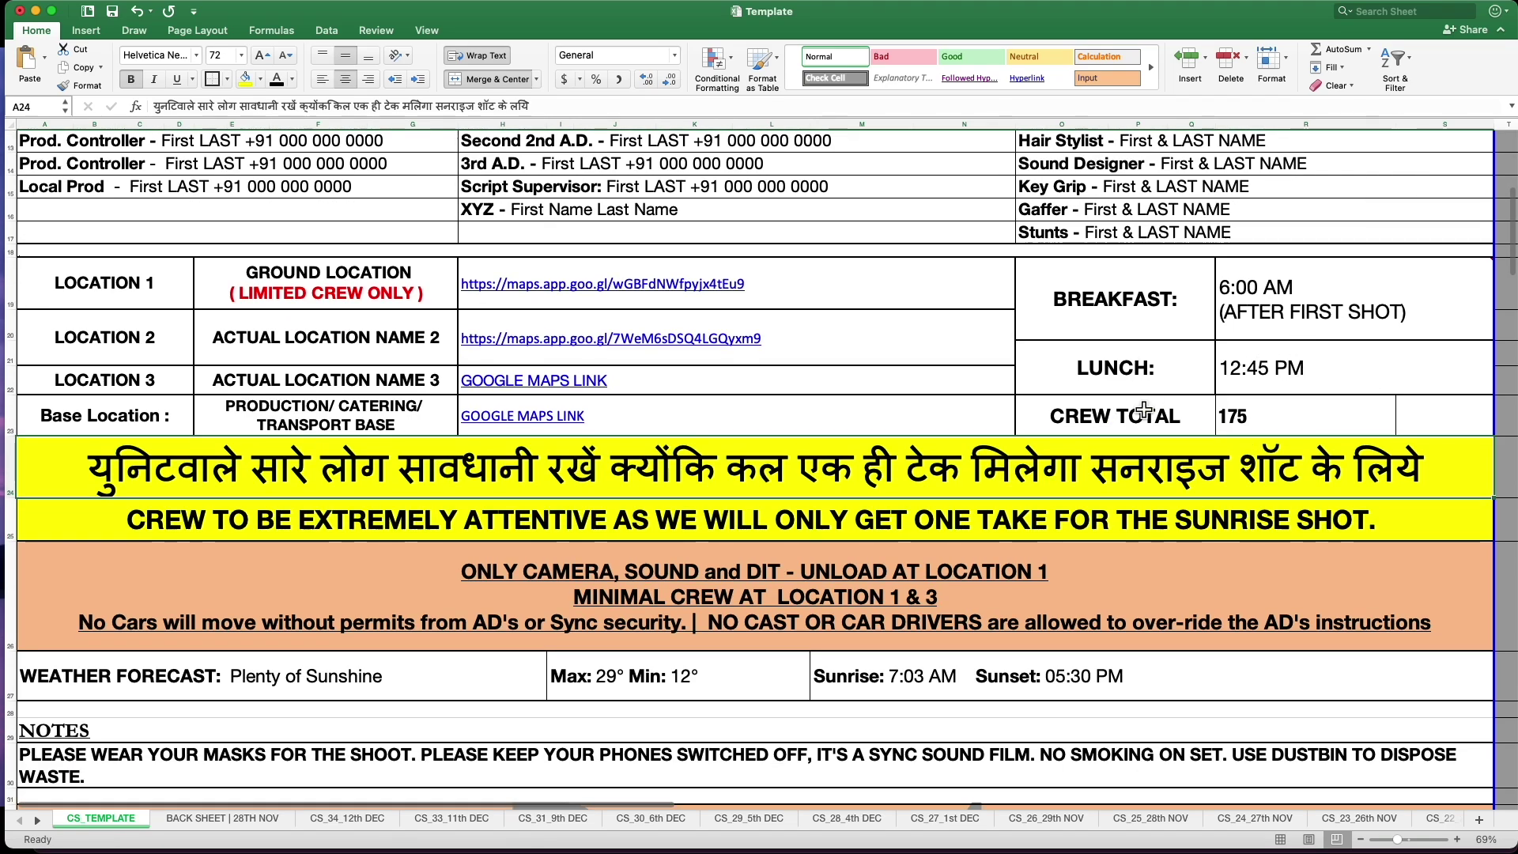
pyautogui.click(1210, 420)
pyautogui.scroll(-1, 791, 474)
pyautogui.moveTo(759, 518); pyautogui.dragTo(918, 544)
pyautogui.scroll(-1, 910, 546)
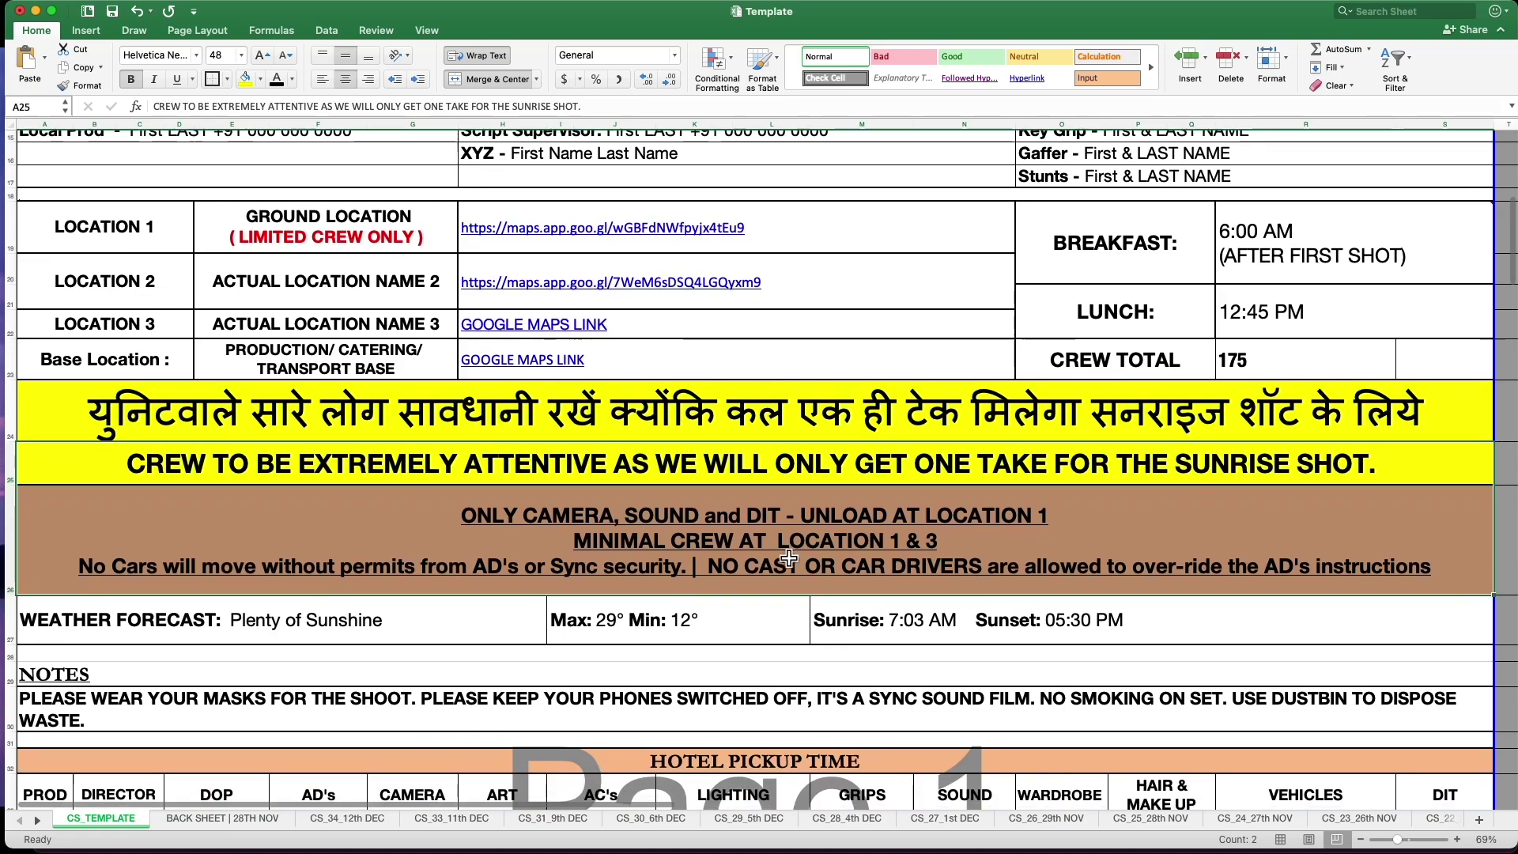
pyautogui.scroll(-1, 491, 528)
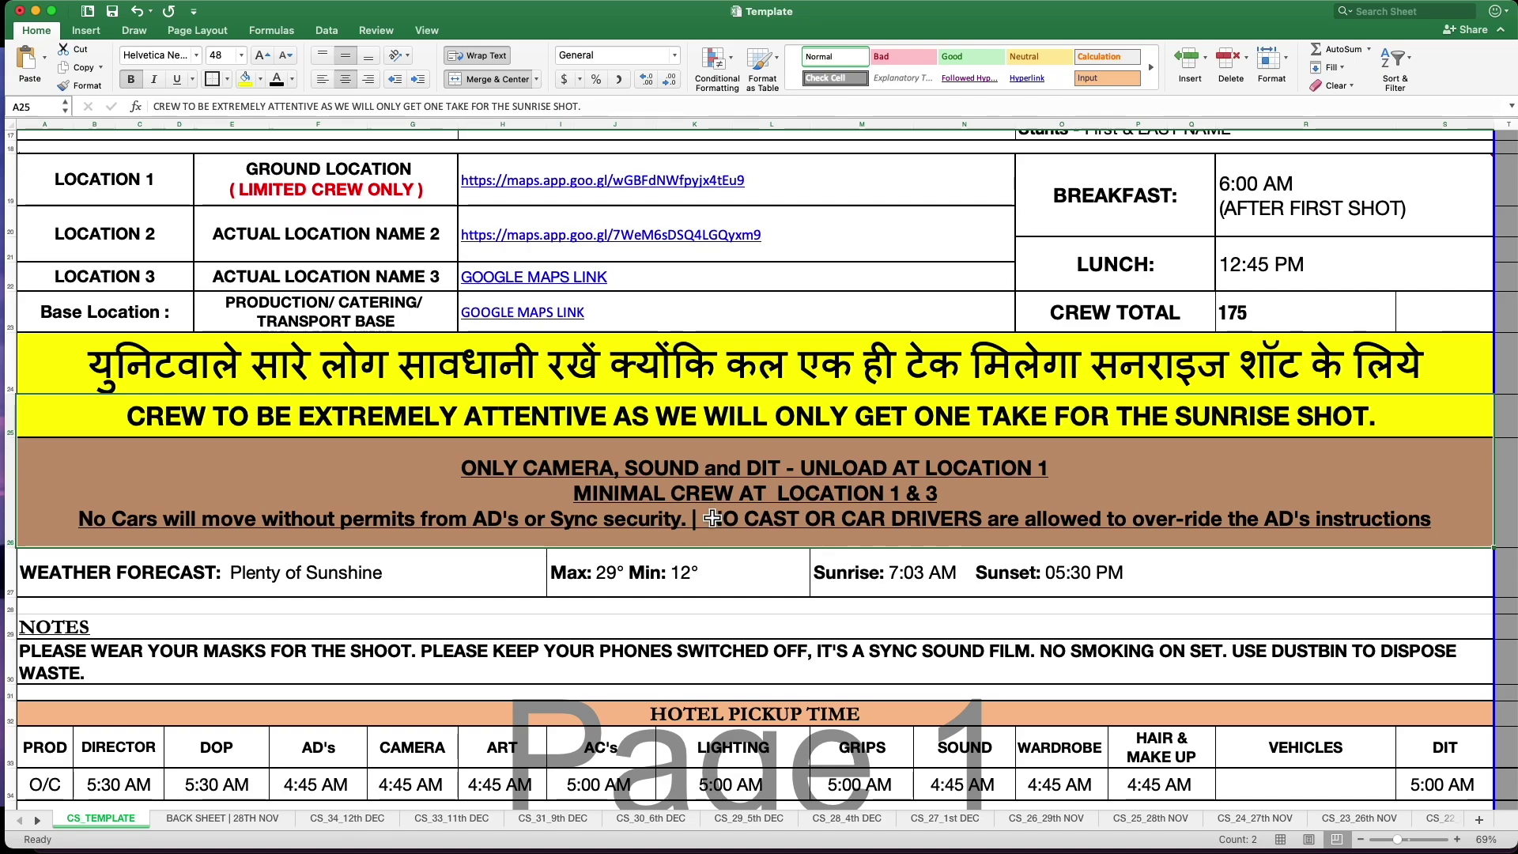
# Check the minimal crew instruction against the Location 1 to 3 rows and view a location on the map before returning to the call sheet.
pyautogui.doubleClick(937, 511)
pyautogui.moveTo(941, 496); pyautogui.dragTo(588, 490)
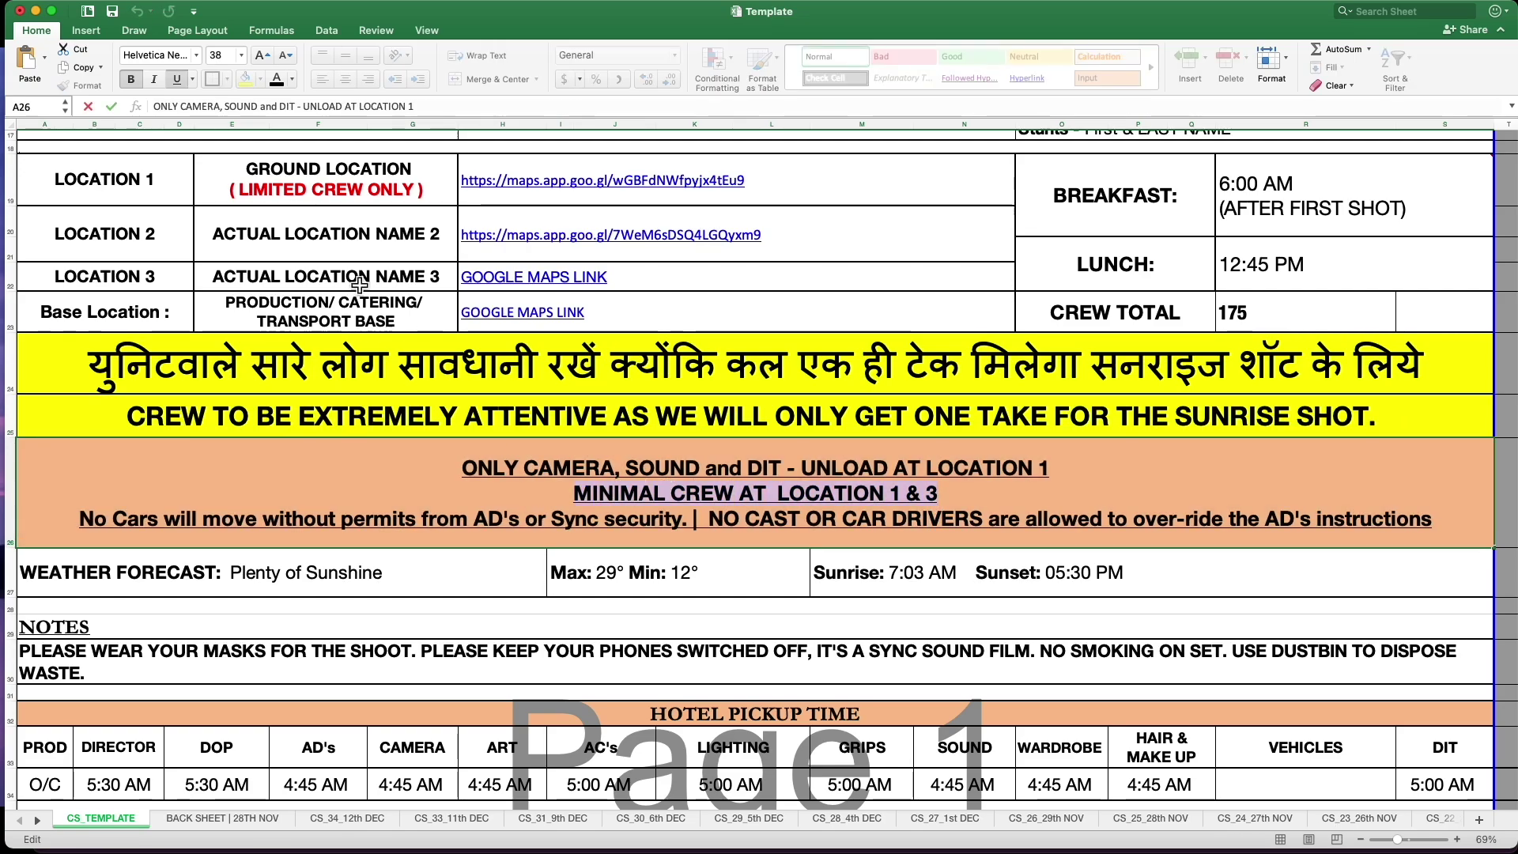
pyautogui.click(178, 187)
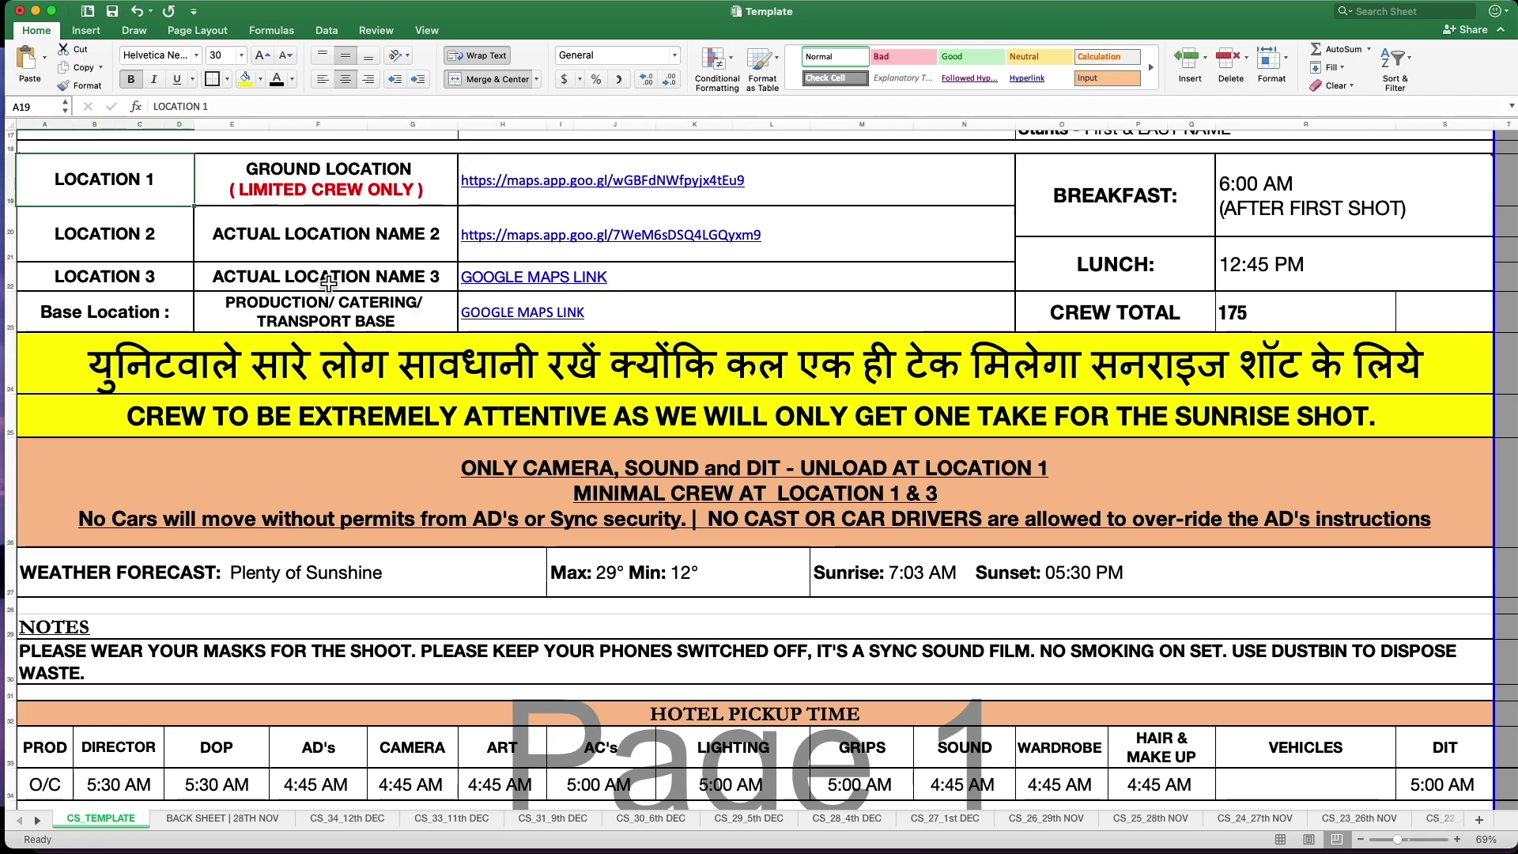
pyautogui.moveTo(326, 286); pyautogui.dragTo(176, 285)
pyautogui.doubleClick(278, 181)
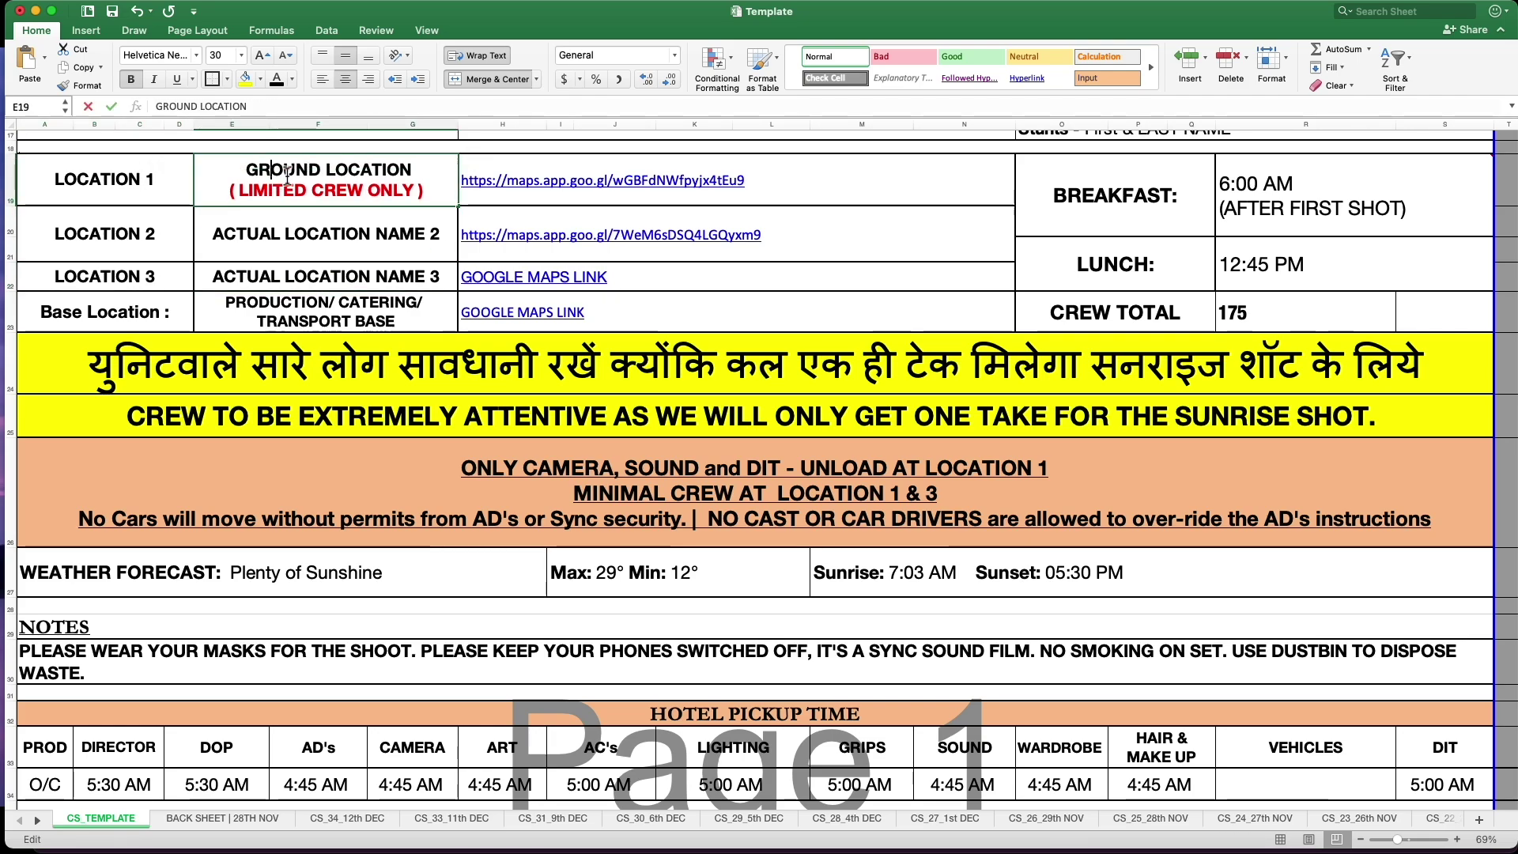
pyautogui.moveTo(237, 169); pyautogui.dragTo(413, 169)
pyautogui.click(286, 239)
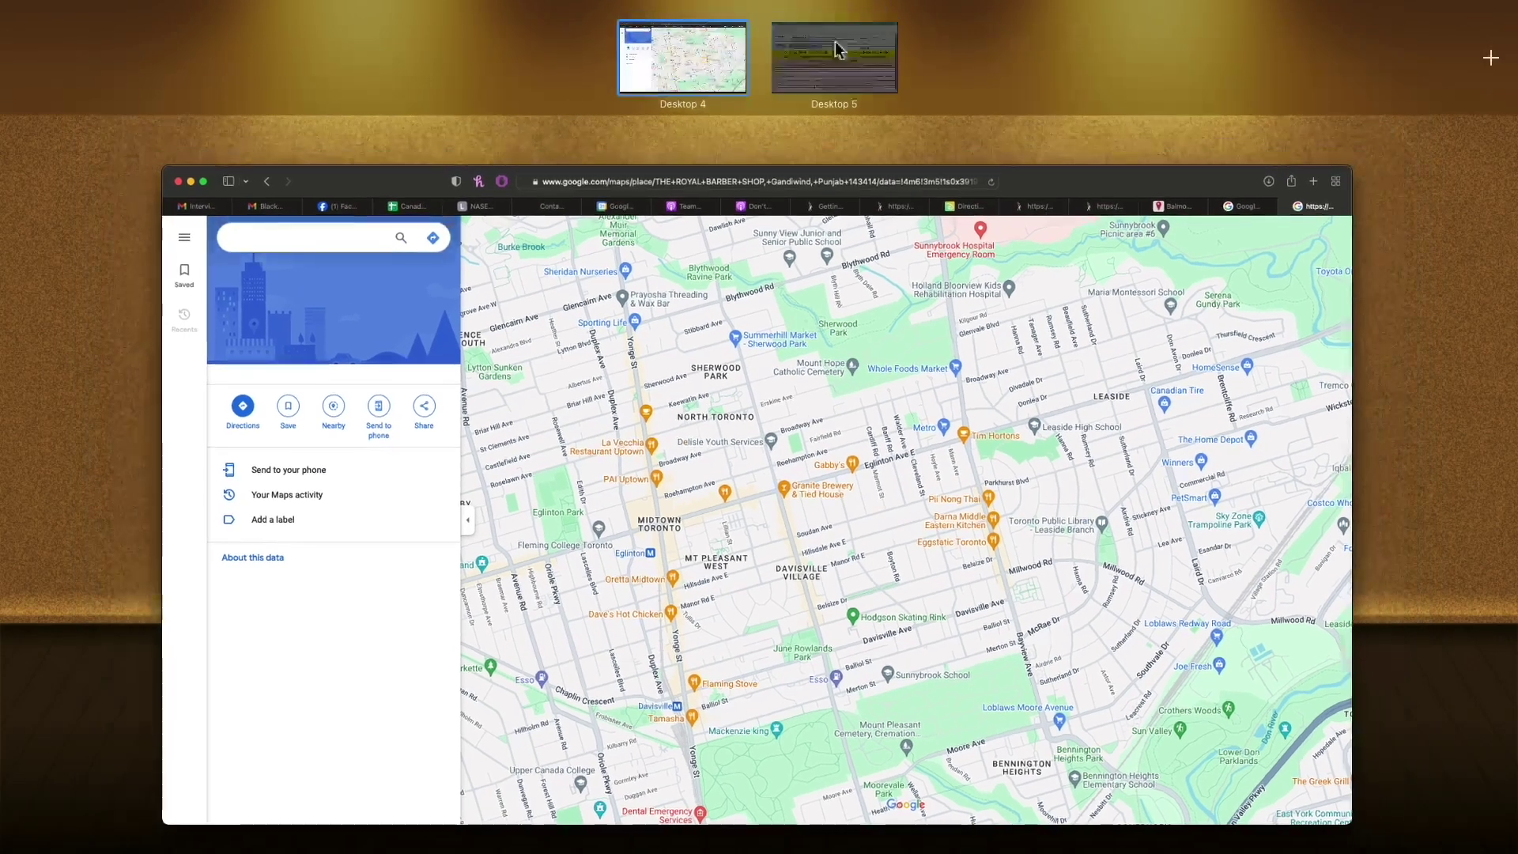
pyautogui.click(837, 50)
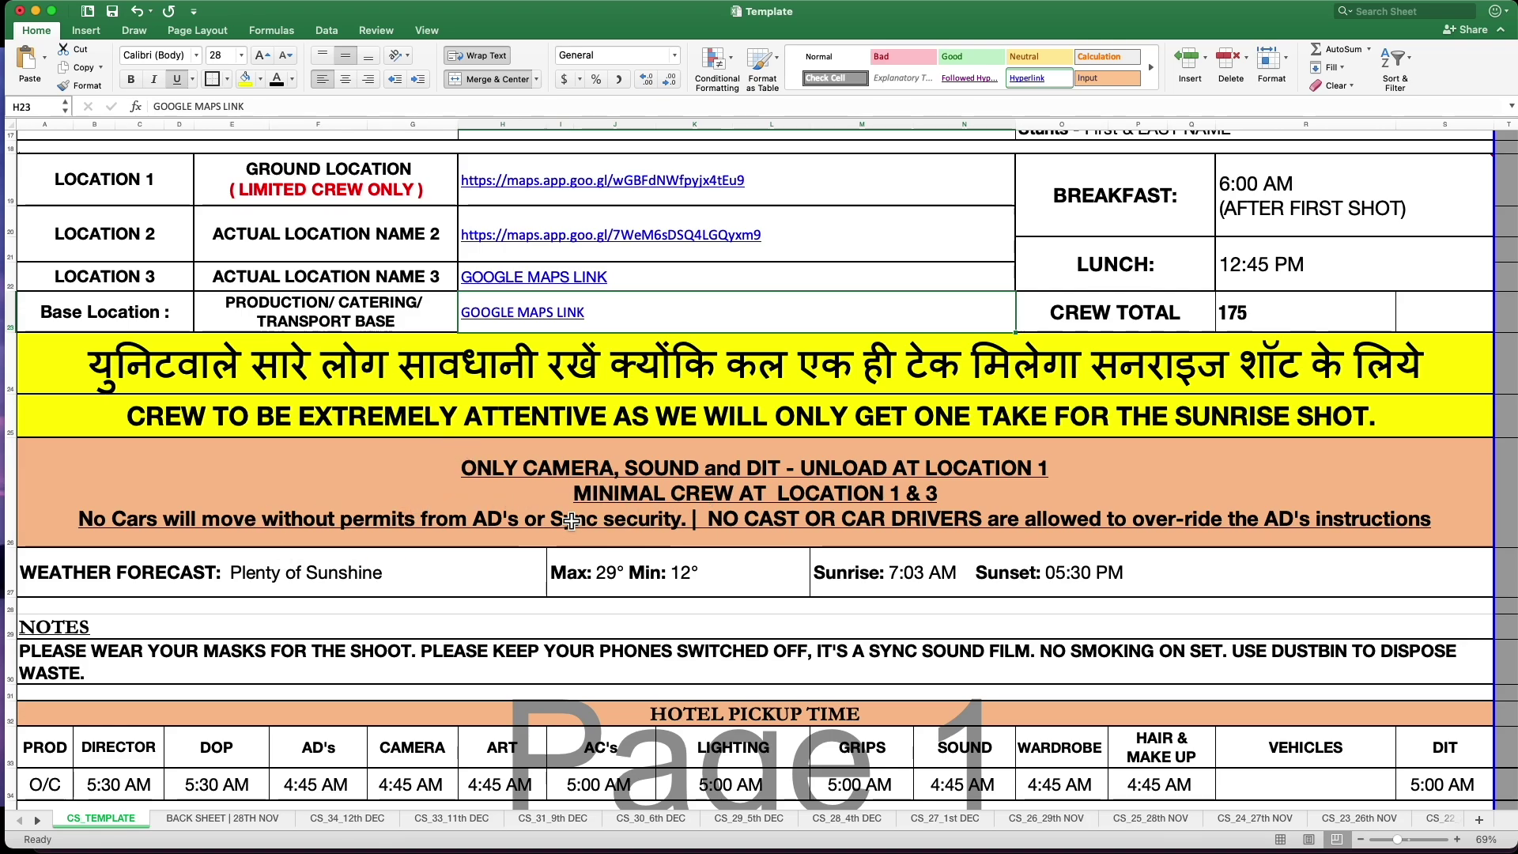
# Review the weather forecast row, including temperatures and sunrise and sunset times, and read the NOTES text below it.
pyautogui.scroll(-1, 510, 520)
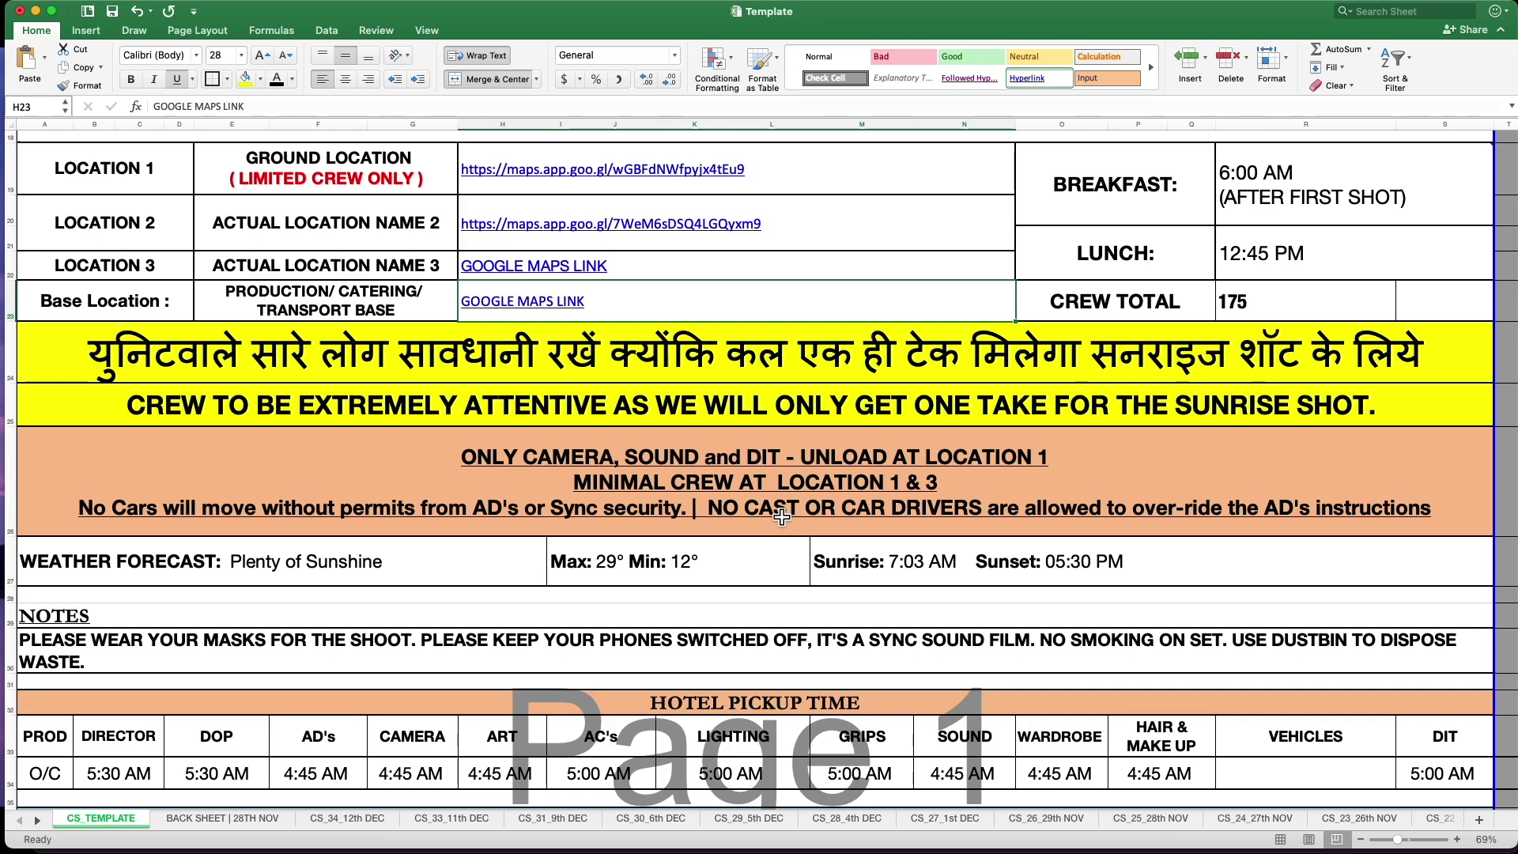
pyautogui.scroll(-1, 781, 516)
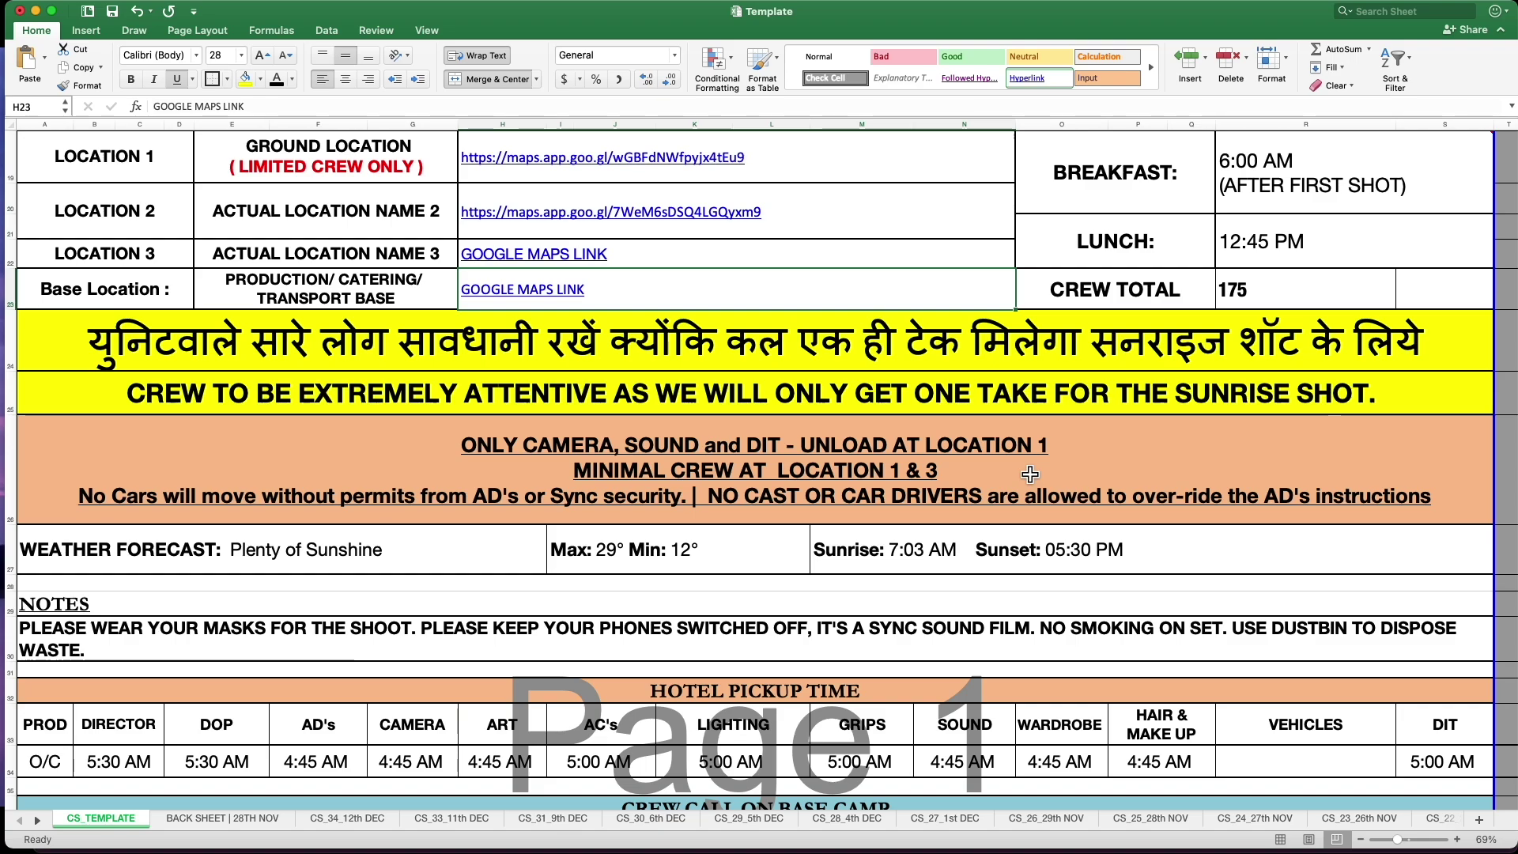
pyautogui.scroll(-8, 1026, 480)
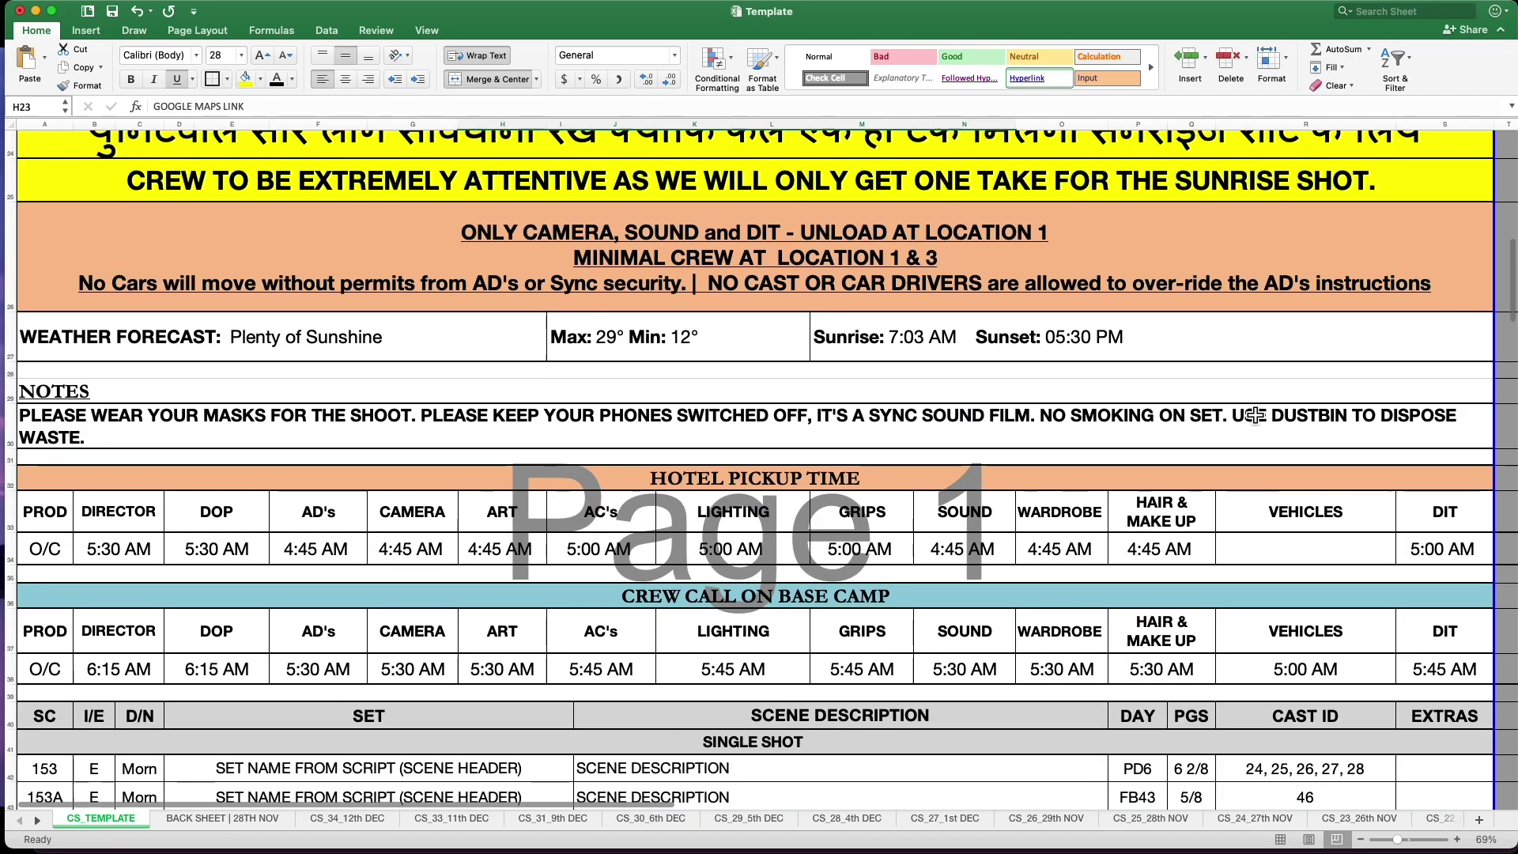
pyautogui.scroll(-1, 870, 356)
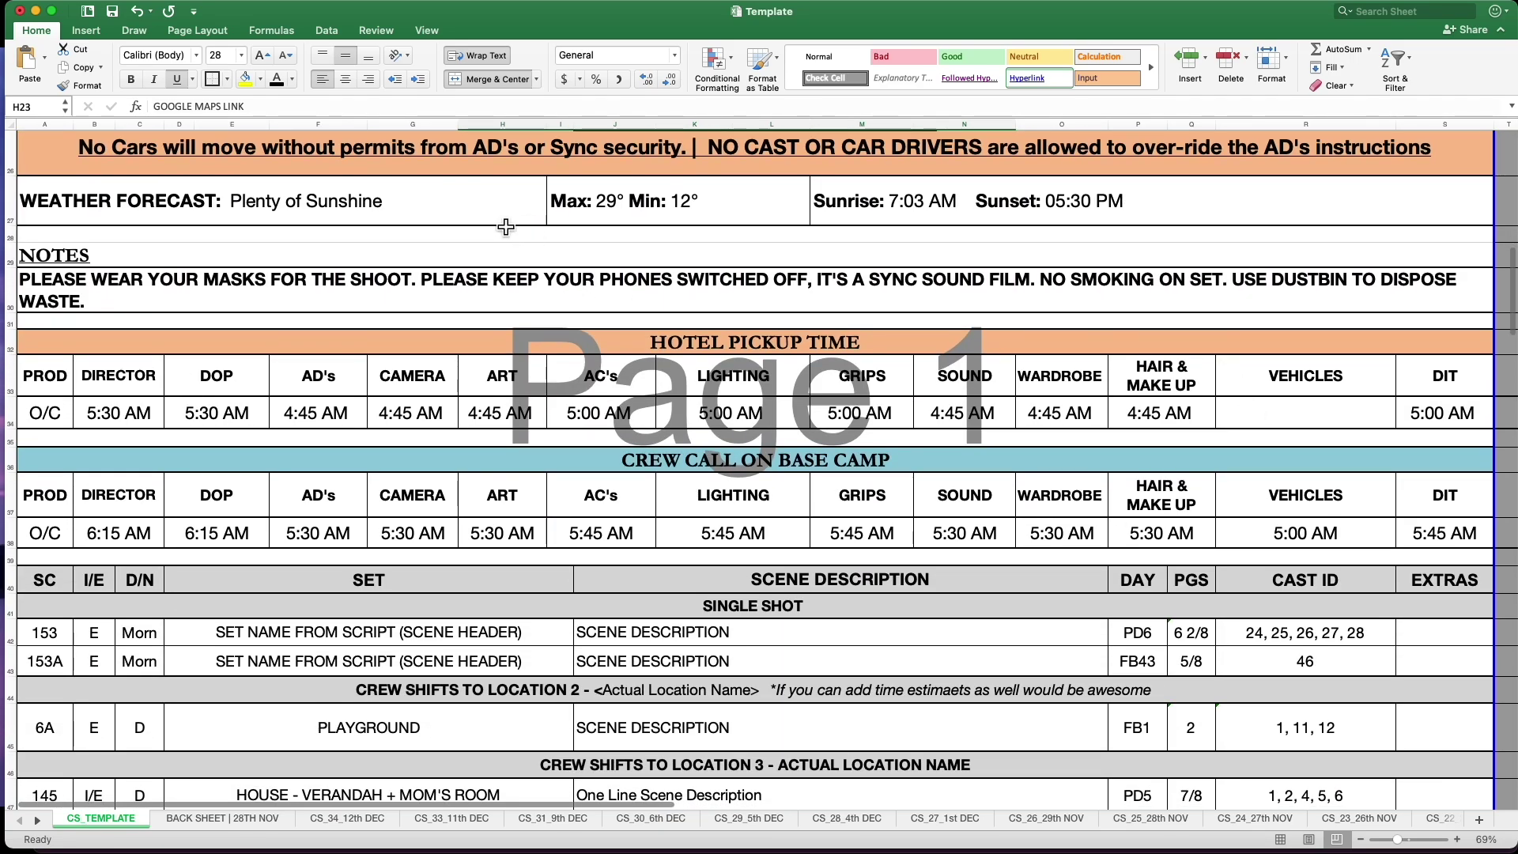
pyautogui.click(506, 225)
pyautogui.keyDown('shift'); pyautogui.click(1293, 213); pyautogui.keyUp('shift')
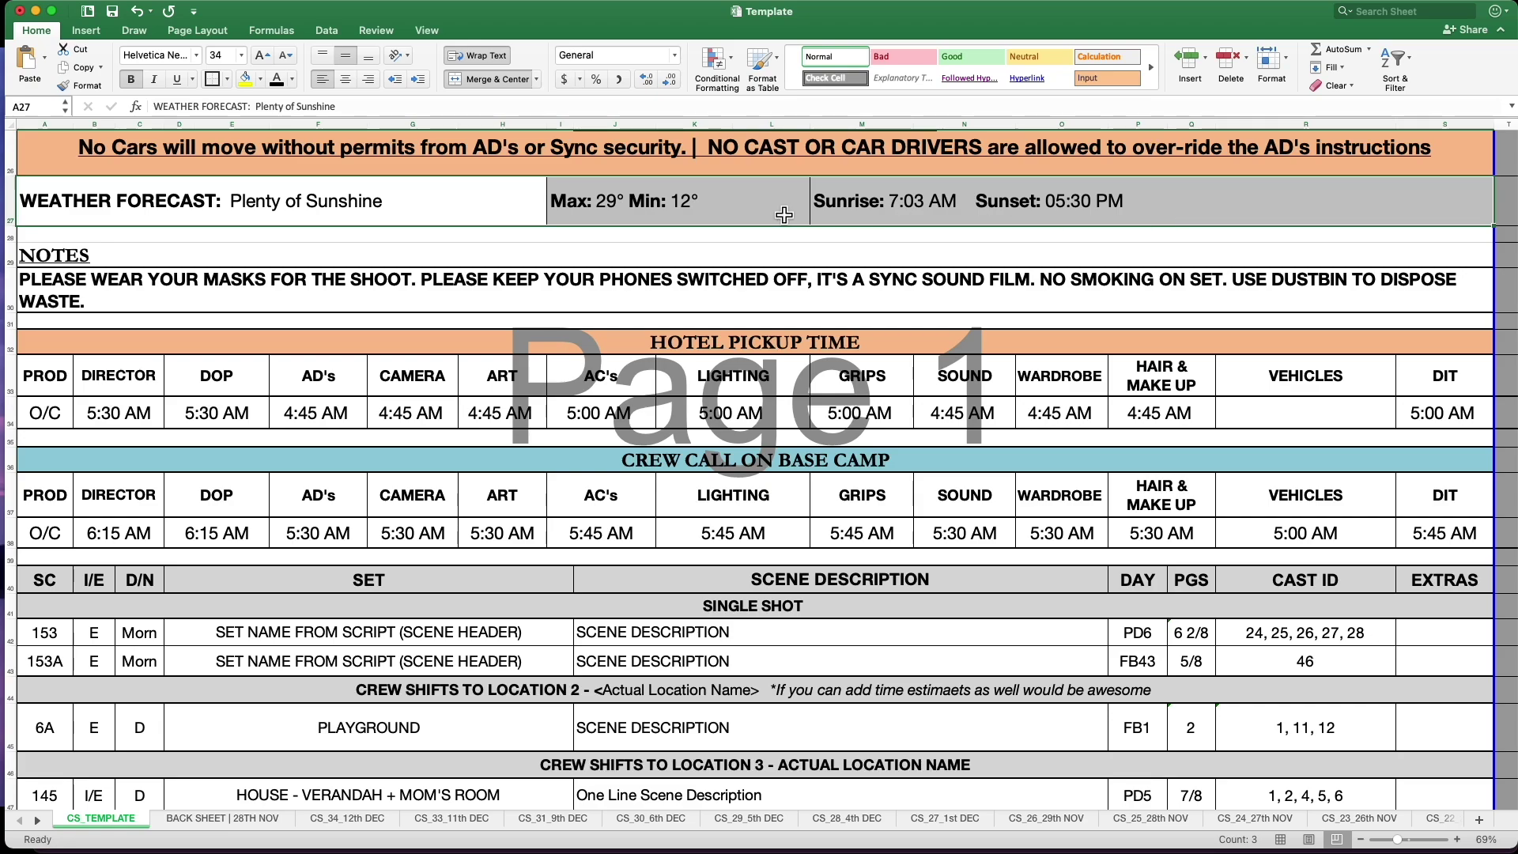
pyautogui.click(525, 214)
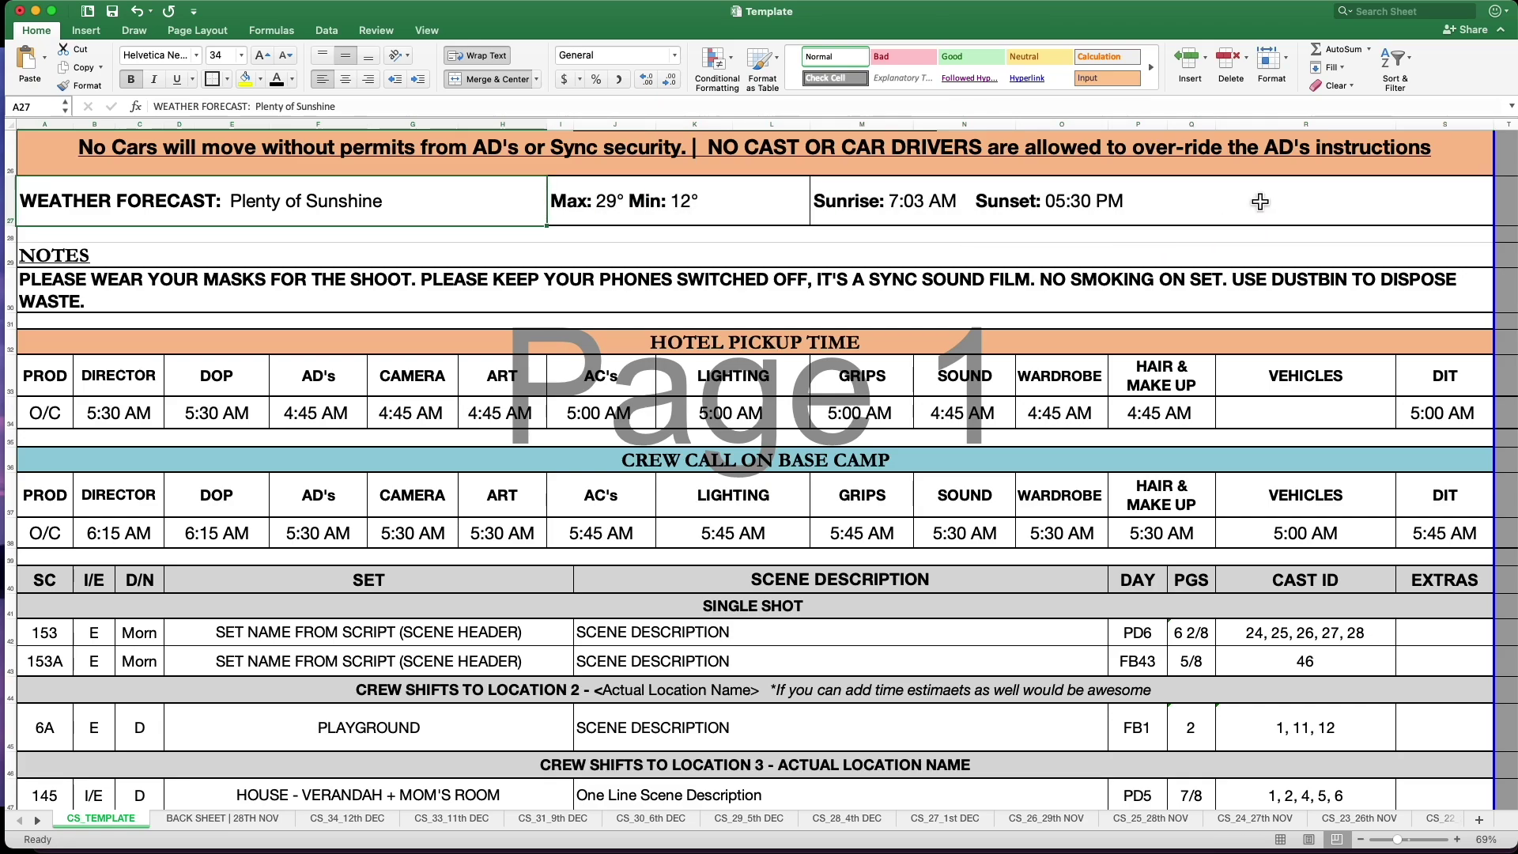
pyautogui.moveTo(1261, 202); pyautogui.dragTo(446, 202)
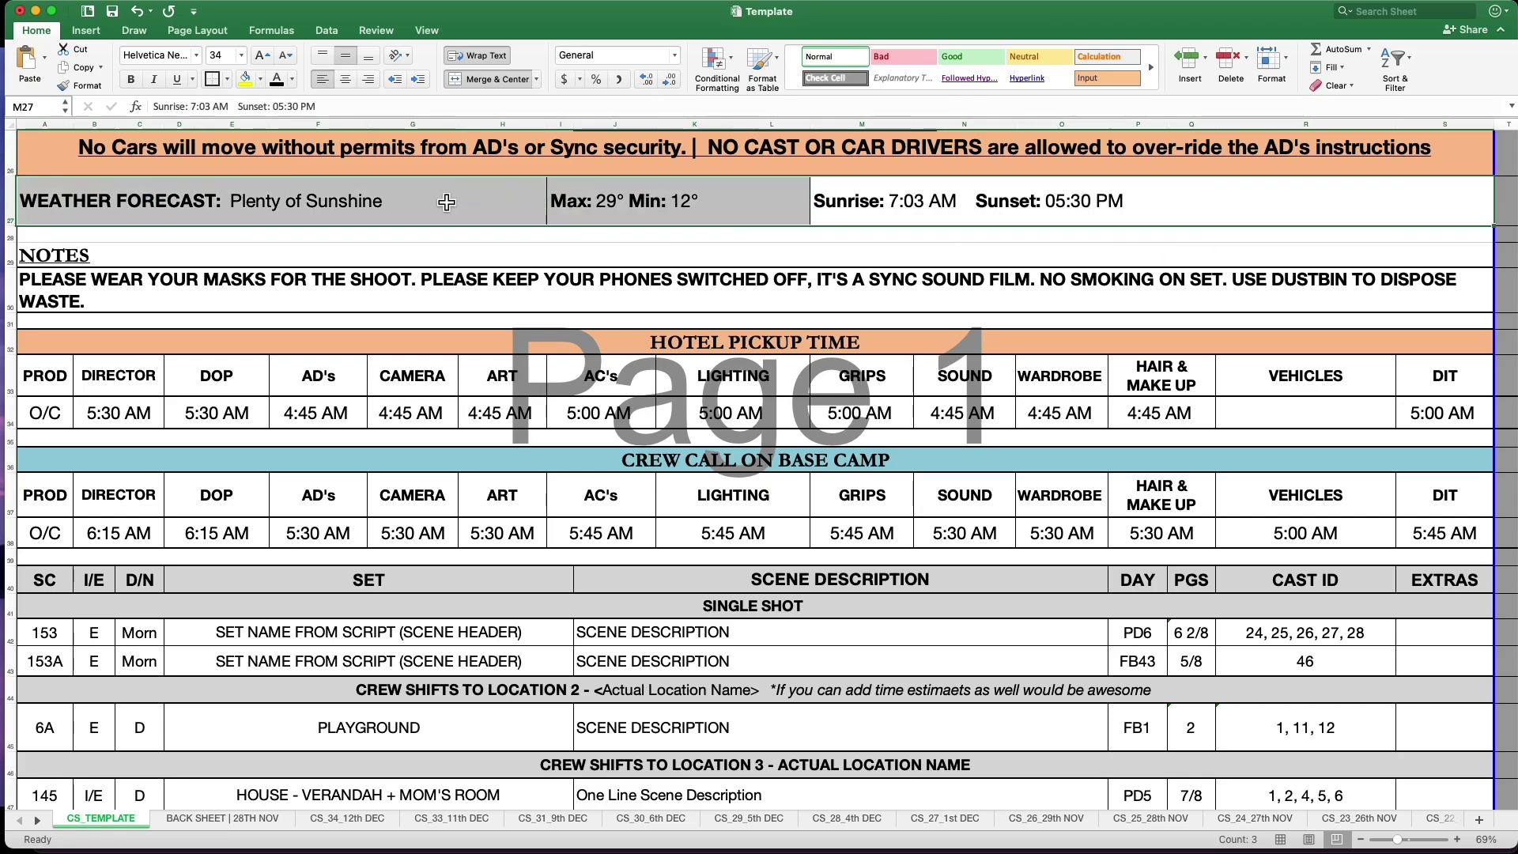
pyautogui.doubleClick(378, 208)
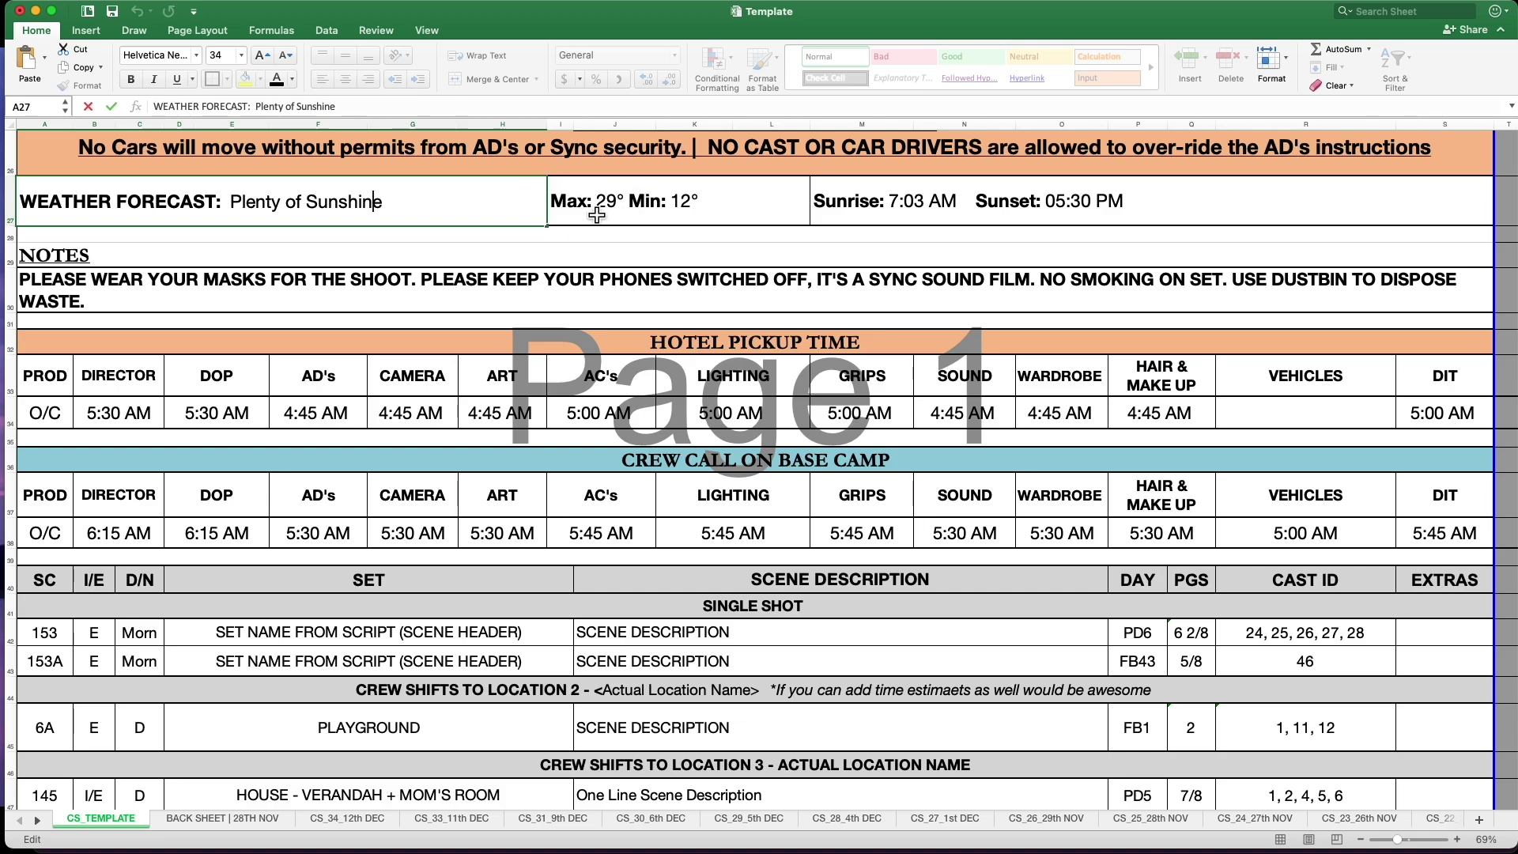
pyautogui.doubleClick(717, 208)
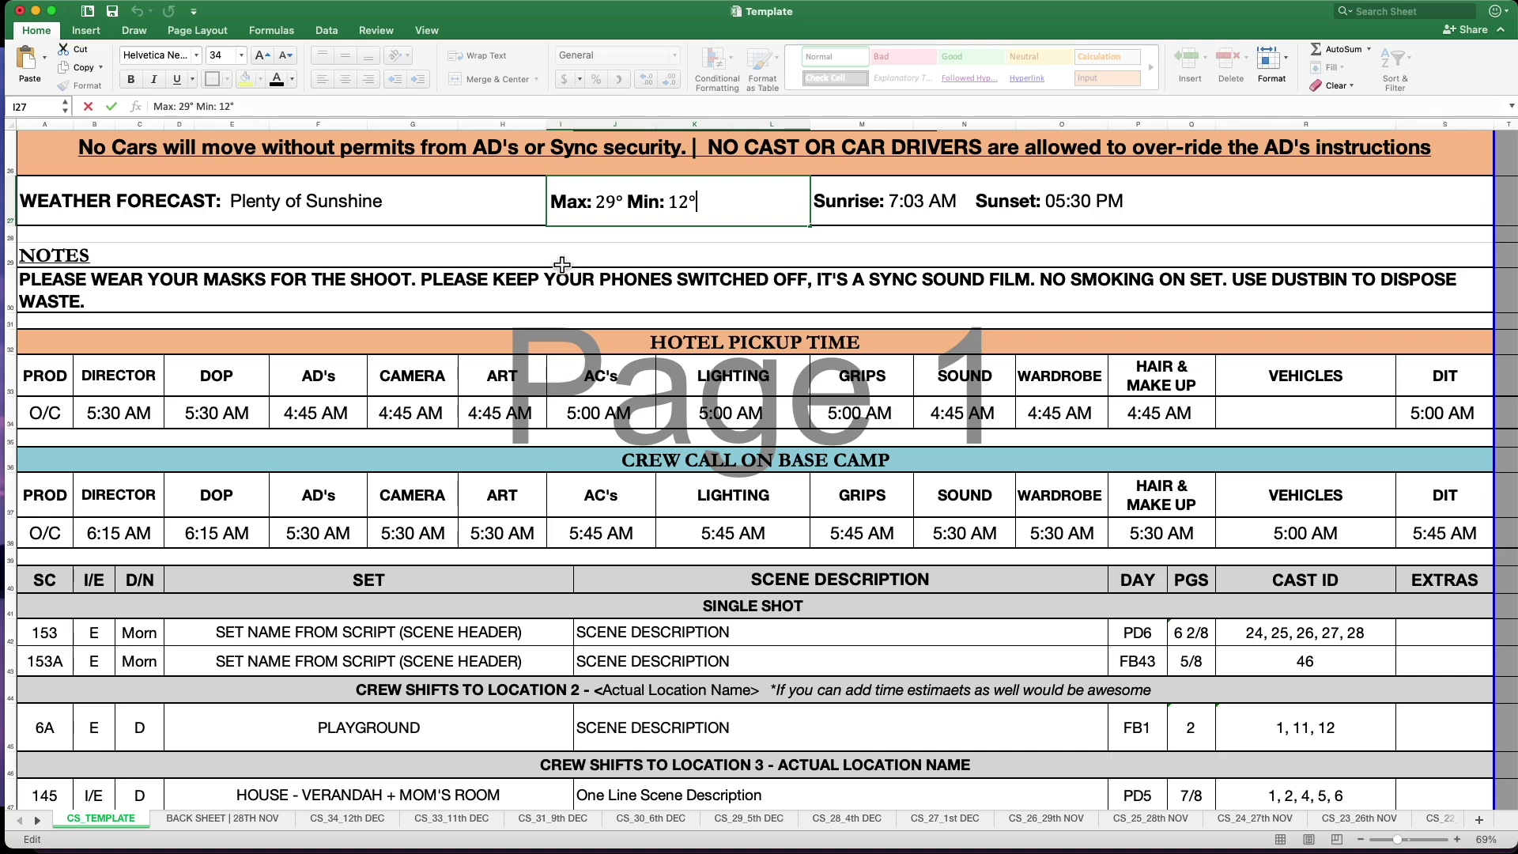
pyautogui.click(294, 286)
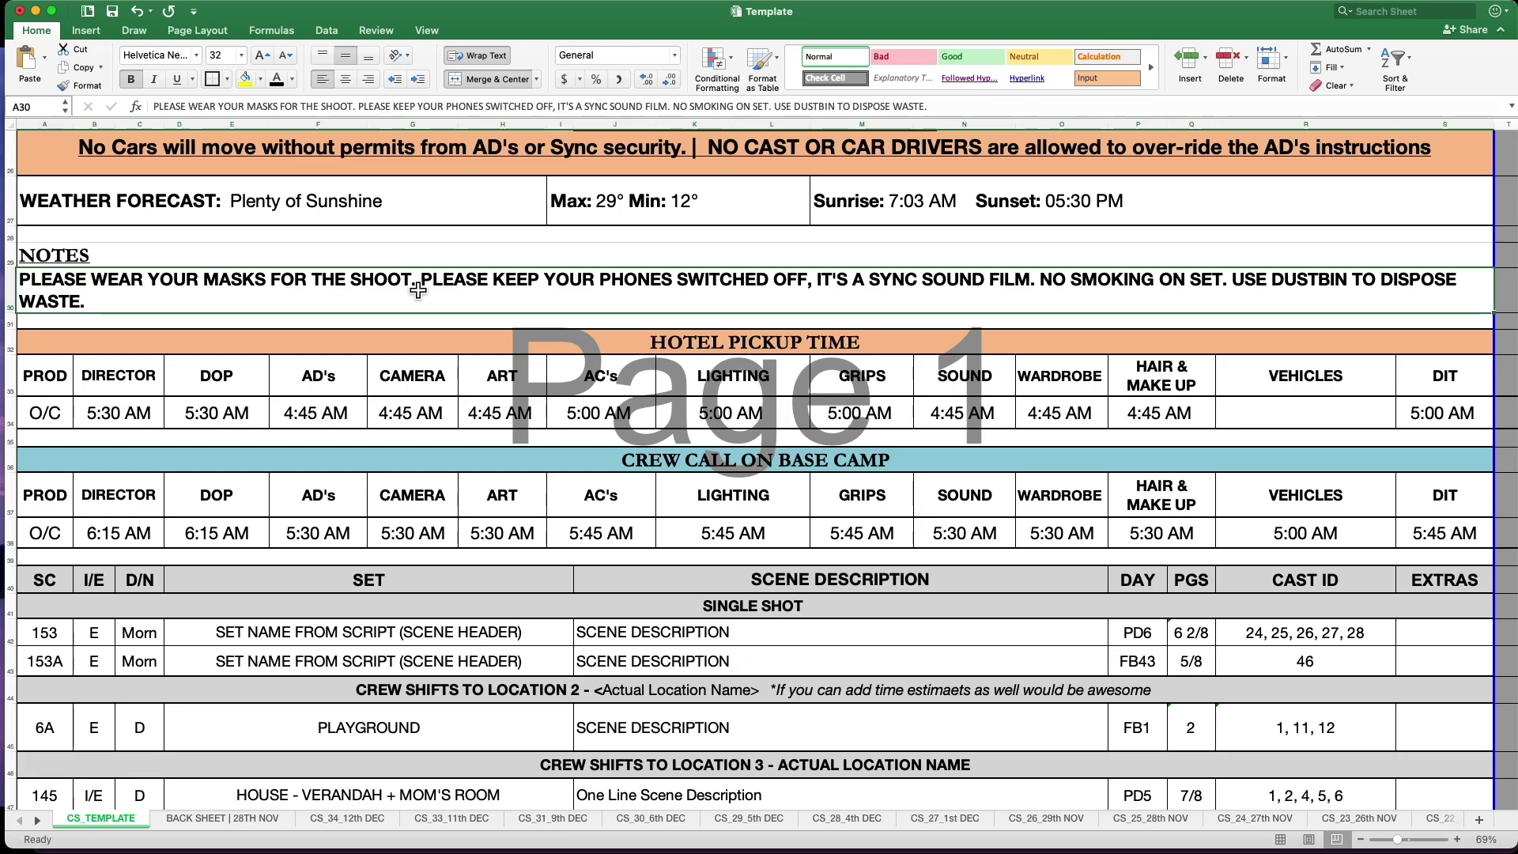
# Review the HOTEL PICKUP TIME table and its times for each department.
pyautogui.click(429, 363)
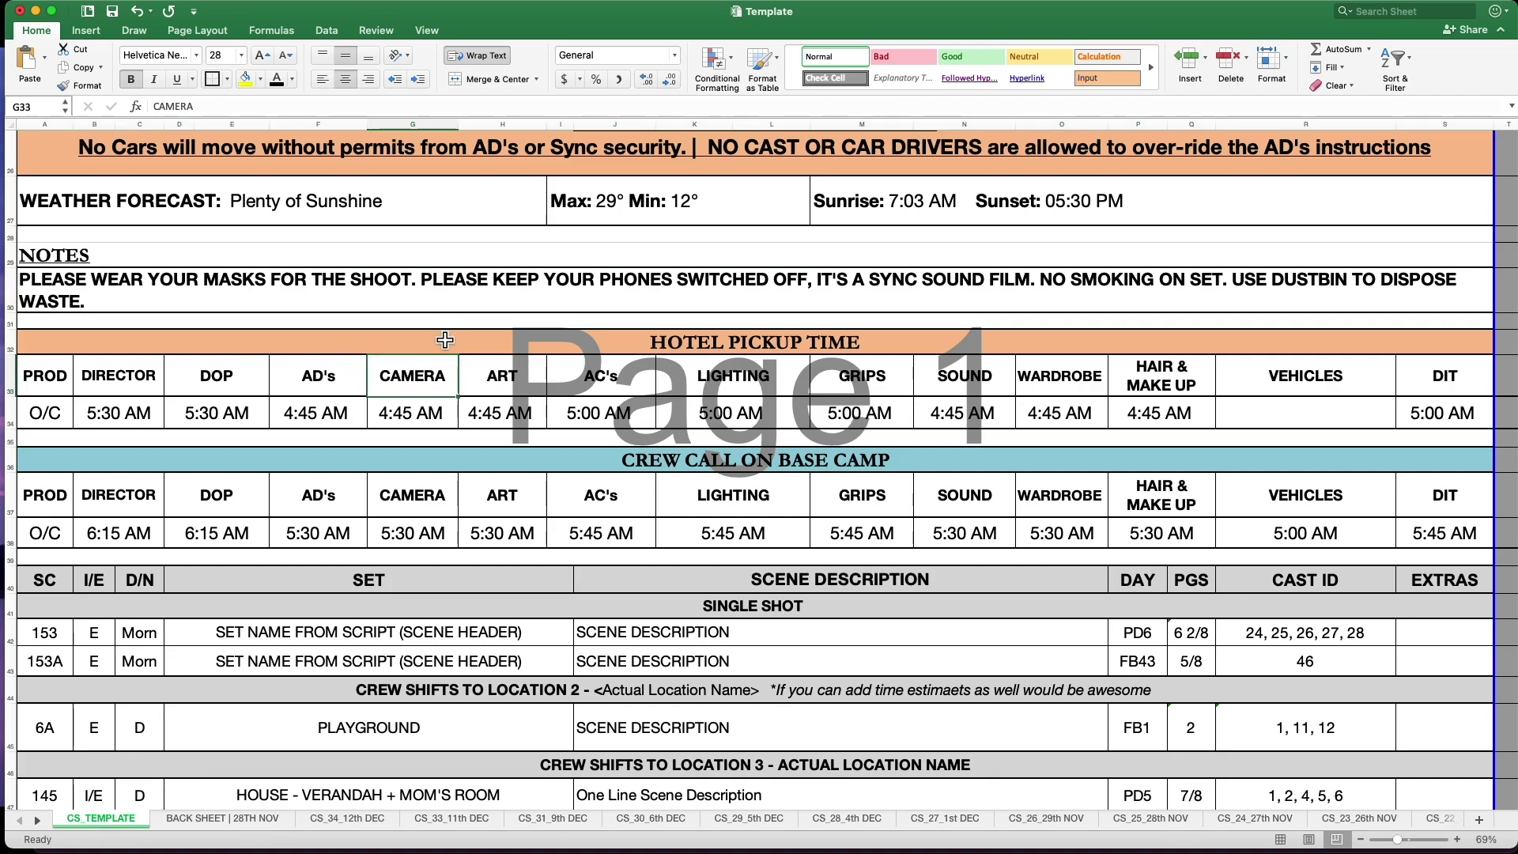
pyautogui.click(380, 344)
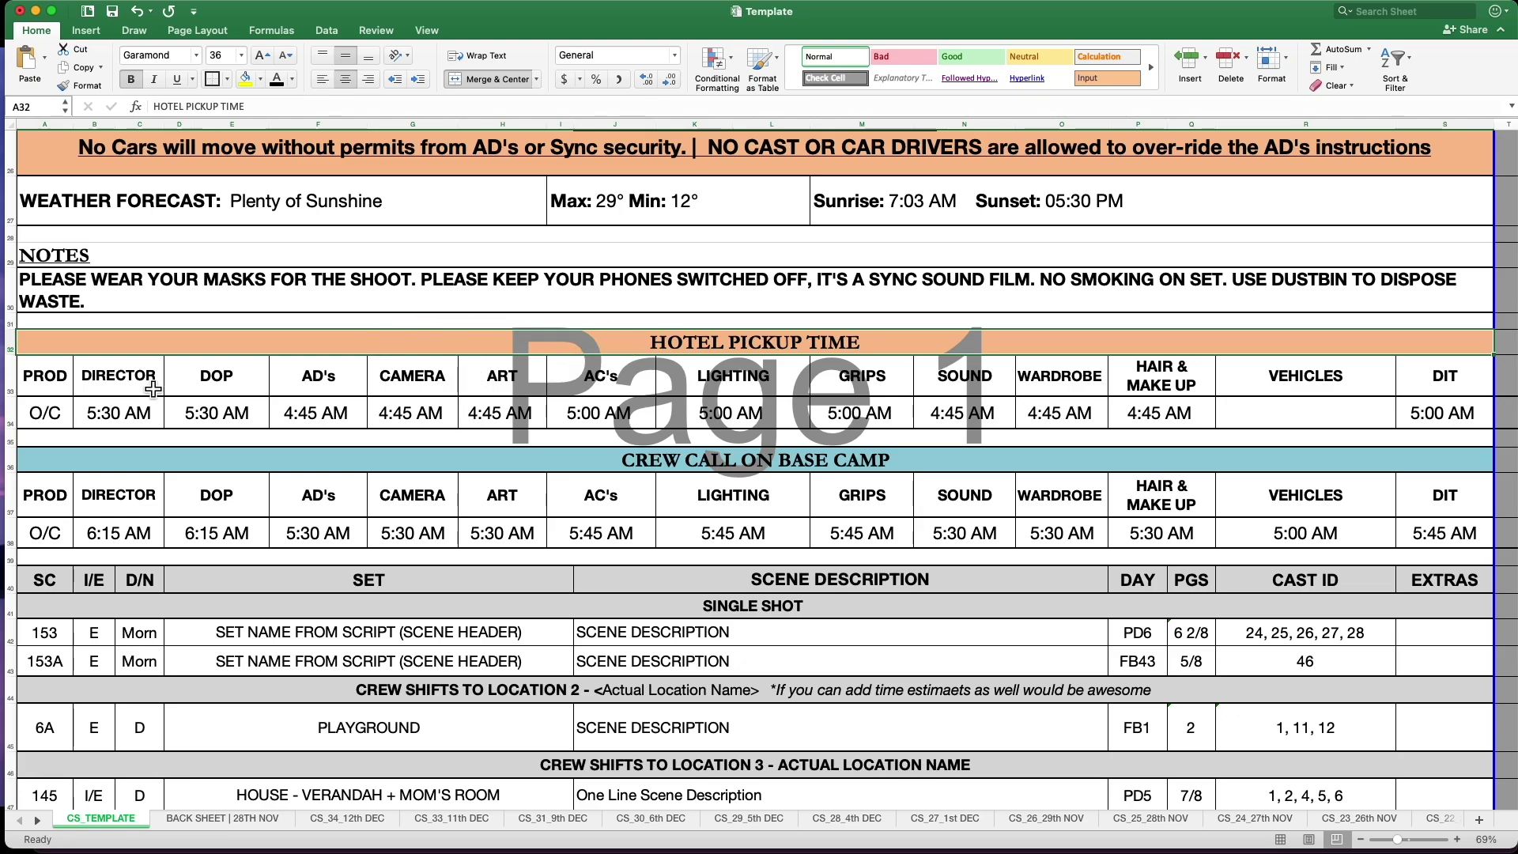
pyautogui.moveTo(70, 384); pyautogui.dragTo(98, 417)
pyautogui.click(1384, 418)
pyautogui.click(150, 419)
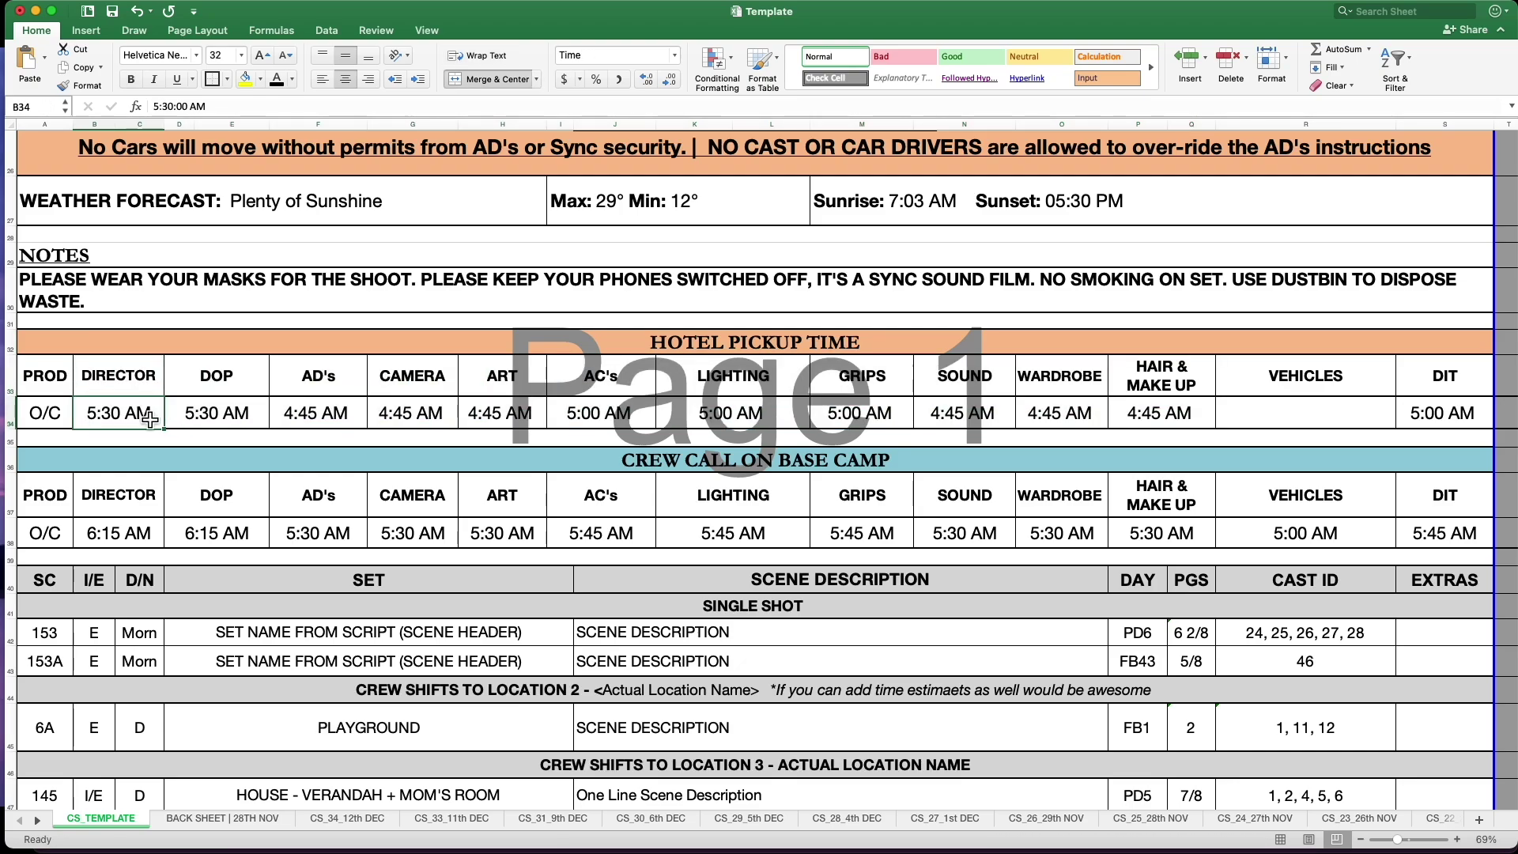
pyautogui.click(1003, 420)
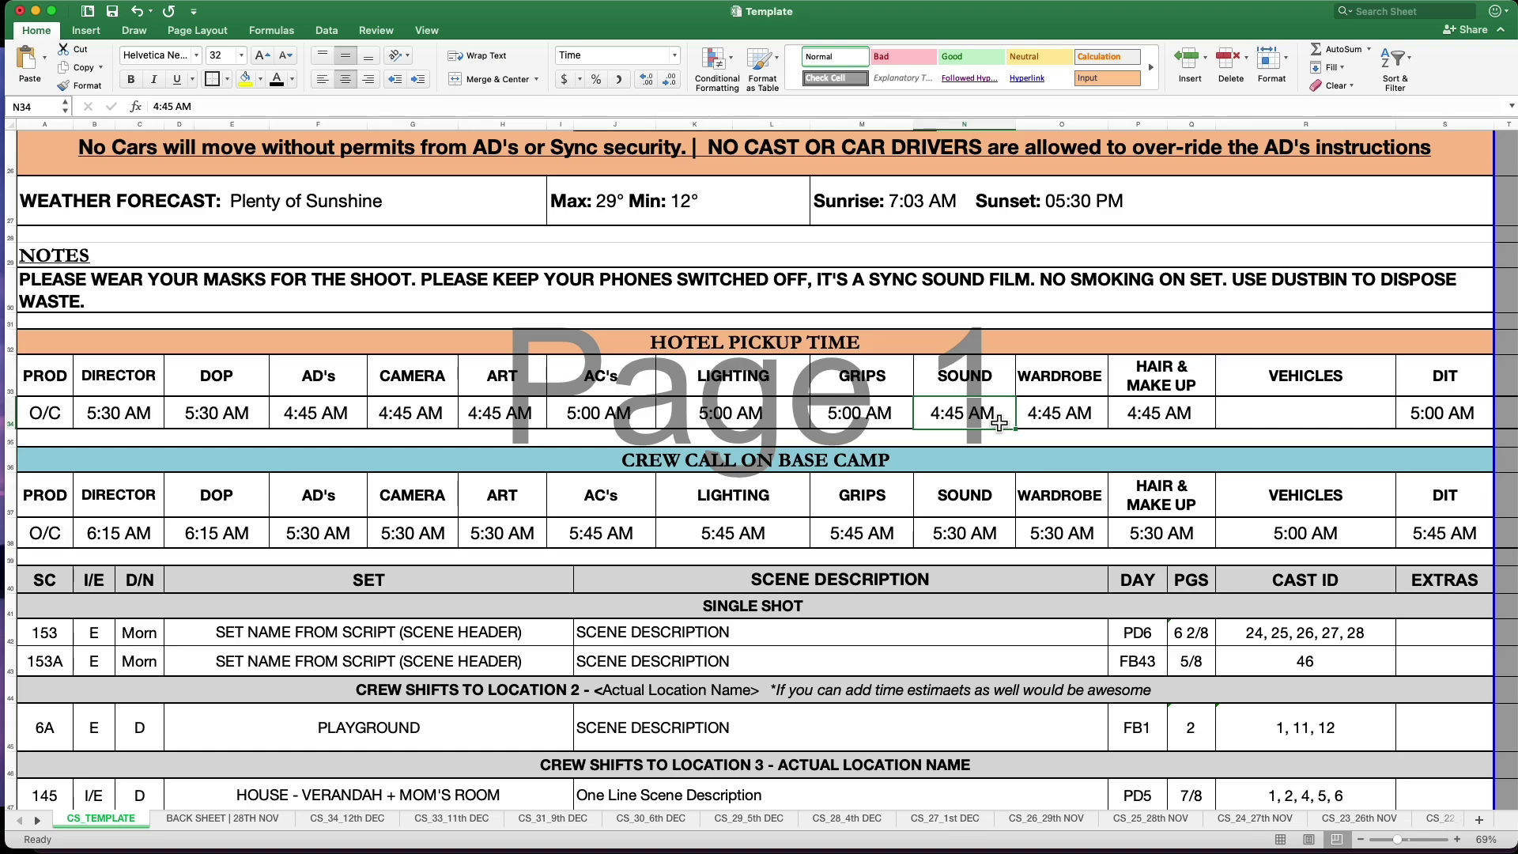
# Compare the hotel pickup times of the AD's, camera, art and AC's columns with the Pre Call and Crew Call header times.
pyautogui.scroll(15, 1000, 423)
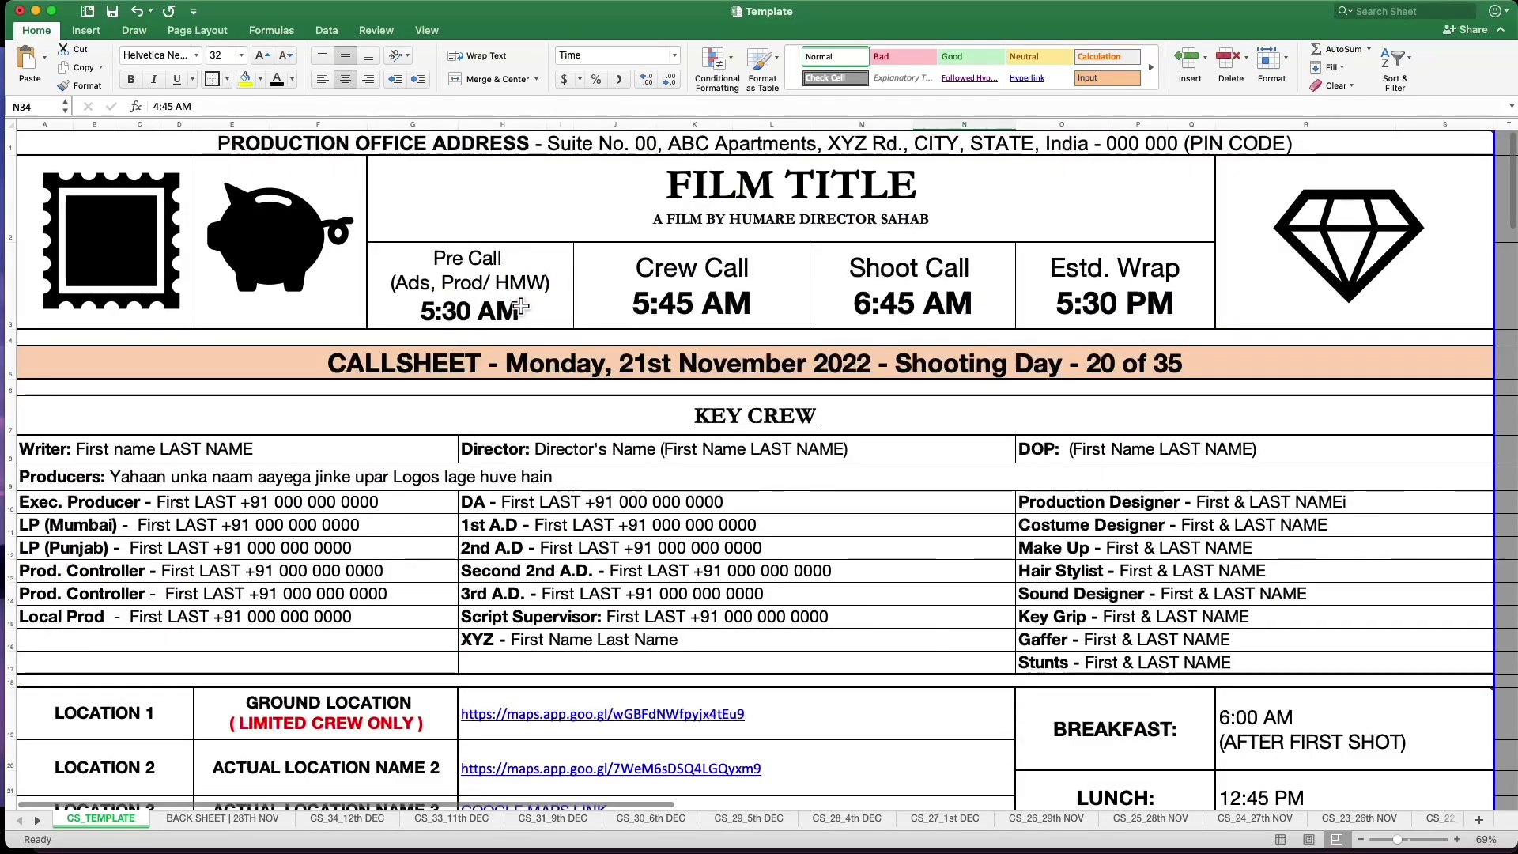
pyautogui.click(522, 307)
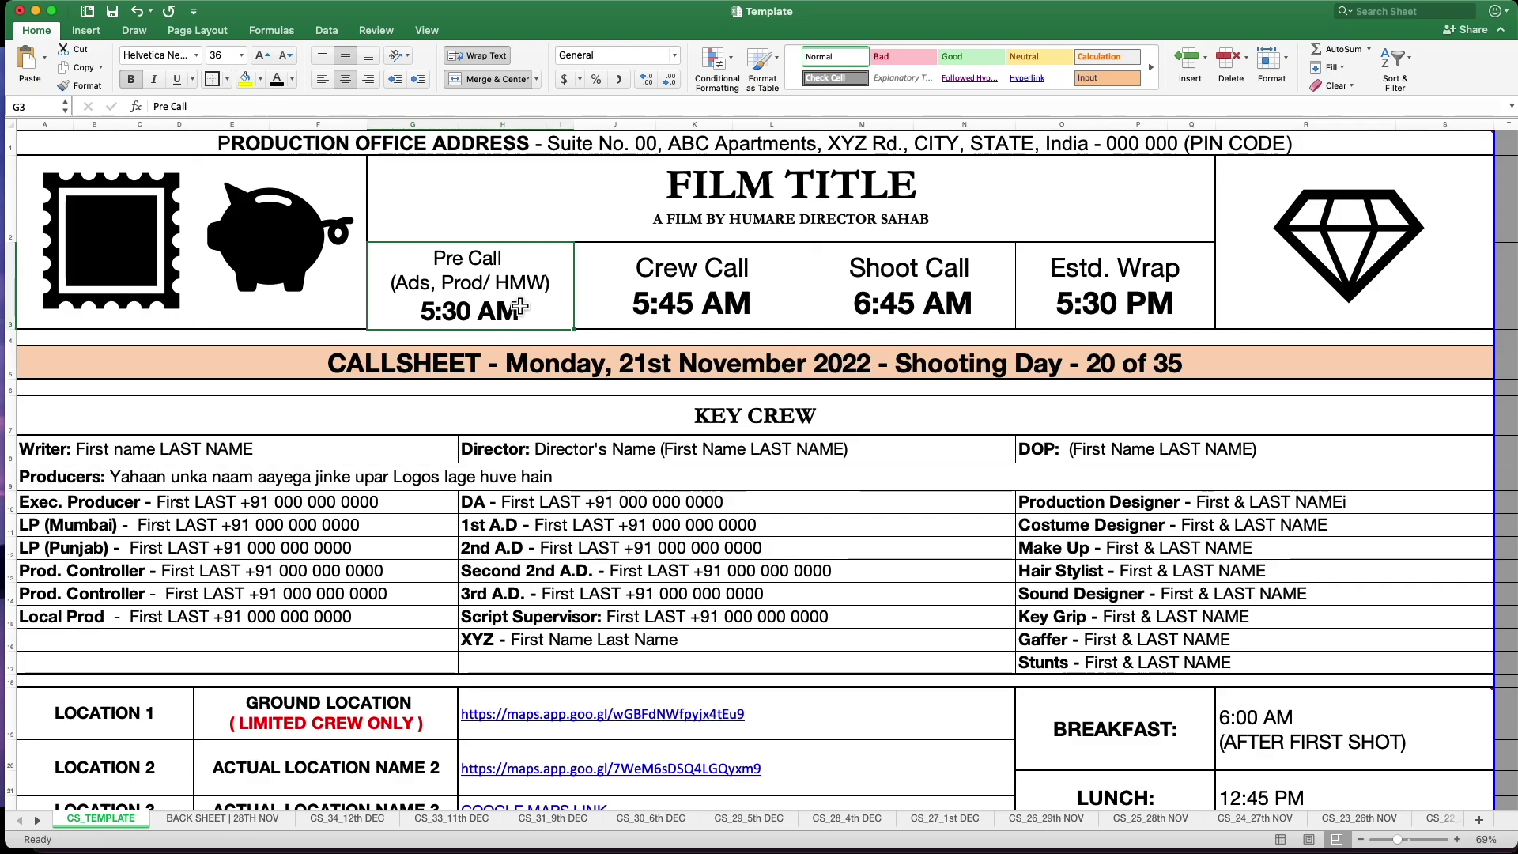
pyautogui.click(718, 312)
pyautogui.scroll(-10, 692, 375)
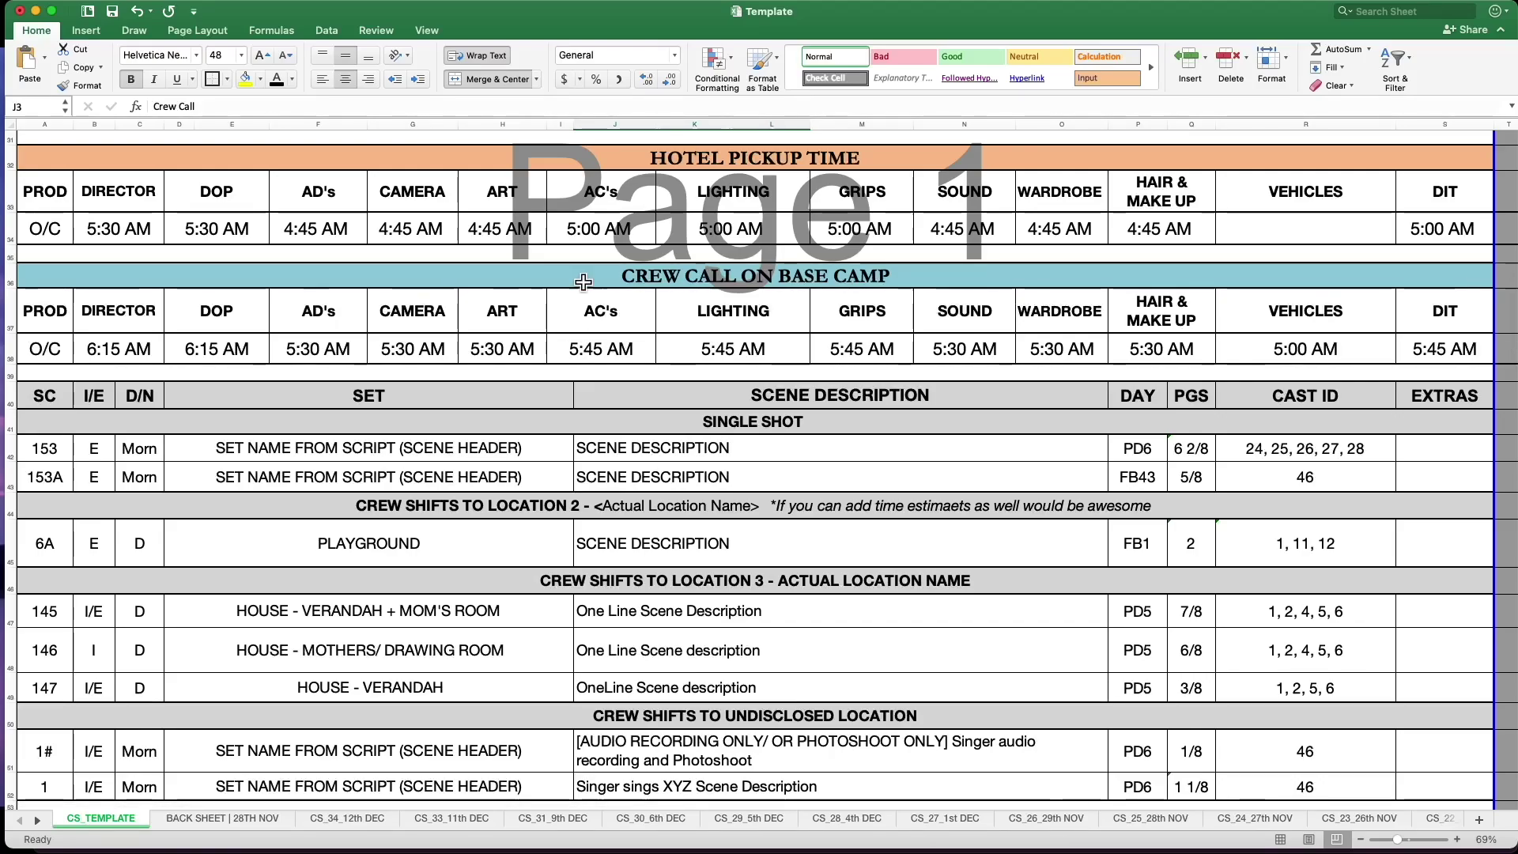
pyautogui.moveTo(605, 230); pyautogui.dragTo(432, 230)
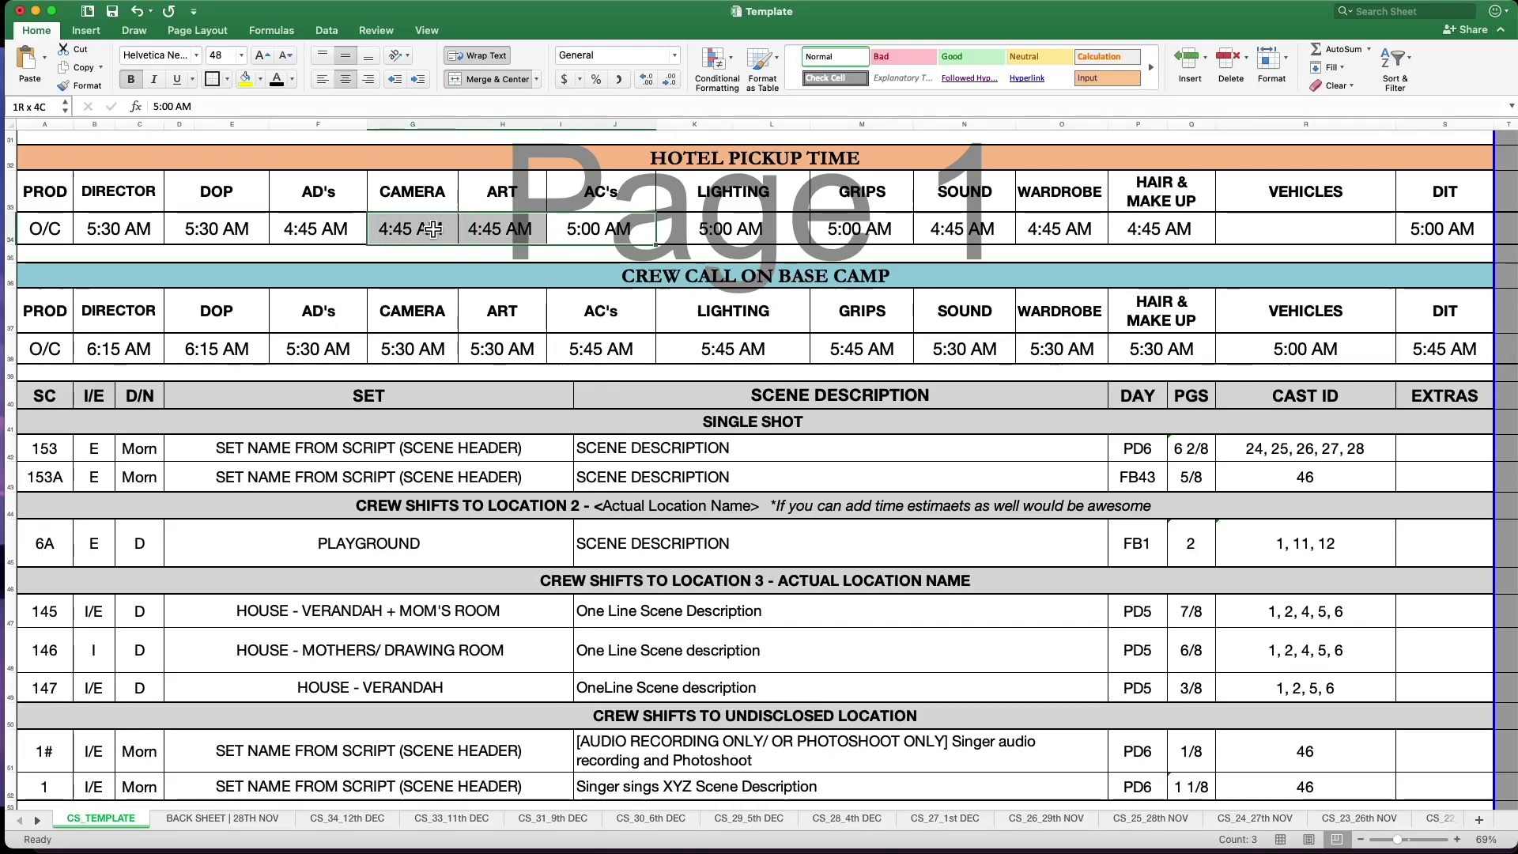
pyautogui.click(380, 229)
pyautogui.click(277, 230)
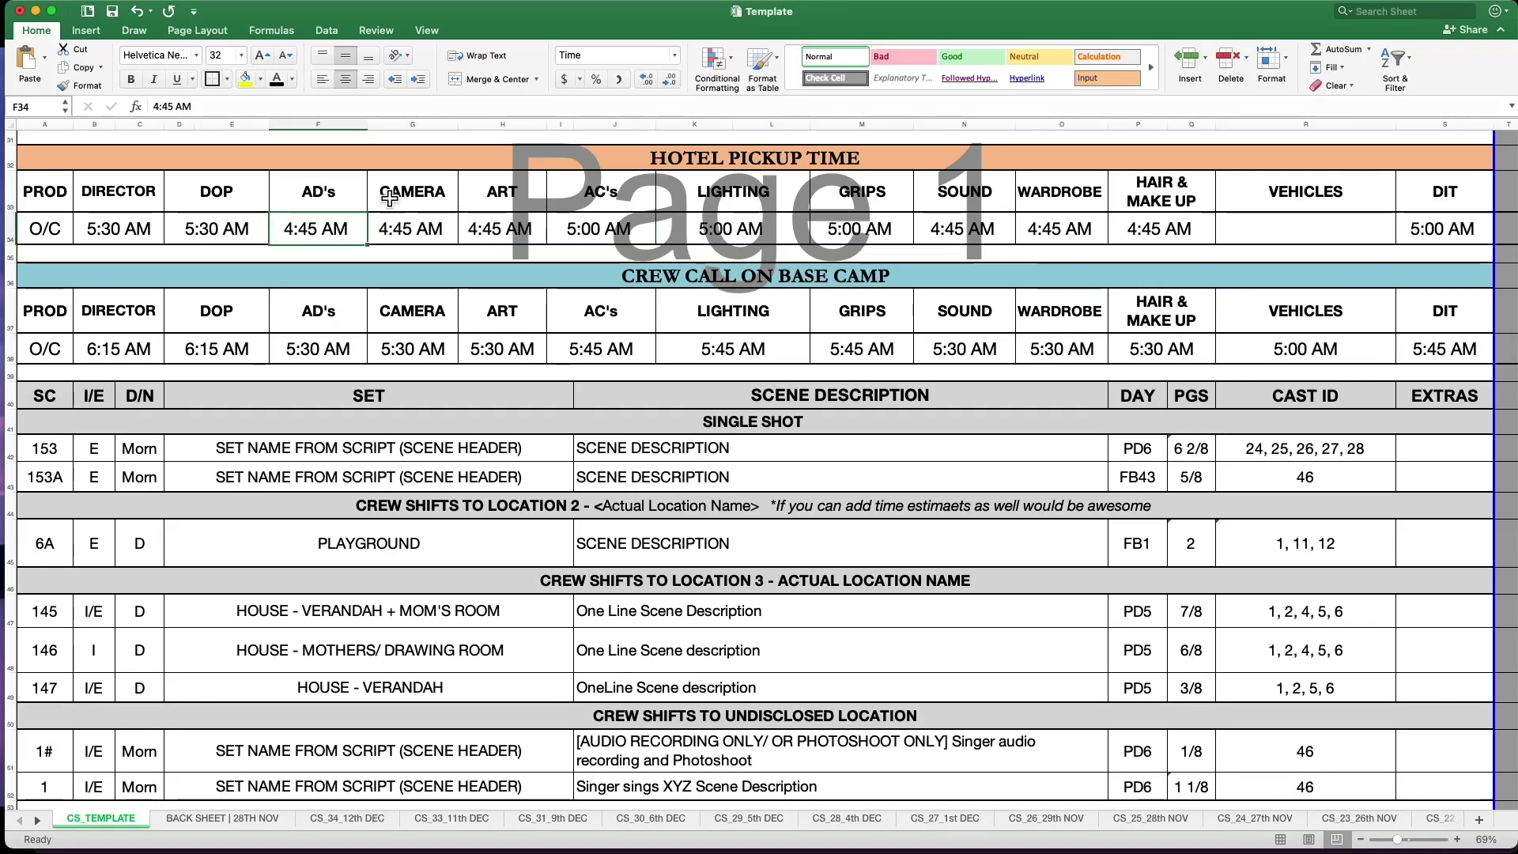
pyautogui.moveTo(340, 196); pyautogui.dragTo(508, 246)
pyautogui.click(507, 242)
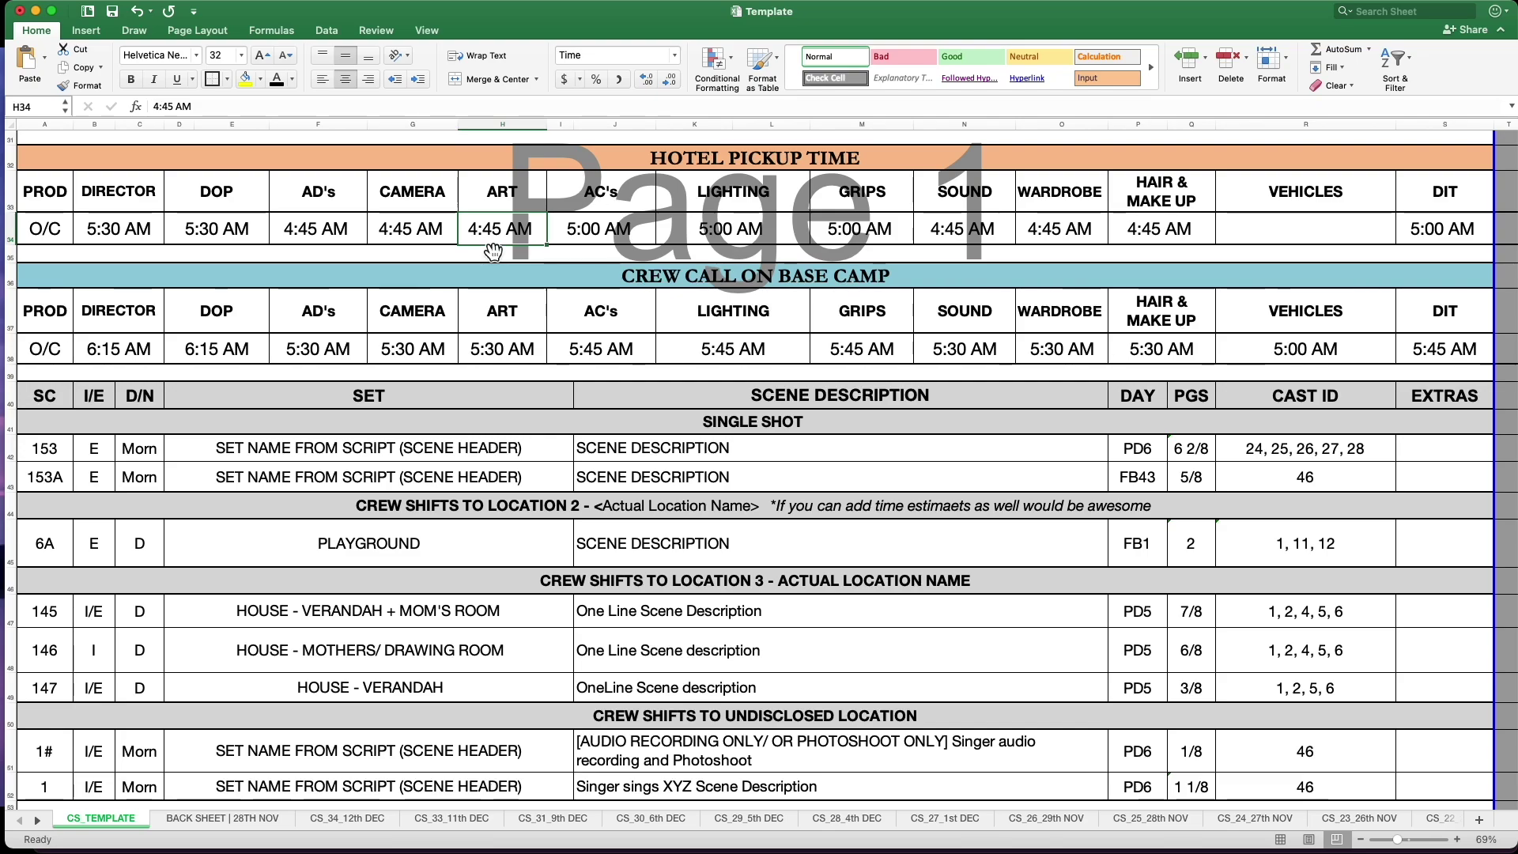
# Examine the department headings and times of the CREW CALL ON BASE CAMP table alongside the hotel pickup times.
pyautogui.moveTo(58, 324); pyautogui.dragTo(1344, 324)
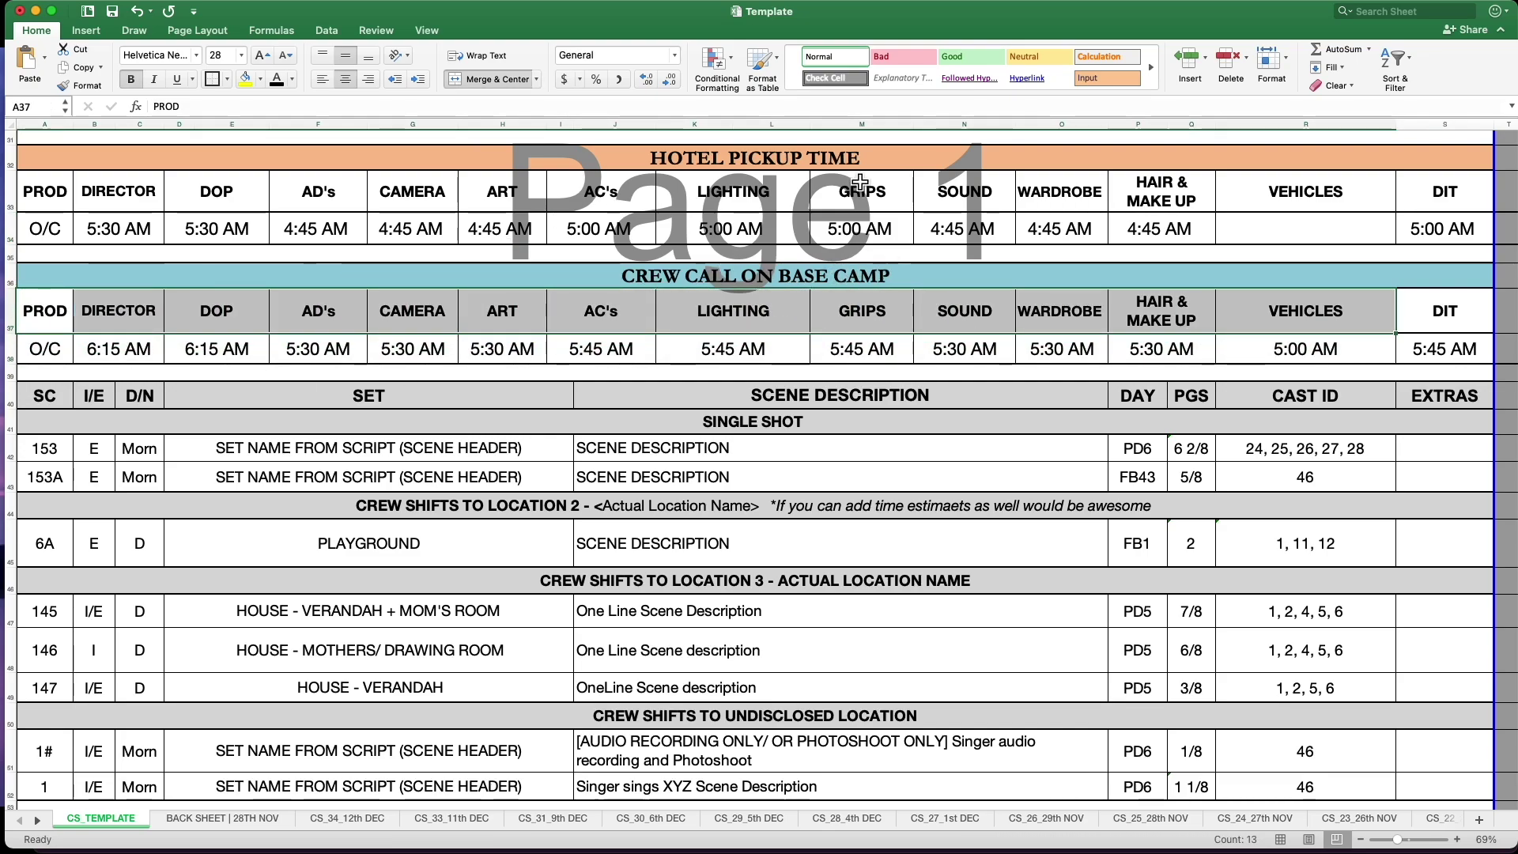
pyautogui.click(864, 156)
pyautogui.moveTo(500, 228); pyautogui.dragTo(862, 229)
pyautogui.moveTo(1403, 347); pyautogui.dragTo(165, 357)
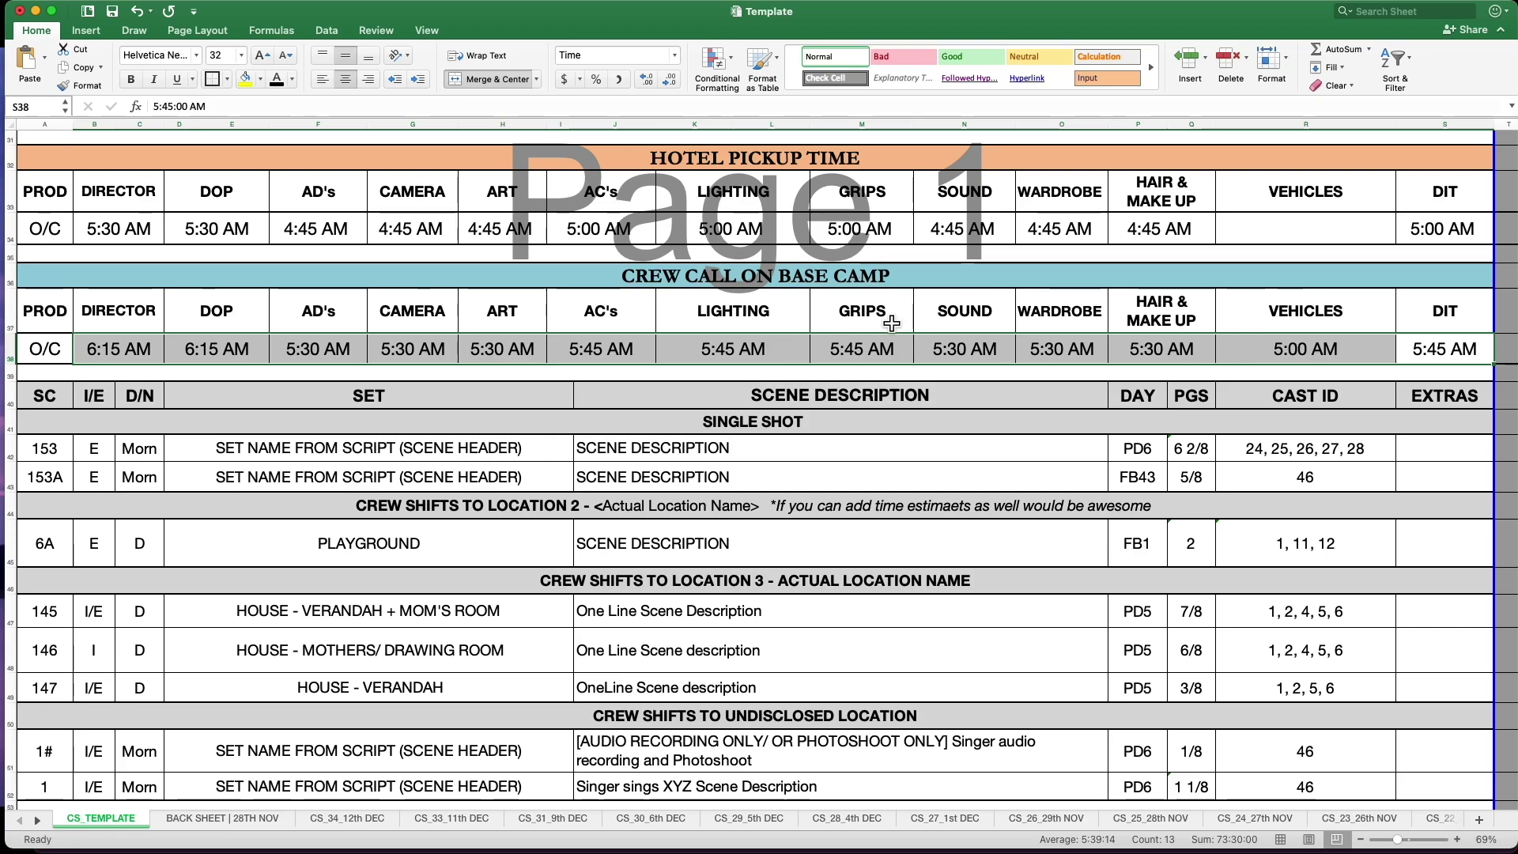
# Fill the empty VEHICLES cell in the HOTEL PICKUP TIME table with a dash (-).
pyautogui.click(1332, 313)
pyautogui.moveTo(1329, 205); pyautogui.dragTo(1323, 230)
pyautogui.doubleClick(1323, 230)
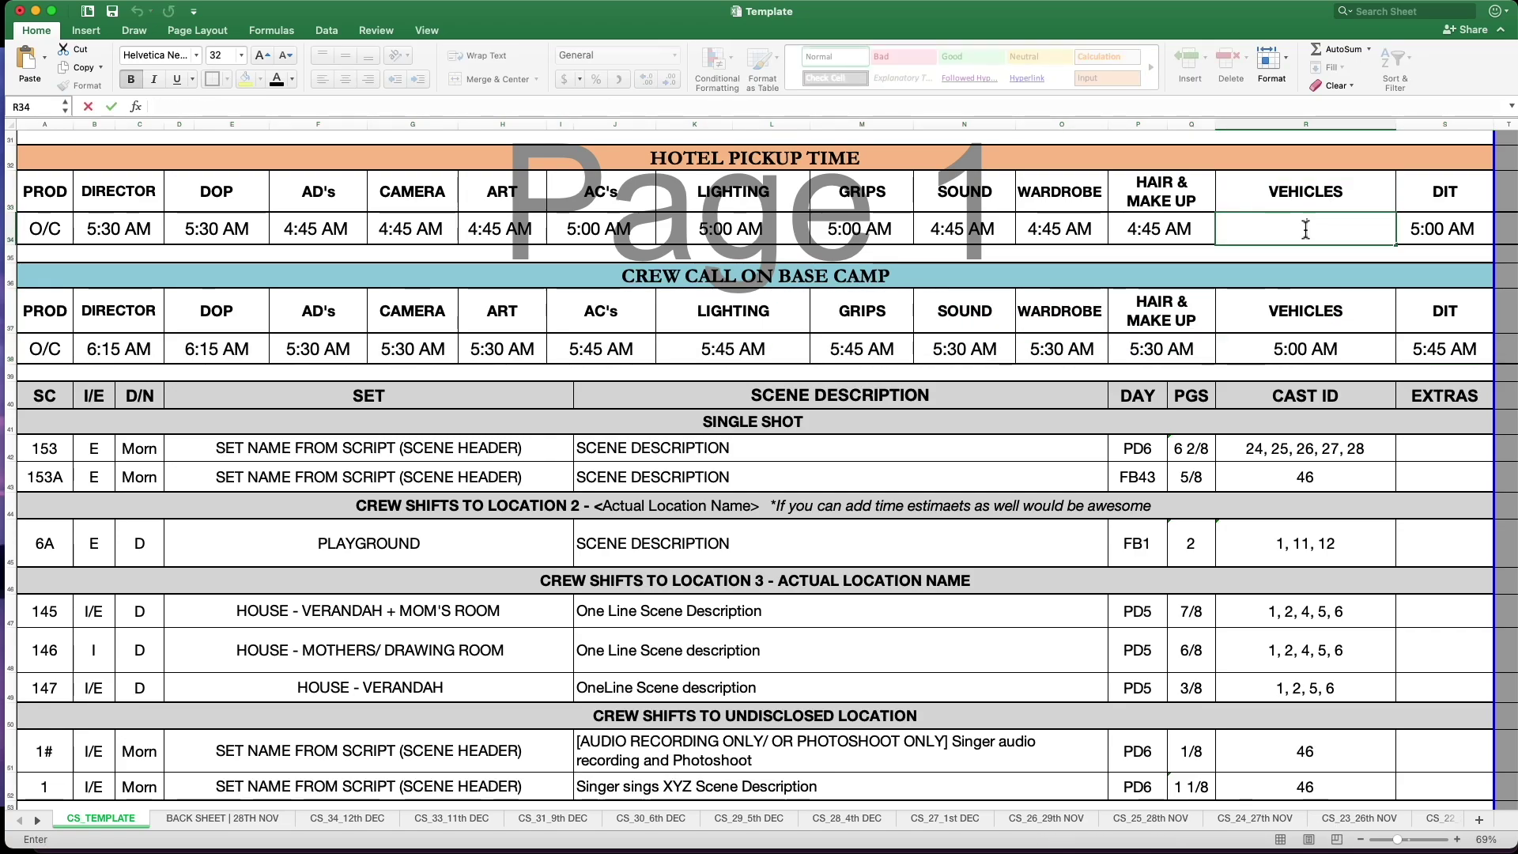
pyautogui.write('-')
pyautogui.press('Return')
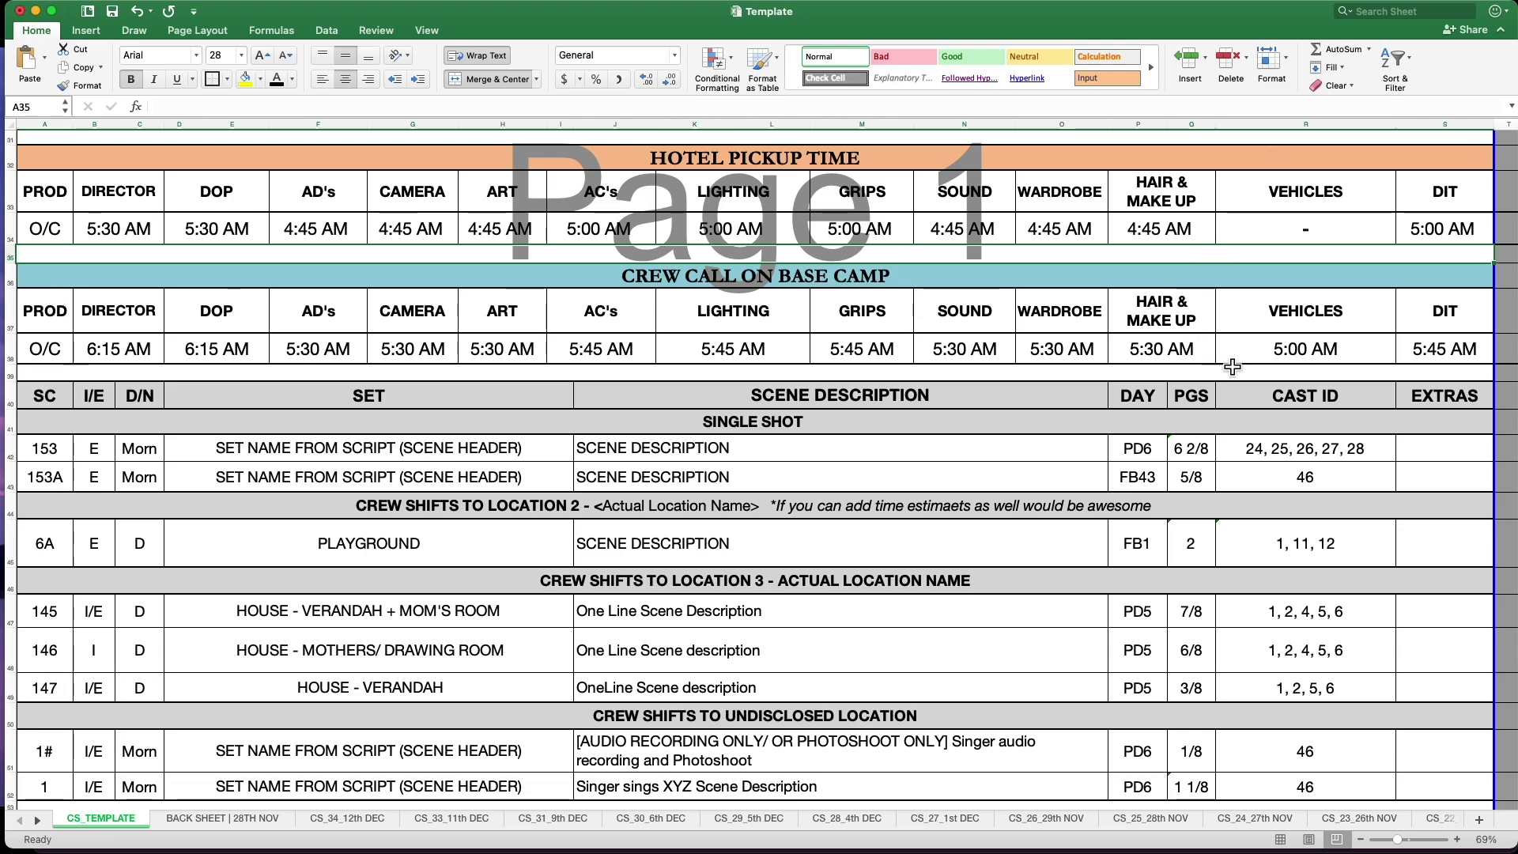
pyautogui.click(1275, 364)
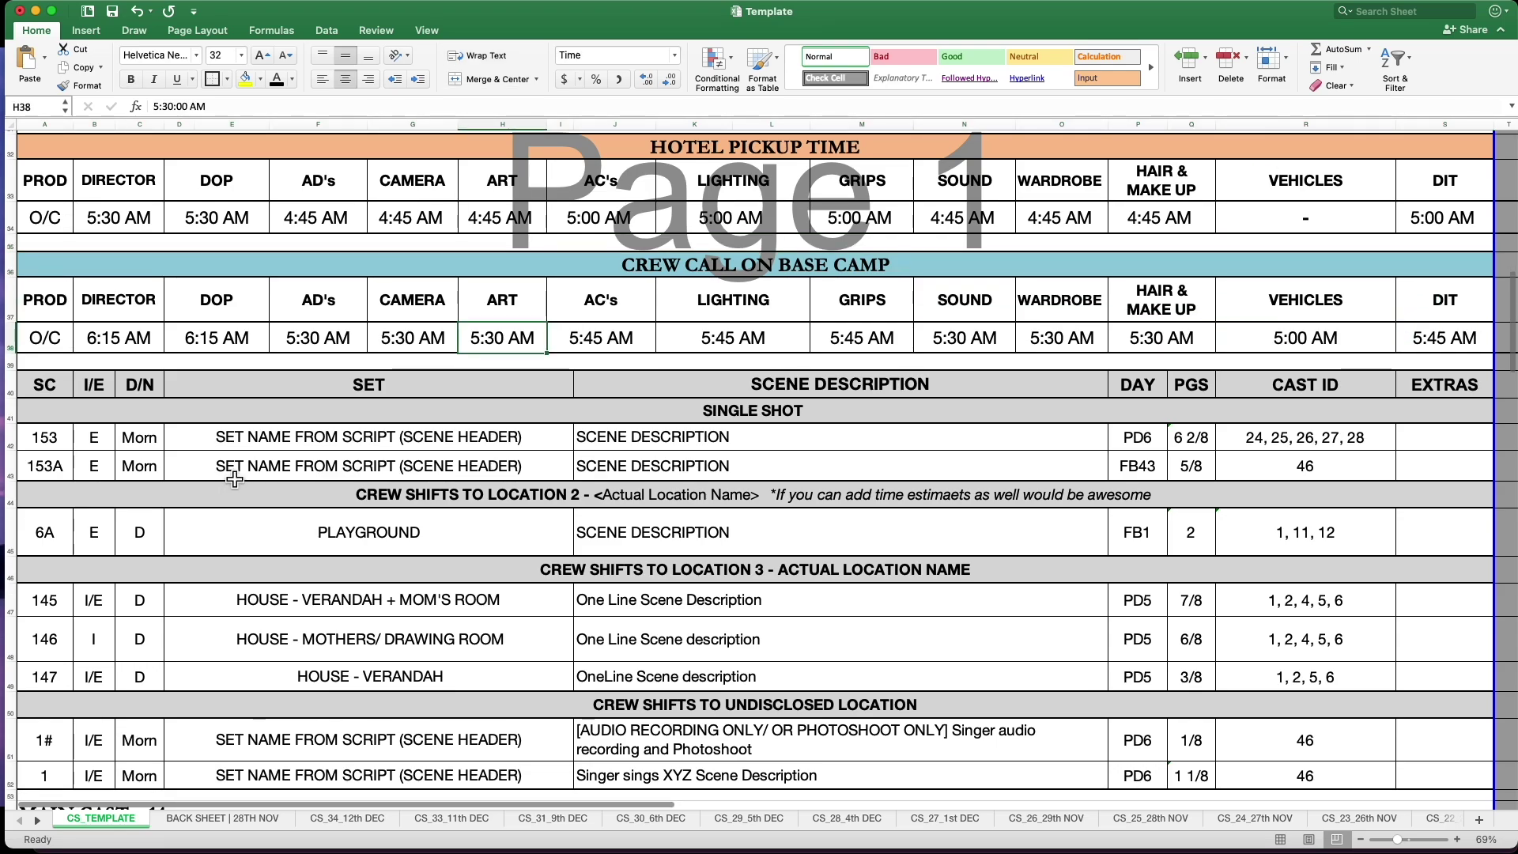
# Examine the column headings of the scene schedule, from SC, I/E and D/N through SET and SCENE DESCRIPTION to CAST ID and EXTRAS.
pyautogui.scroll(-3, 308, 387)
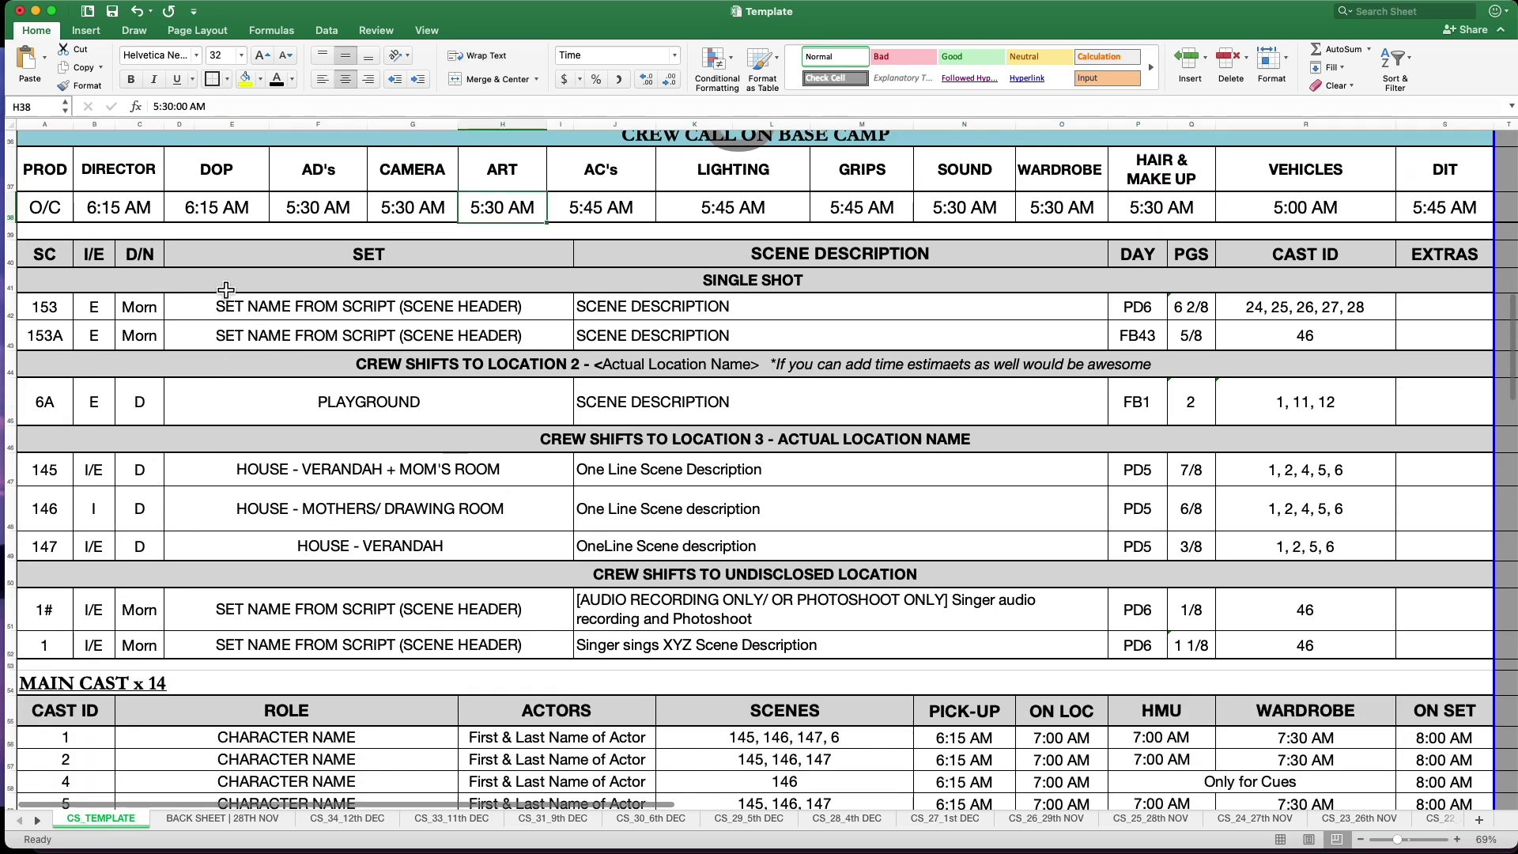
pyautogui.moveTo(71, 259); pyautogui.dragTo(269, 648)
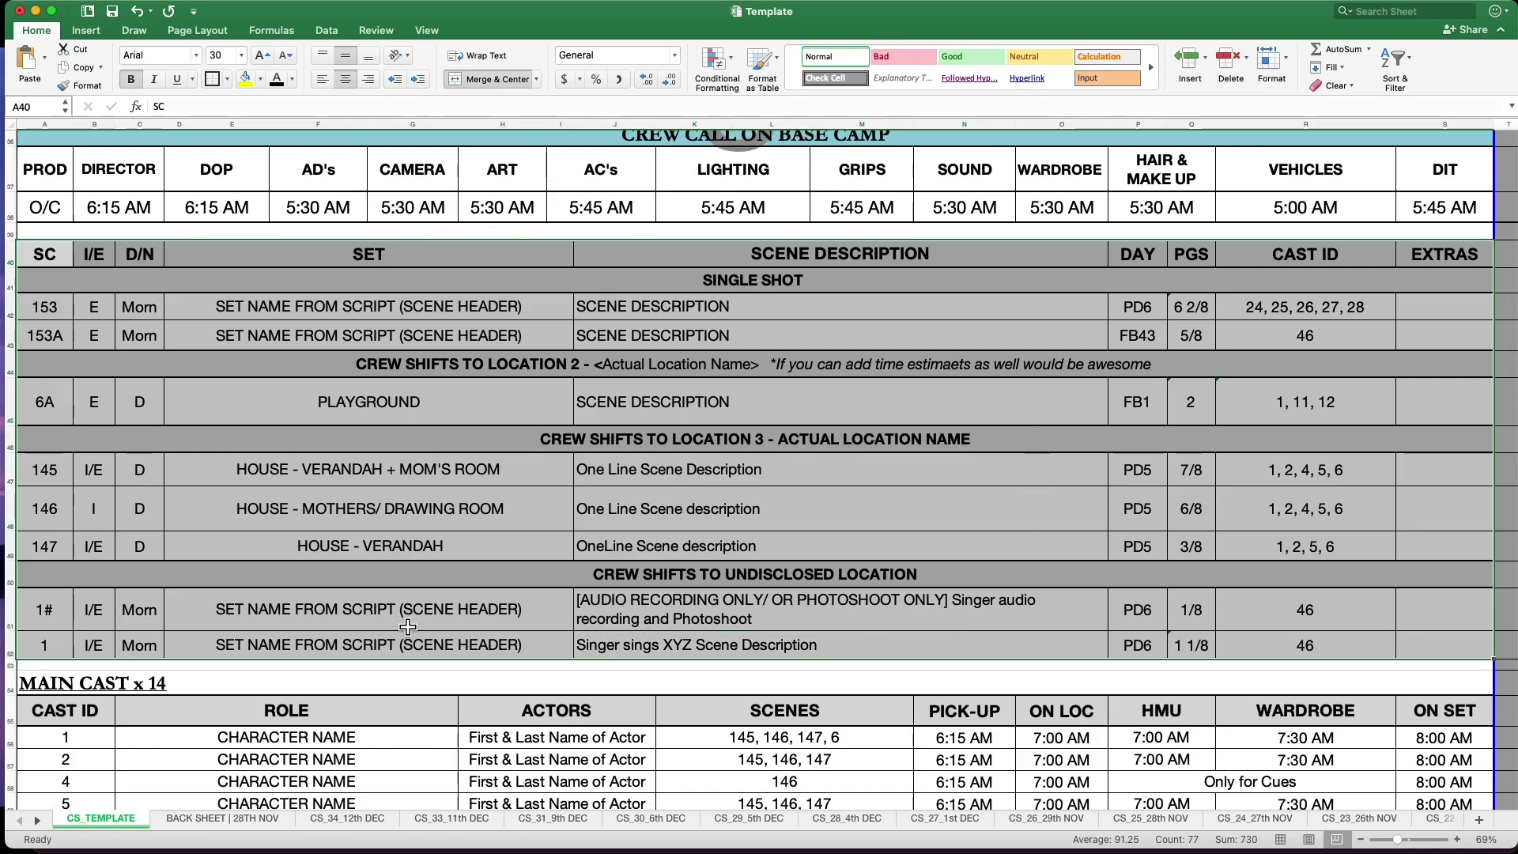
pyautogui.click(93, 348)
pyautogui.click(58, 263)
pyautogui.click(88, 264)
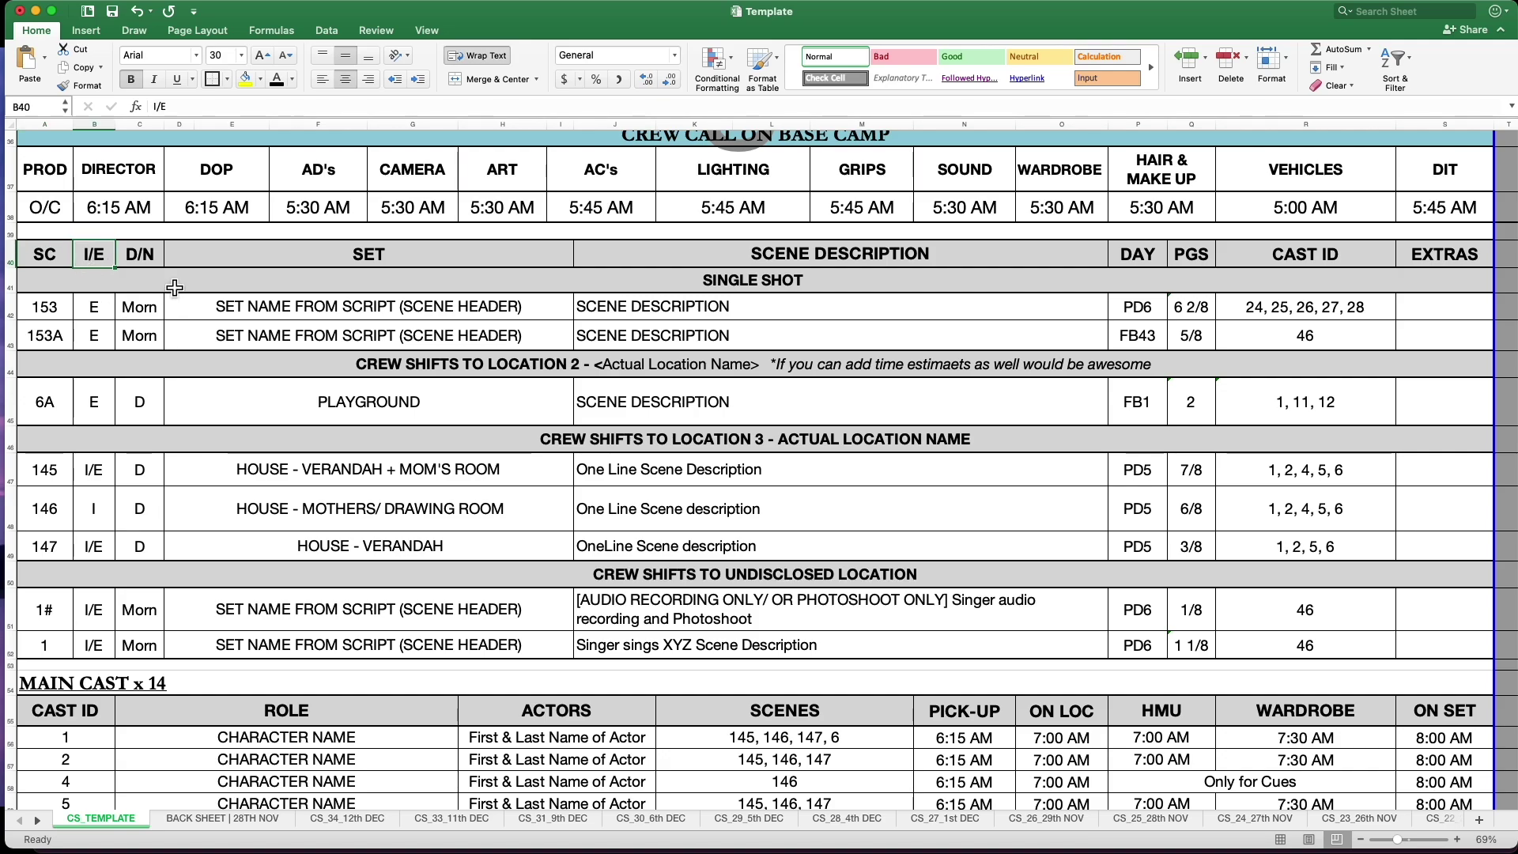
pyautogui.click(159, 265)
pyautogui.click(349, 270)
pyautogui.click(885, 266)
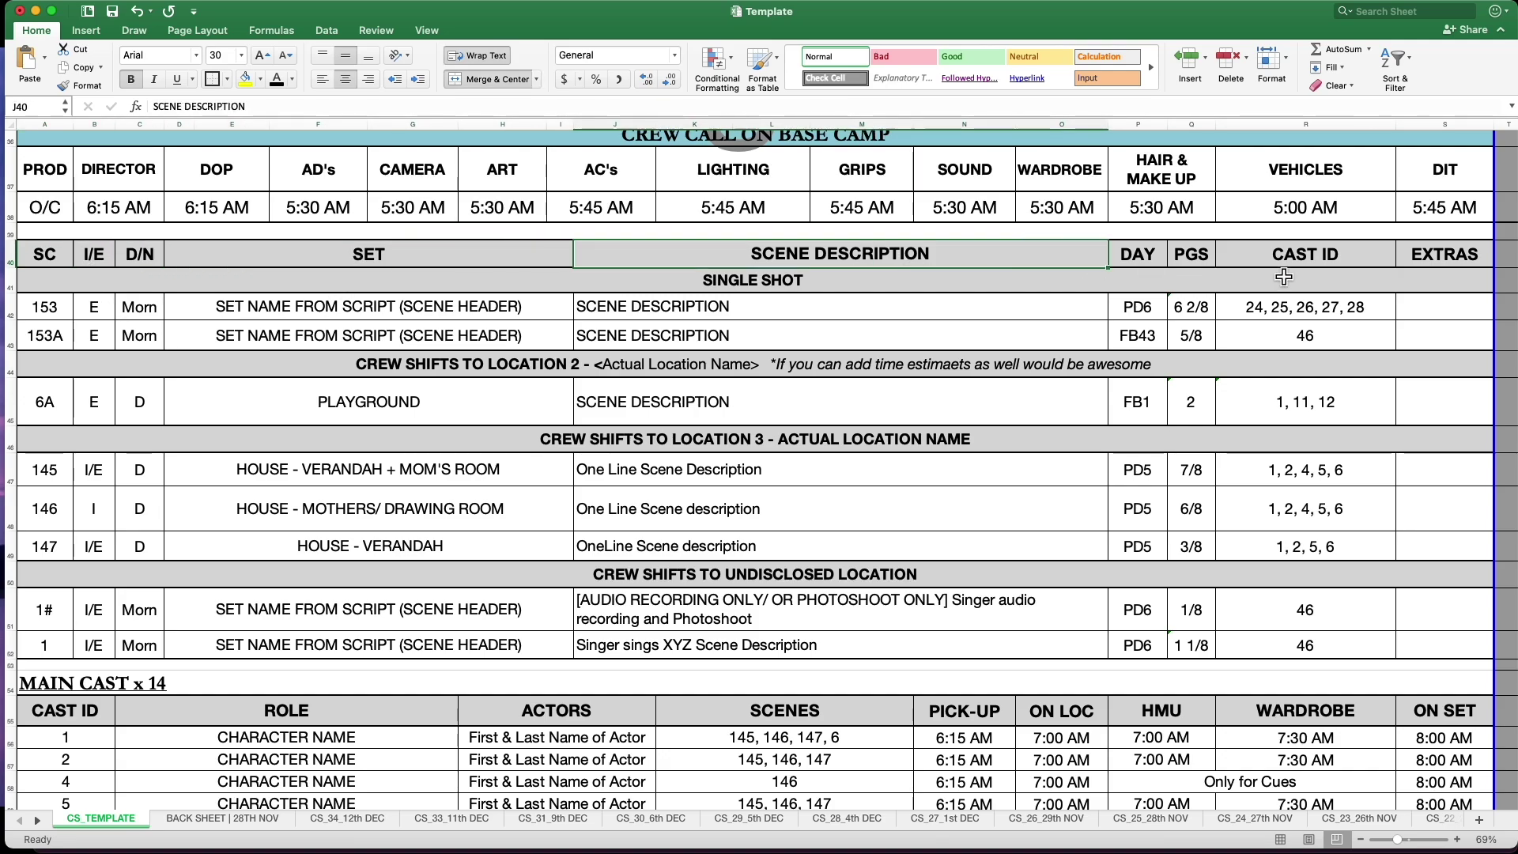
pyautogui.click(1152, 269)
pyautogui.moveTo(1153, 269)
pyautogui.mouseDown()
pyautogui.moveTo(1139, 403)
pyautogui.moveTo(1131, 271)
pyautogui.mouseUp()
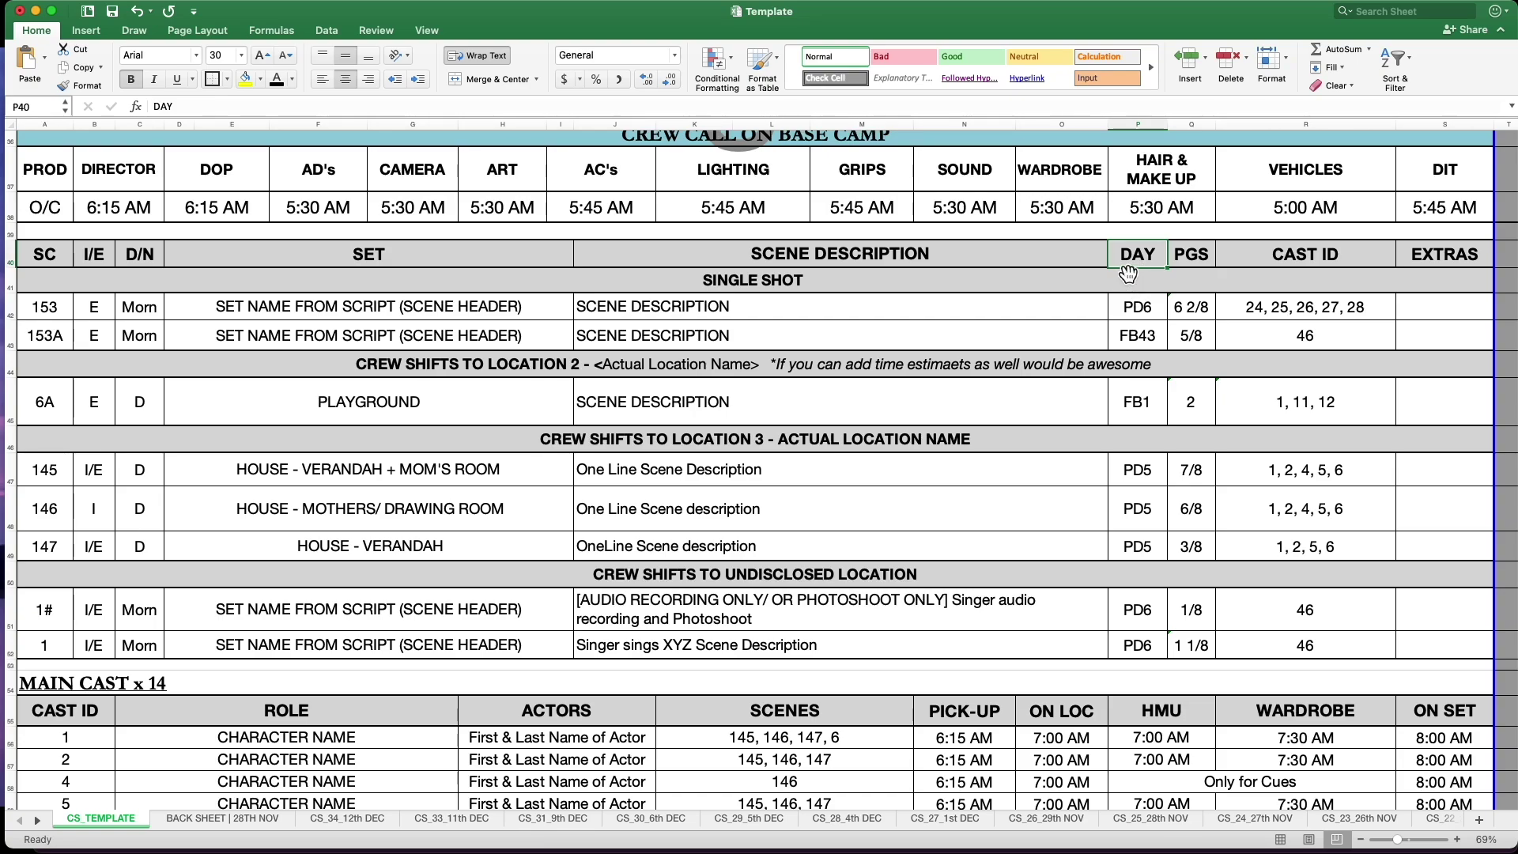
pyautogui.click(1298, 257)
pyautogui.click(1475, 265)
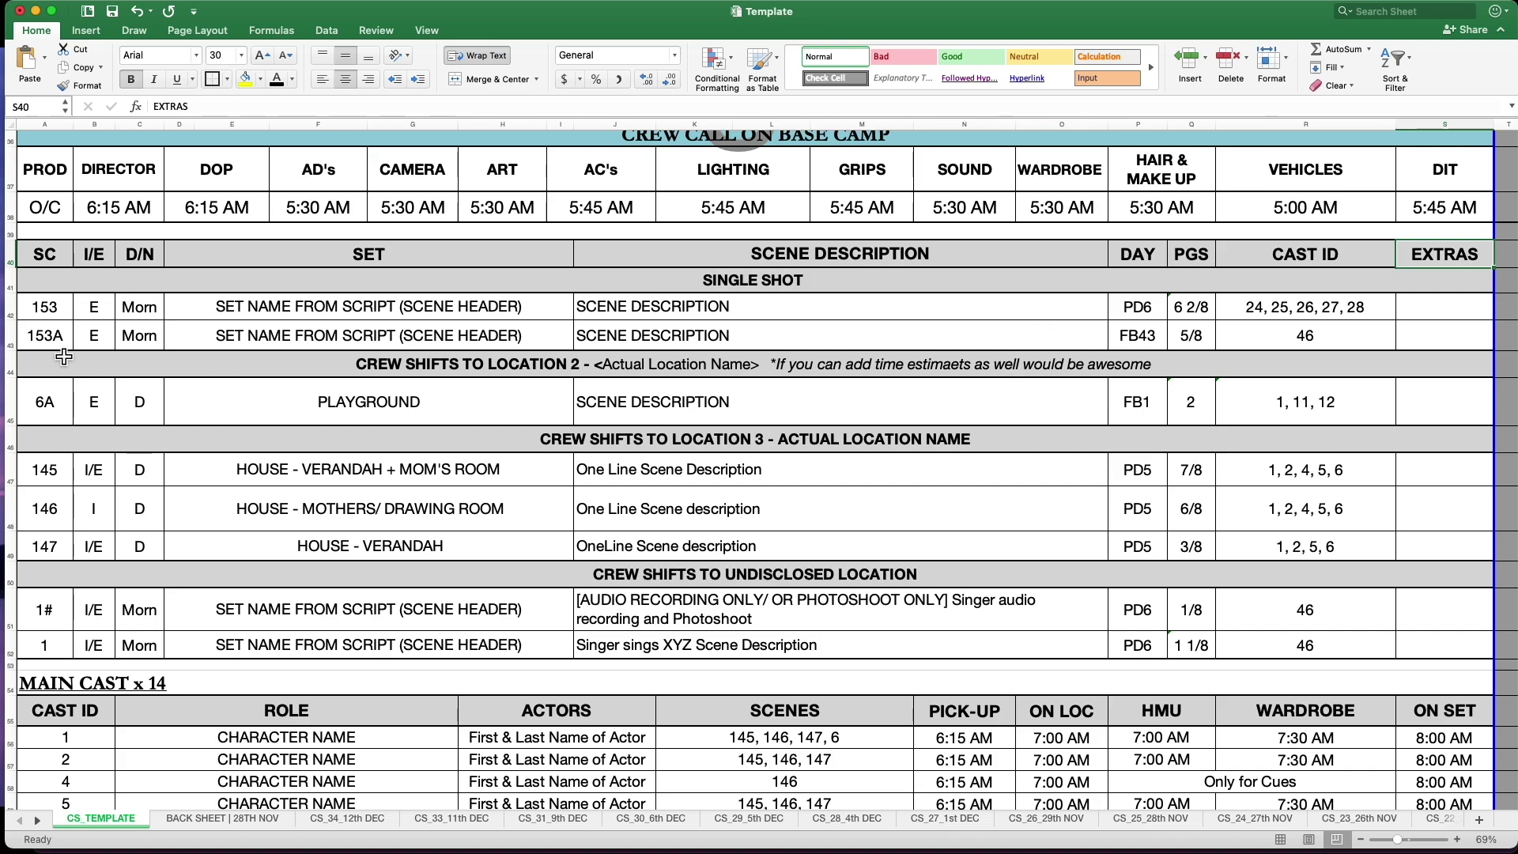
# Review the scene 153 row entry by entry, covering its set, scene description, day, page count and cast IDs.
pyautogui.click(59, 317)
pyautogui.click(93, 317)
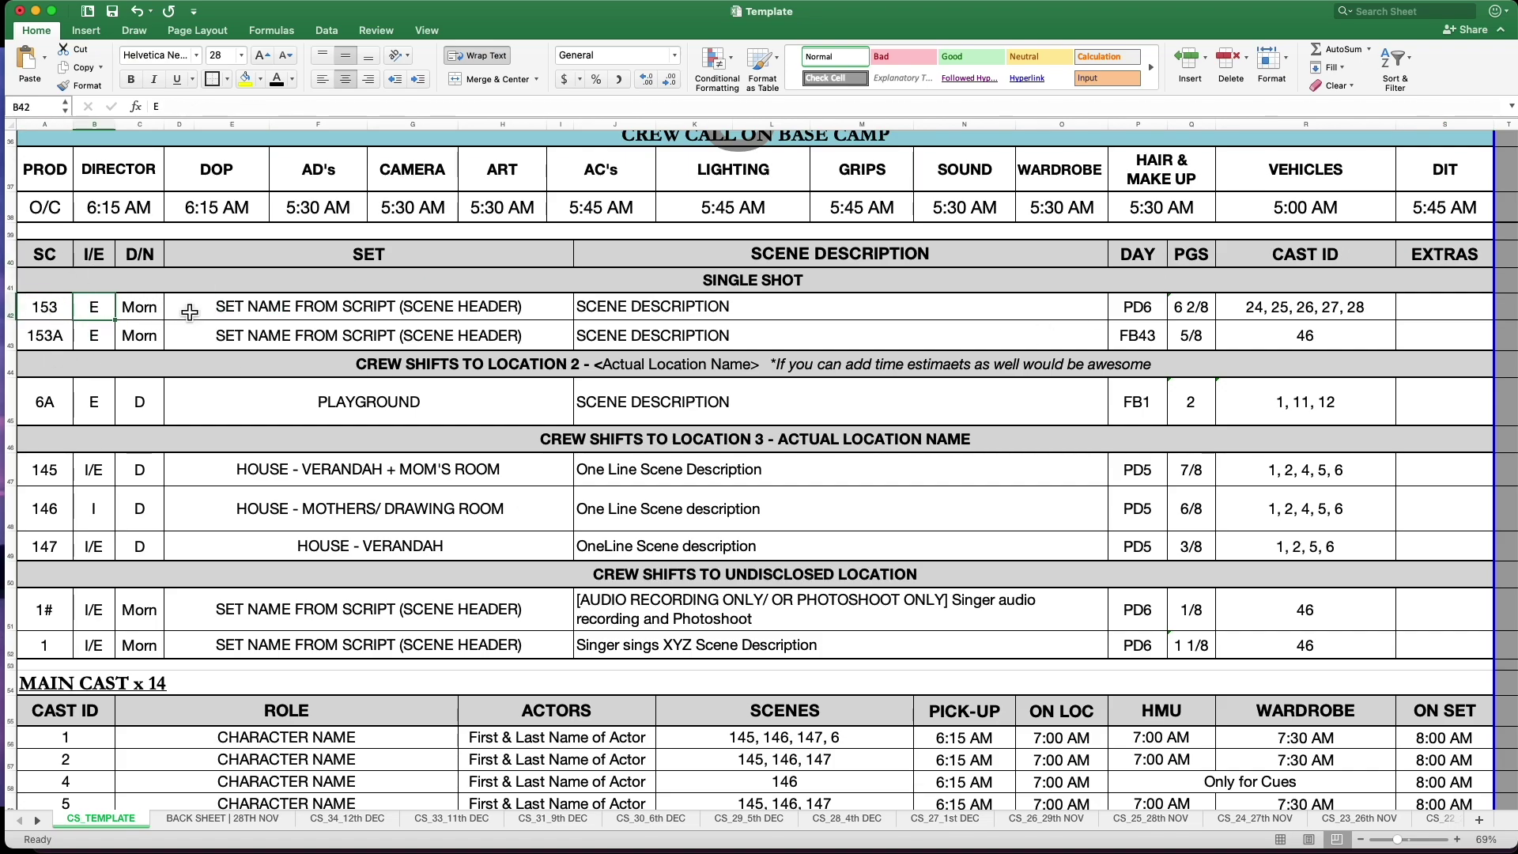
pyautogui.click(161, 310)
pyautogui.click(368, 314)
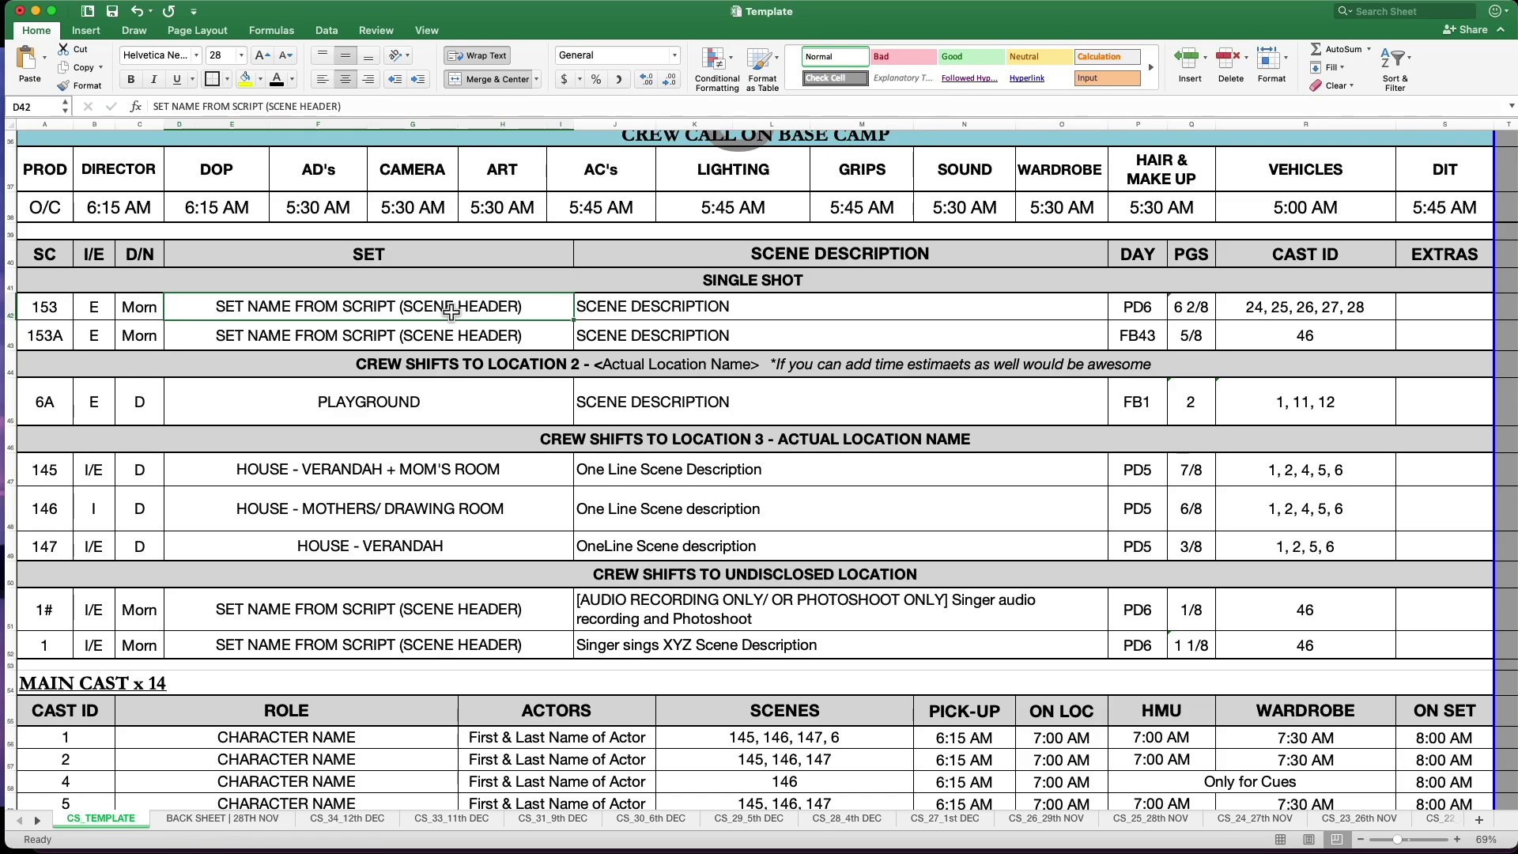
pyautogui.click(69, 313)
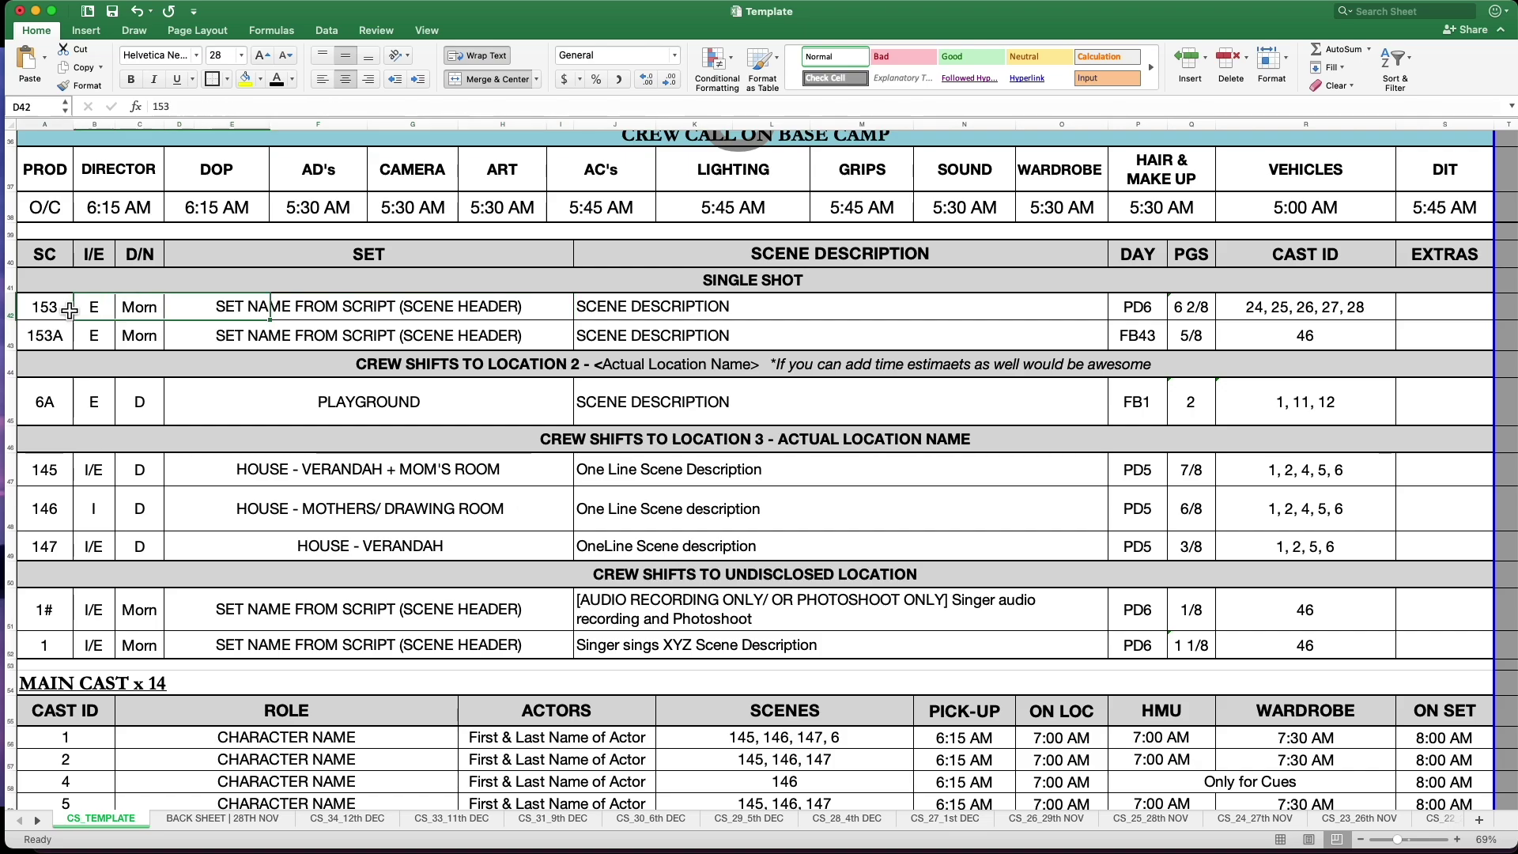
pyautogui.click(91, 313)
pyautogui.click(270, 318)
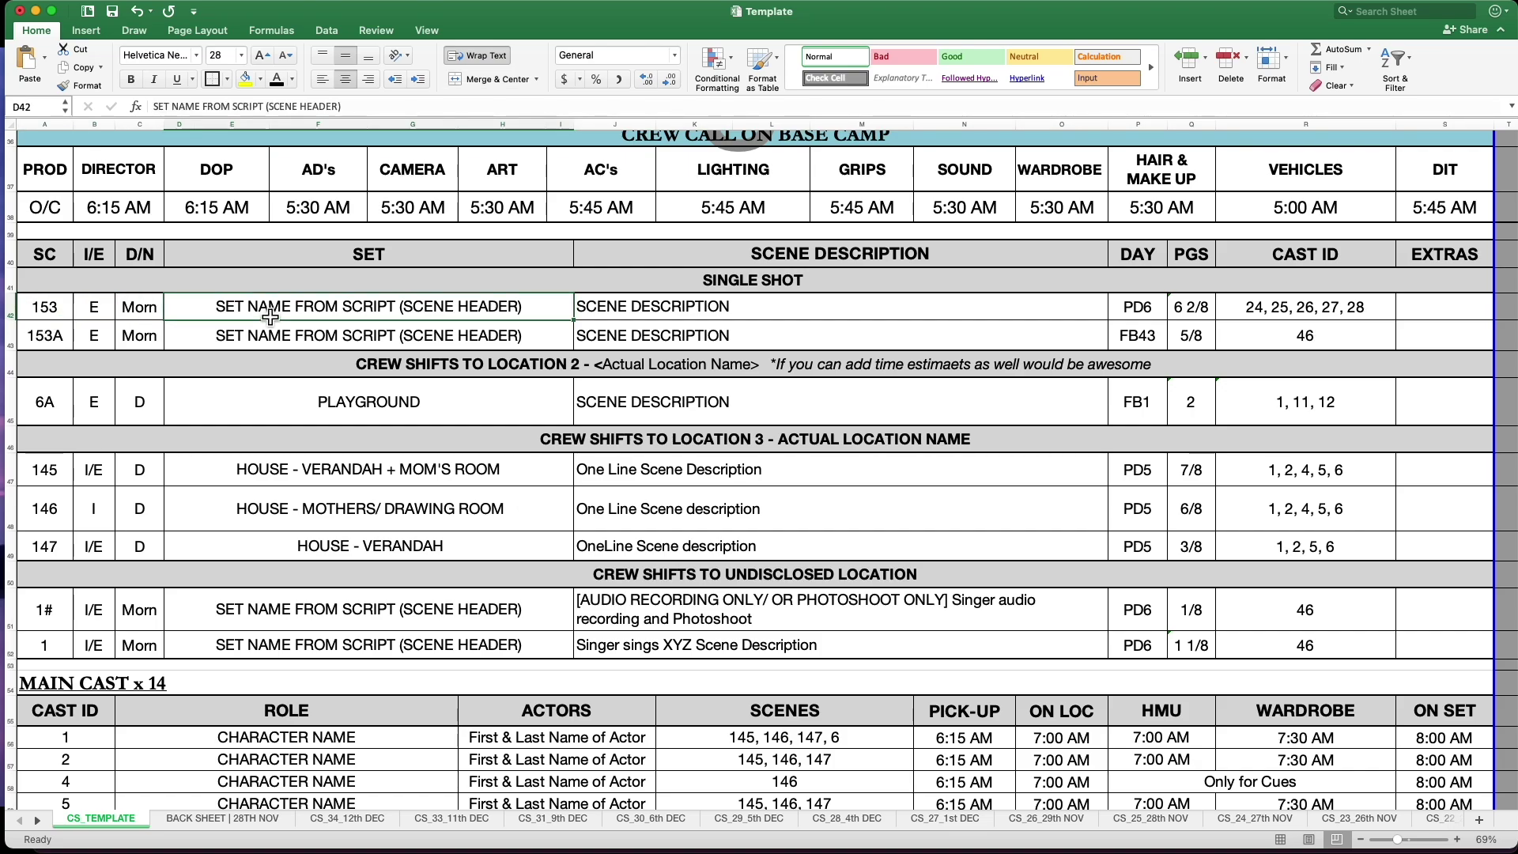
pyautogui.click(692, 318)
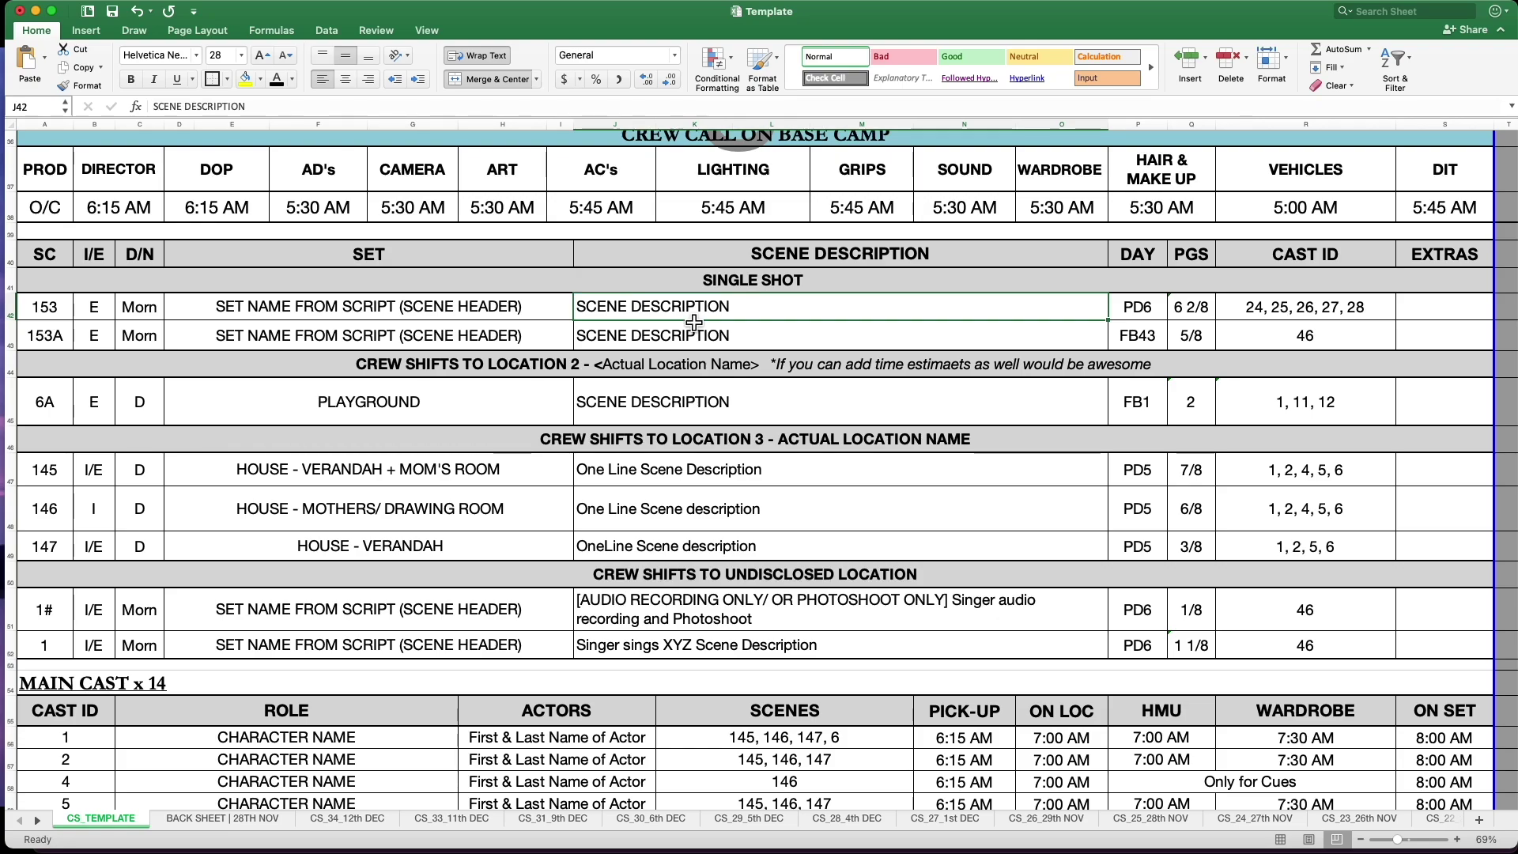
pyautogui.click(1160, 315)
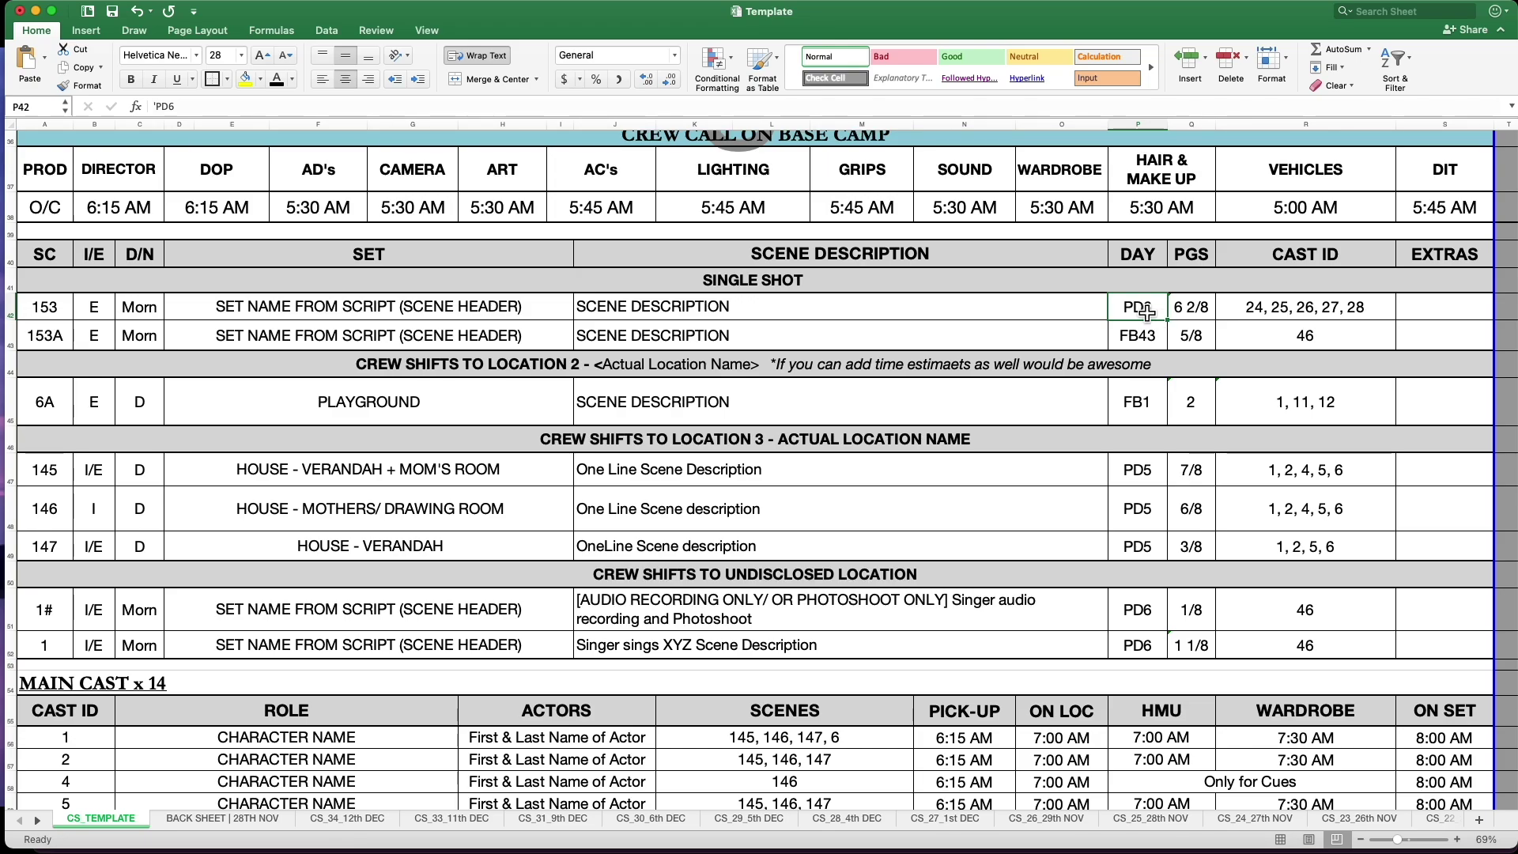
pyautogui.click(1107, 310)
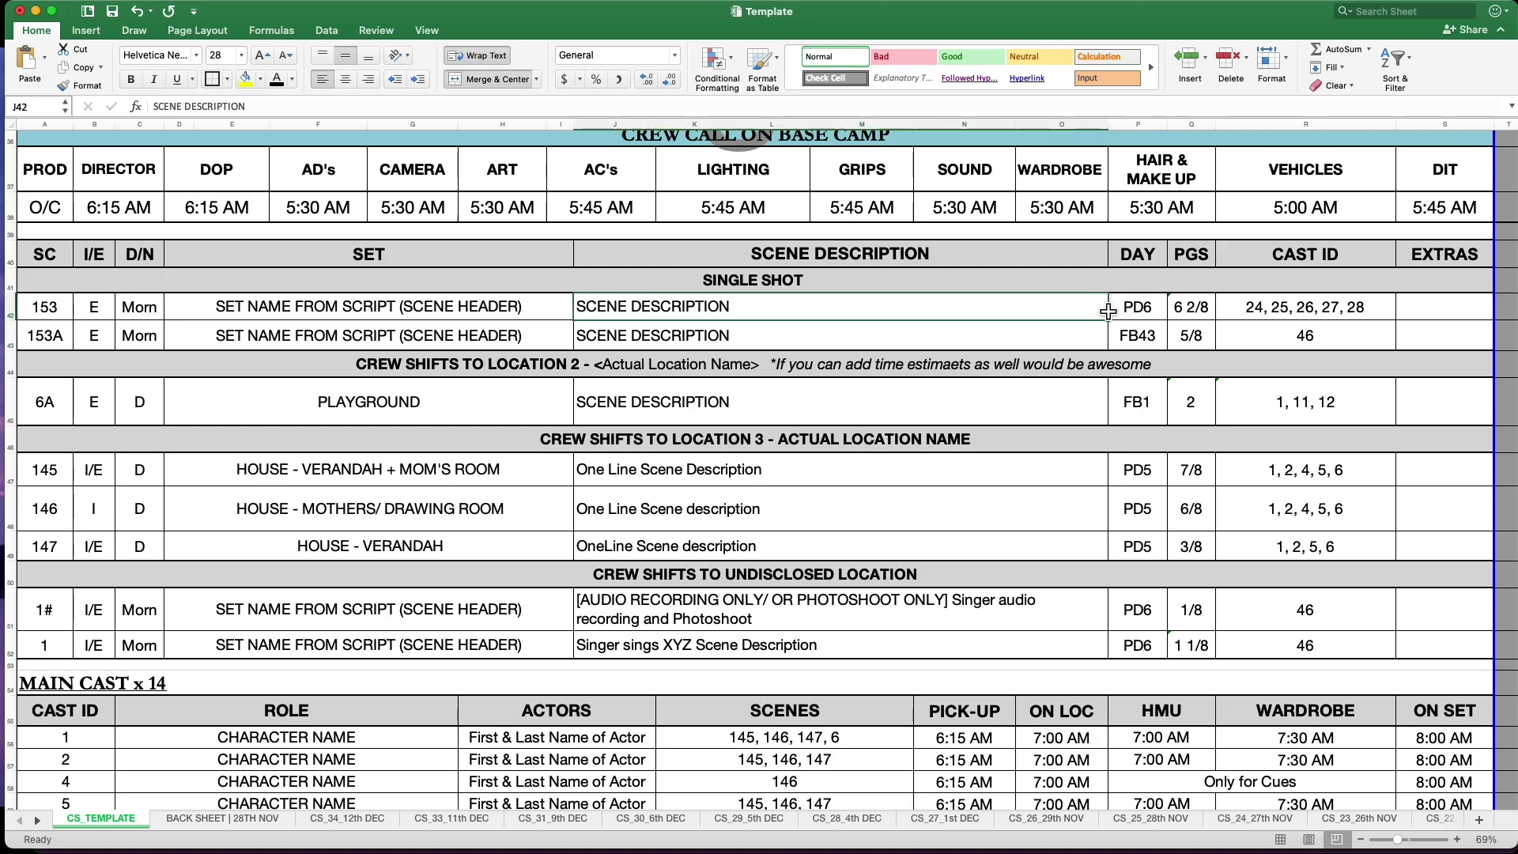
pyautogui.click(1110, 311)
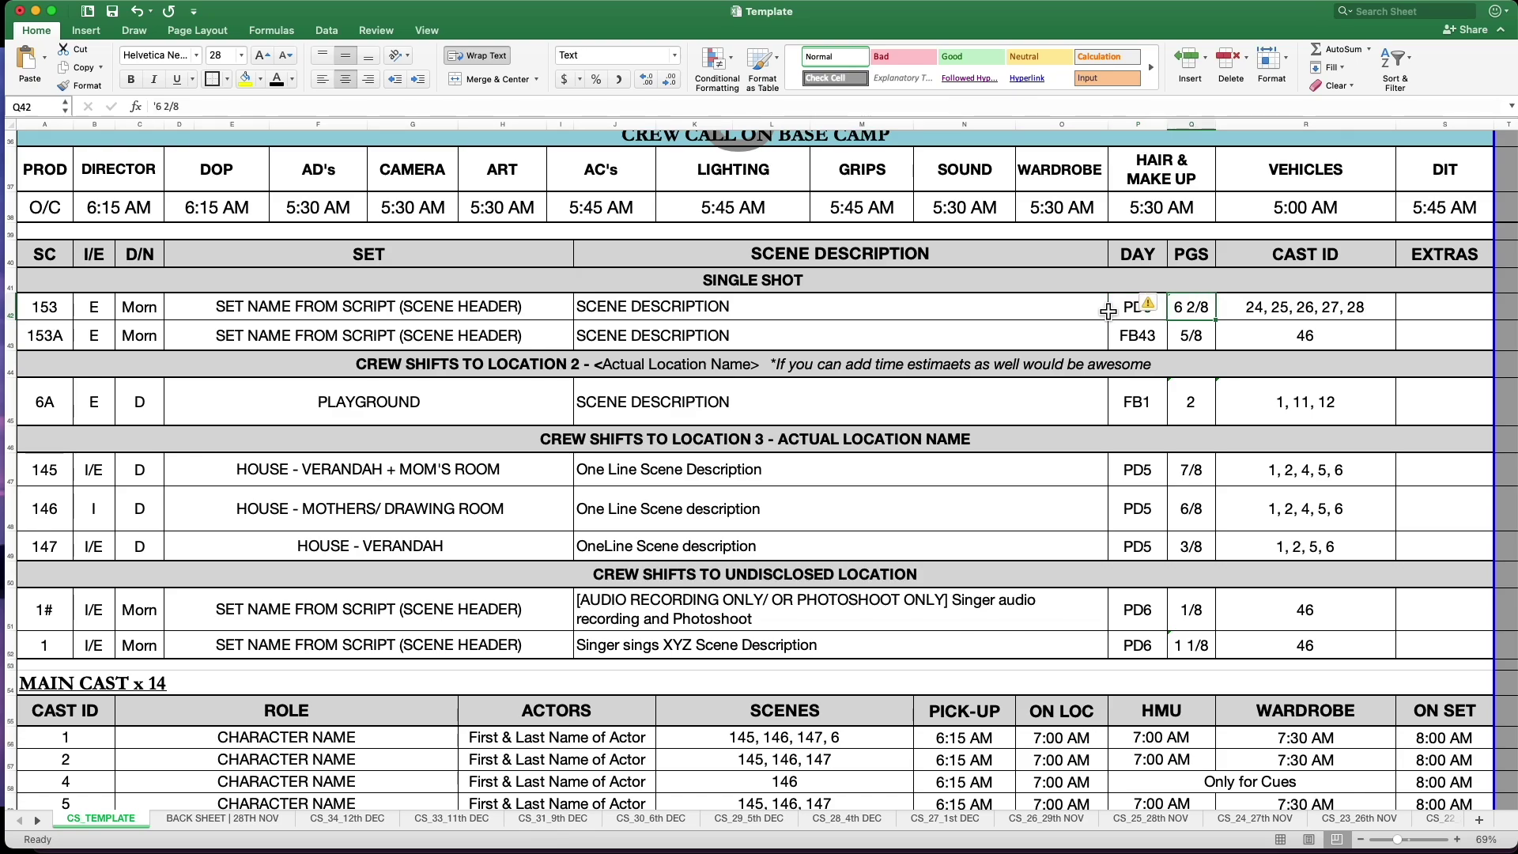
pyautogui.moveTo(1197, 308); pyautogui.dragTo(1153, 310)
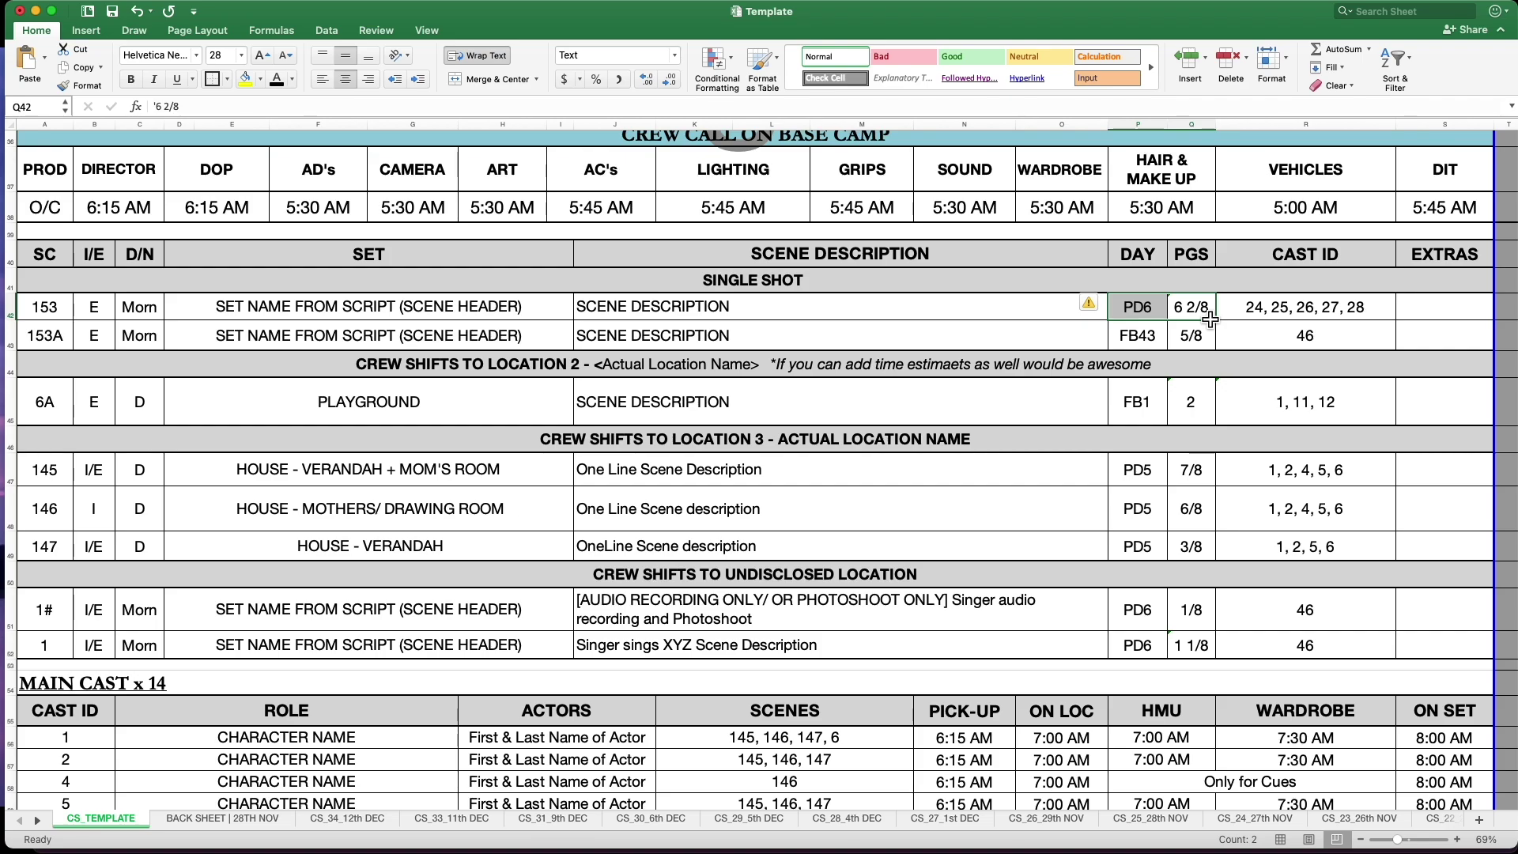
pyautogui.click(1310, 318)
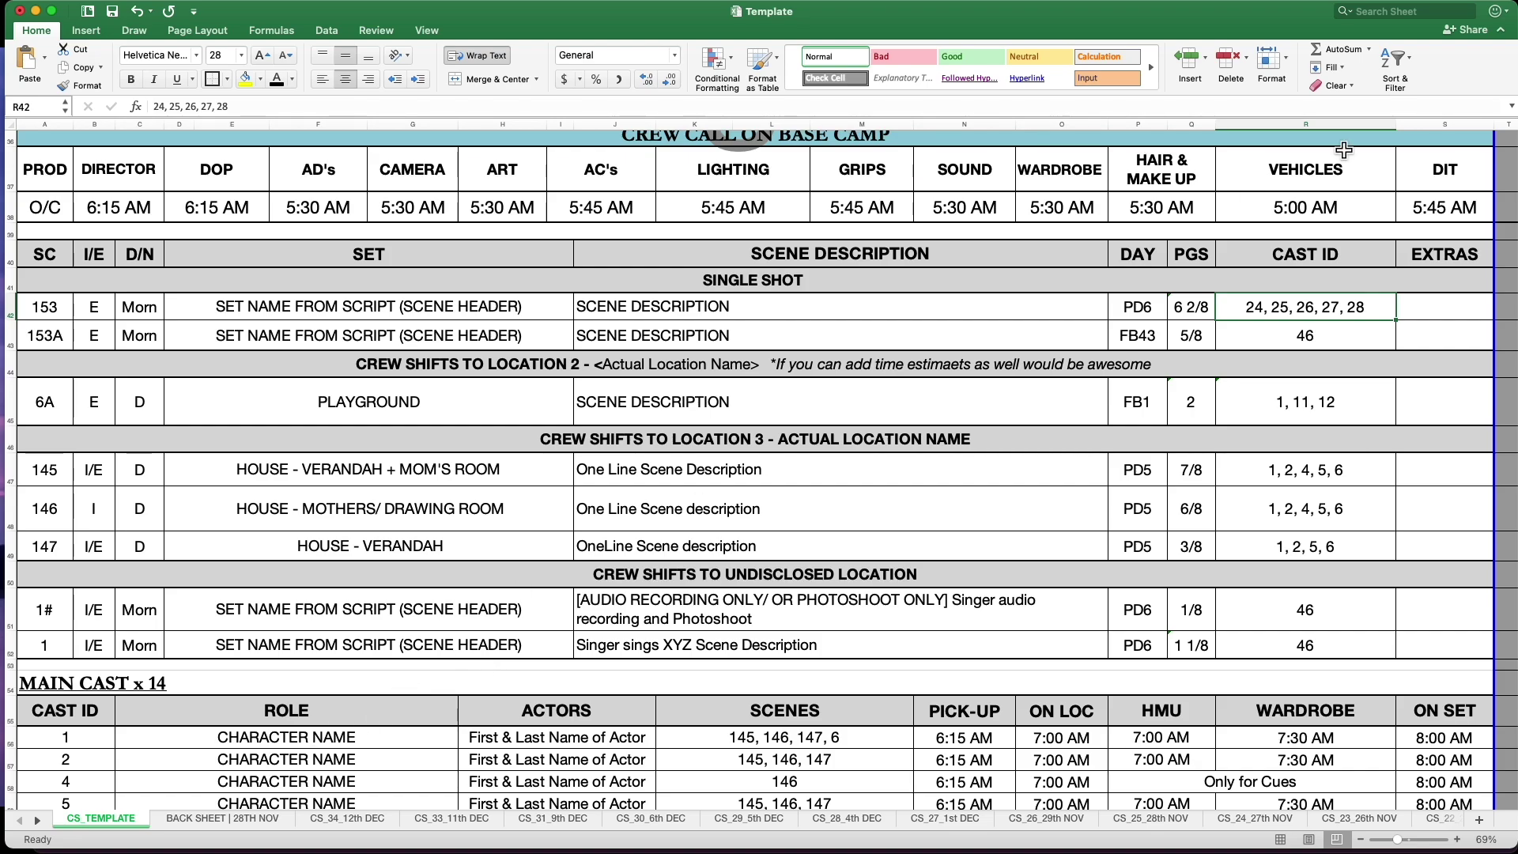
# Compare the SINGLE SHOT heading and its scene rows with the CREW SHIFTS TO LOCATION 2 heading.
pyautogui.click(874, 280)
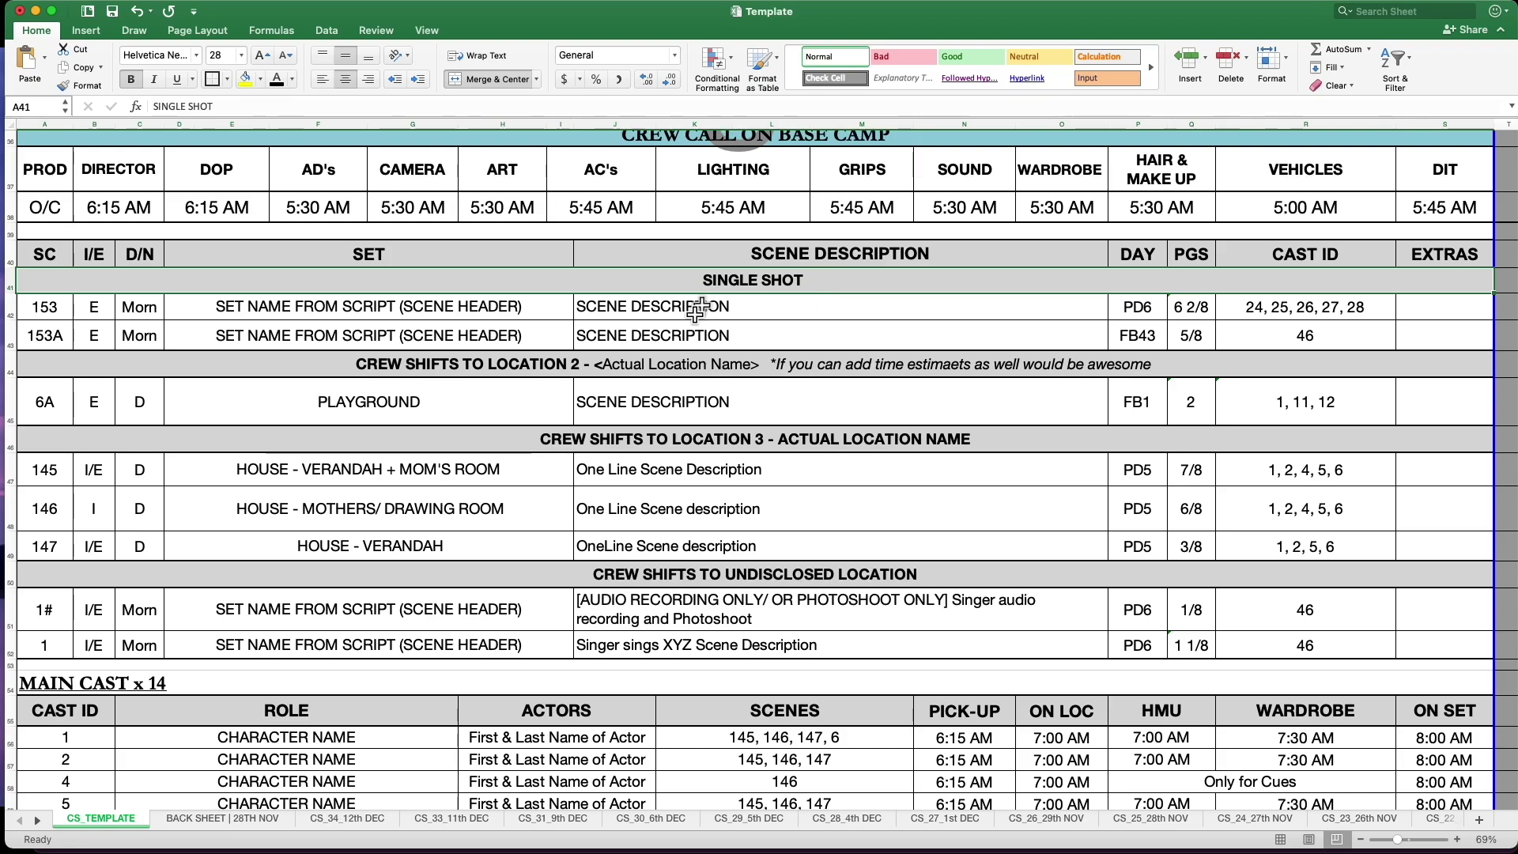
pyautogui.click(248, 338)
pyautogui.click(245, 362)
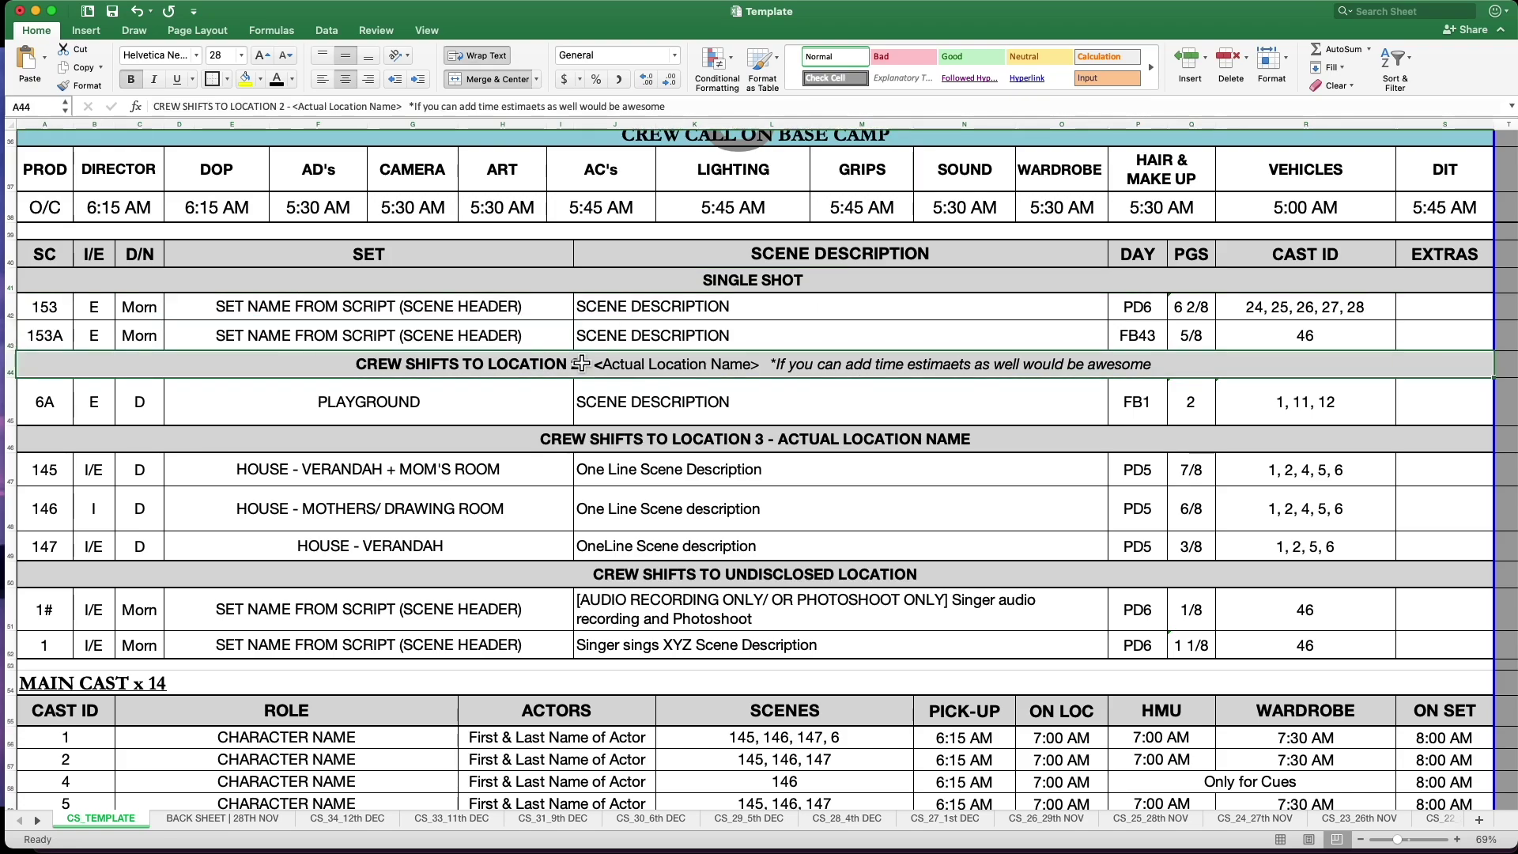
pyautogui.doubleClick(611, 365)
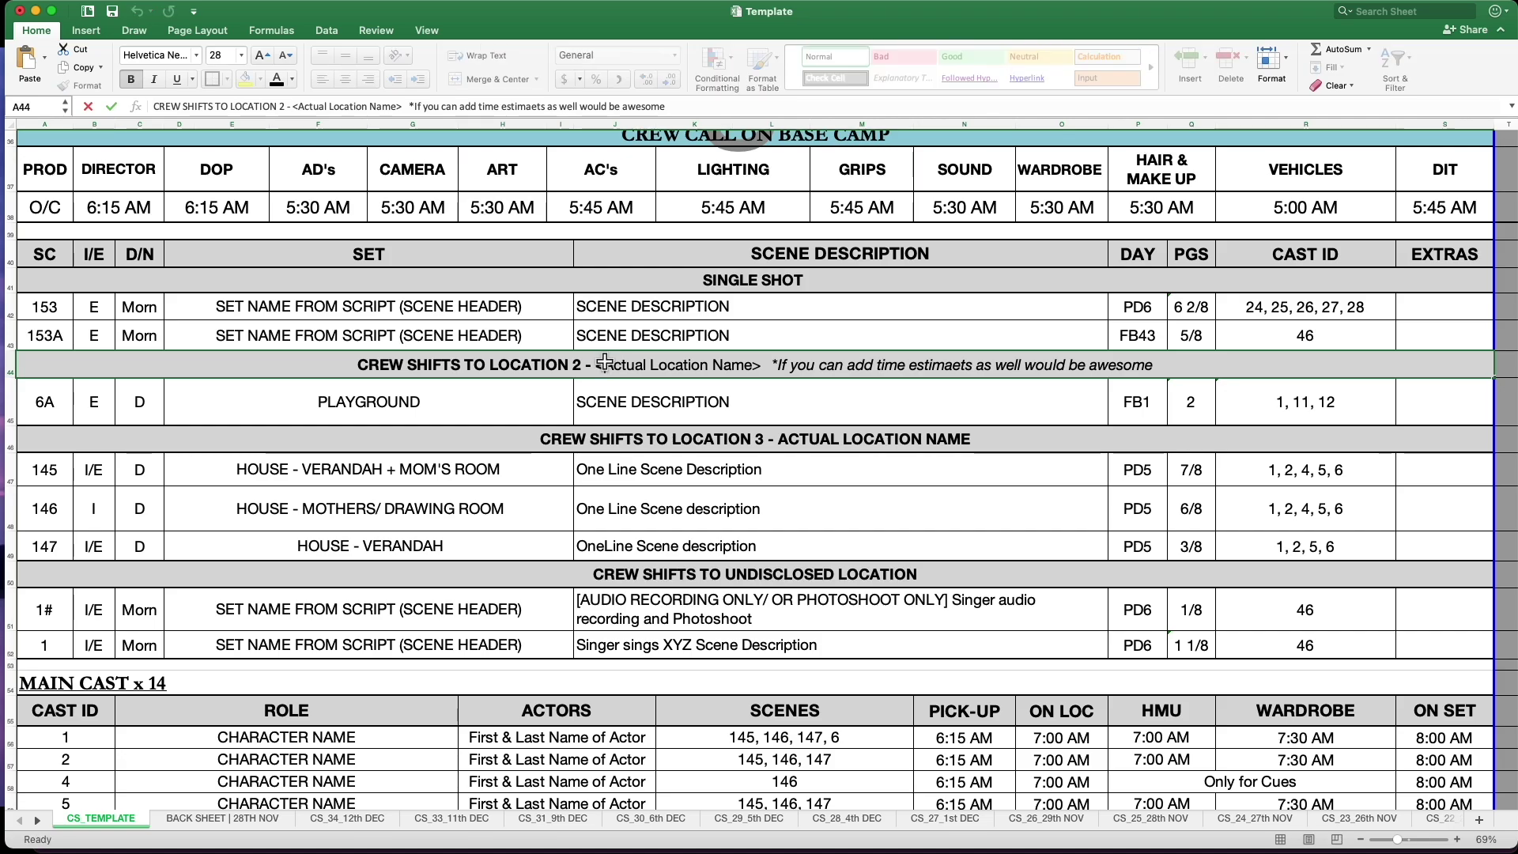
pyautogui.press('Escape')
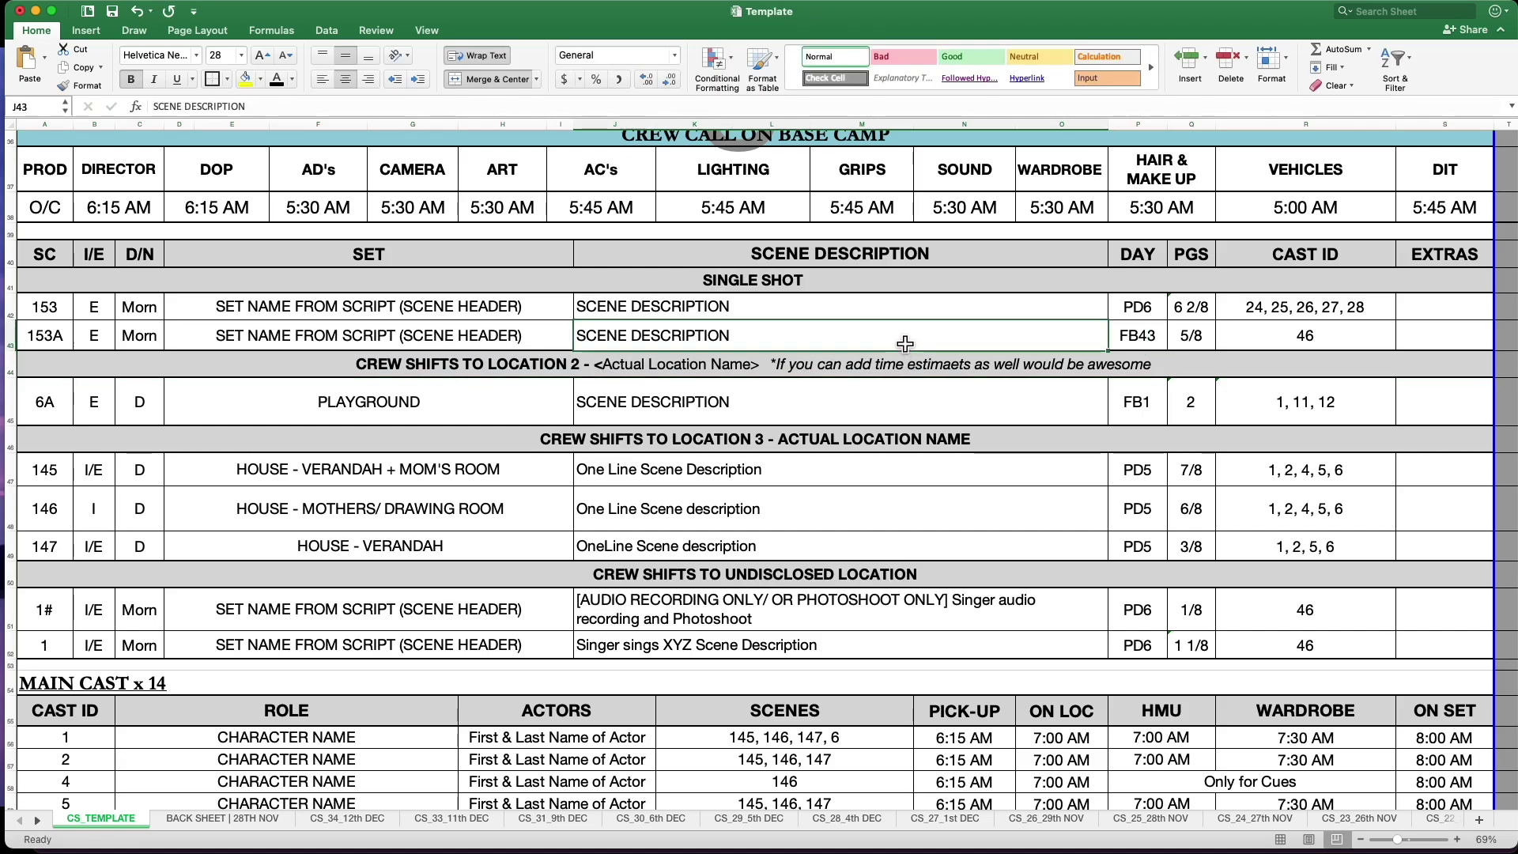
pyautogui.moveTo(791, 307); pyautogui.dragTo(448, 330)
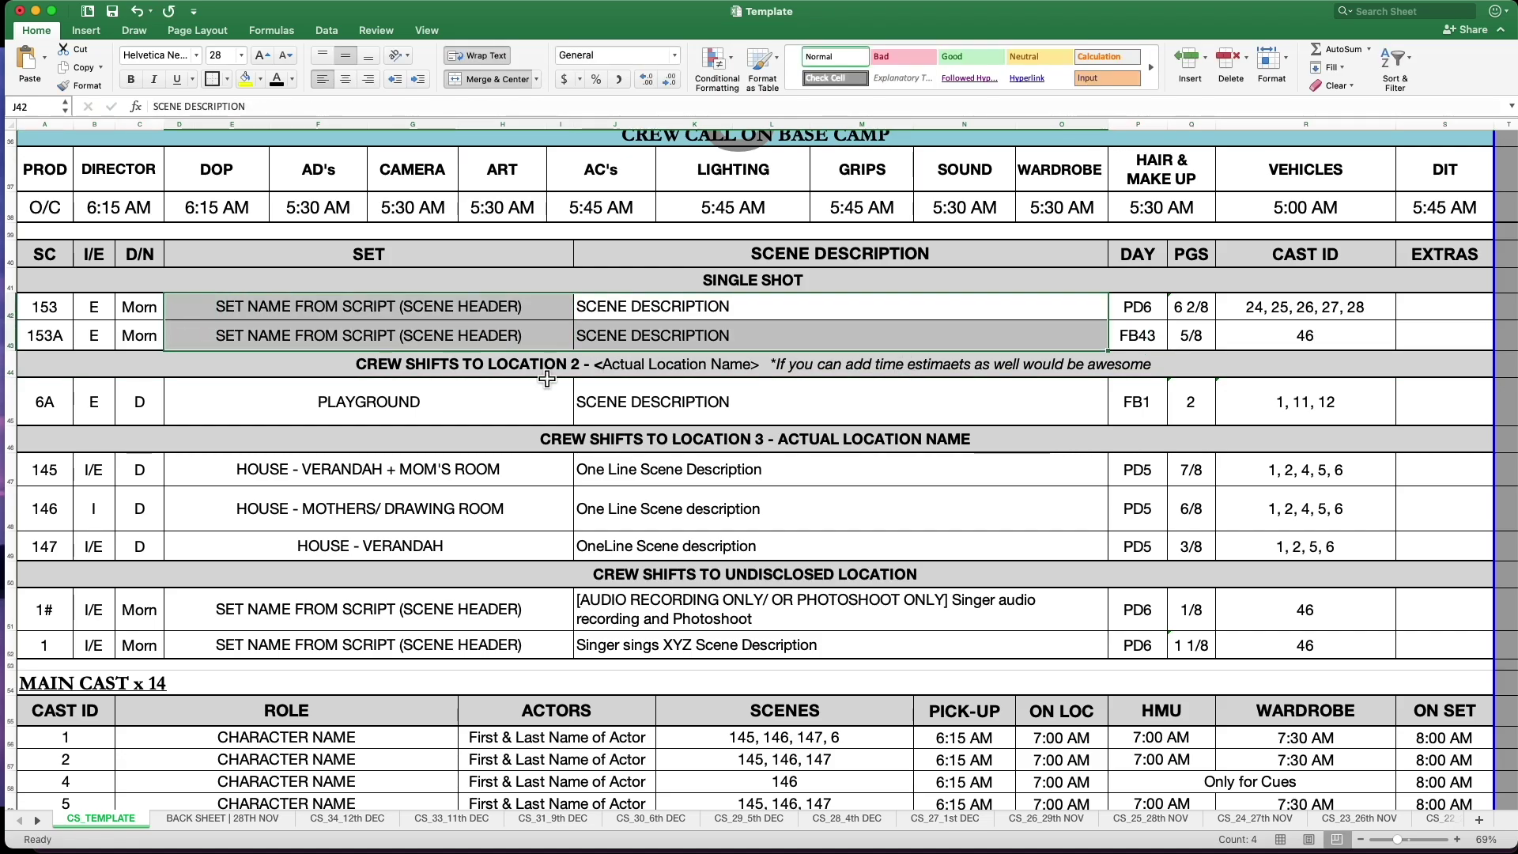
# Correct the misspelled word in the CREW SHIFTS TO LOCATION 2 note to "estimates".
pyautogui.click(332, 365)
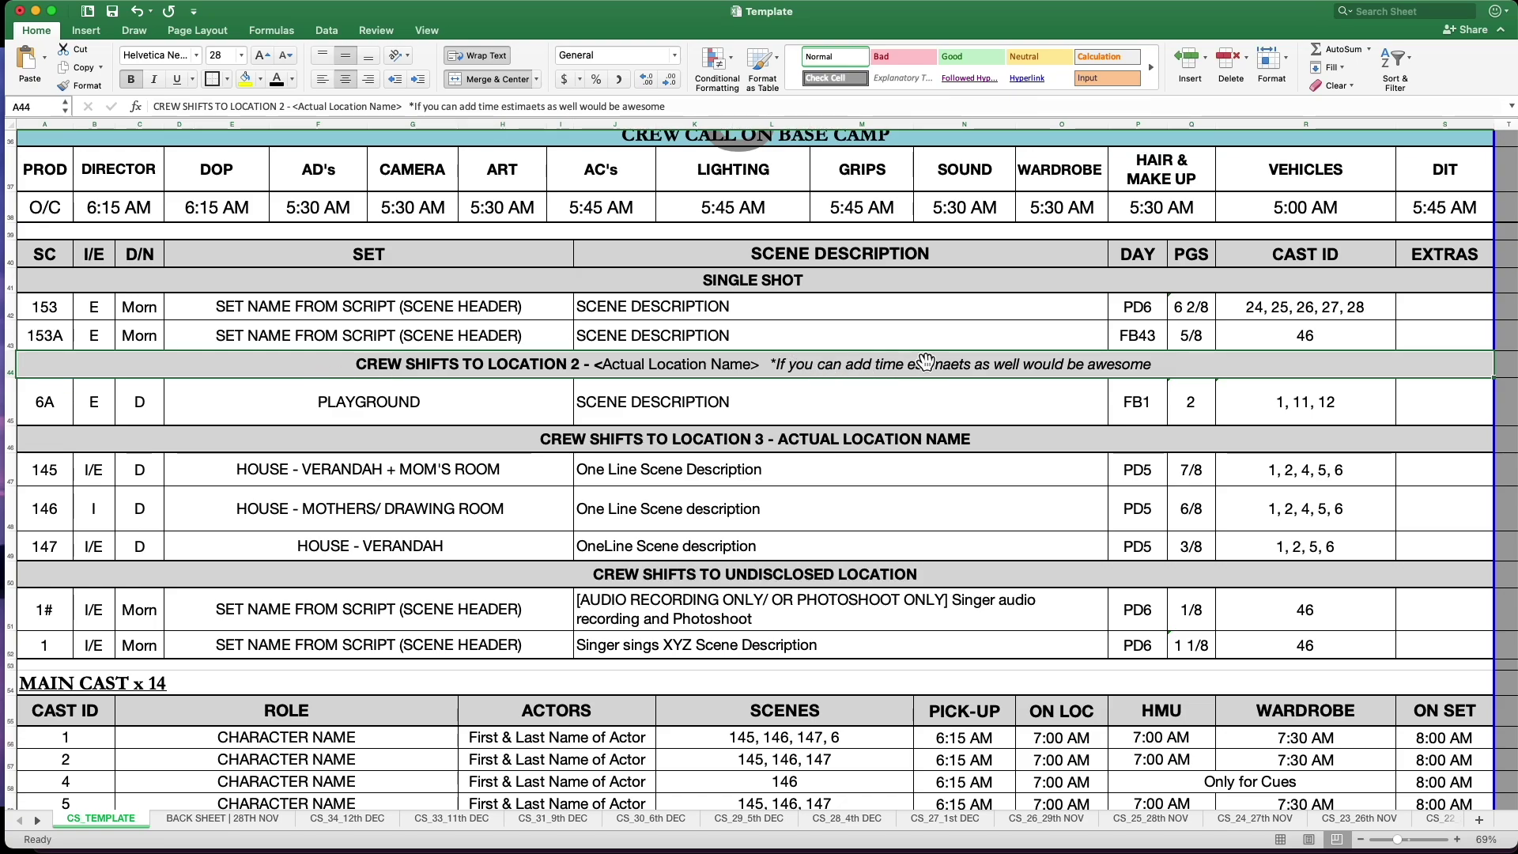
pyautogui.doubleClick(958, 366)
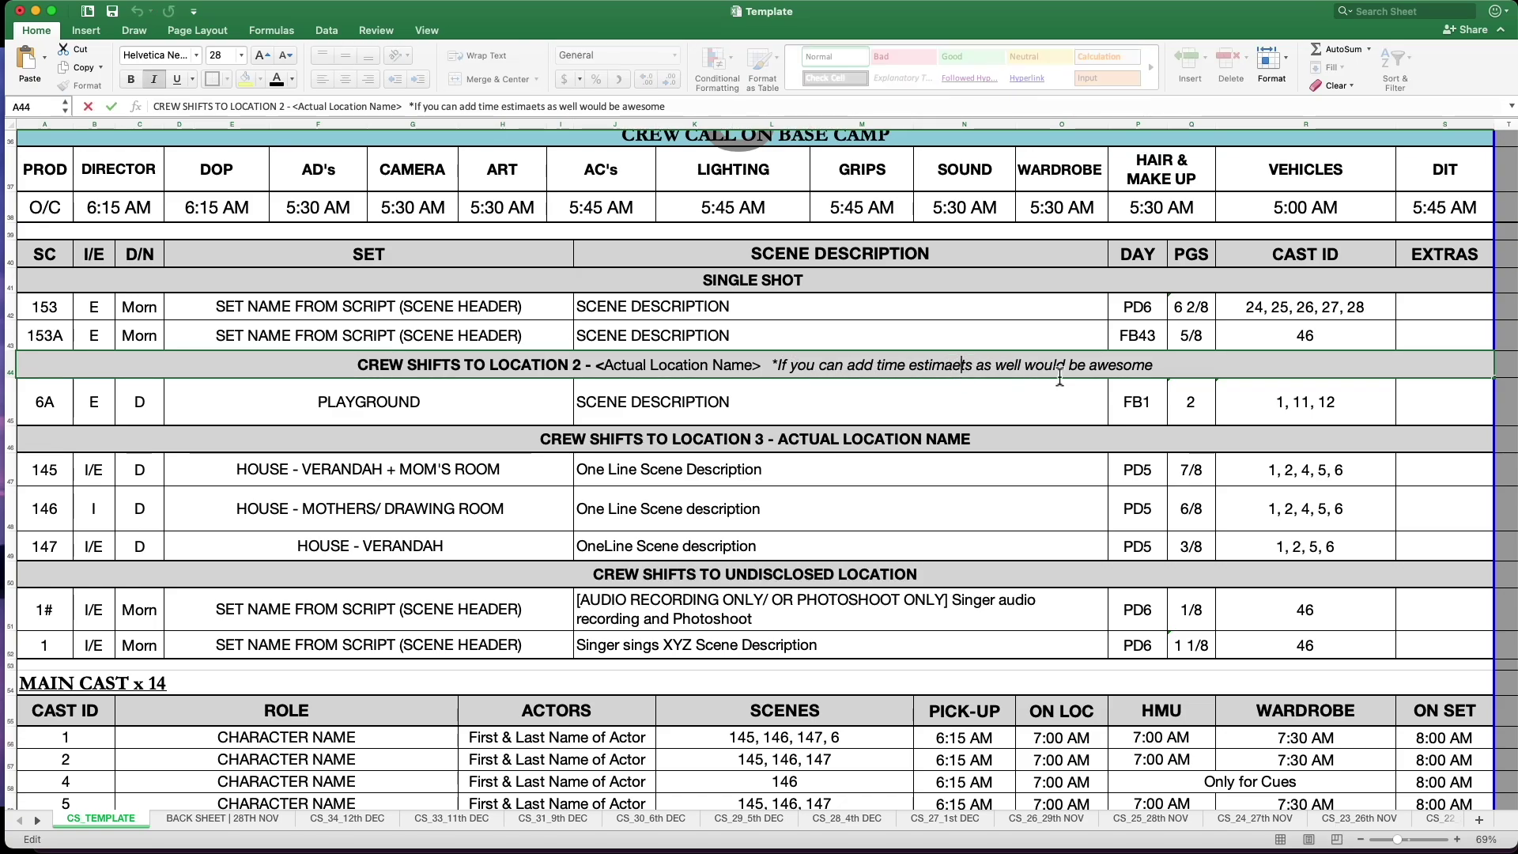
pyautogui.press('BackSpace')
pyautogui.press('Right')
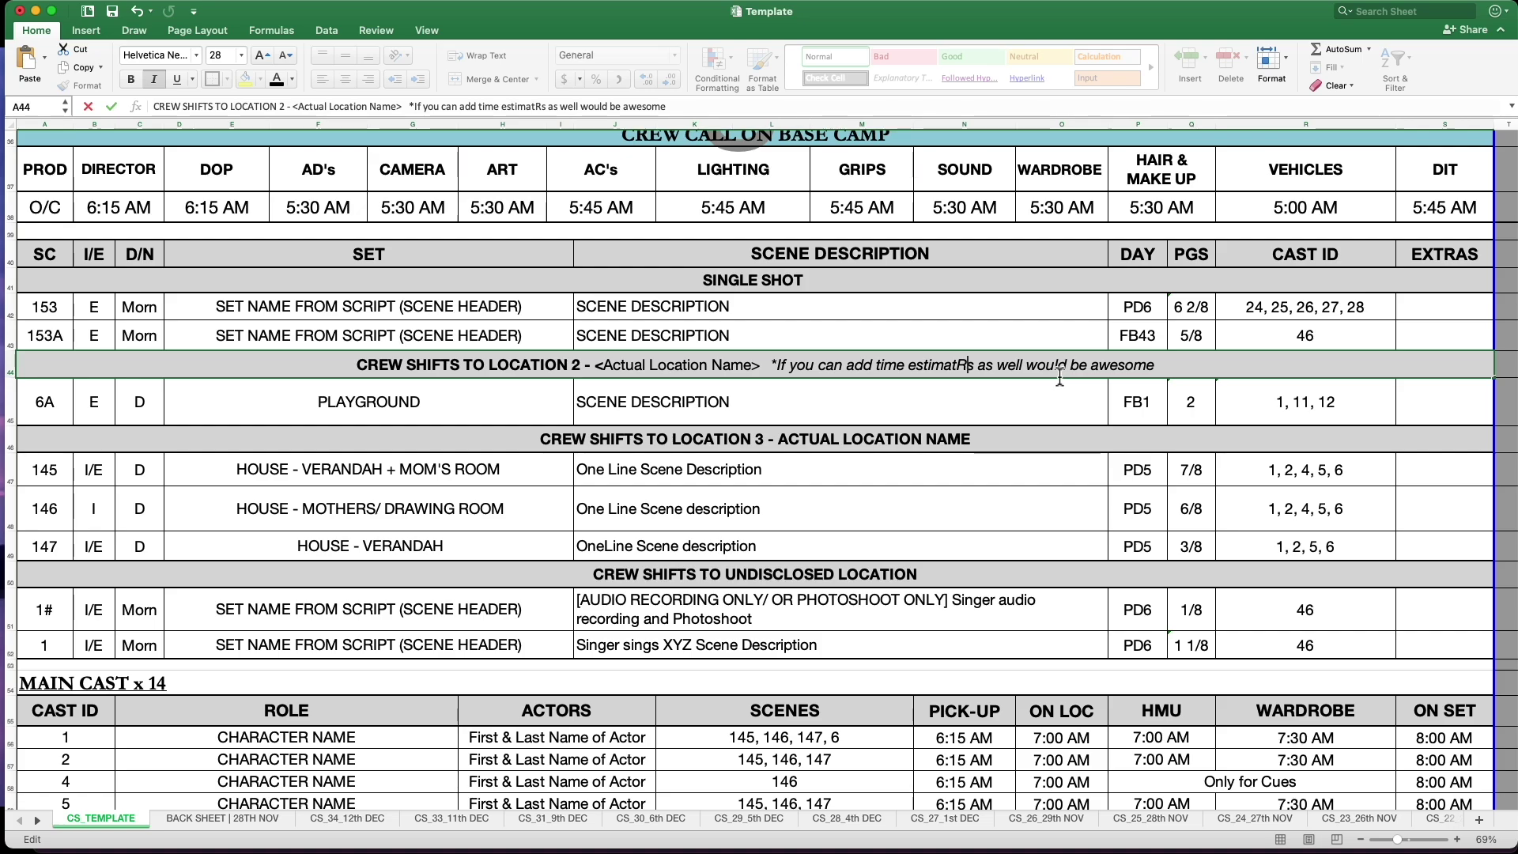
pyautogui.write('e')
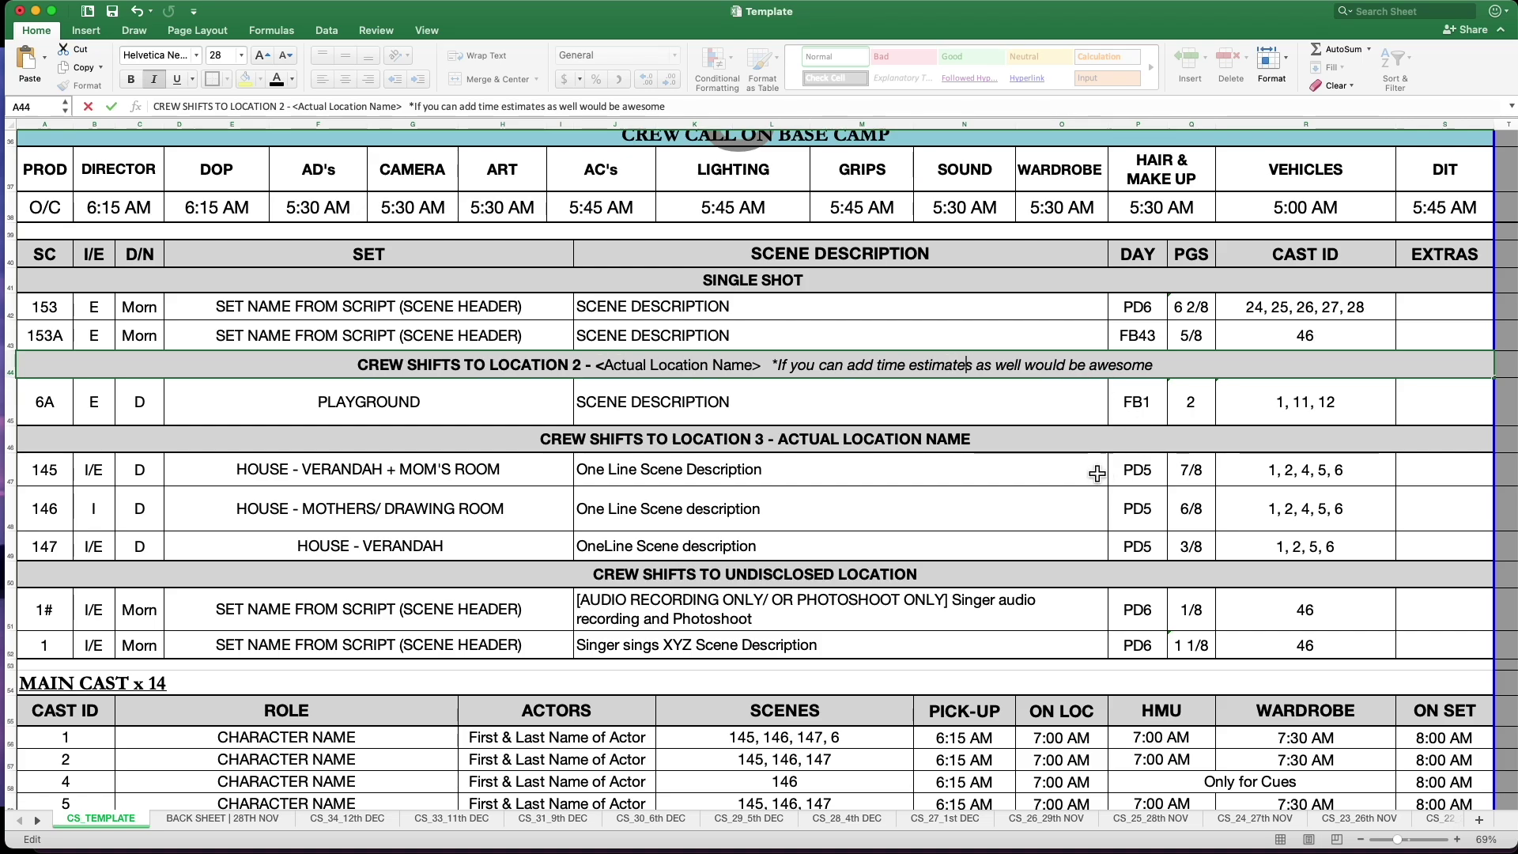
pyautogui.click(1049, 419)
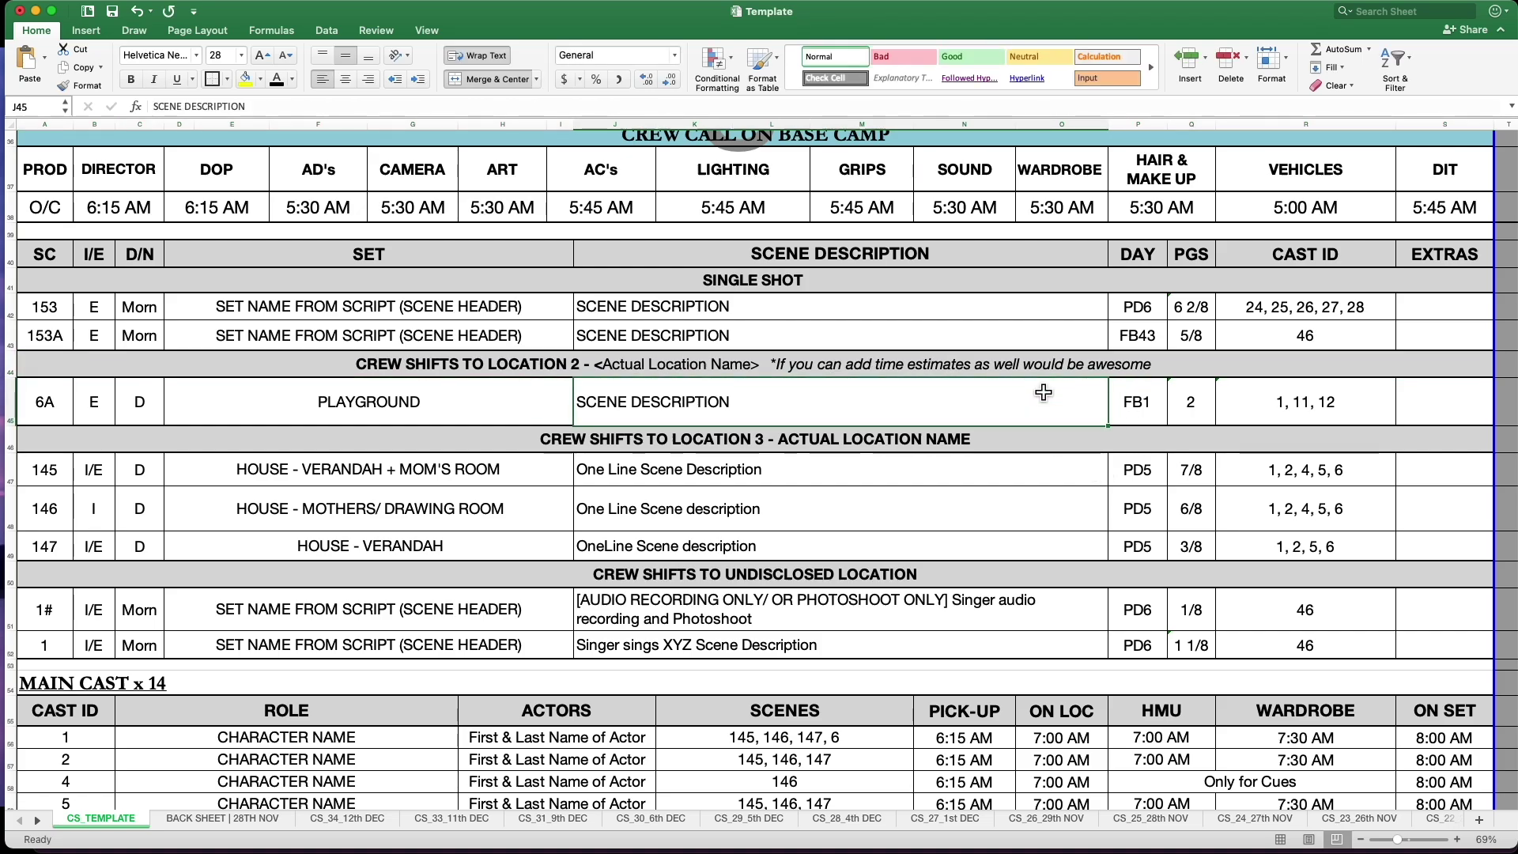
# Review the scene 6A row under the location 2 heading, from its scene number across to its scene description.
pyautogui.click(959, 371)
pyautogui.click(962, 386)
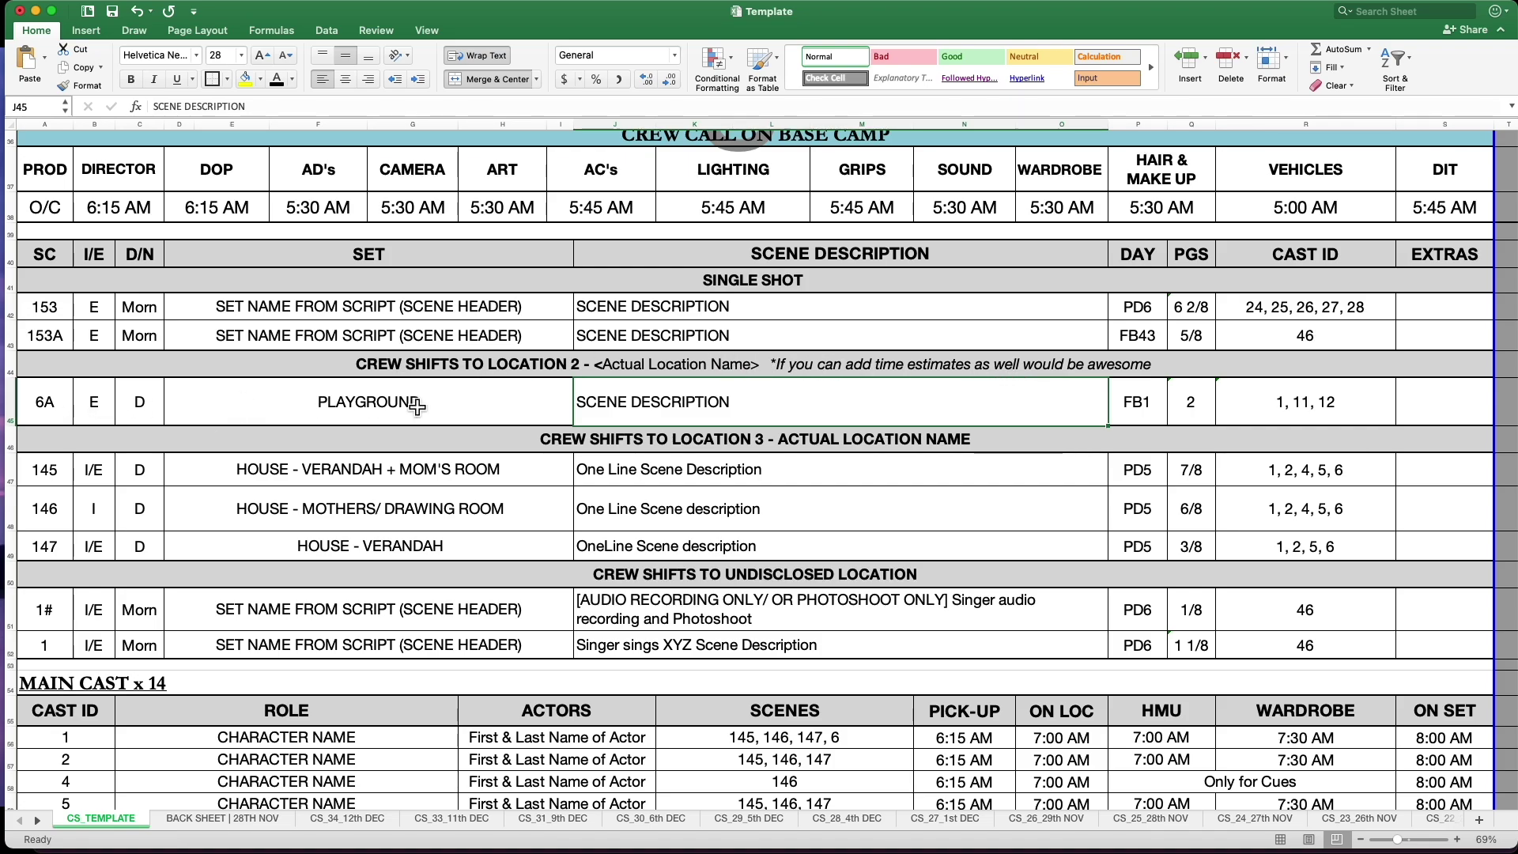
pyautogui.click(67, 406)
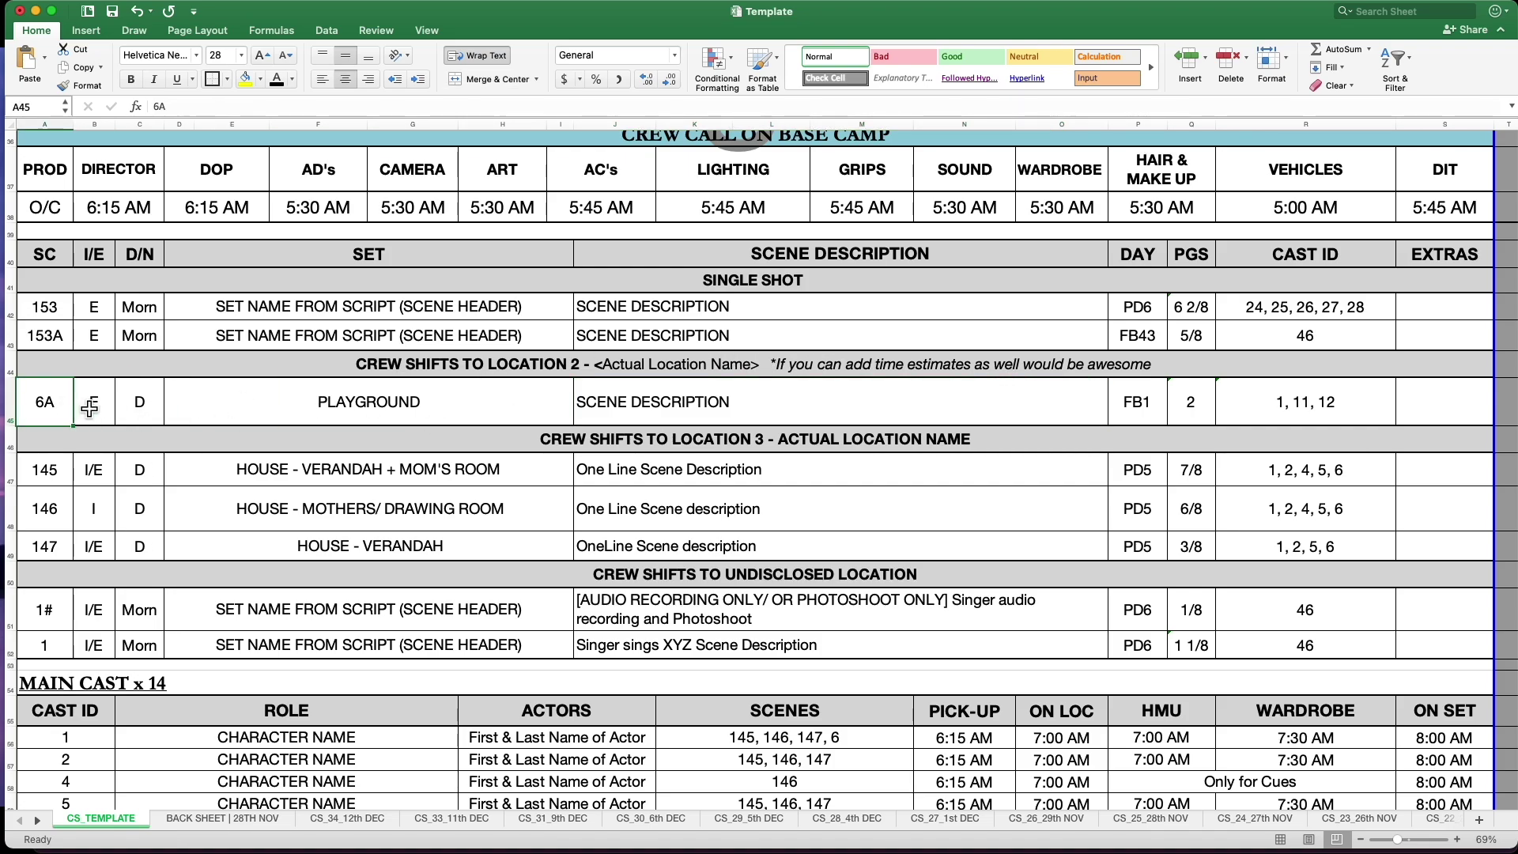
pyautogui.press('Right')
pyautogui.press('Right')
pyautogui.press('Right')
pyautogui.press('Right')
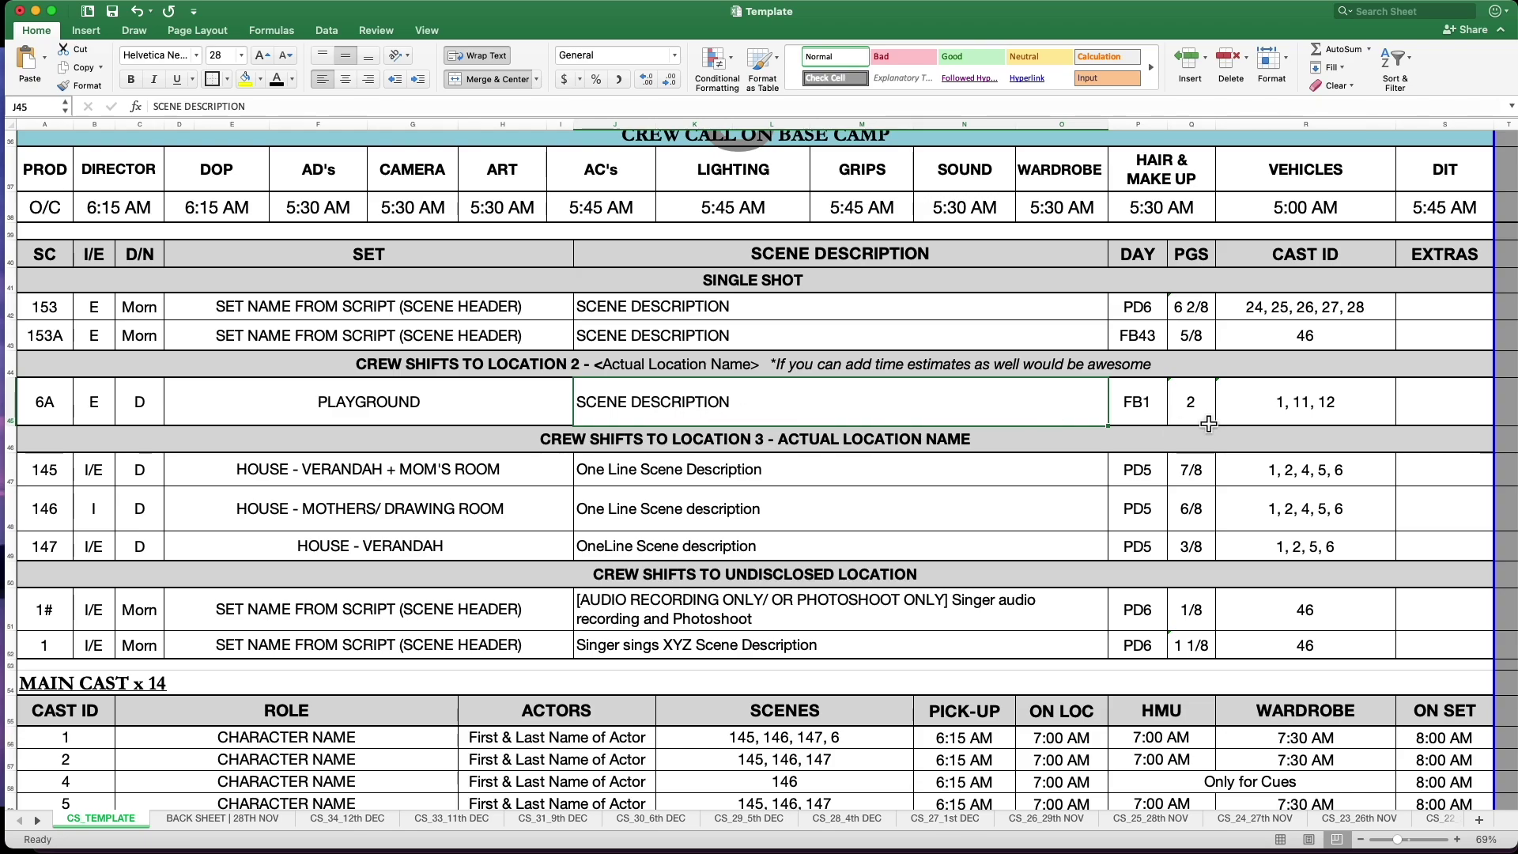
# Examine the CREW SHIFTS TO LOCATION 3 heading, the house sets of scenes 145 to 147, and the CREW SHIFTS TO UNDISCLOSED LOCATION heading.
pyautogui.scroll(-3, 999, 468)
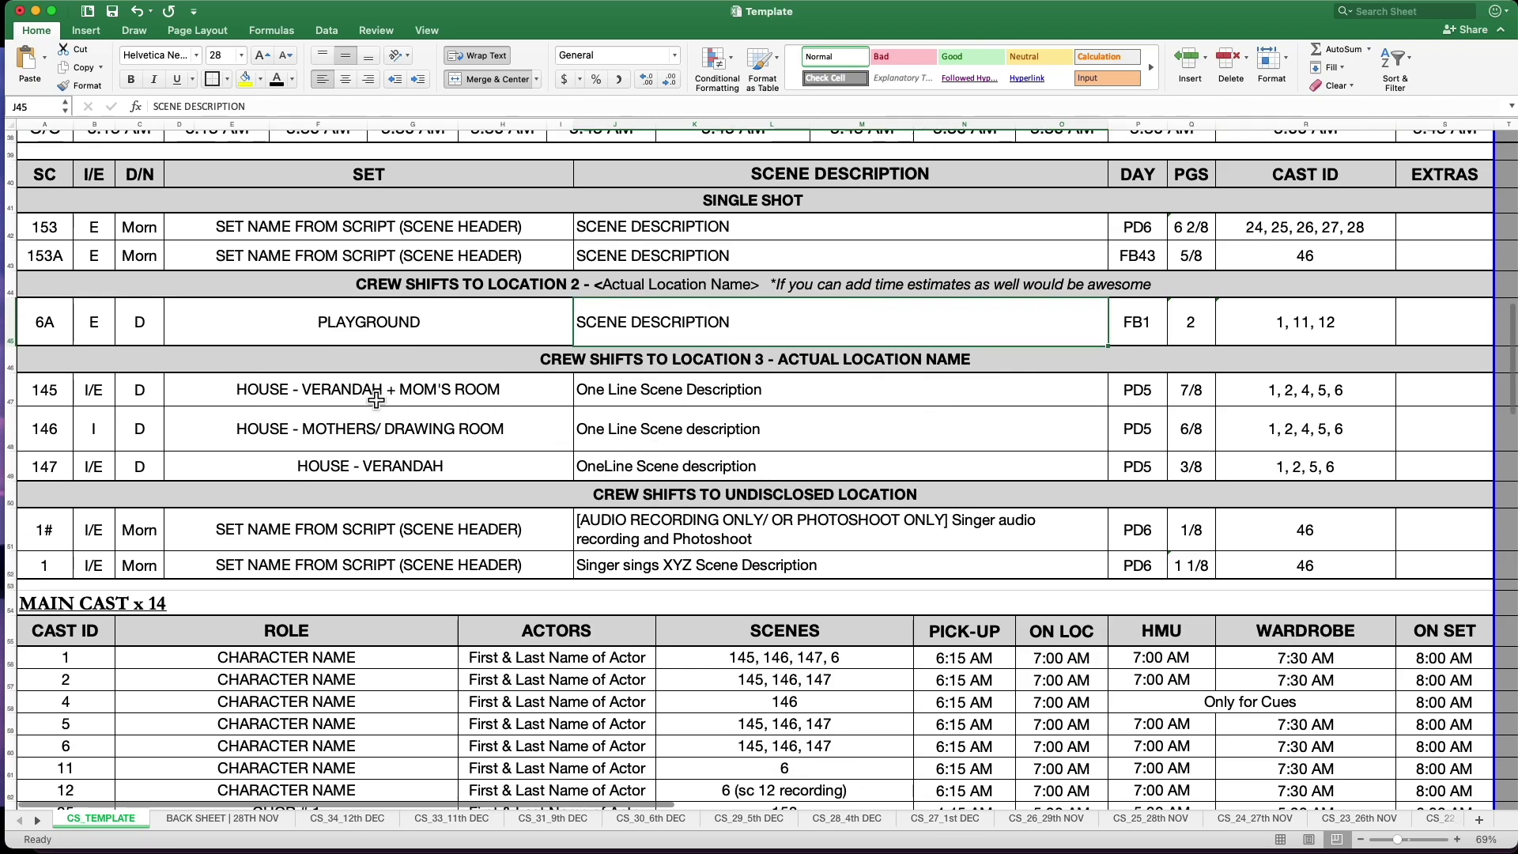
pyautogui.scroll(-1, 376, 401)
pyautogui.click(726, 358)
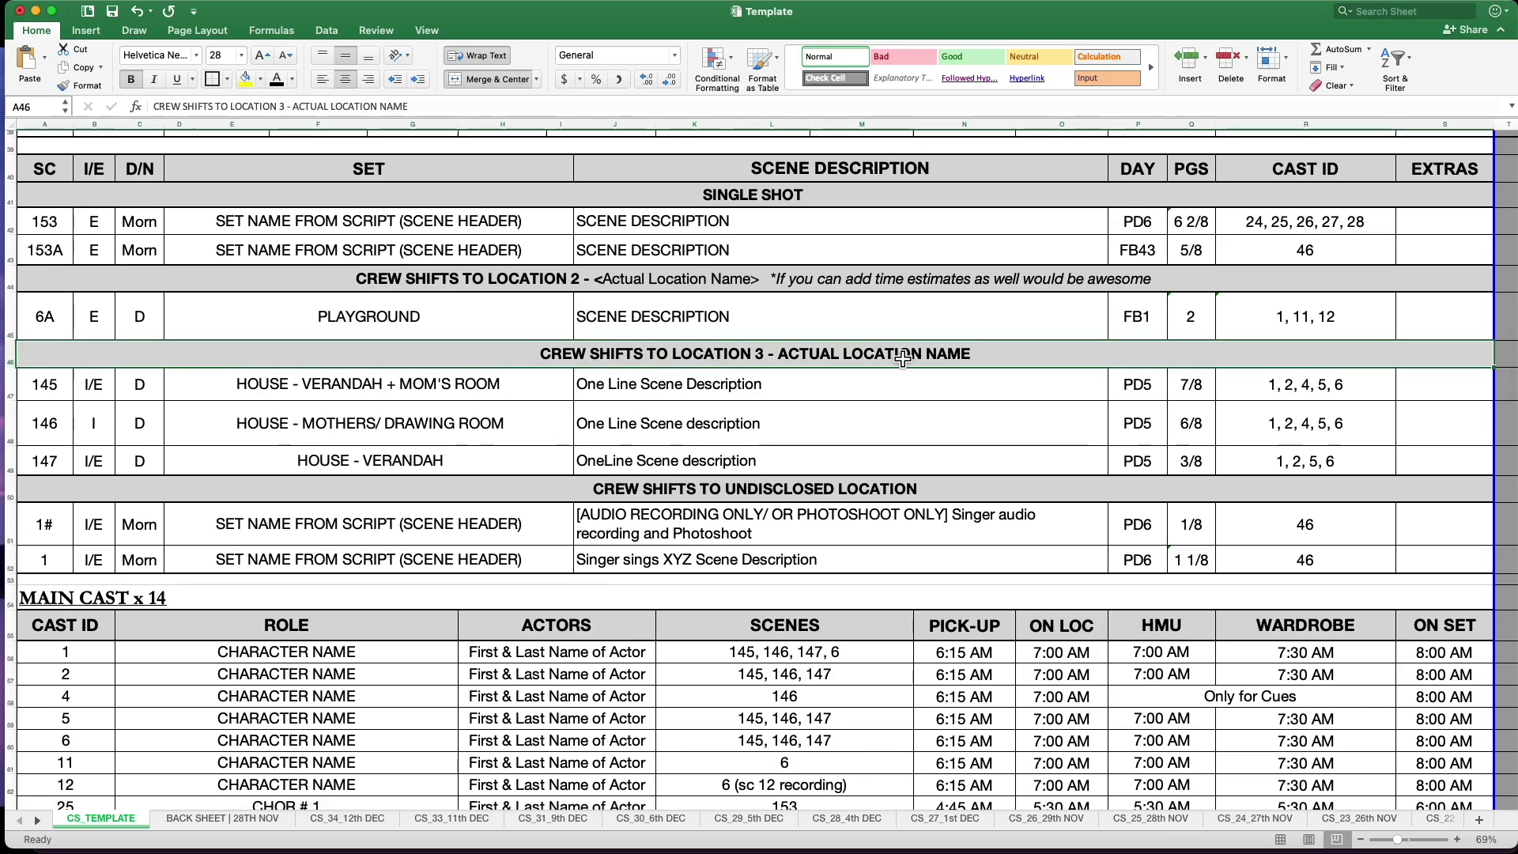
pyautogui.doubleClick(1020, 355)
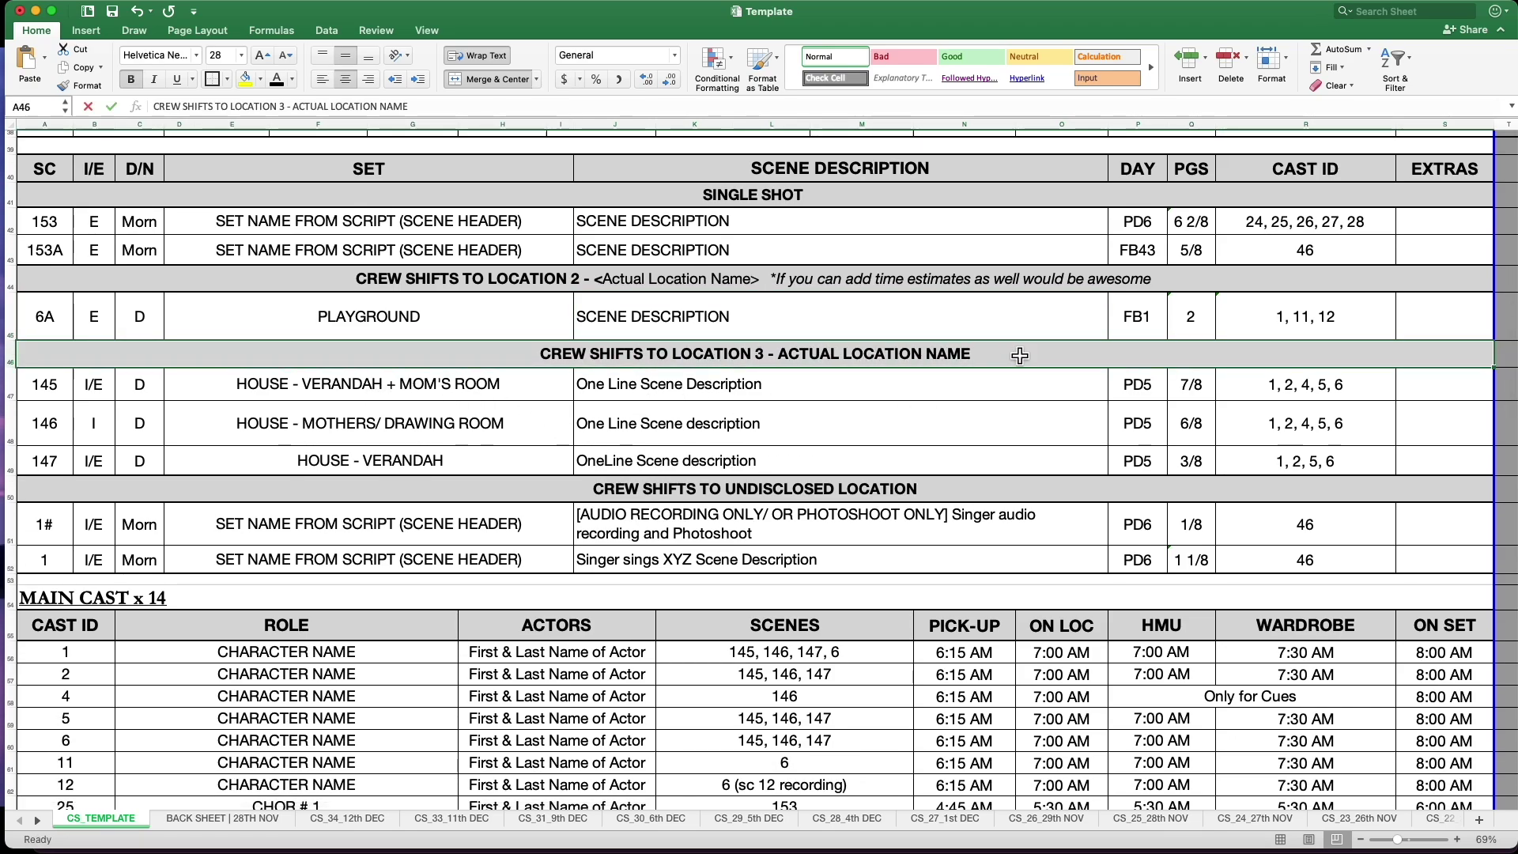
pyautogui.click(182, 391)
pyautogui.click(259, 433)
pyautogui.moveTo(314, 395); pyautogui.dragTo(317, 453)
pyautogui.click(348, 427)
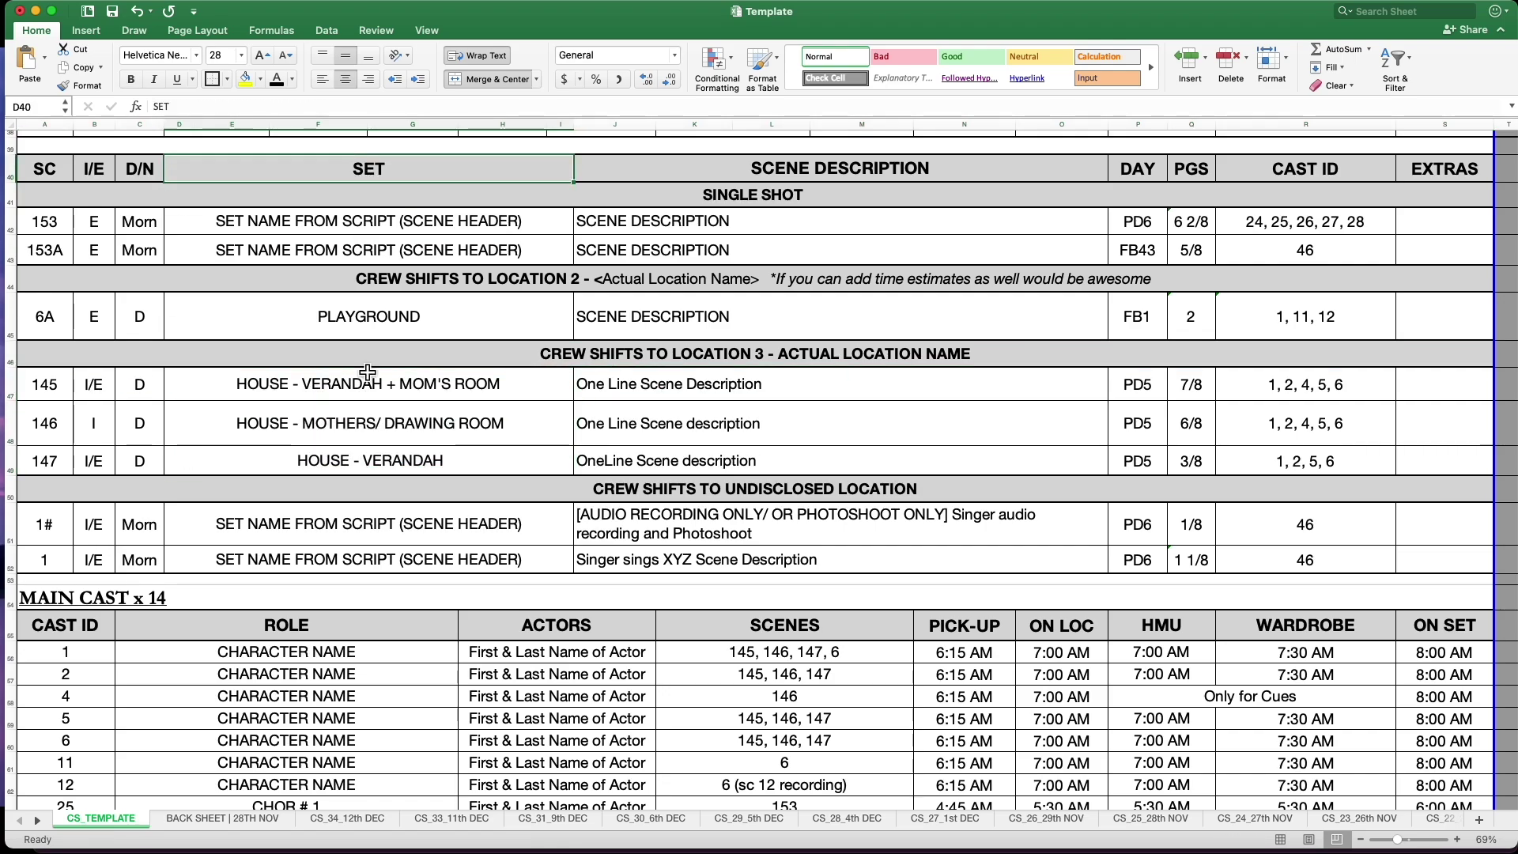
pyautogui.click(600, 365)
pyautogui.scroll(-1, 601, 368)
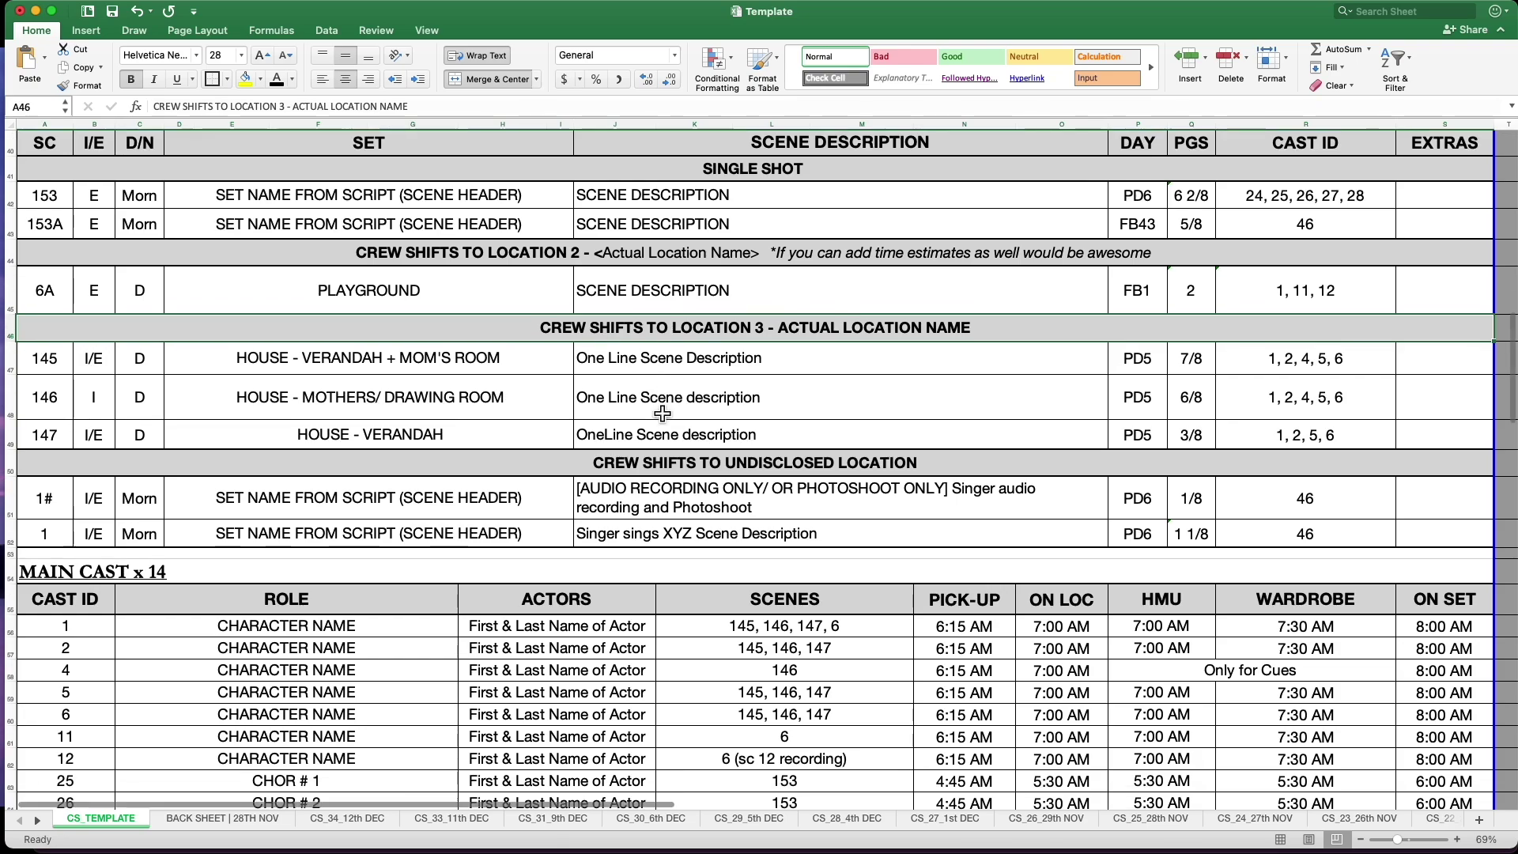
pyautogui.click(652, 467)
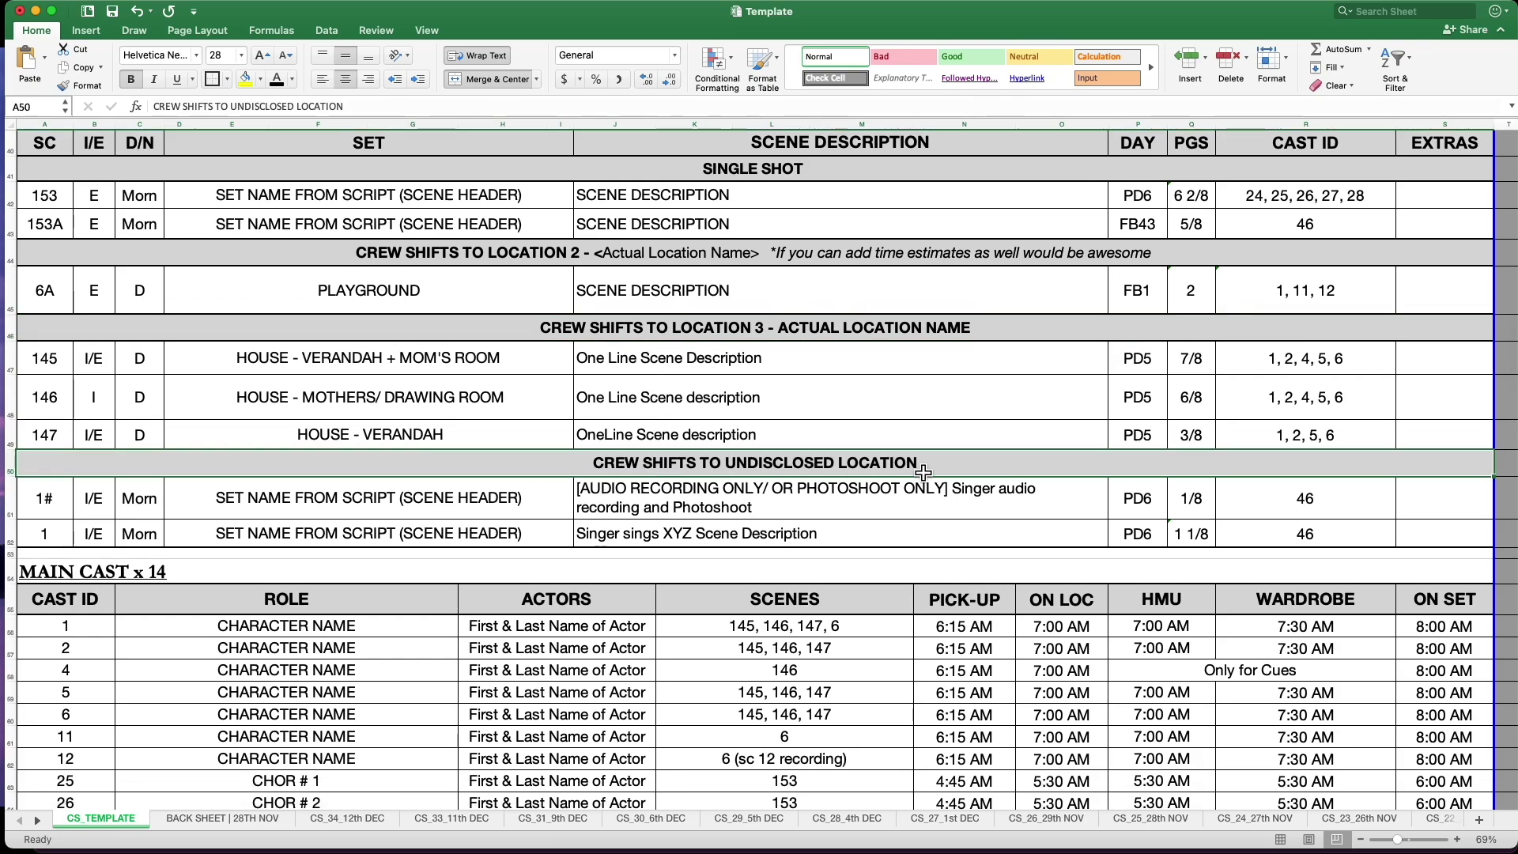
# Change the CREW SHIFTS TO UNDISCLOSED LOCATION heading to read CREW SHIFTS TO ACTUAL LOCATION.
pyautogui.doubleClick(769, 465)
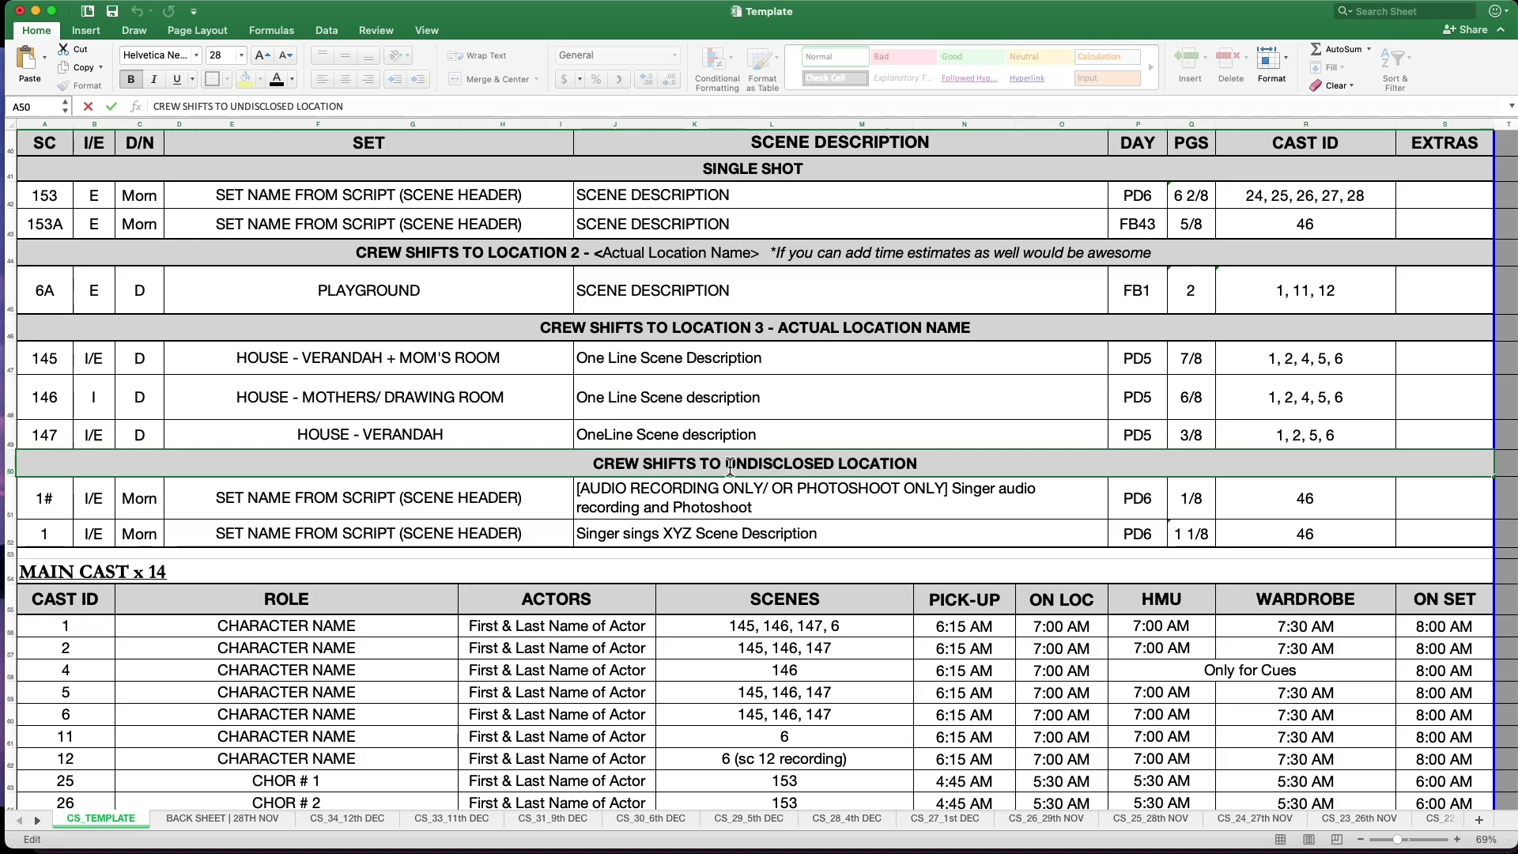
pyautogui.moveTo(725, 465); pyautogui.dragTo(885, 467)
pyautogui.write('actu')
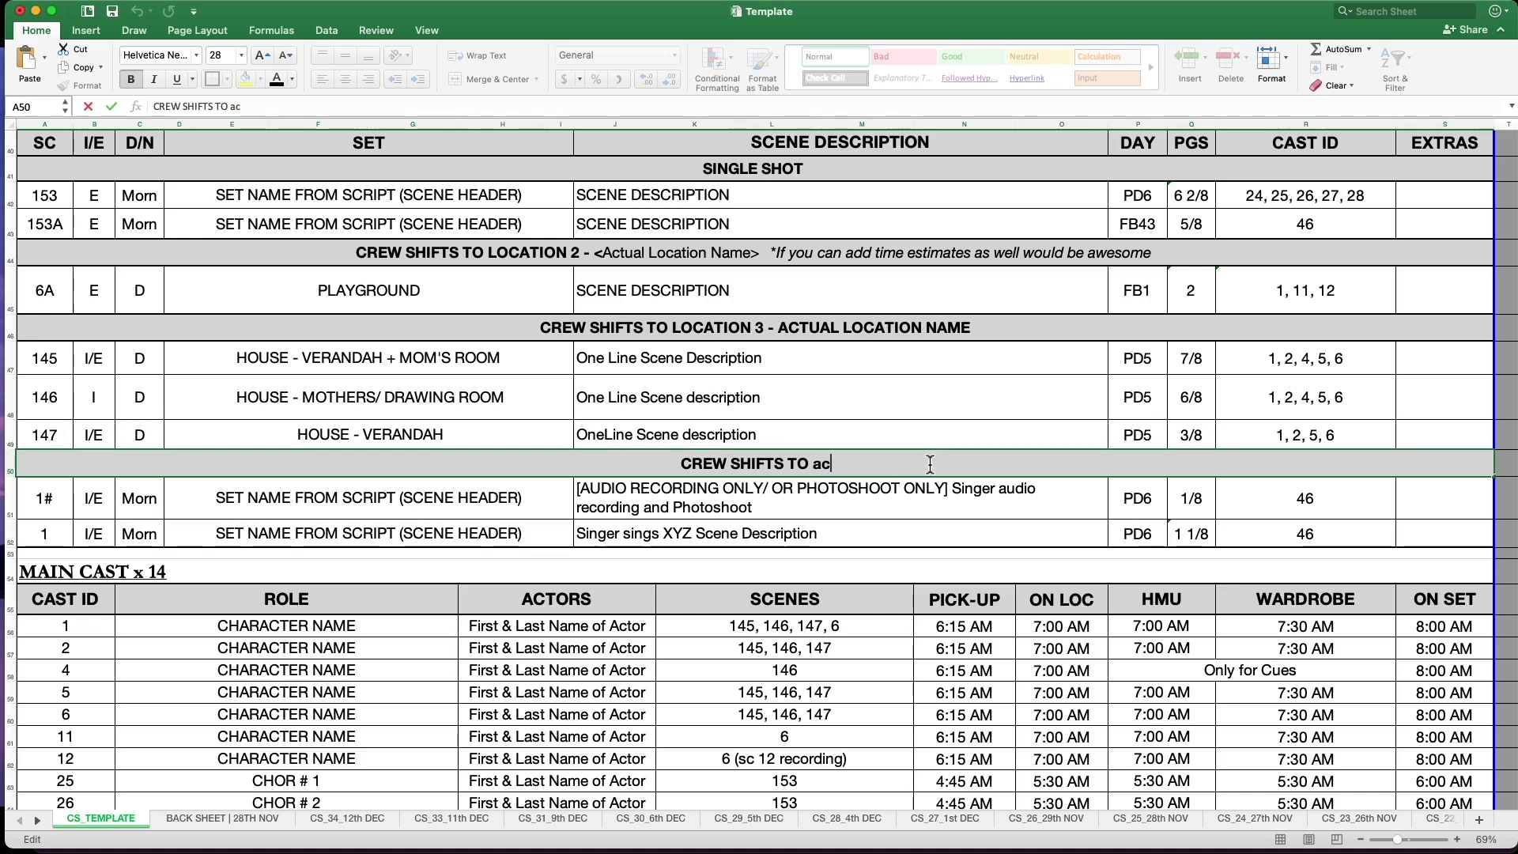
pyautogui.press('BackSpace')
pyautogui.press('BackSpace')
pyautogui.press('BackSpace')
pyautogui.press('BackSpace')
pyautogui.write('ACTUAL LOCATION')
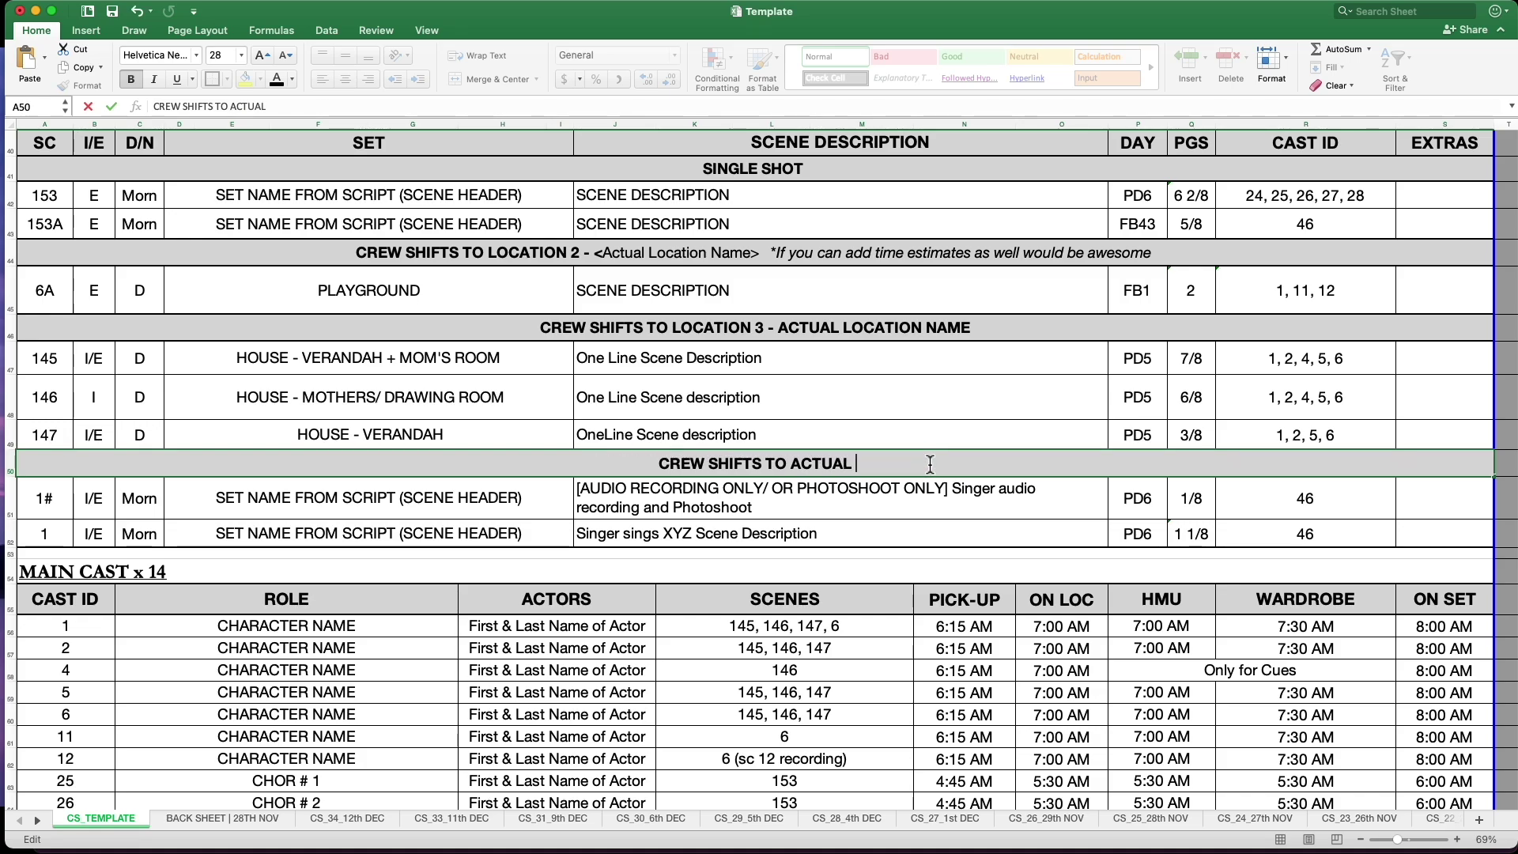
# Review the set, scene description, page count and cast ID entries of scenes 1# and 1 under the last crew shift heading.
pyautogui.click(456, 504)
pyautogui.click(673, 503)
pyautogui.scroll(-2, 691, 499)
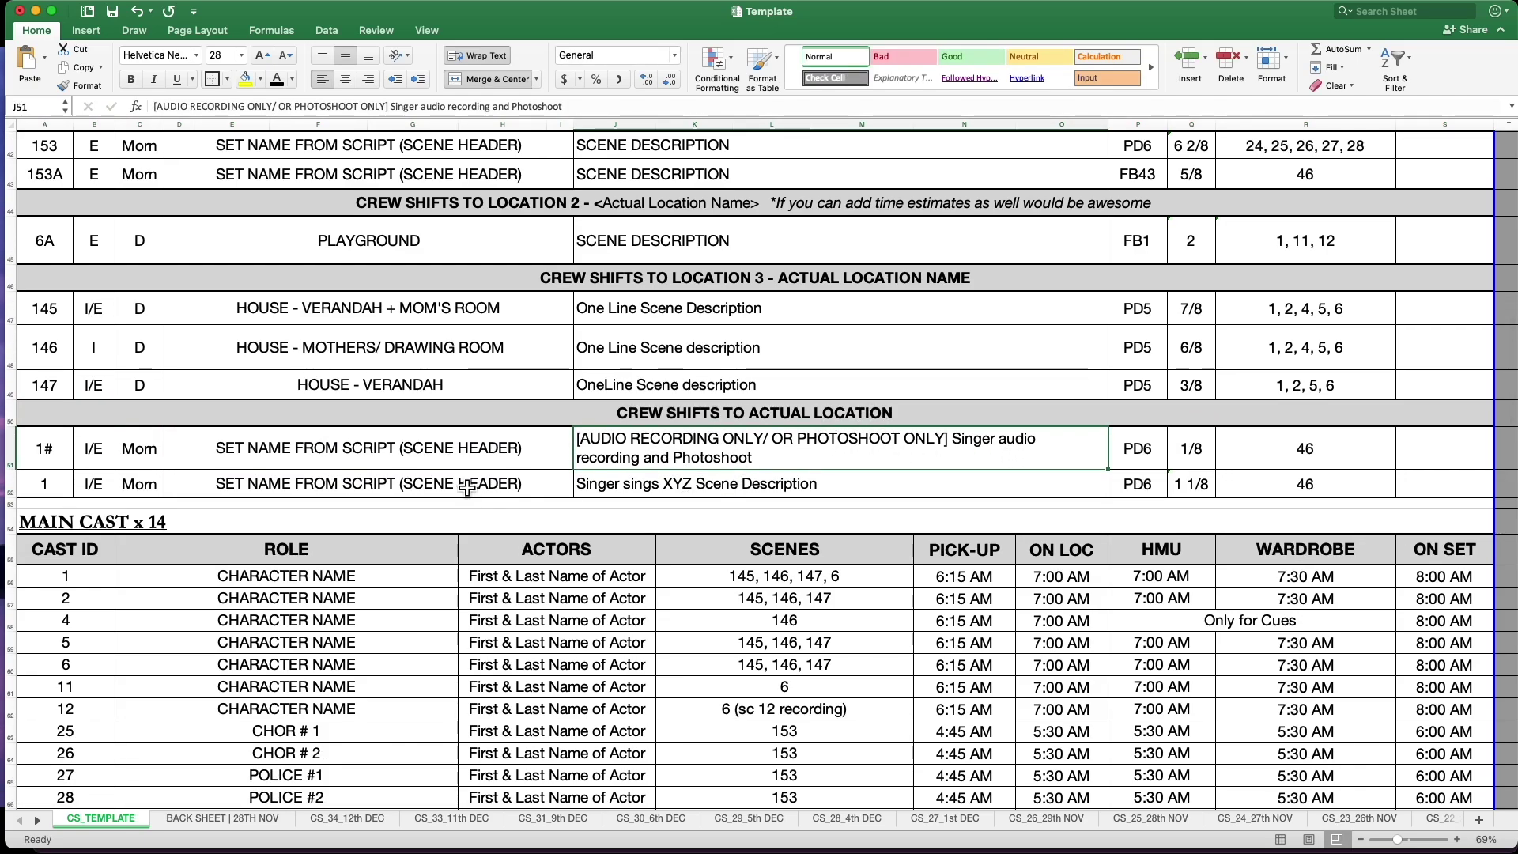
pyautogui.click(697, 495)
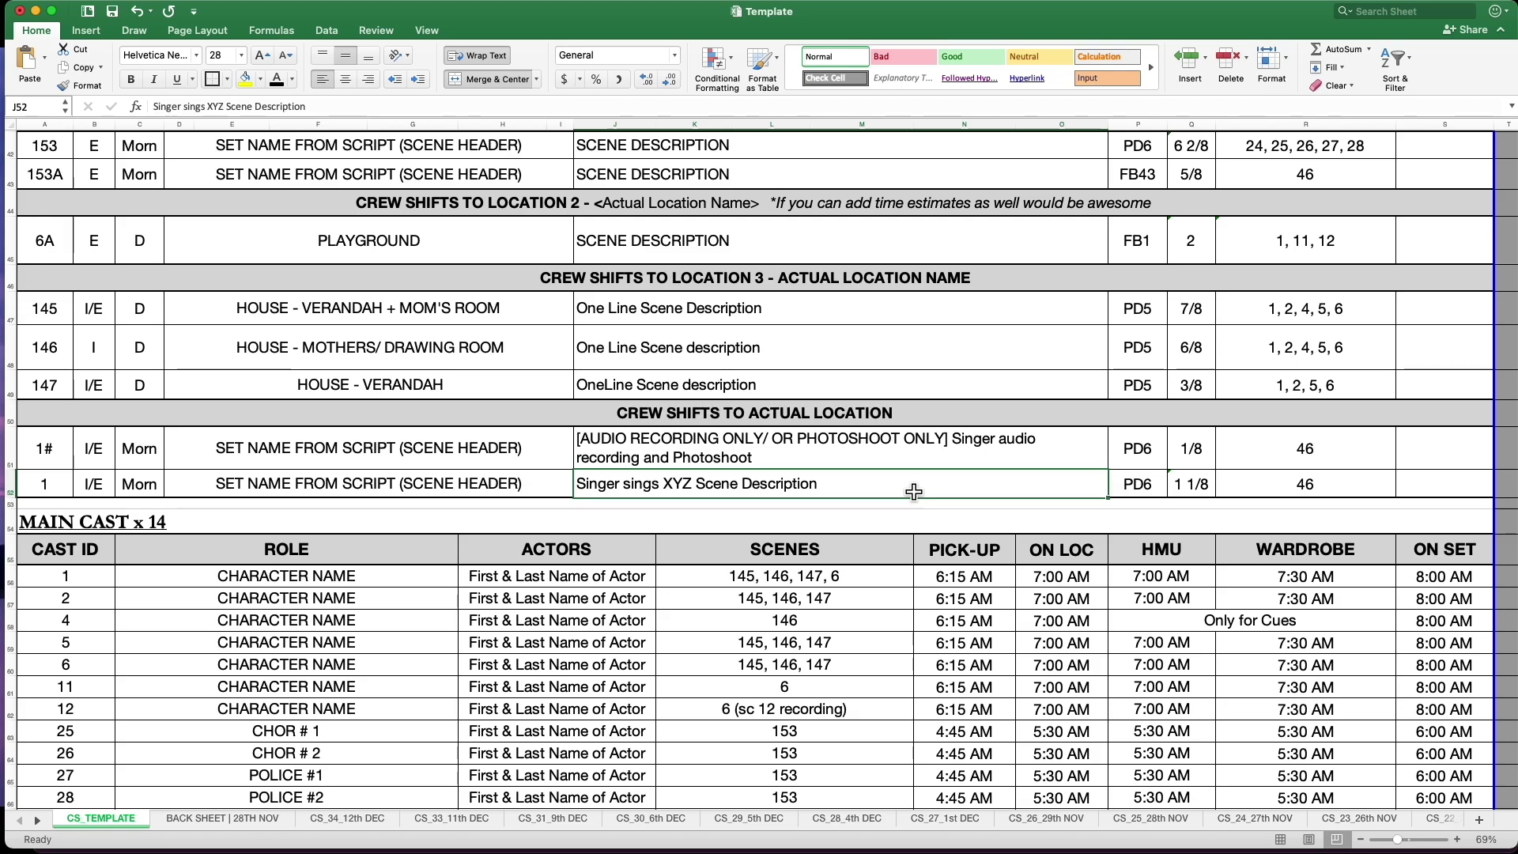
pyautogui.click(1357, 459)
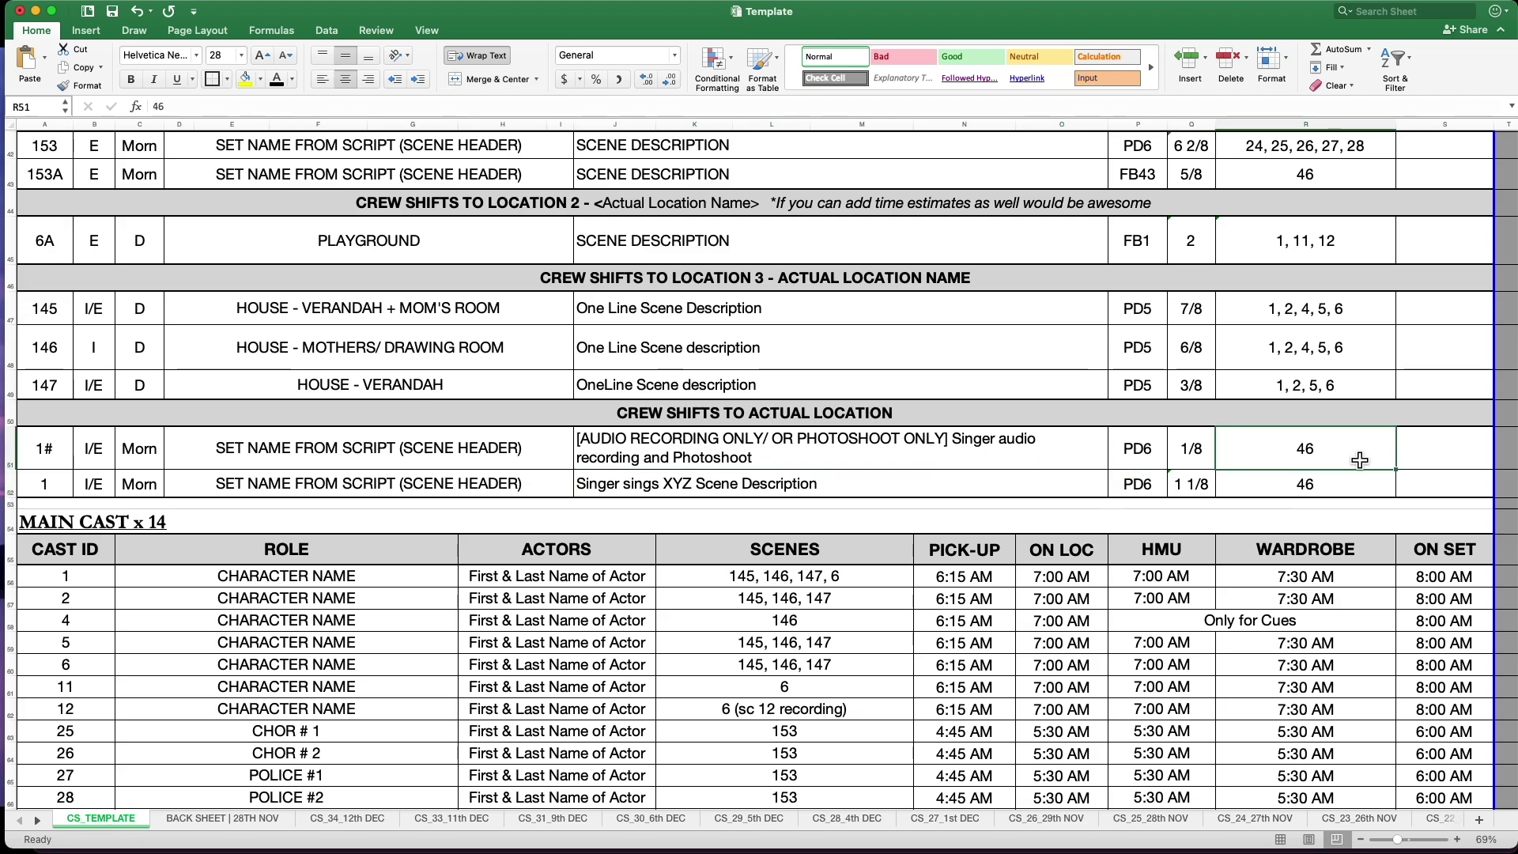
pyautogui.click(1189, 485)
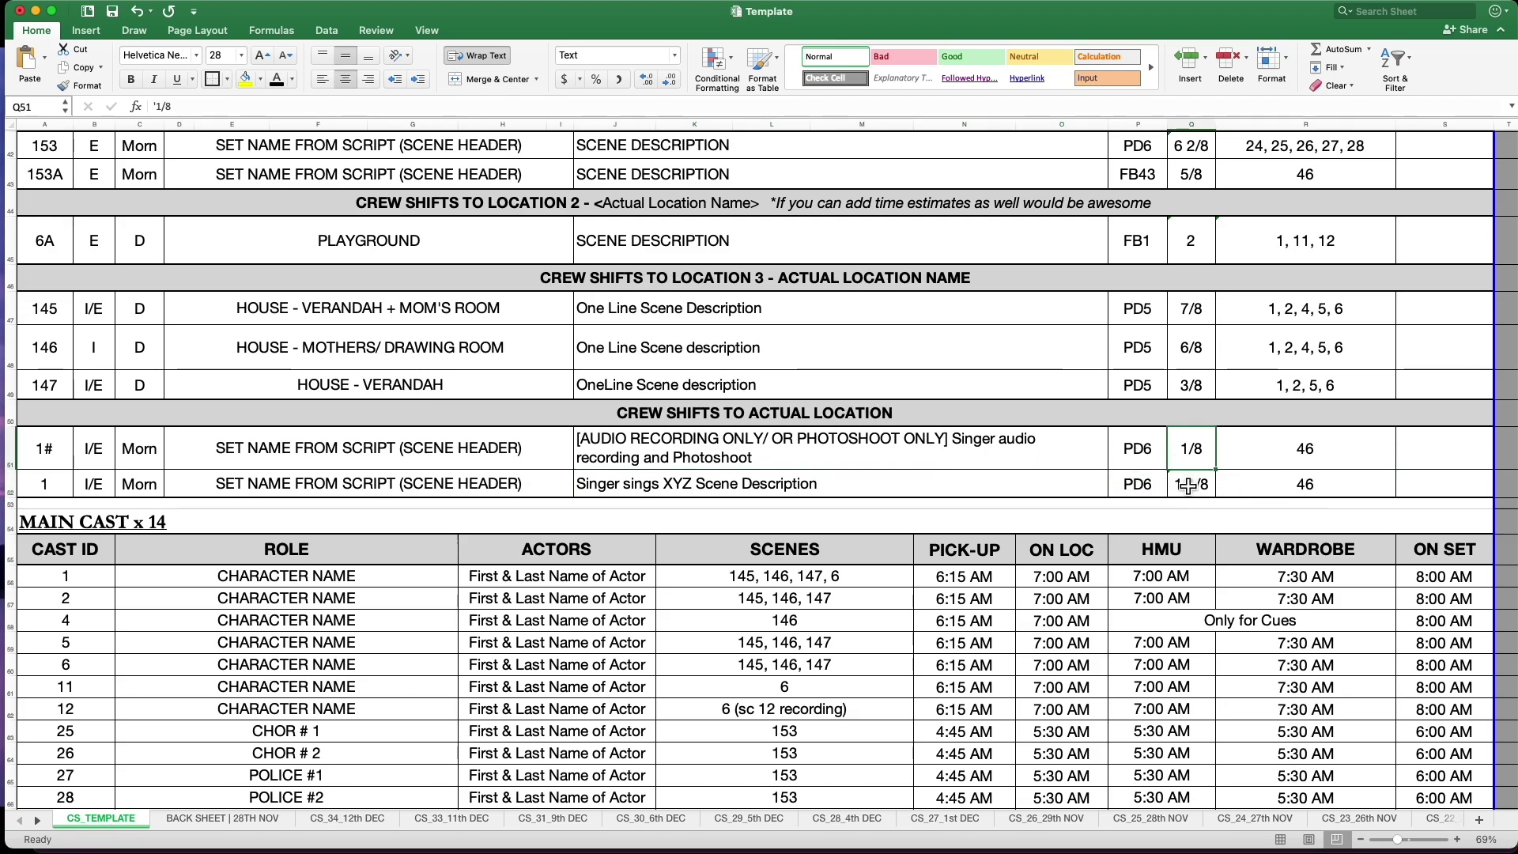
pyautogui.scroll(-3, 1189, 486)
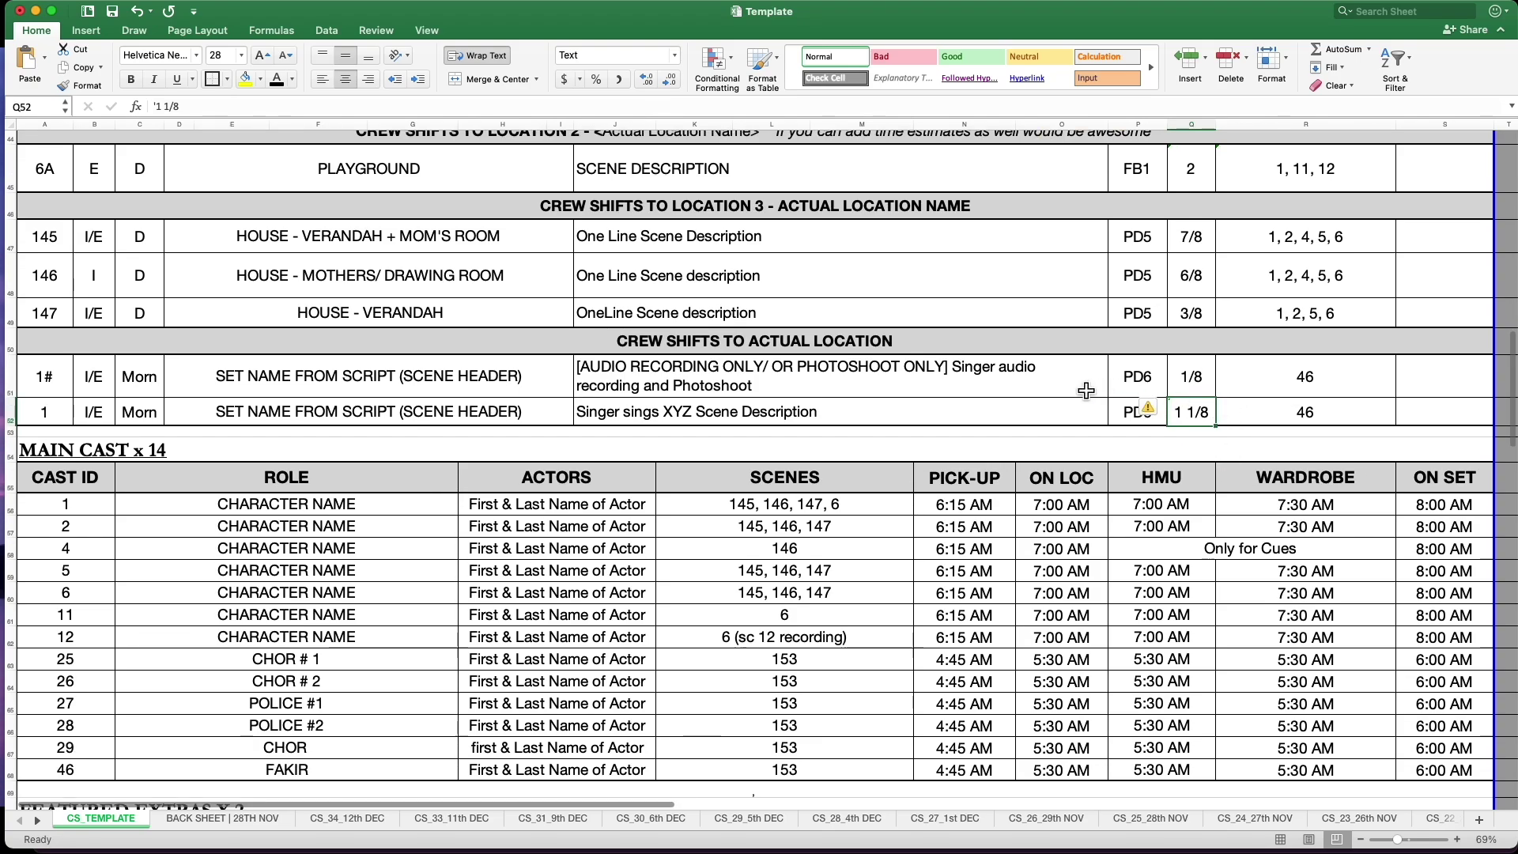
# Examine the MAIN CAST heading and the cast IDs listed beneath it.
pyautogui.scroll(-4, 785, 443)
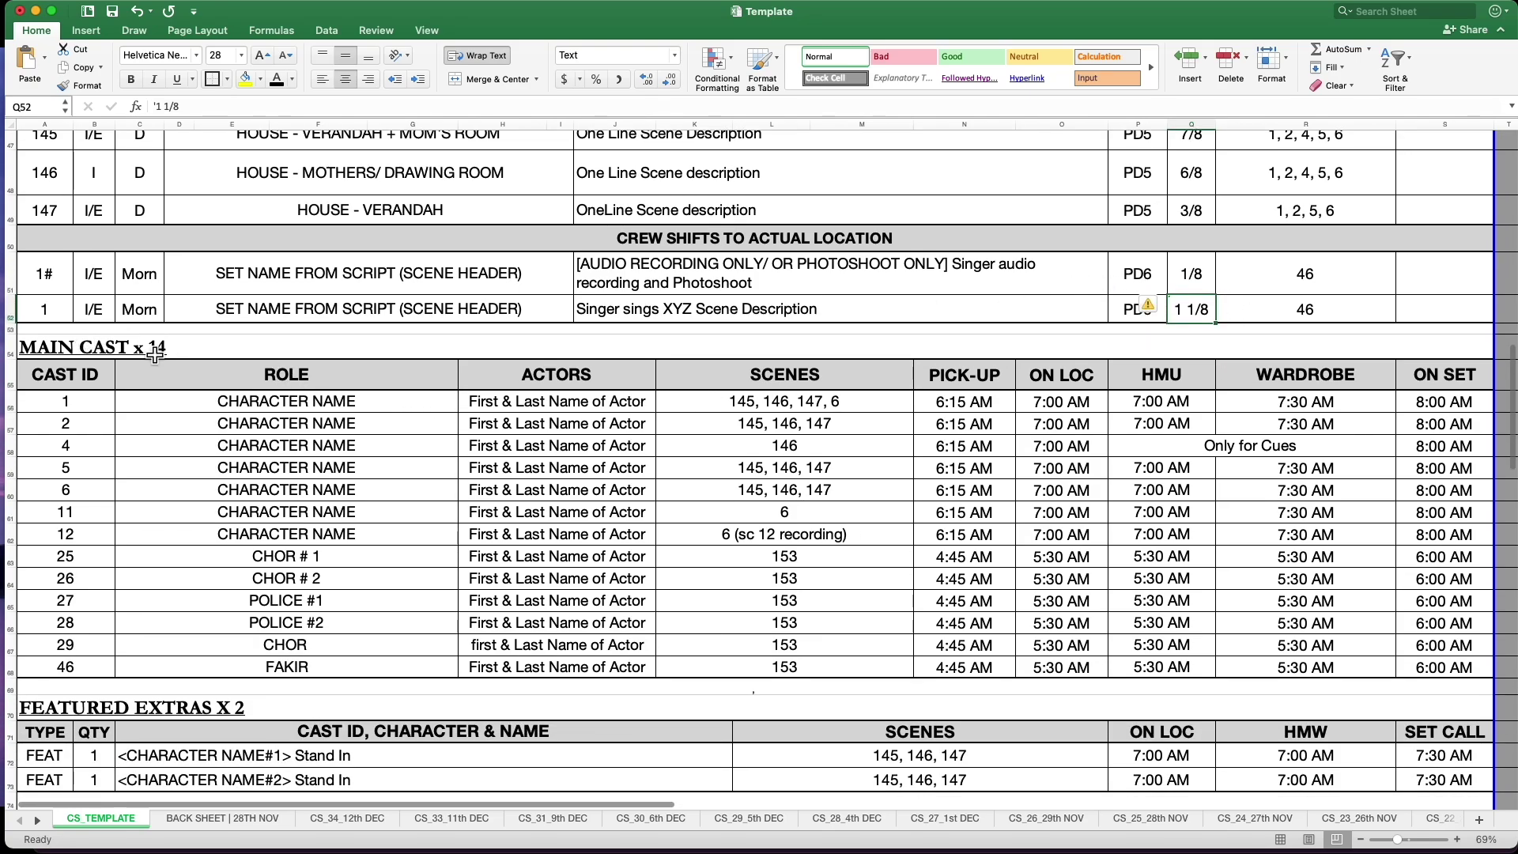
pyautogui.click(189, 350)
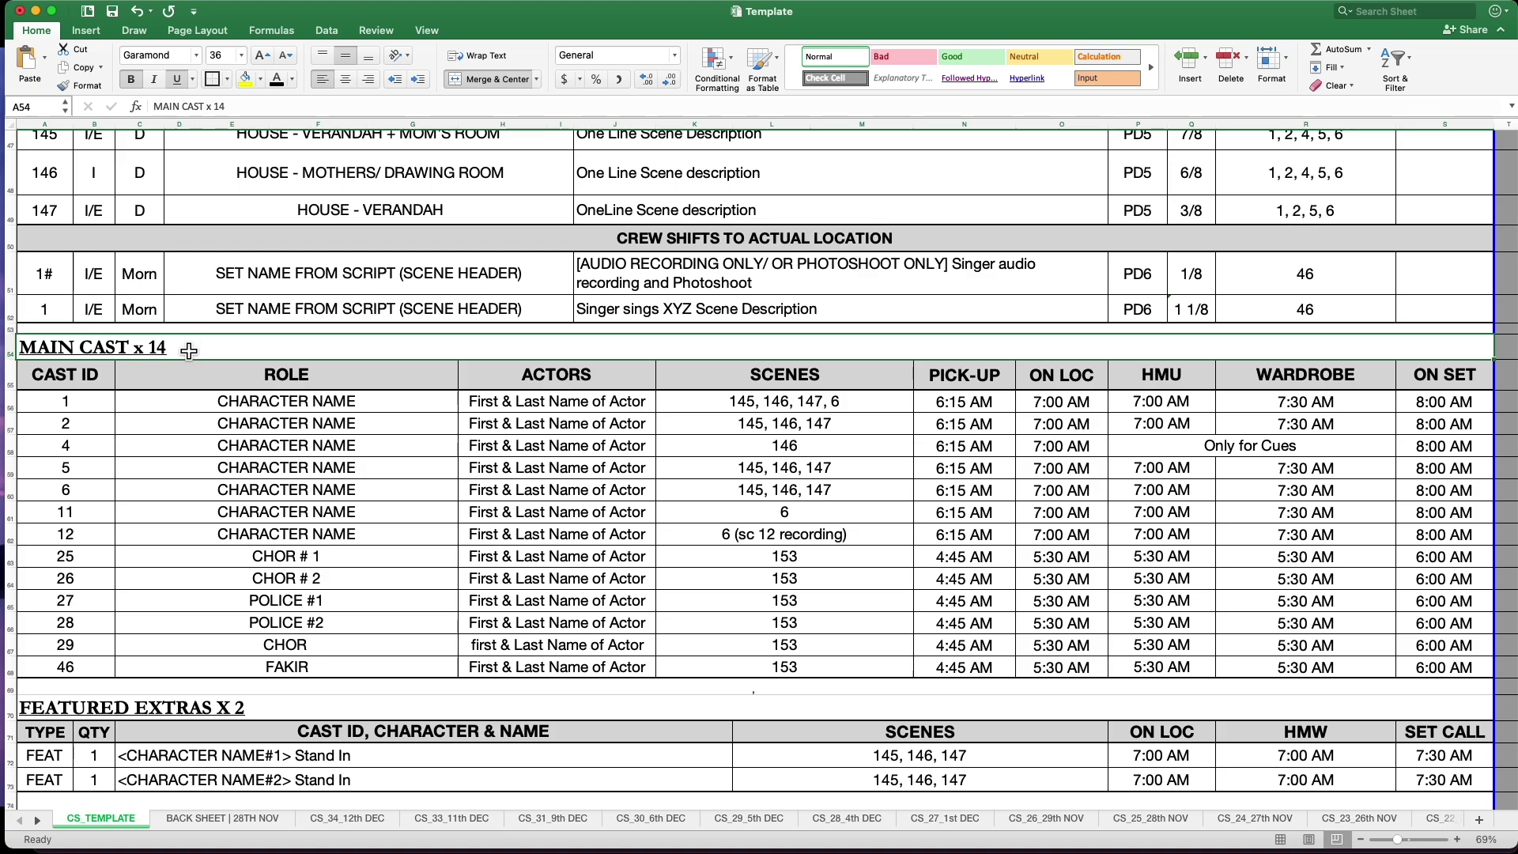
pyautogui.moveTo(98, 405); pyautogui.dragTo(71, 672)
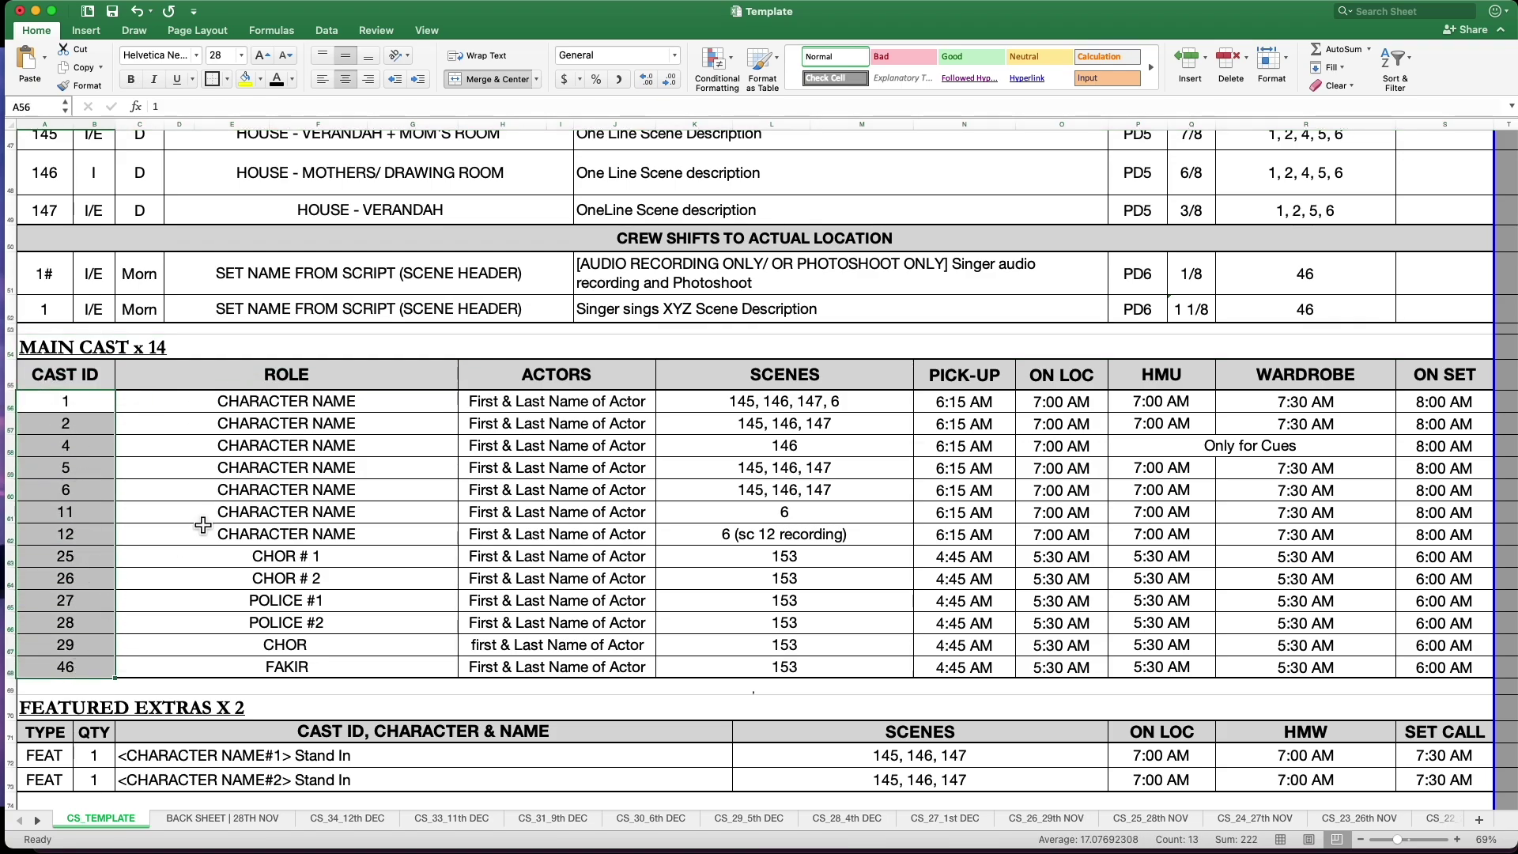
pyautogui.click(215, 338)
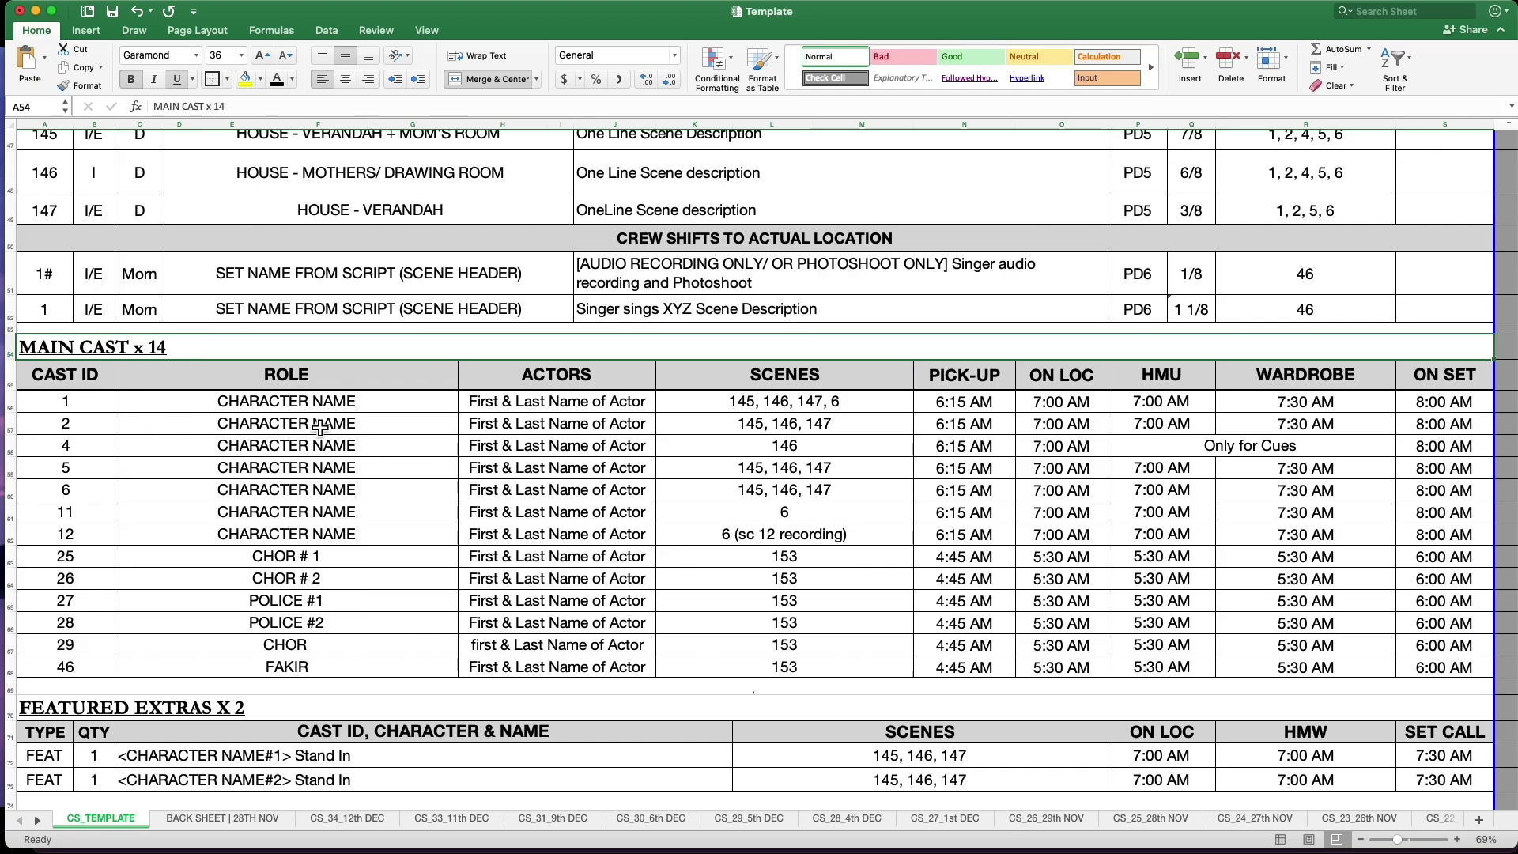
pyautogui.click(95, 410)
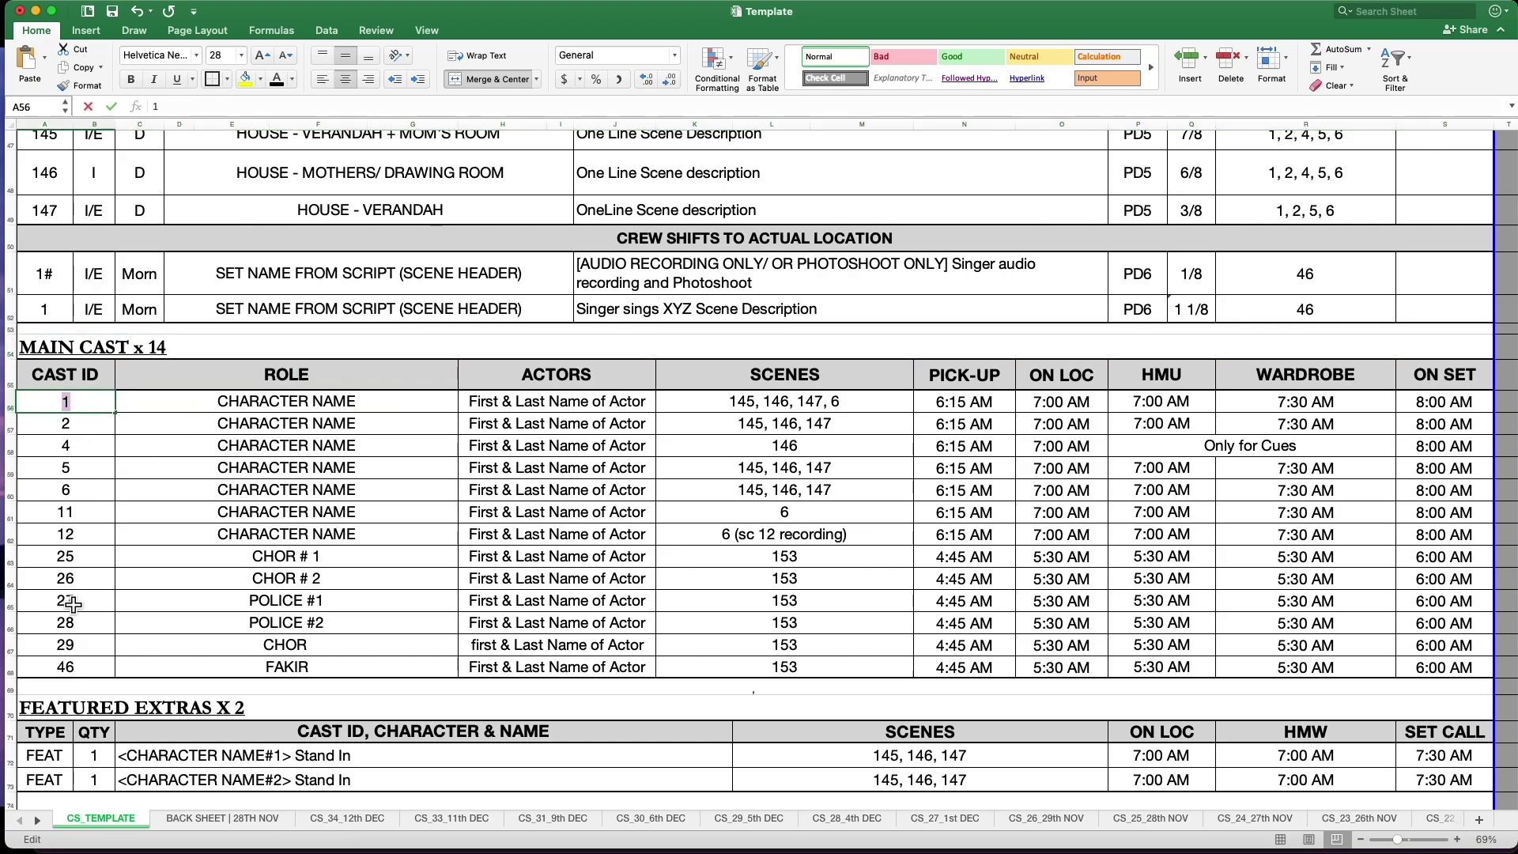
pyautogui.moveTo(91, 403); pyautogui.dragTo(96, 656)
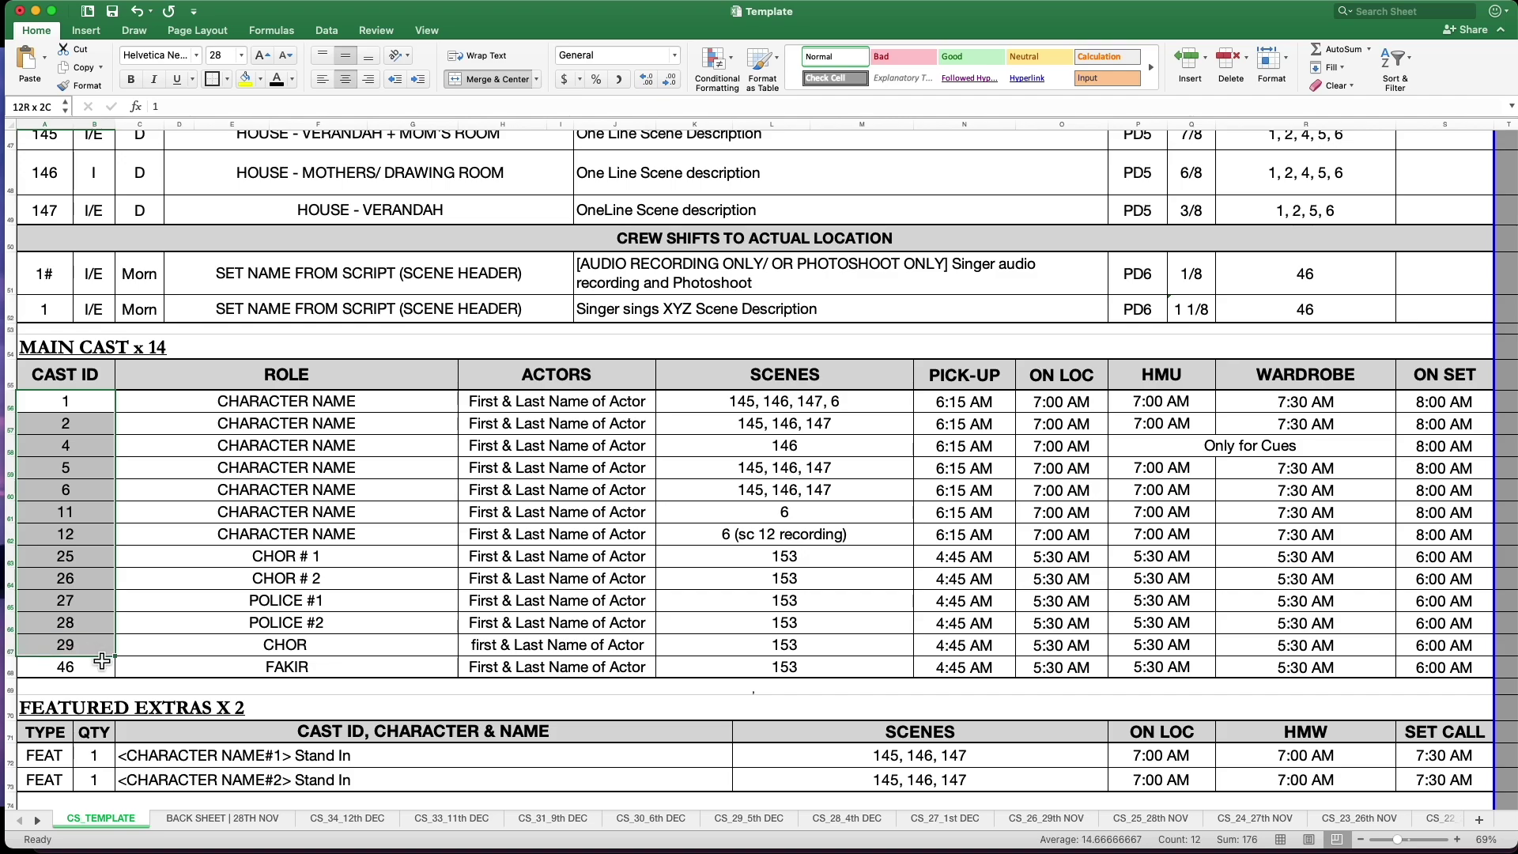
# Review the ROLE entries in the MAIN CAST table for cast IDs 1 to 12.
pyautogui.click(169, 403)
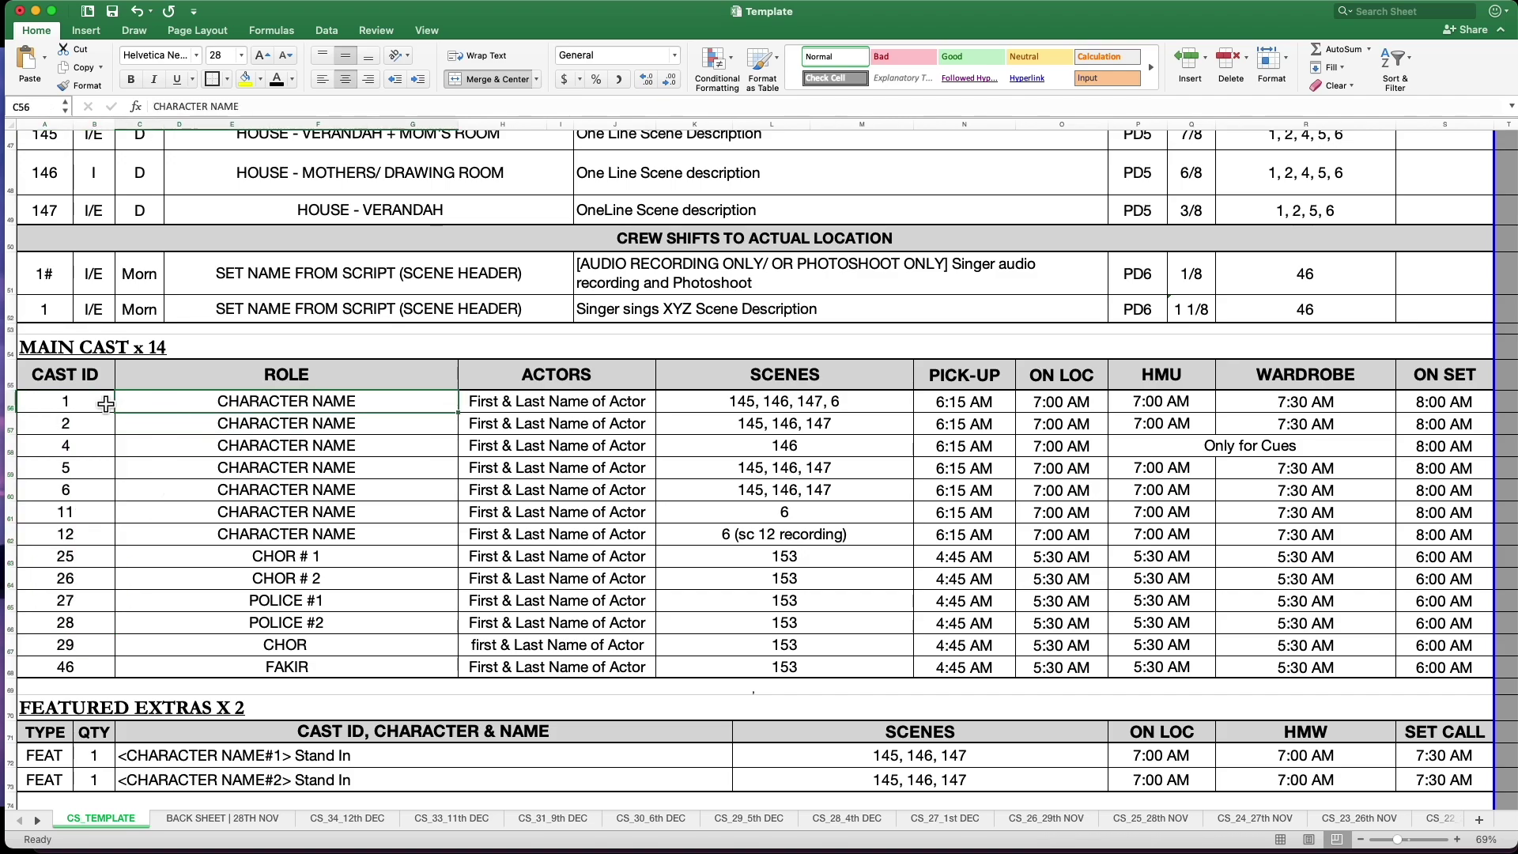
pyautogui.moveTo(106, 404); pyautogui.dragTo(372, 418)
pyautogui.click(174, 400)
pyautogui.click(196, 428)
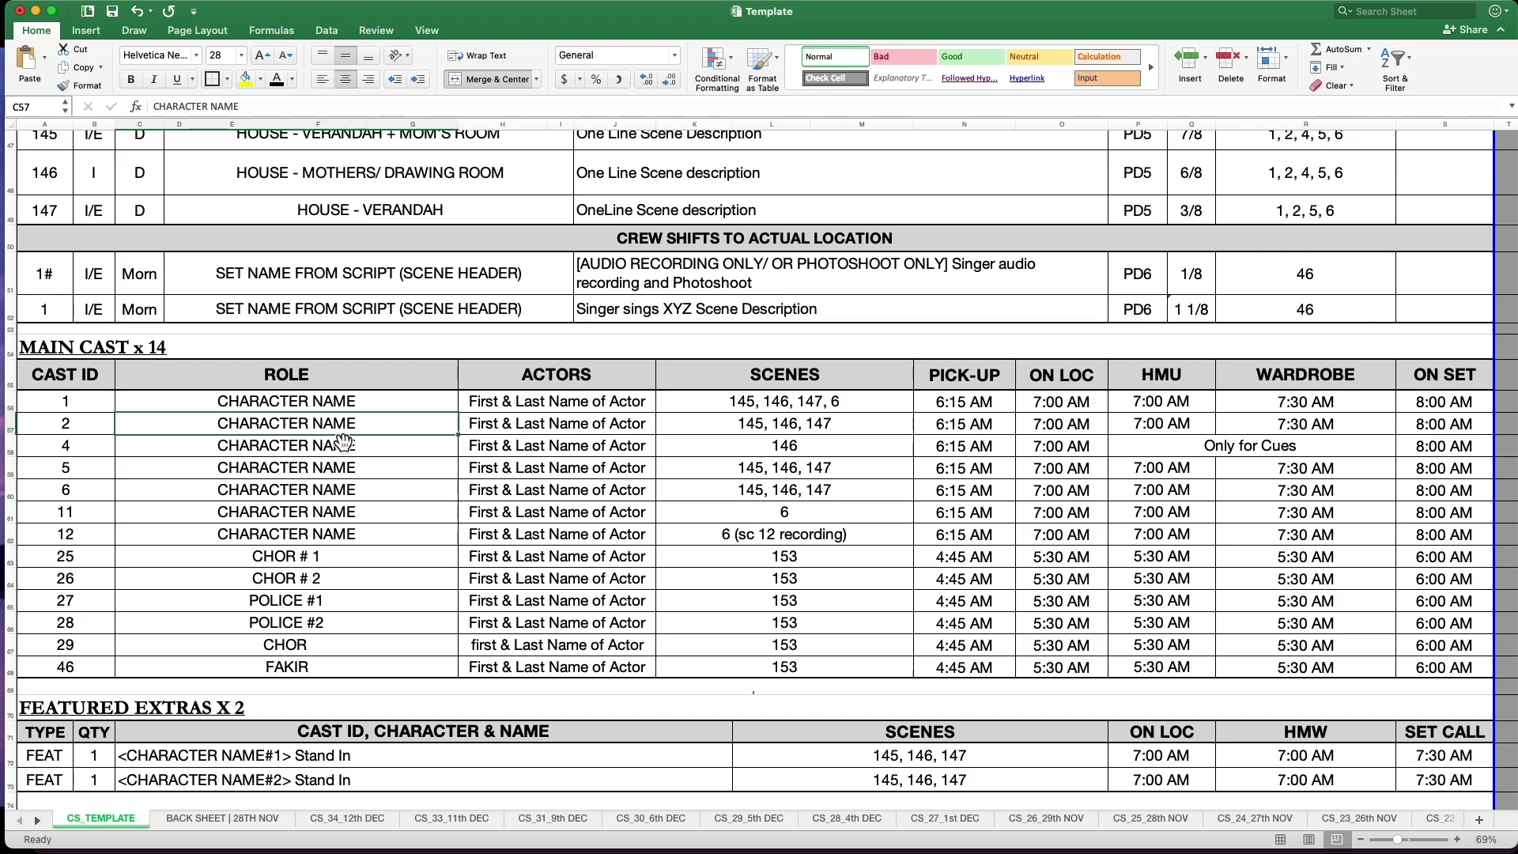
pyautogui.moveTo(360, 404); pyautogui.dragTo(366, 428)
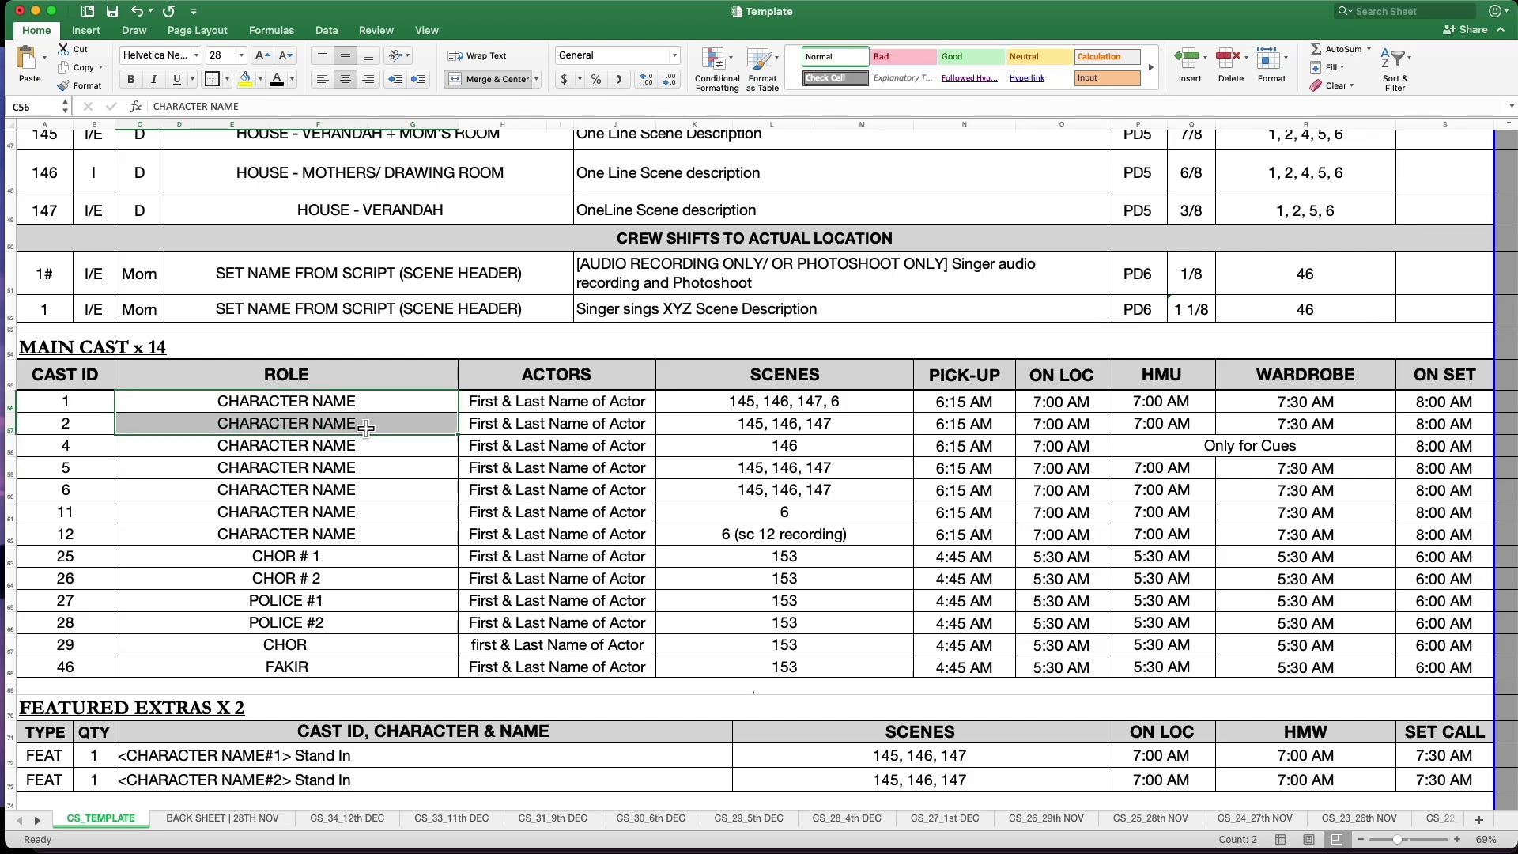
pyautogui.click(366, 454)
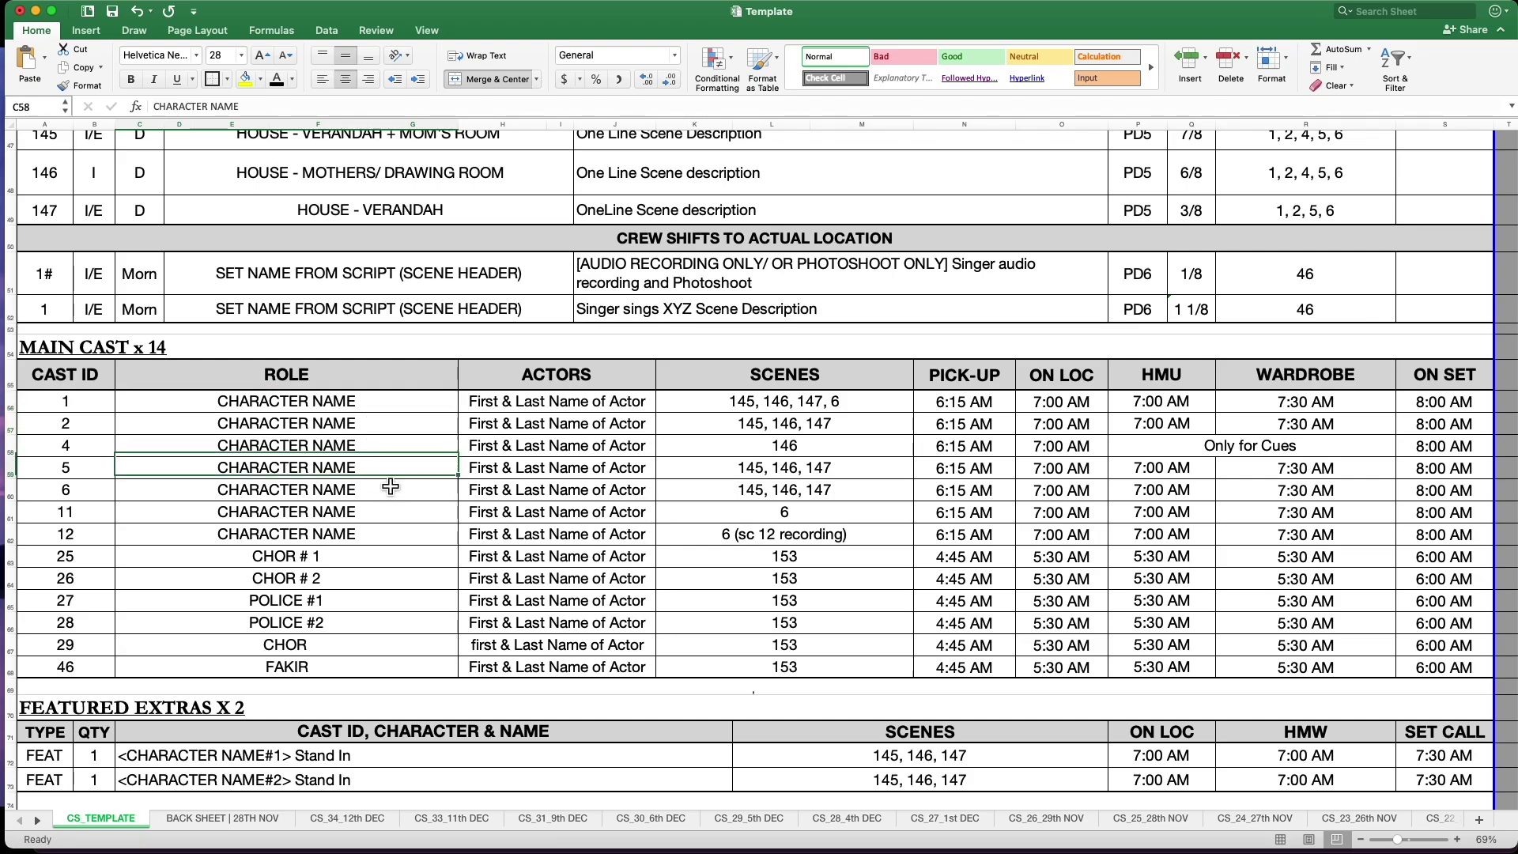
pyautogui.moveTo(390, 487); pyautogui.dragTo(387, 533)
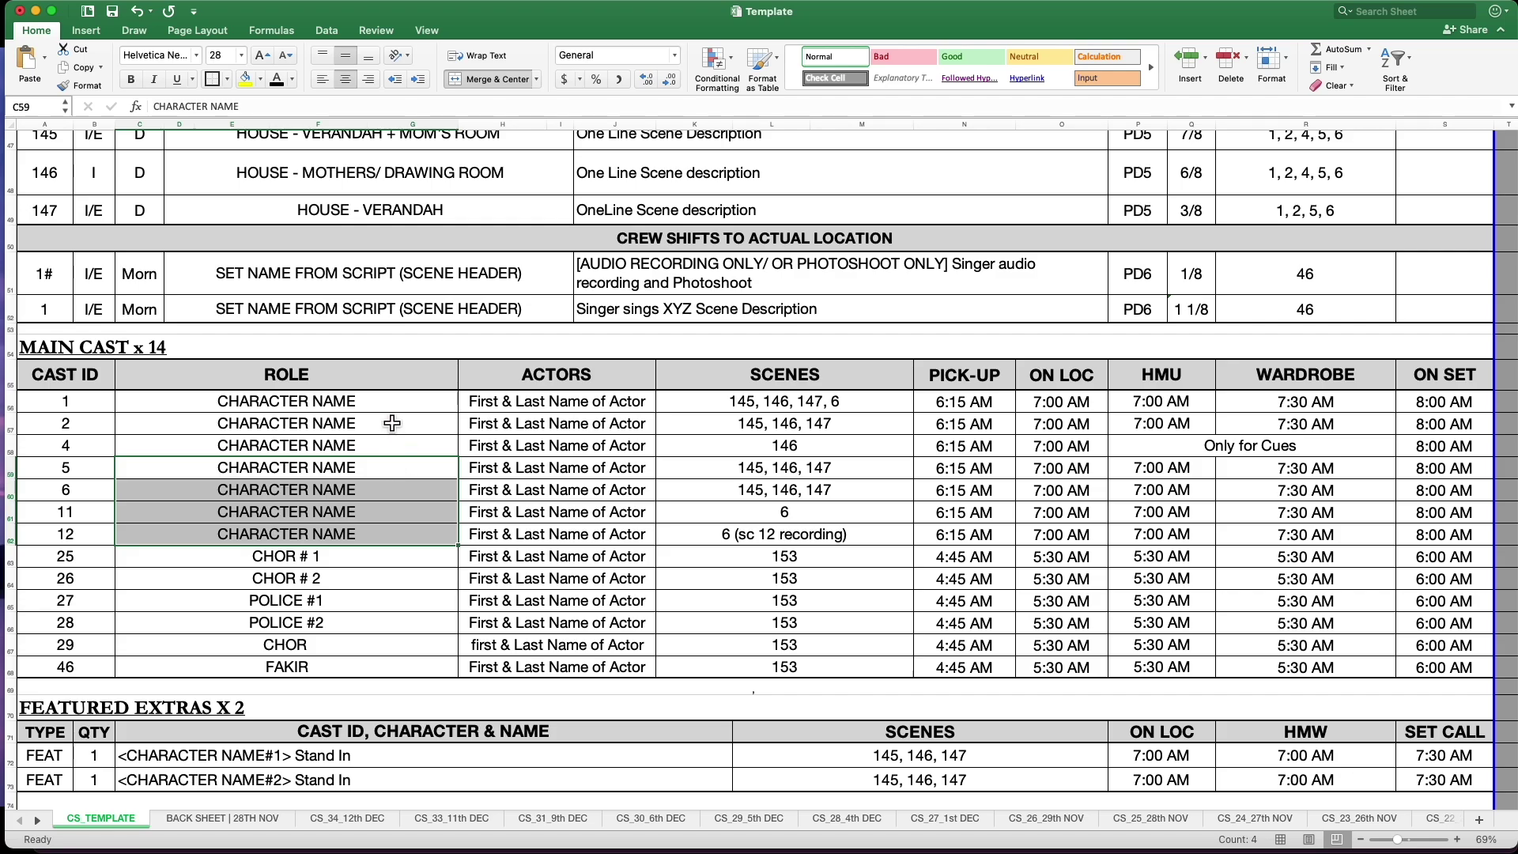
# Go through the ACTORS entries in the MAIN CAST table, from cast ID 1 down to the CHOR and POLICE roles.
pyautogui.click(500, 416)
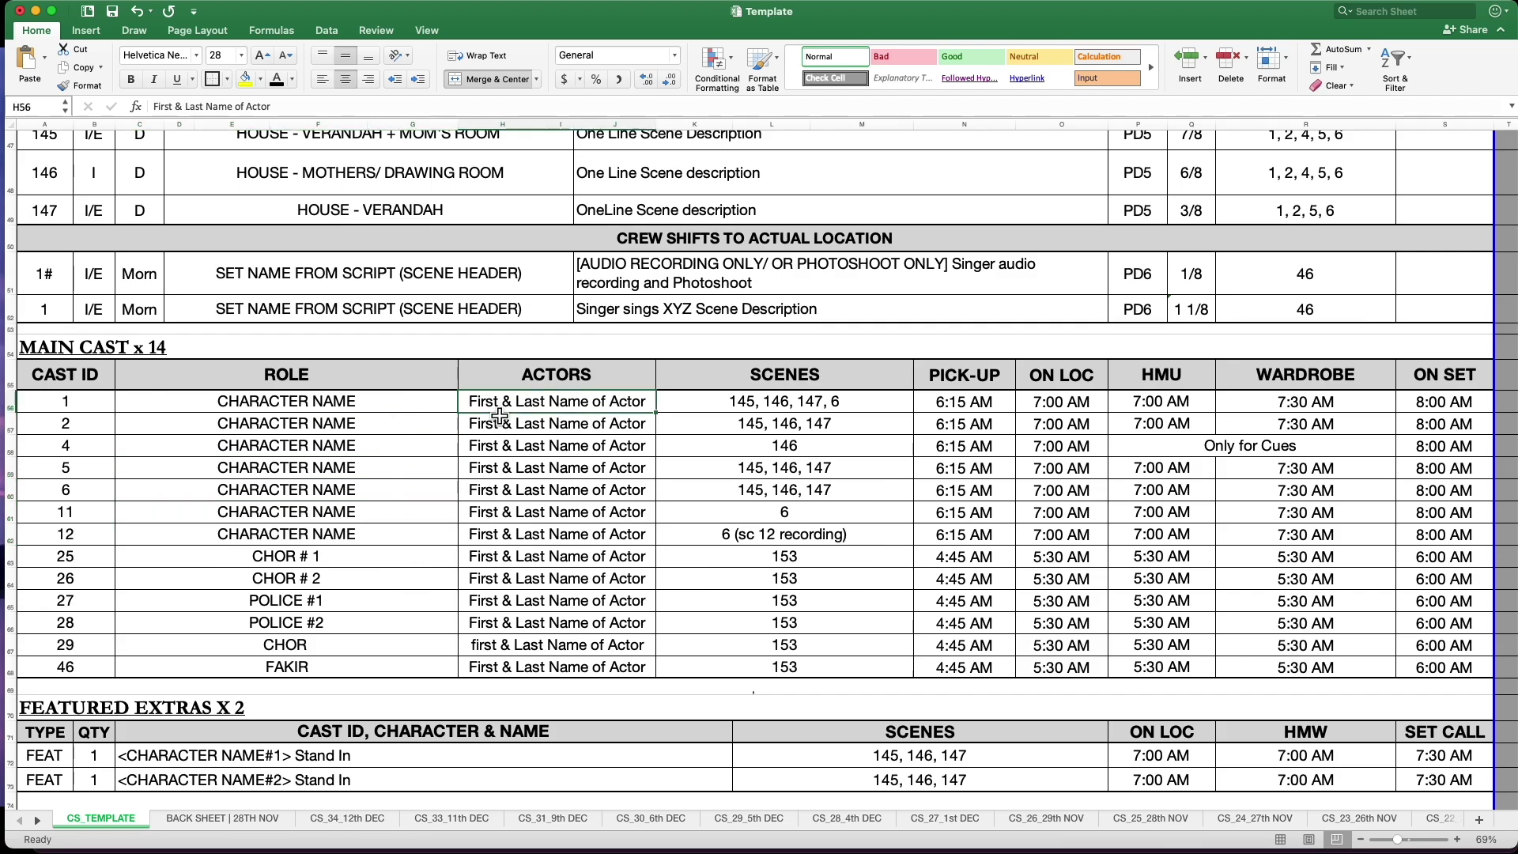
pyautogui.click(499, 429)
pyautogui.click(499, 450)
pyautogui.click(499, 472)
pyautogui.moveTo(499, 488); pyautogui.dragTo(506, 627)
pyautogui.moveTo(411, 537); pyautogui.dragTo(499, 608)
pyautogui.click(428, 580)
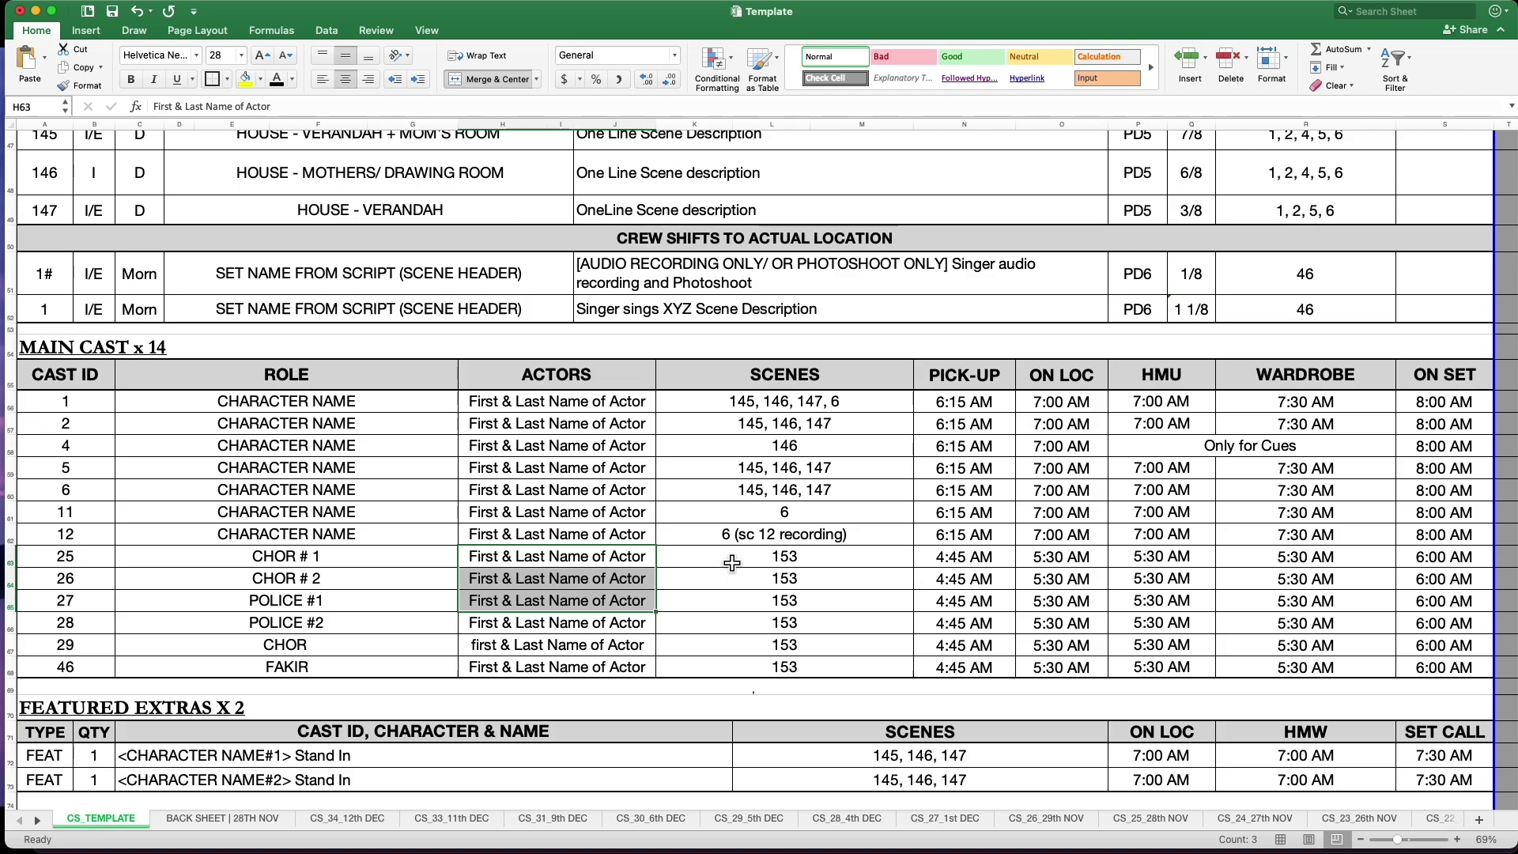
# Examine the SCENES entries of the main cast, then the full rows of the cast working in scene 153.
pyautogui.moveTo(706, 406); pyautogui.dragTo(898, 505)
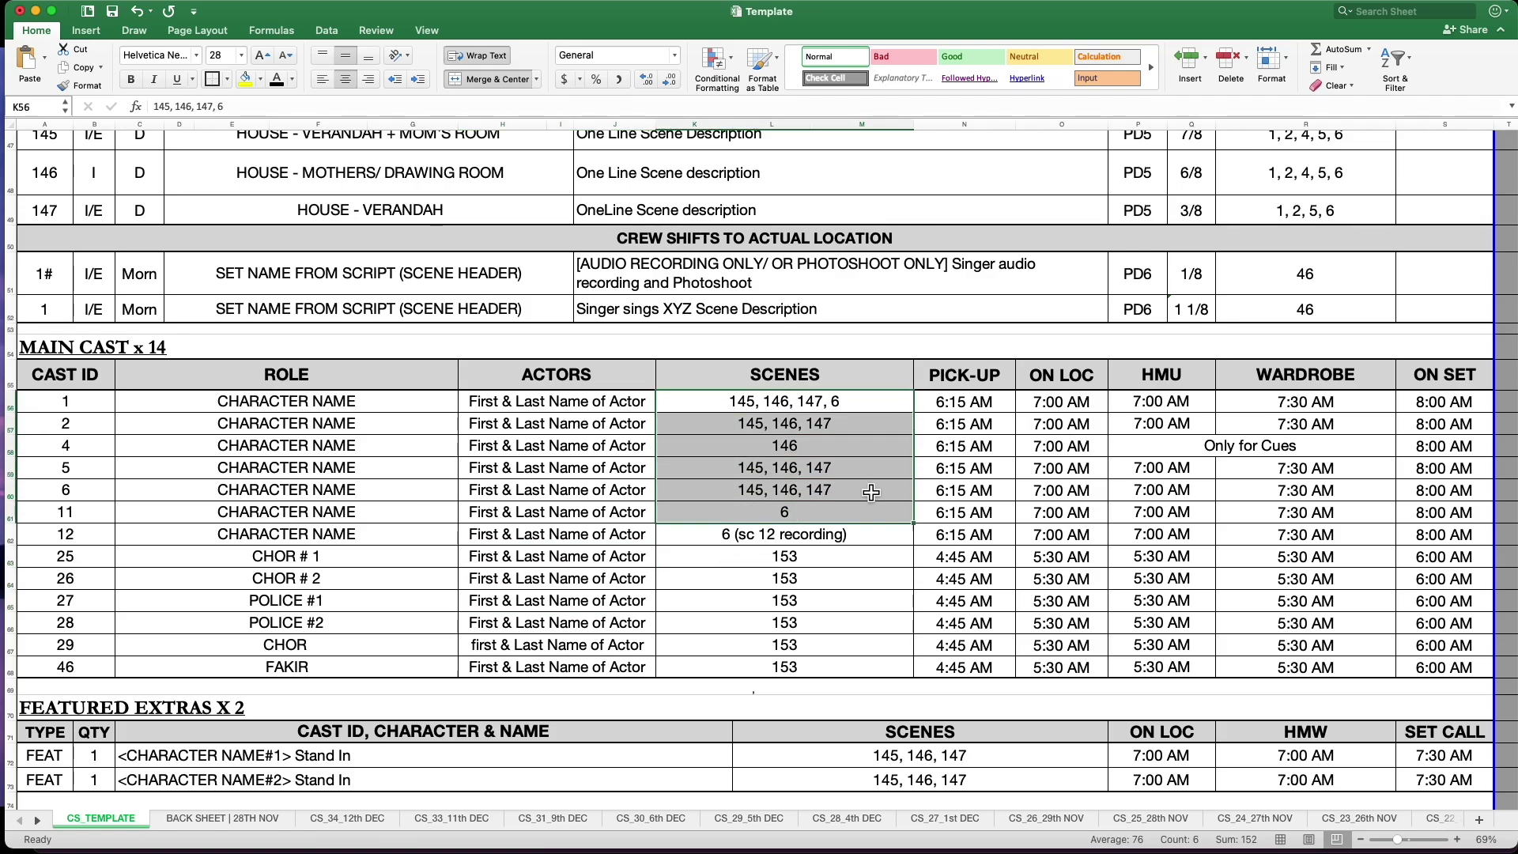
pyautogui.click(701, 474)
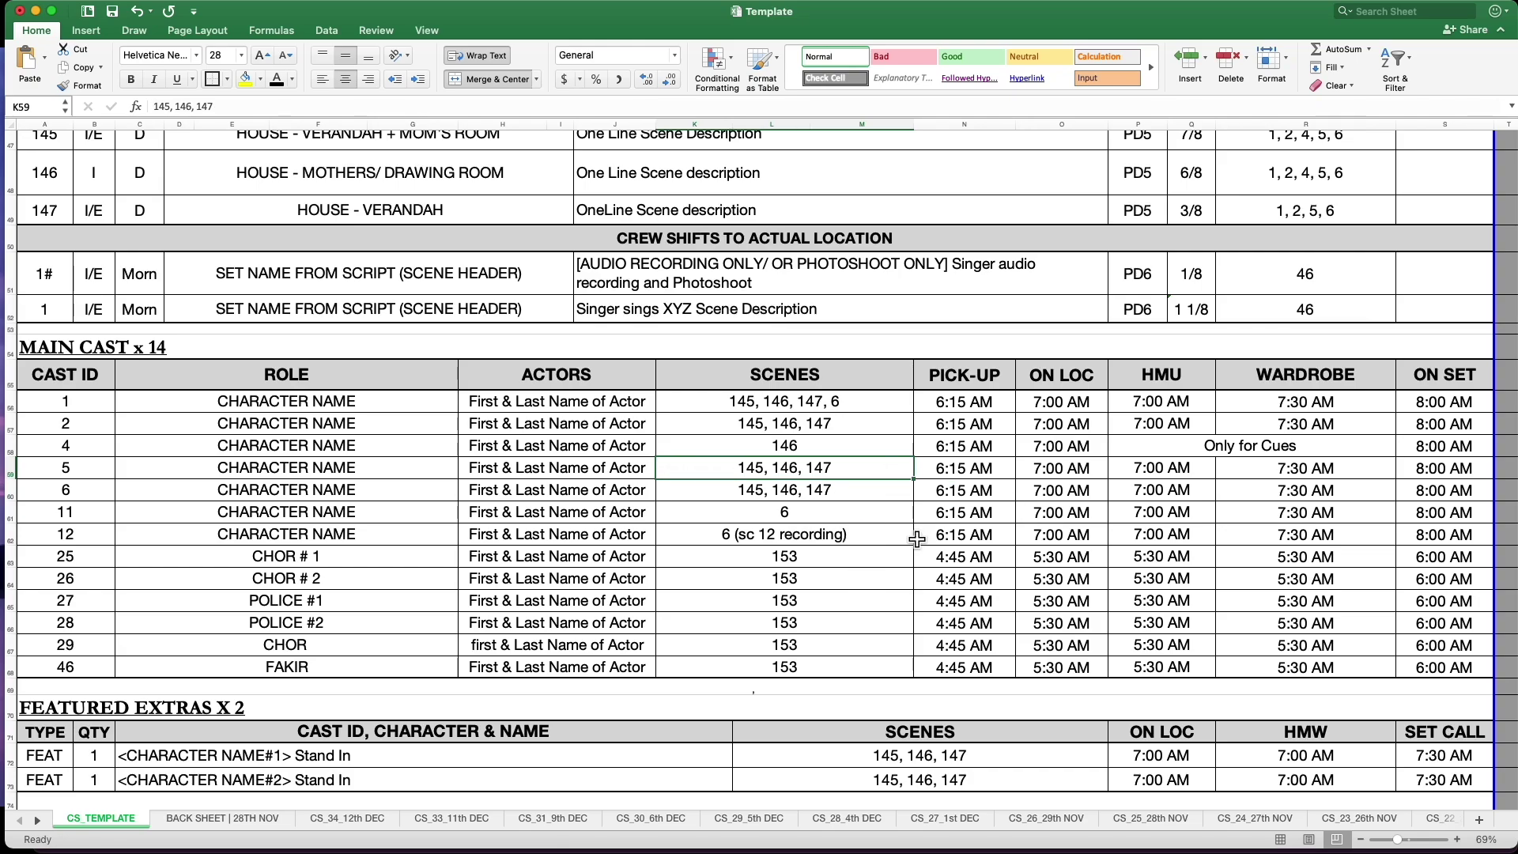
pyautogui.moveTo(842, 567); pyautogui.dragTo(855, 667)
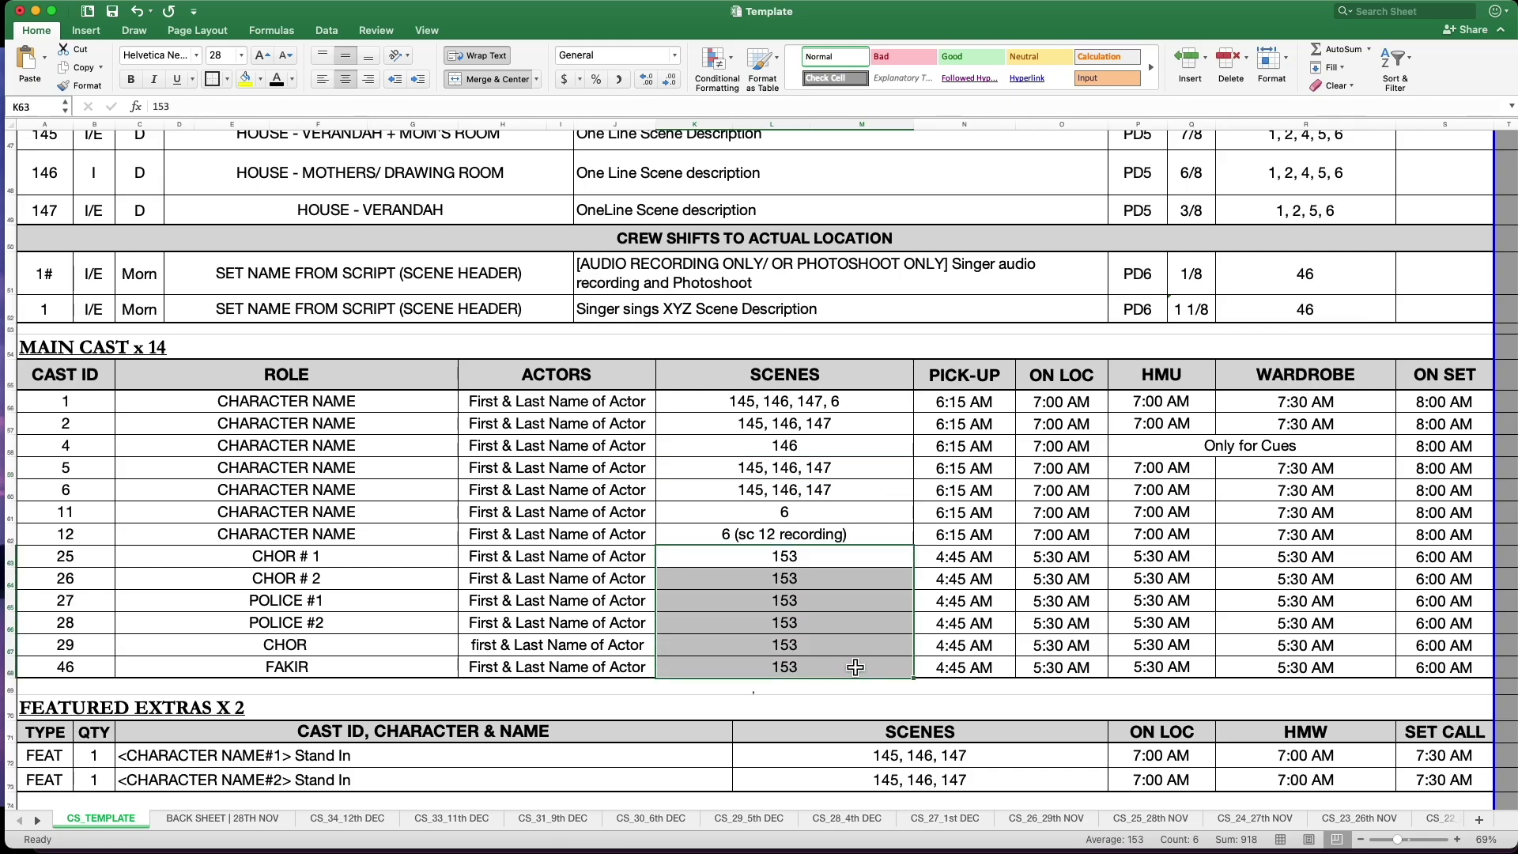
pyautogui.moveTo(326, 563); pyautogui.dragTo(806, 653)
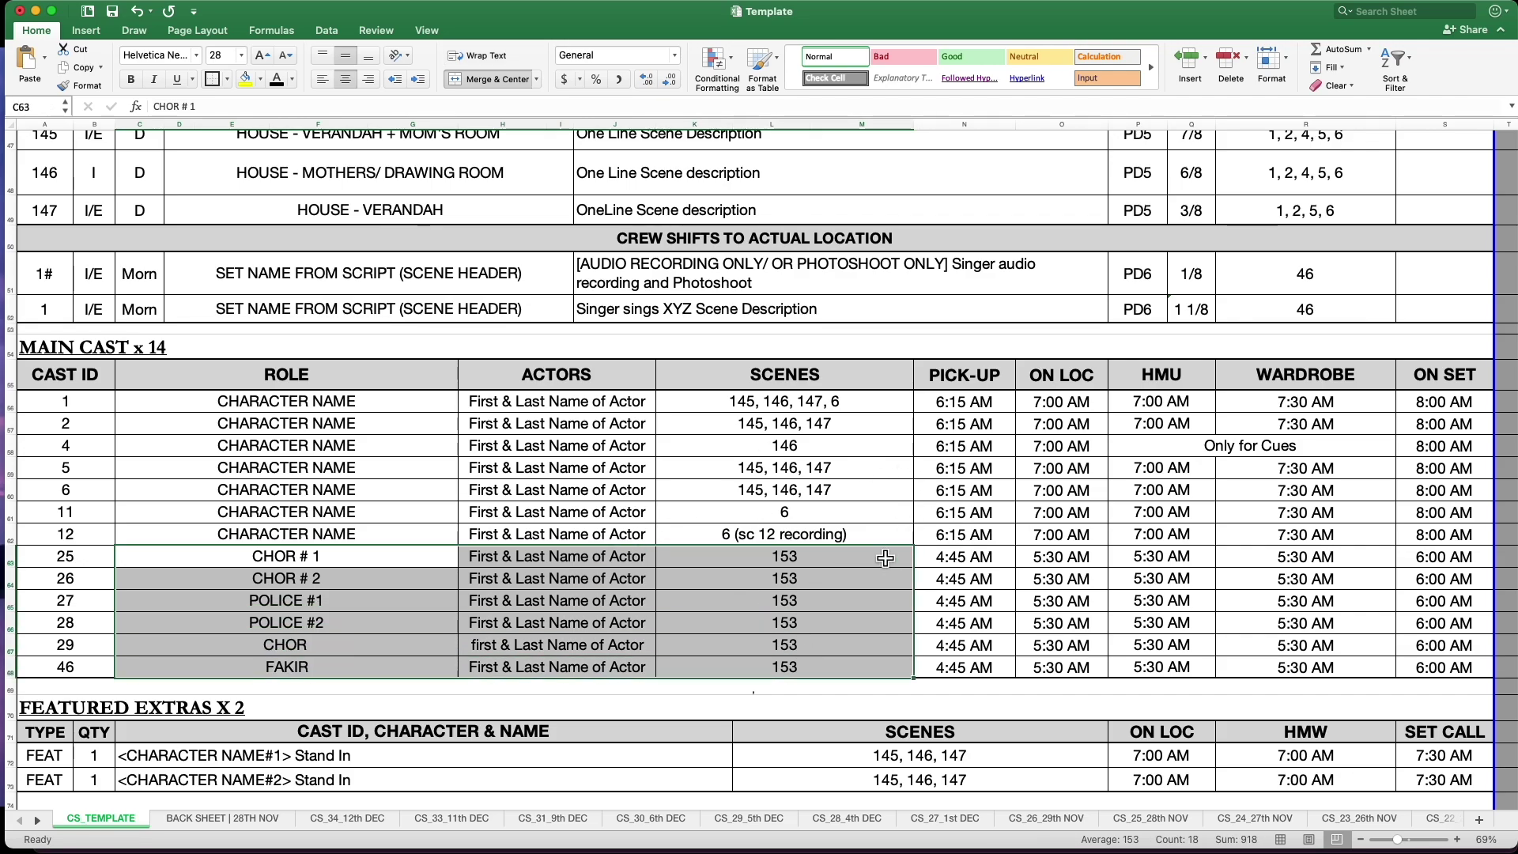
pyautogui.moveTo(890, 557); pyautogui.dragTo(1413, 675)
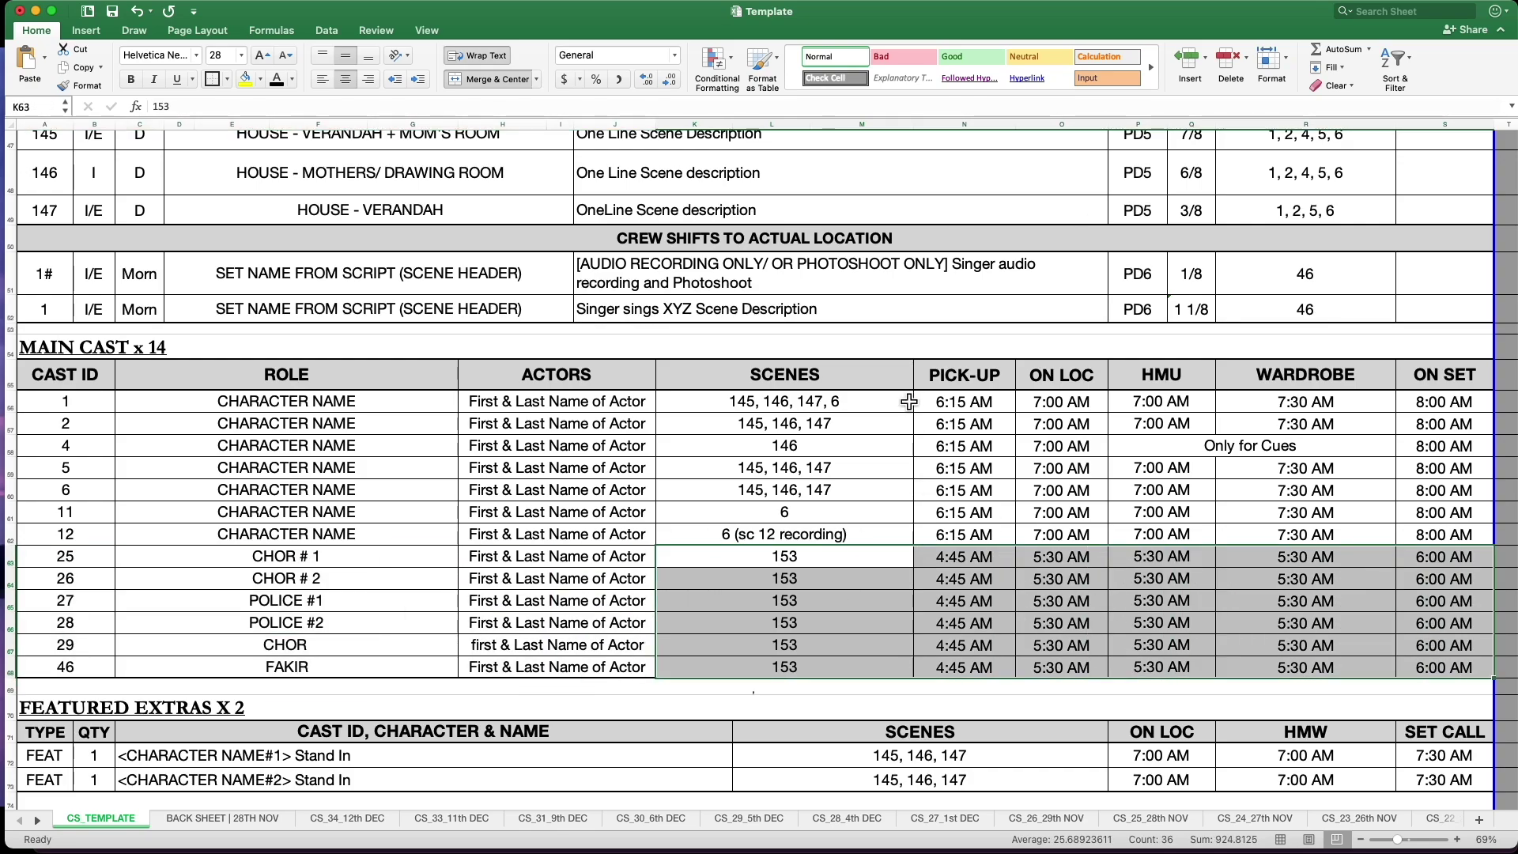
# Review the main cast's pick-up, on-location, HMU and wardrobe times, the Only for Cues entry, and the ON SET times.
pyautogui.moveTo(916, 402); pyautogui.dragTo(1392, 534)
pyautogui.click(1250, 457)
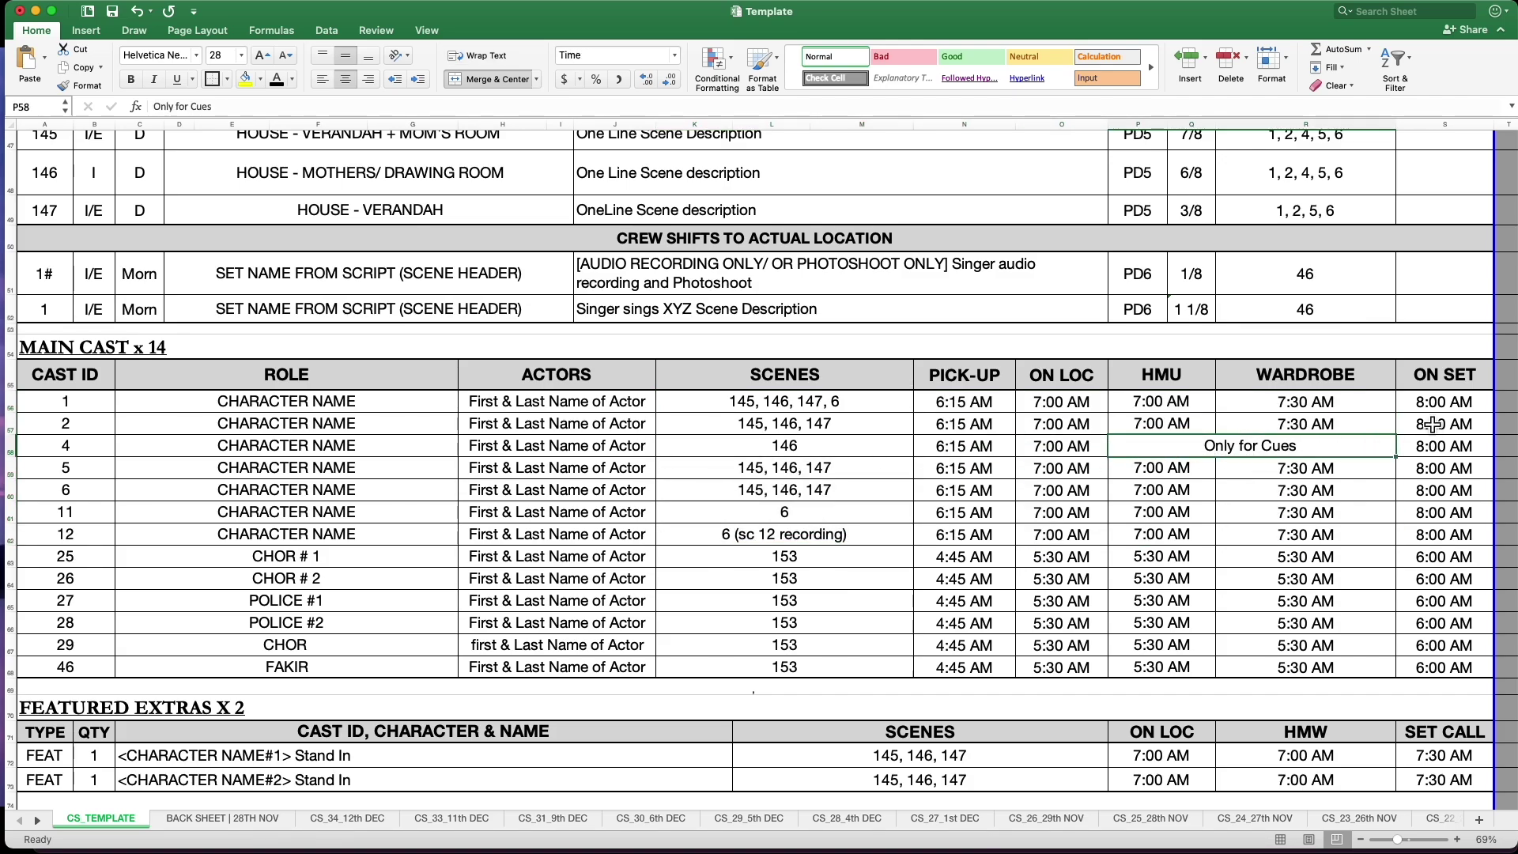
pyautogui.moveTo(1433, 402); pyautogui.dragTo(1444, 668)
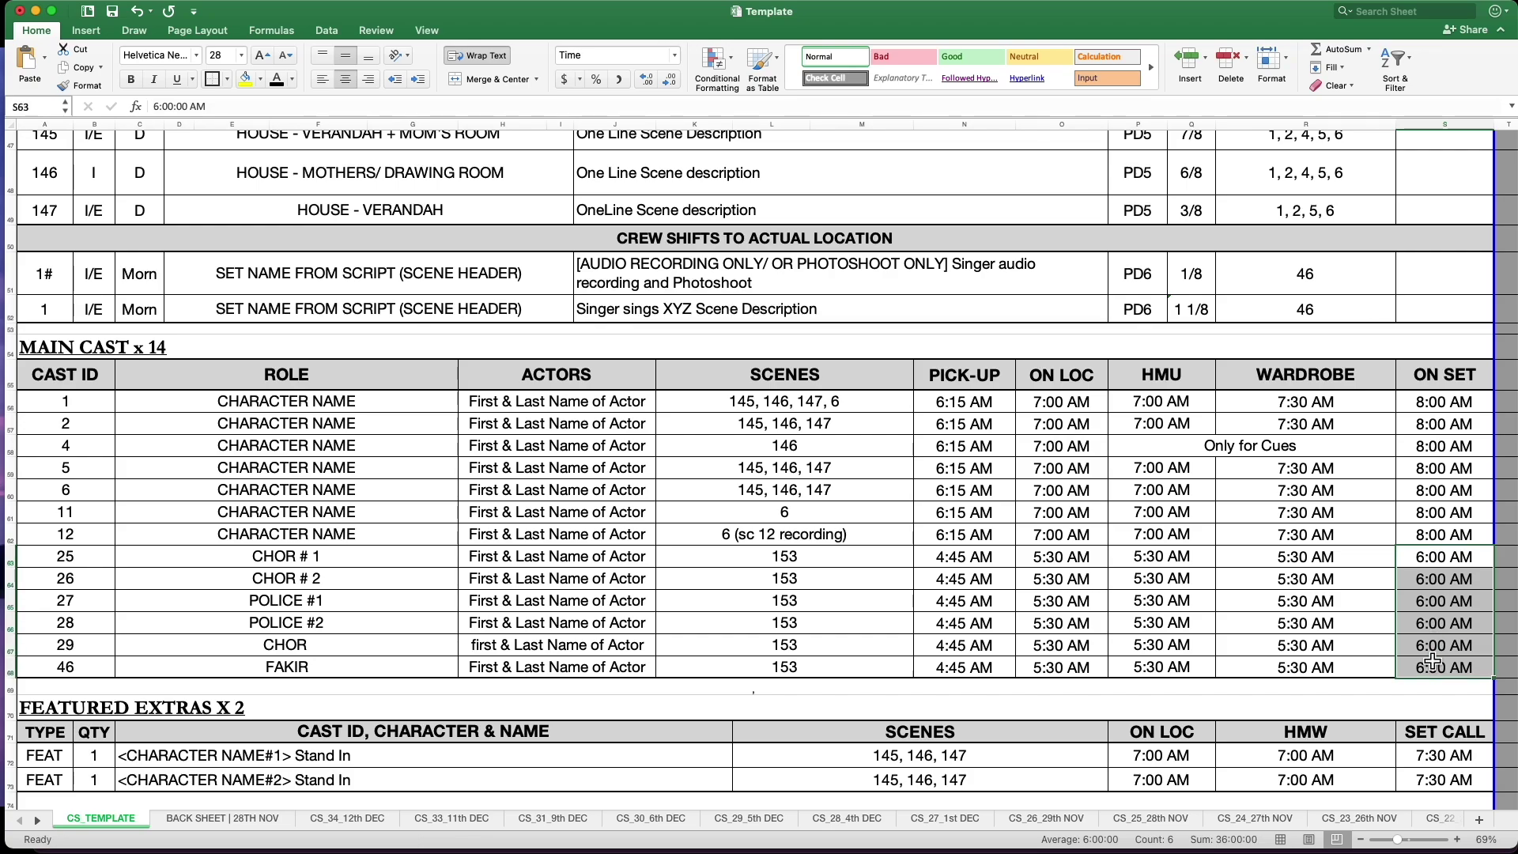
pyautogui.scroll(-3, 870, 546)
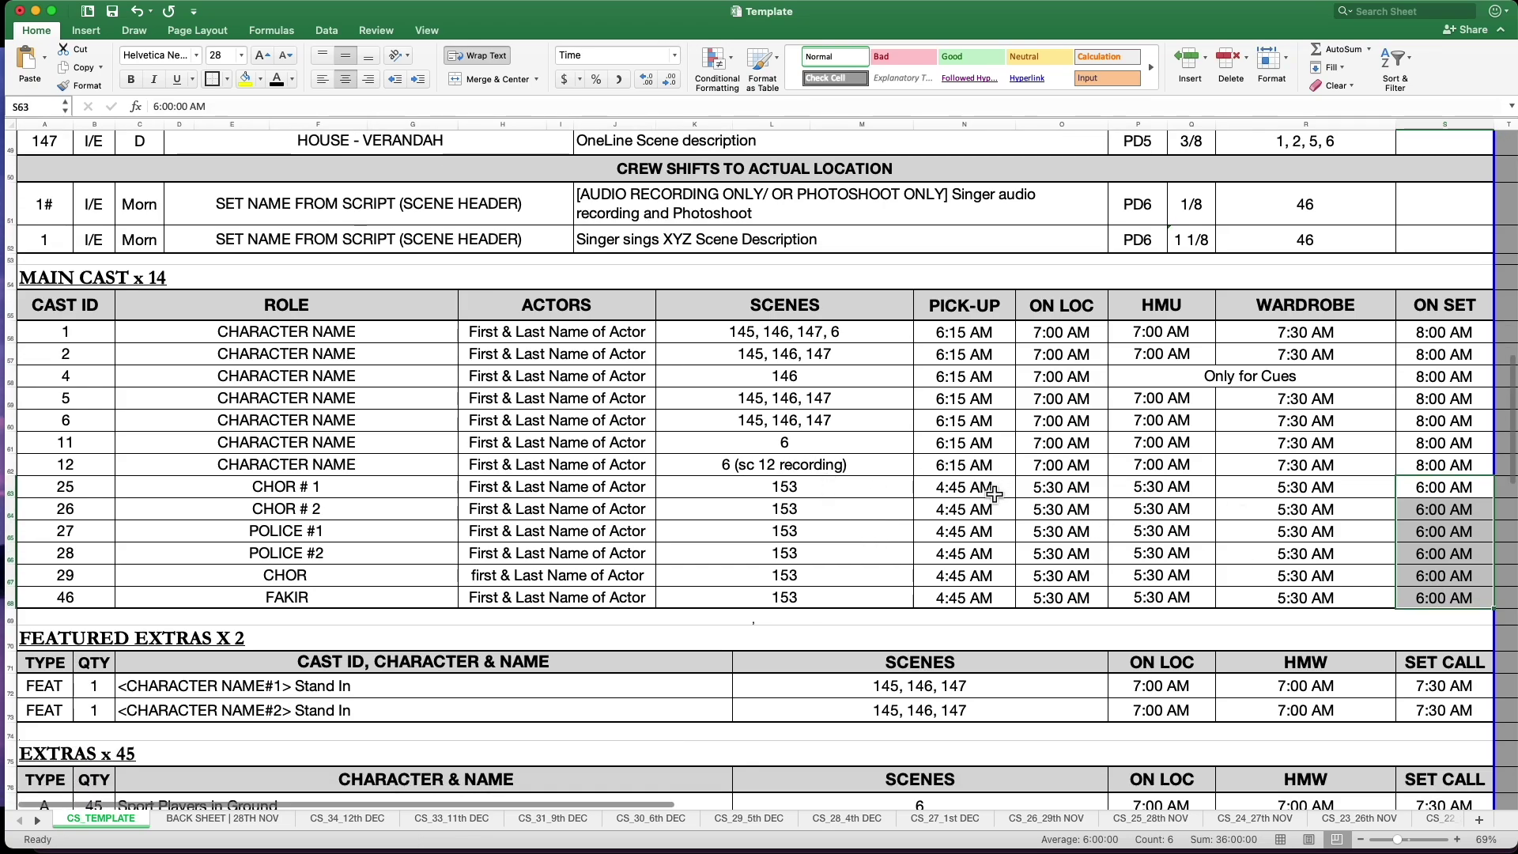
# Highlight the Sunrise and Sunset cell in the weather forecast row with yellow fill.
pyautogui.scroll(1, 1087, 489)
pyautogui.scroll(10, 1092, 489)
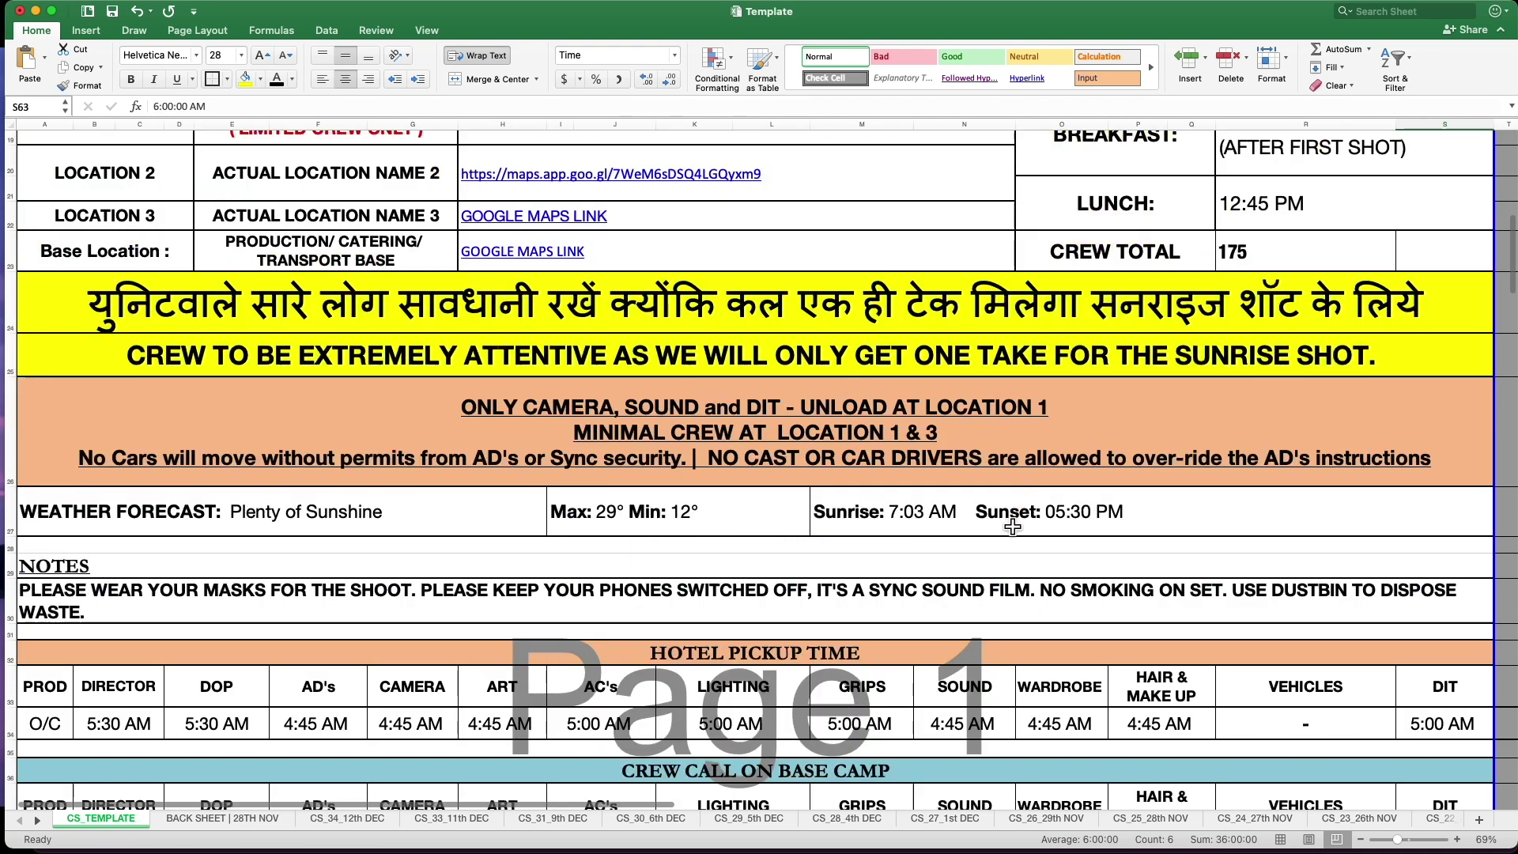
pyautogui.click(1013, 527)
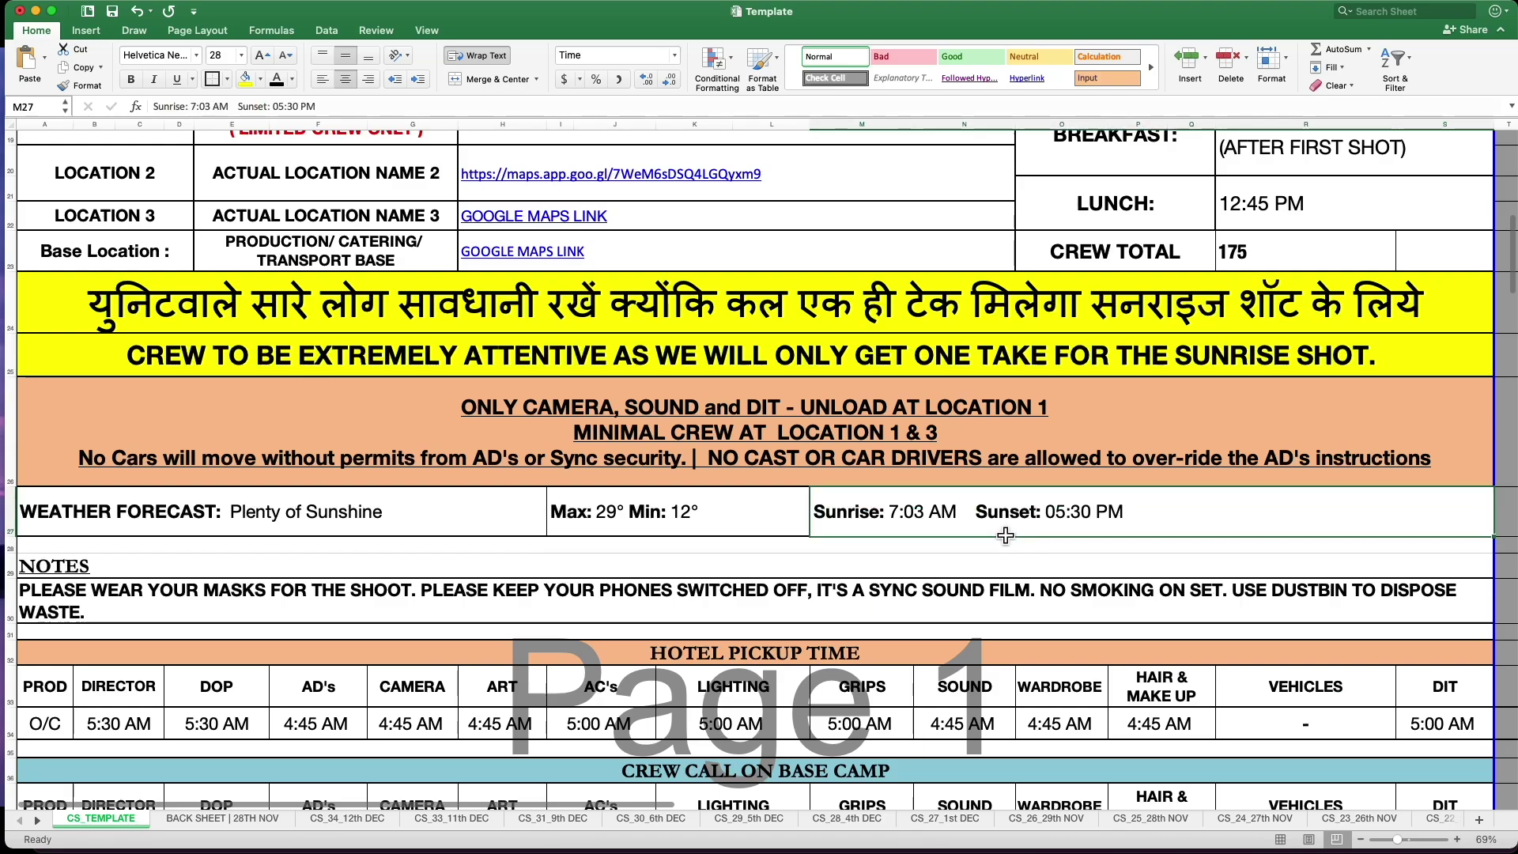
pyautogui.scroll(-1, 1005, 522)
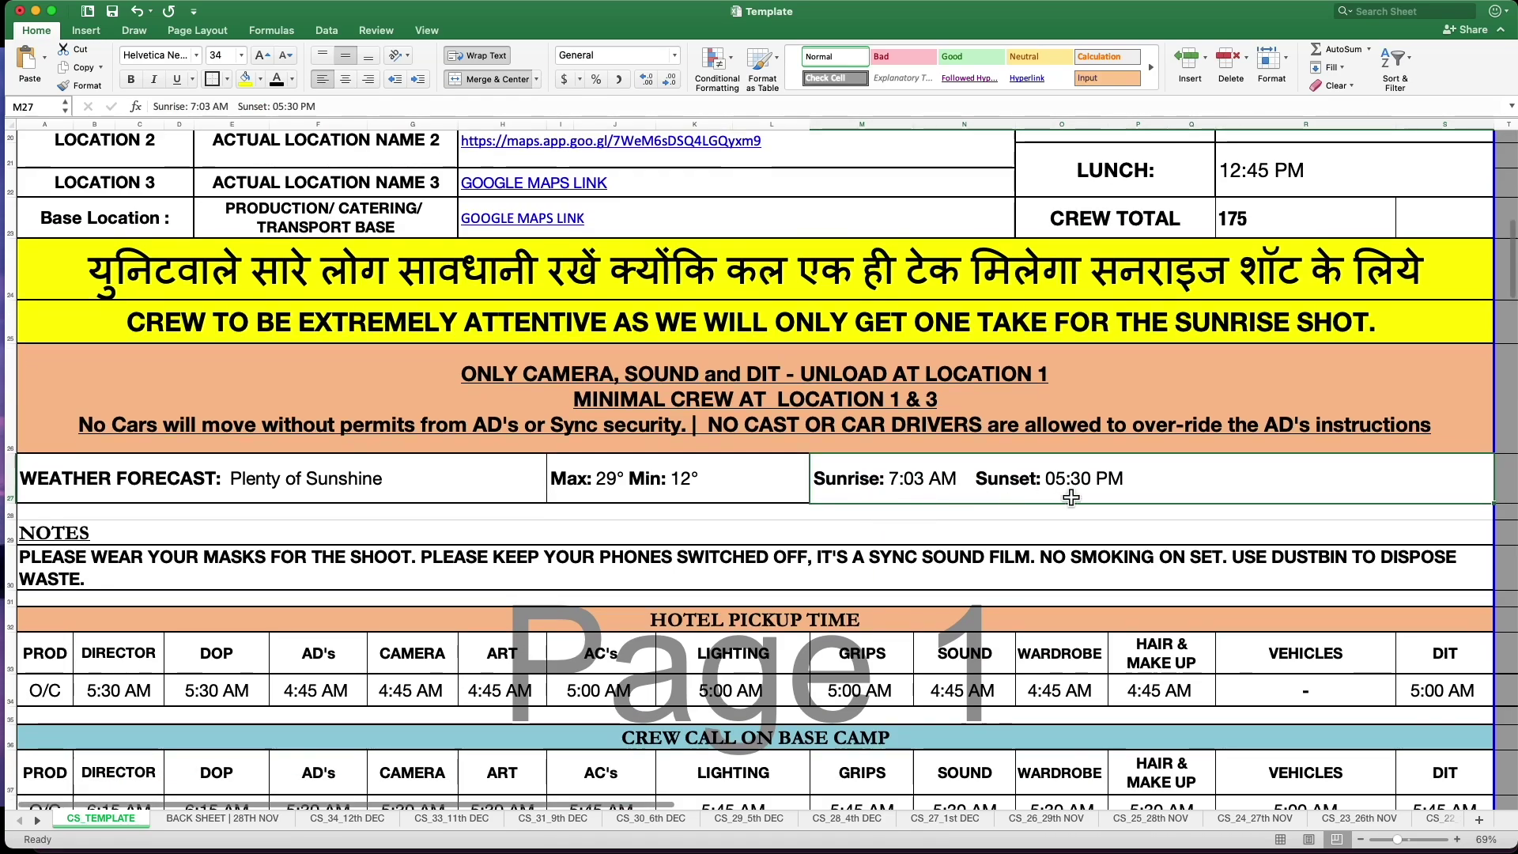
pyautogui.click(245, 77)
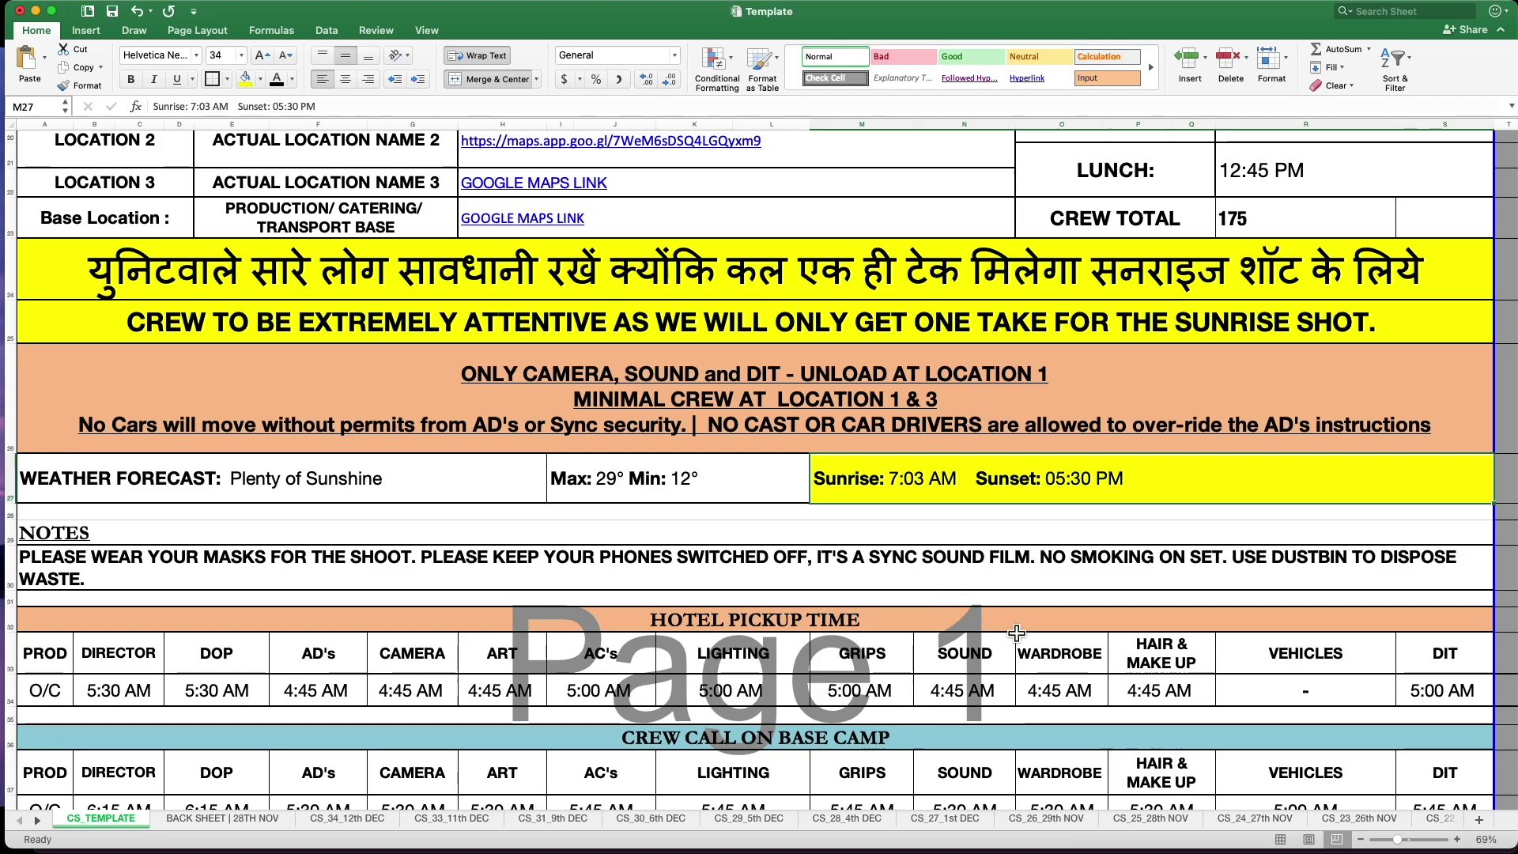
# Check the ON SET times of cast IDs 25 to 46 and look over the extras tables below the main cast.
pyautogui.scroll(-10, 1012, 578)
pyautogui.scroll(-2, 1262, 585)
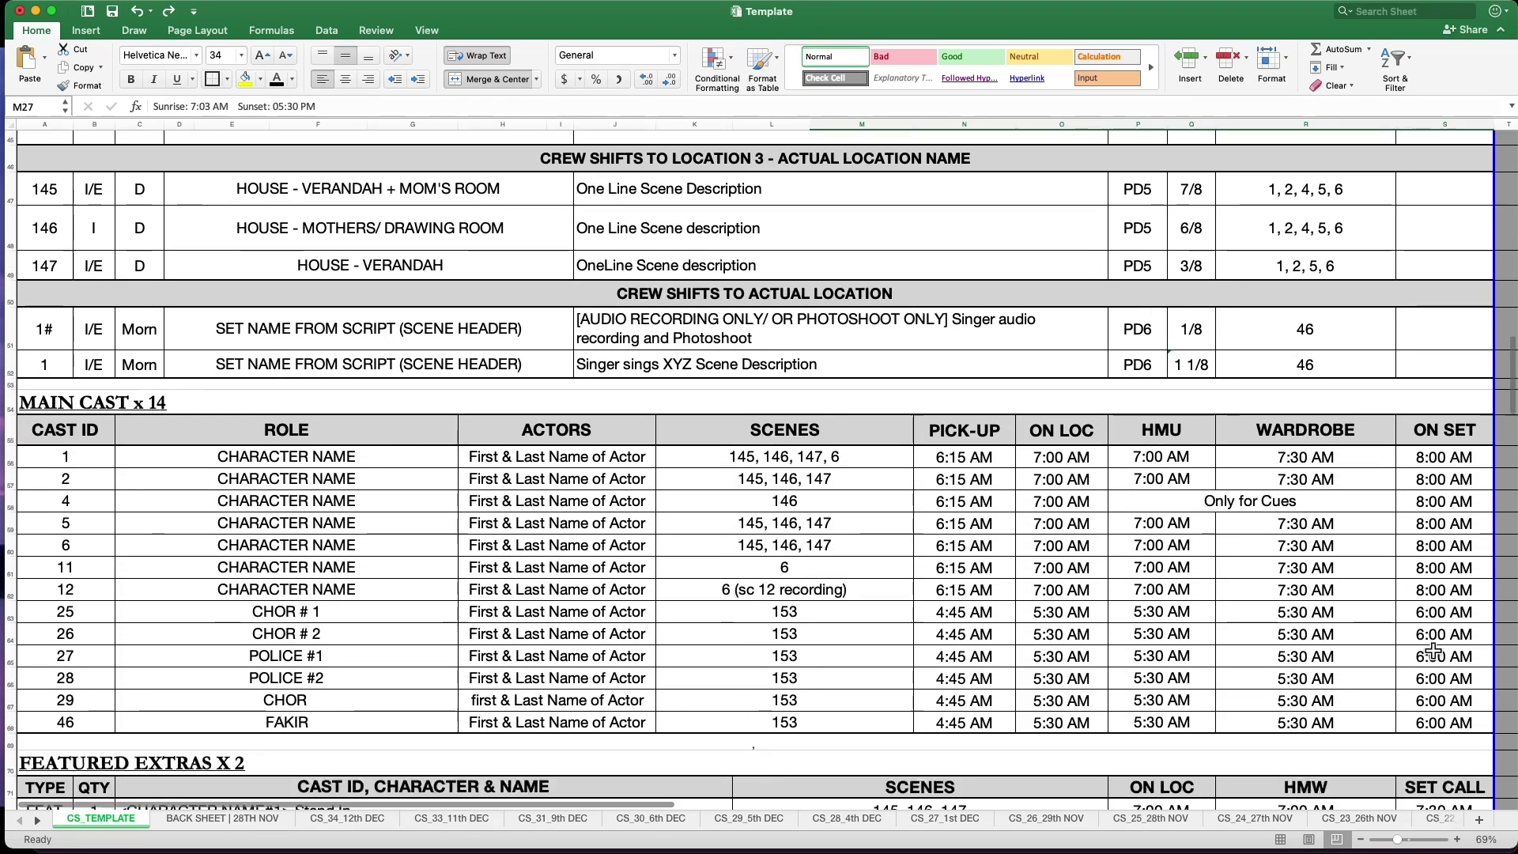
pyautogui.moveTo(1424, 613); pyautogui.dragTo(1432, 723)
pyautogui.scroll(-4, 1124, 659)
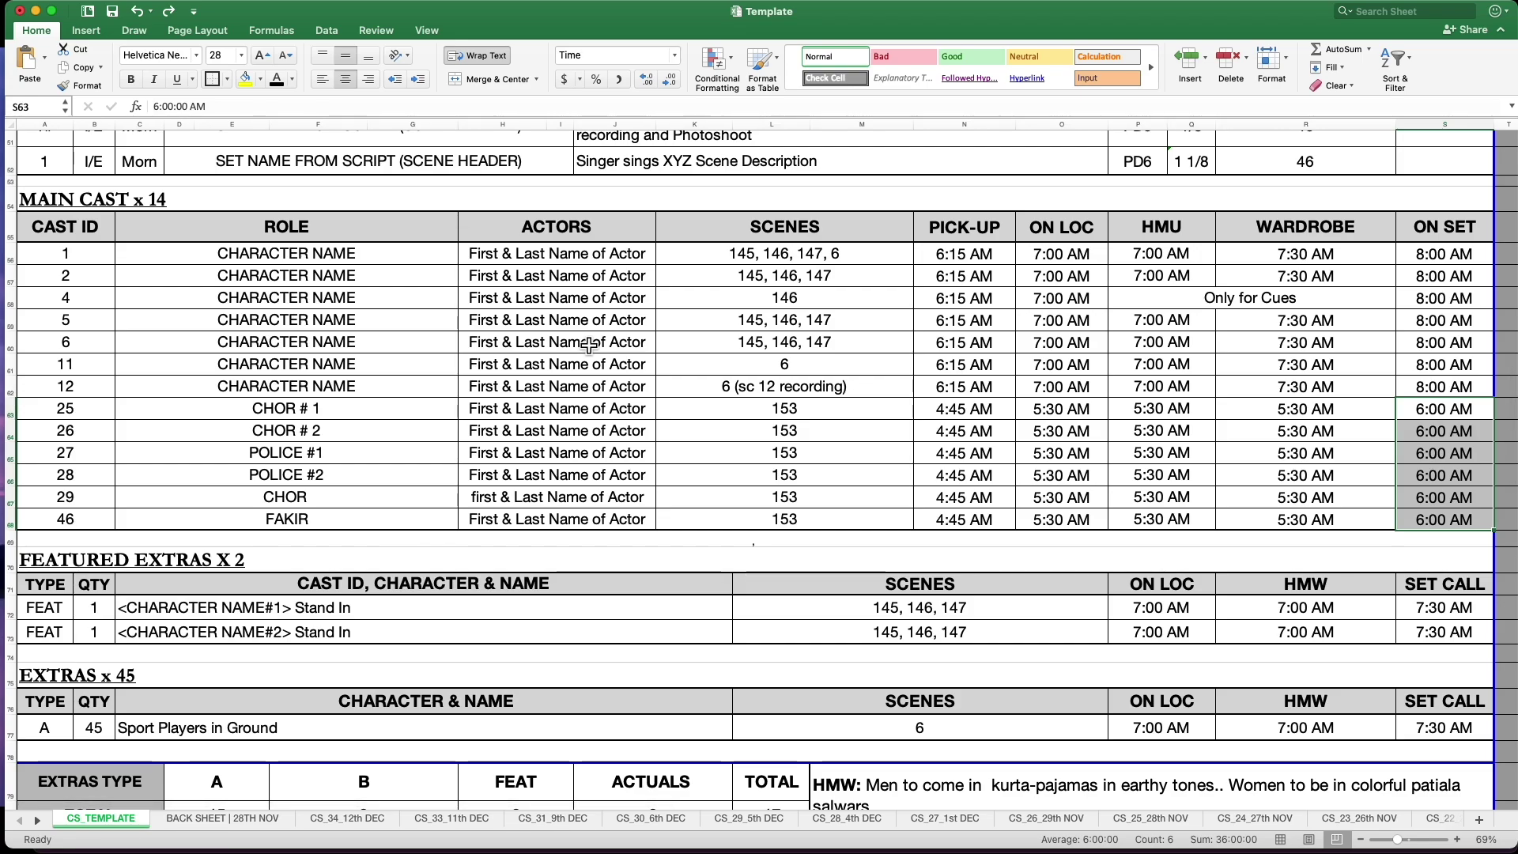
# Examine the FEATURED EXTRAS stand-in rows and compare them with the on-location, HMU, wardrobe and ON SET times of the first main cast members.
pyautogui.scroll(-3, 342, 409)
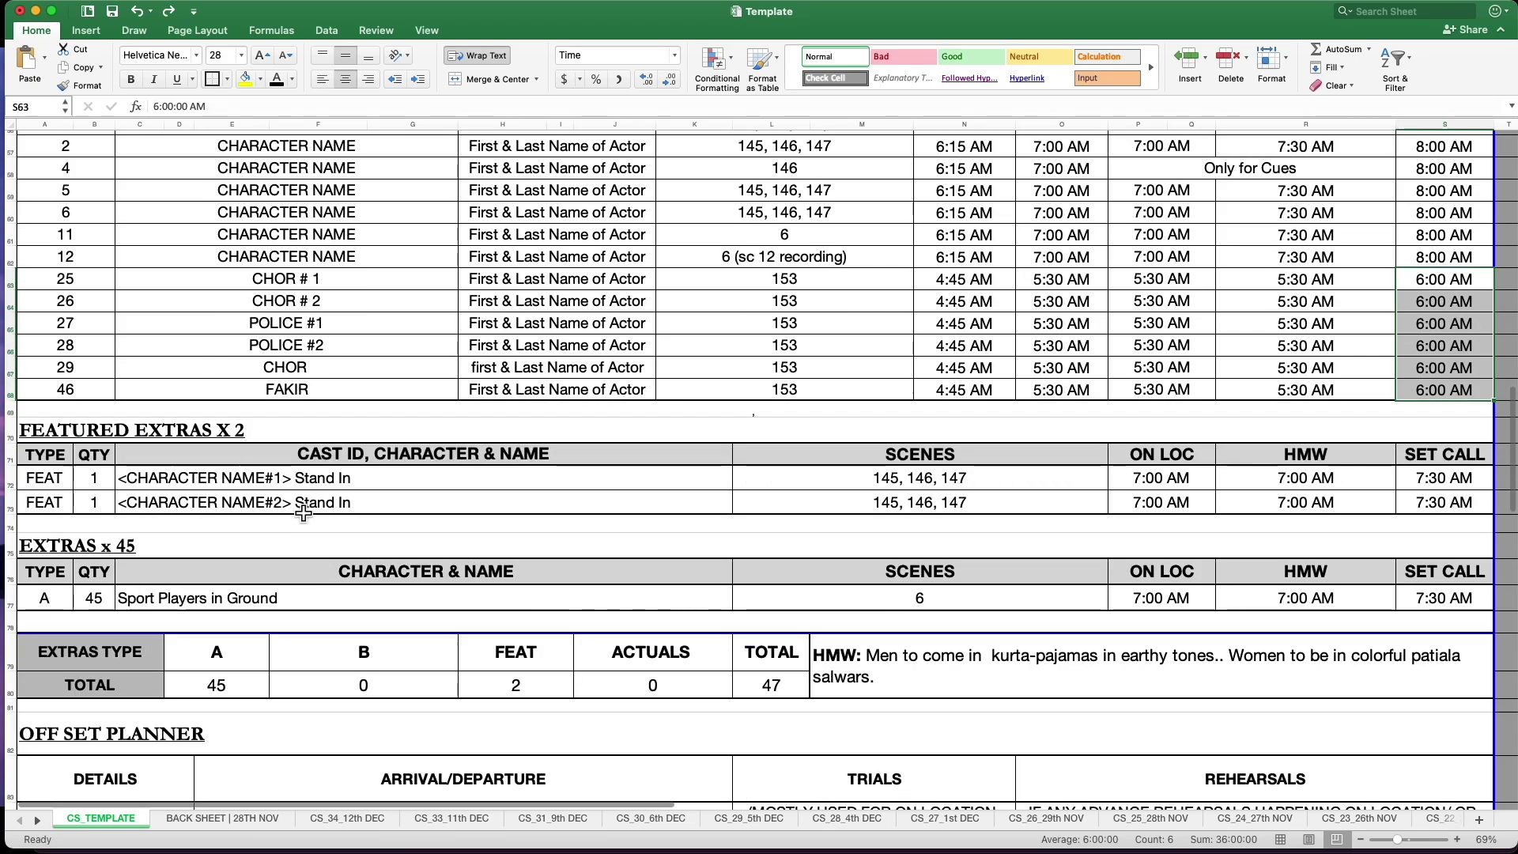
pyautogui.click(266, 437)
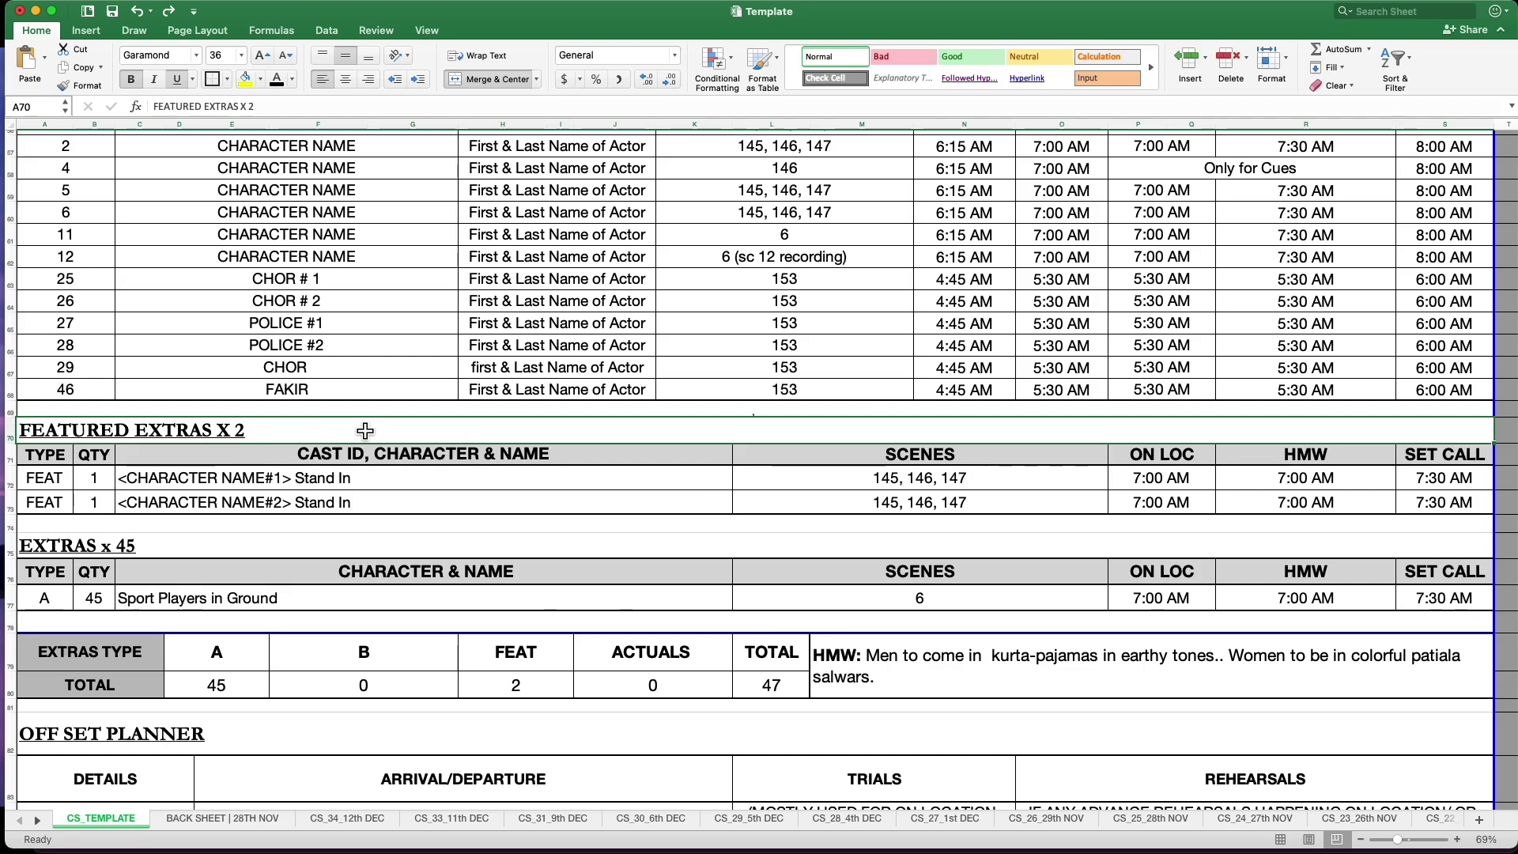
pyautogui.moveTo(333, 437); pyautogui.dragTo(365, 503)
pyautogui.click(408, 484)
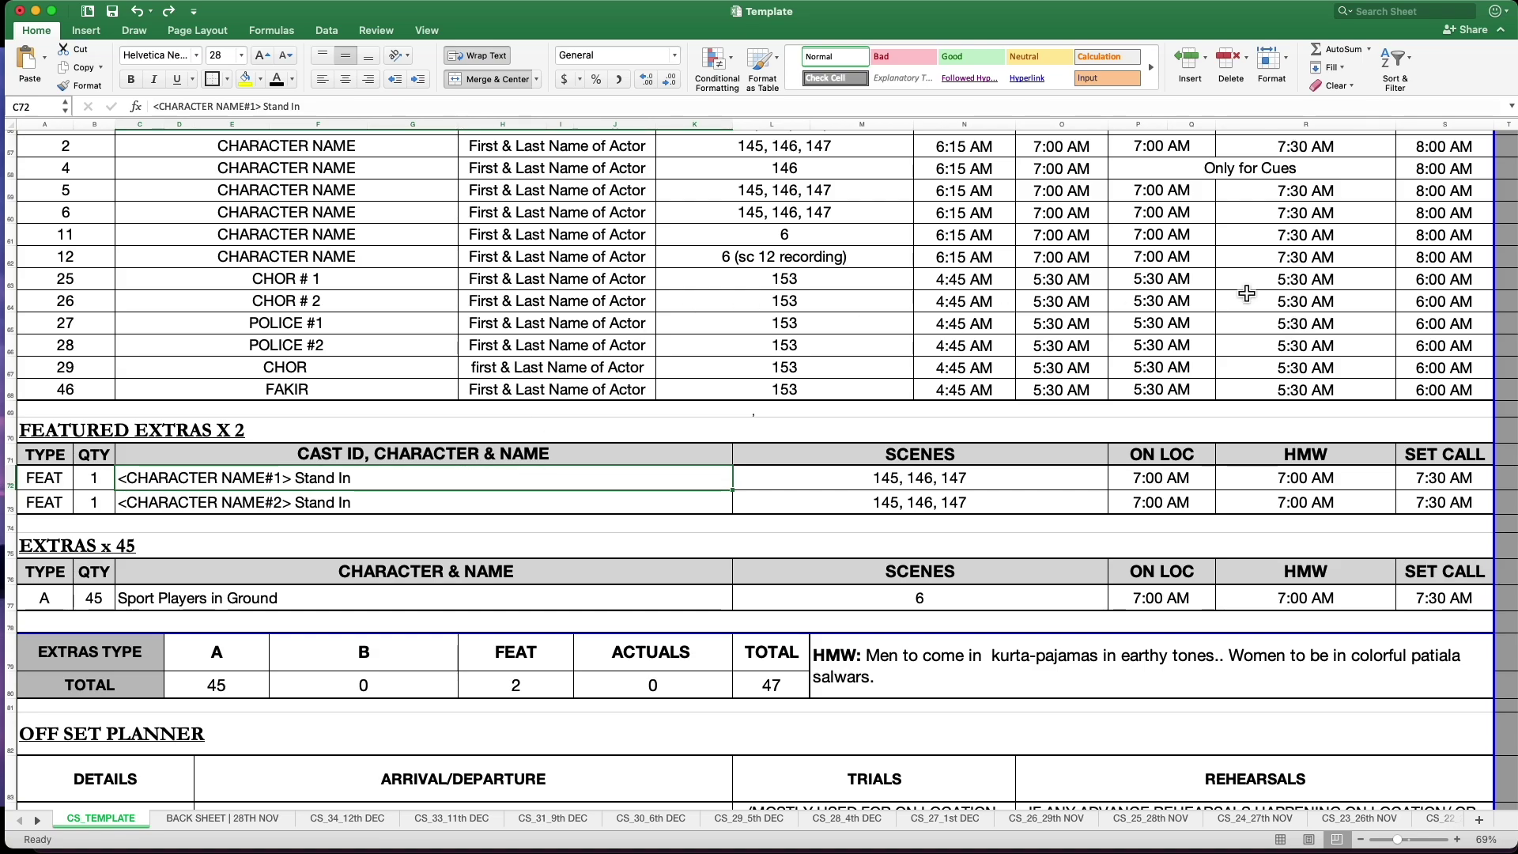
pyautogui.scroll(5, 1247, 294)
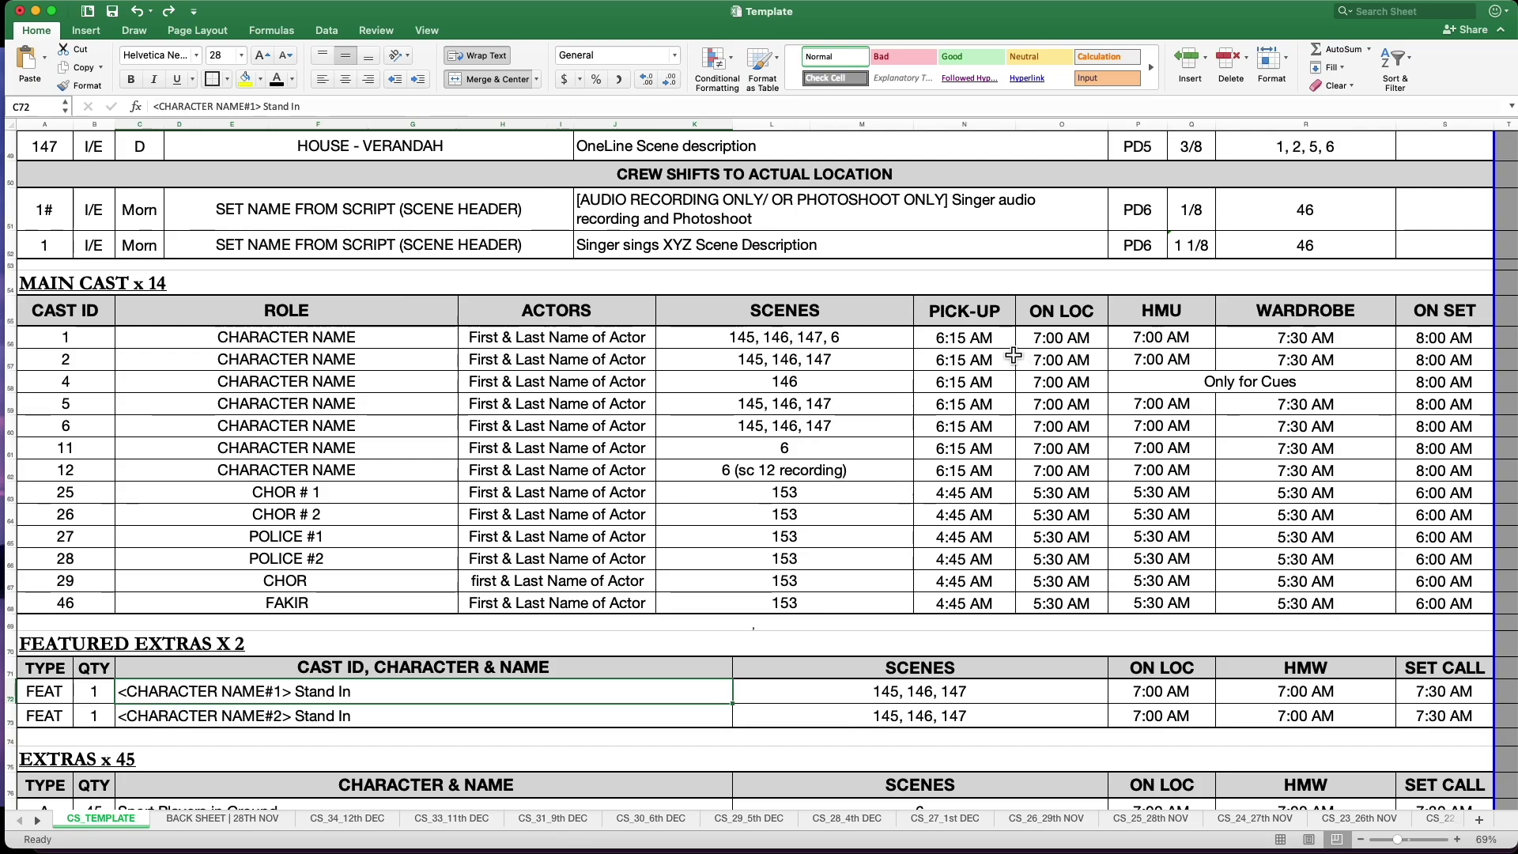
pyautogui.moveTo(1051, 346); pyautogui.dragTo(1309, 473)
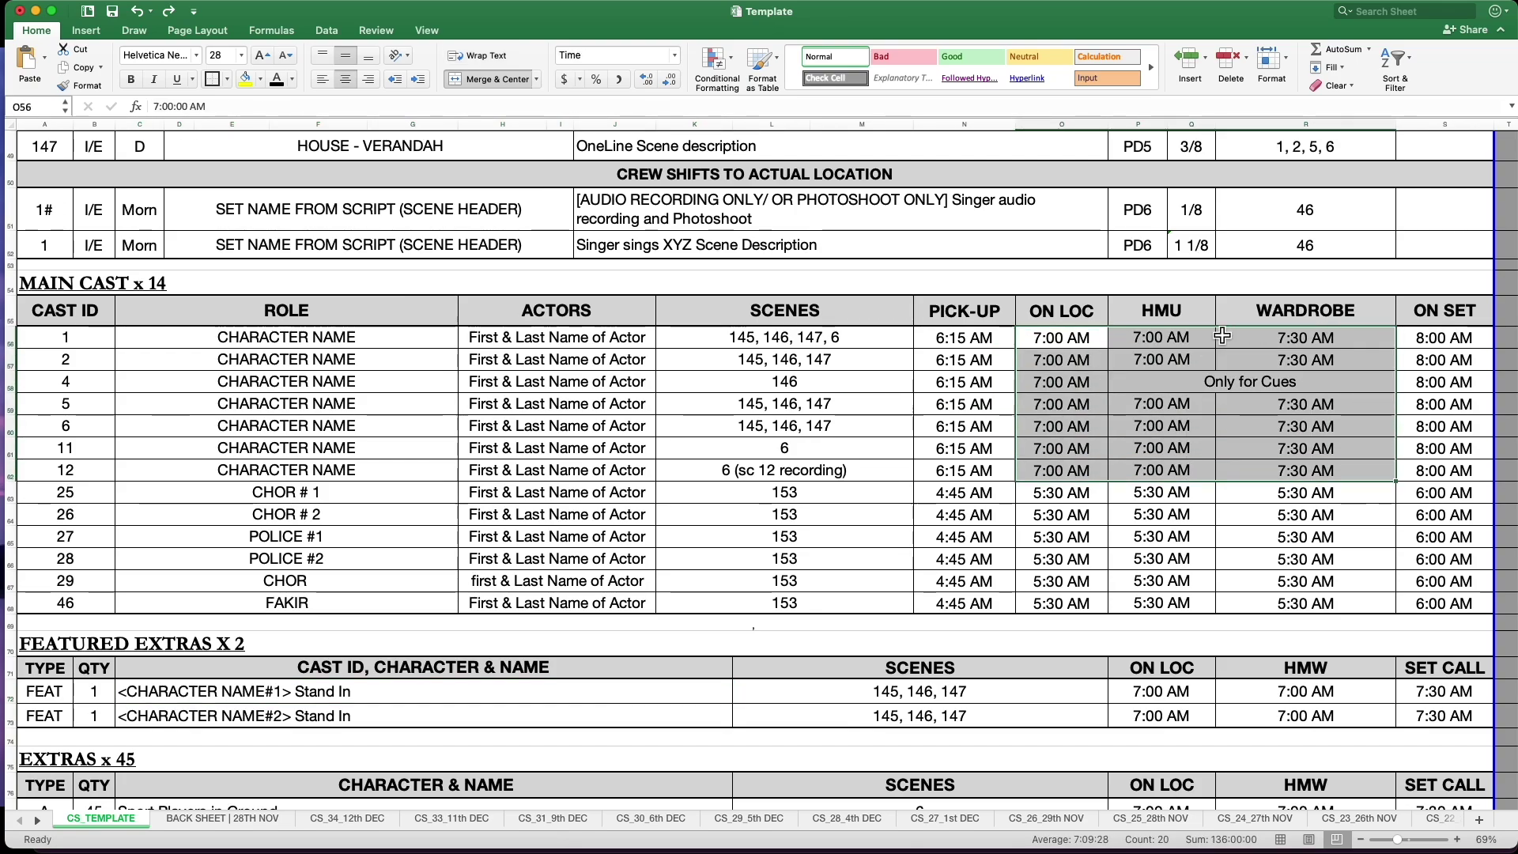
pyautogui.moveTo(1101, 341); pyautogui.dragTo(1448, 380)
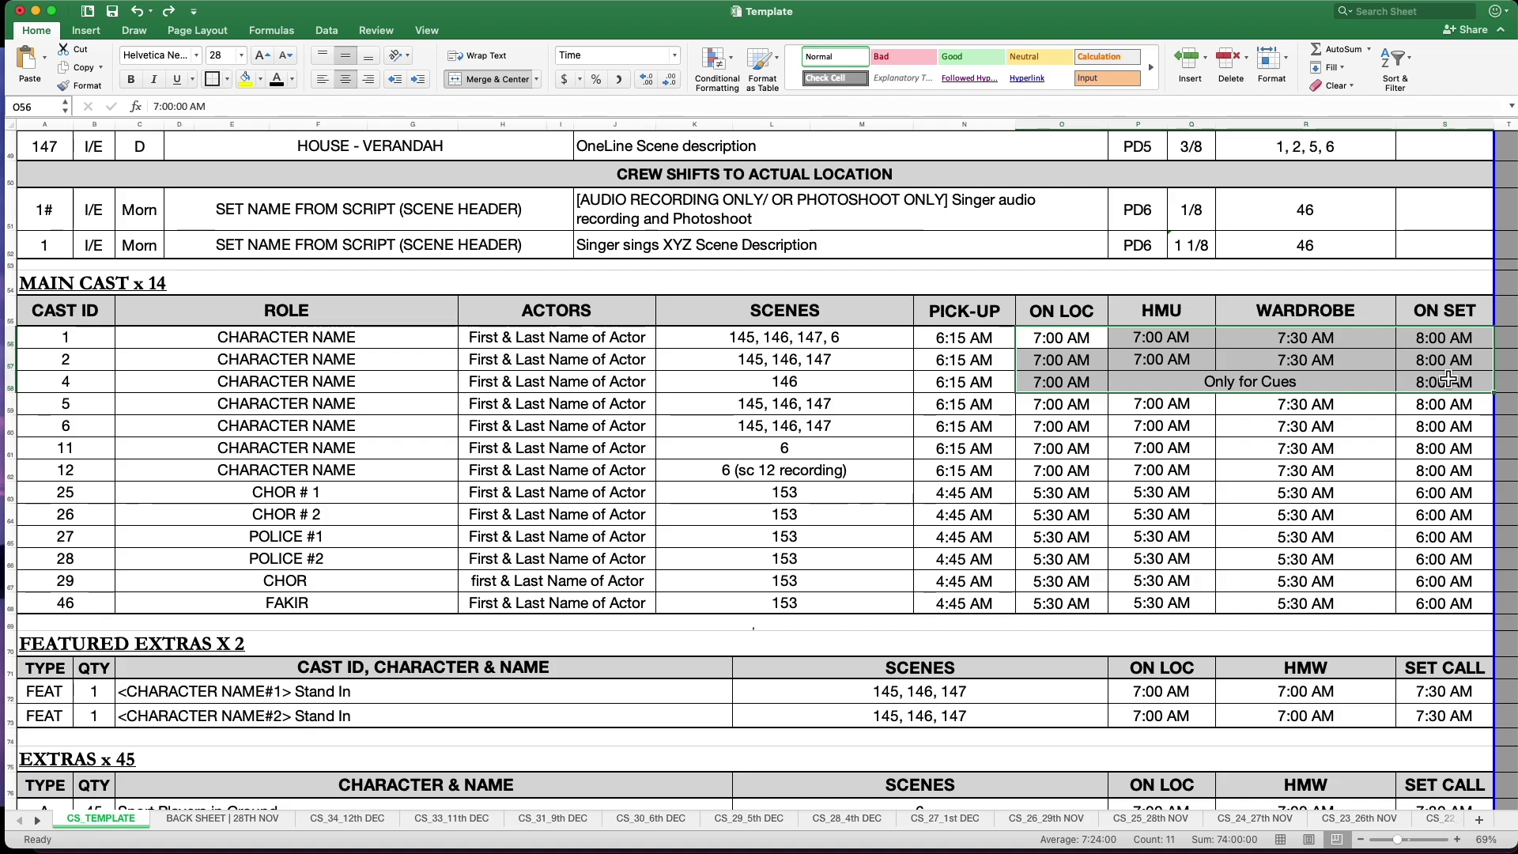
pyautogui.moveTo(1199, 340); pyautogui.dragTo(1420, 364)
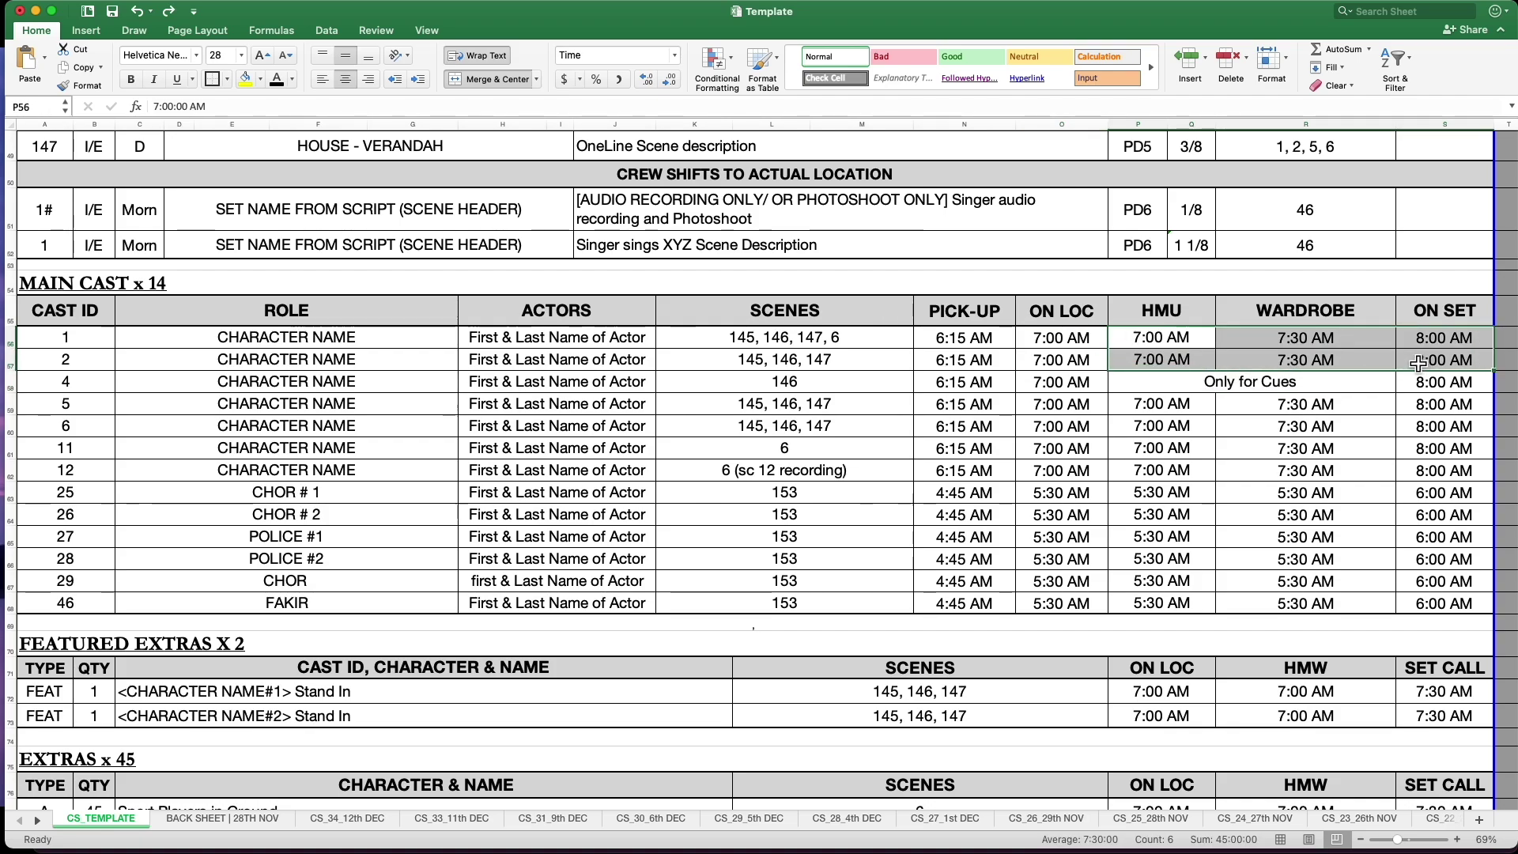
# Review the featured extras' stand-in names, scenes, ON LOC, HMW and SET CALL times, and look over the EXTRAS table below them.
pyautogui.scroll(-3, 861, 591)
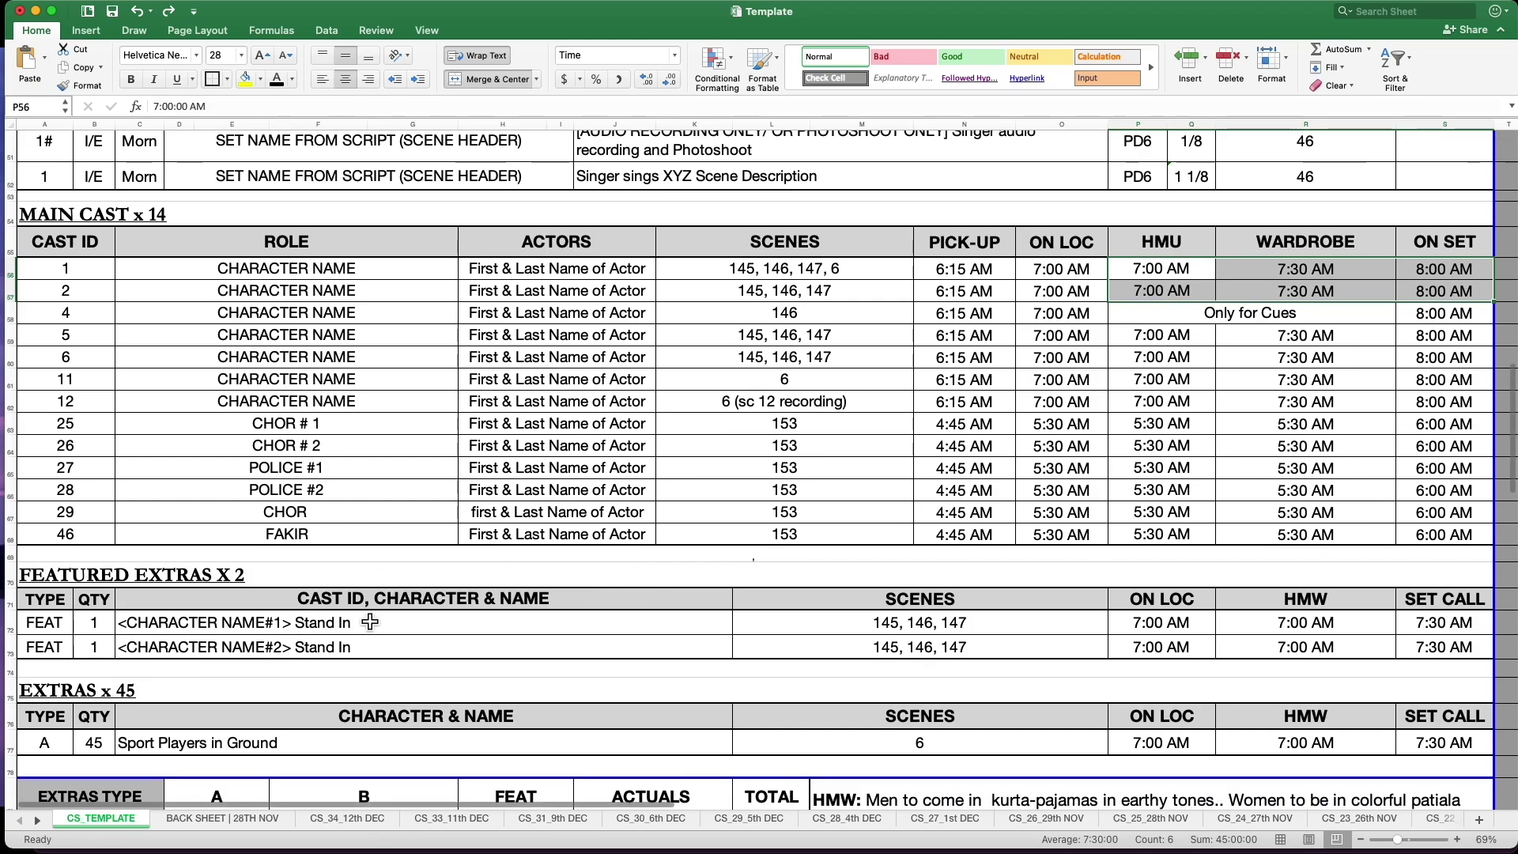
pyautogui.moveTo(380, 622); pyautogui.dragTo(383, 655)
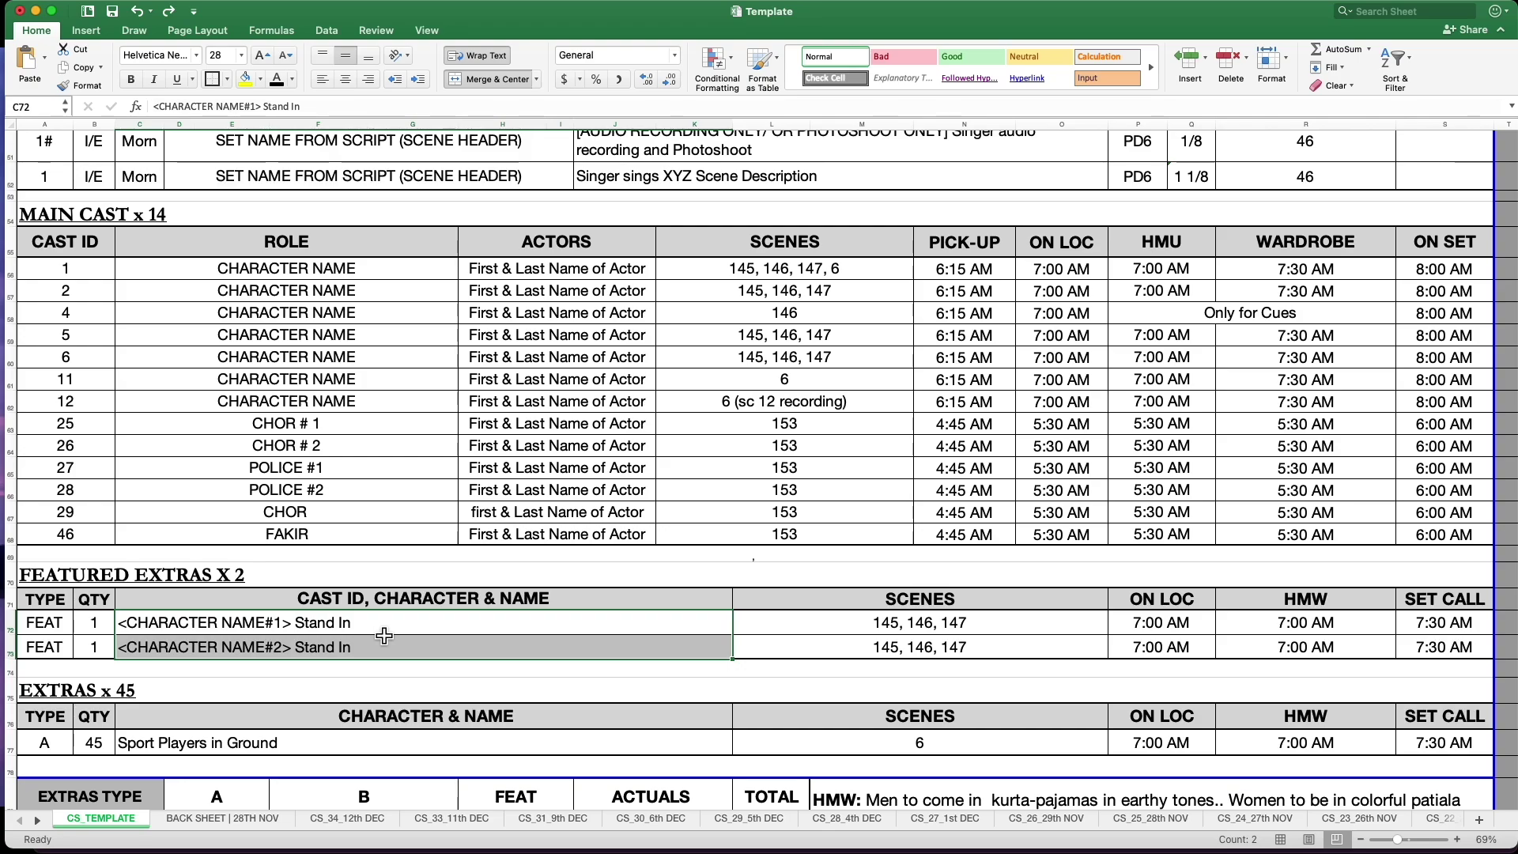
pyautogui.scroll(-1, 384, 636)
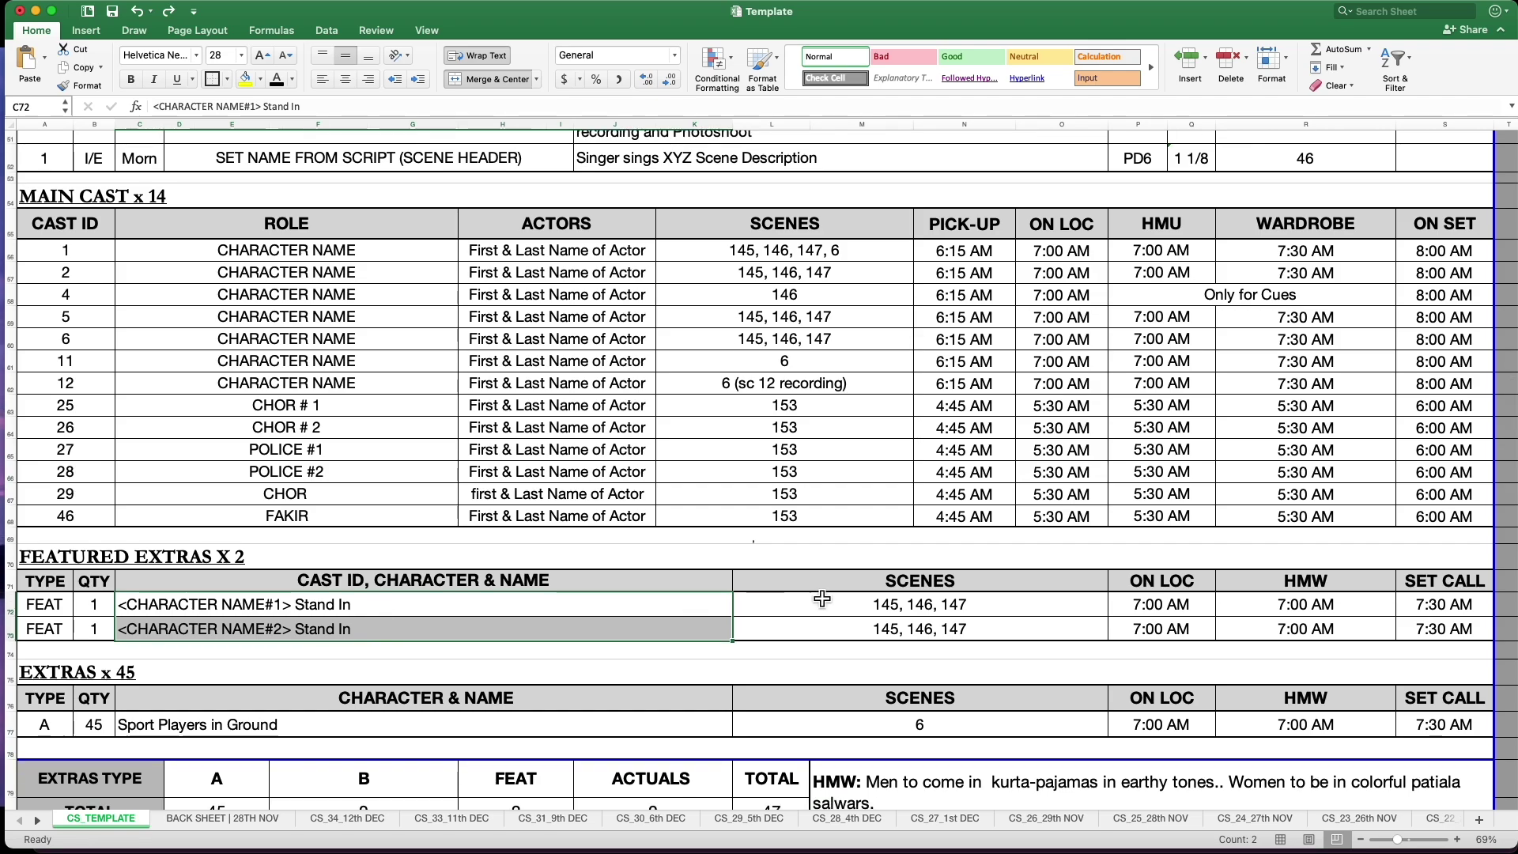
pyautogui.click(1459, 607)
pyautogui.scroll(-1, 1459, 609)
pyautogui.moveTo(1161, 599); pyautogui.dragTo(1448, 619)
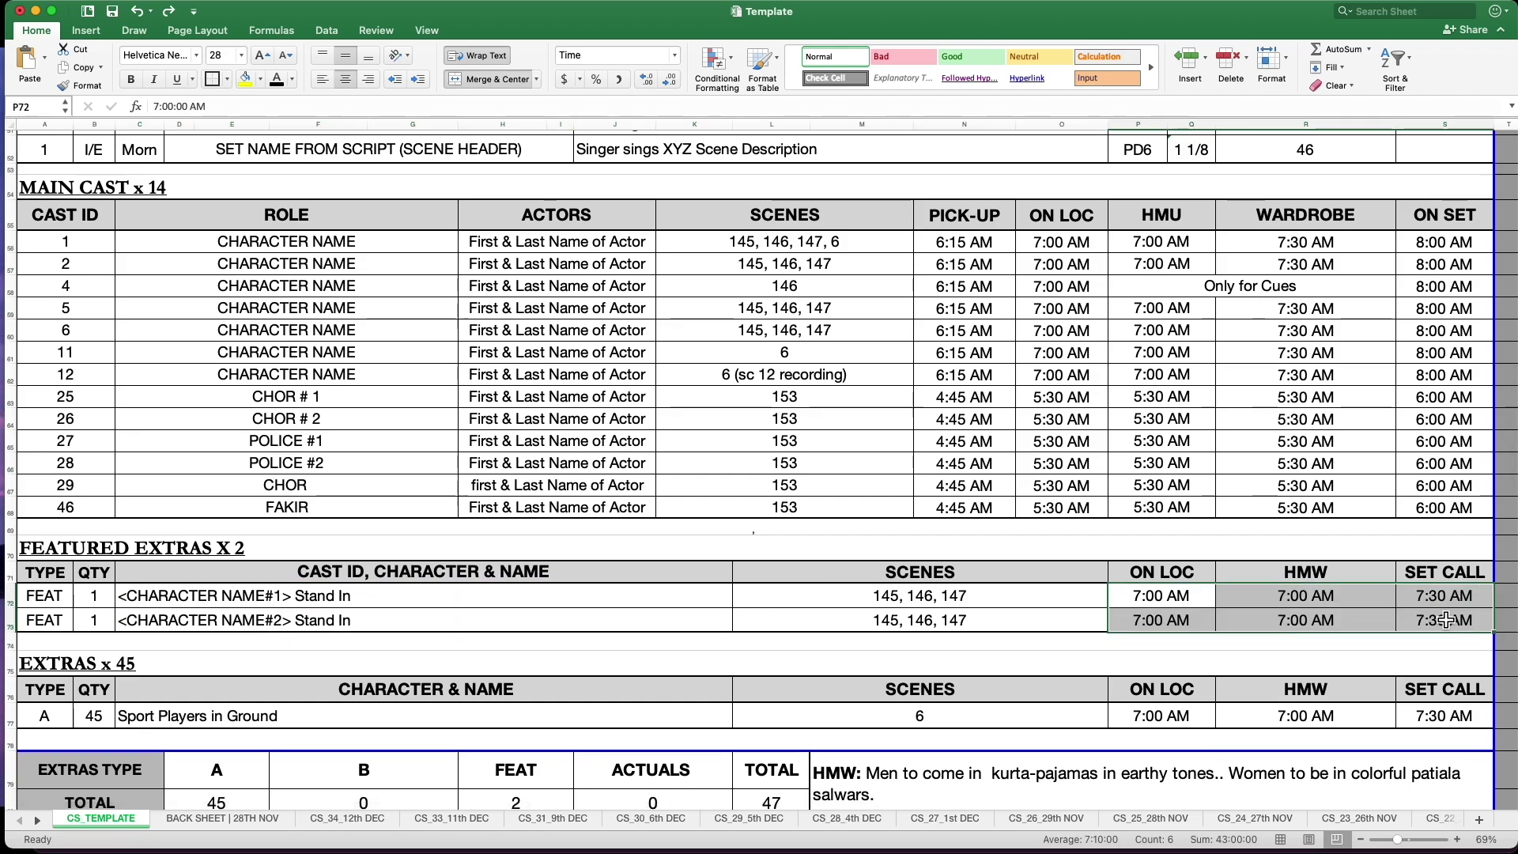
pyautogui.click(1024, 603)
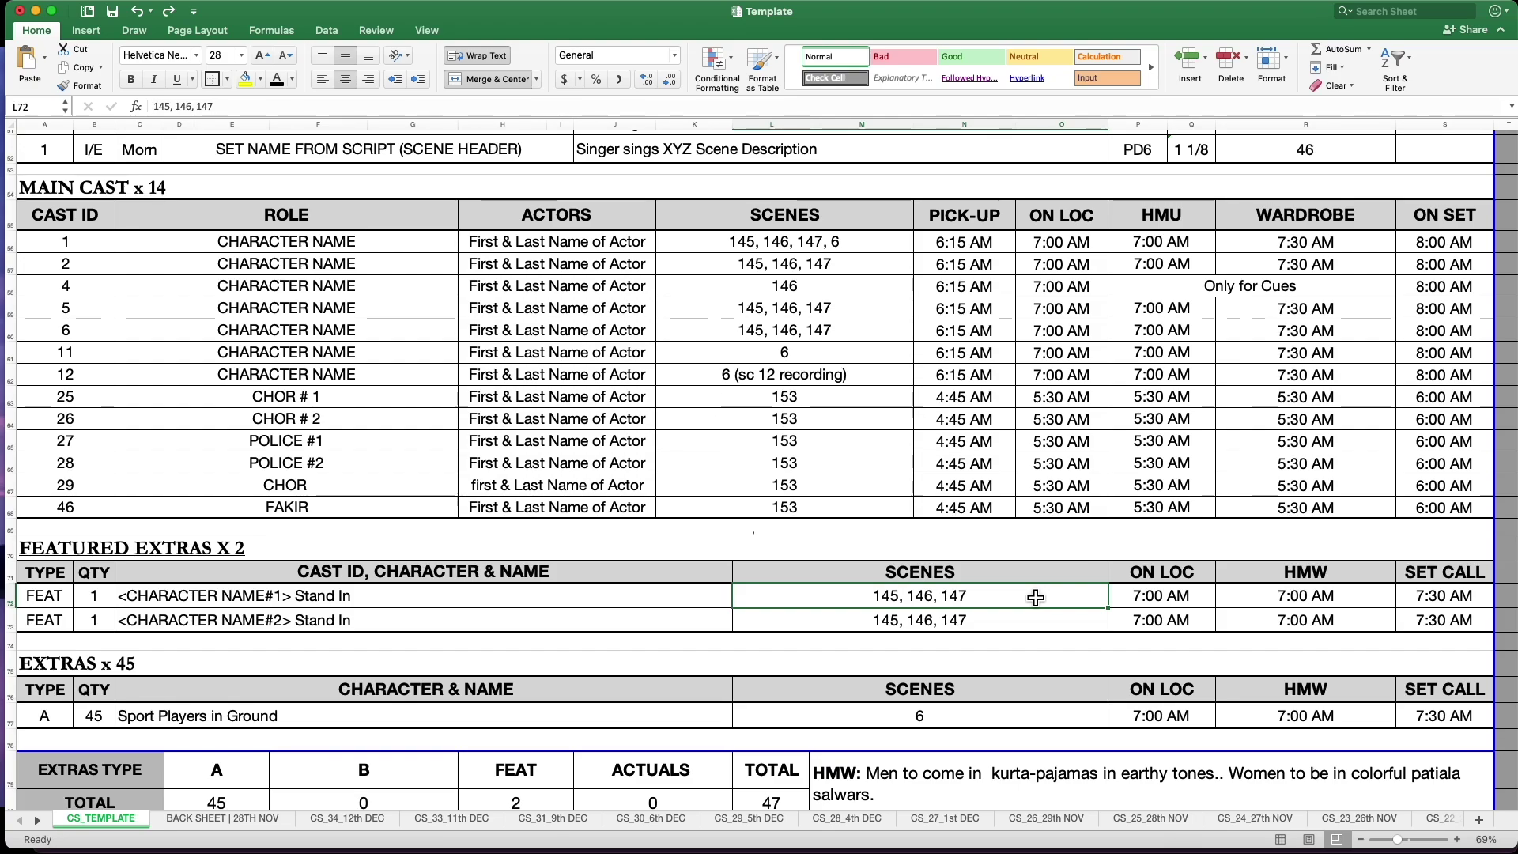
pyautogui.scroll(-2, 1009, 590)
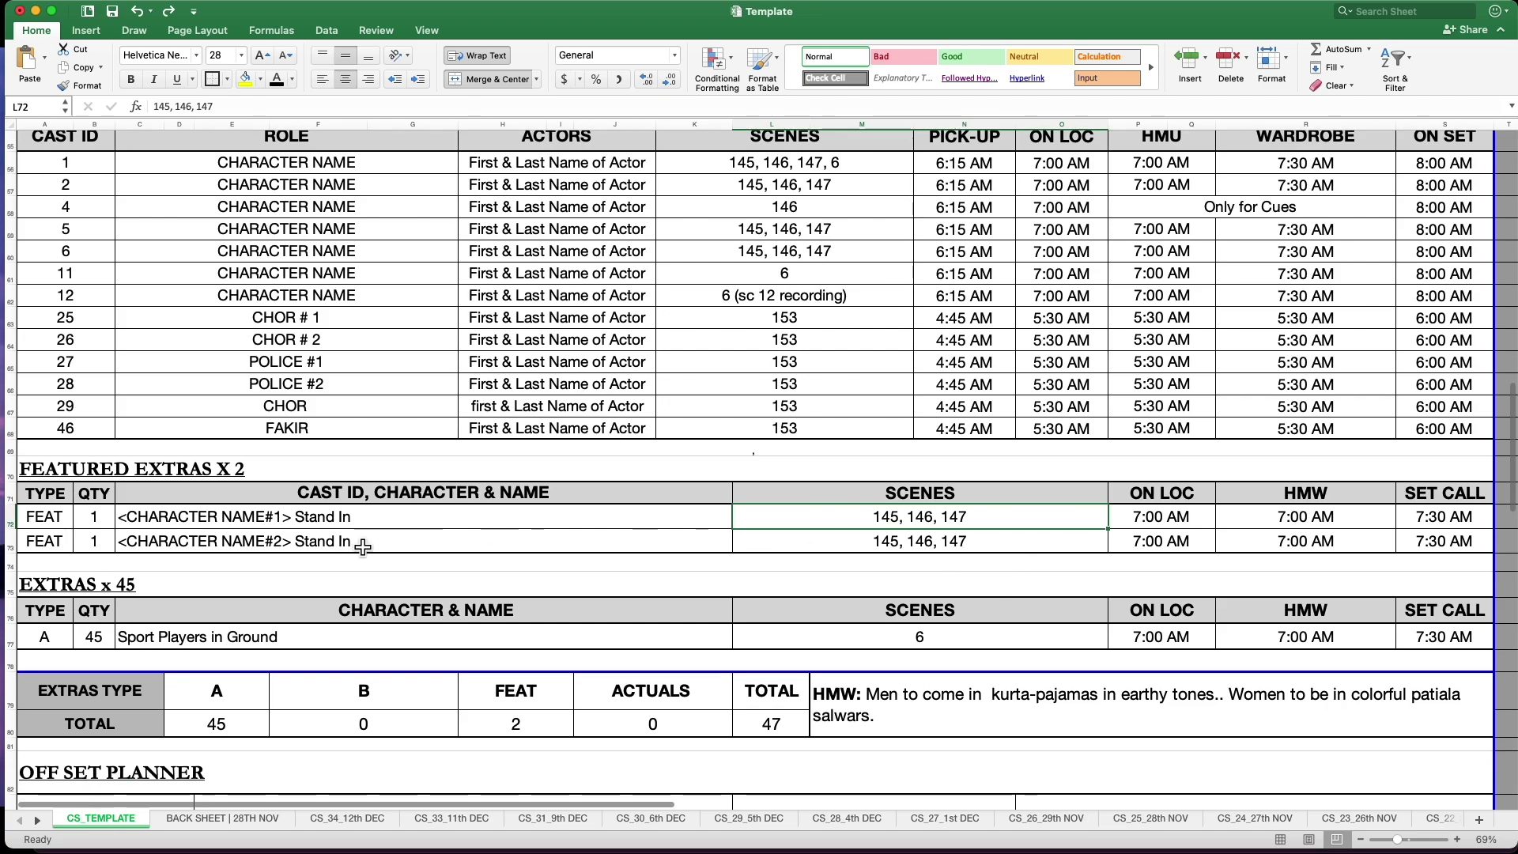
pyautogui.scroll(-4, 363, 545)
pyautogui.moveTo(293, 294); pyautogui.dragTo(287, 447)
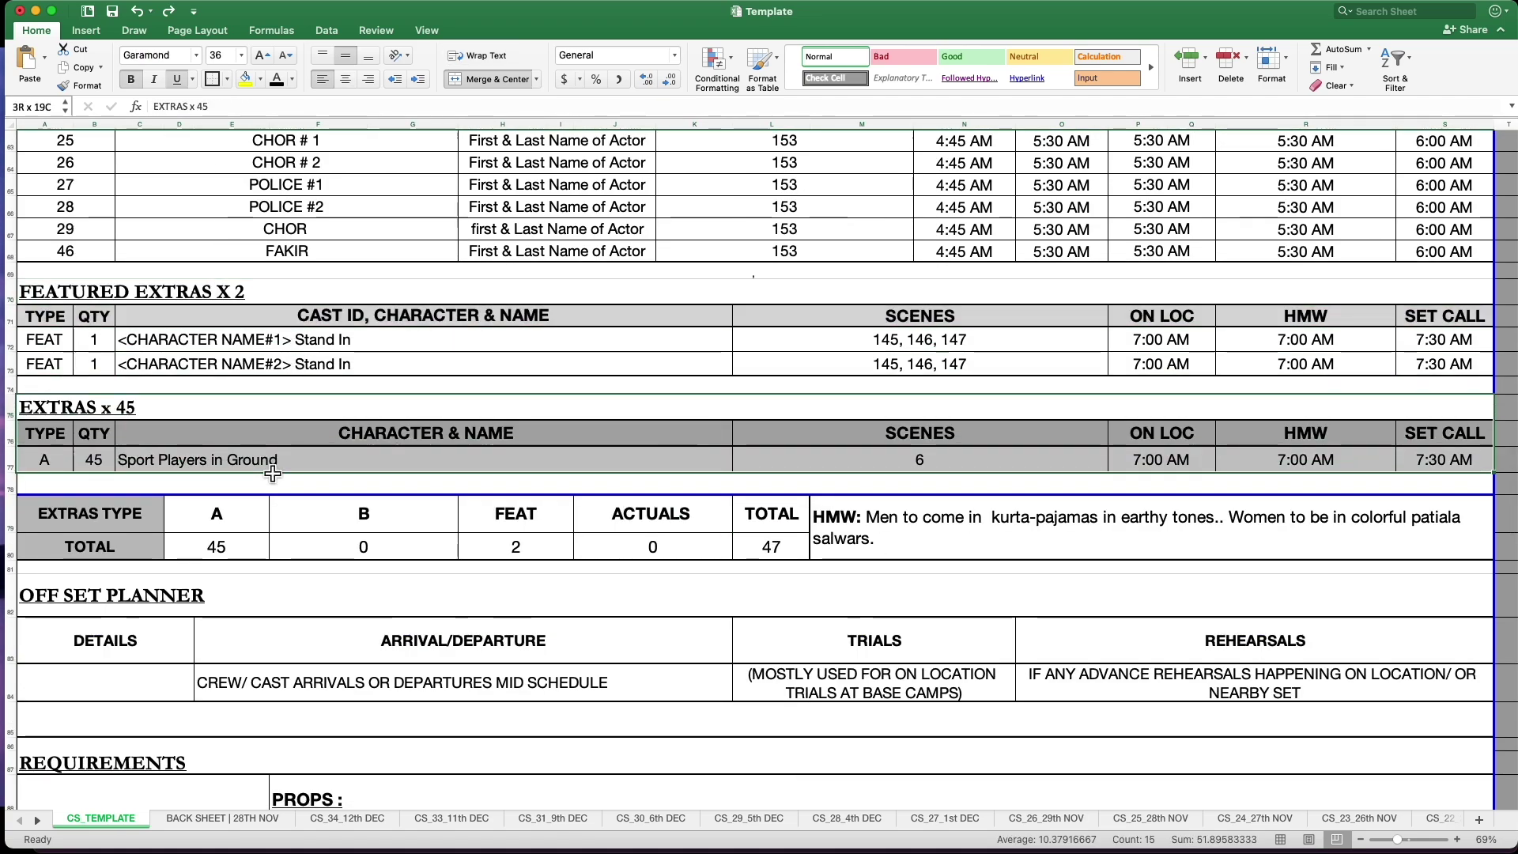
pyautogui.scroll(-1, 292, 450)
# Extend the Sport Players in Ground entry in the EXTRAS table so it reads "Sport Players in Ground @ Directly report to Base.".
pyautogui.click(219, 450)
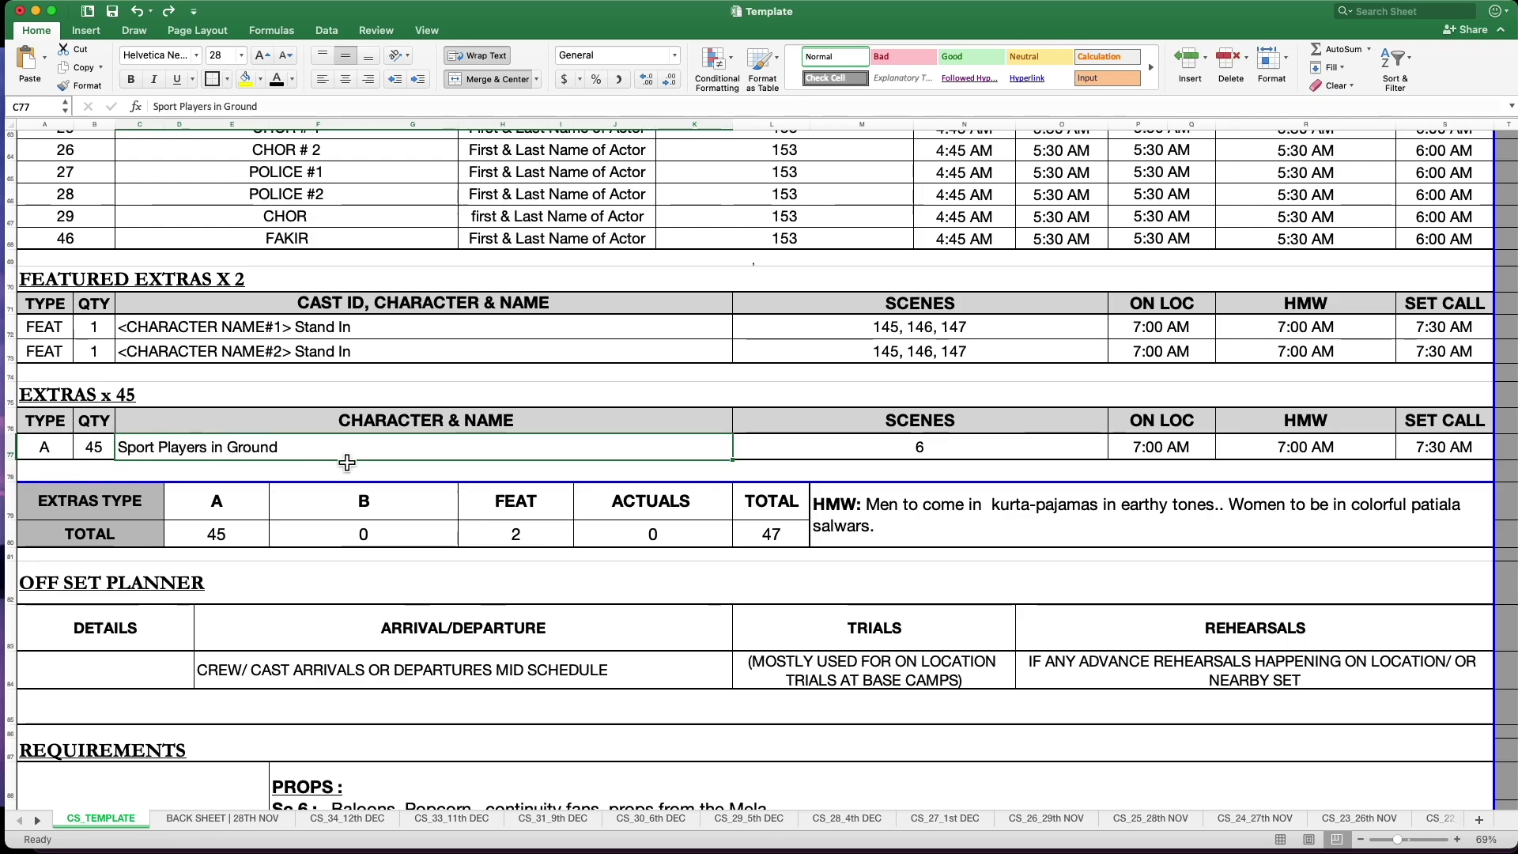
pyautogui.doubleClick(481, 446)
pyautogui.write('@ dIREC')
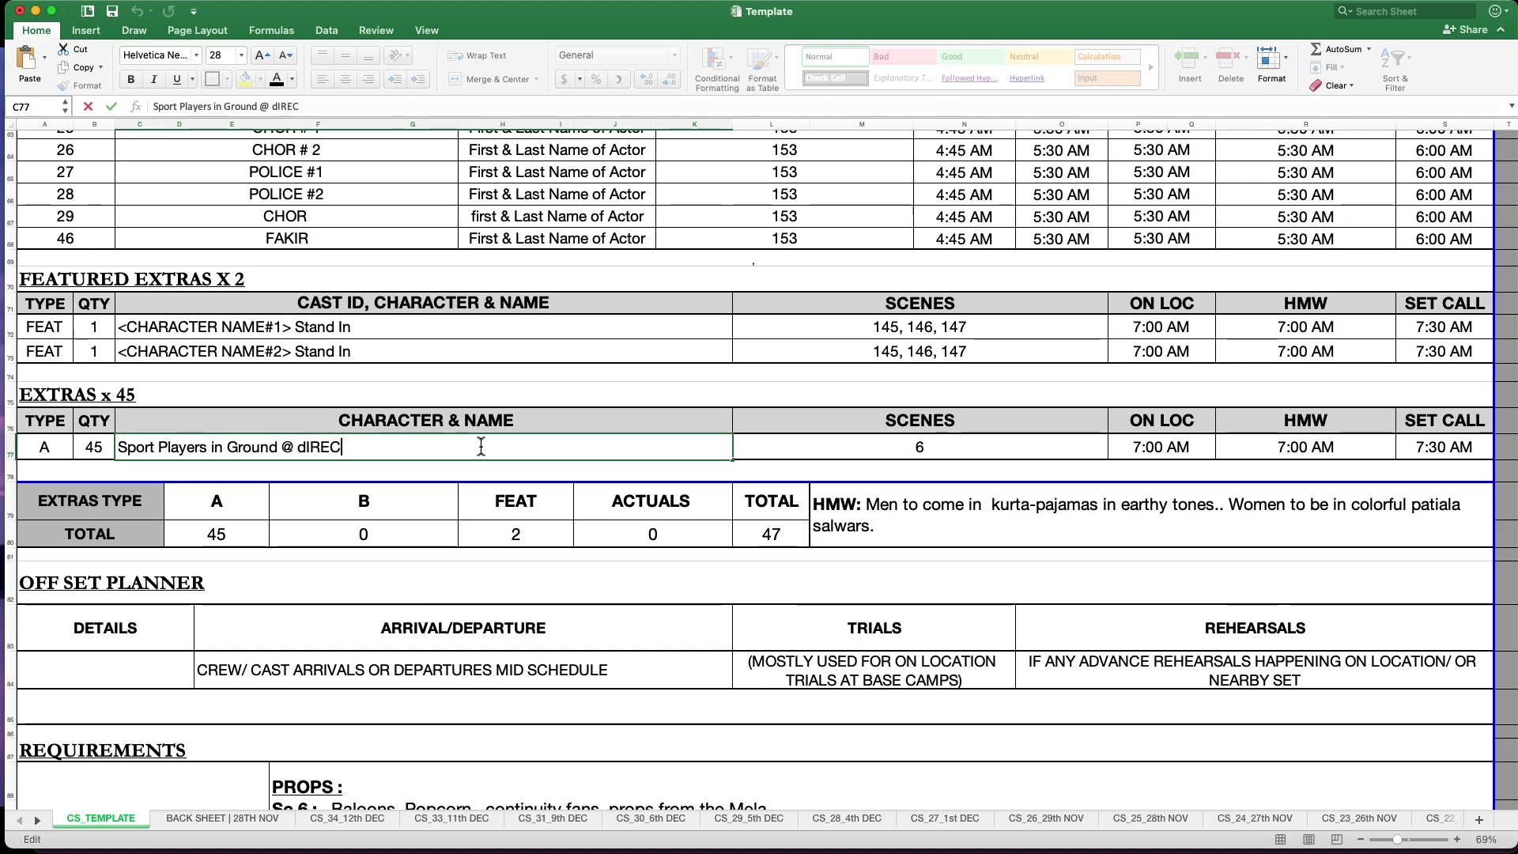
pyautogui.write('tl')
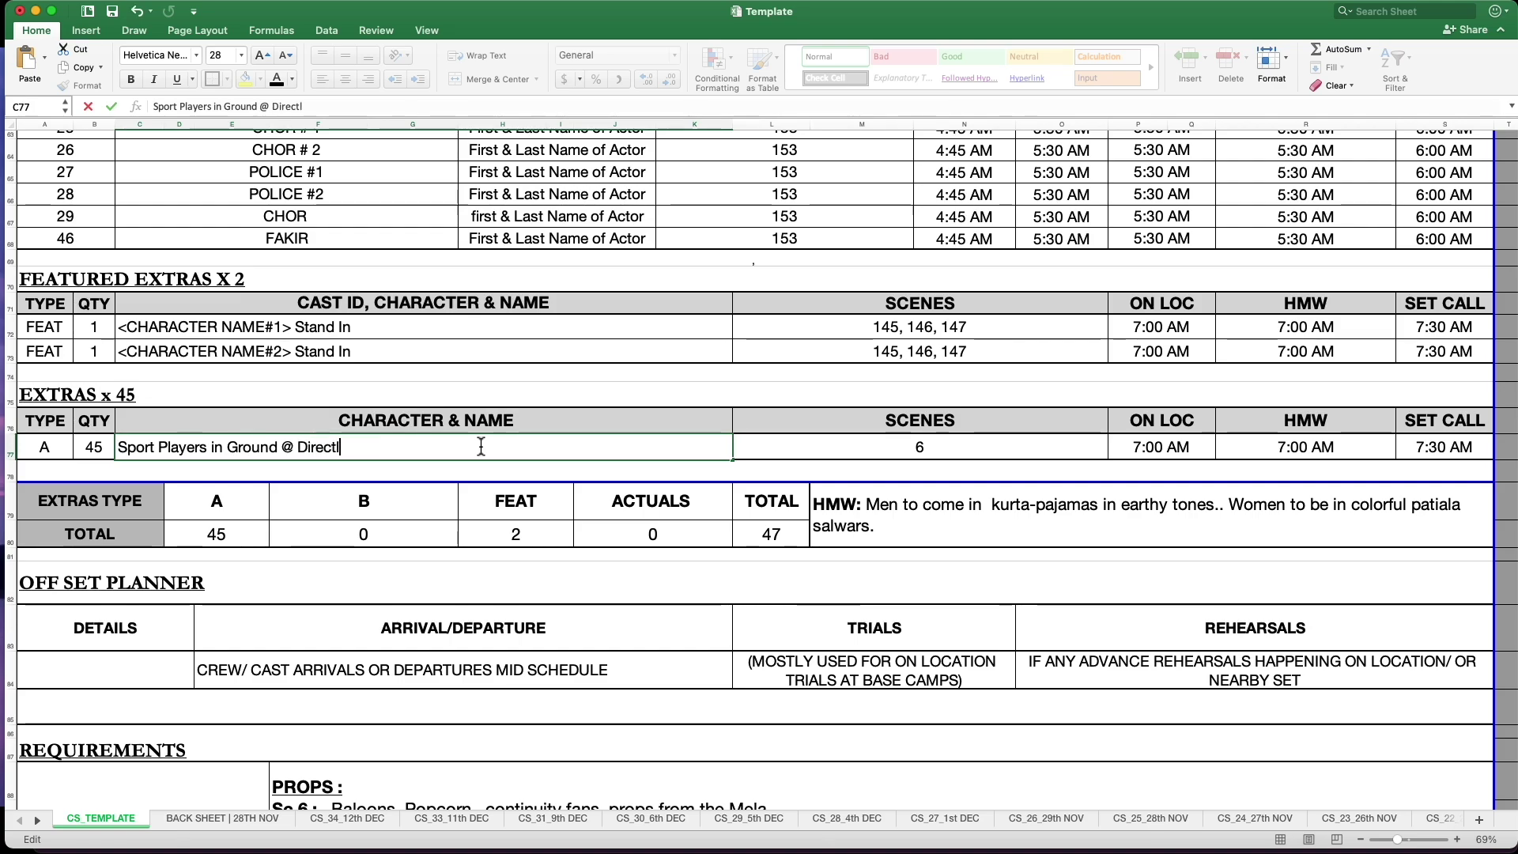
pyautogui.write('y report to location 2')
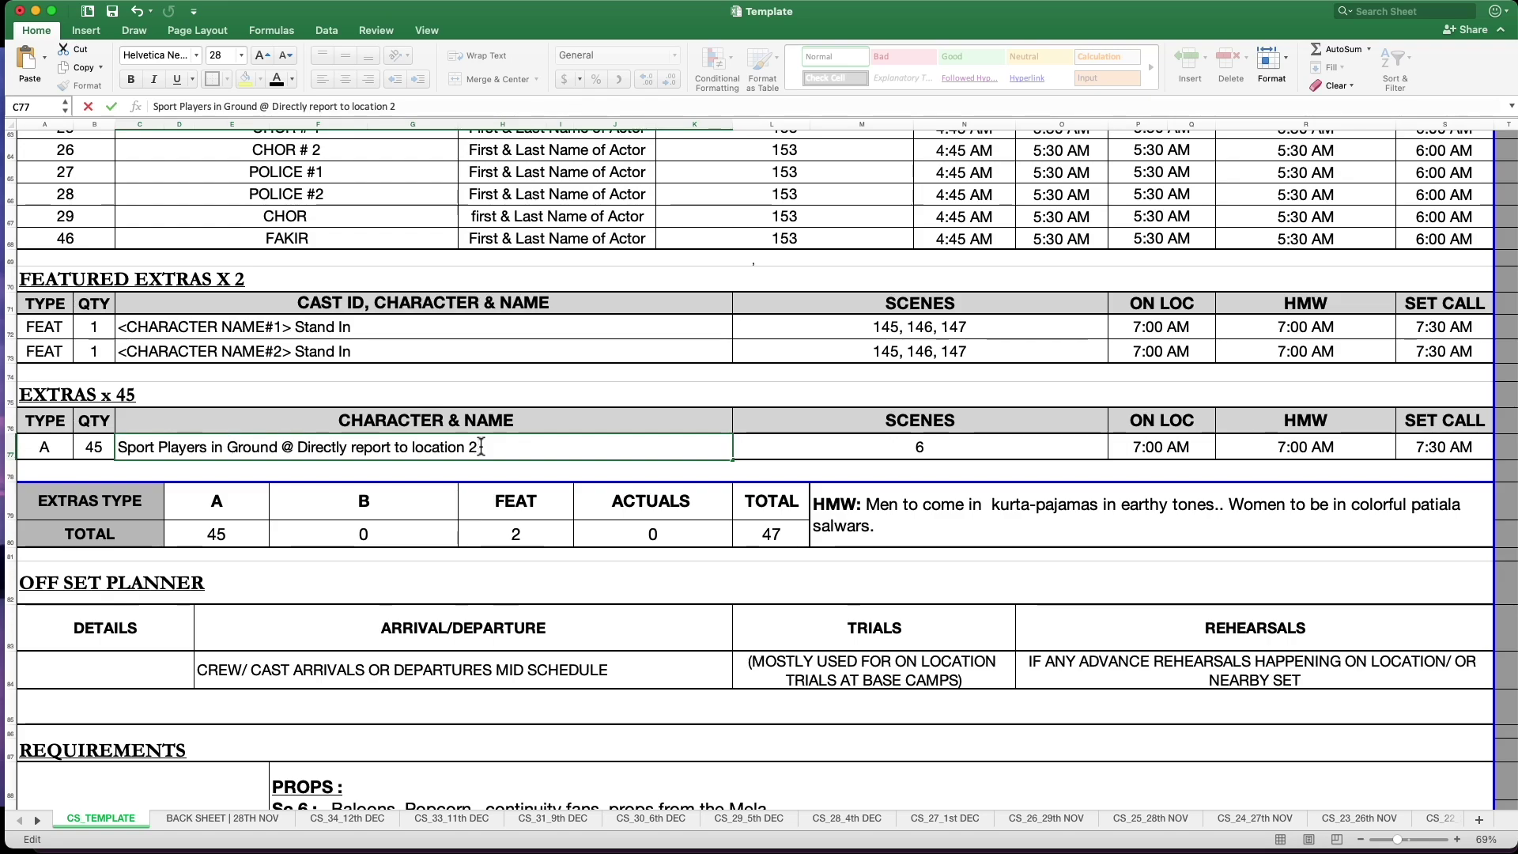
pyautogui.press('BackSpace')
pyautogui.press('BackSpace')
pyautogui.press('BackSpace')
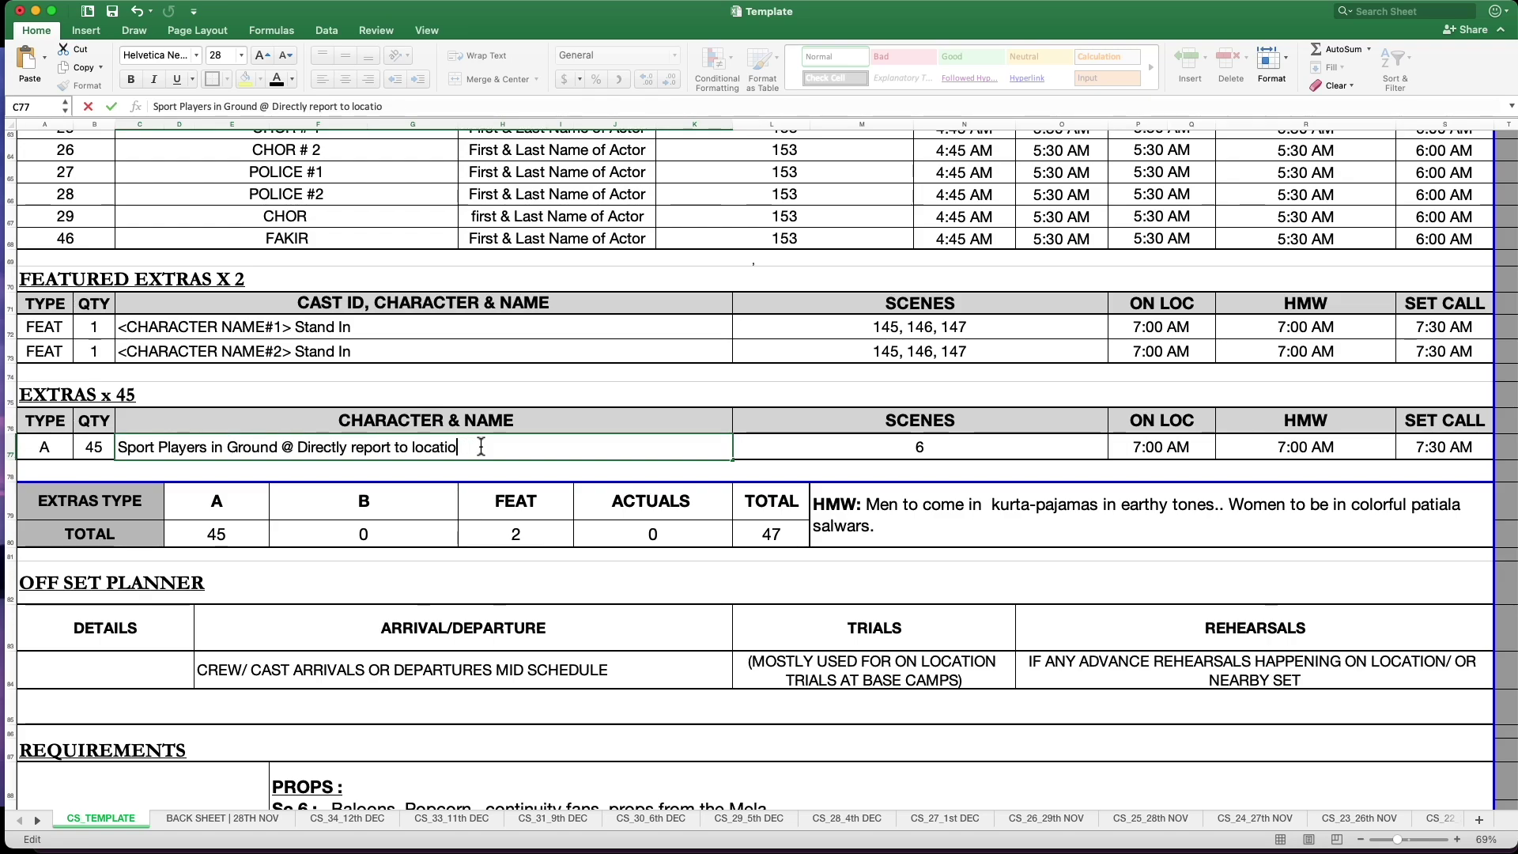
pyautogui.press('BackSpace')
pyautogui.press('BackSpace')
pyautogui.press('BackSpace')
pyautogui.write('Base')
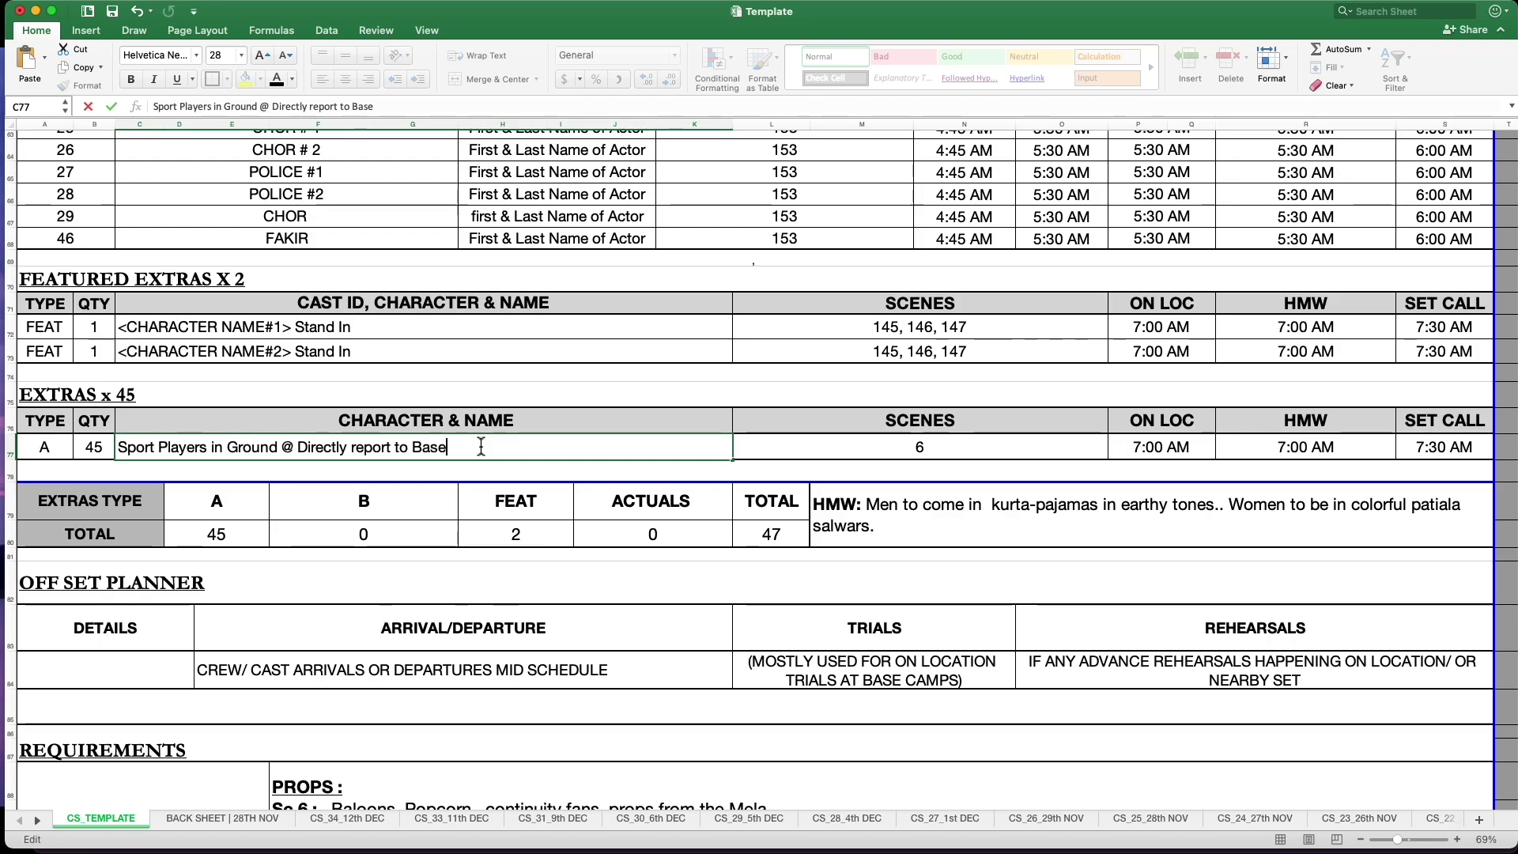
pyautogui.write('.')
pyautogui.press('Tab')
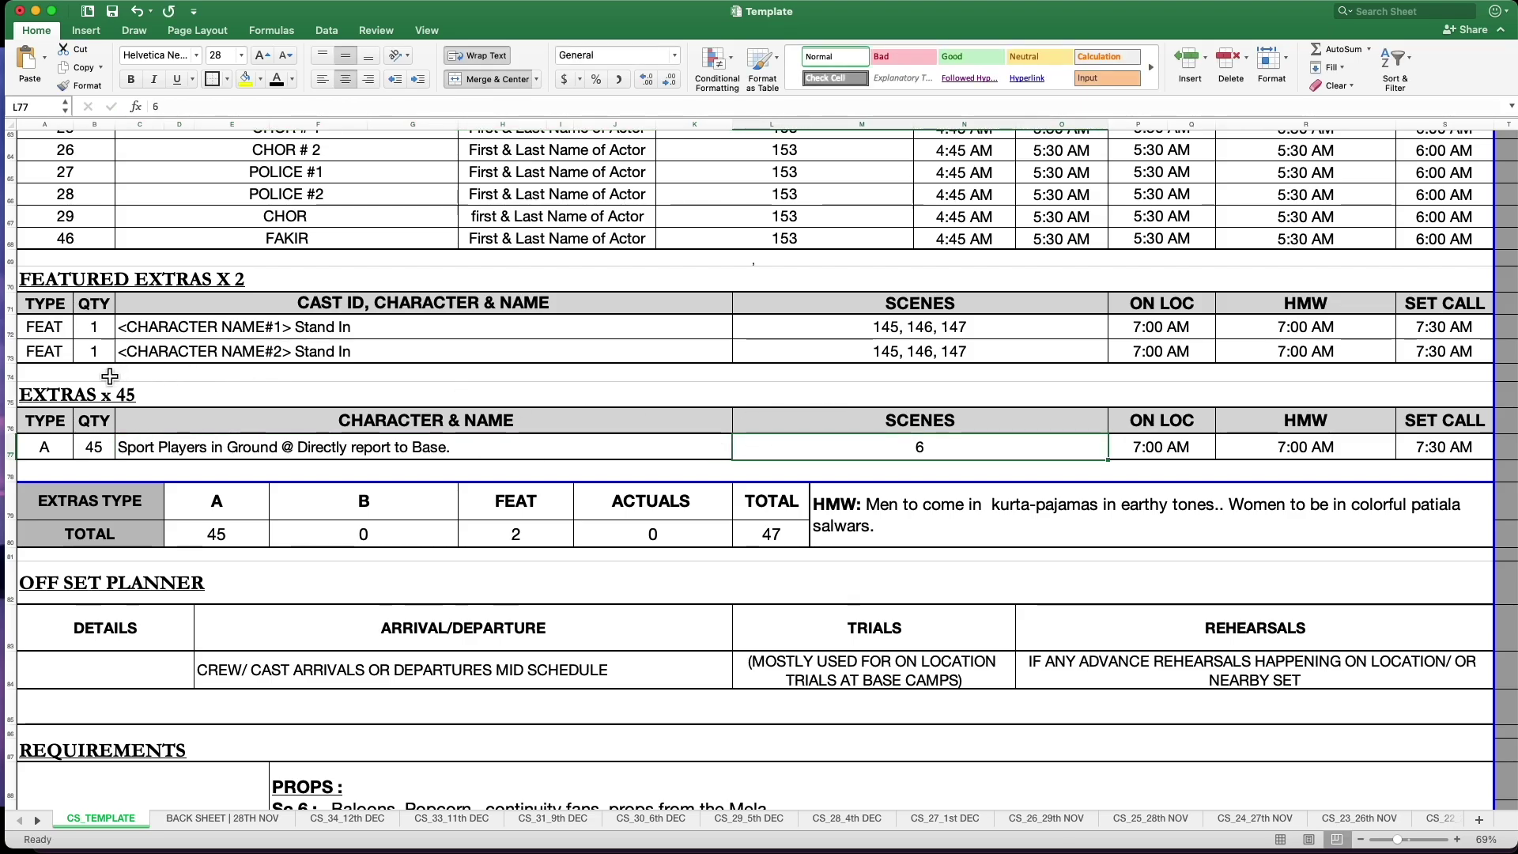
# Review the EXTRAS table, the totals by extras type, and the HMW note on the extras' clothing.
pyautogui.moveTo(109, 375); pyautogui.dragTo(295, 457)
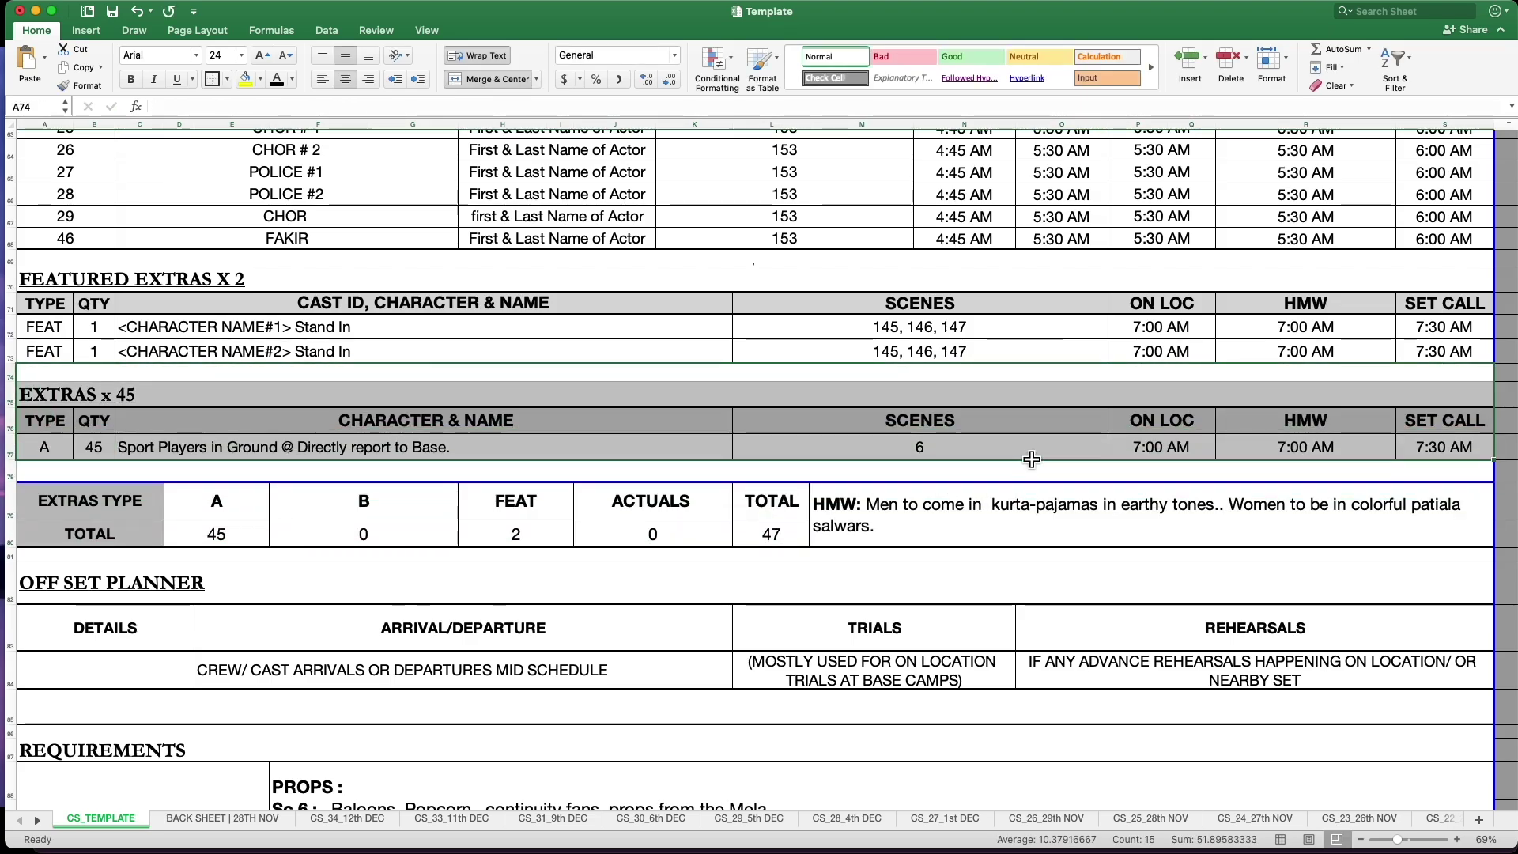
pyautogui.scroll(-3, 1027, 503)
pyautogui.moveTo(99, 439); pyautogui.dragTo(757, 465)
pyautogui.moveTo(516, 440); pyautogui.dragTo(510, 466)
pyautogui.moveTo(169, 441); pyautogui.dragTo(740, 486)
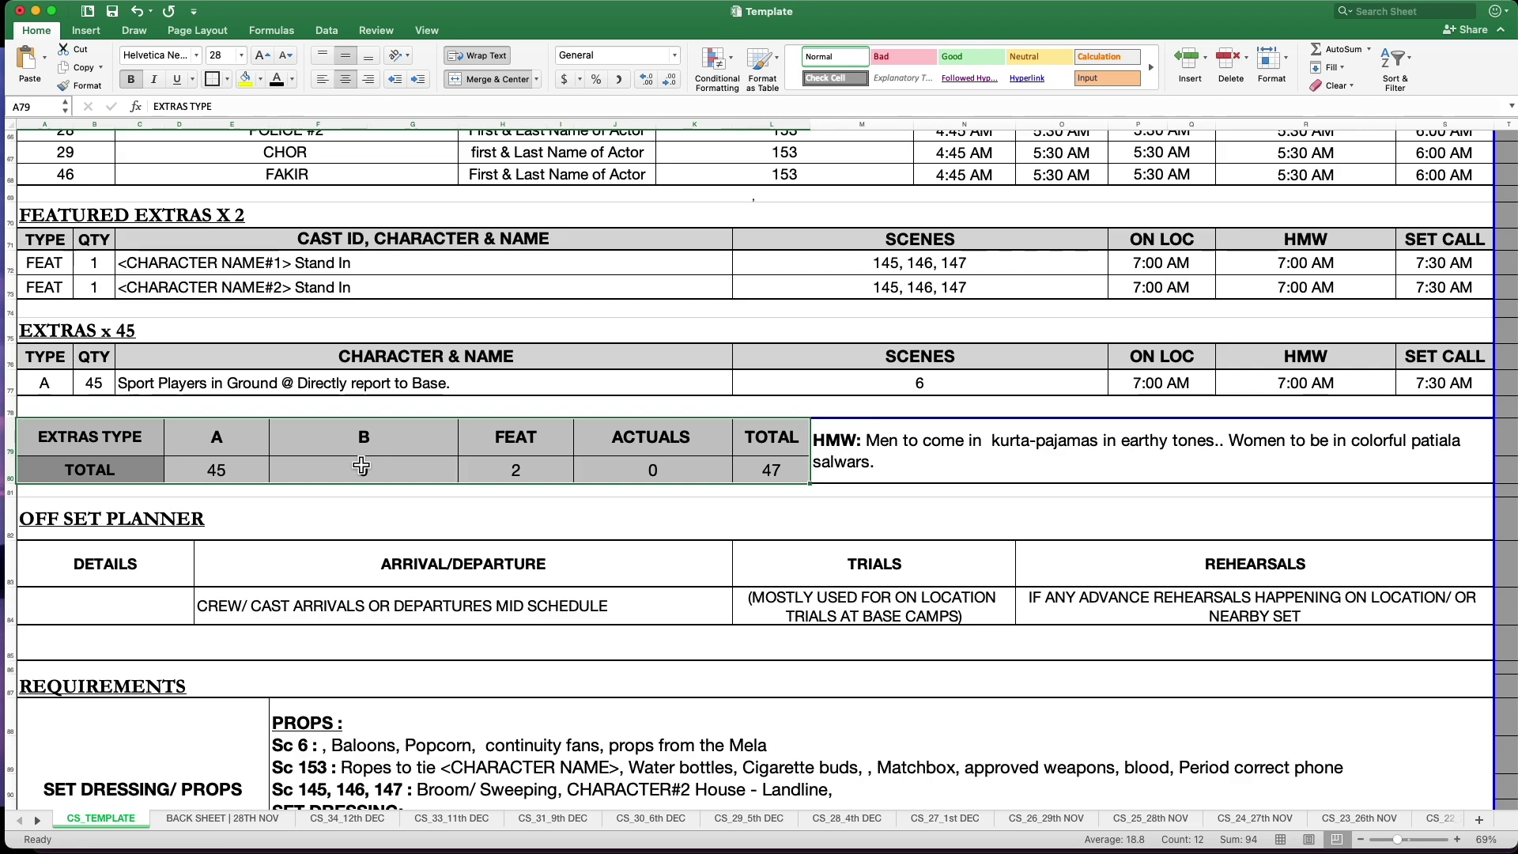
pyautogui.click(349, 512)
pyautogui.click(237, 495)
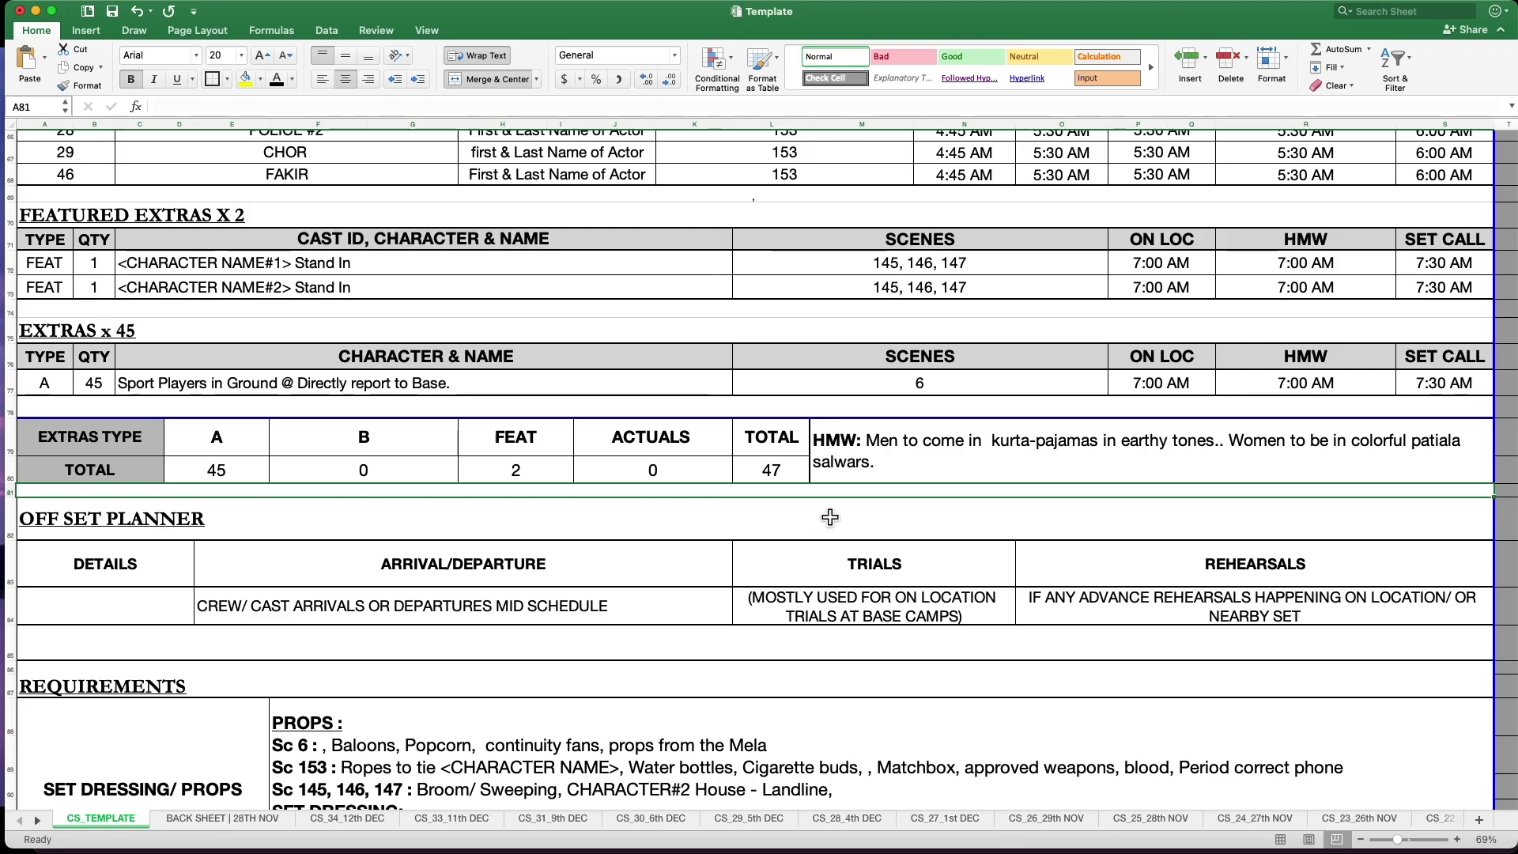
pyautogui.doubleClick(900, 443)
pyautogui.moveTo(816, 437); pyautogui.dragTo(894, 465)
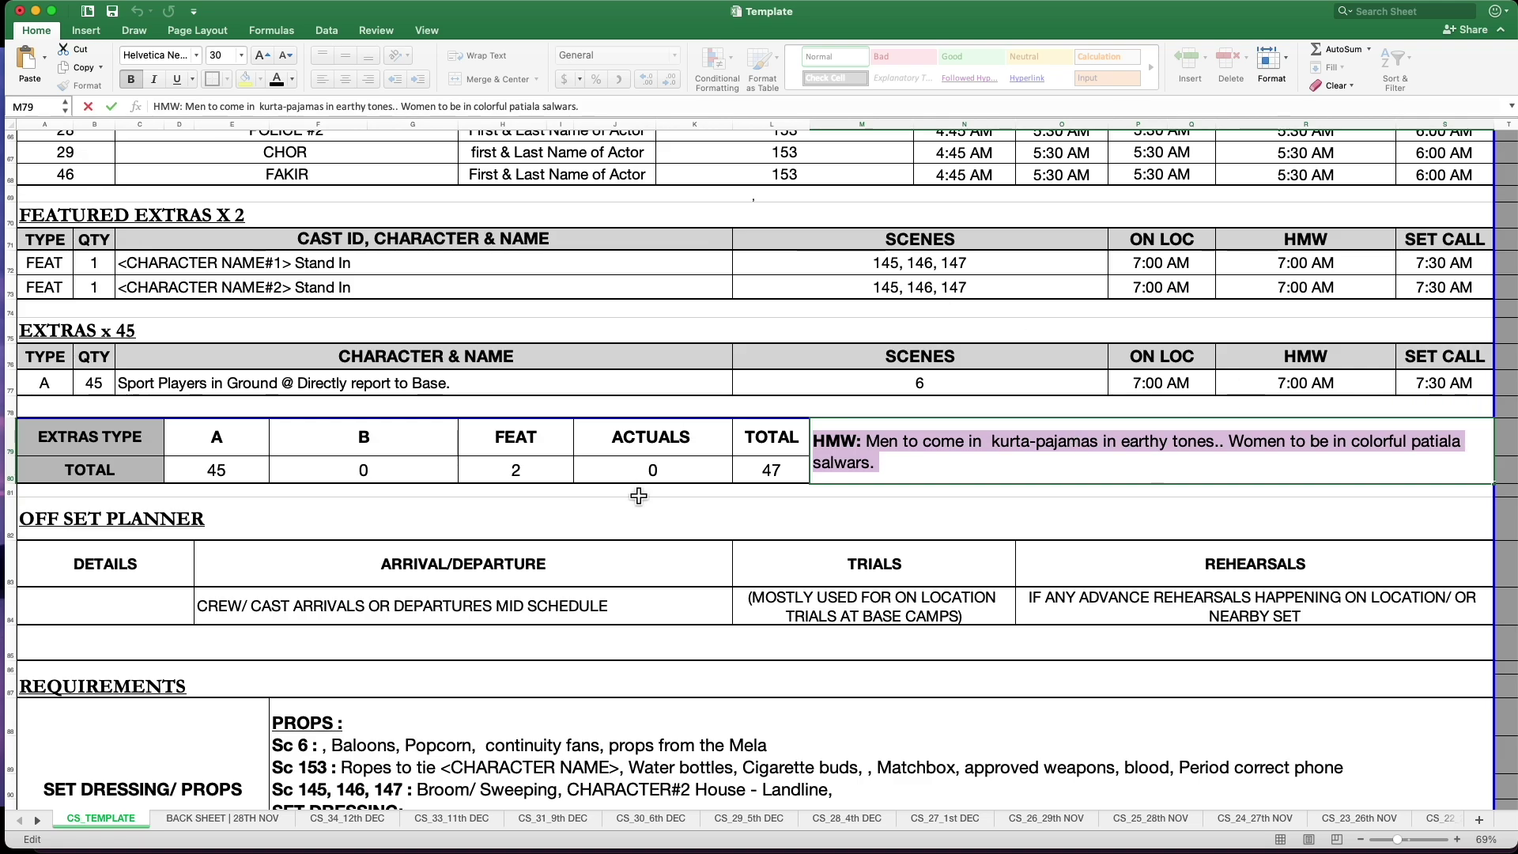
pyautogui.click(612, 530)
# Reduce the height of the OFF SET PLANNER heading row.
pyautogui.scroll(-3, 601, 488)
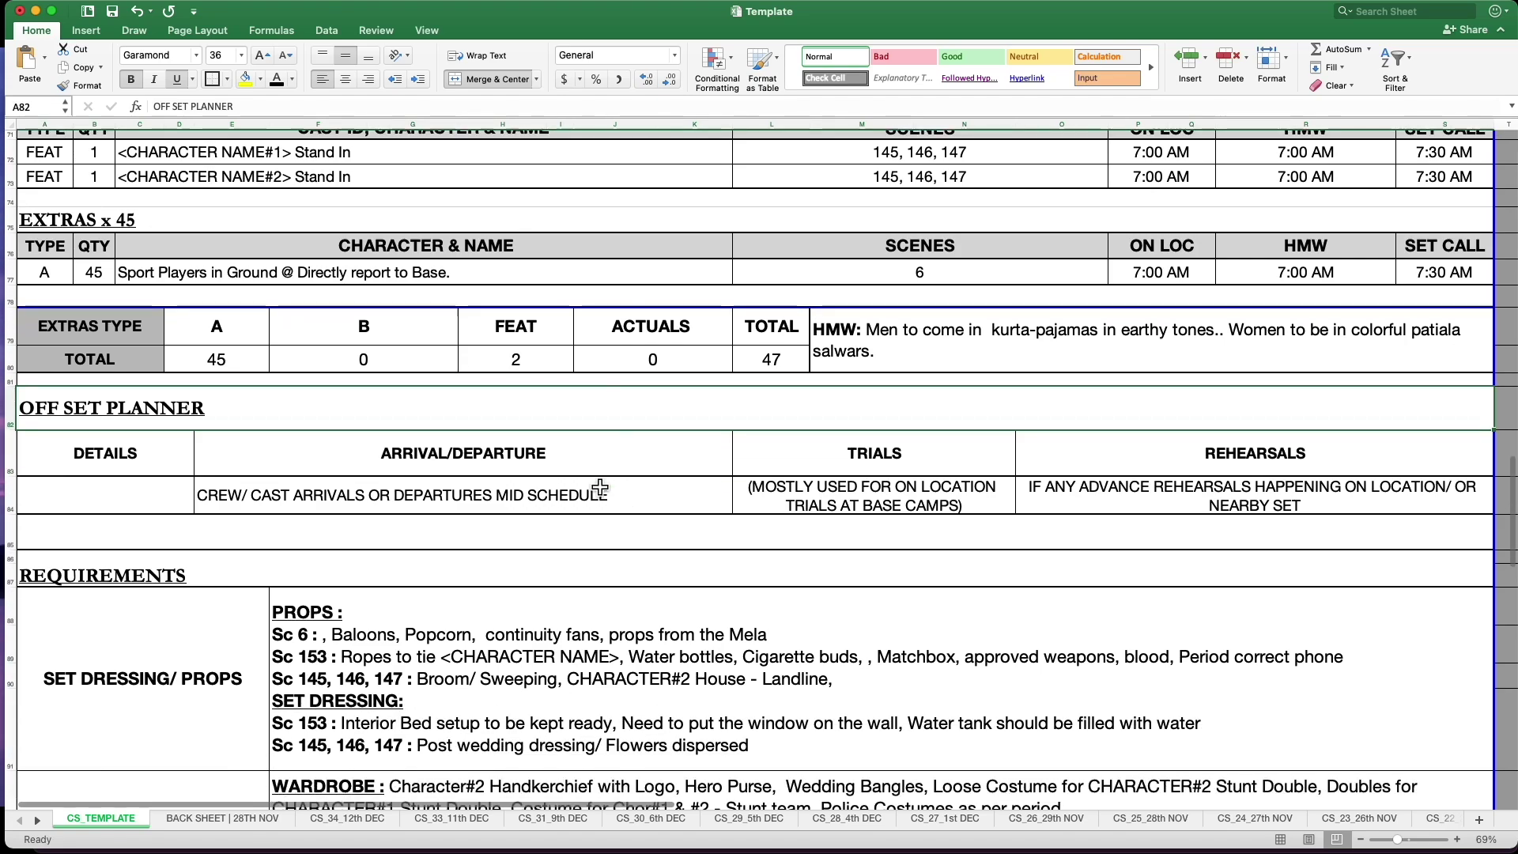
pyautogui.moveTo(312, 421); pyautogui.dragTo(320, 500)
pyautogui.click(361, 421)
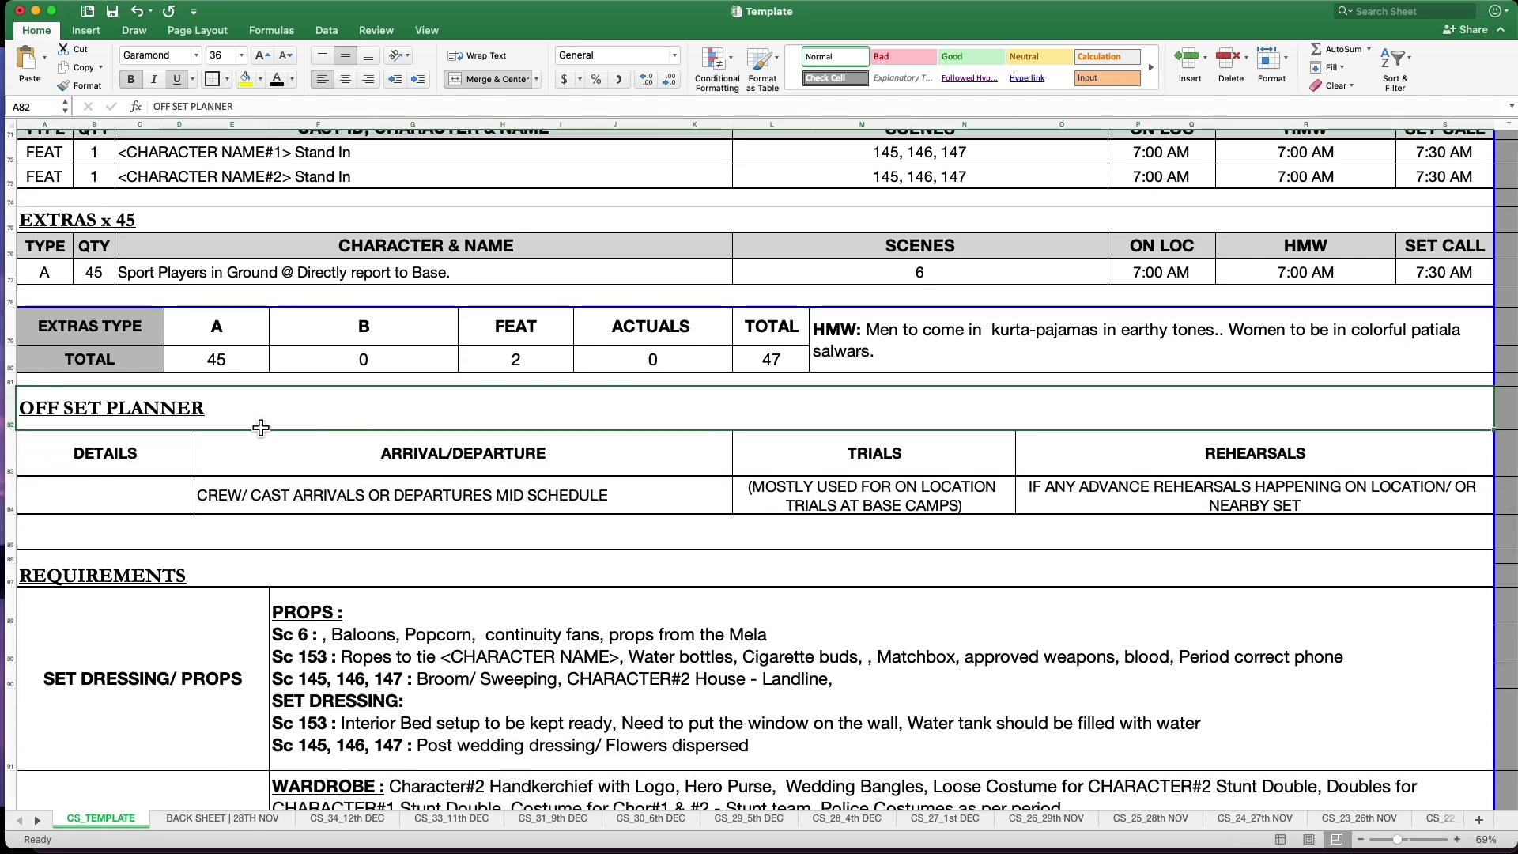
pyautogui.moveTo(16, 436); pyautogui.dragTo(21, 413)
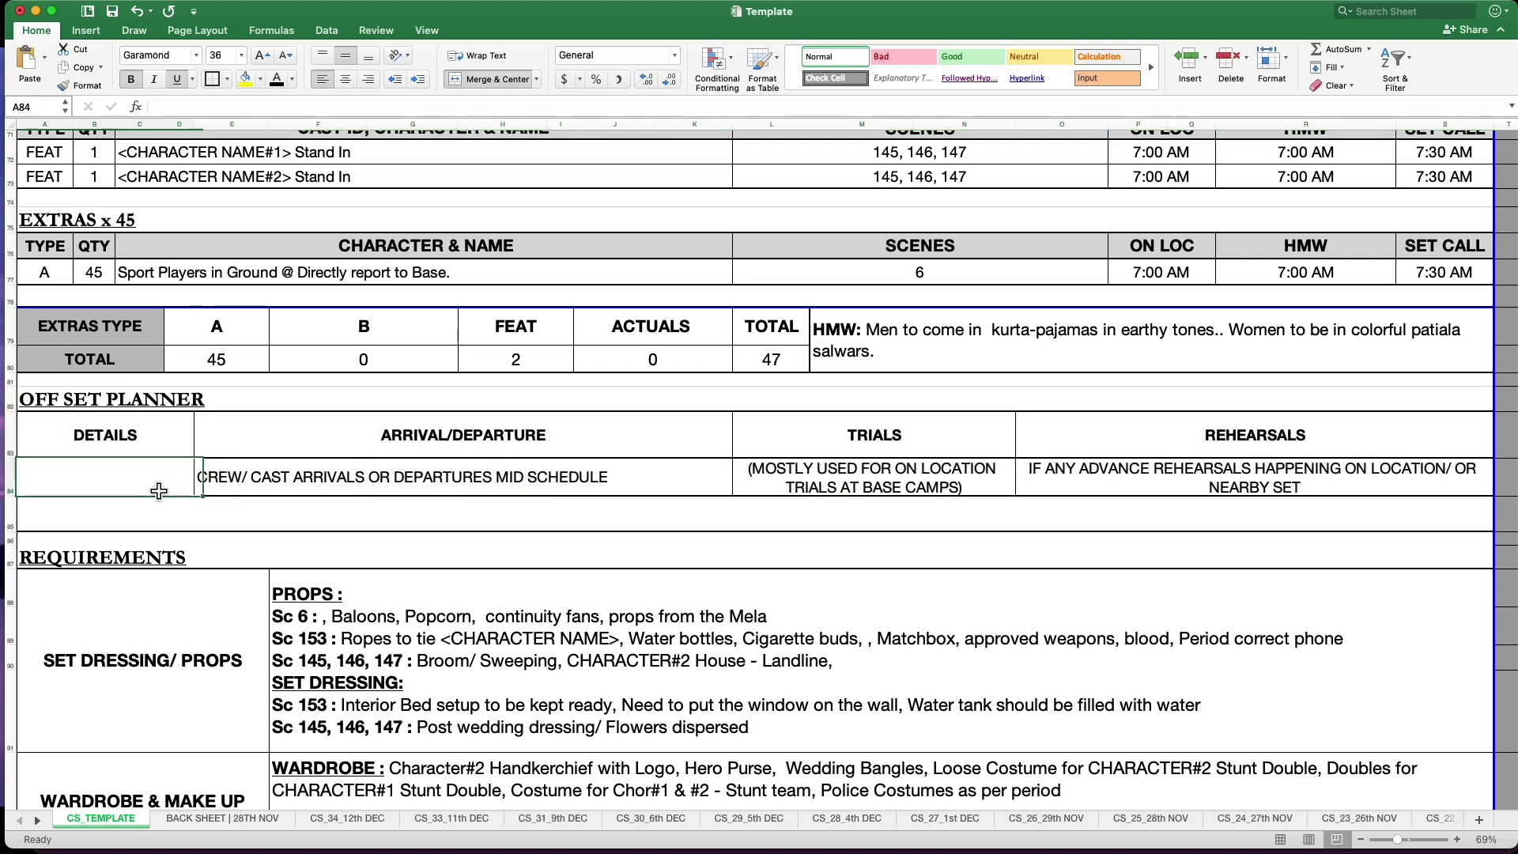
# Enter "FLIGHT/ TRAIN" in the empty DETAILS cell of the OFF SET PLANNER table.
pyautogui.click(153, 486)
pyautogui.write('DAT')
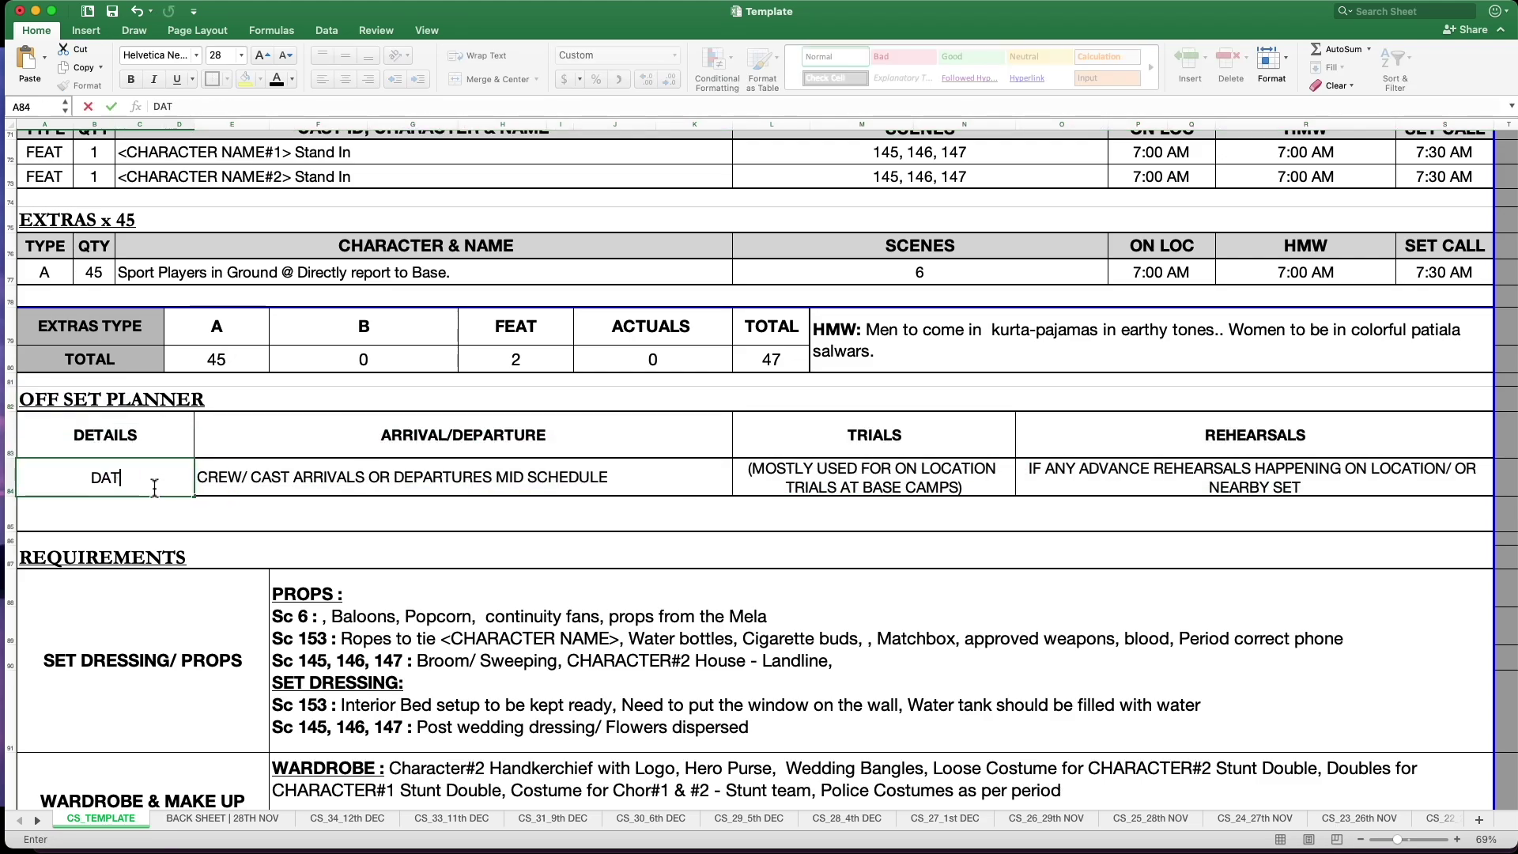
pyautogui.write('FLIGHT/ TRAIN')
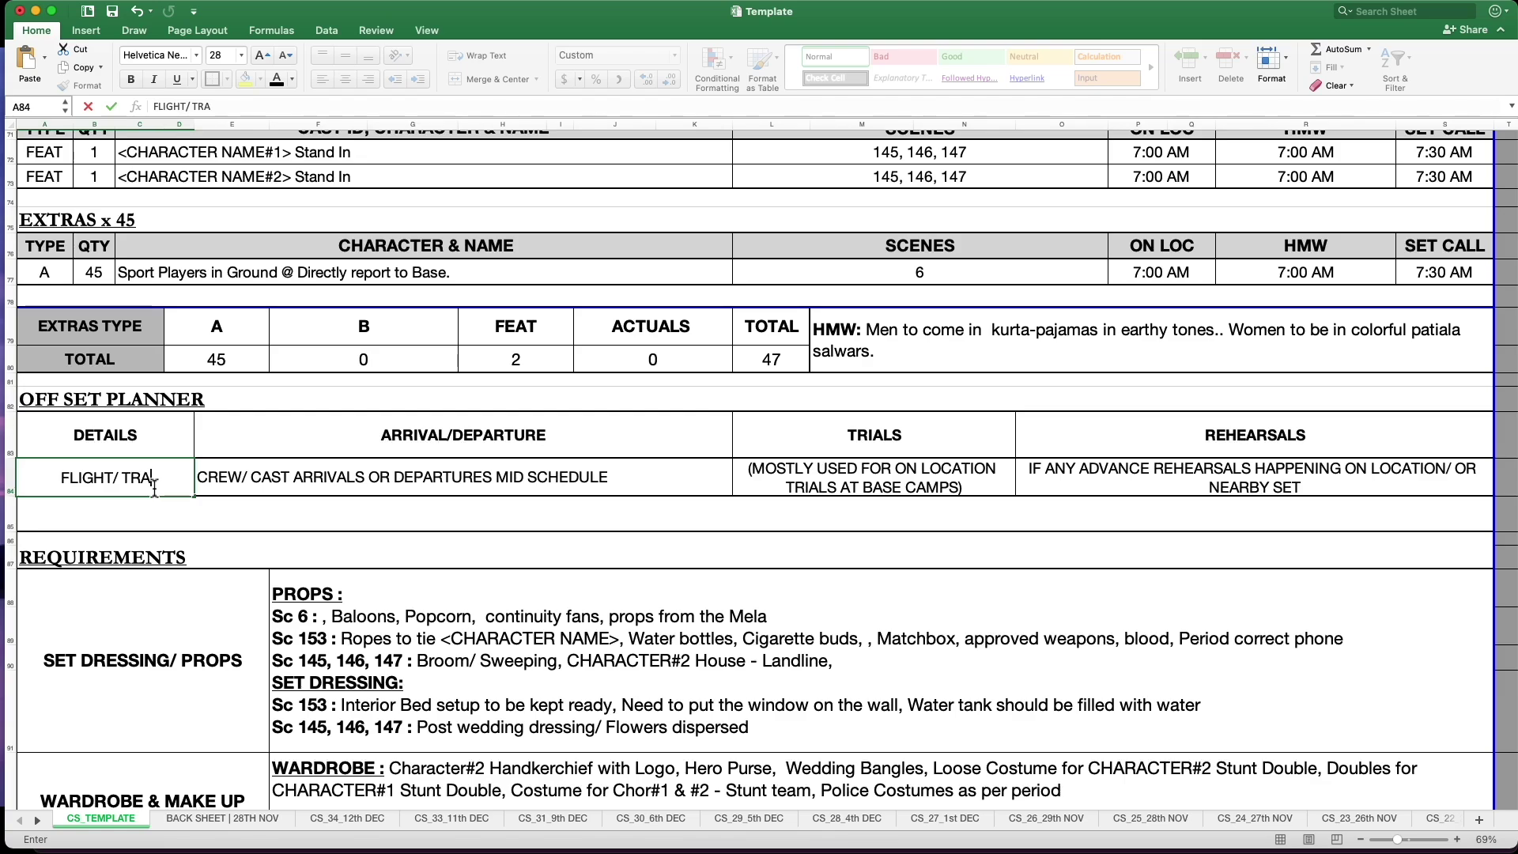
pyautogui.press('Tab')
pyautogui.click(200, 443)
pyautogui.doubleClick(145, 481)
pyautogui.click(232, 482)
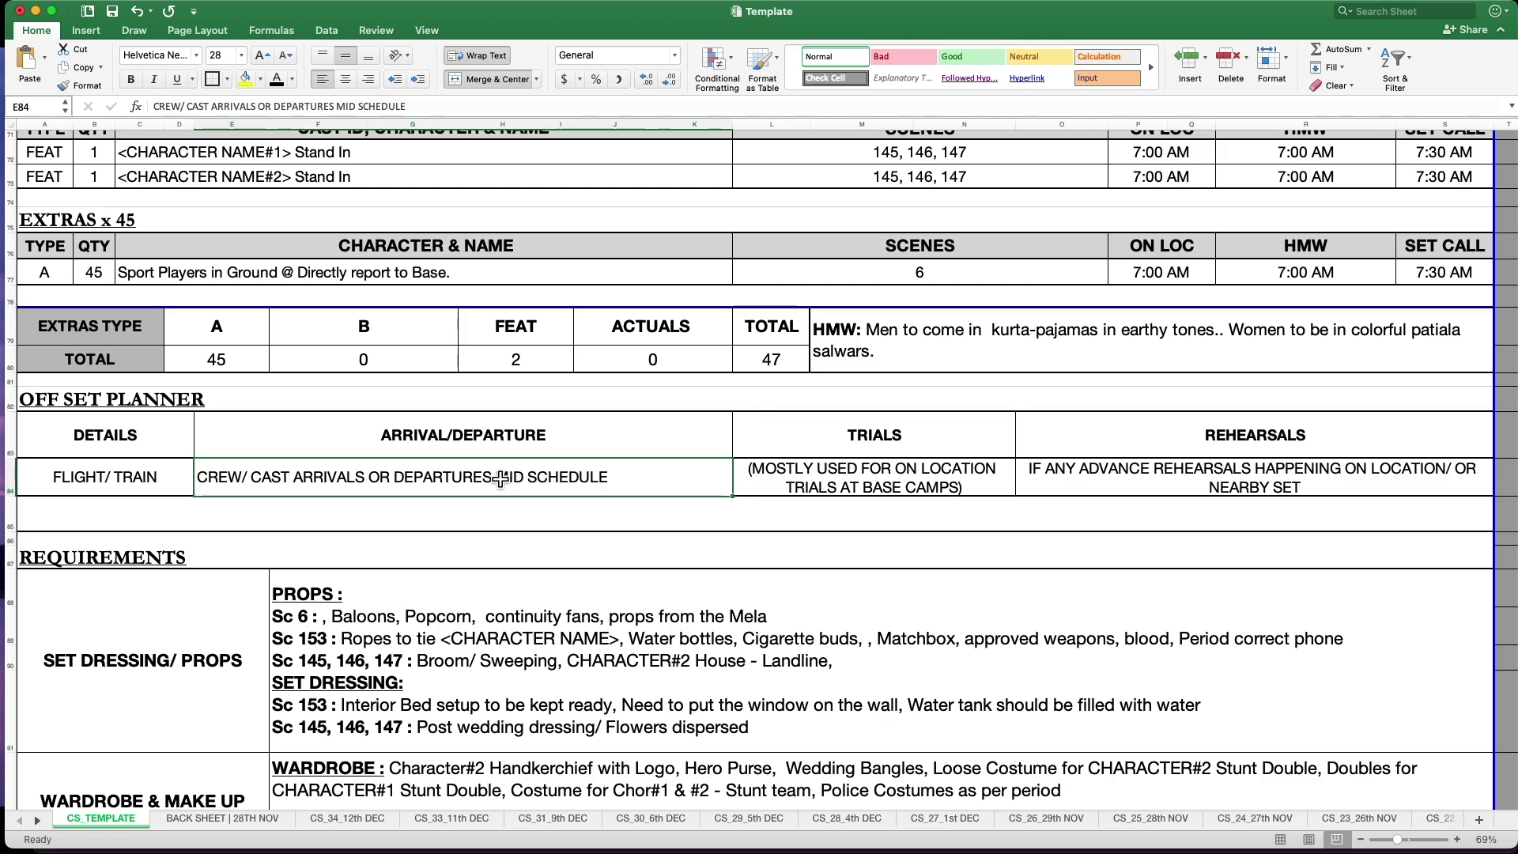
# Look over the ARRIVAL/DEPARTURE and TRIALS entries of the OFF SET PLANNER, leaving their cell contents in place.
pyautogui.moveTo(596, 462); pyautogui.dragTo(664, 482)
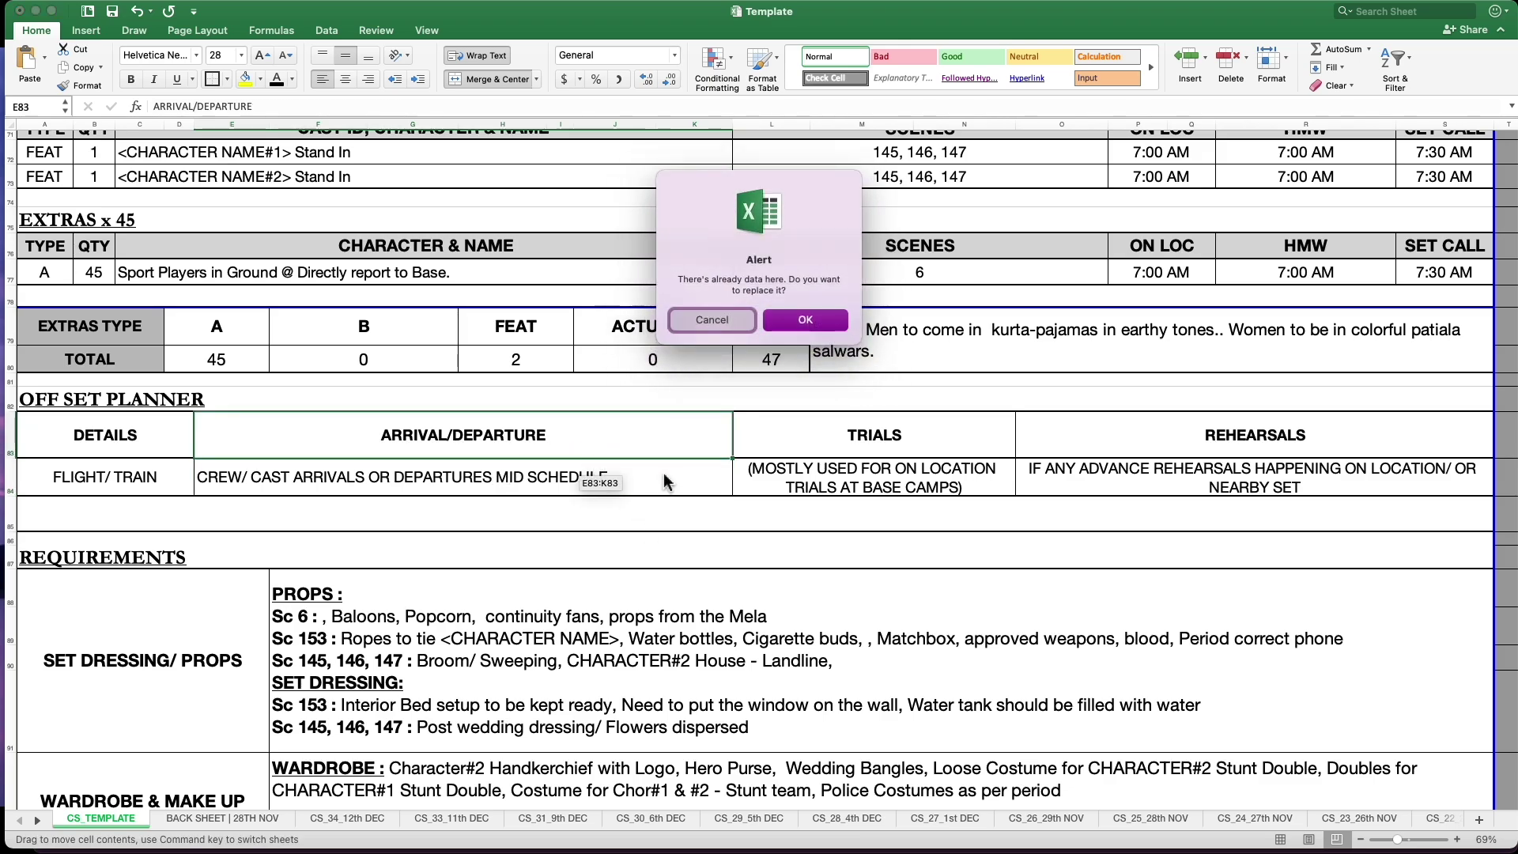
pyautogui.click(706, 321)
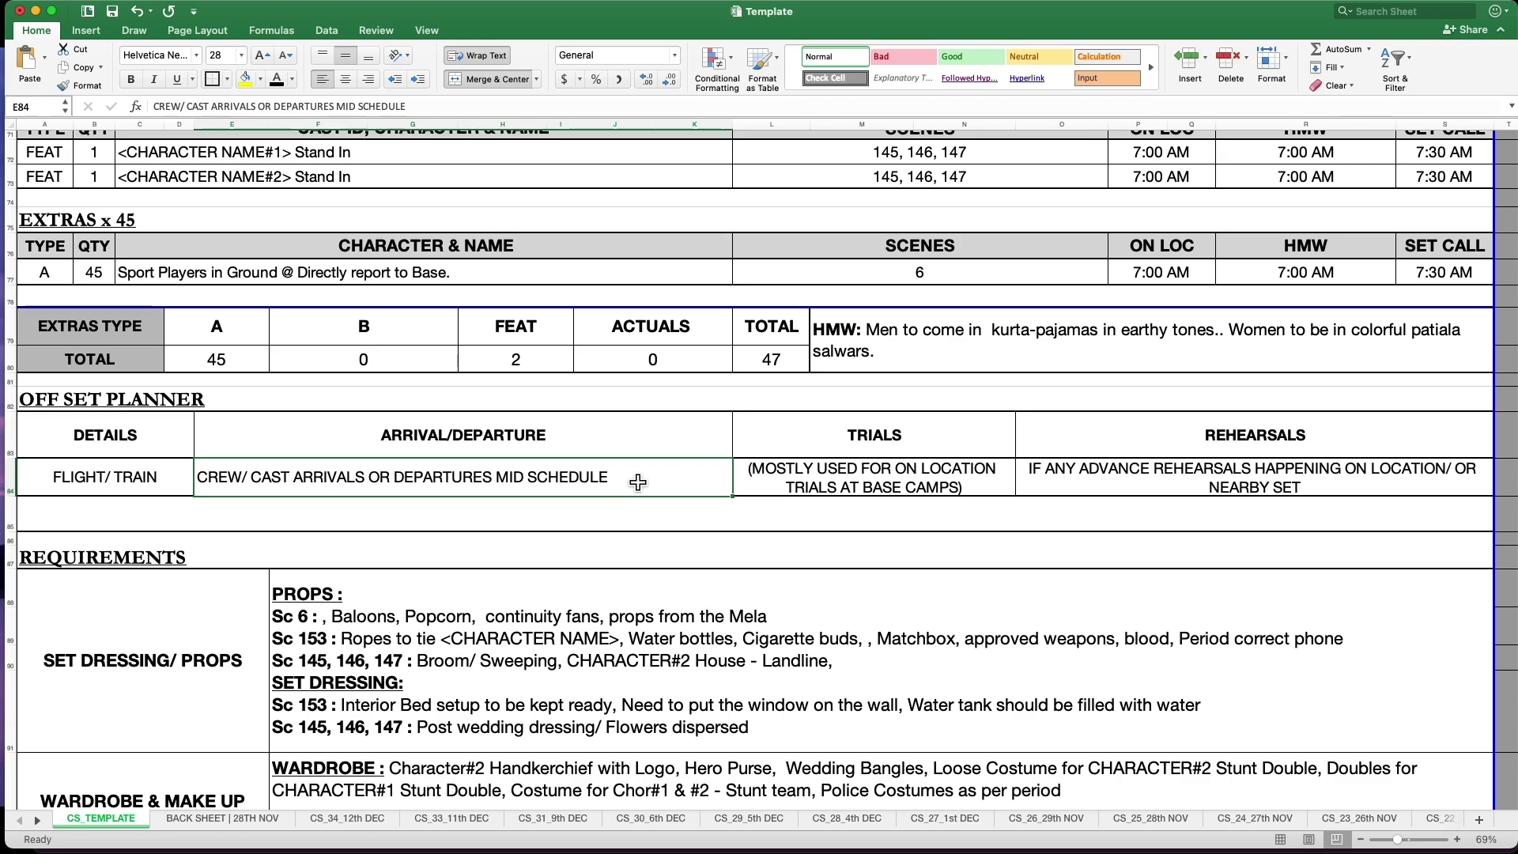
pyautogui.moveTo(831, 442); pyautogui.dragTo(828, 484)
pyautogui.click(828, 484)
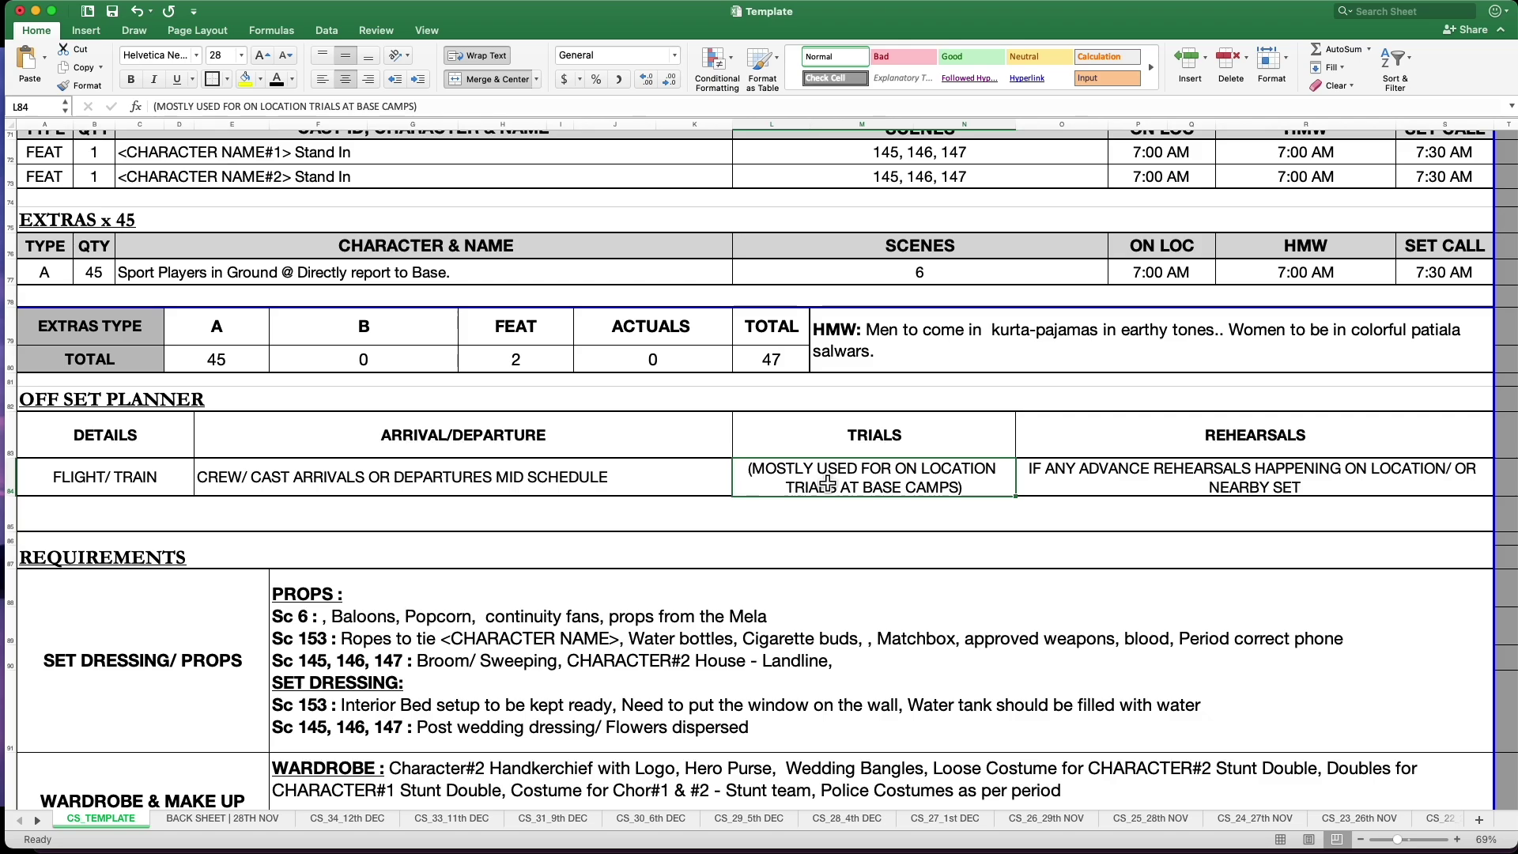
pyautogui.press('Left')
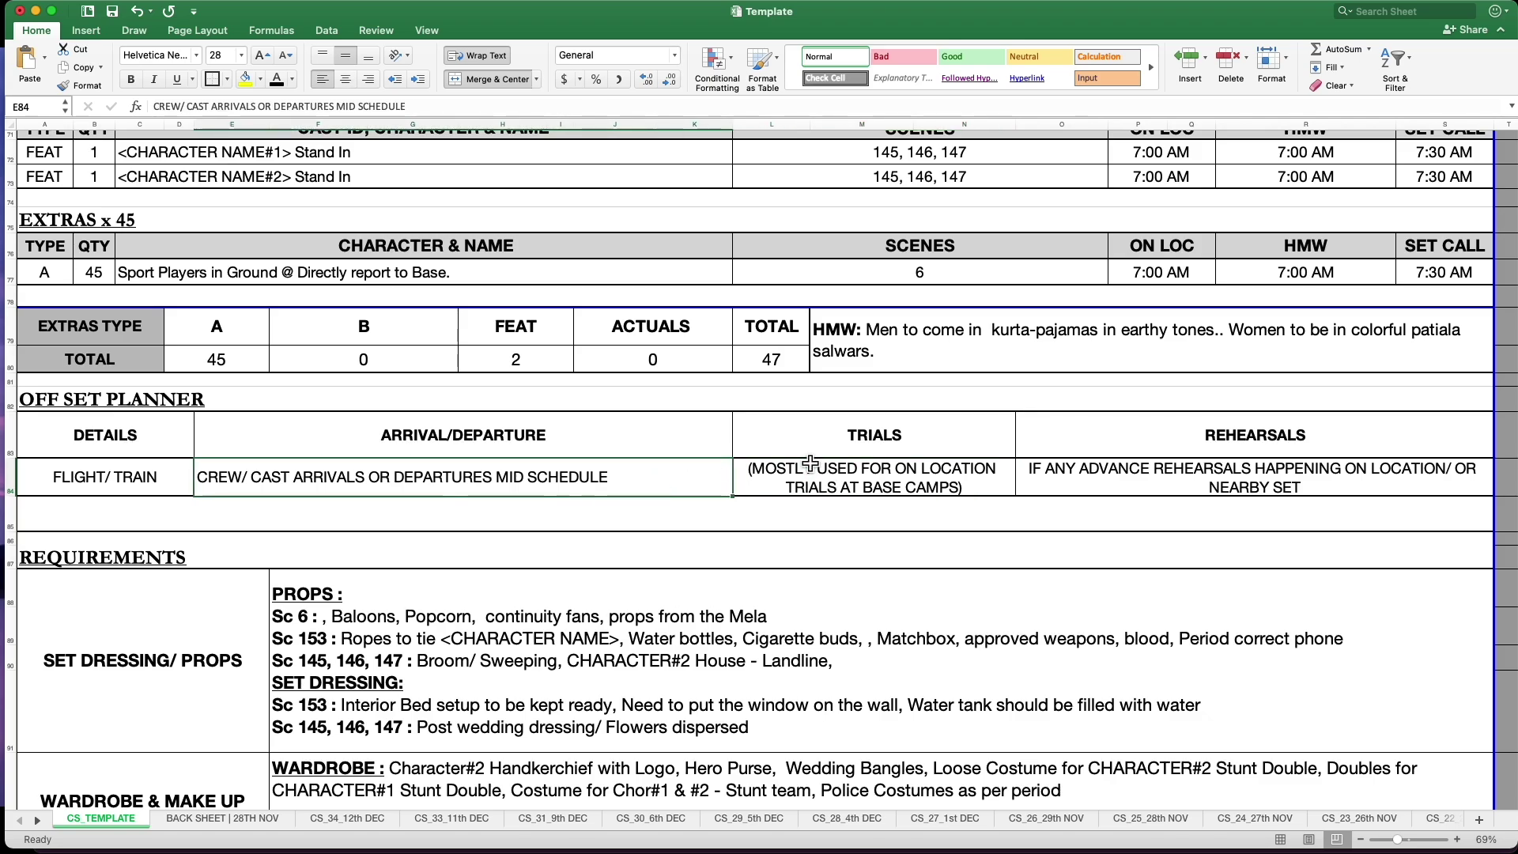
# Review the ARRIVAL/DEPARTURE, TRIALS and REHEARSALS entries of the OFF SET PLANNER table.
pyautogui.press('Right')
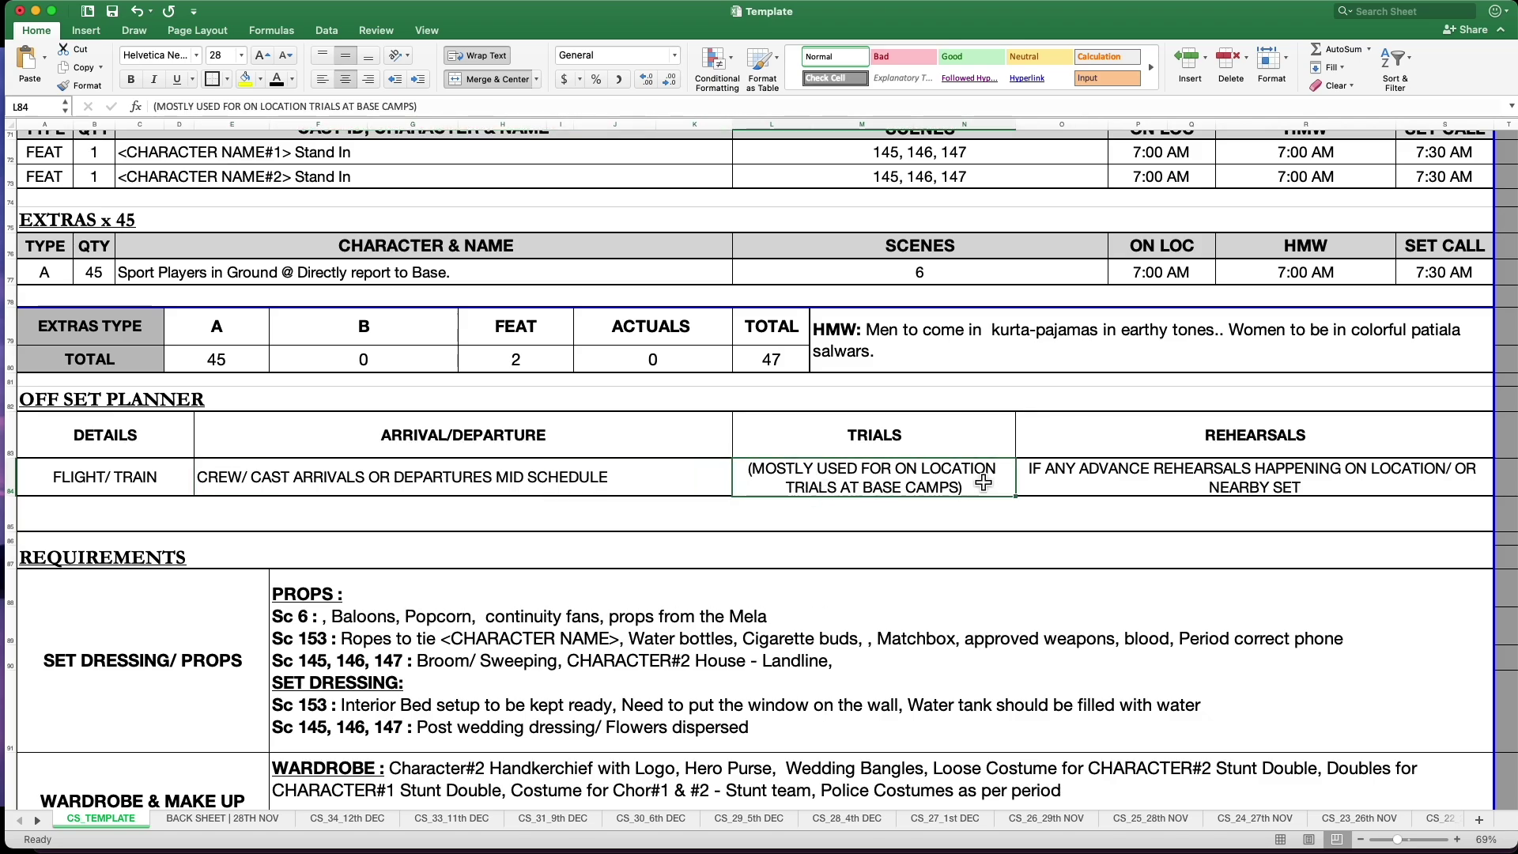
pyautogui.click(1084, 477)
pyautogui.moveTo(1088, 454); pyautogui.dragTo(1075, 472)
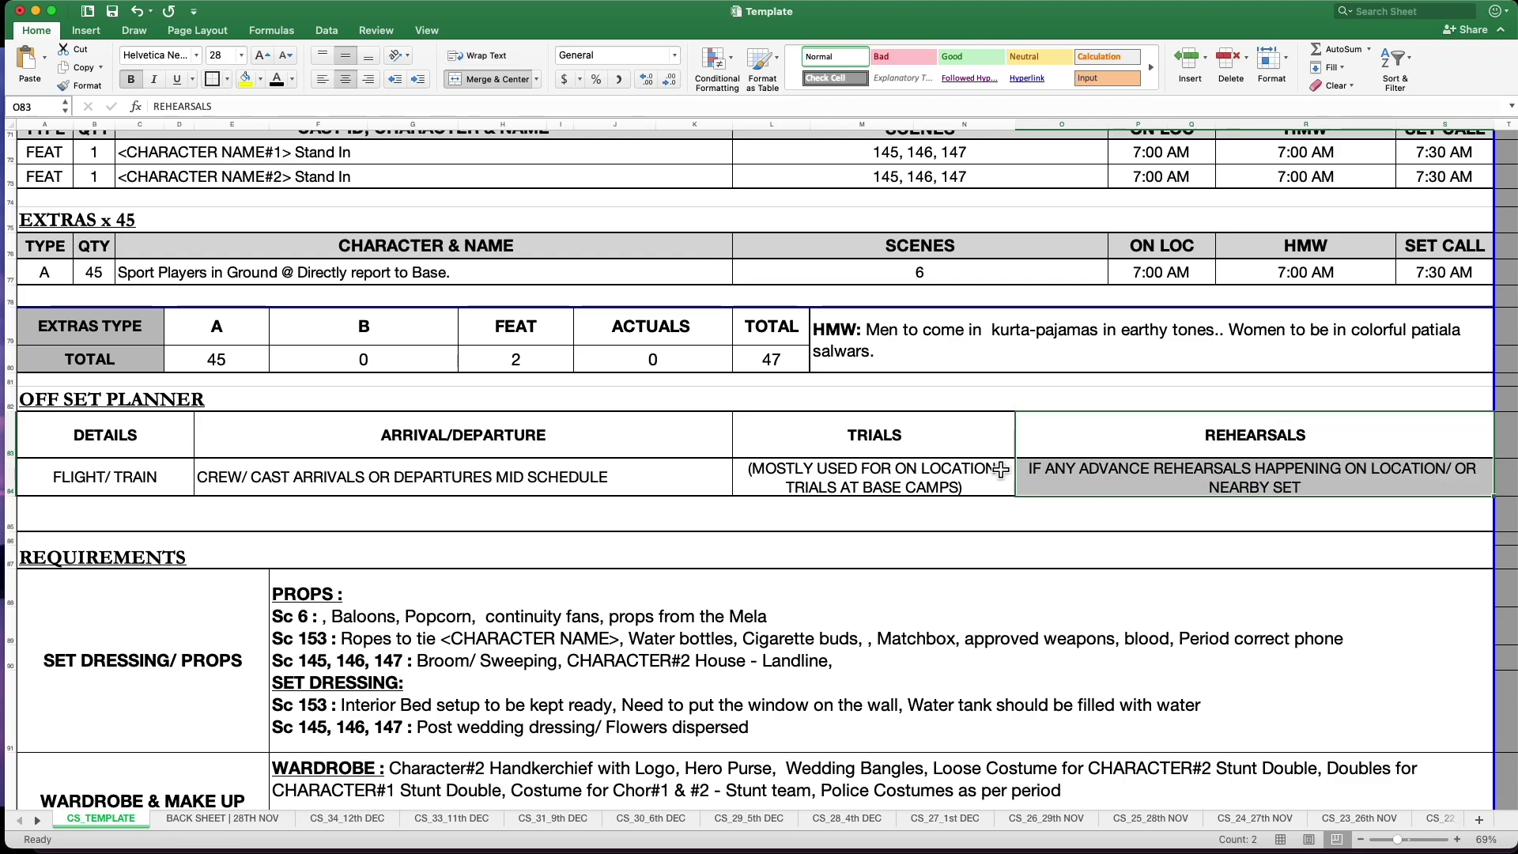
pyautogui.click(644, 480)
pyautogui.moveTo(644, 480); pyautogui.dragTo(1099, 466)
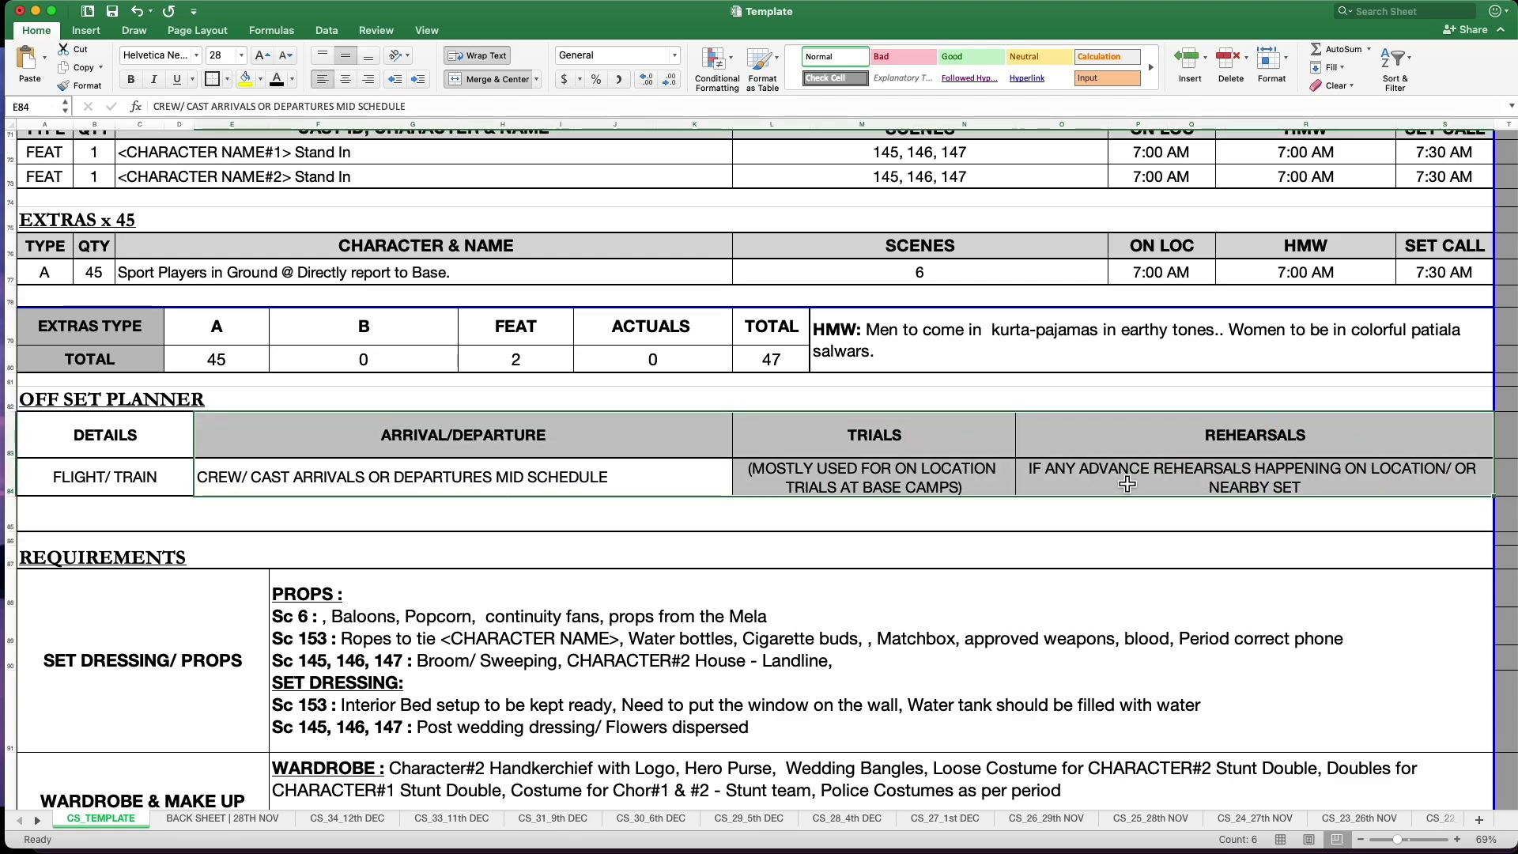
pyautogui.click(1128, 484)
pyautogui.doubleClick(1332, 483)
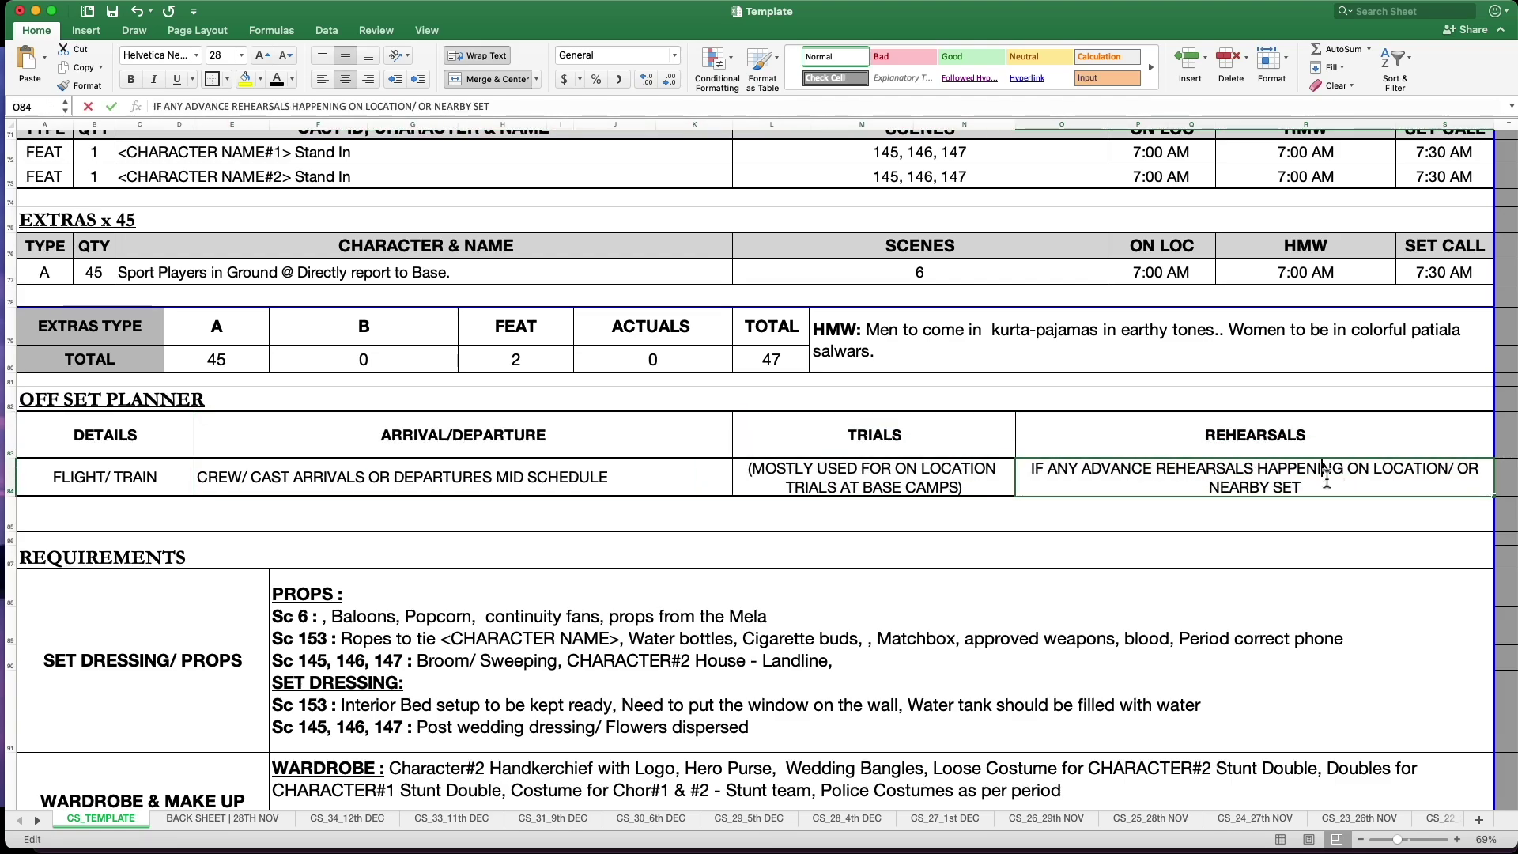
pyautogui.click(367, 473)
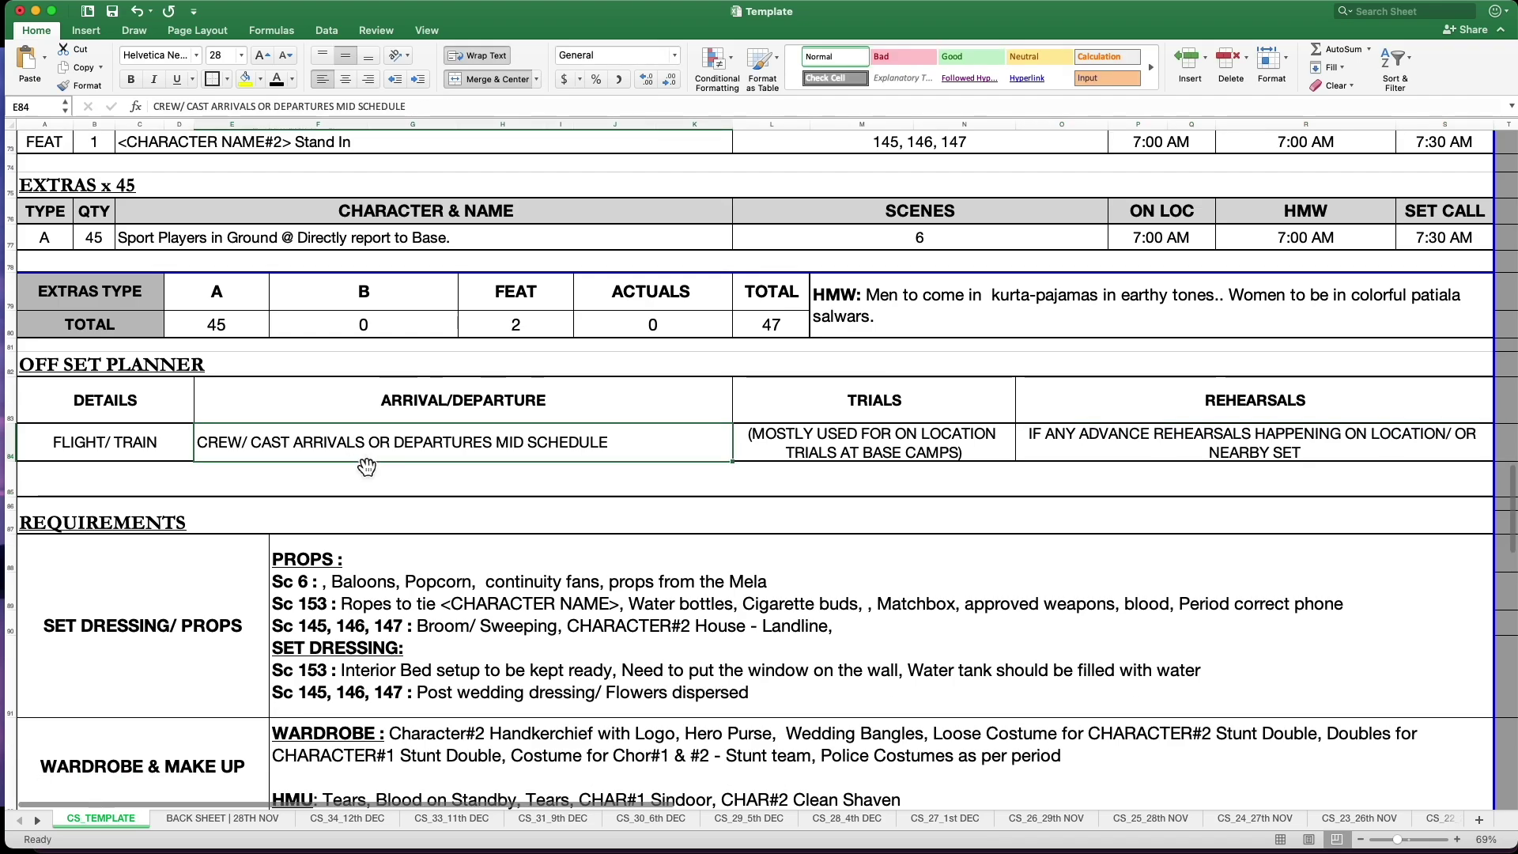
pyautogui.scroll(-5, 316, 395)
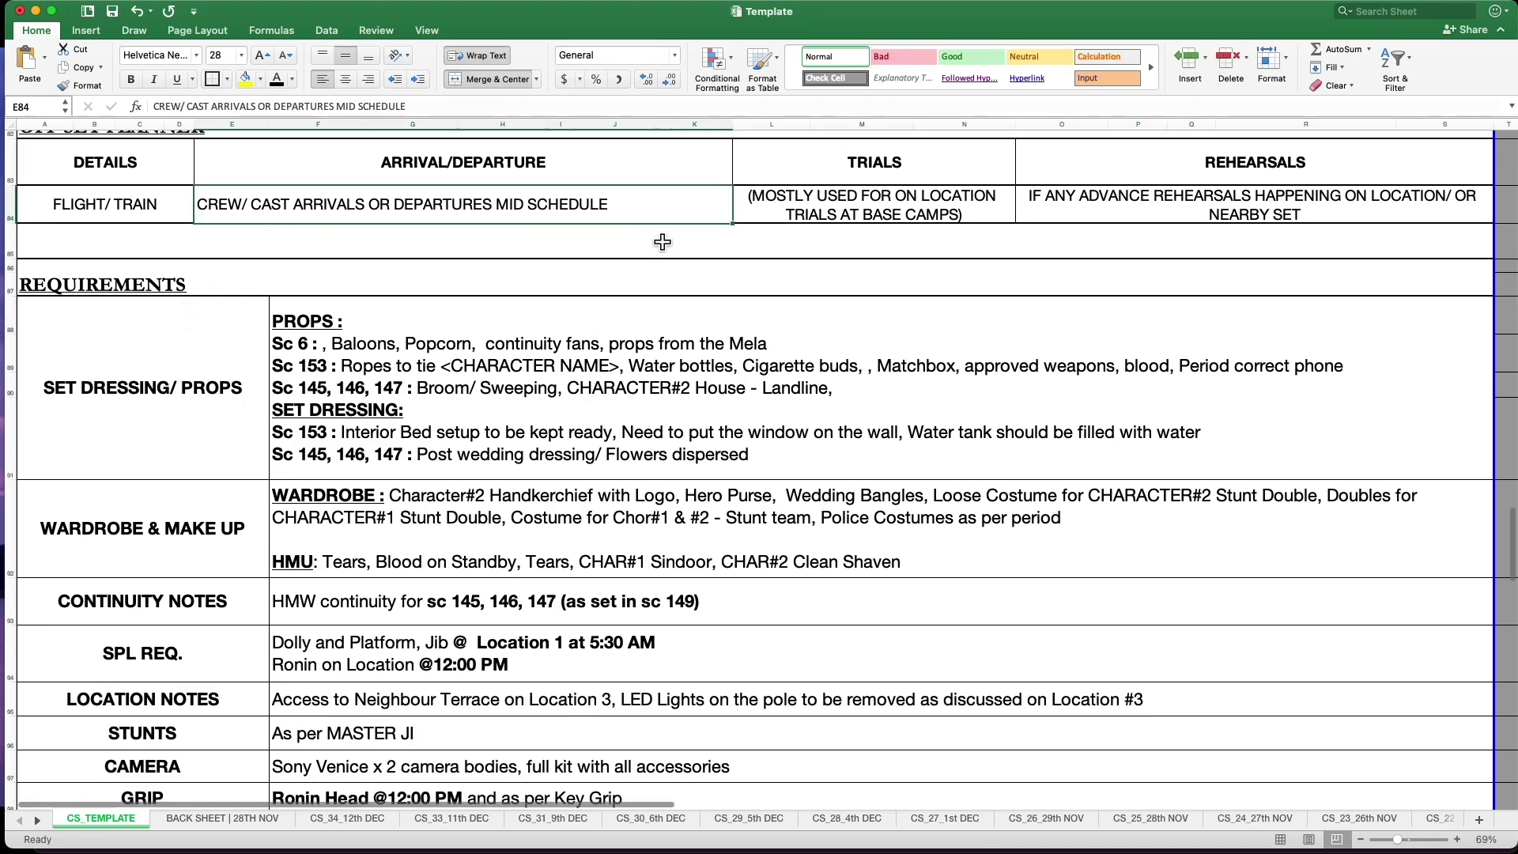
pyautogui.moveTo(1413, 238); pyautogui.dragTo(748, 84)
# Look over the REQUIREMENTS section from SET DRESSING/ PROPS down to SPL REQ. and the departments below.
pyautogui.scroll(-3, 441, 313)
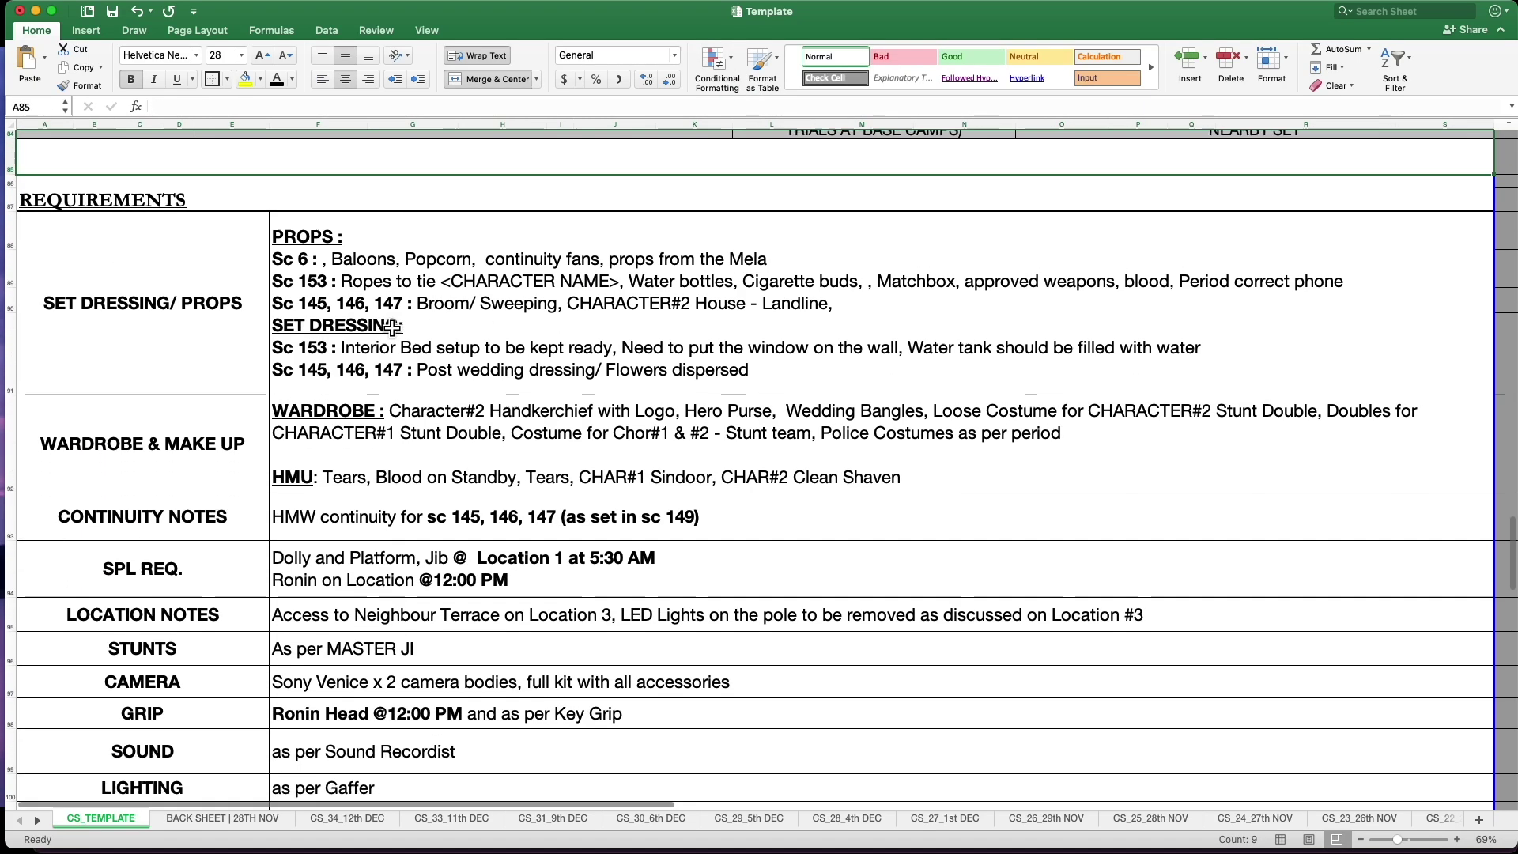
pyautogui.moveTo(380, 193); pyautogui.dragTo(382, 554)
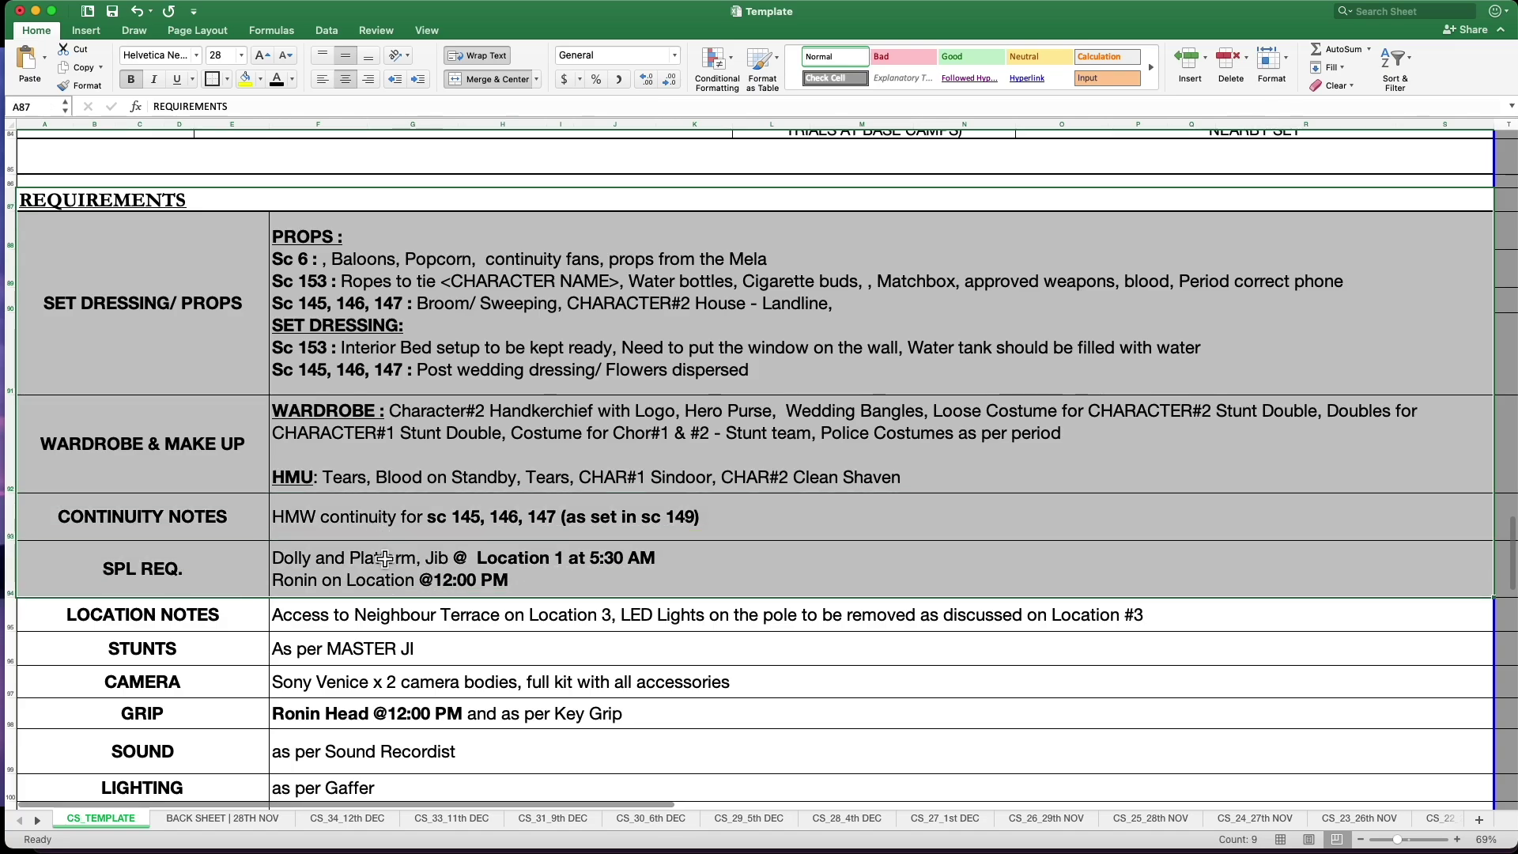
pyautogui.scroll(-3, 382, 553)
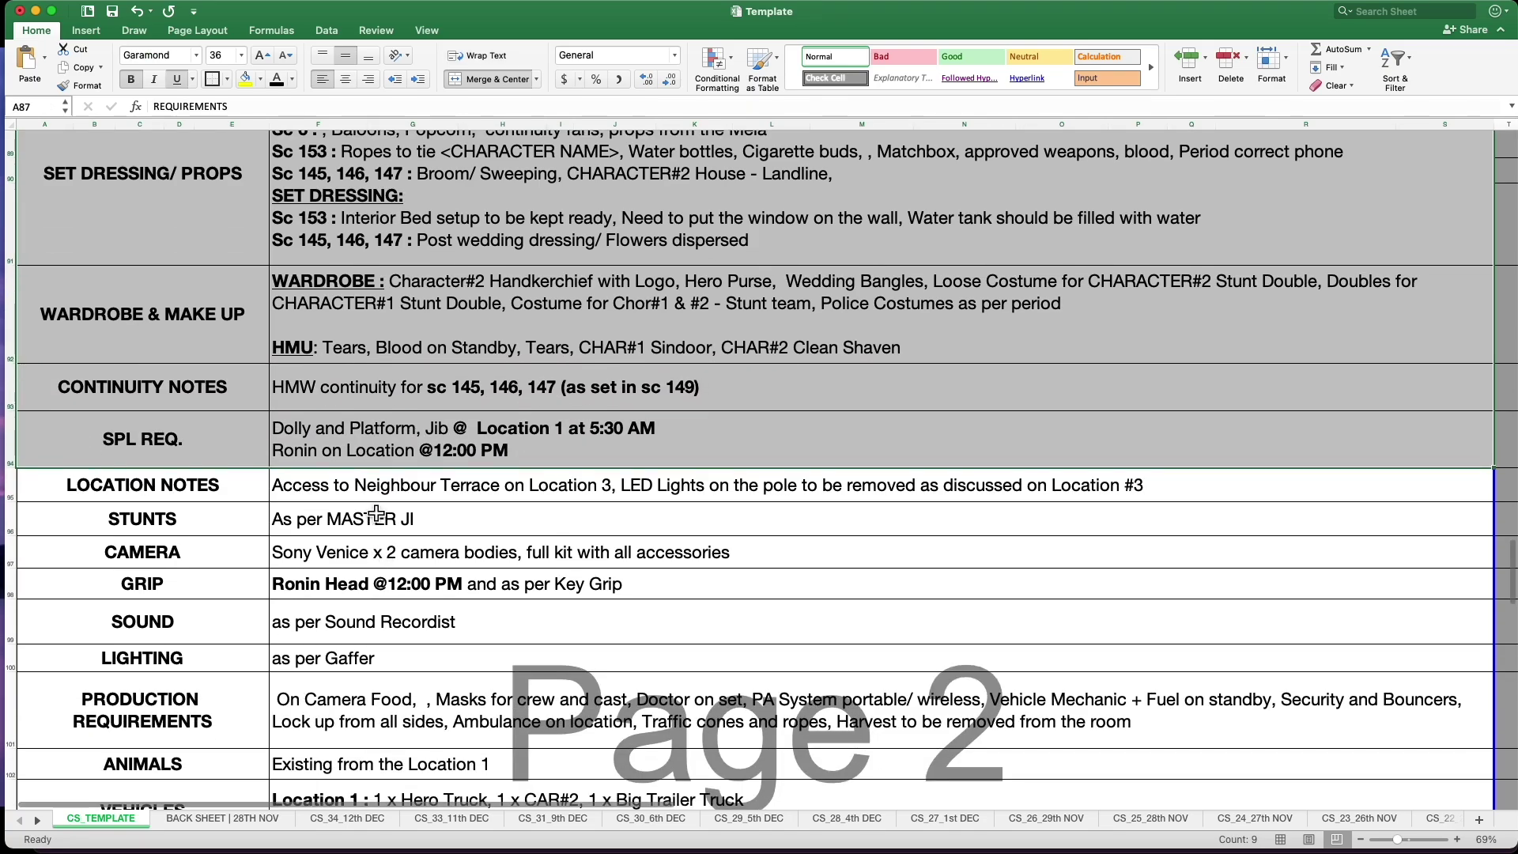
pyautogui.scroll(5, 524, 398)
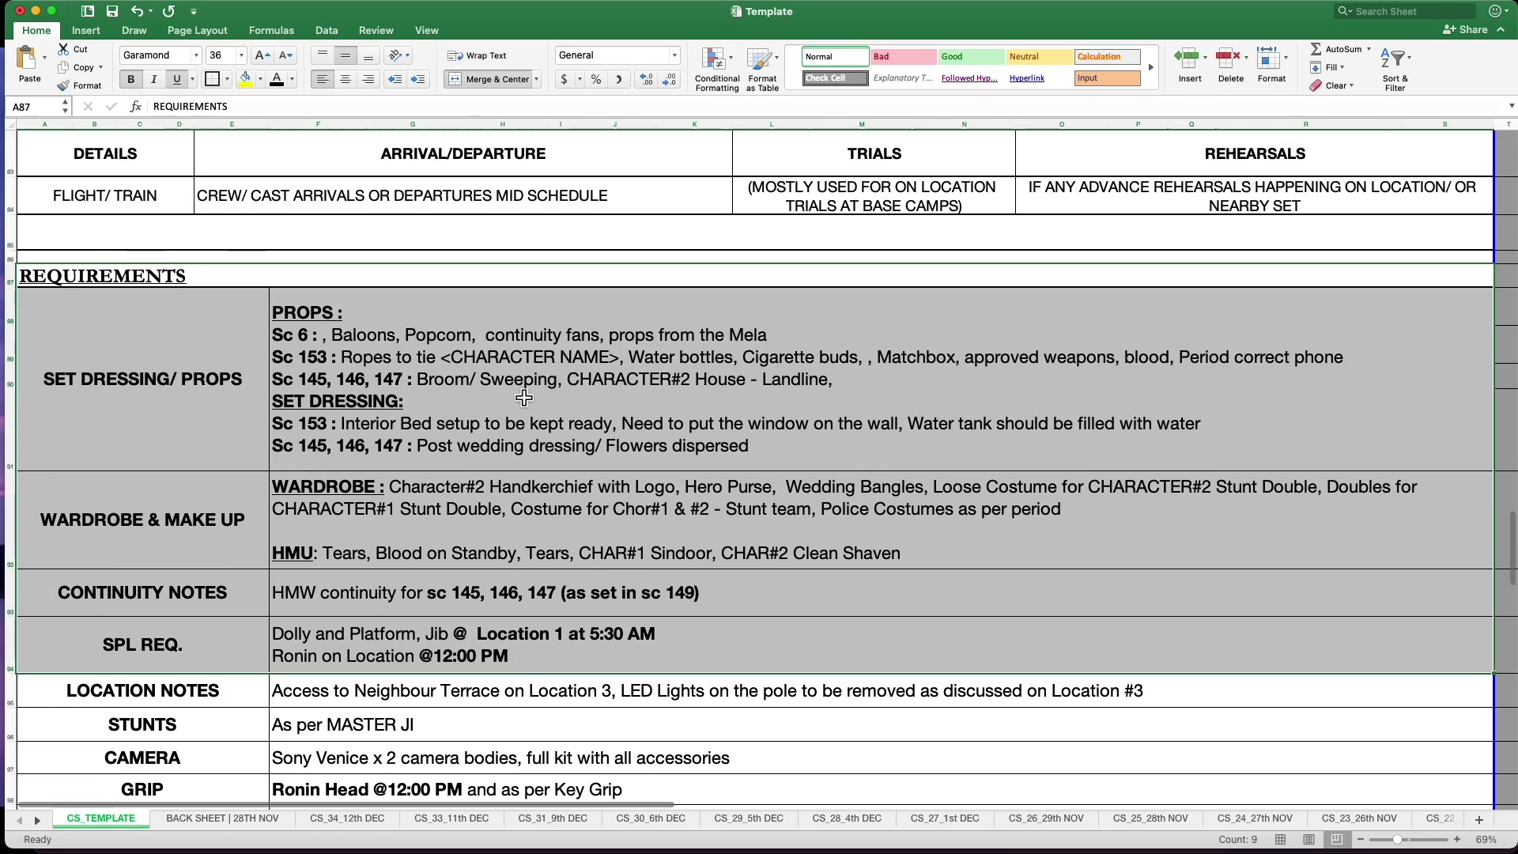
pyautogui.scroll(-1, 554, 672)
pyautogui.click(430, 370)
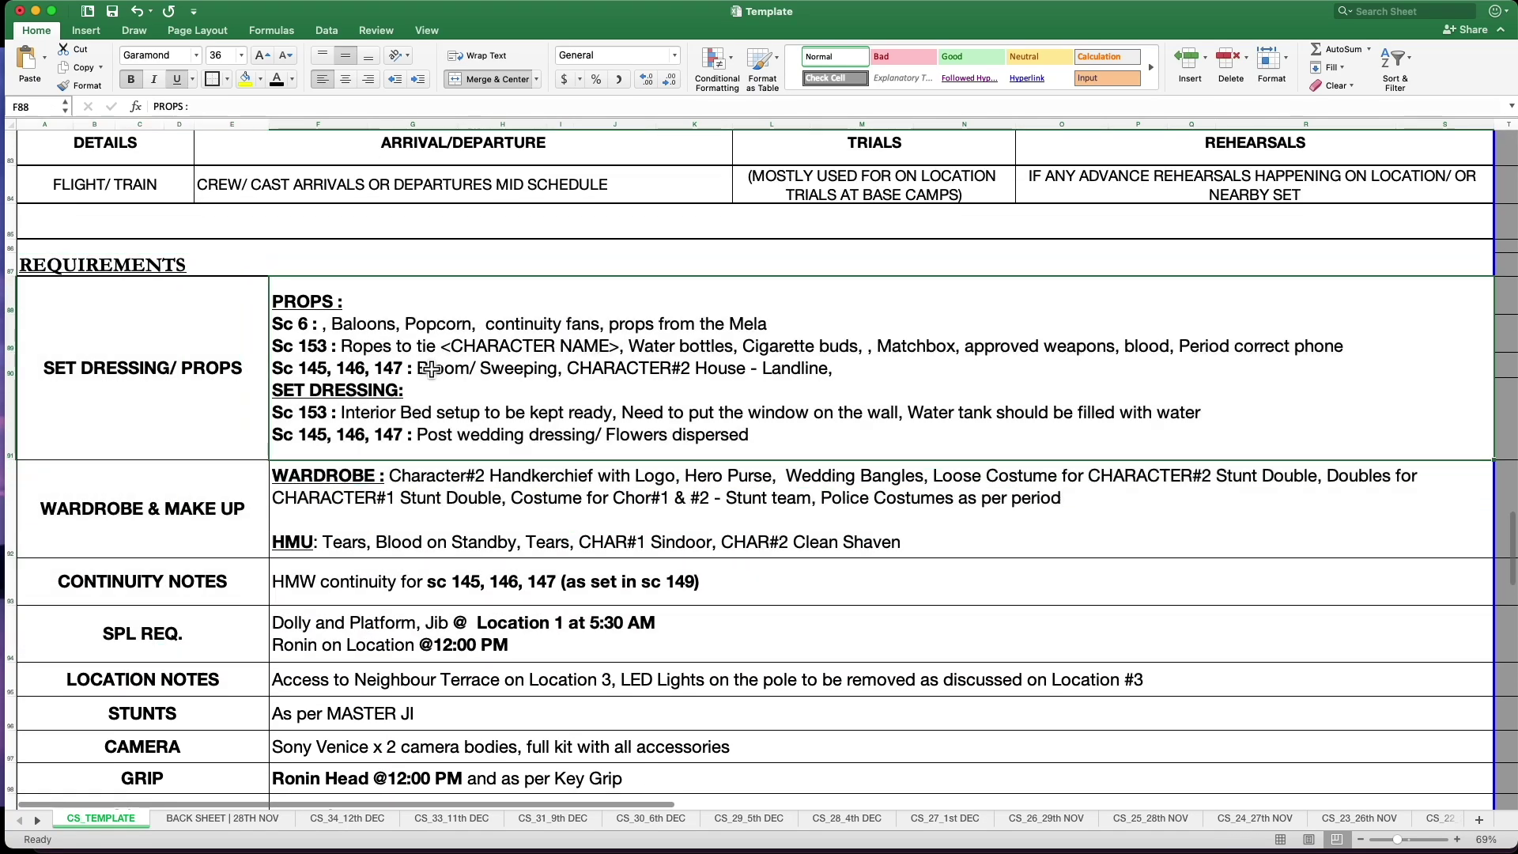
pyautogui.click(190, 352)
pyautogui.click(342, 361)
pyautogui.click(199, 404)
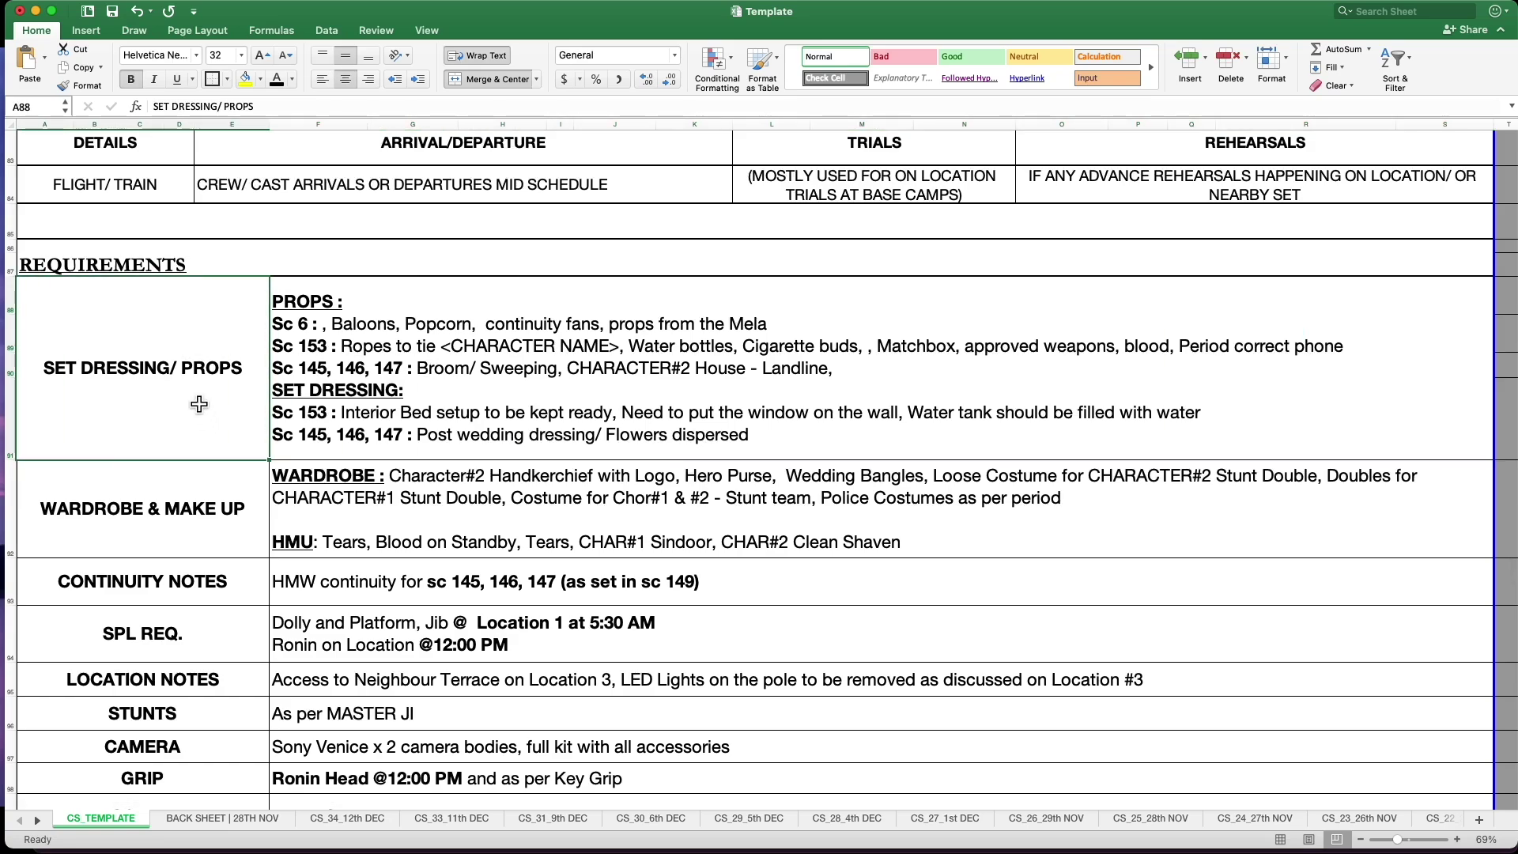
# Split the merged SET DRESSING/ PROPS label cell into two stacked cells labelled SET DRESSING and PROPS.
pyautogui.doubleClick(111, 360)
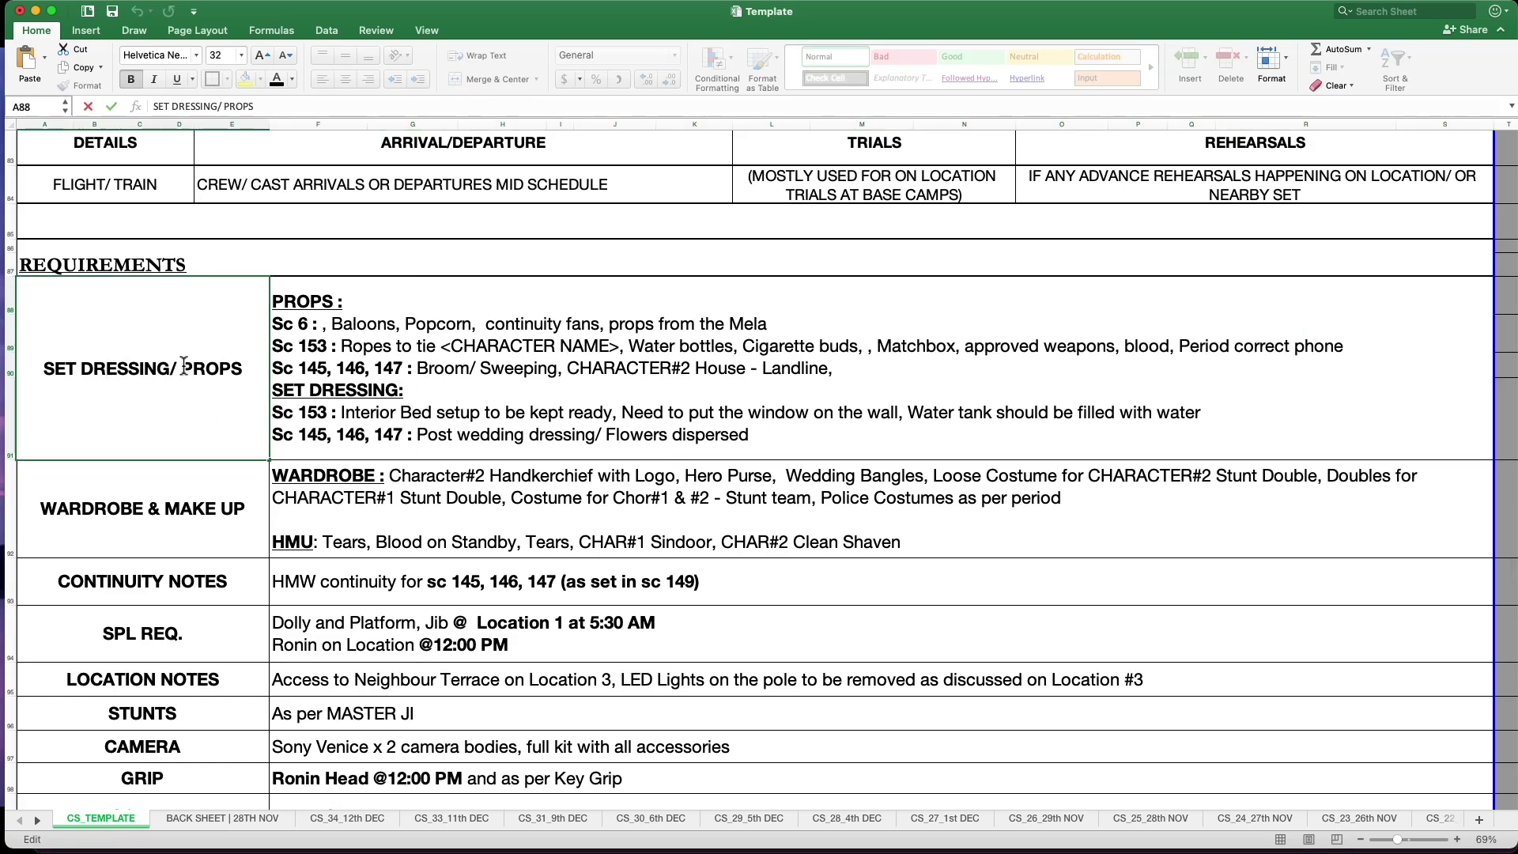
pyautogui.moveTo(184, 367); pyautogui.dragTo(131, 365)
pyautogui.click(369, 340)
pyautogui.click(160, 329)
pyautogui.click(482, 79)
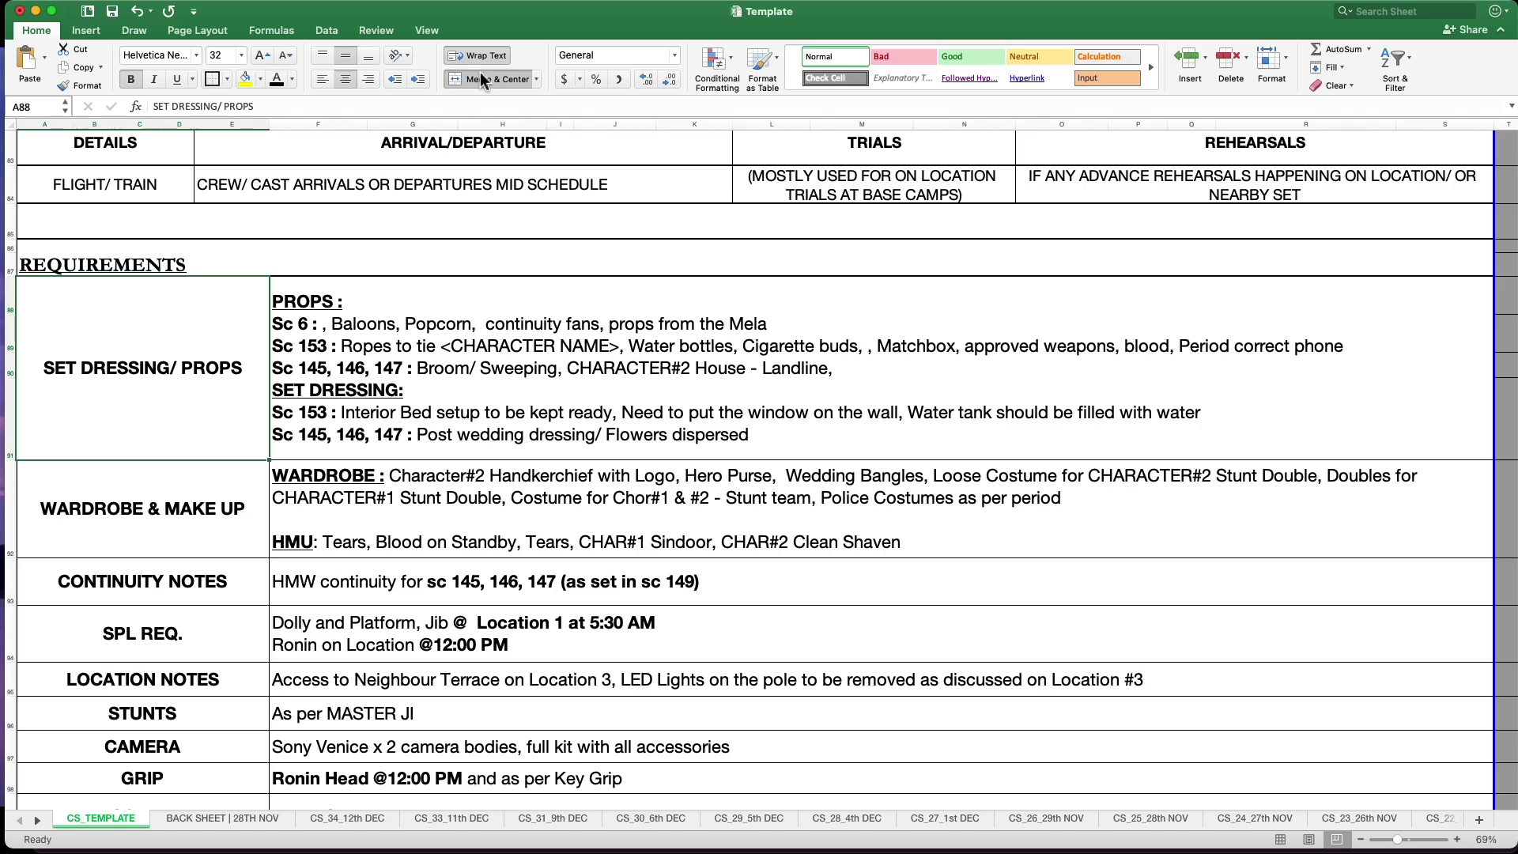
pyautogui.write('Ç')
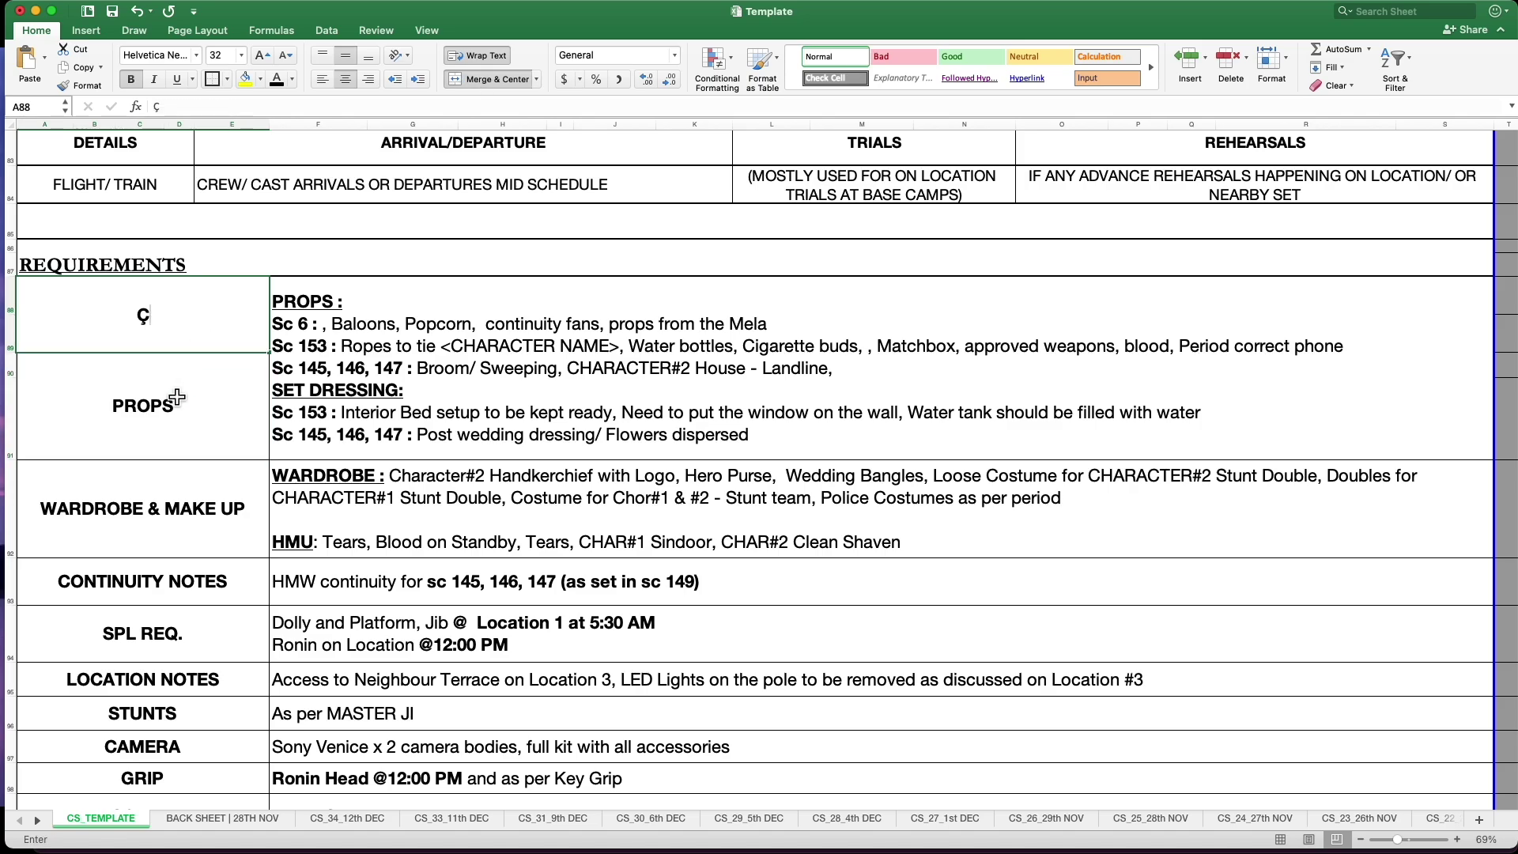
pyautogui.click(176, 399)
pyautogui.write('√')
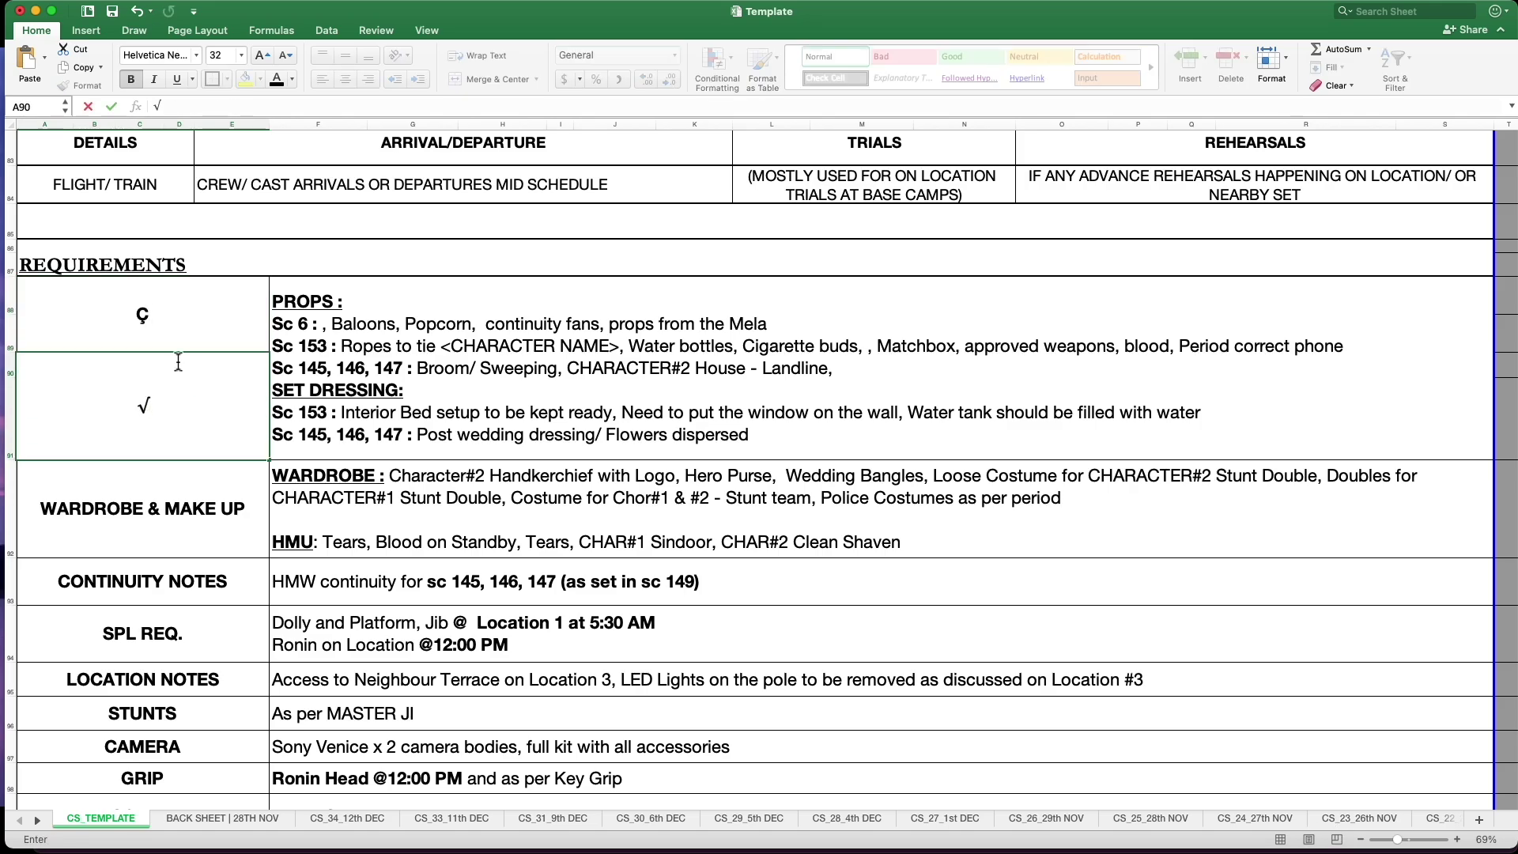
pyautogui.click(187, 340)
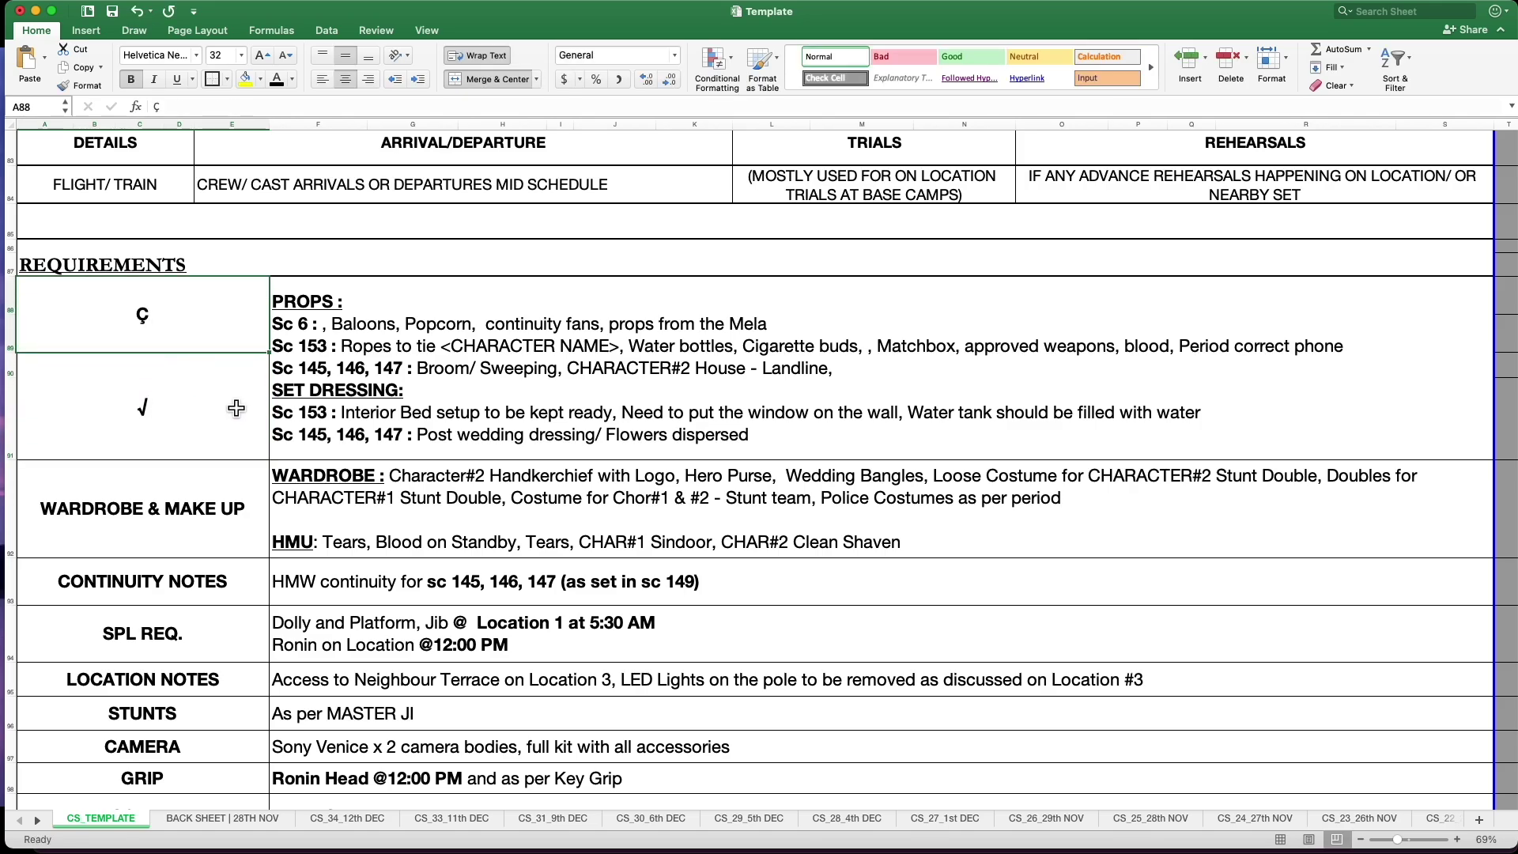
pyautogui.press('super+z')
pyautogui.press('super+z')
# Swap the two labels beside the props and dressing notes so PROPS is above and SET DRESSING below.
pyautogui.press('super+c')
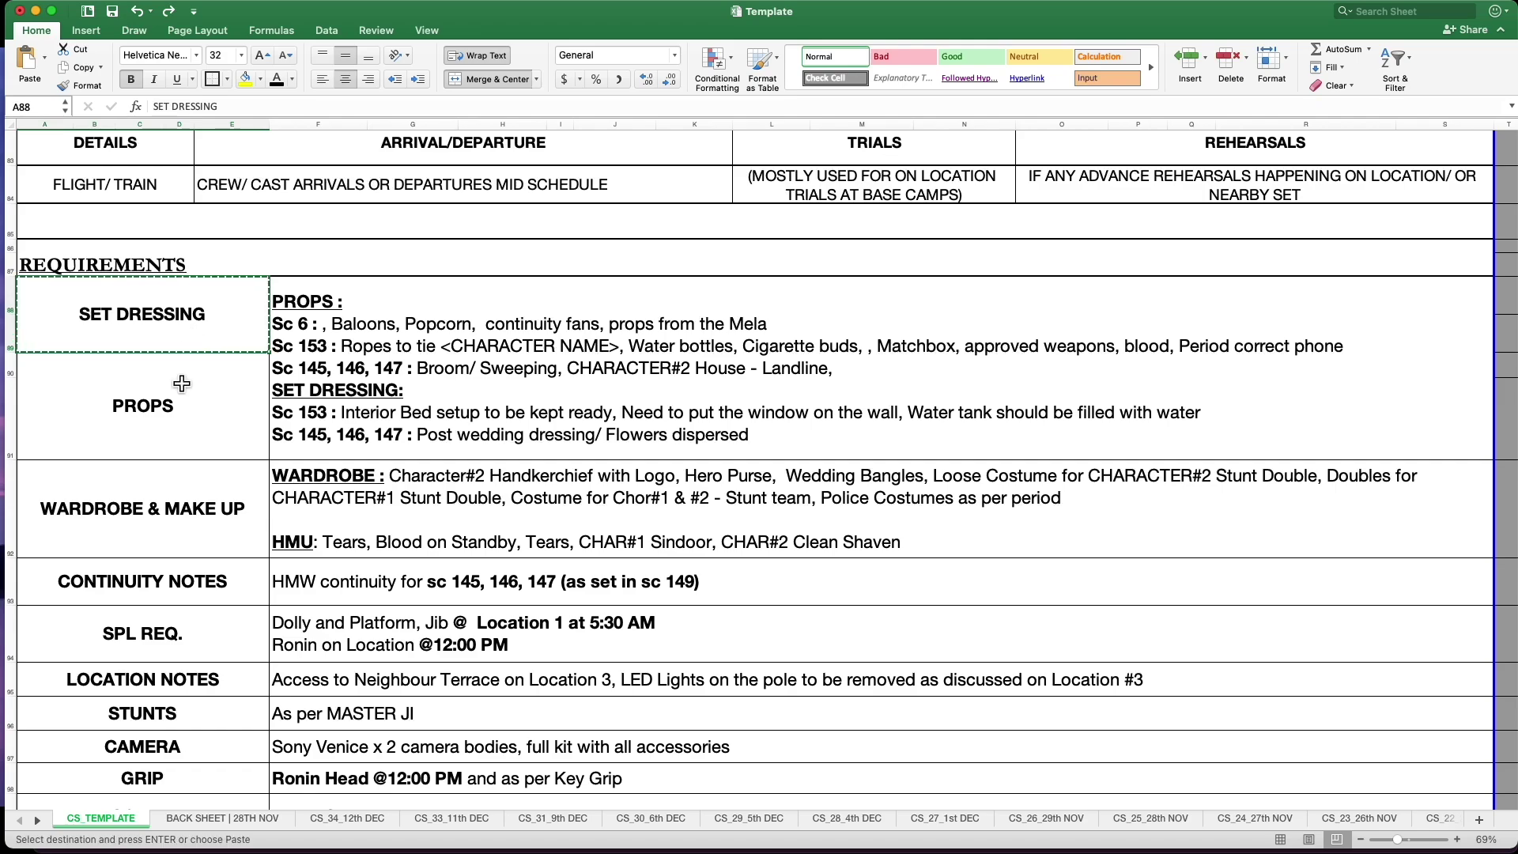
pyautogui.click(178, 404)
pyautogui.press('super+v')
pyautogui.click(177, 316)
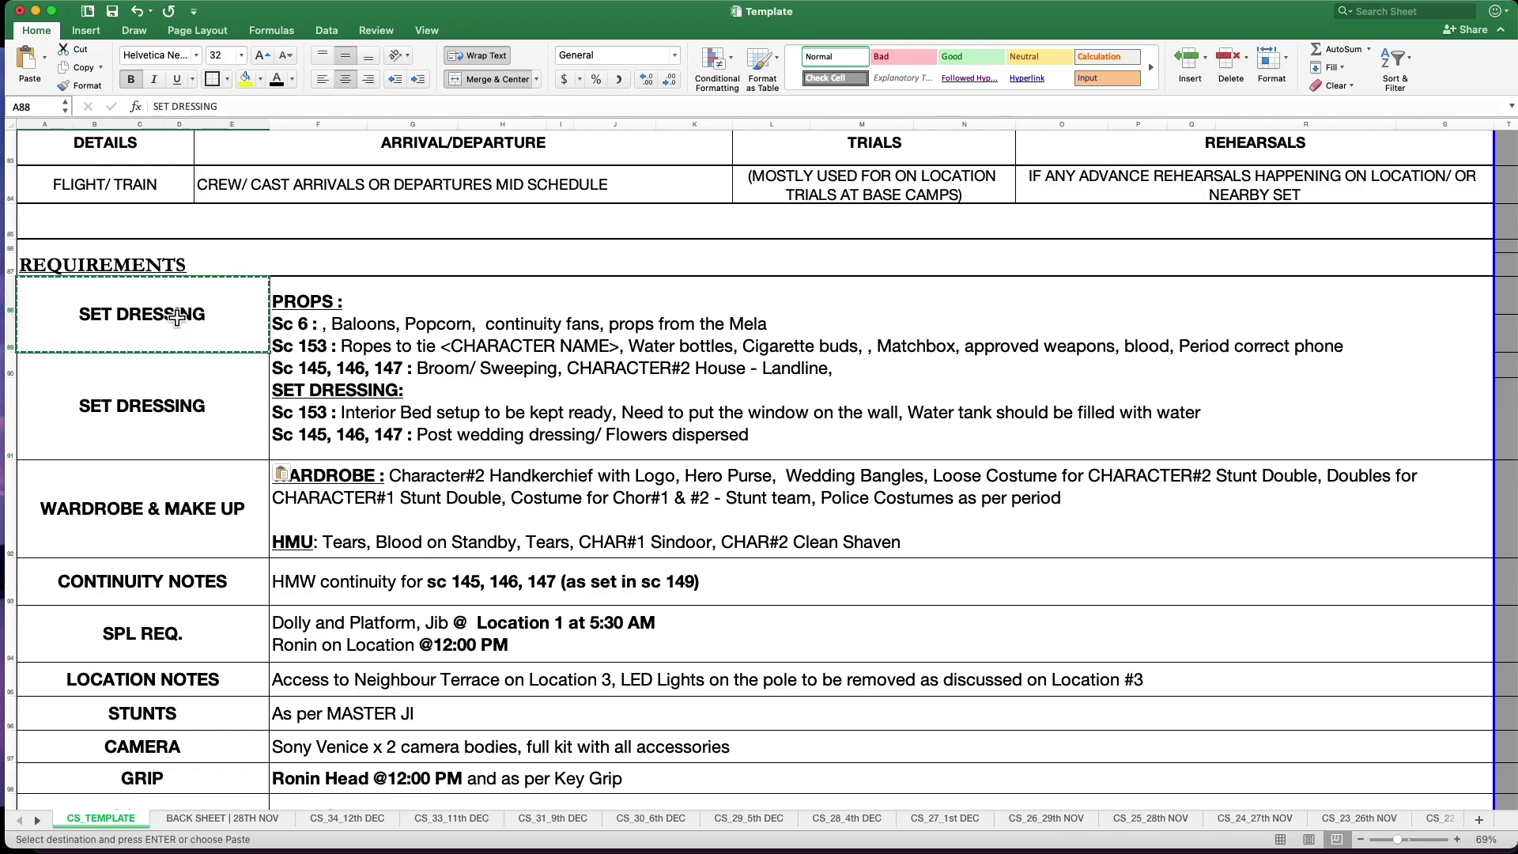
pyautogui.write('PROPS')
pyautogui.press('Return')
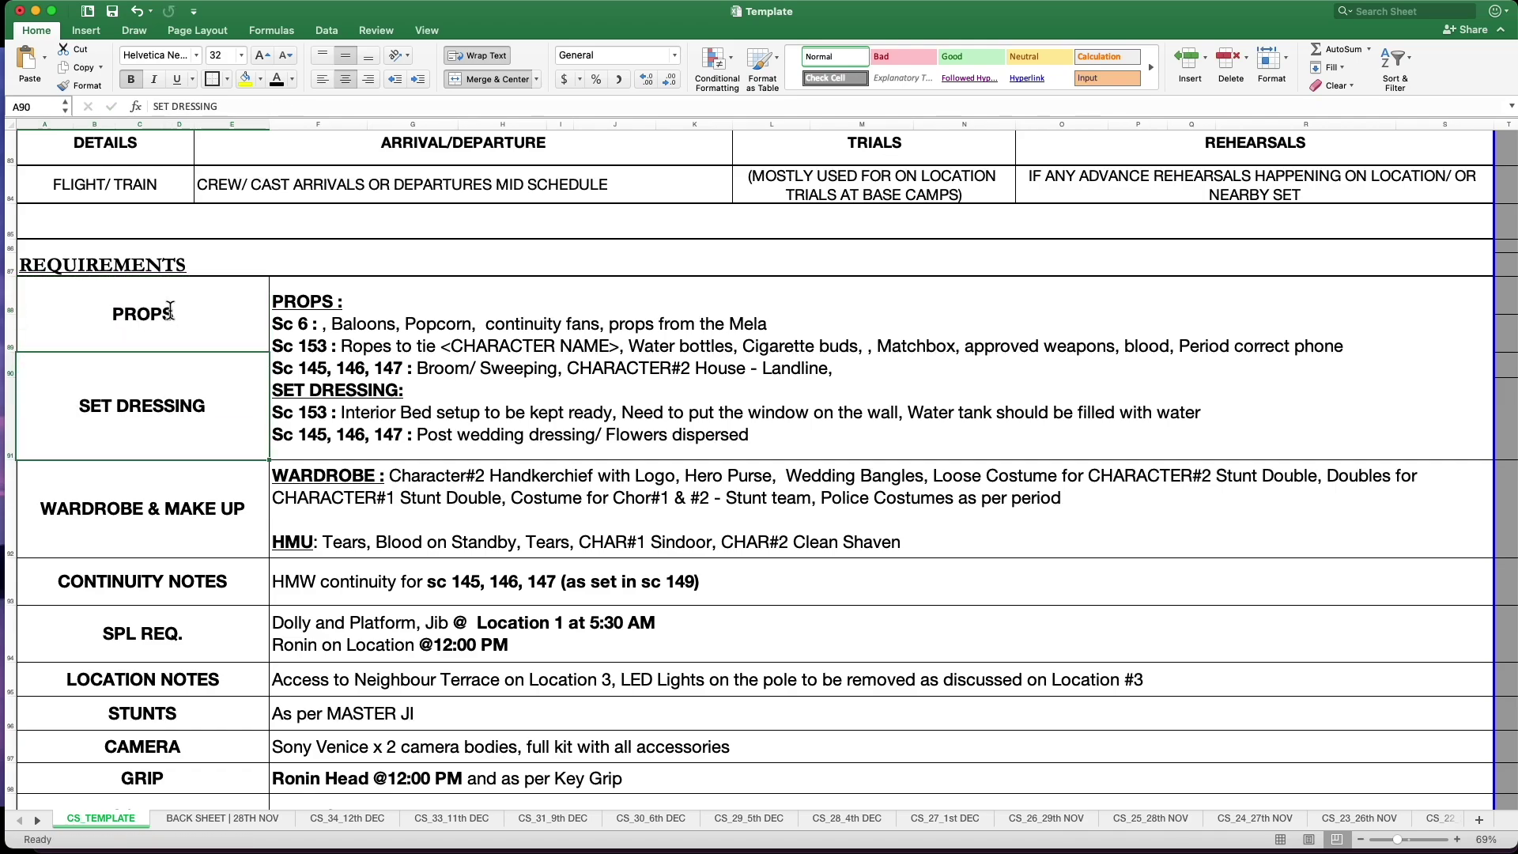
# Review the WARDROBE & MAKE UP requirements and how they sit below the PROPS and SET DRESSING rows.
pyautogui.click(242, 510)
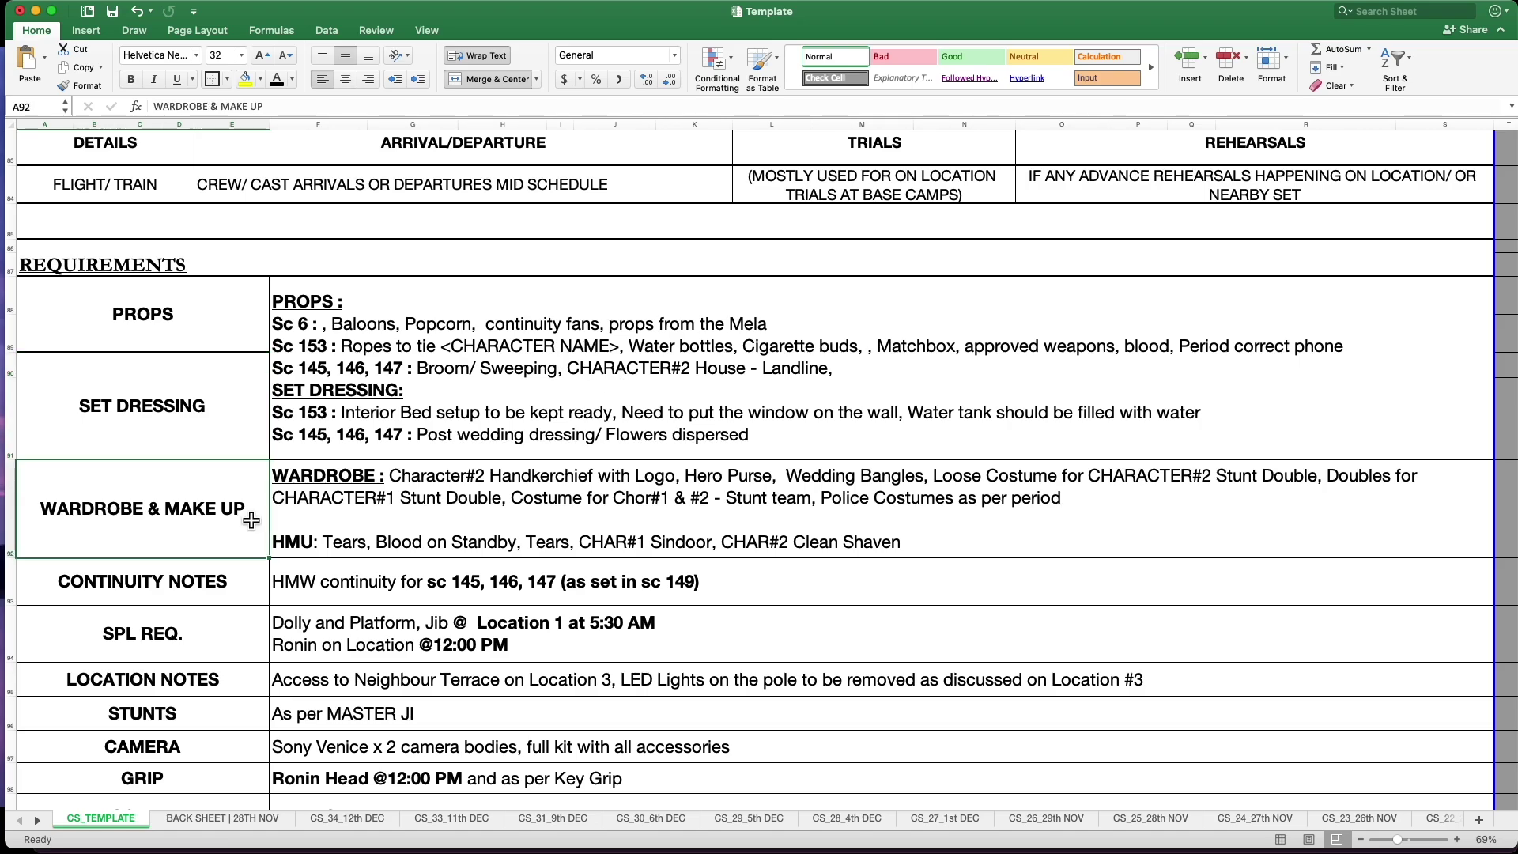
pyautogui.press('Right')
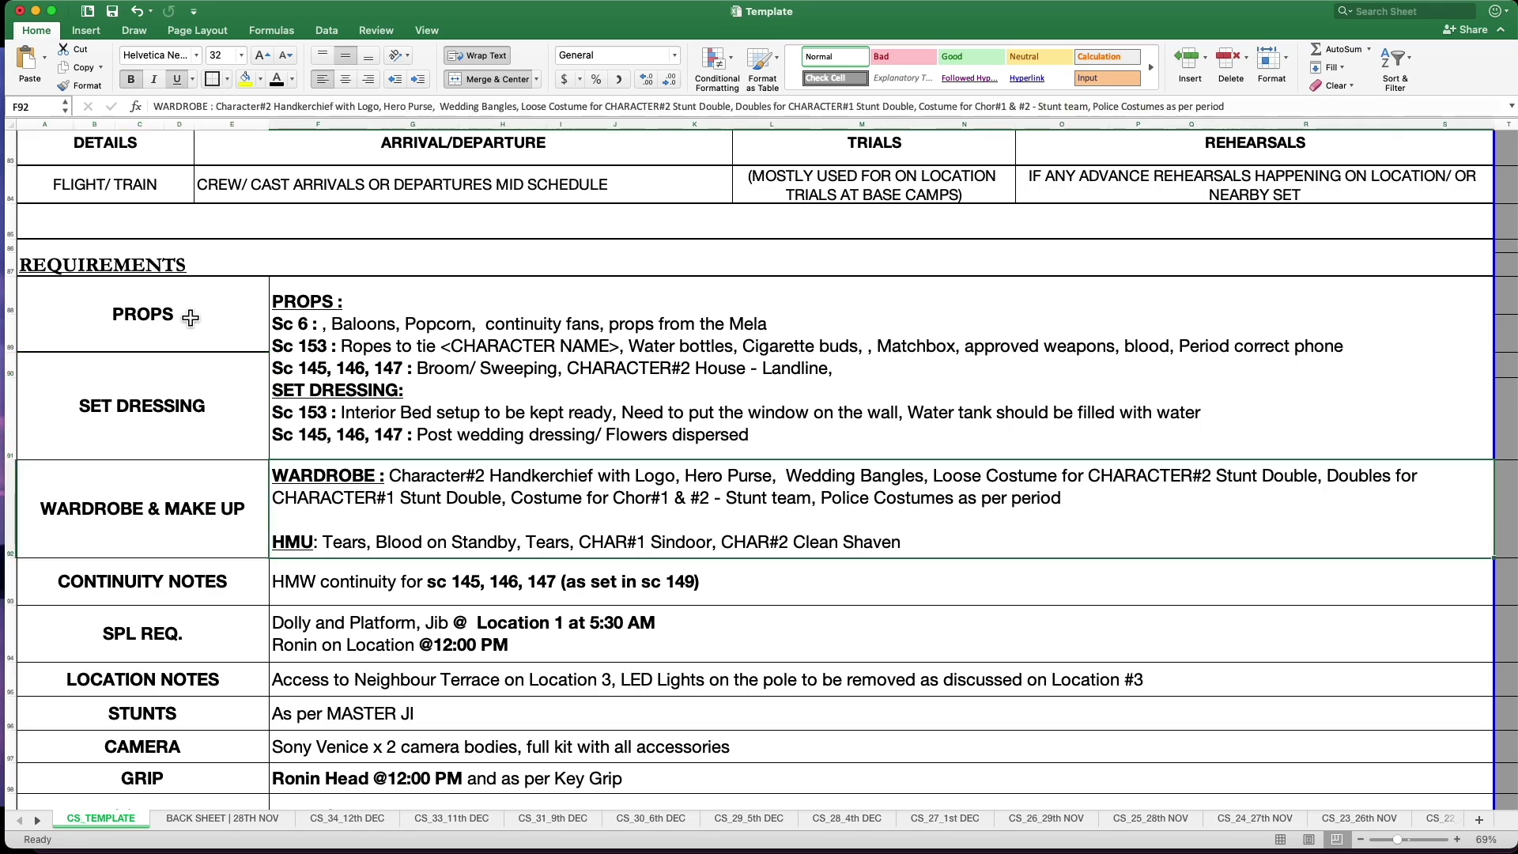
pyautogui.moveTo(191, 321); pyautogui.dragTo(192, 423)
pyautogui.click(192, 510)
pyautogui.scroll(-2, 229, 541)
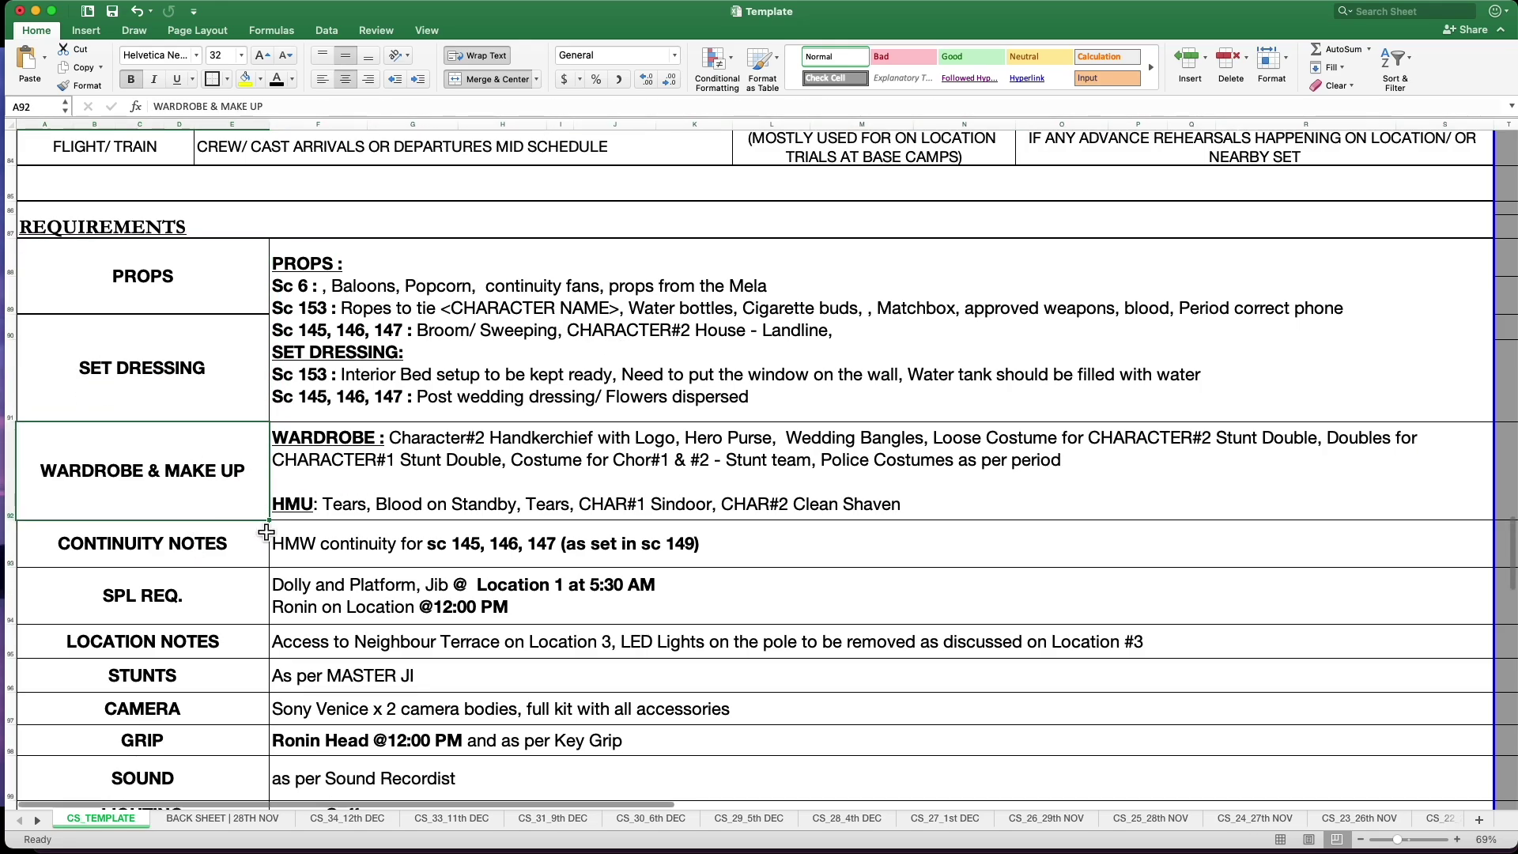
pyautogui.click(323, 485)
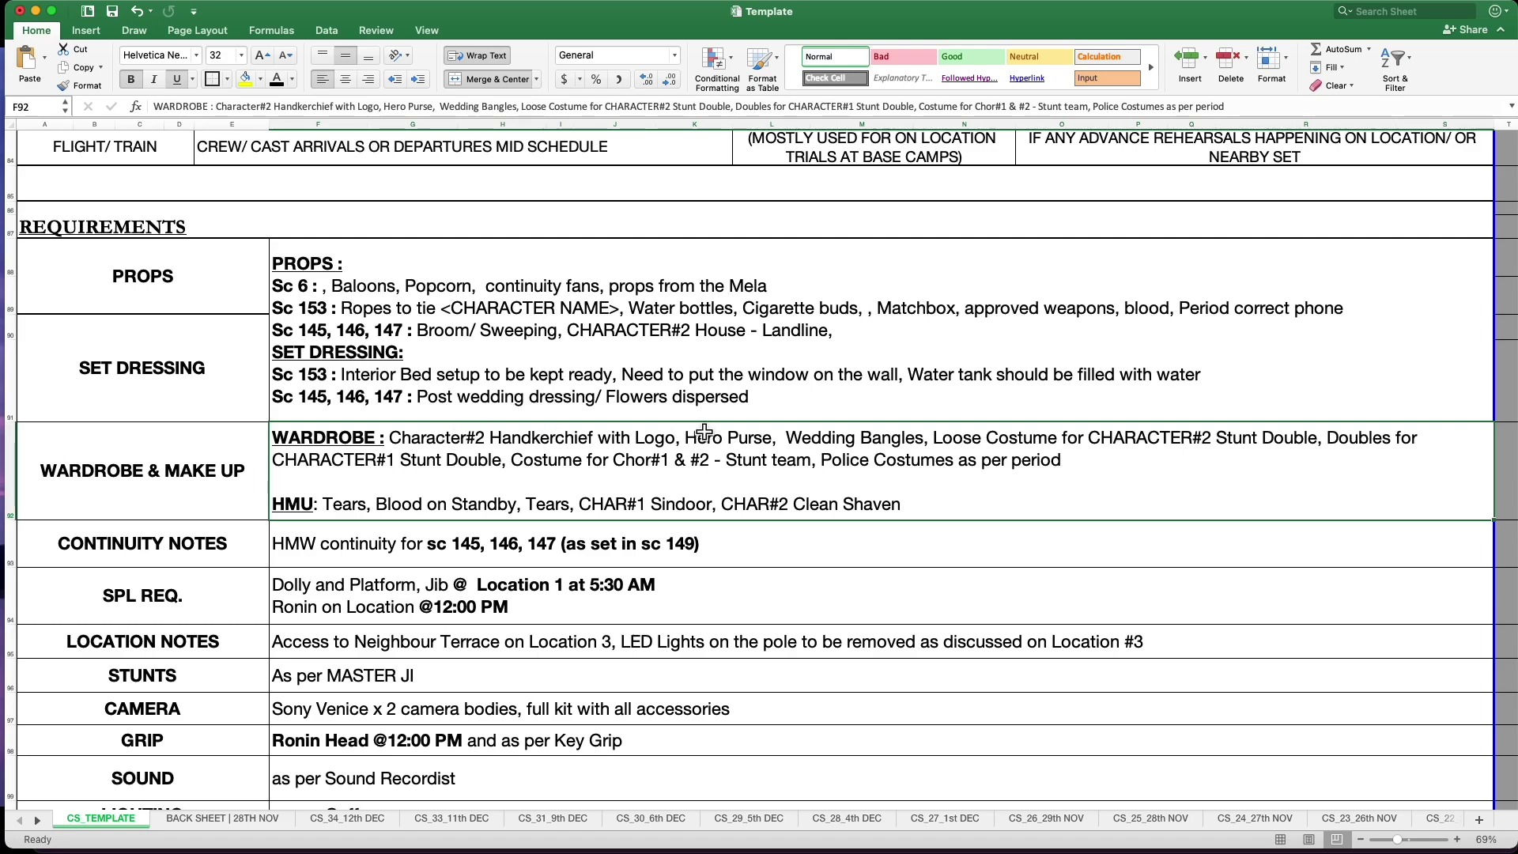
pyautogui.scroll(-5, 1092, 447)
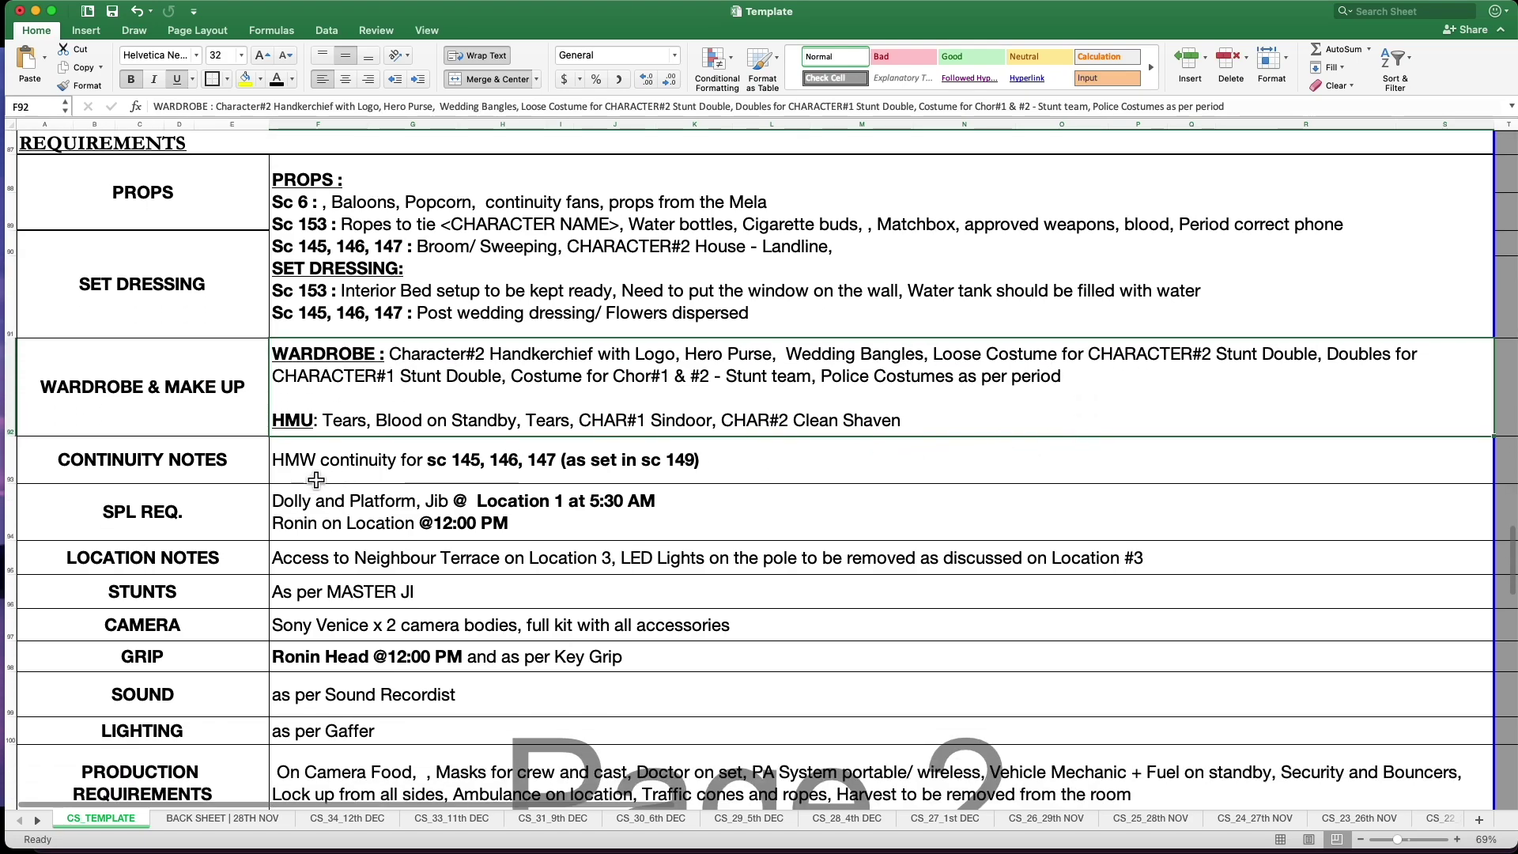
# Capitalize "sc" as a bold "Sc" before 145, 146, 147 in the CONTINUITY NOTES entry.
pyautogui.click(236, 471)
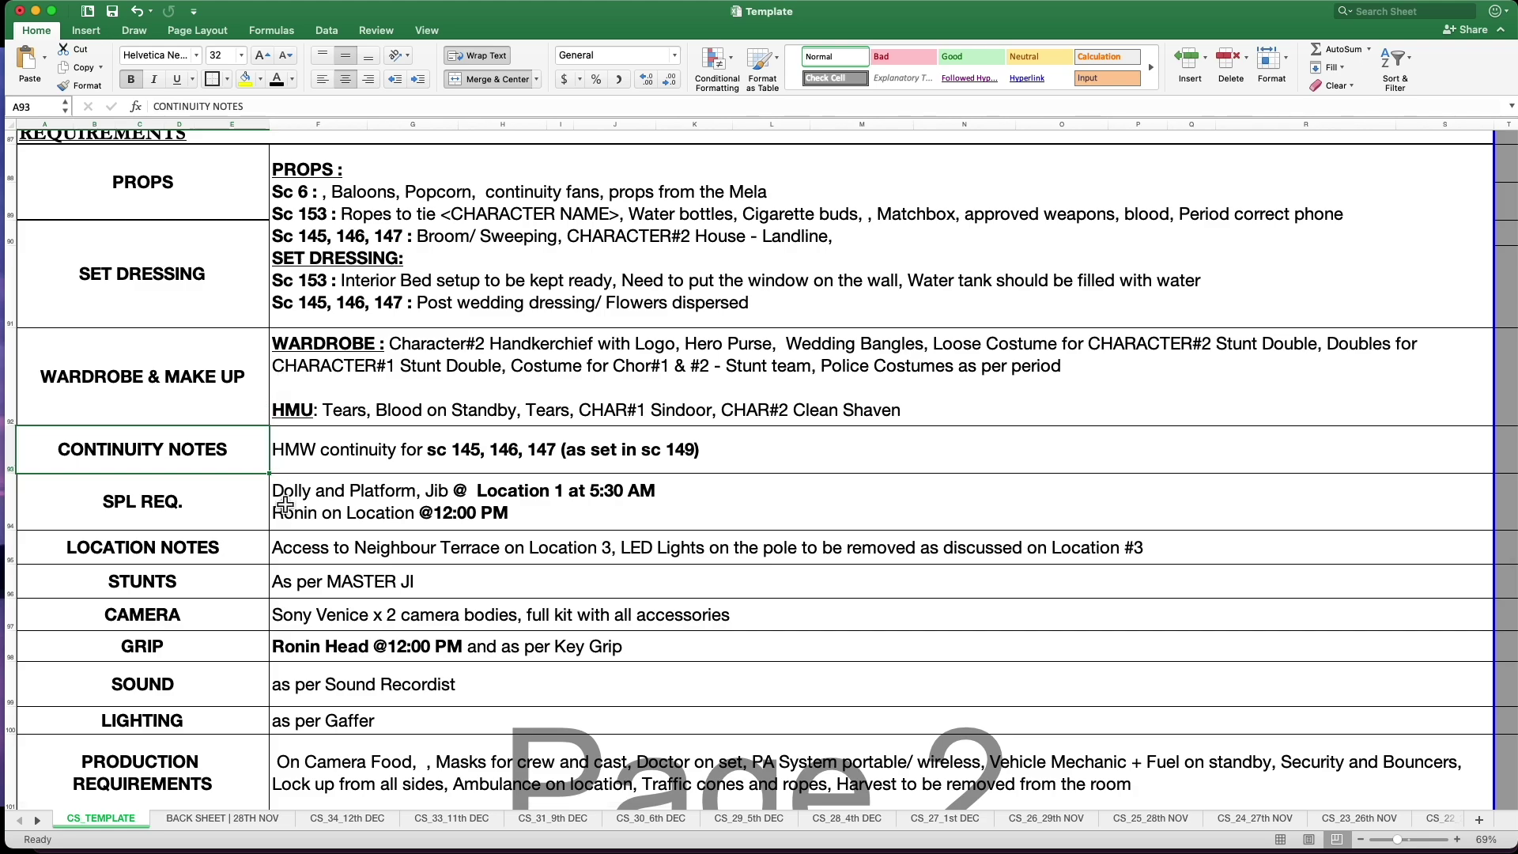
pyautogui.click(354, 447)
pyautogui.doubleClick(378, 448)
pyautogui.press('Escape')
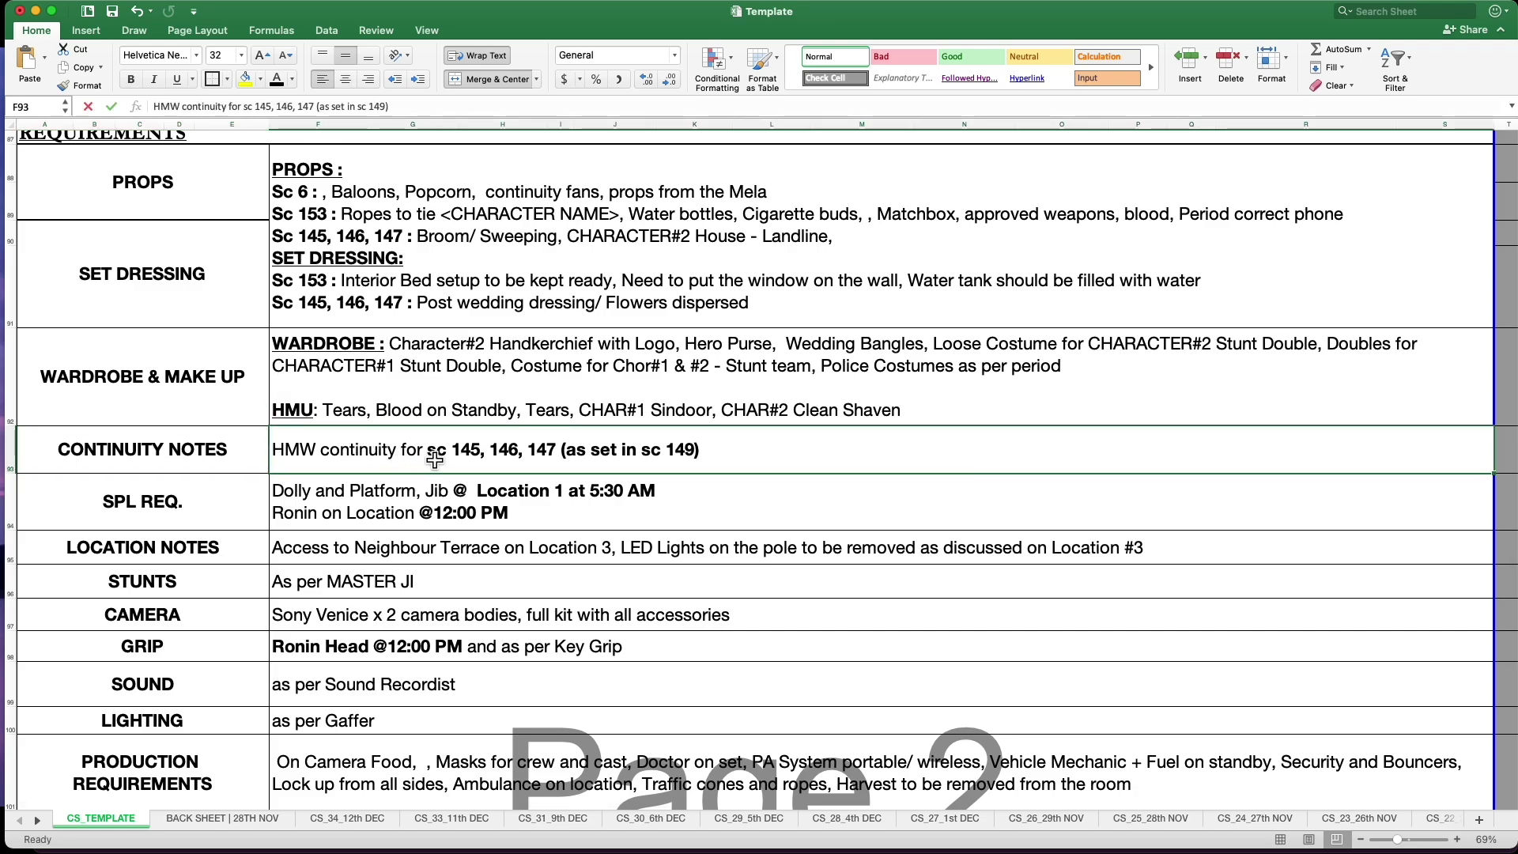
pyautogui.doubleClick(433, 457)
pyautogui.press('Right')
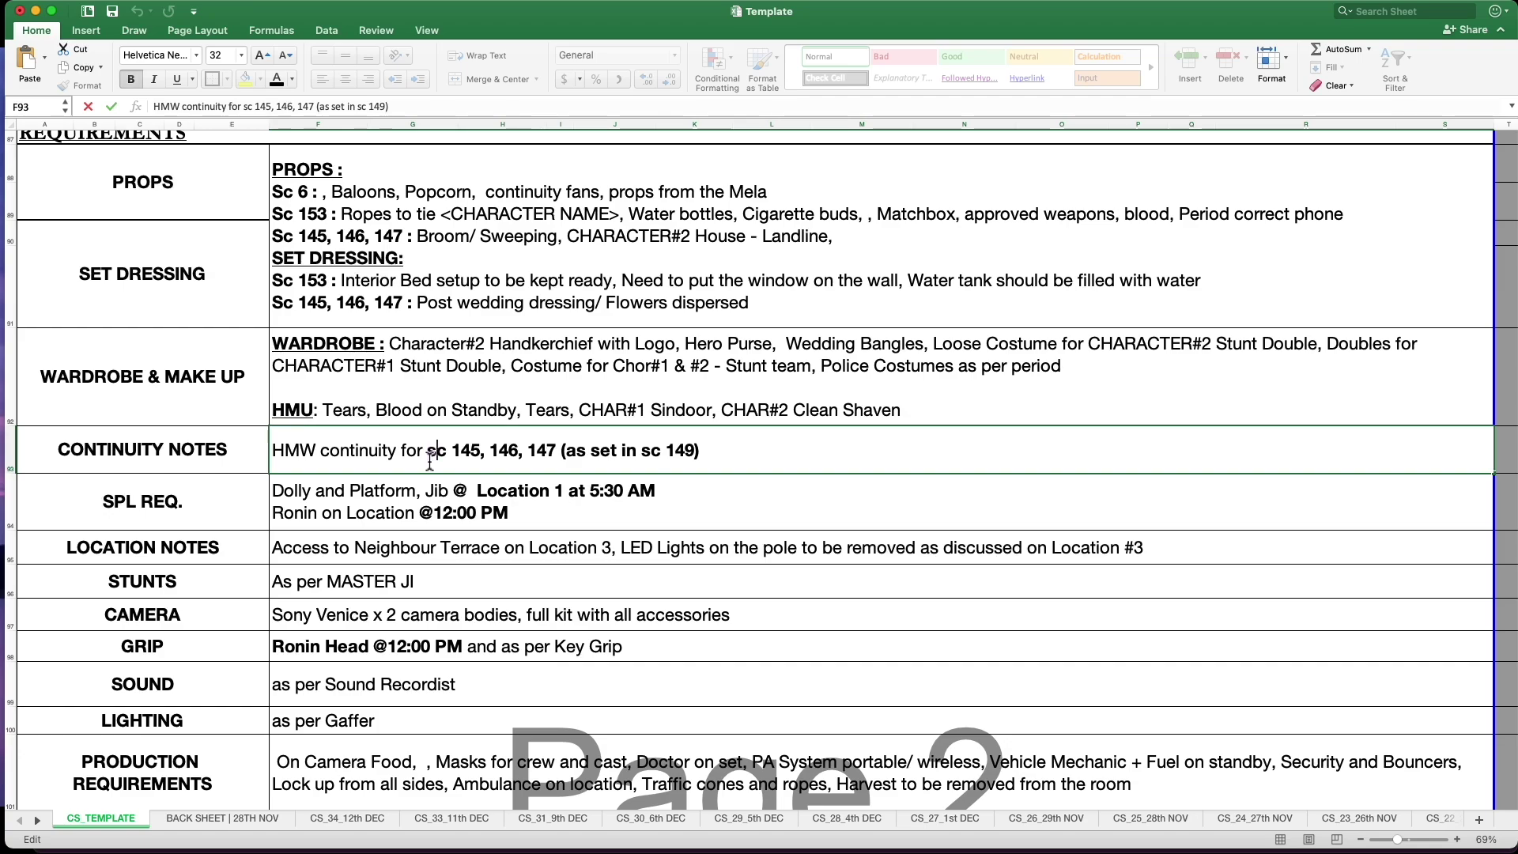
pyautogui.press('BackSpace')
pyautogui.write('S')
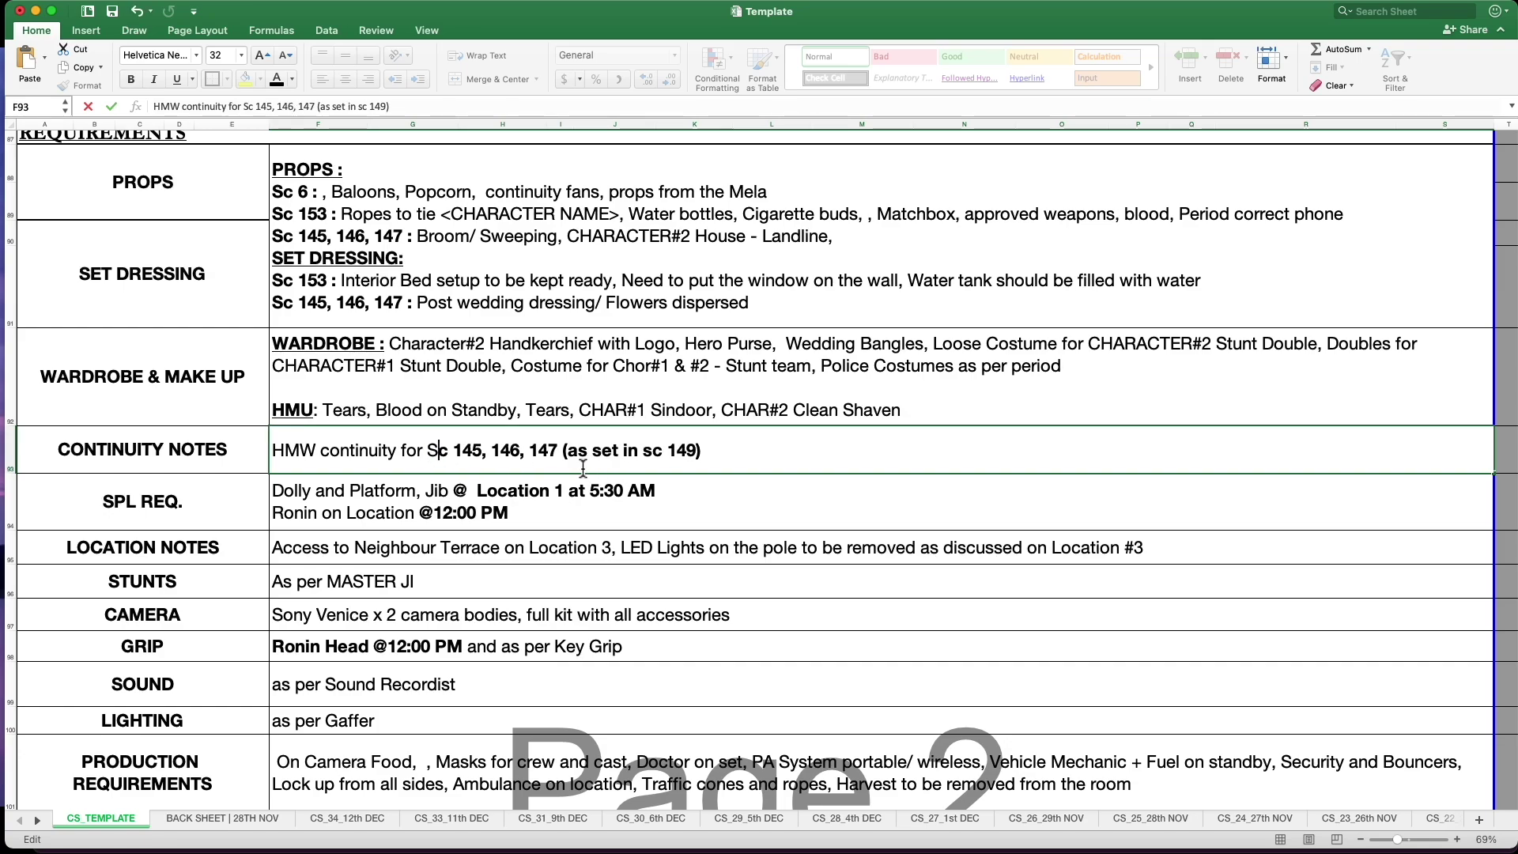
pyautogui.hotkey('shift', 'Left')
pyautogui.press('super+b')
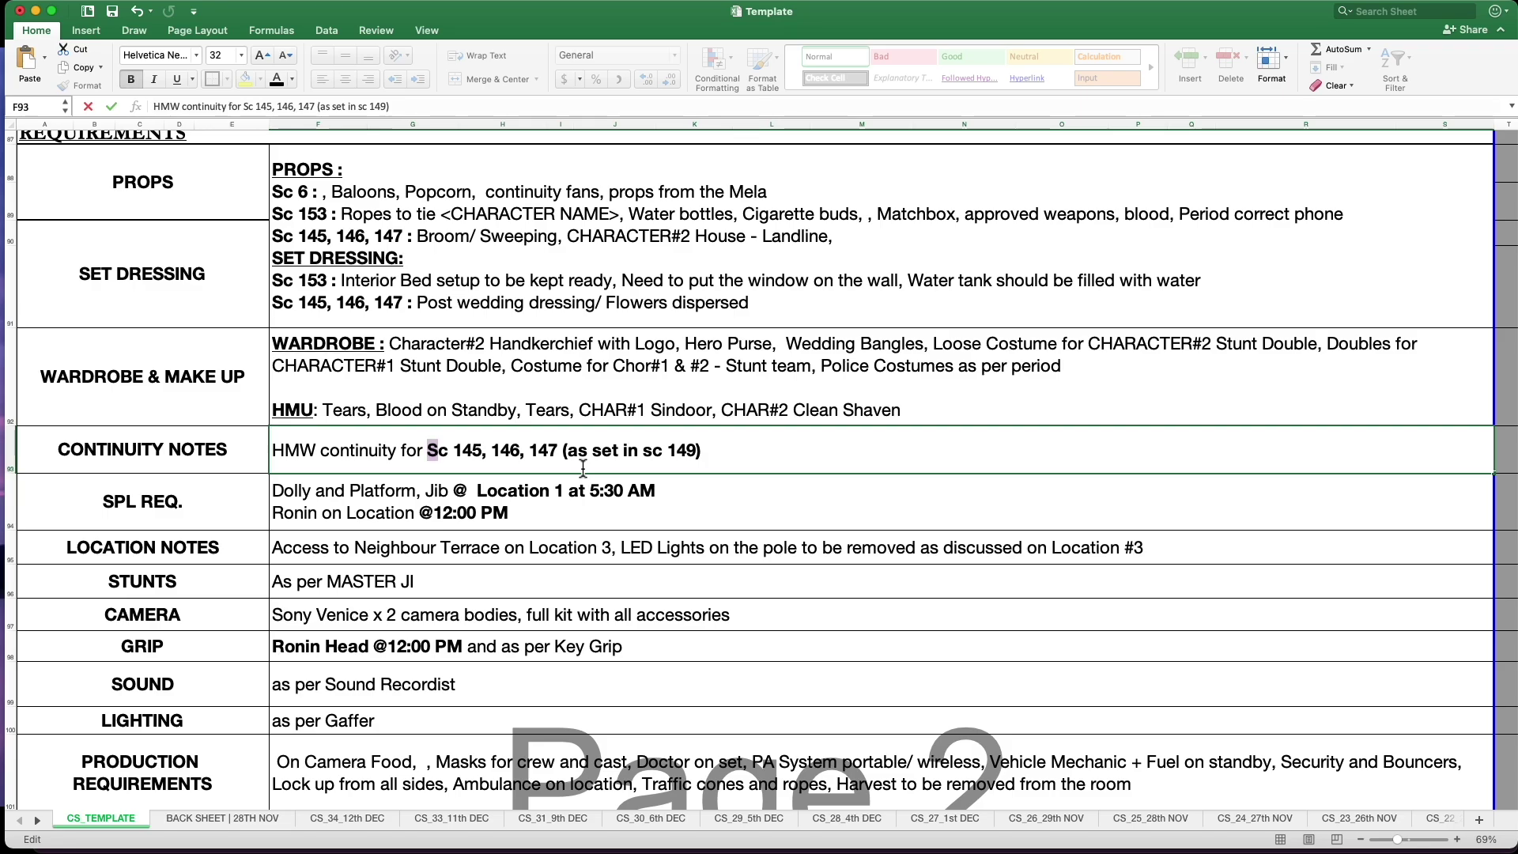
pyautogui.press('Return')
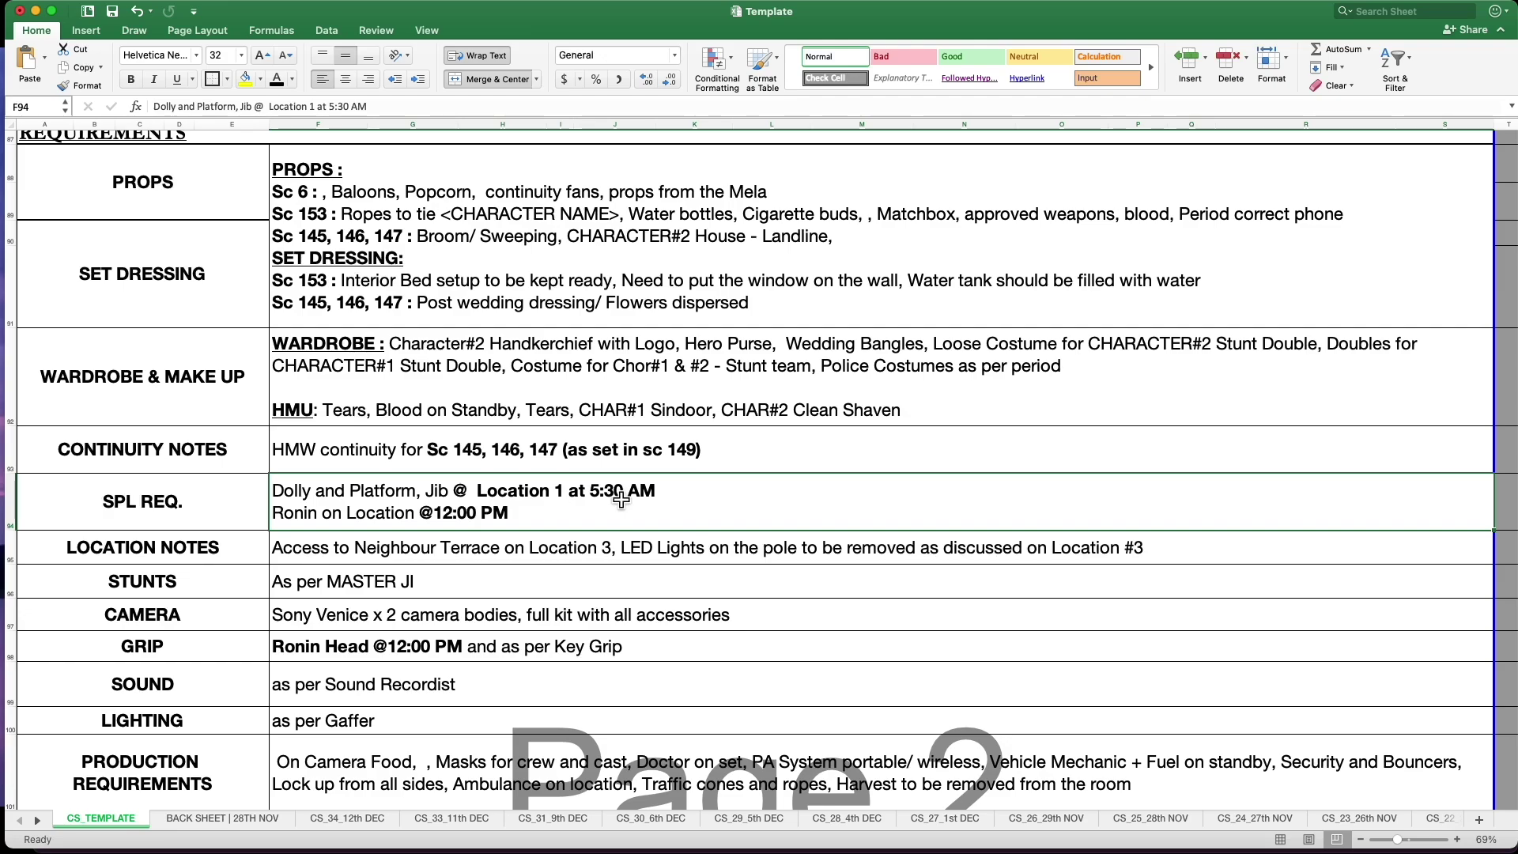
# Add the number 3 in regular weight after "Ronin on Location" in the SPL REQ. entry.
pyautogui.doubleClick(426, 519)
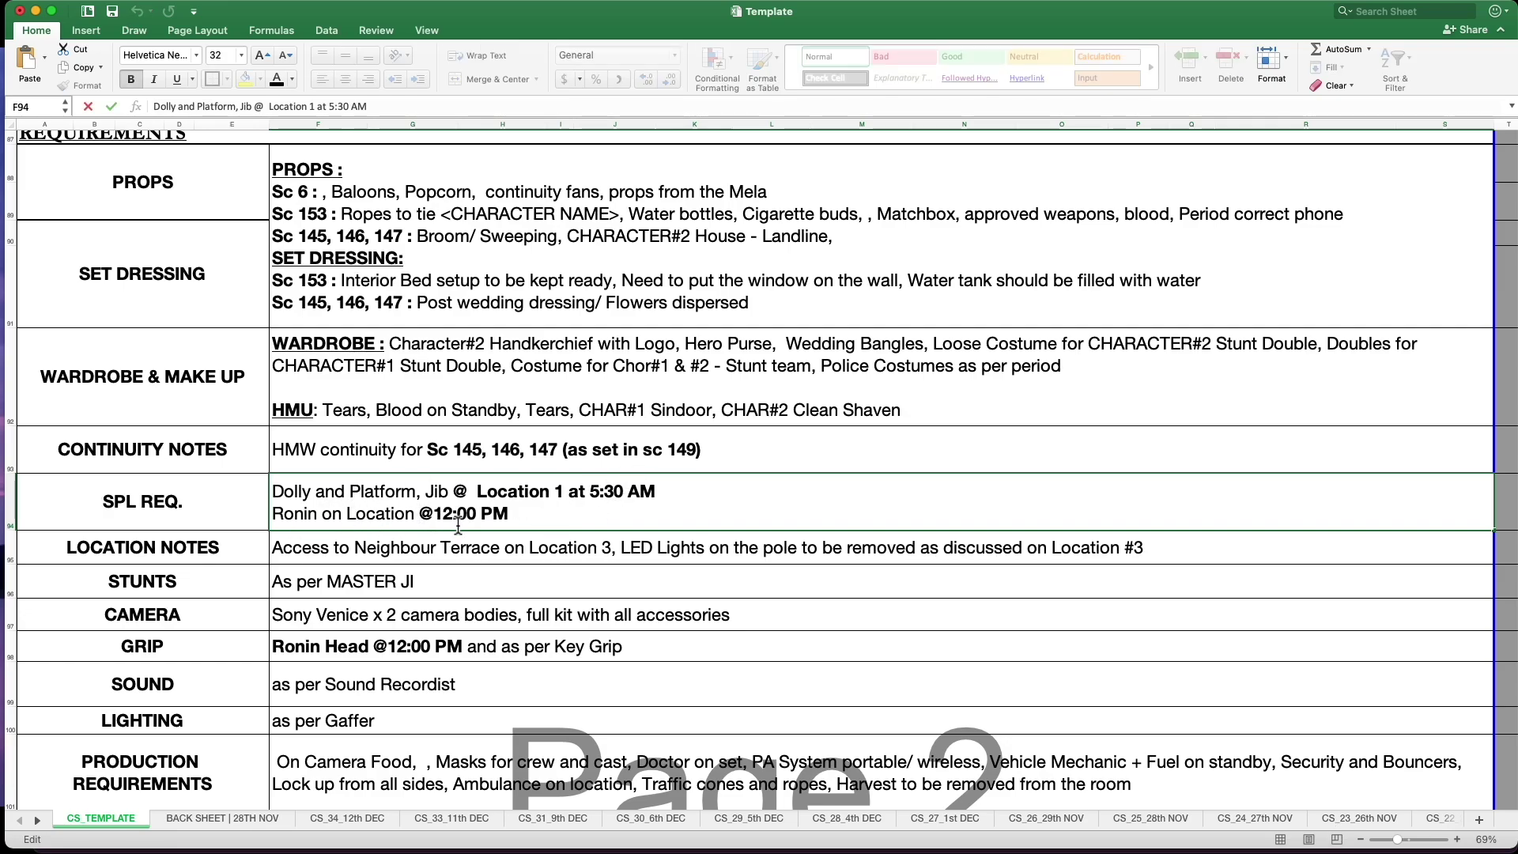
pyautogui.write('2')
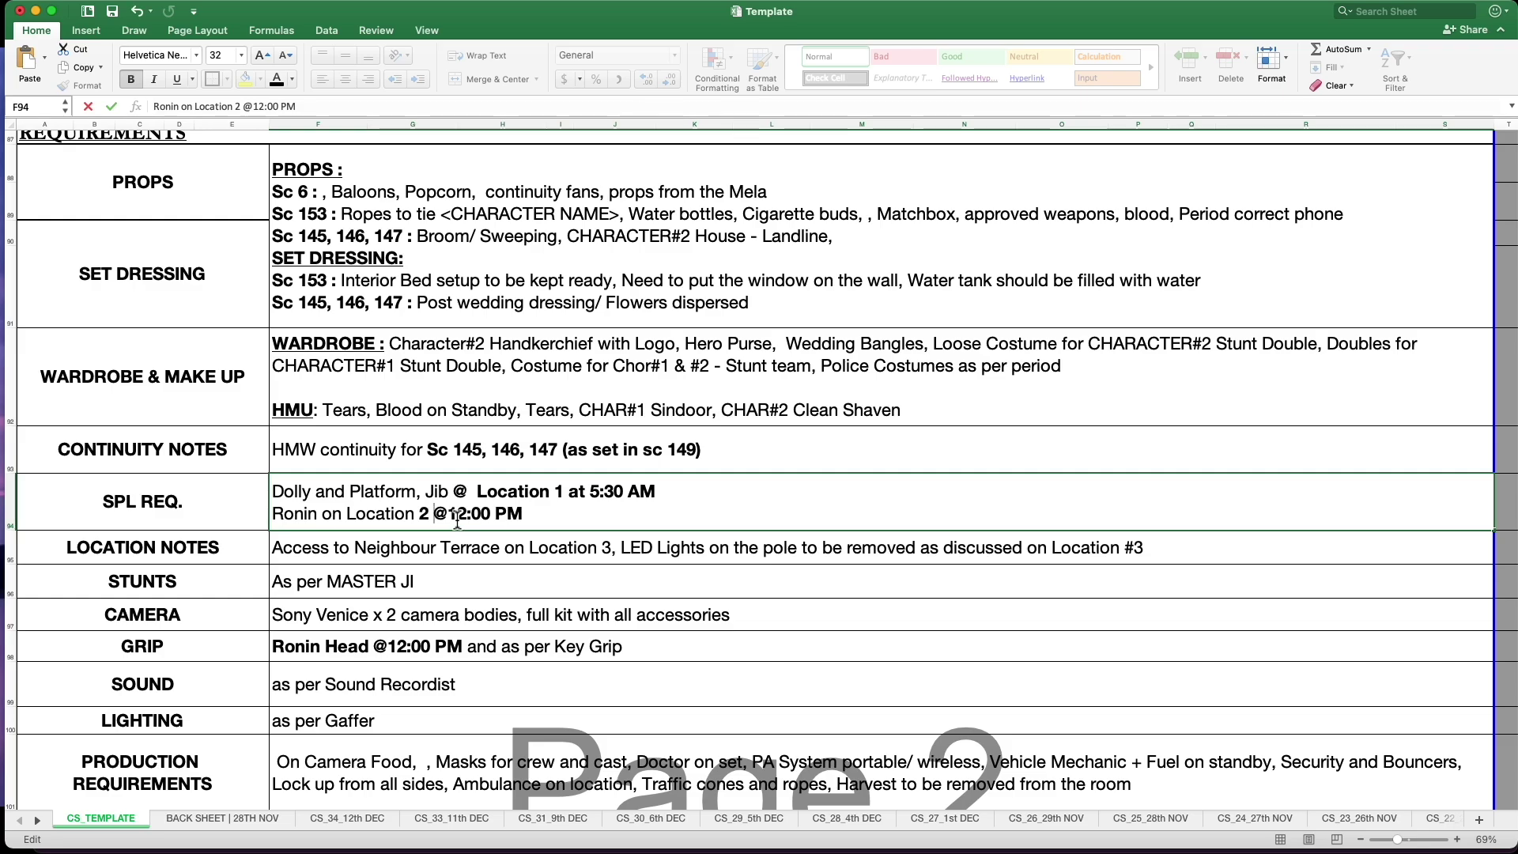
pyautogui.press('BackSpace')
pyautogui.press('BackSpace')
pyautogui.write('3')
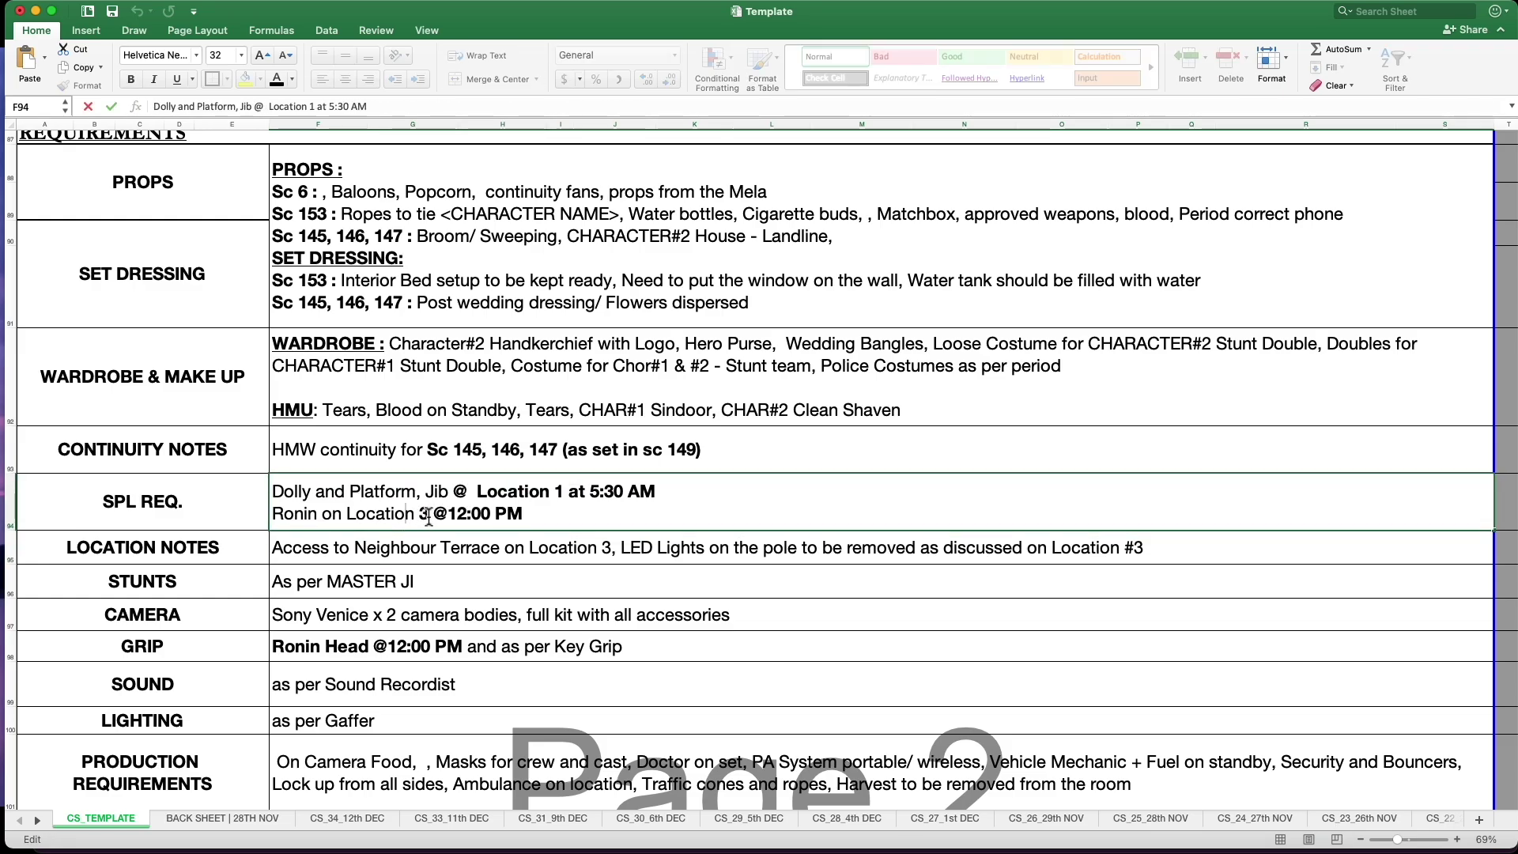
pyautogui.press('super+b')
pyautogui.click(412, 551)
pyautogui.doubleClick(402, 517)
pyautogui.click(595, 525)
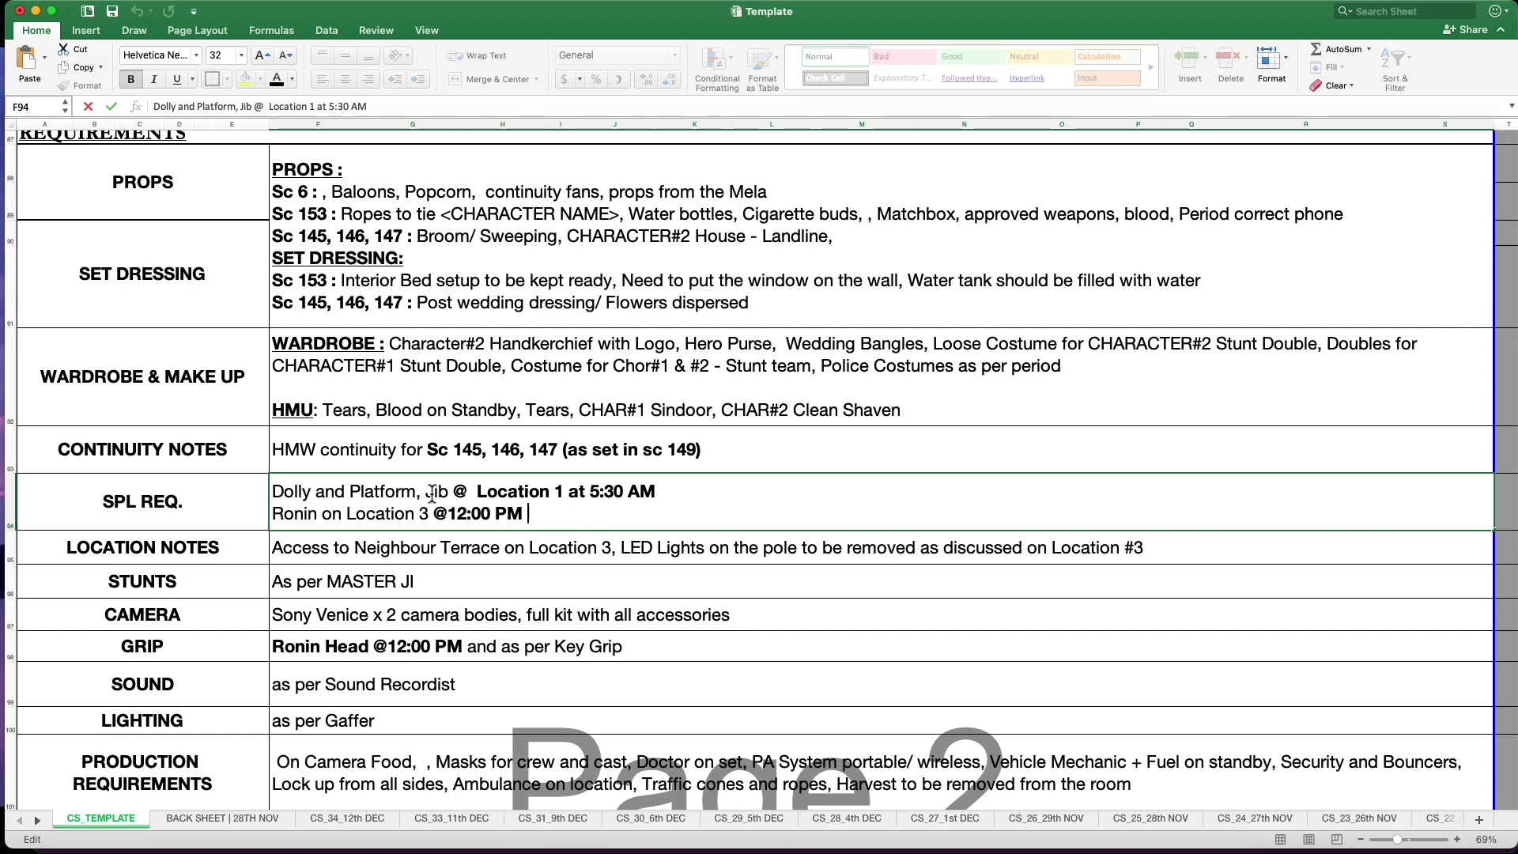
# Try adding "/ base" and a technical reference after Location 1 in the SPL REQ. entry.
pyautogui.doubleClick(358, 492)
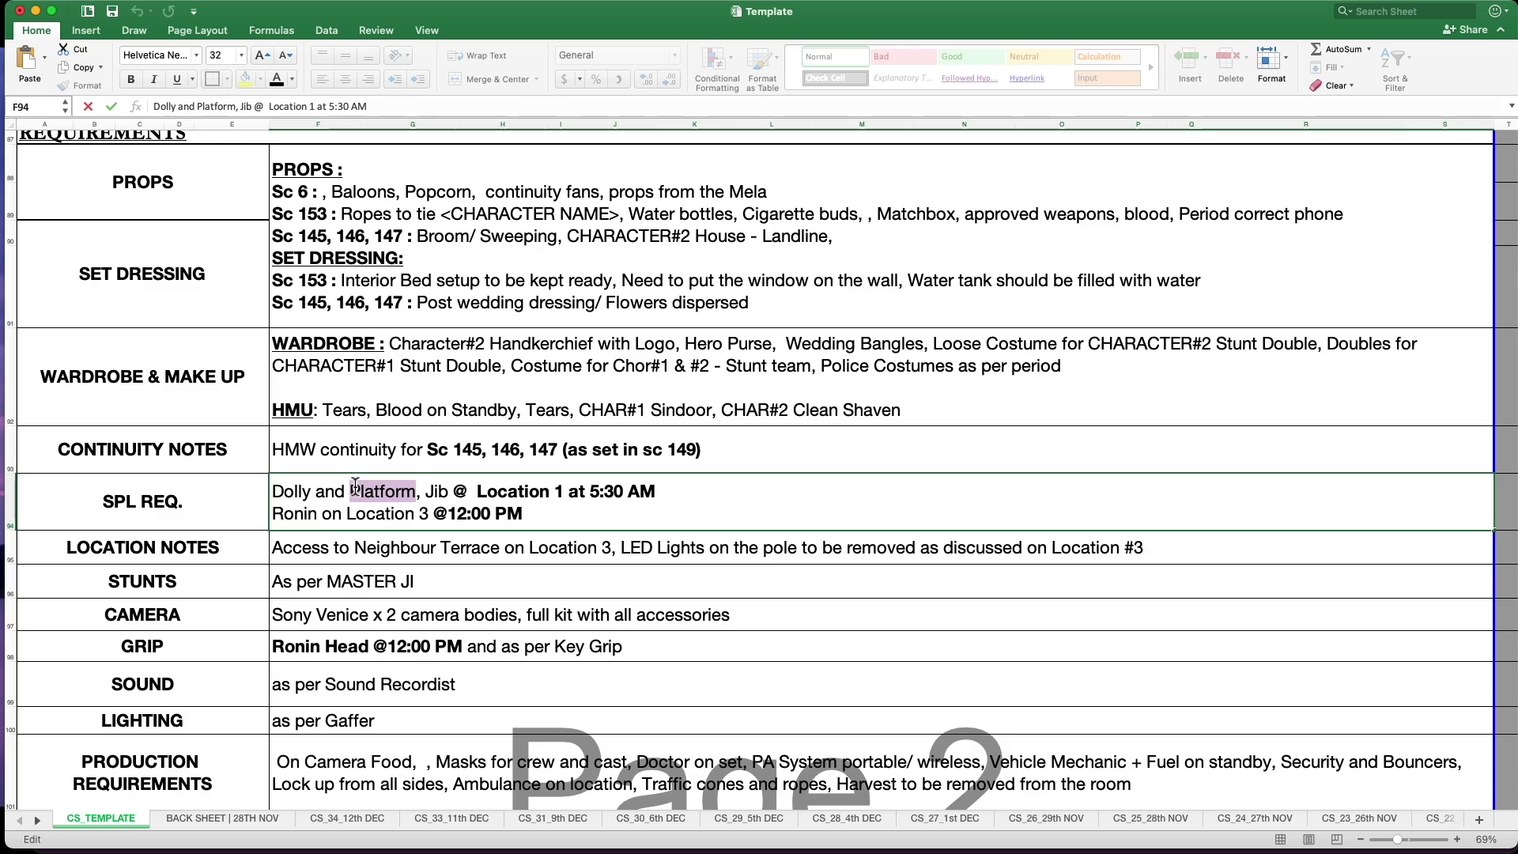
pyautogui.doubleClick(545, 492)
pyautogui.click(564, 492)
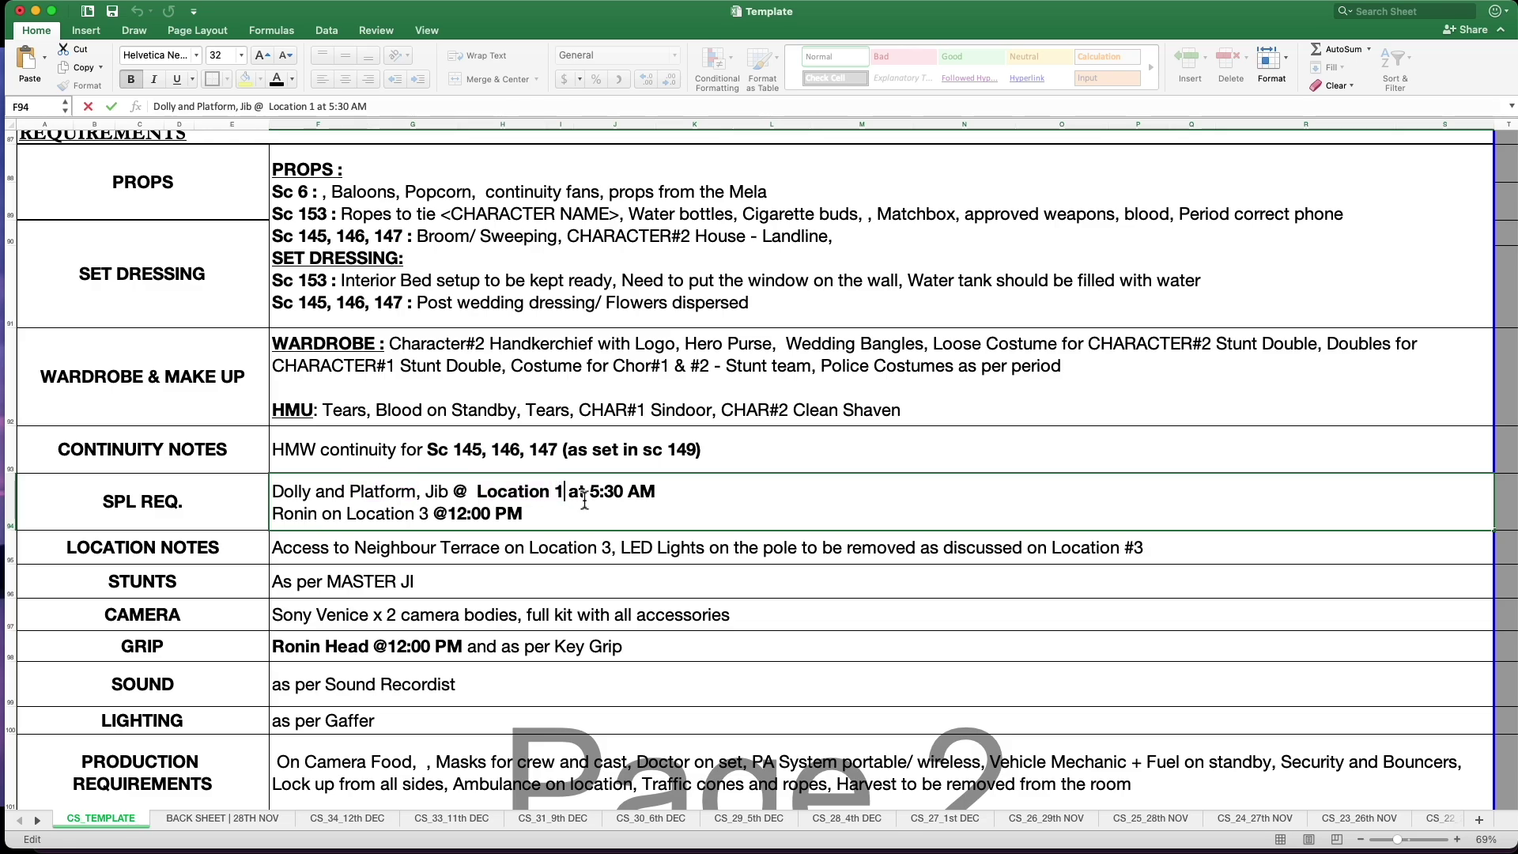
pyautogui.write('/ base')
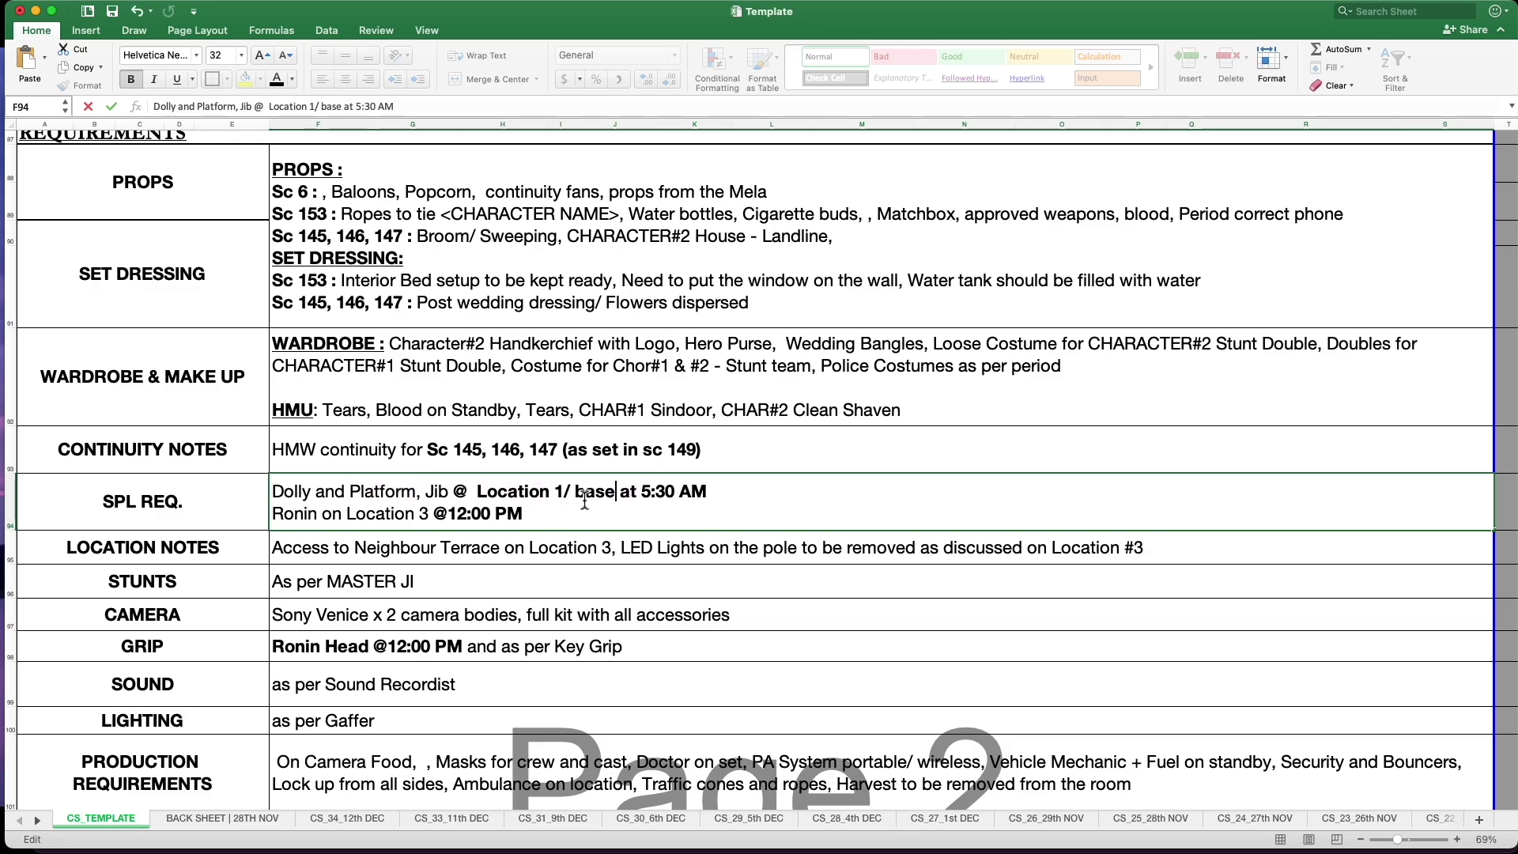
pyautogui.write('/ technical ????')
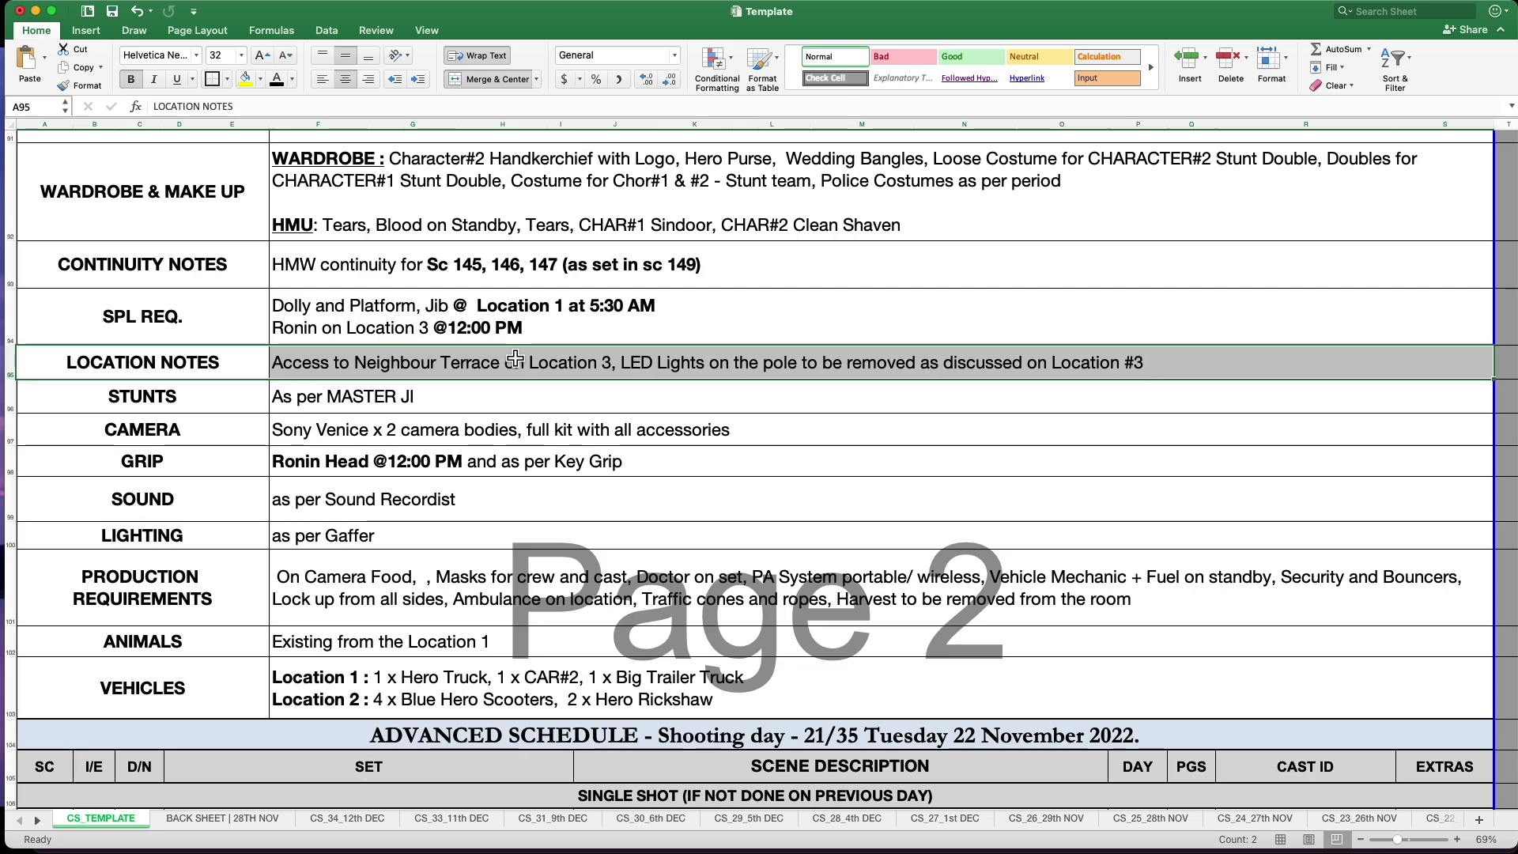
# Highlight the LOCATION NOTES label and its entry with a yellow fill.
pyautogui.click(246, 80)
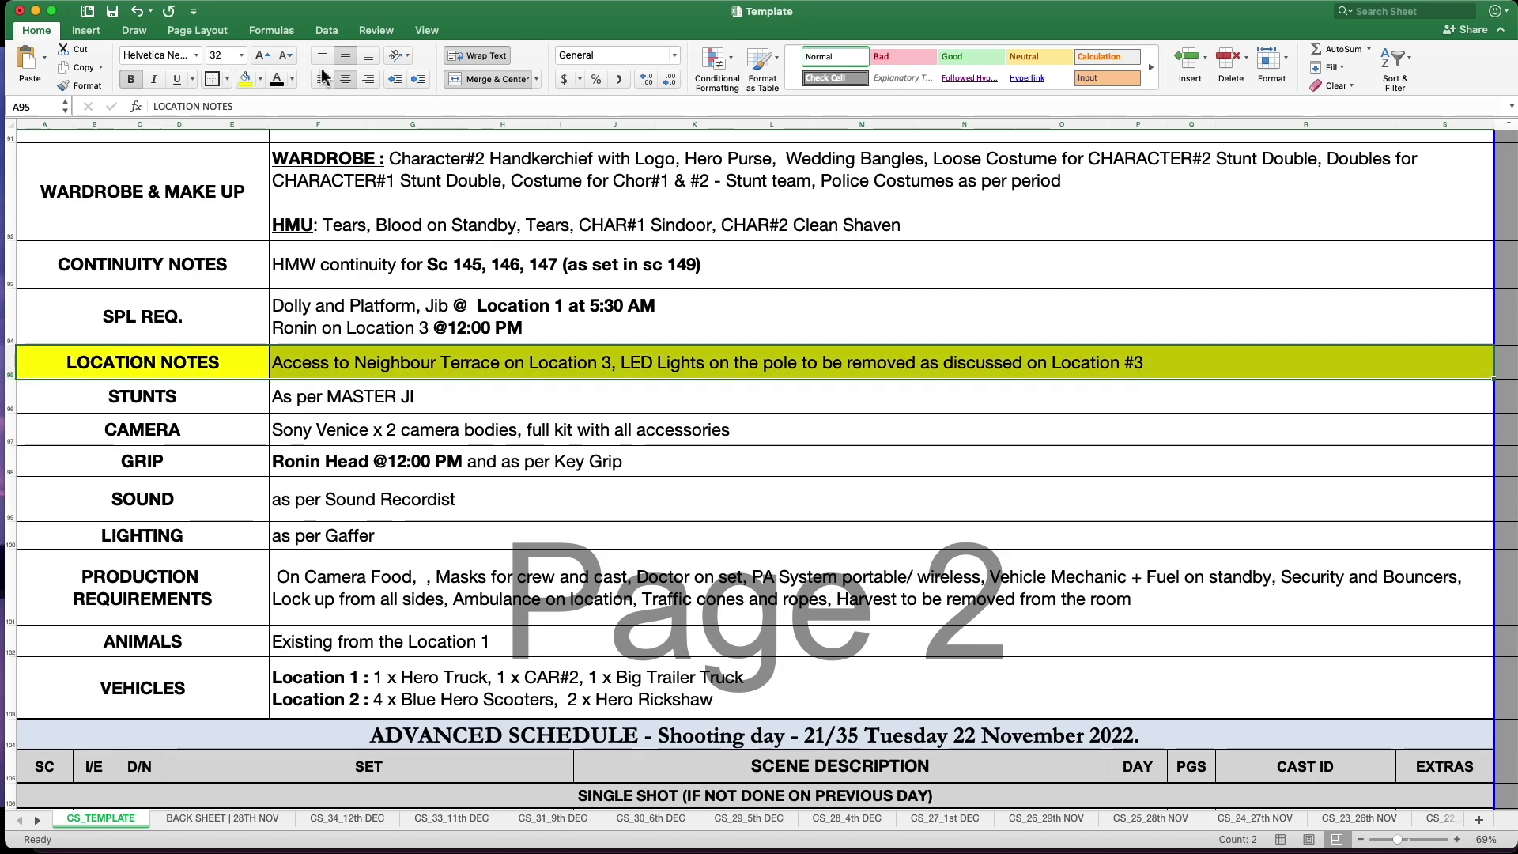
pyautogui.click(810, 332)
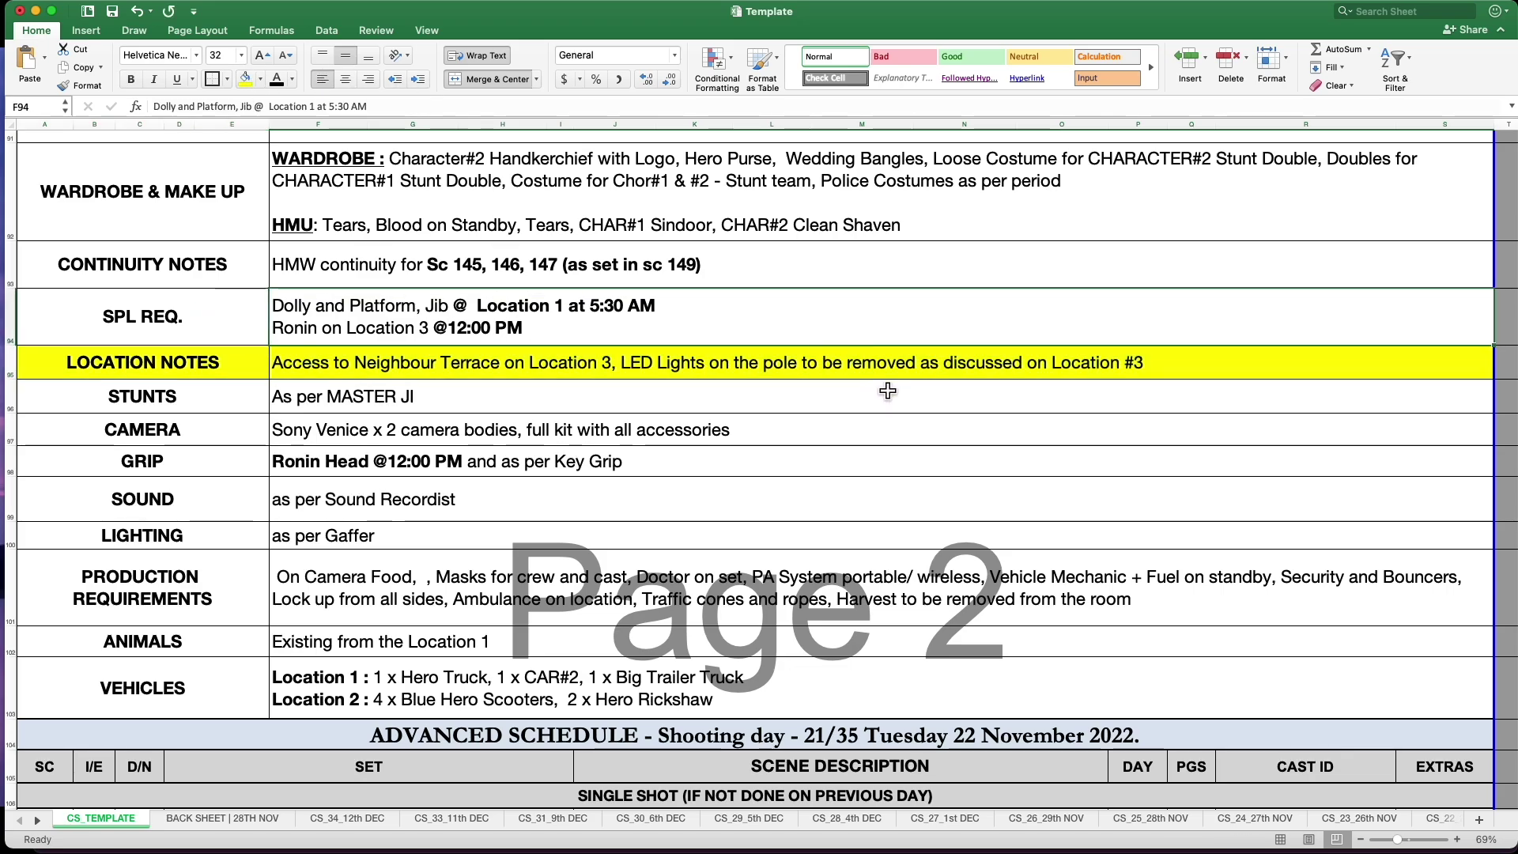
pyautogui.click(914, 363)
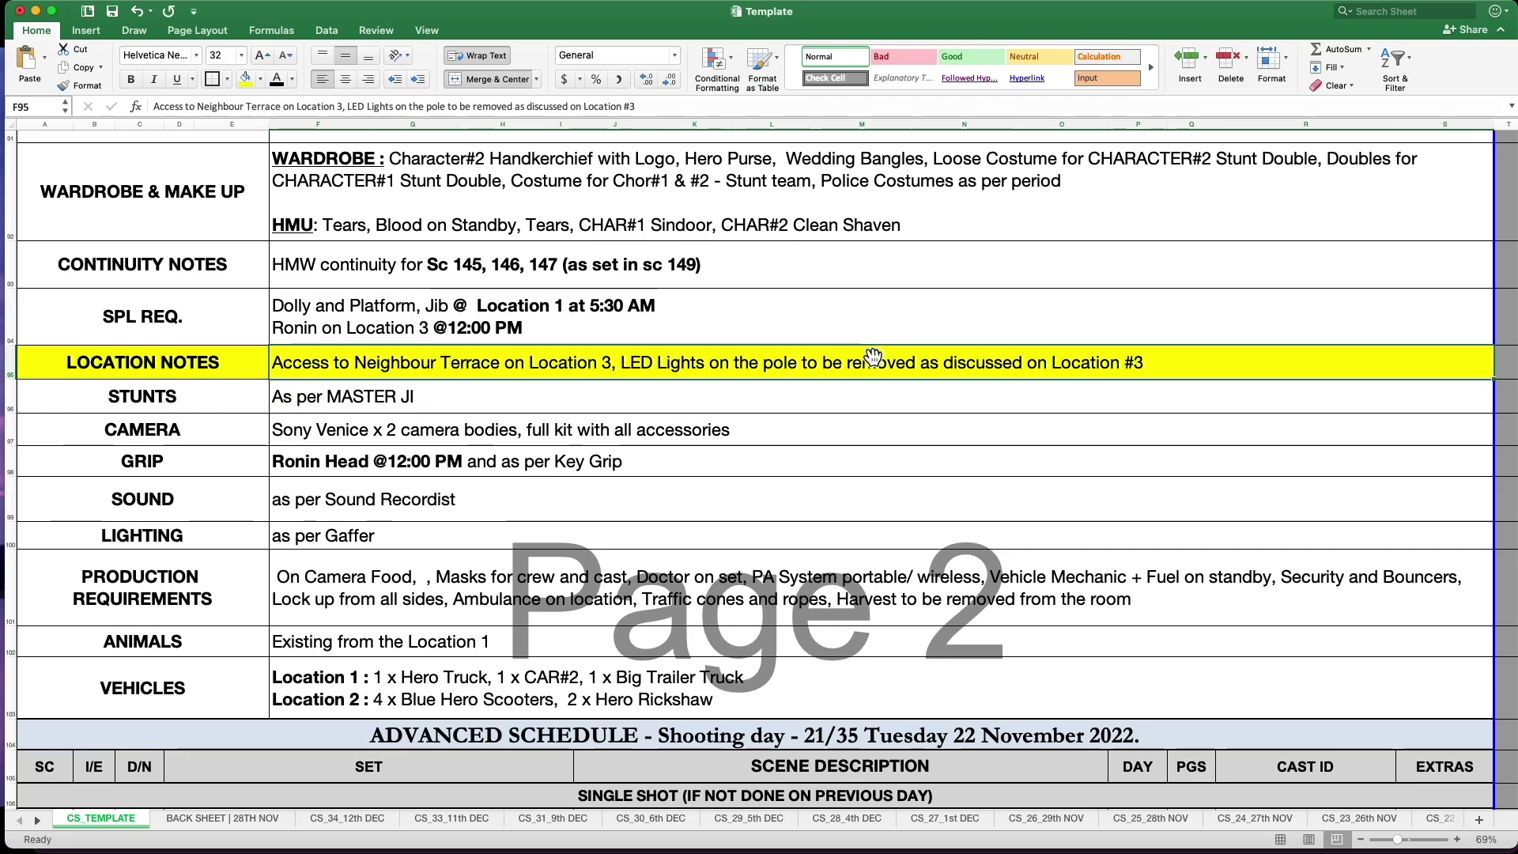
# Highlight the STUNTS label and its entry with a yellow fill.
pyautogui.moveTo(237, 405); pyautogui.dragTo(284, 401)
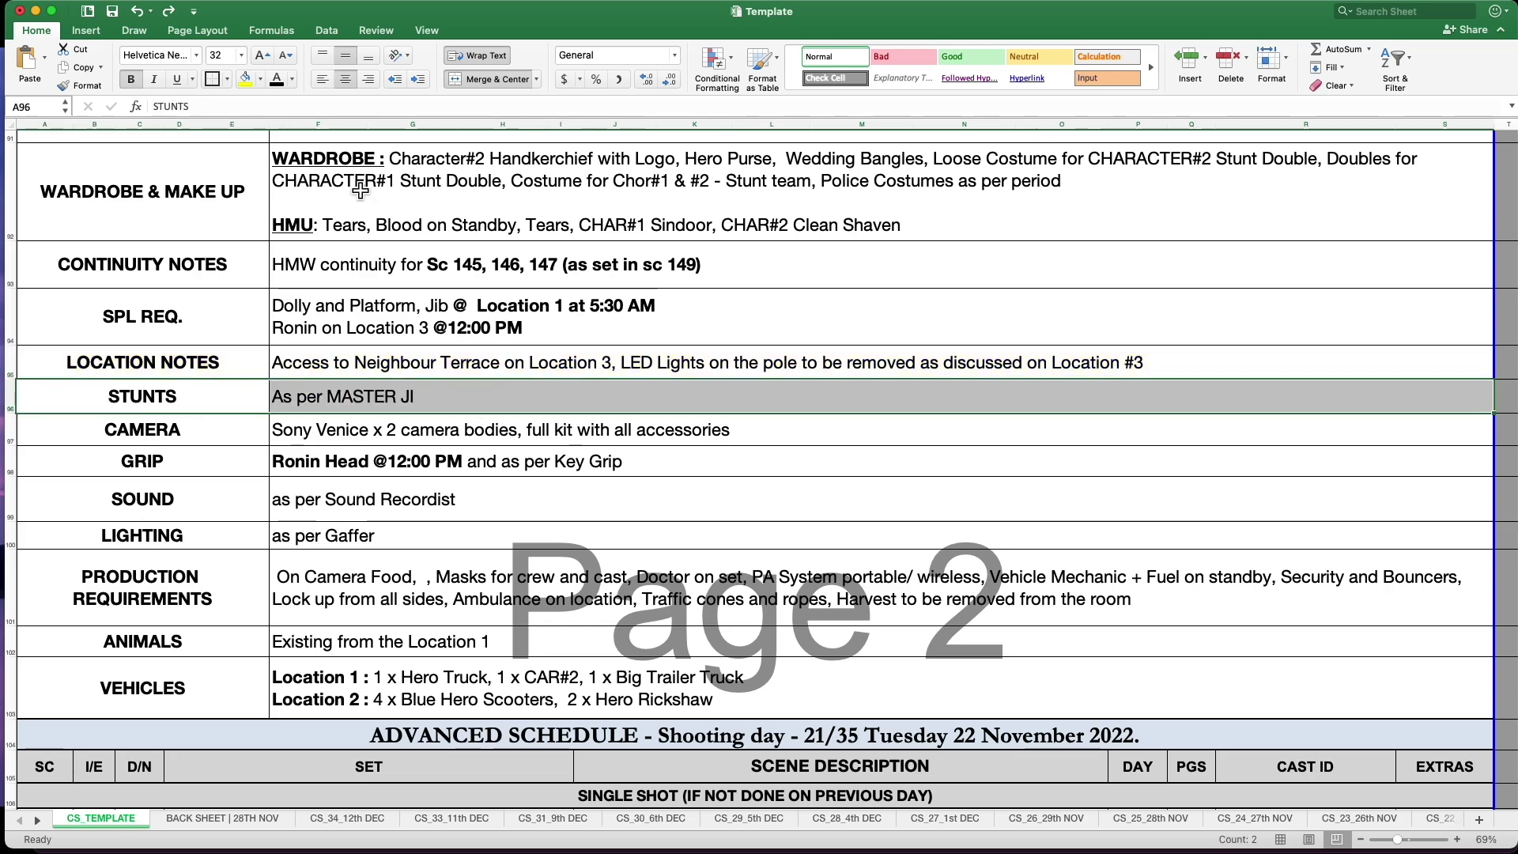
pyautogui.click(247, 82)
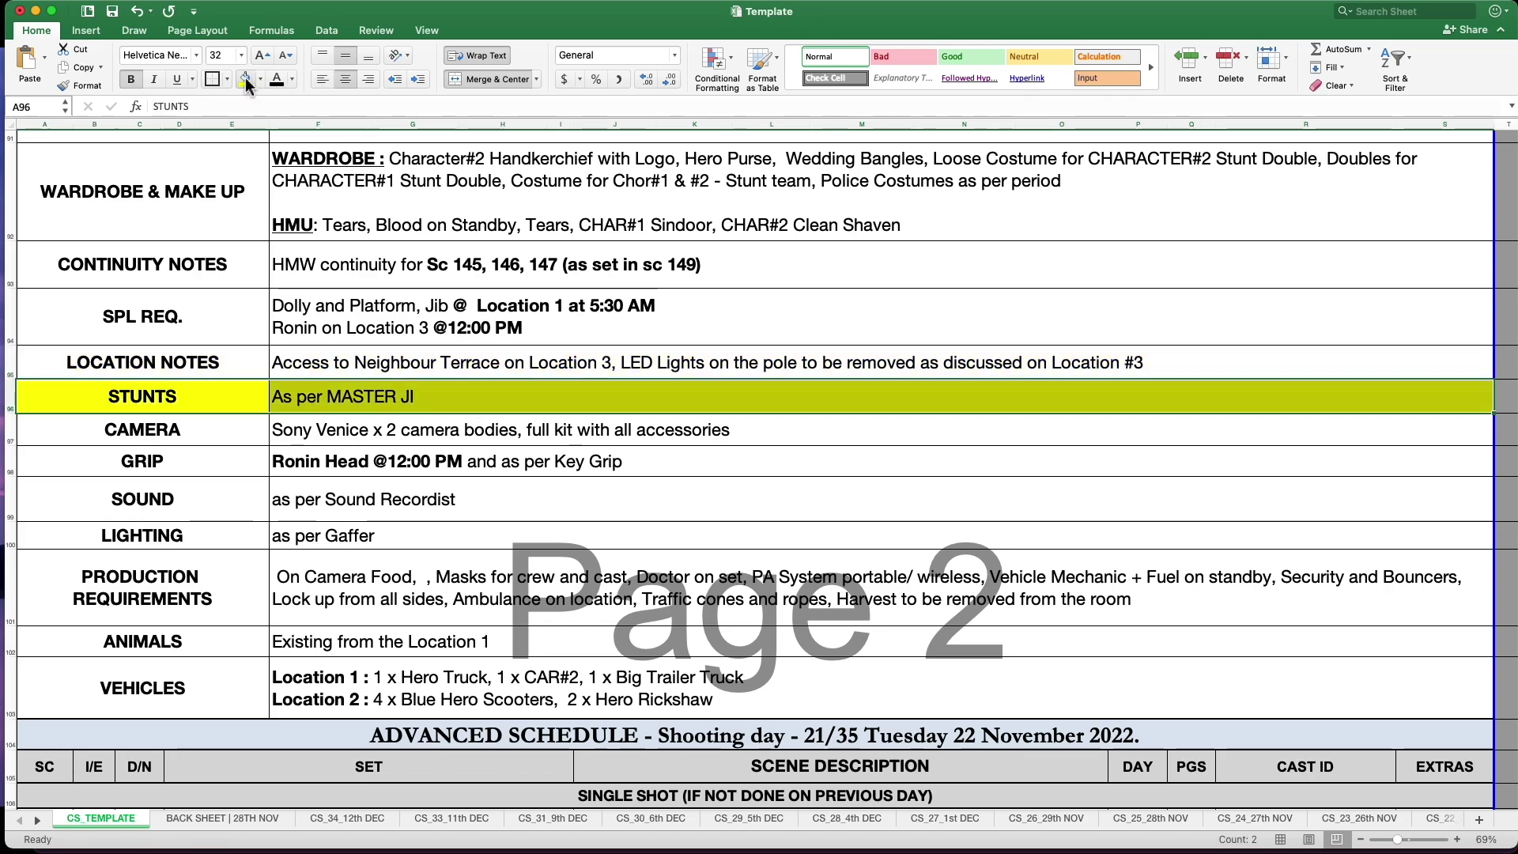
pyautogui.click(613, 263)
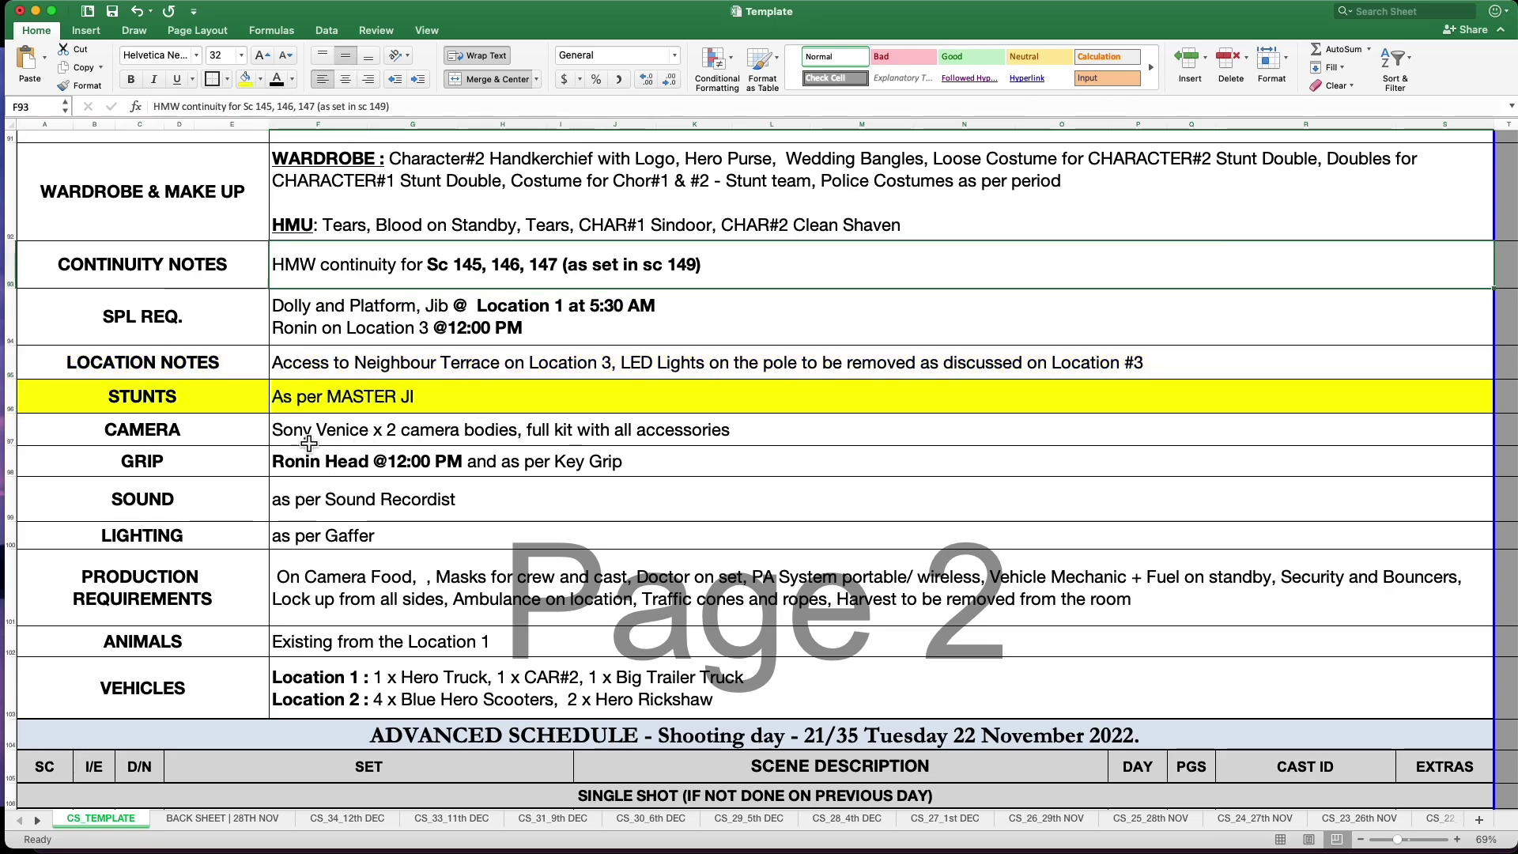
# Delete "MASTER JI" from the STUNTS entry and undo the deletion.
pyautogui.scroll(-1, 181, 409)
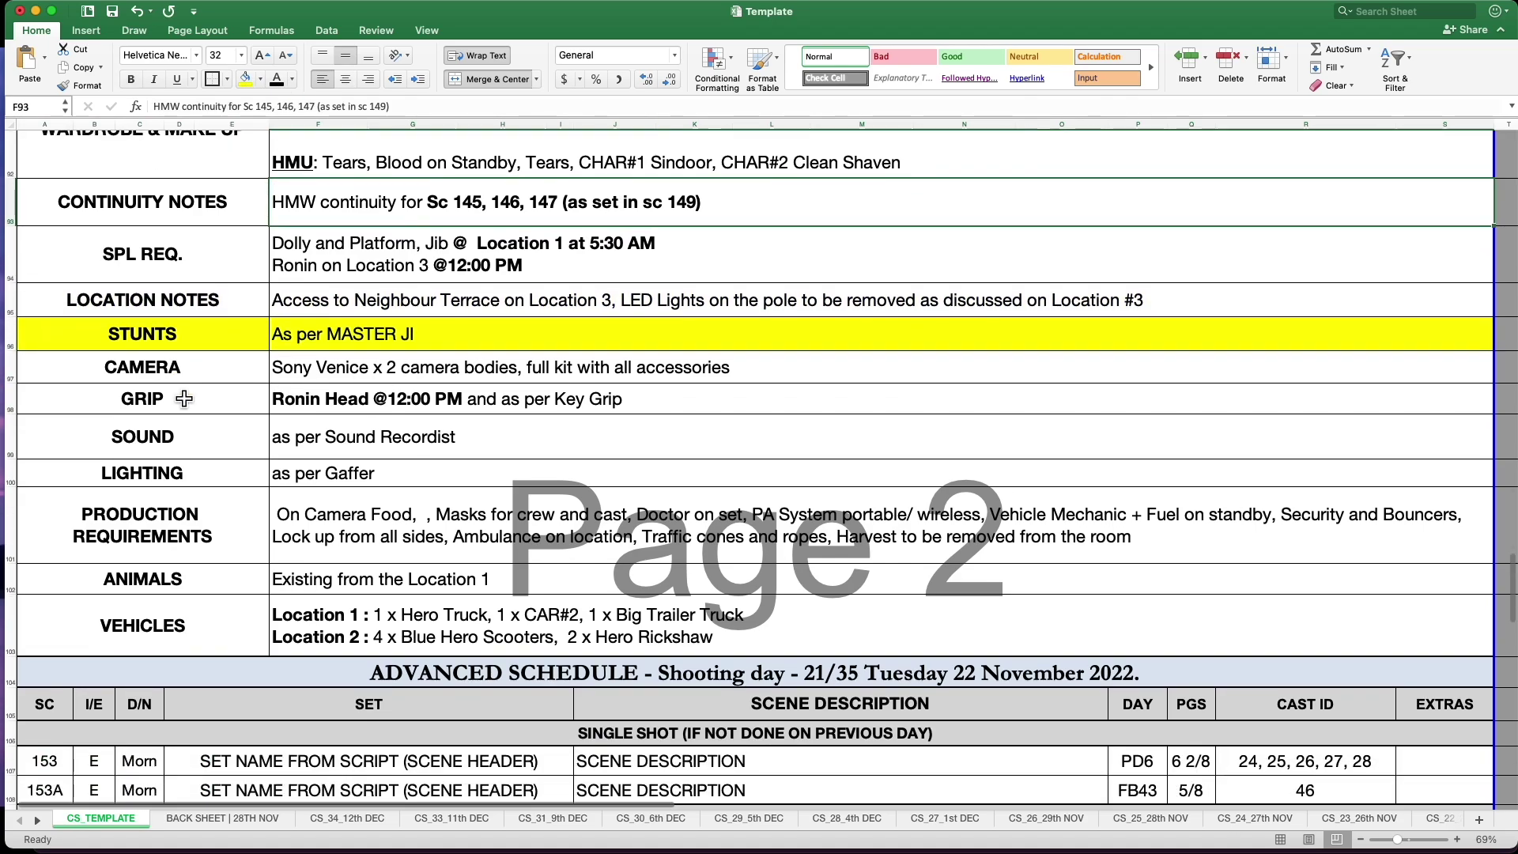
pyautogui.doubleClick(388, 336)
pyautogui.moveTo(324, 336); pyautogui.dragTo(420, 337)
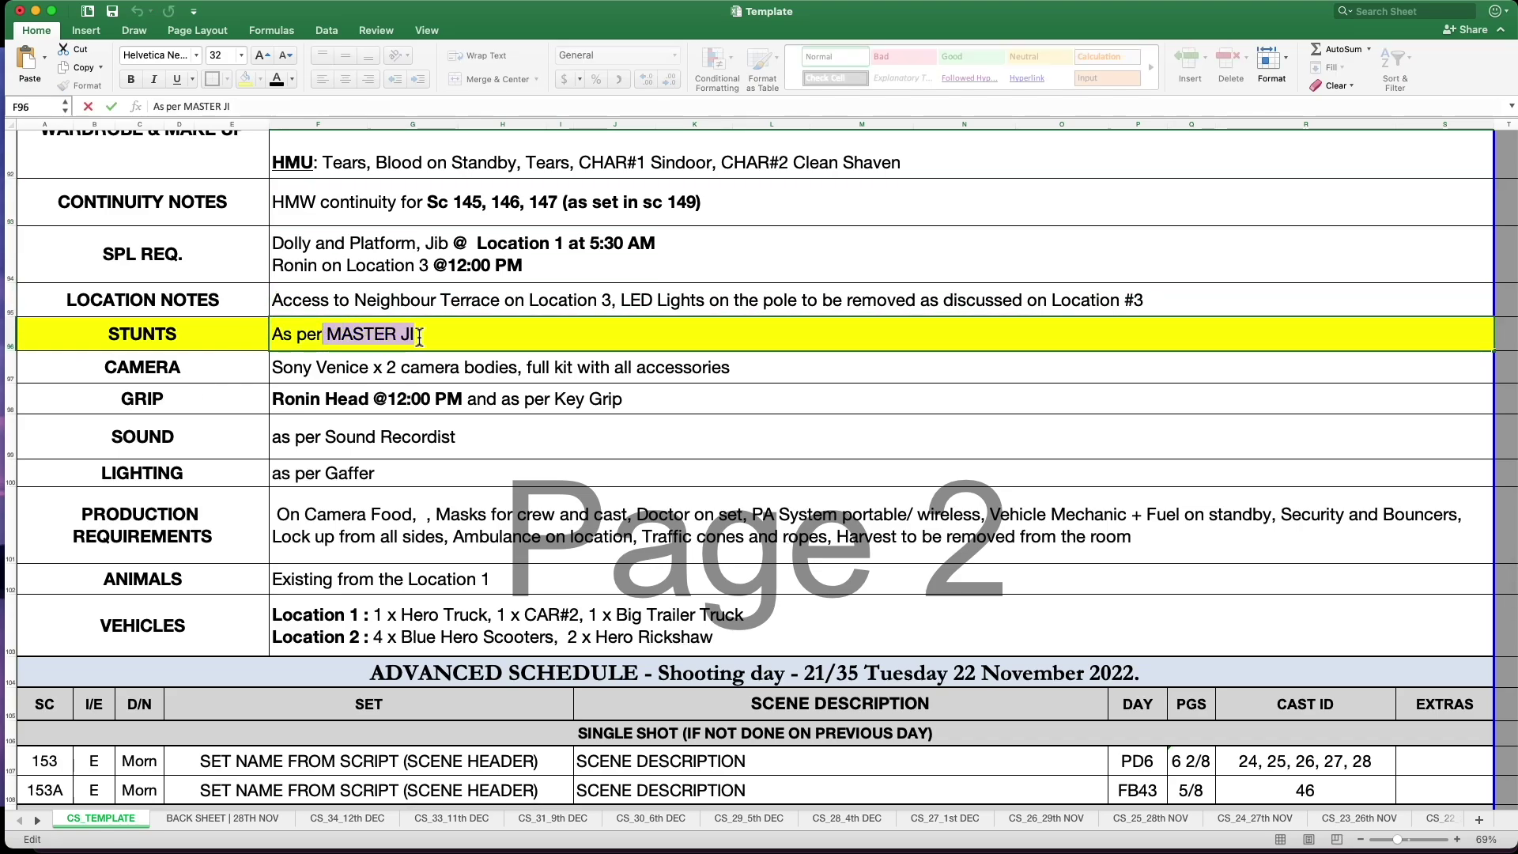
pyautogui.press('BackSpace')
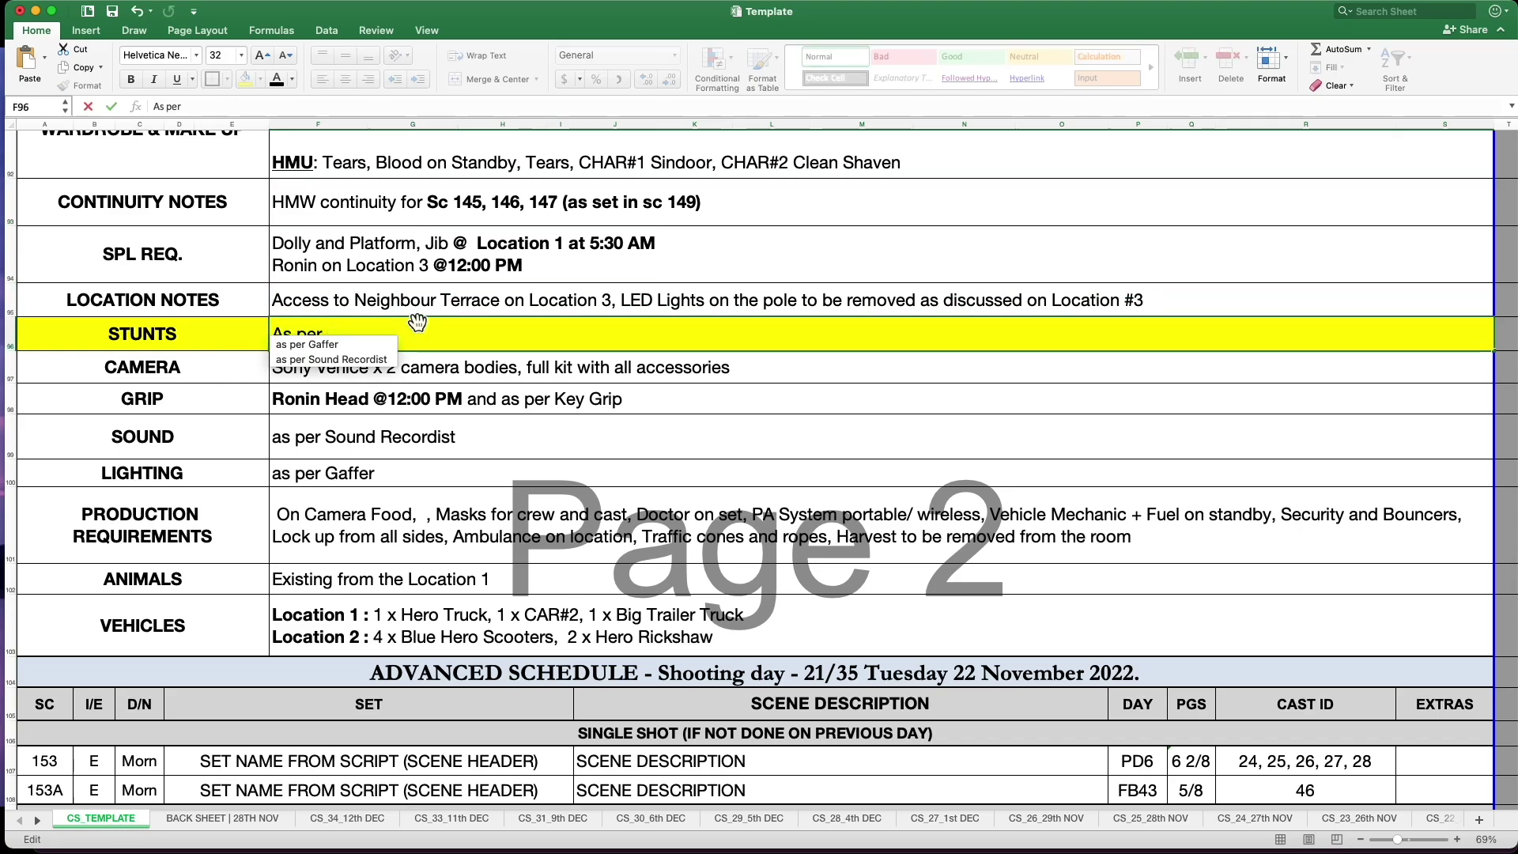
pyautogui.click(449, 380)
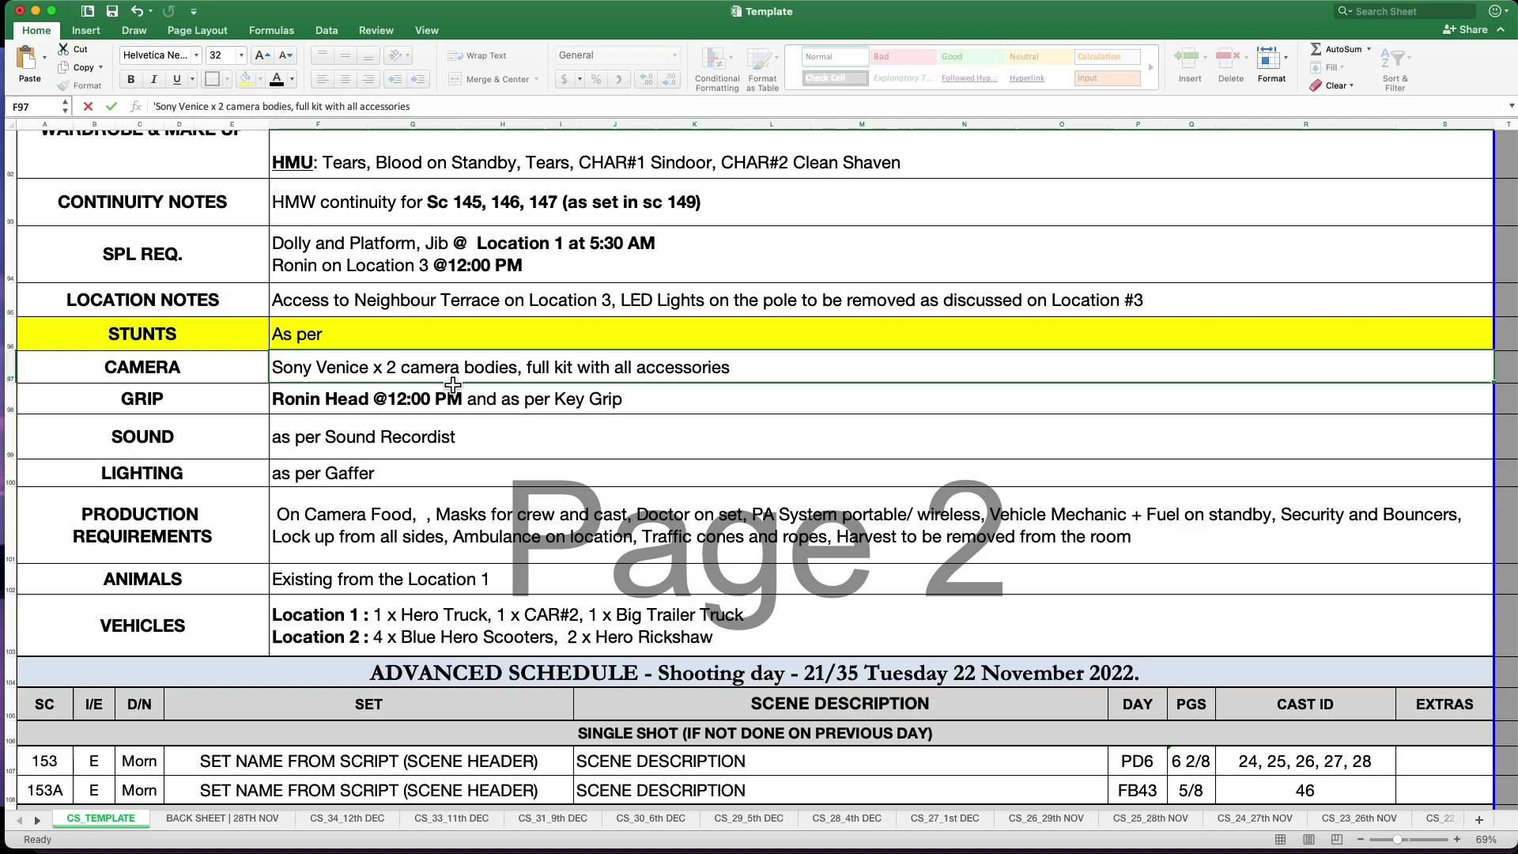
pyautogui.click(389, 343)
pyautogui.press('super+z')
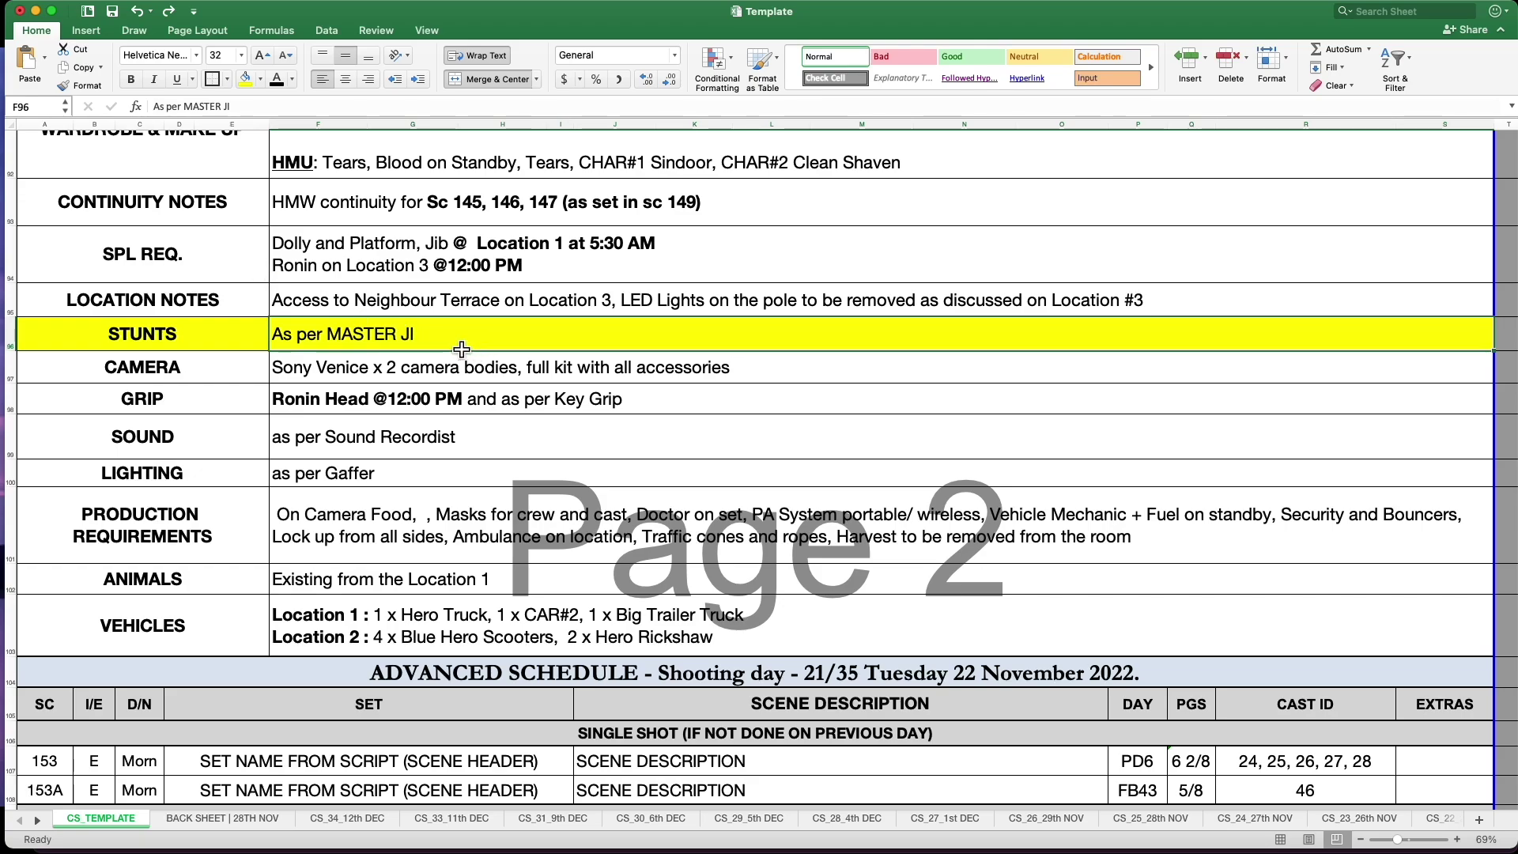
# Add a full stop after "MASTER JI" in the STUNTS entry, and undo both the full stop and the row's yellow fill.
pyautogui.doubleClick(427, 337)
pyautogui.write('.')
pyautogui.press('Return')
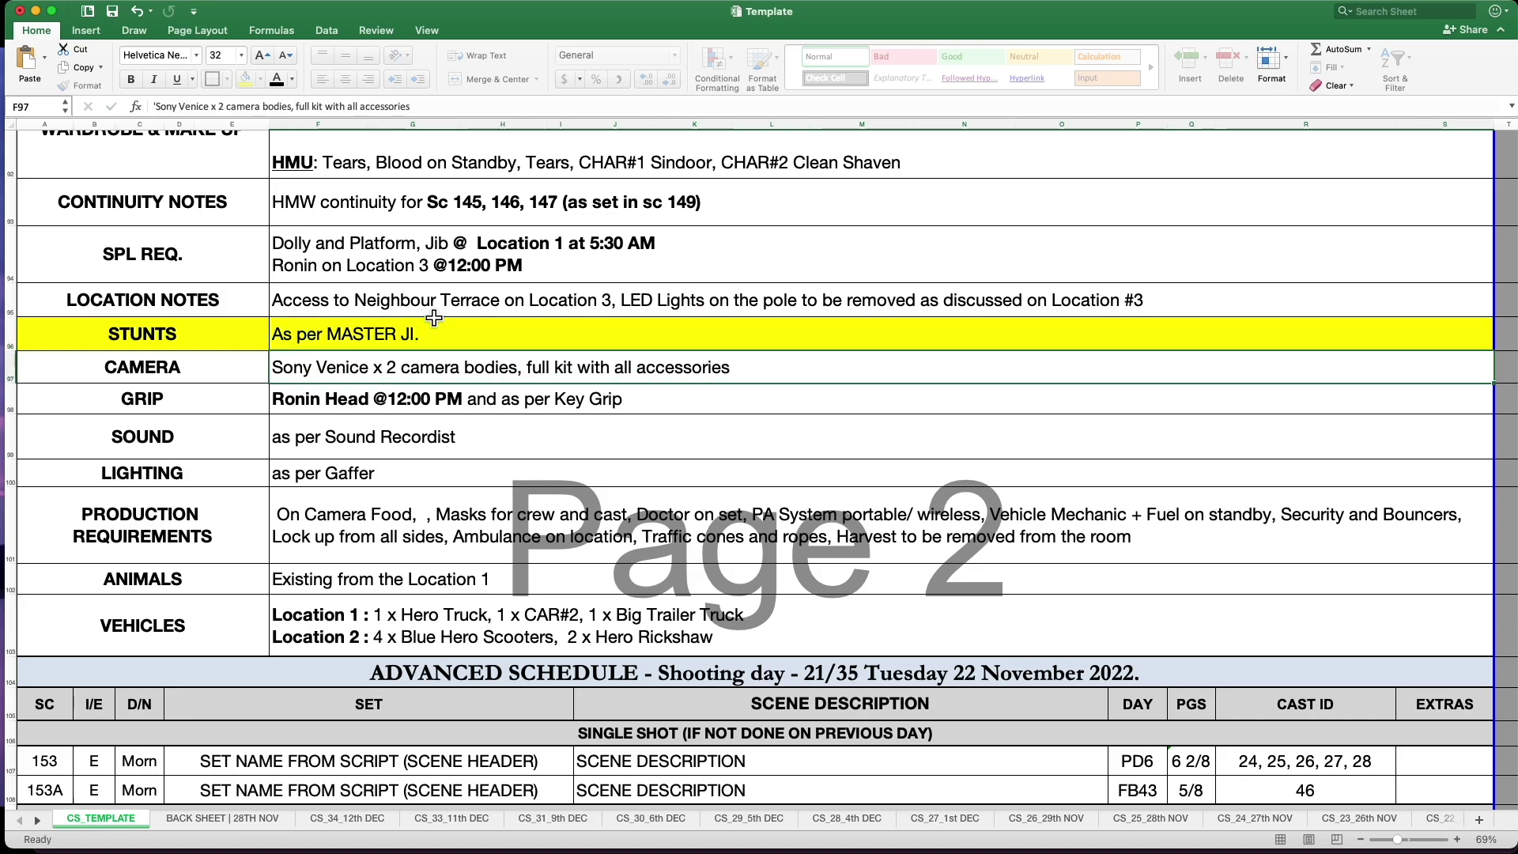
pyautogui.press('super+z')
pyautogui.press('super+z')
# Highlight the CAMERA label and its entry with a yellow fill and undo the fill.
pyautogui.moveTo(222, 364); pyautogui.dragTo(340, 365)
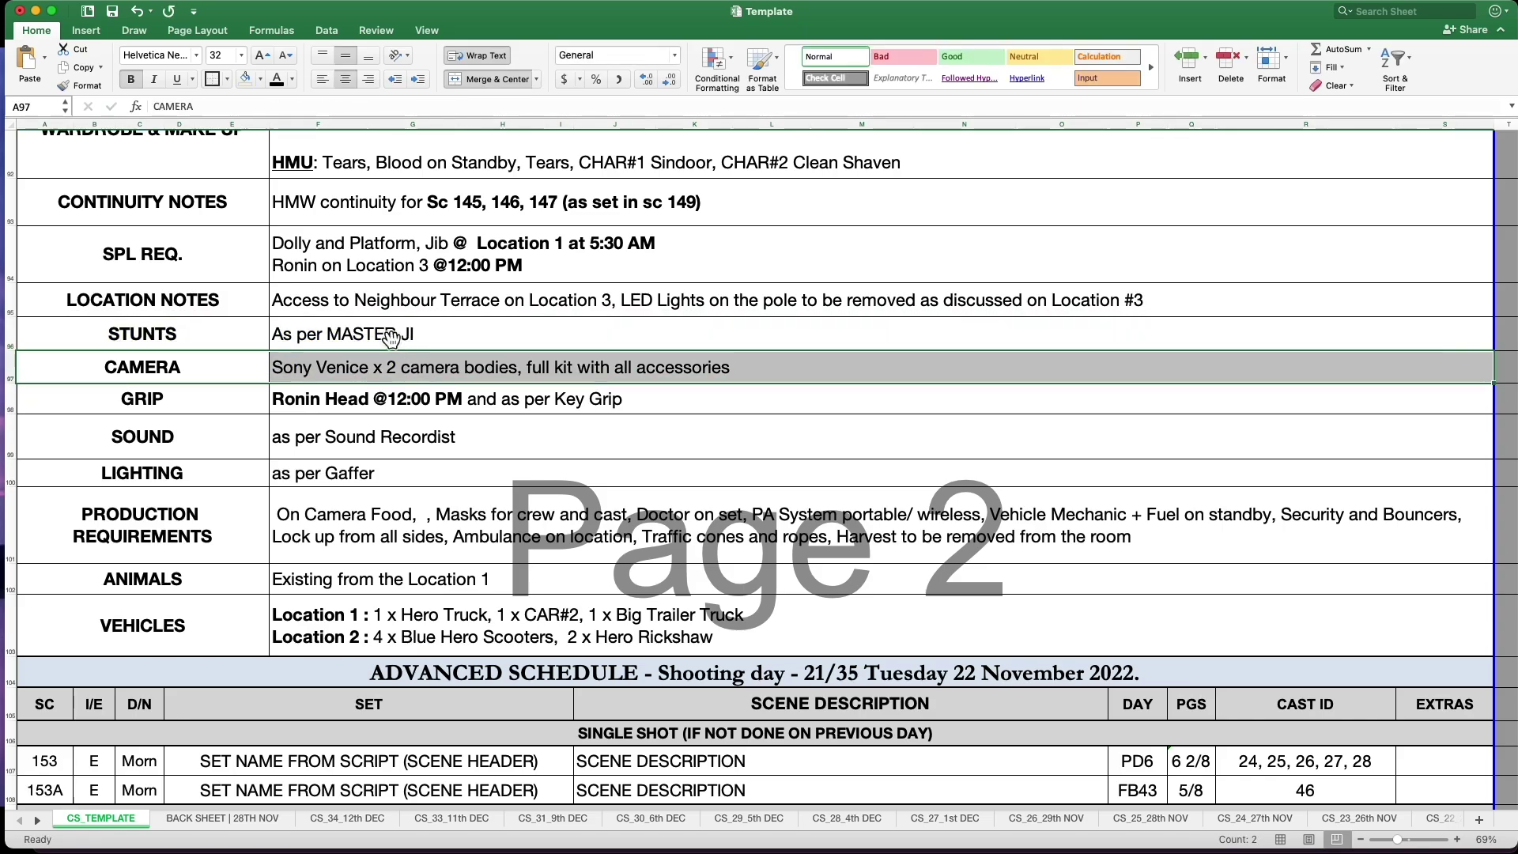
pyautogui.click(260, 79)
pyautogui.click(295, 263)
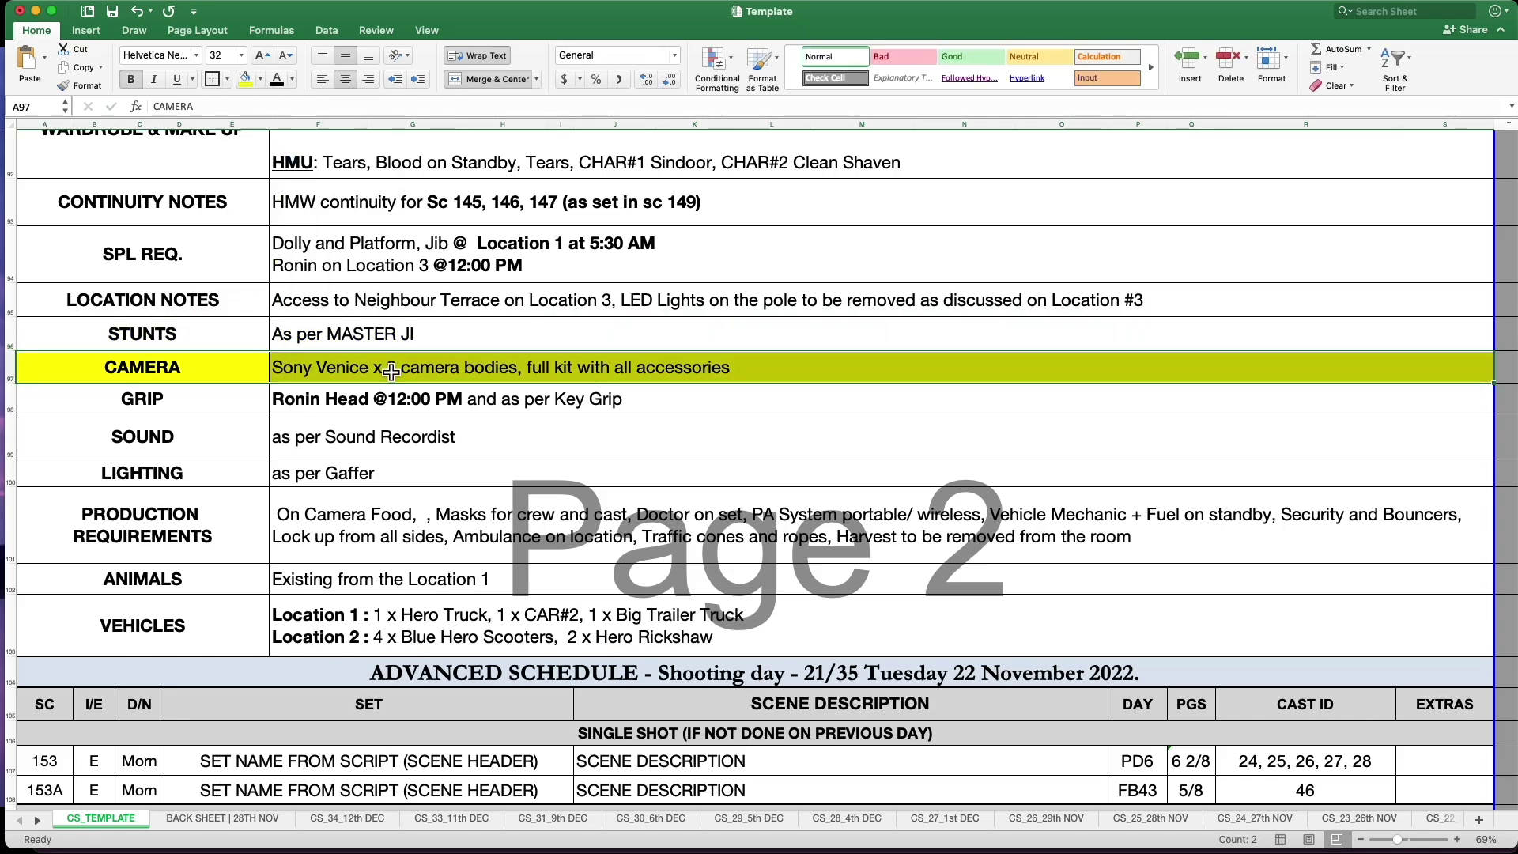
pyautogui.click(401, 346)
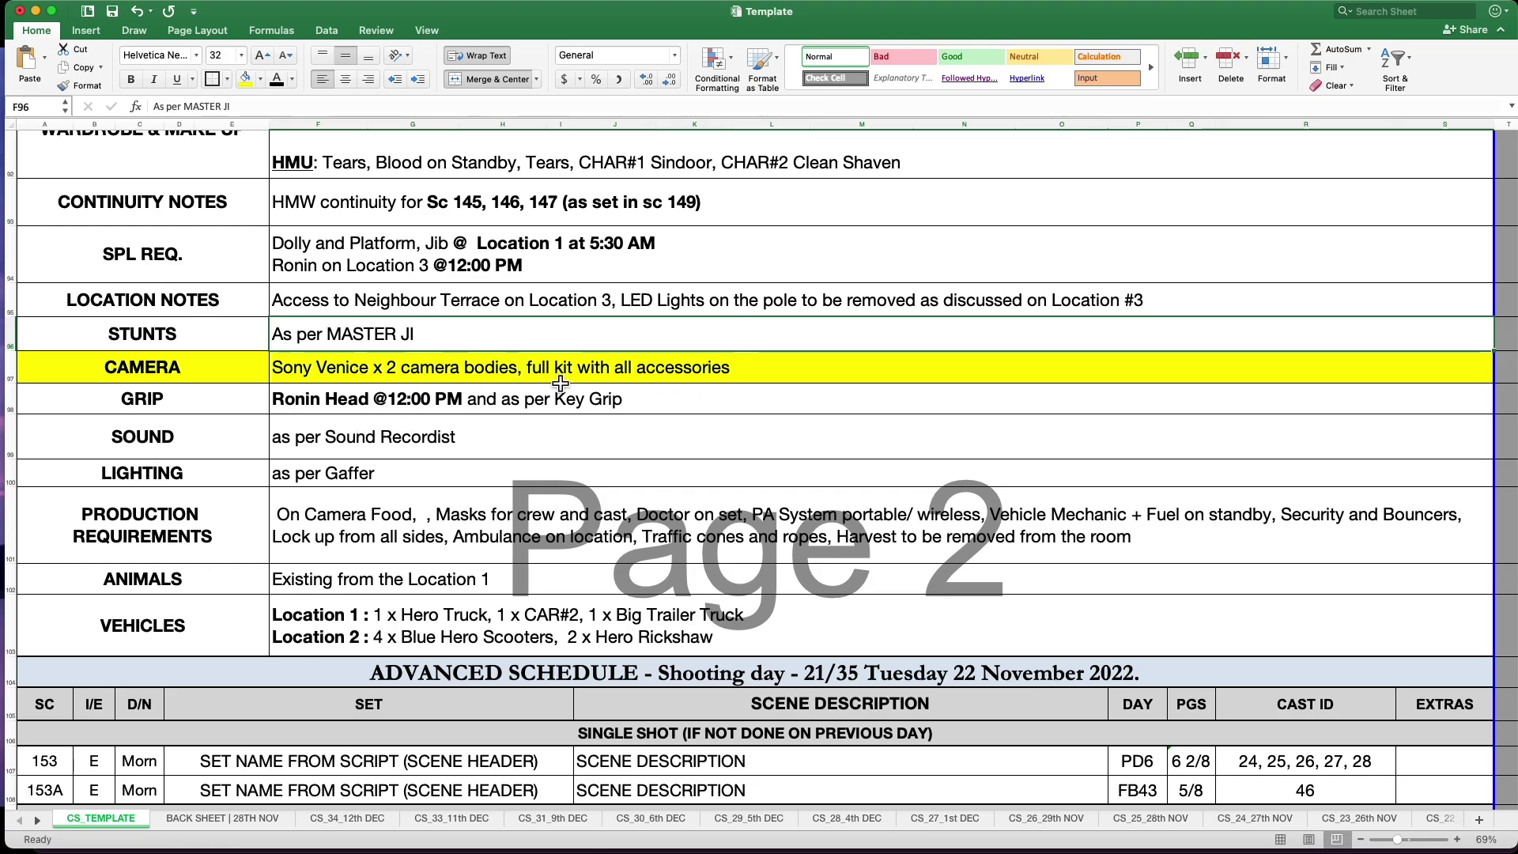
pyautogui.click(503, 396)
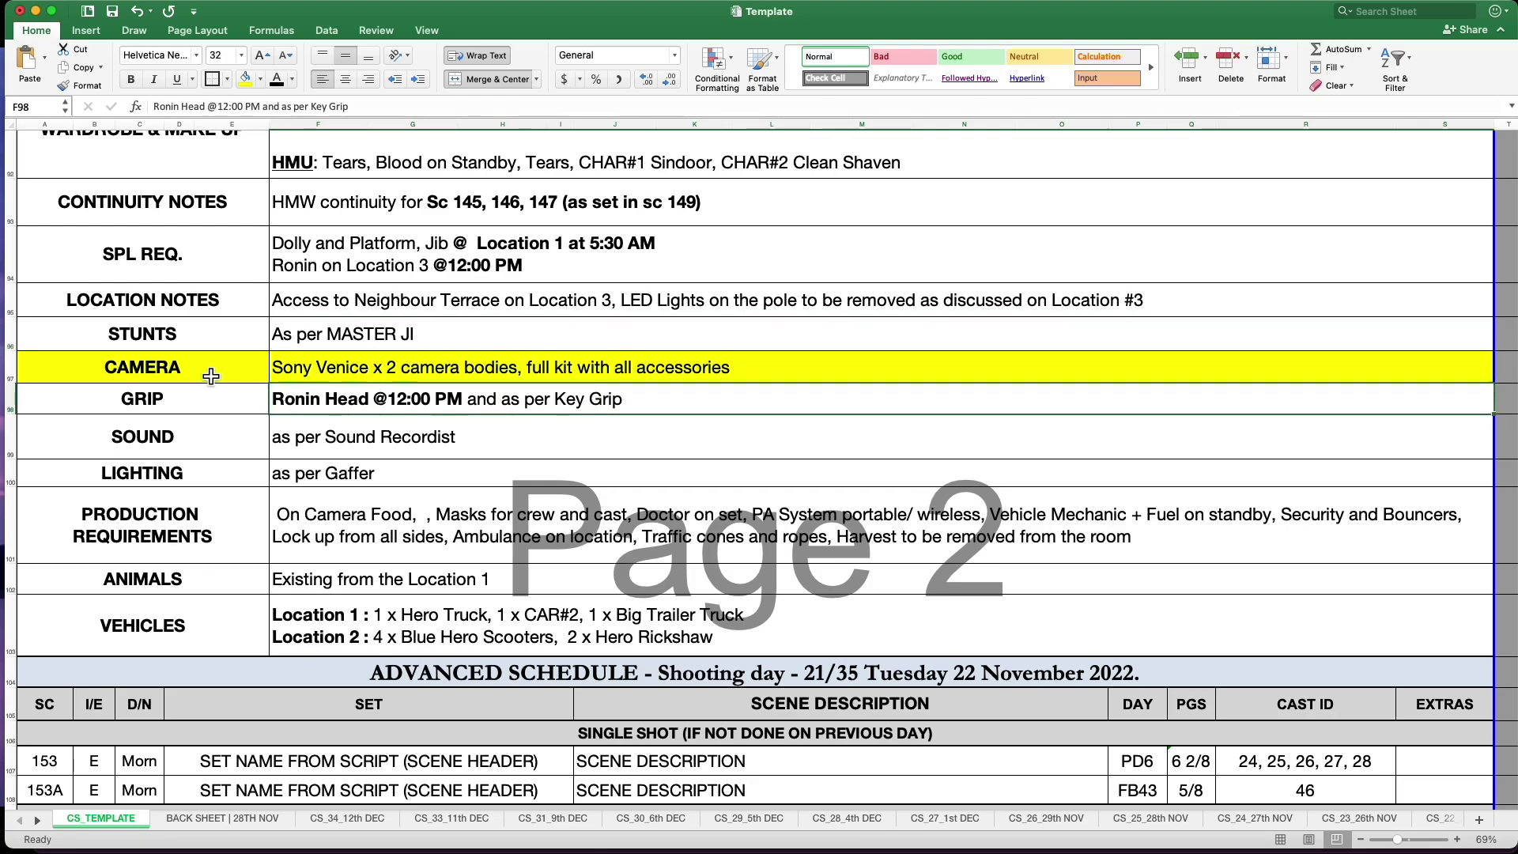
pyautogui.press('super+z')
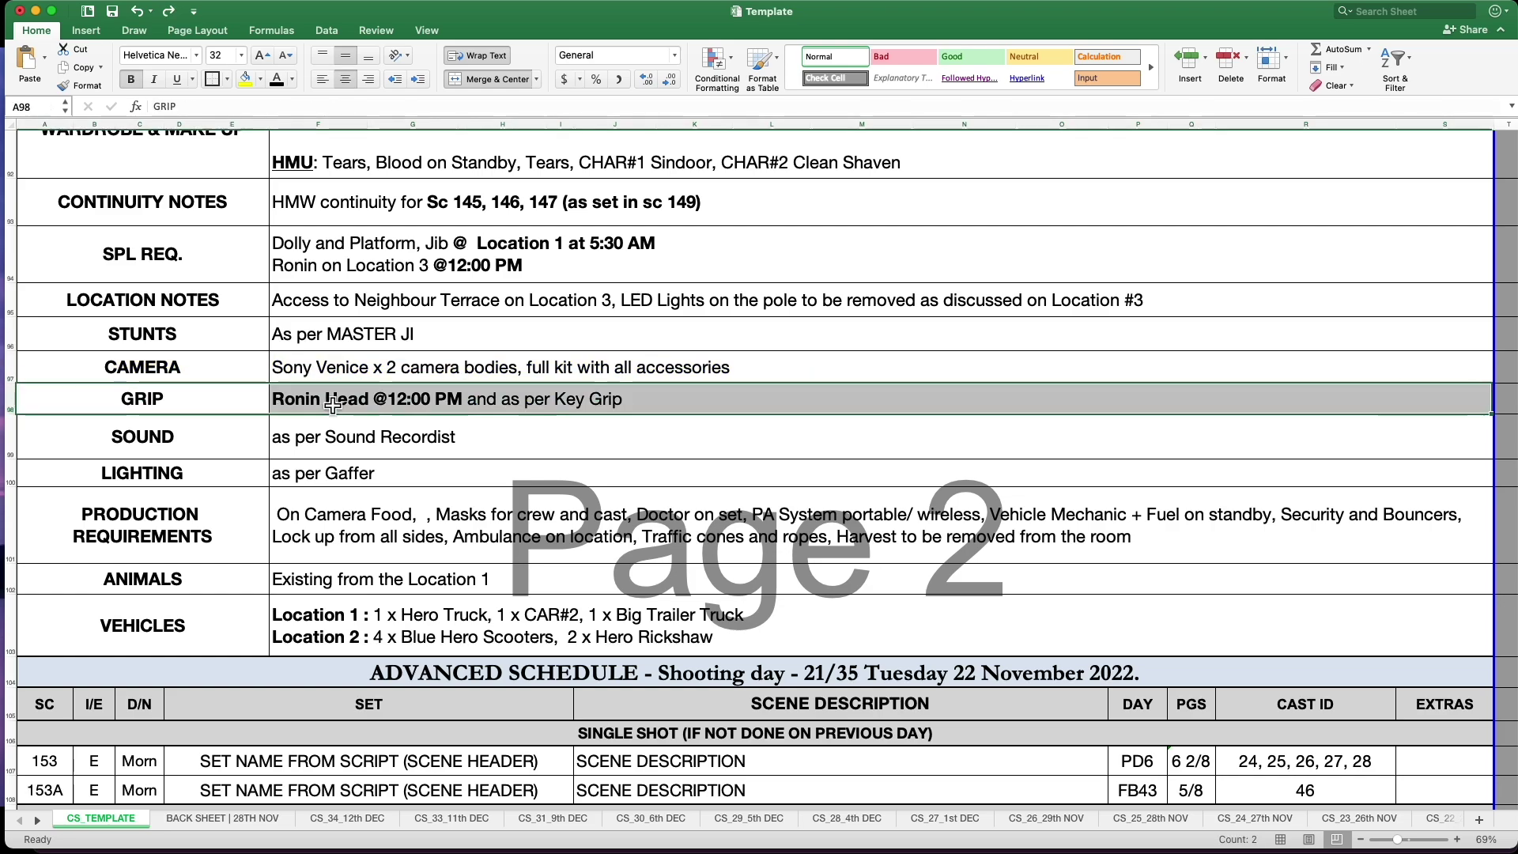
# Fill the GRIP row with yellow and remove "and" before "as per Key Grip" in its entry.
pyautogui.click(245, 79)
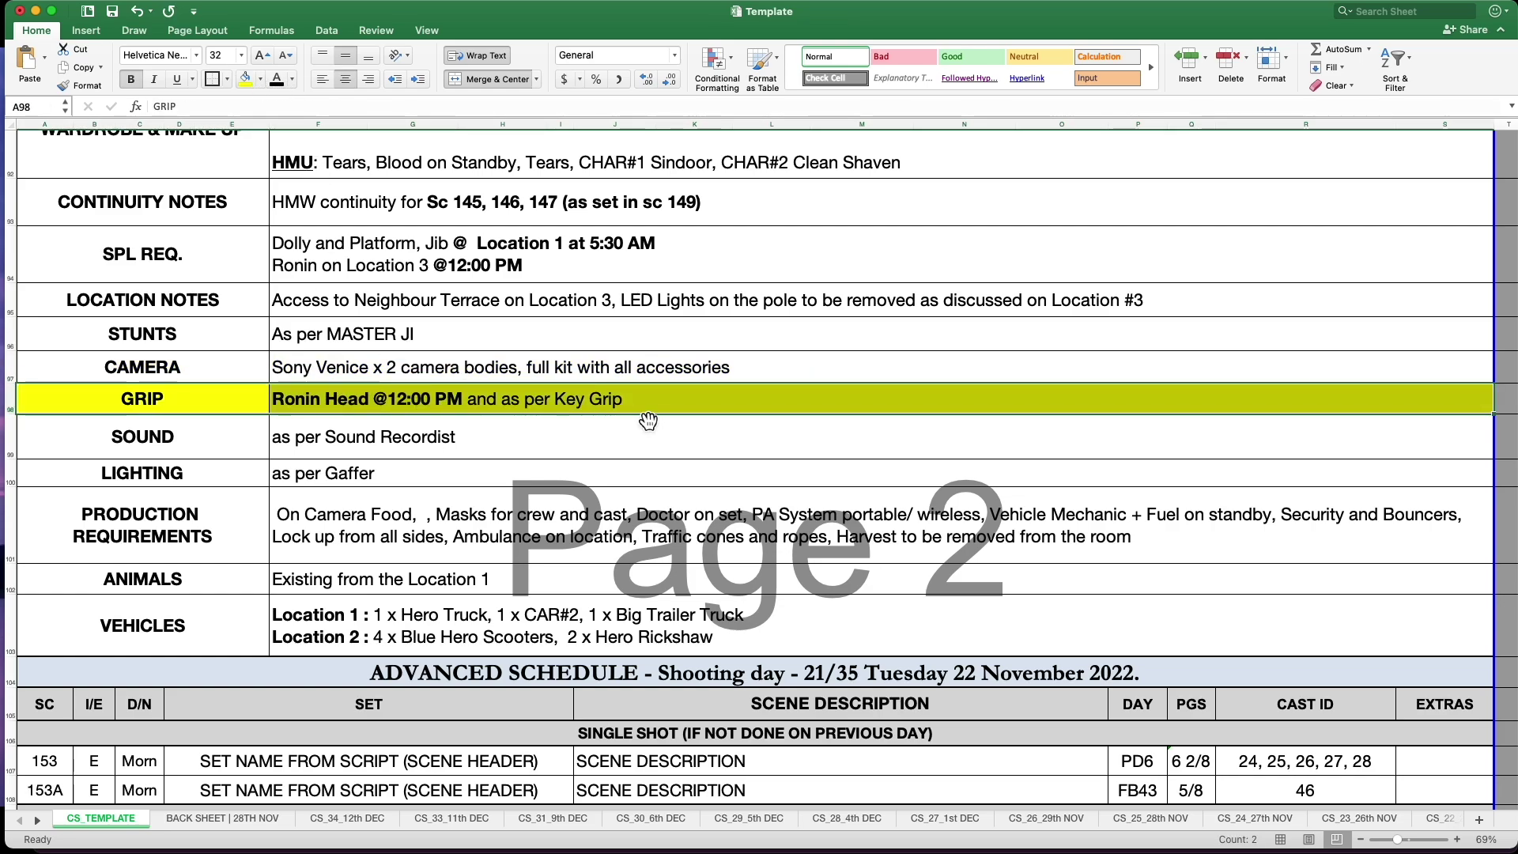
pyautogui.doubleClick(487, 402)
pyautogui.doubleClick(487, 402)
pyautogui.press('BackSpace')
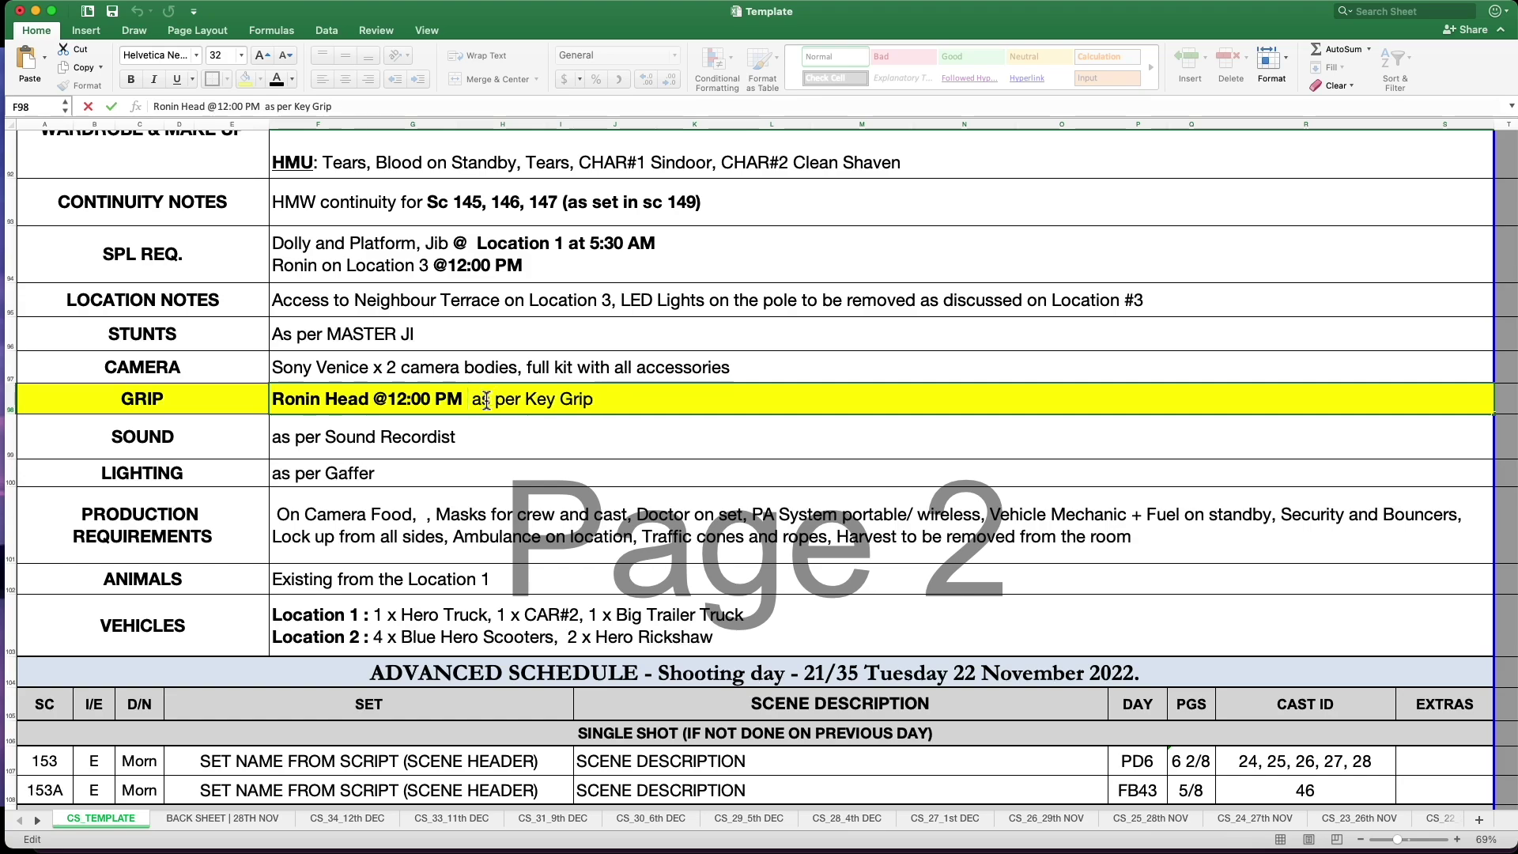
pyautogui.press('BackSpace')
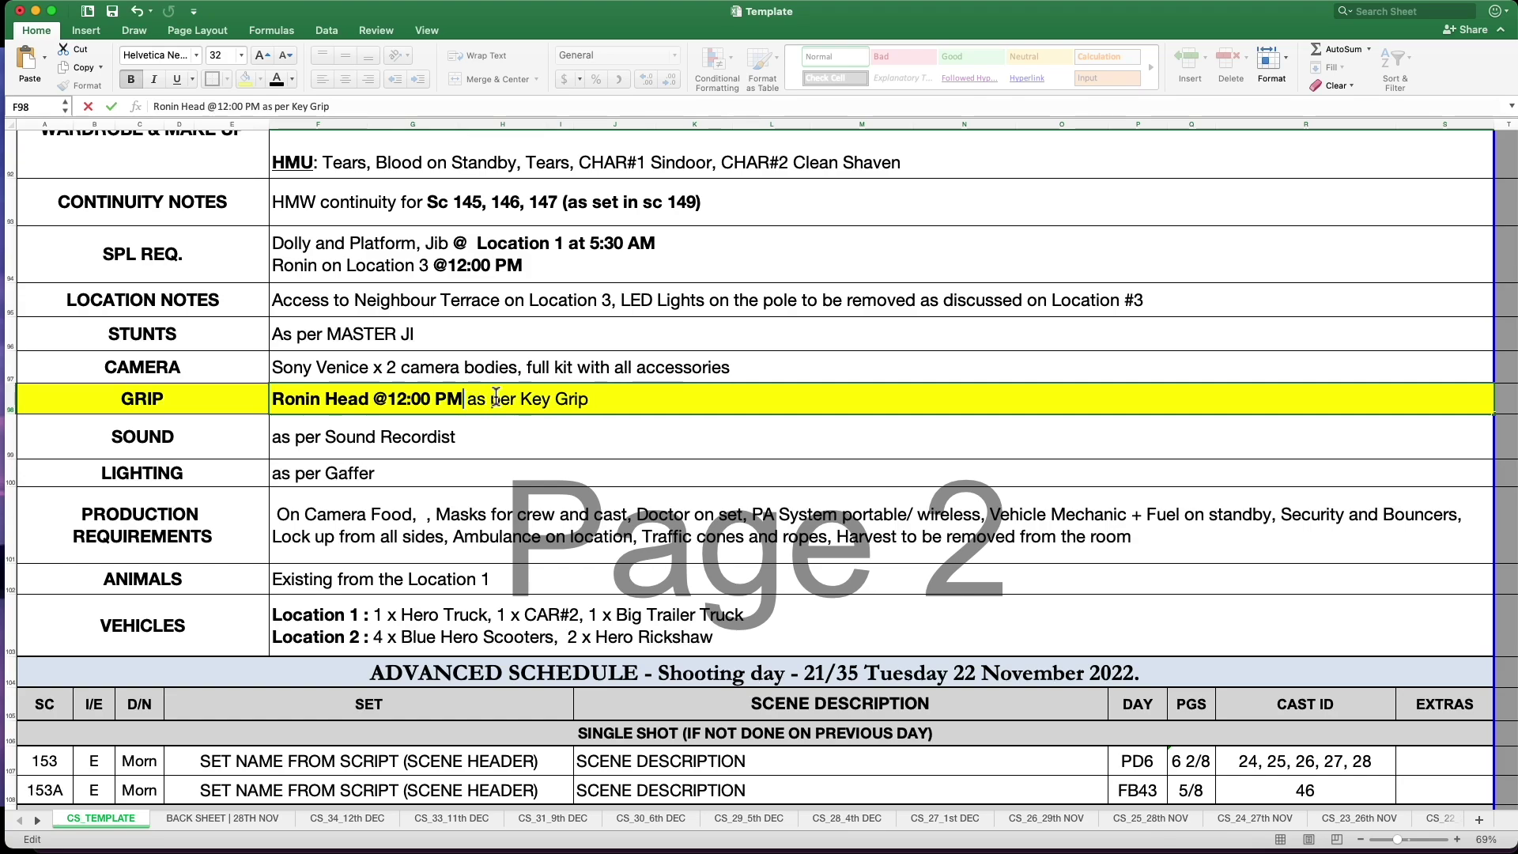
pyautogui.click(609, 370)
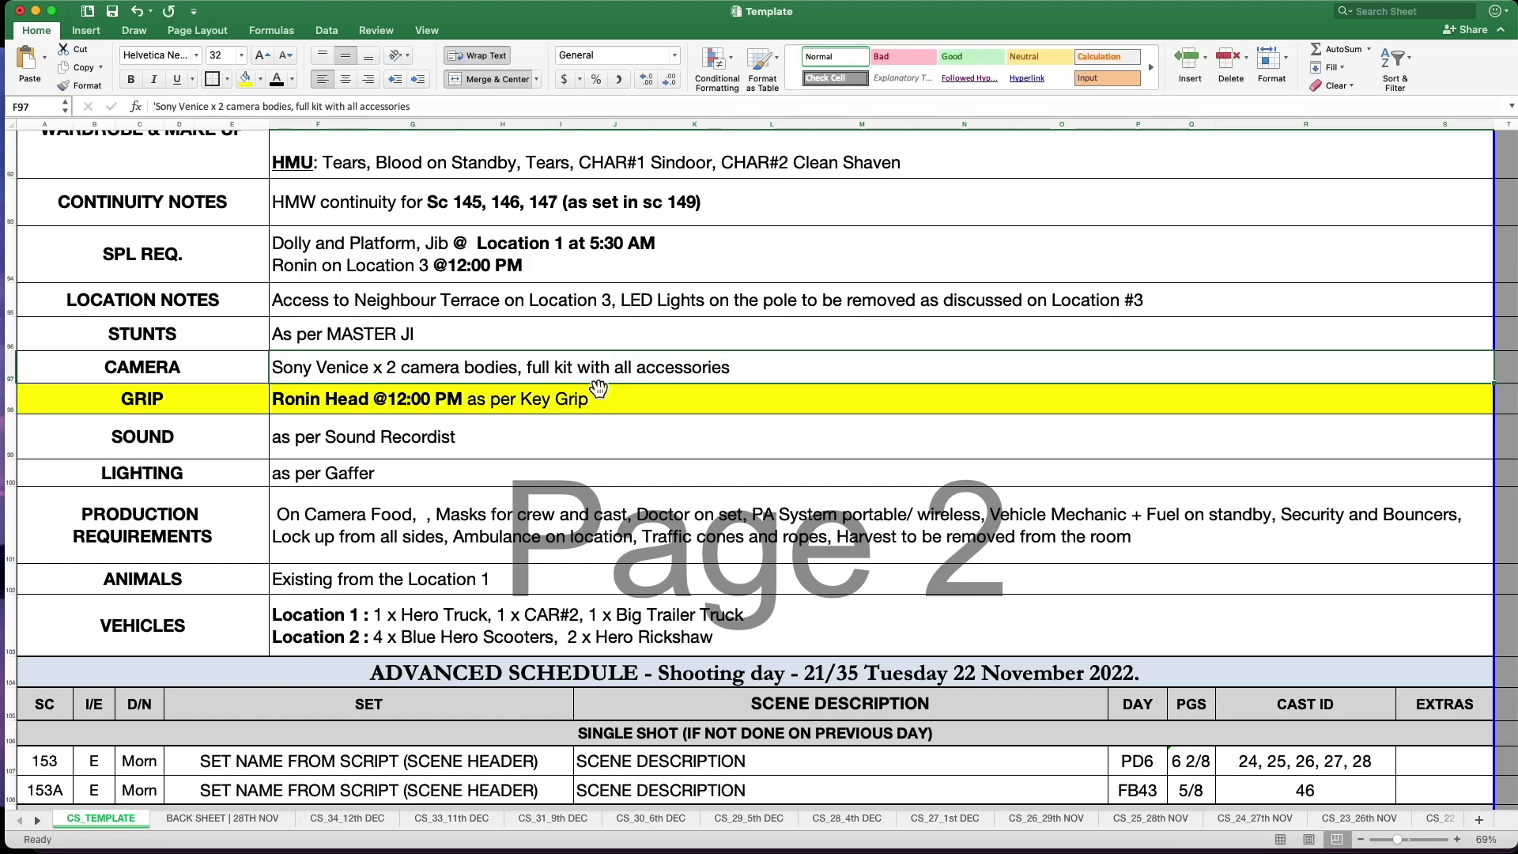
# Add the placeholder "<crew name>" after "Key Grip" in the GRIP entry.
pyautogui.doubleClick(597, 401)
pyautogui.write('<')
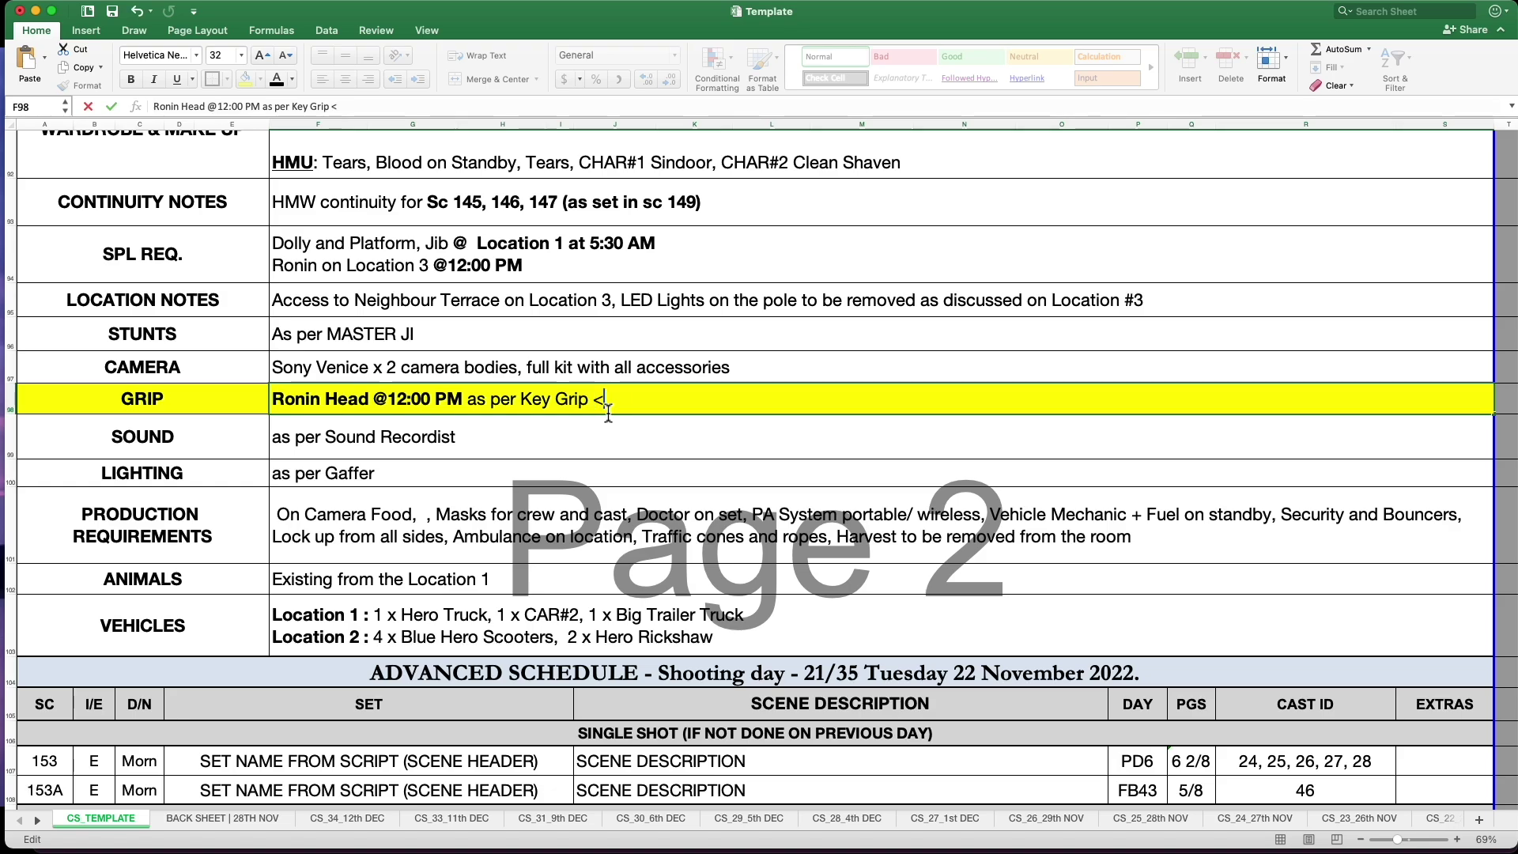
pyautogui.write('crew na')
pyautogui.press('BackSpace')
pyautogui.write('n')
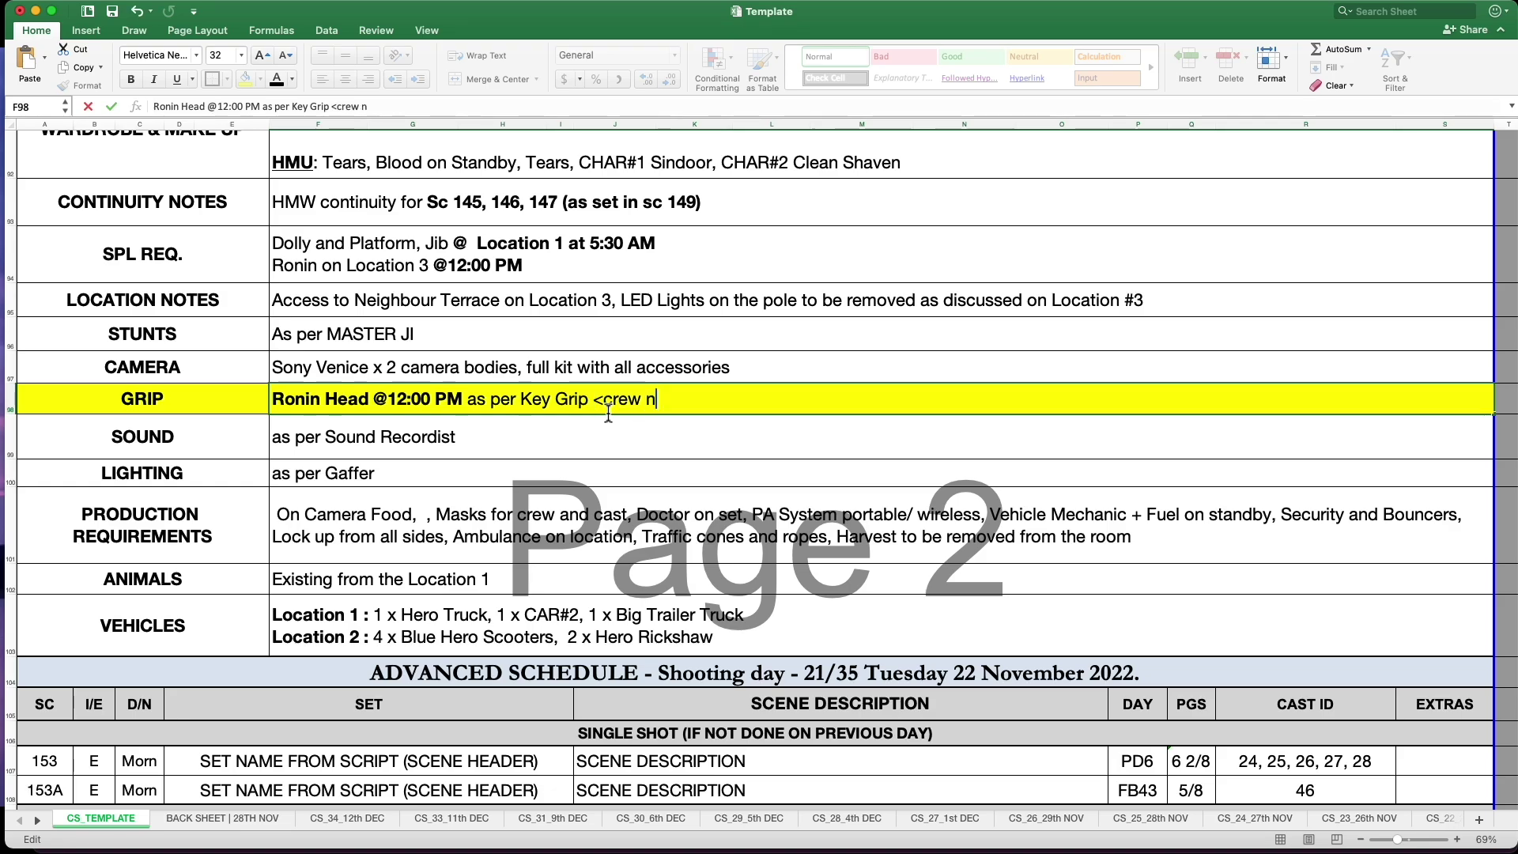
pyautogui.write('ame>')
pyautogui.press('Return')
# Add the placeholder "<Crew Name>" after "Sound Recordist" in the SOUND entry.
pyautogui.doubleClick(326, 437)
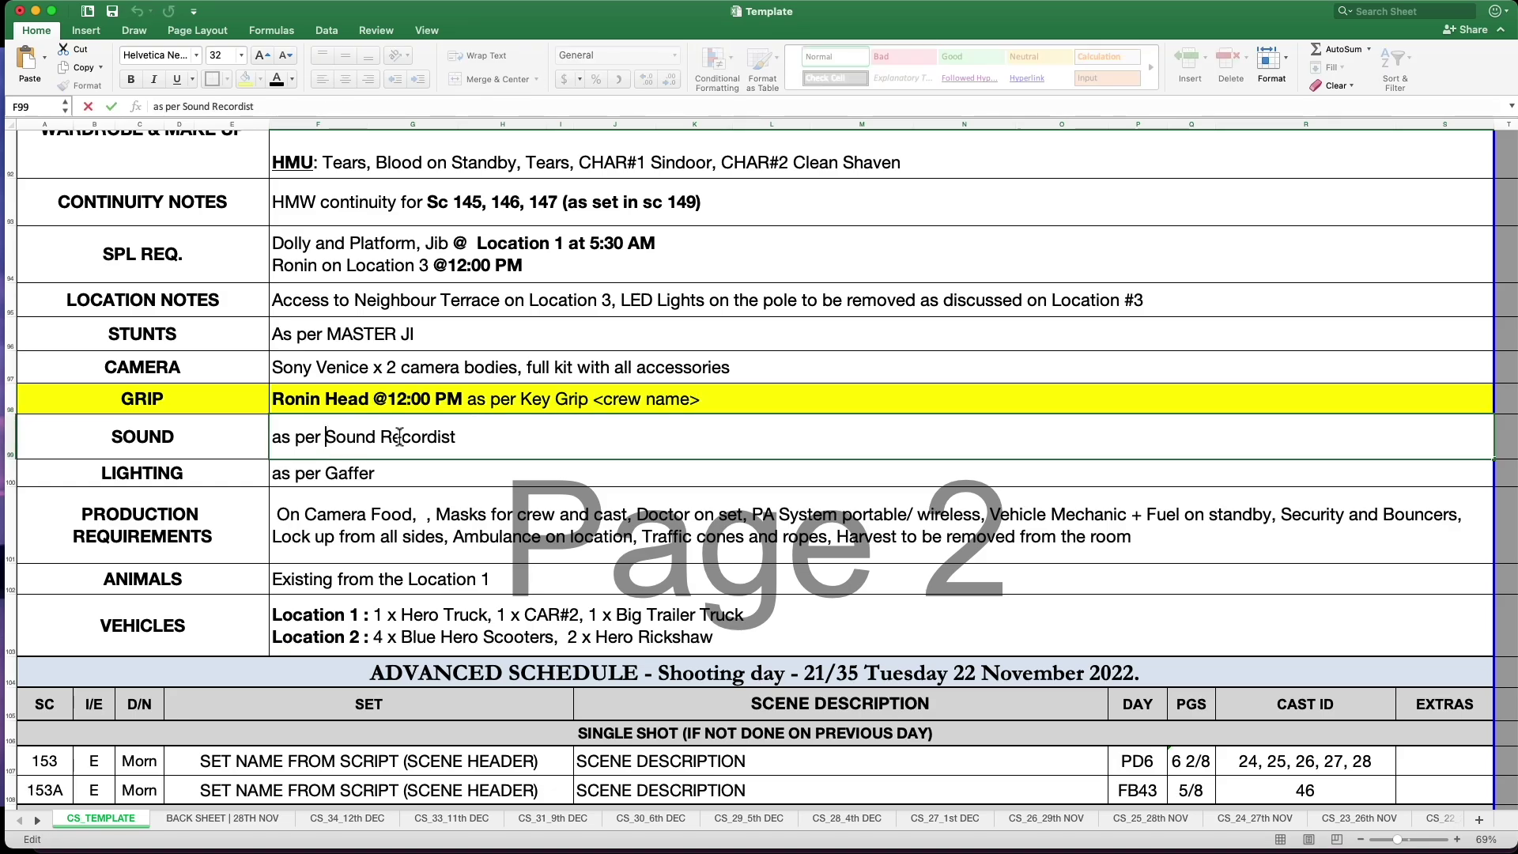
pyautogui.write('Recordist <Crew')
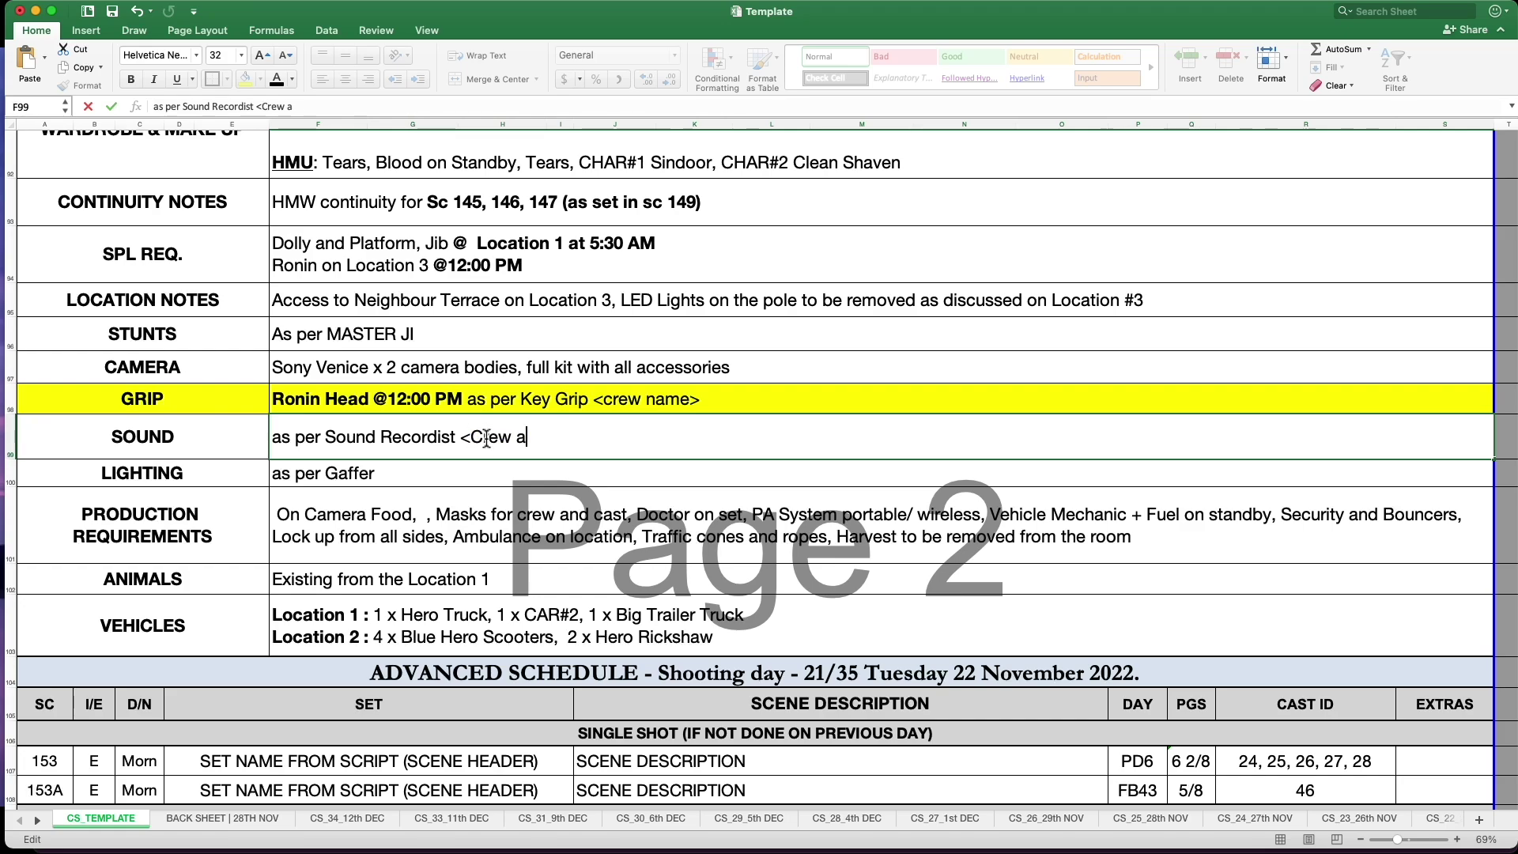
pyautogui.write(' Name>')
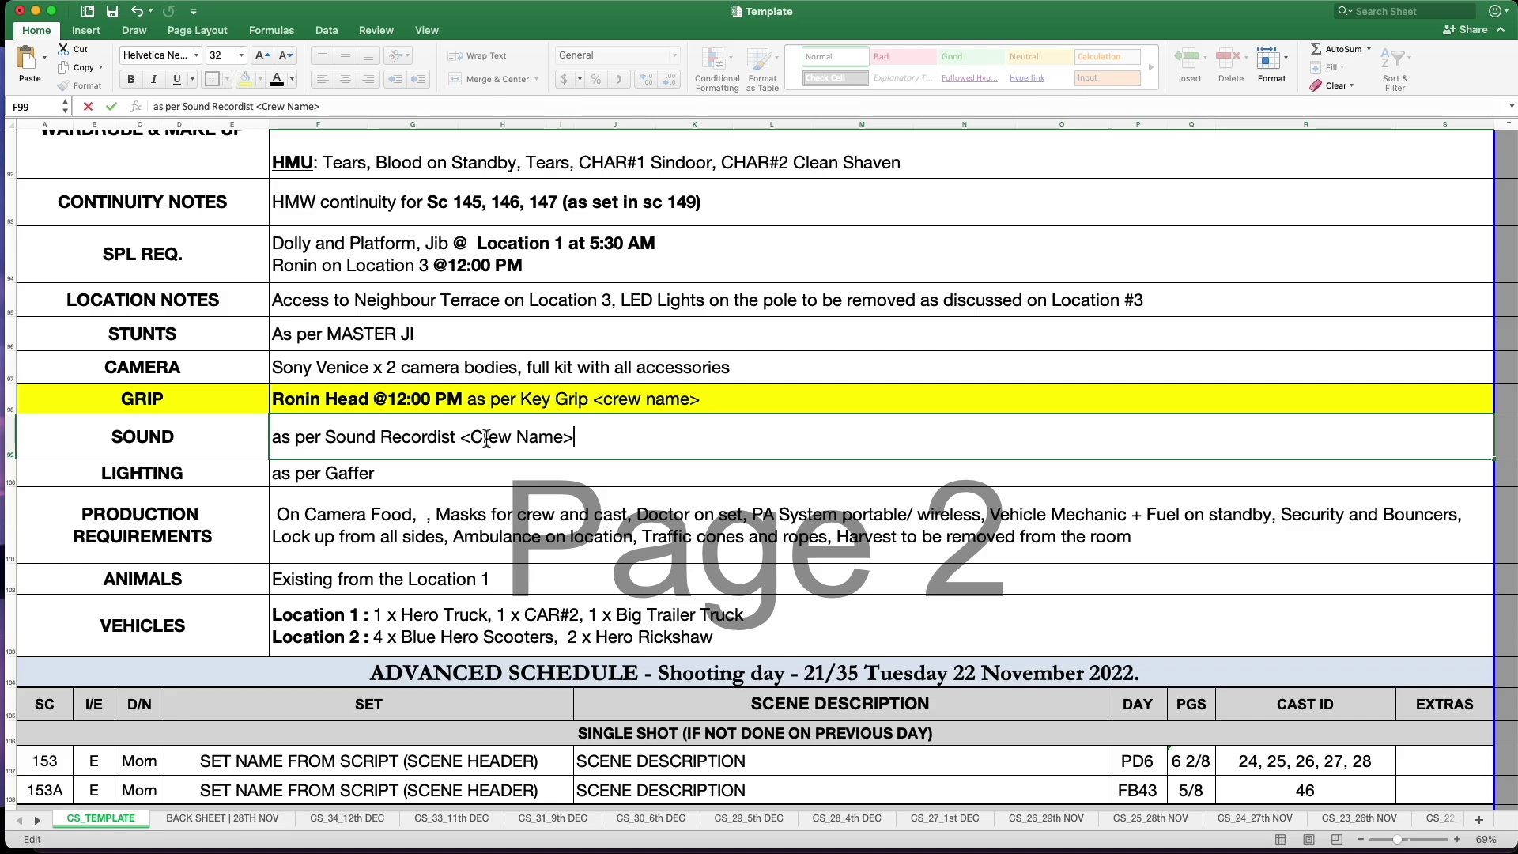
# Add the placeholder "<Crew Name>," after "as per Gaffer" in the LIGHTING entry.
pyautogui.doubleClick(458, 474)
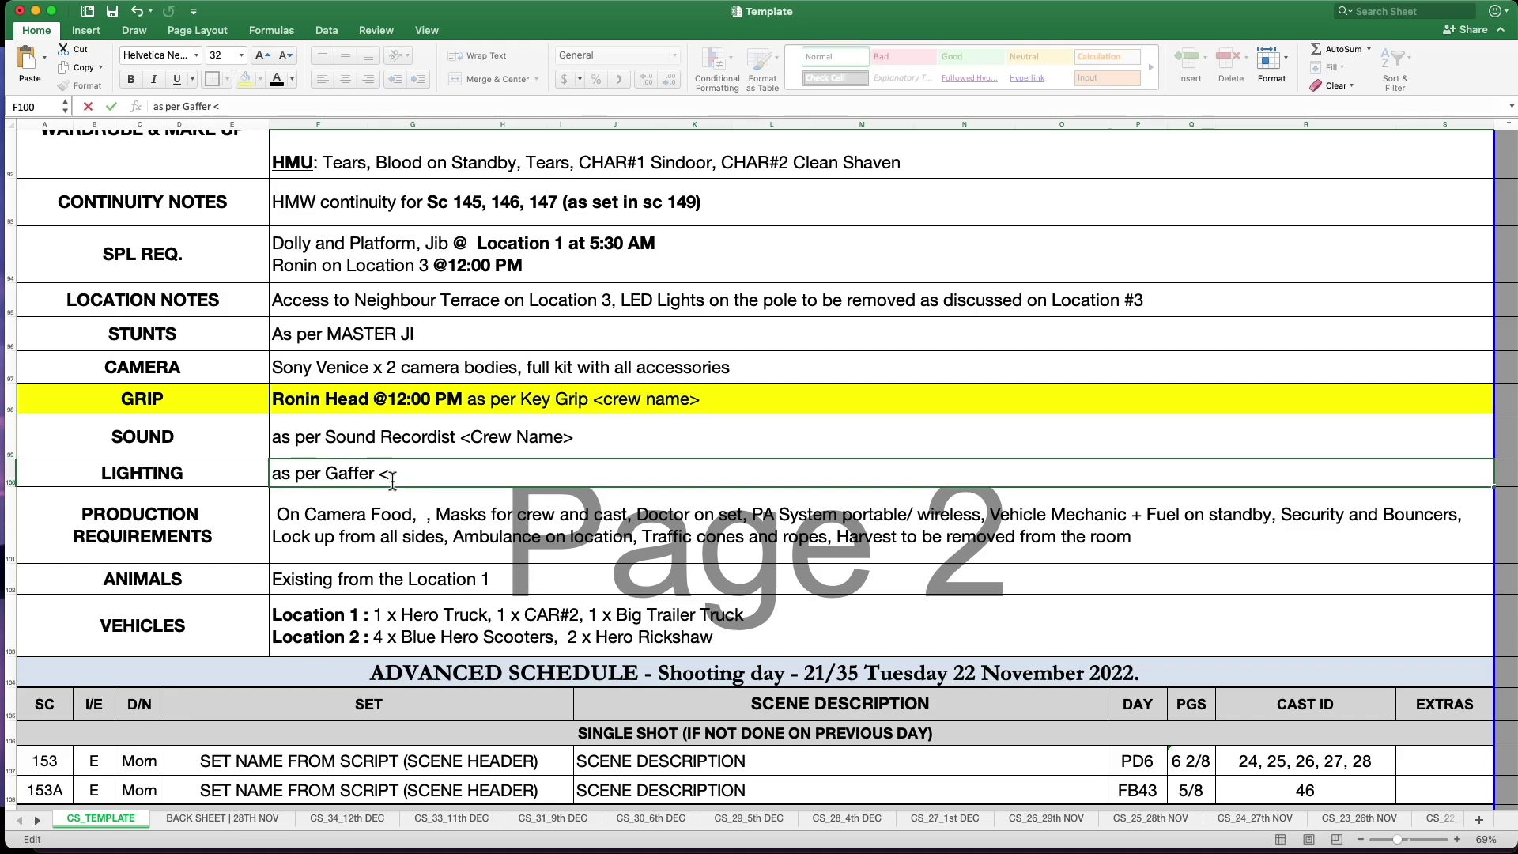
pyautogui.write('<Crew Name>,')
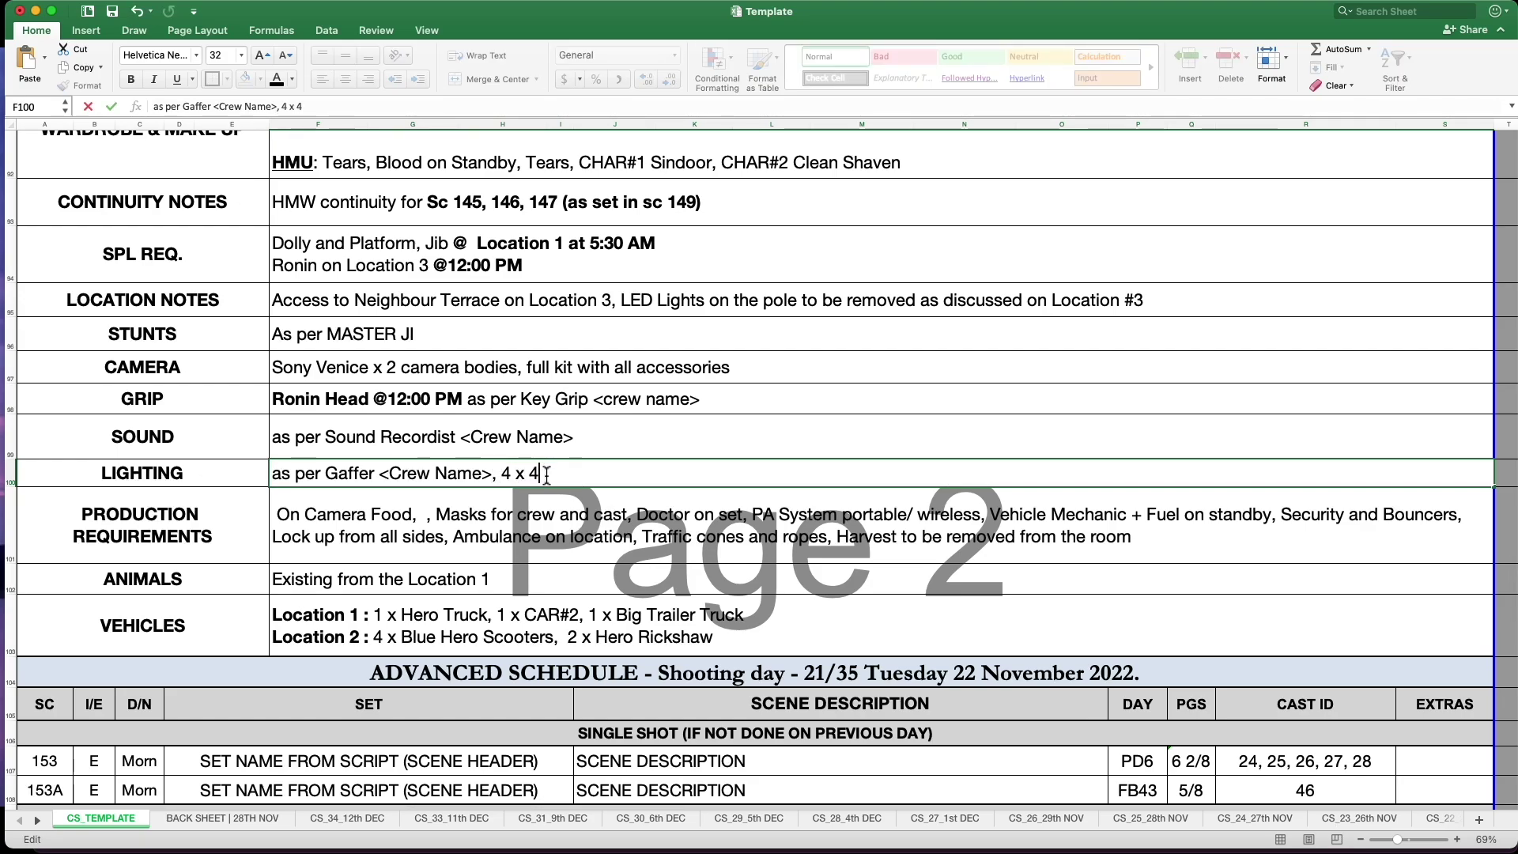
# Append the sample items "4 x 4, Cherry Picker, Pre LIght" to the LIGHTING entry and delete them again.
pyautogui.write('4 x 4, Cherry pl')
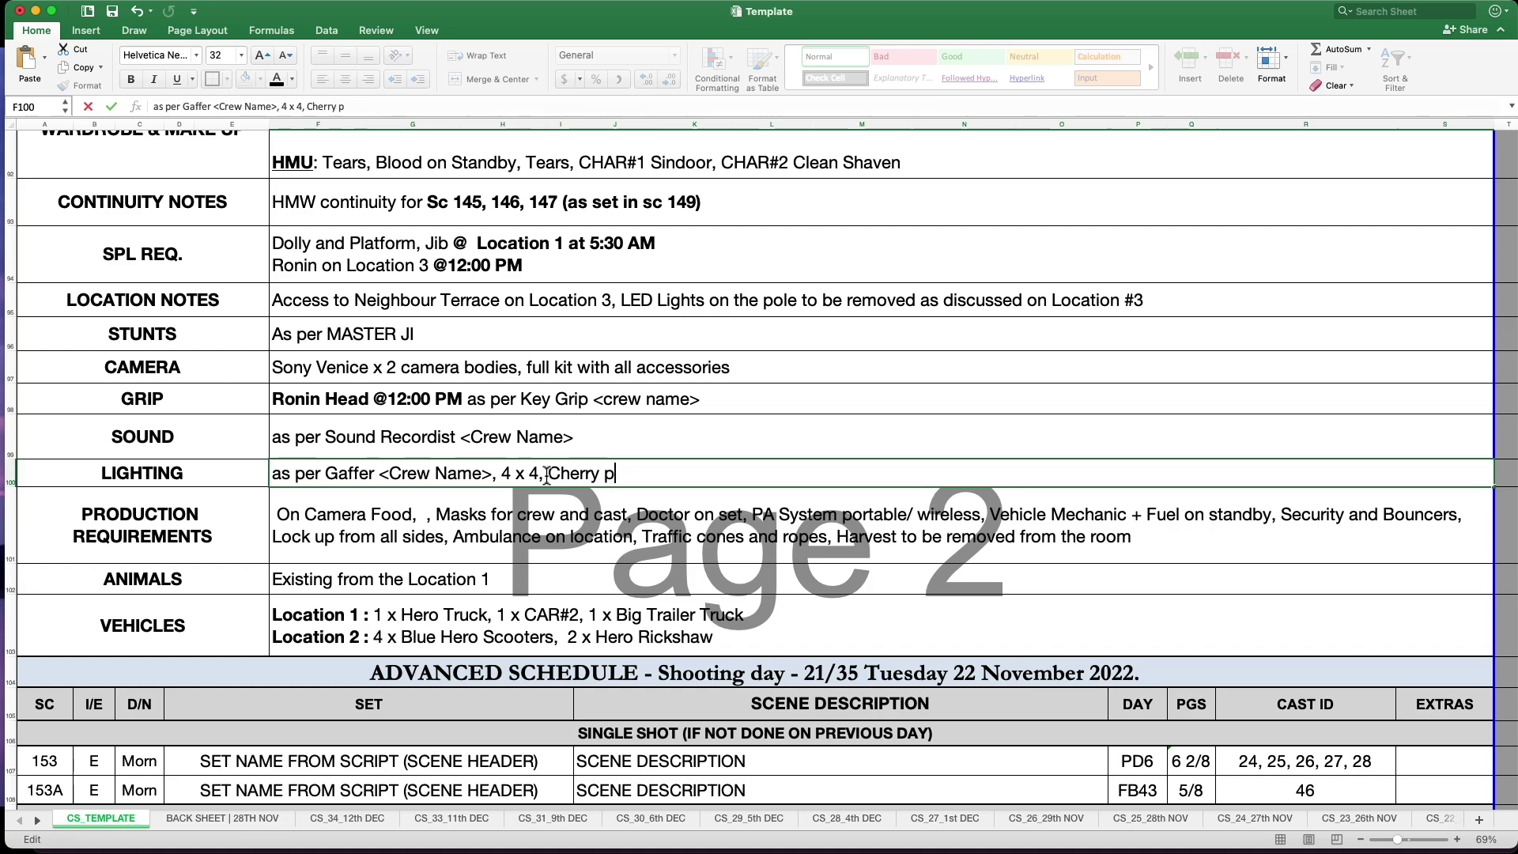
pyautogui.press('BackSpace')
pyautogui.write('Pl')
pyautogui.write('cker, Pre LIght')
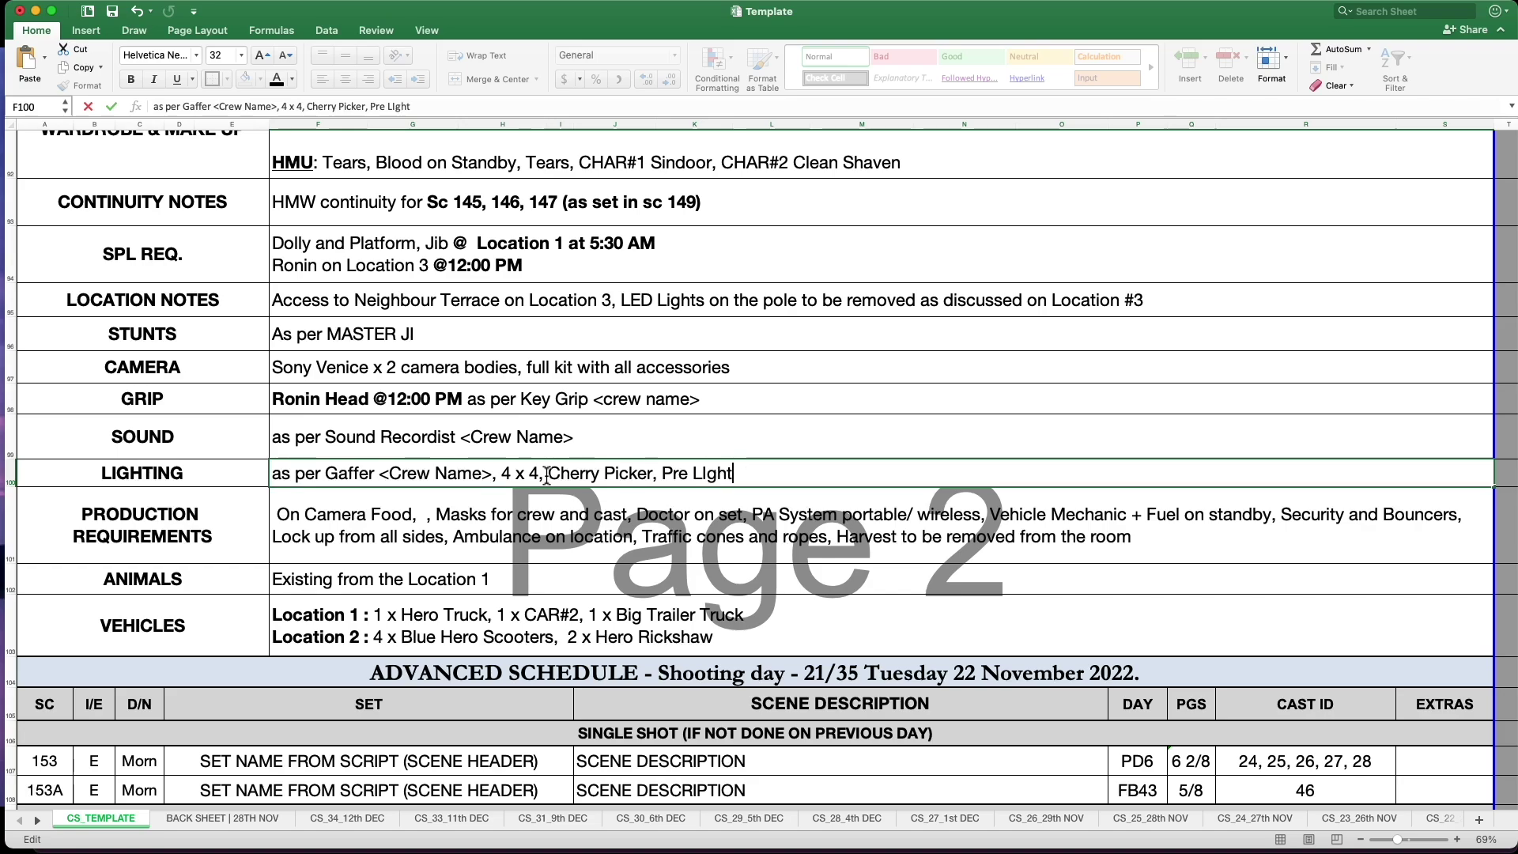
pyautogui.keyDown('shift'); pyautogui.click(504, 474); pyautogui.keyUp('shift')
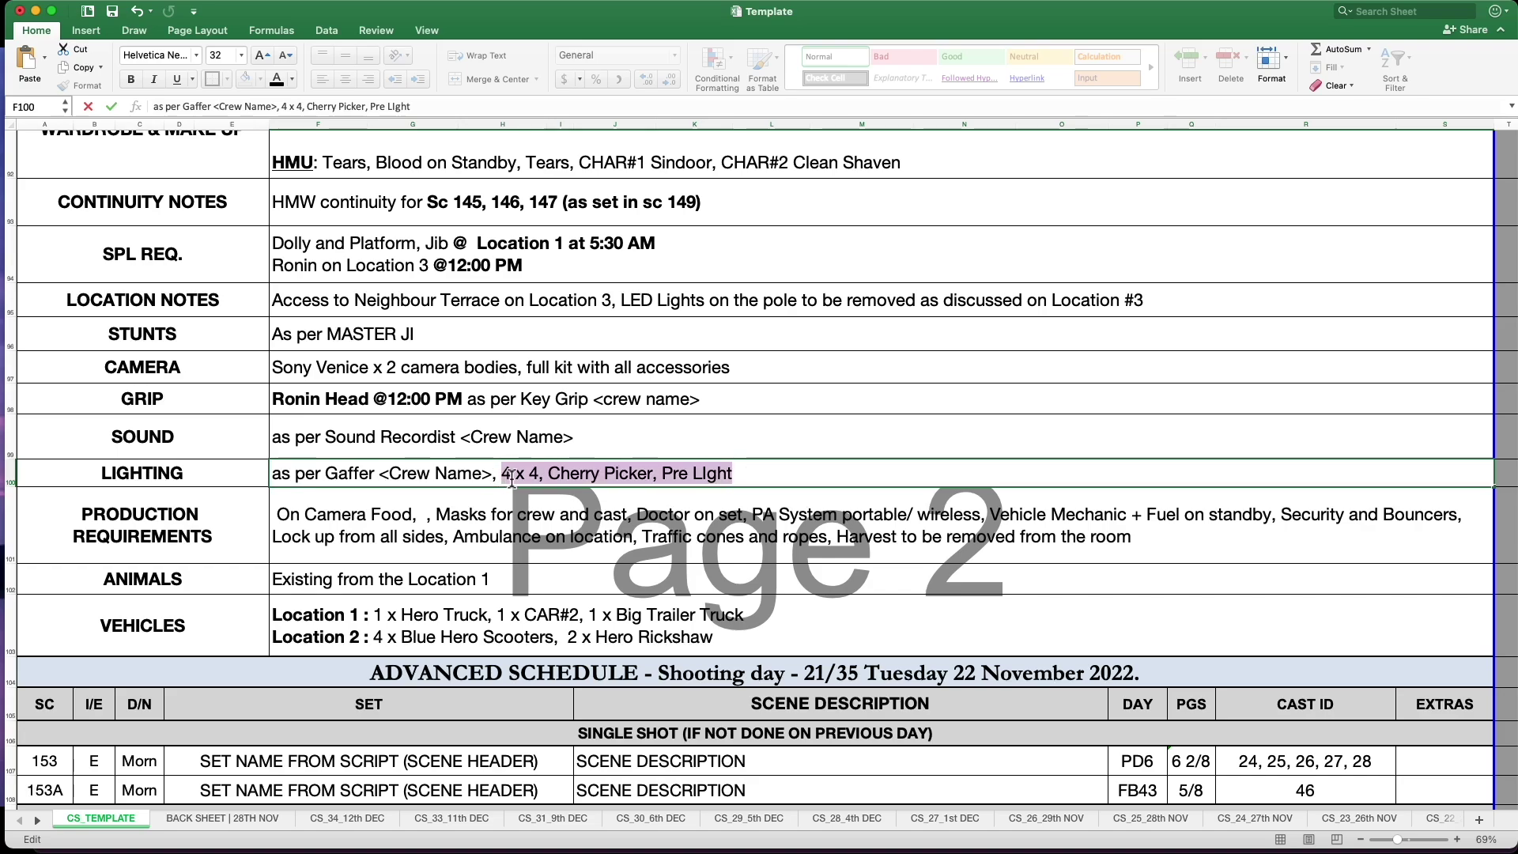
pyautogui.press('BackSpace')
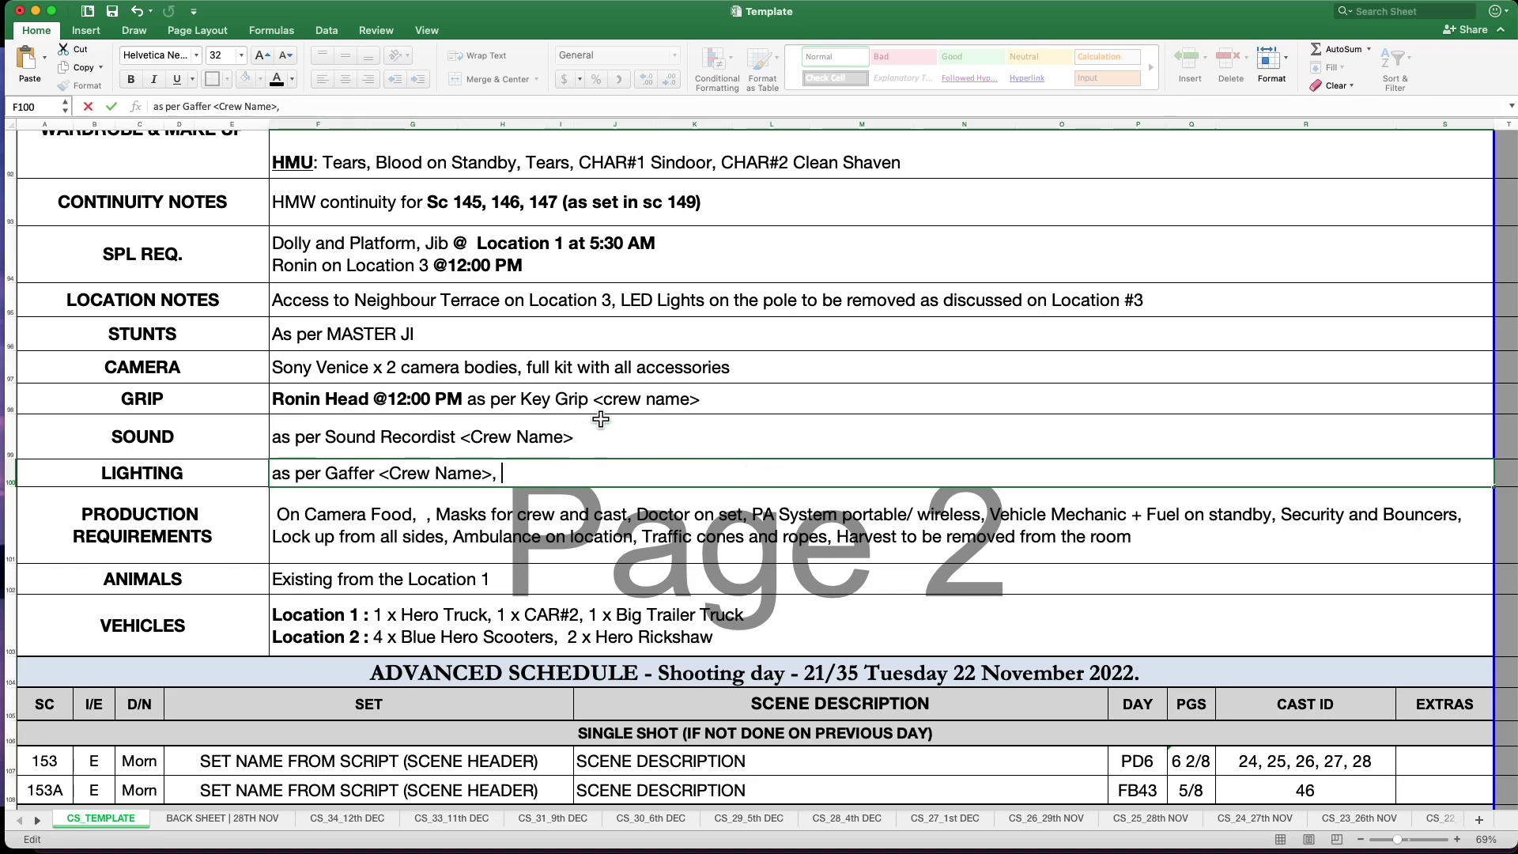
pyautogui.click(423, 400)
pyautogui.click(517, 480)
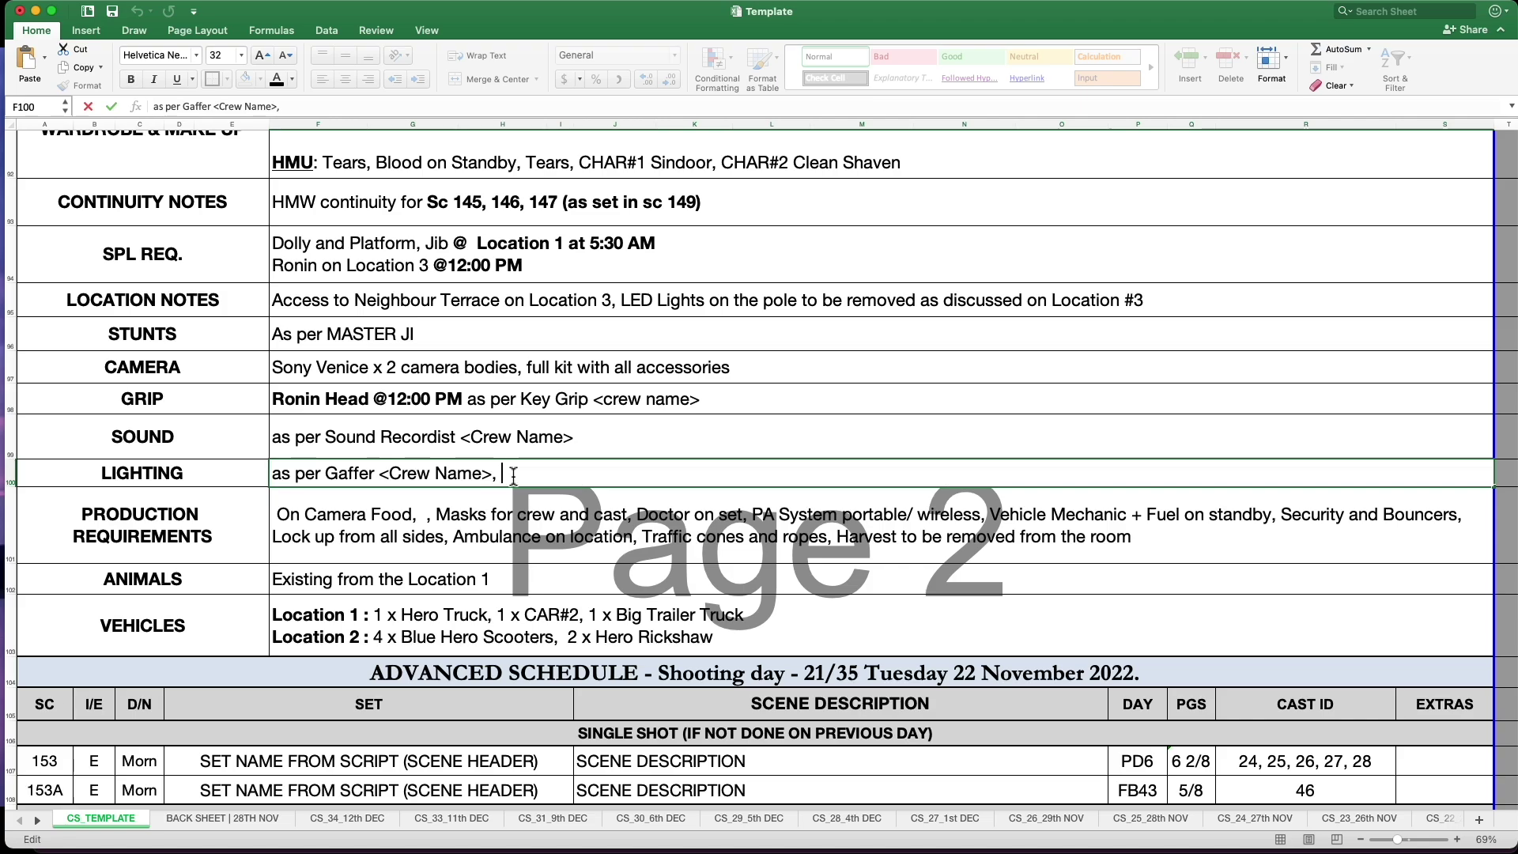
pyautogui.press('Return')
# Remove the leading space before "On Camera Food" in the PRODUCTION REQUIREMENTS entry.
pyautogui.moveTo(263, 508); pyautogui.dragTo(465, 528)
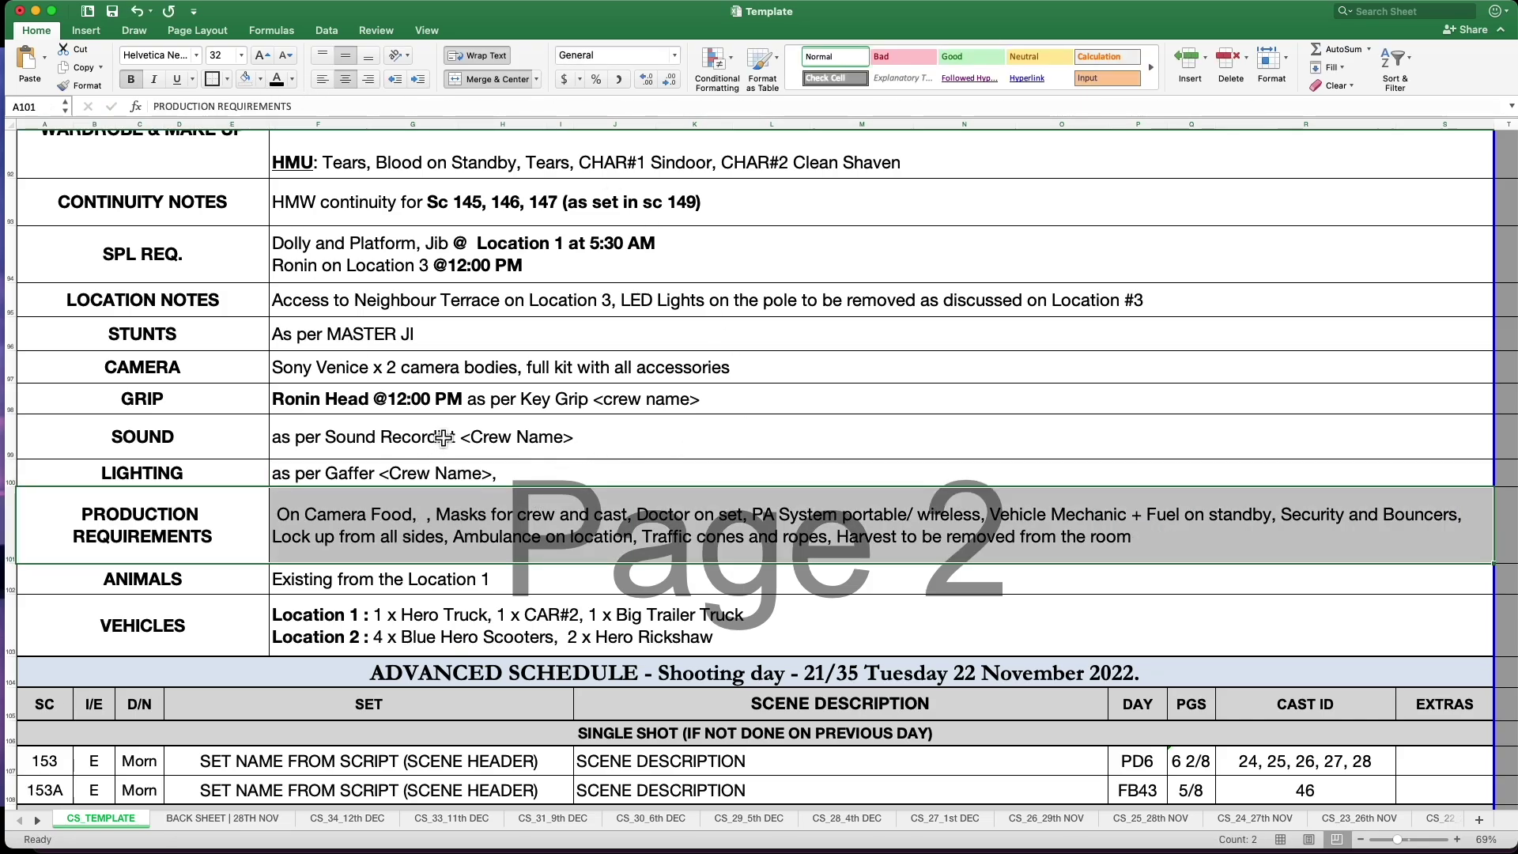
pyautogui.click(405, 407)
pyautogui.scroll(-4, 405, 404)
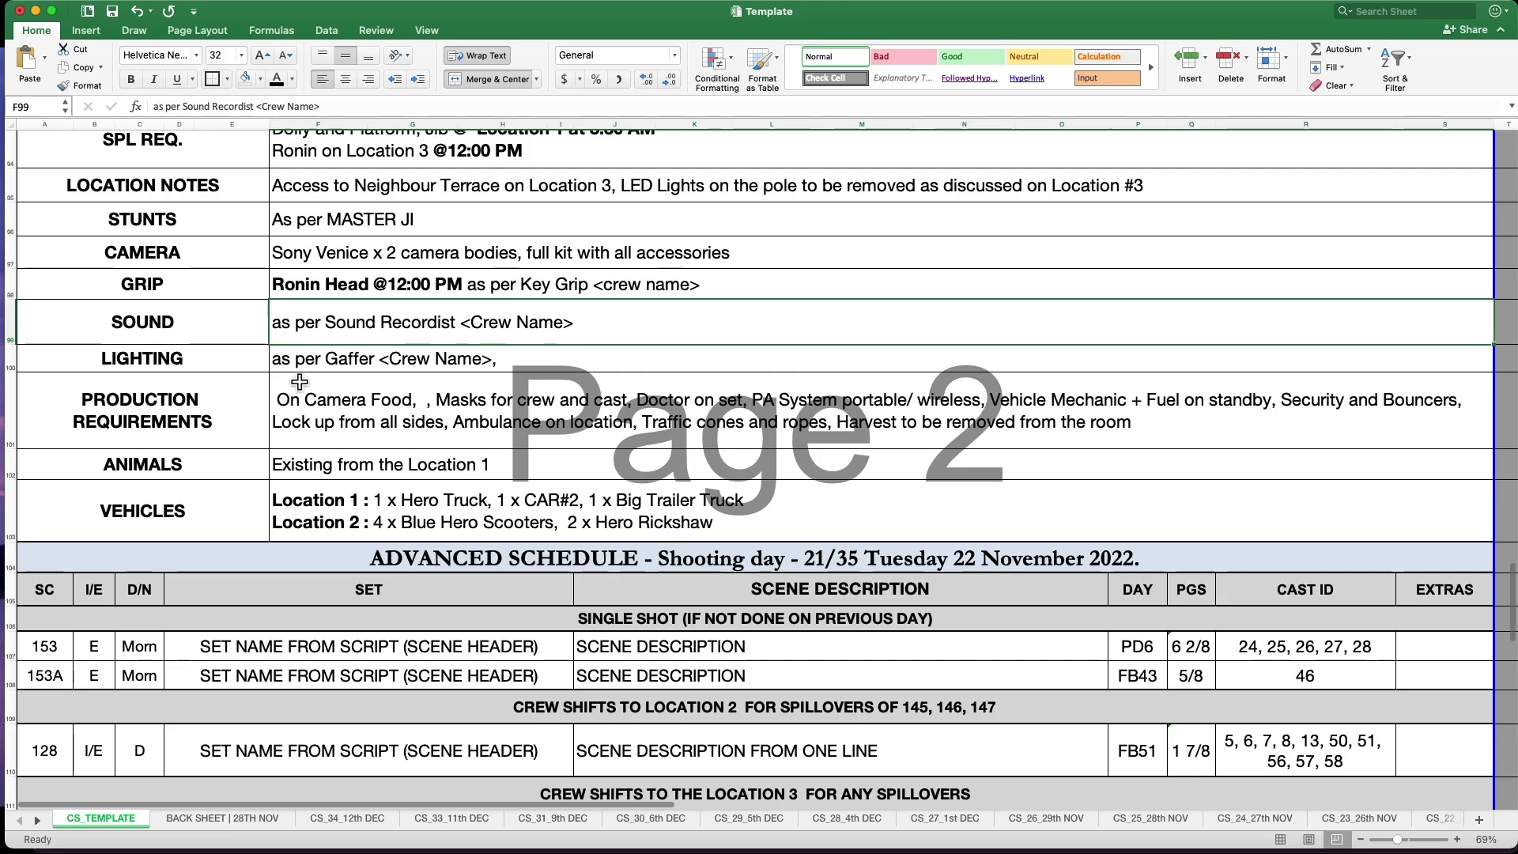
pyautogui.doubleClick(300, 384)
pyautogui.press('BackSpace')
pyautogui.click(372, 329)
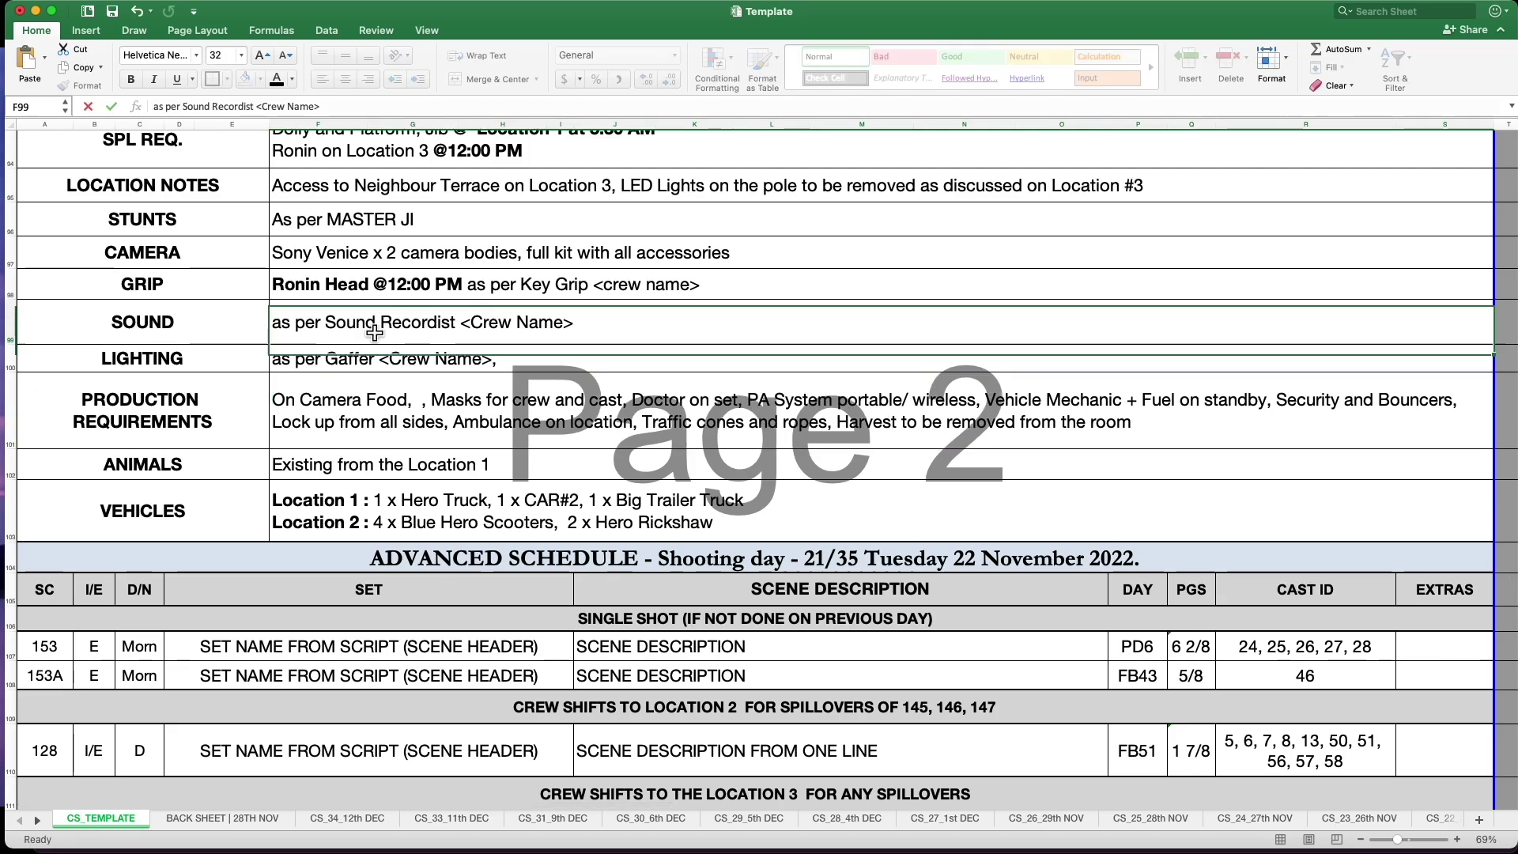
# Review the PRODUCTION REQUIREMENTS entry, including the vehicle mechanic and ambulance items.
pyautogui.moveTo(198, 407); pyautogui.dragTo(380, 416)
pyautogui.click(770, 330)
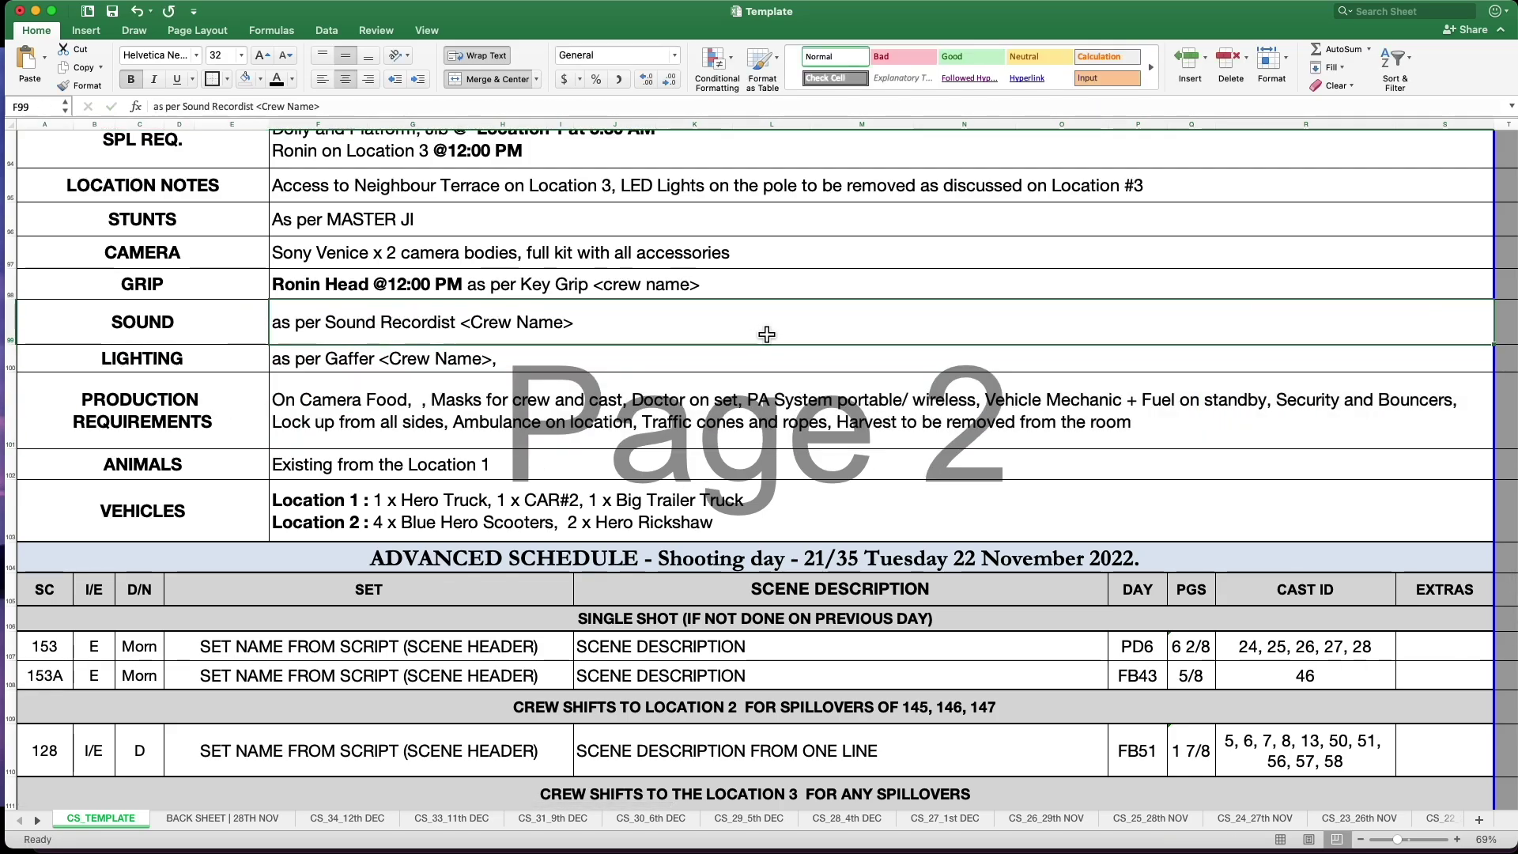
pyautogui.scroll(-2, 554, 340)
pyautogui.doubleClick(431, 335)
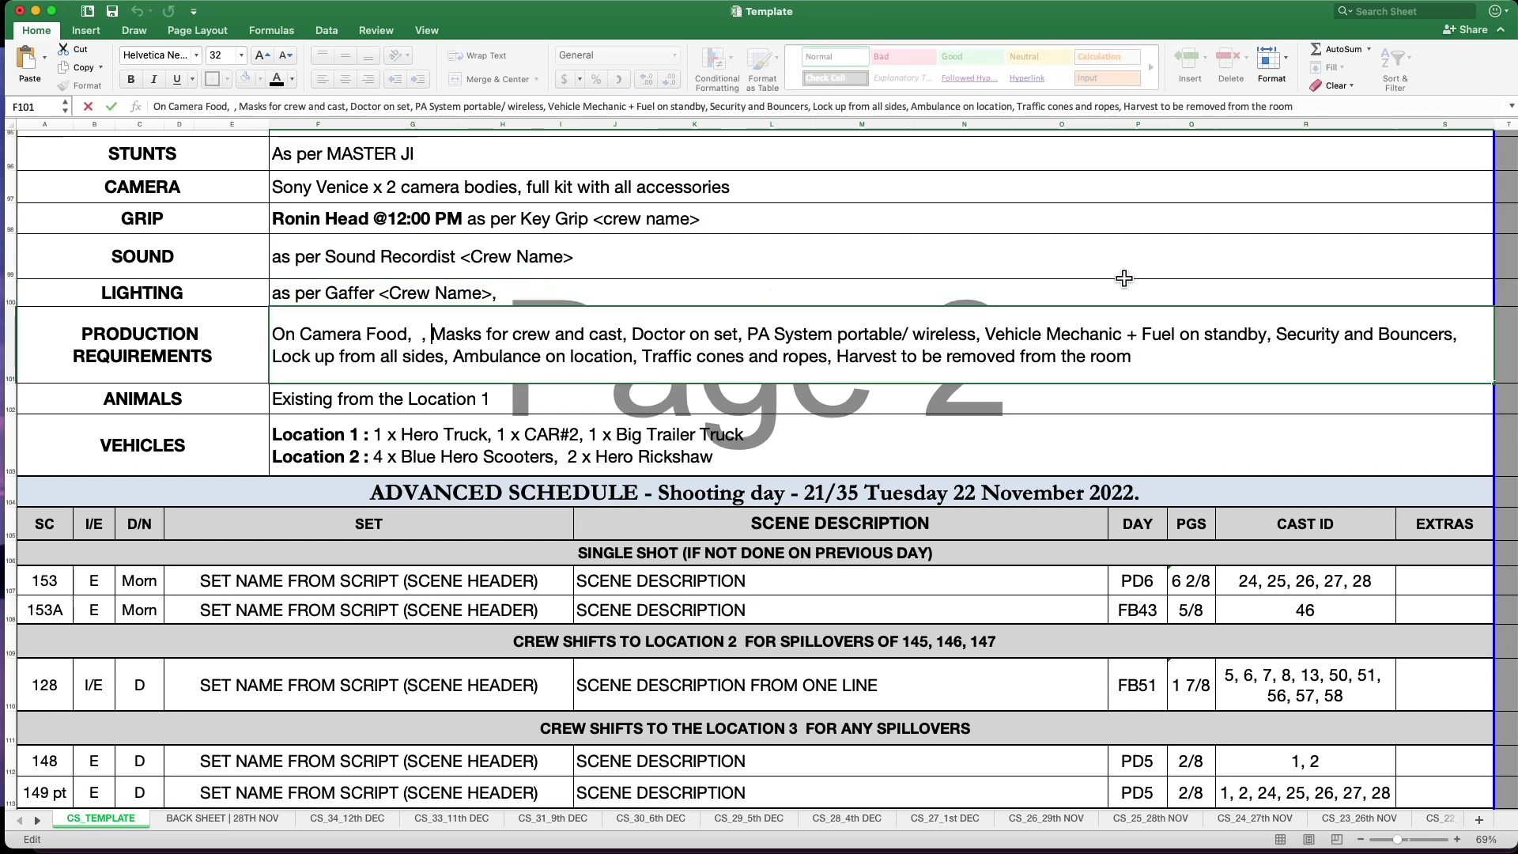
pyautogui.doubleClick(1040, 333)
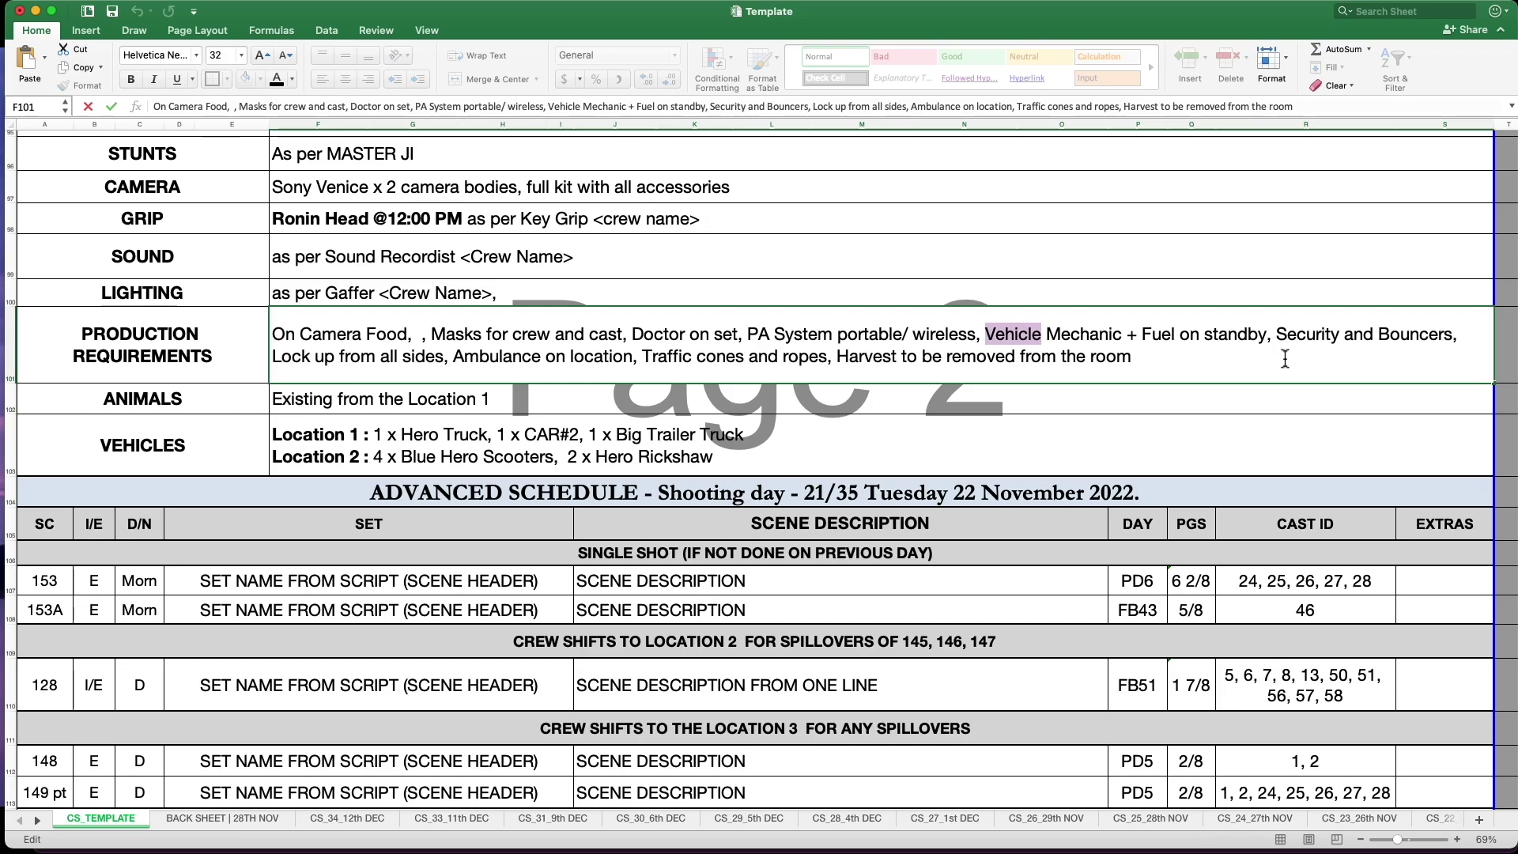
pyautogui.doubleClick(537, 354)
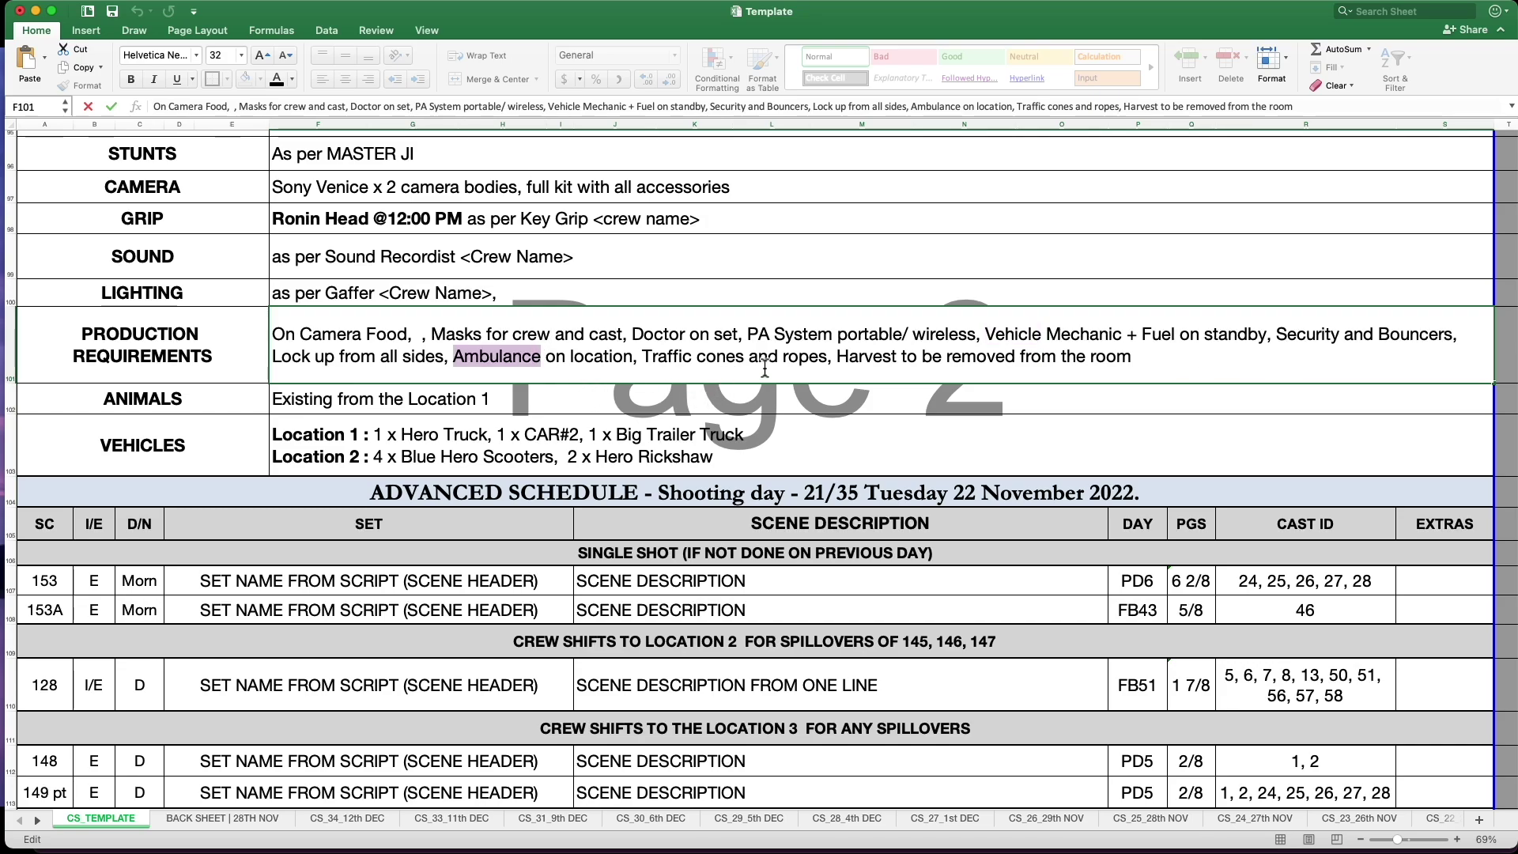
pyautogui.click(1051, 340)
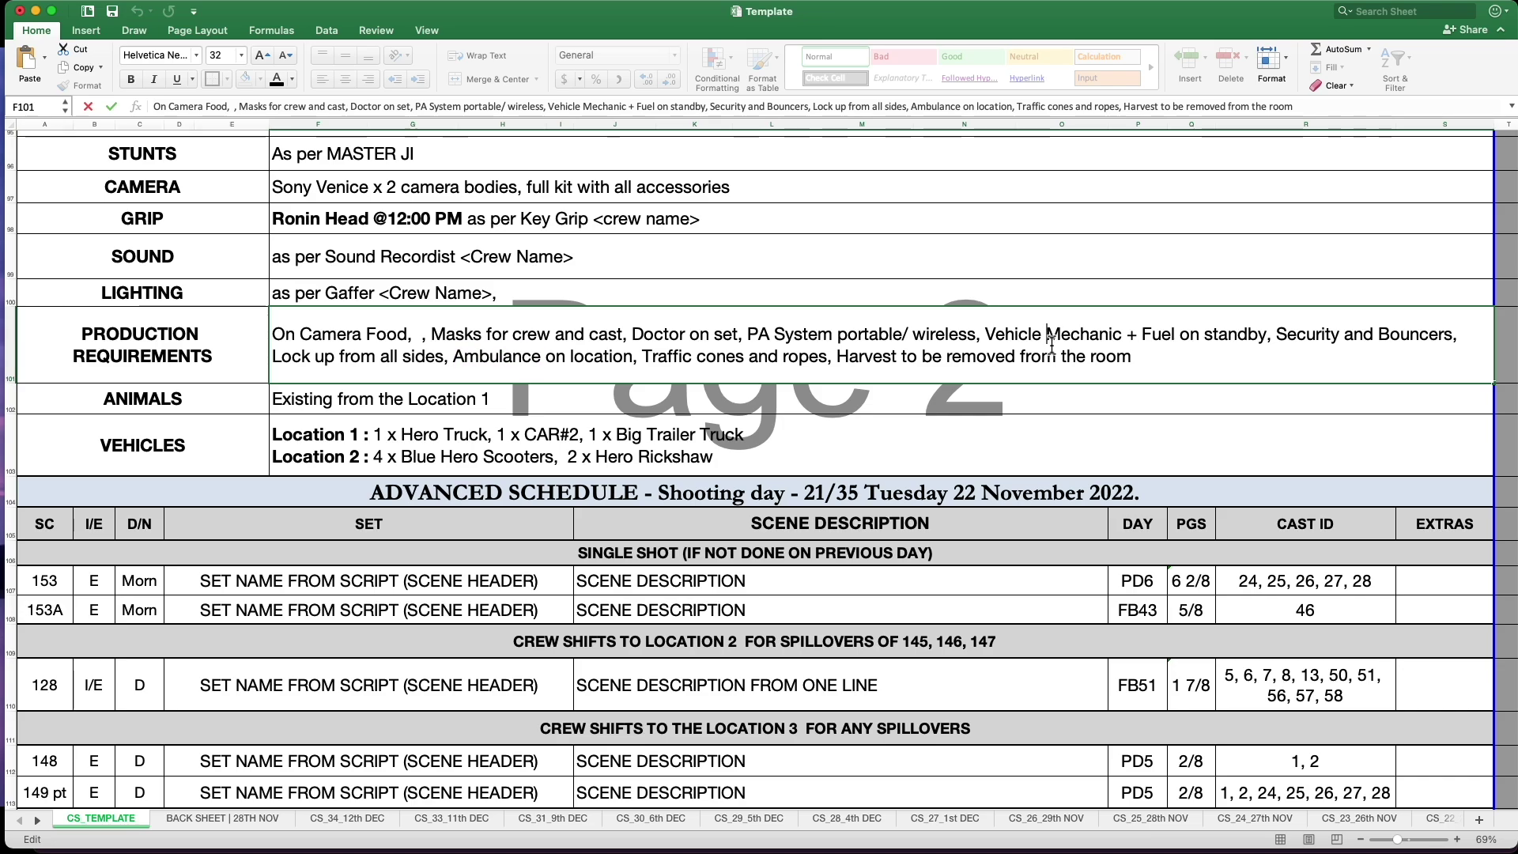
pyautogui.click(830, 250)
# Fill the ANIMALS row with yellow and append "; Location 1 Animals to be playing on set." to the LOCATION NOTES entry.
pyautogui.click(441, 371)
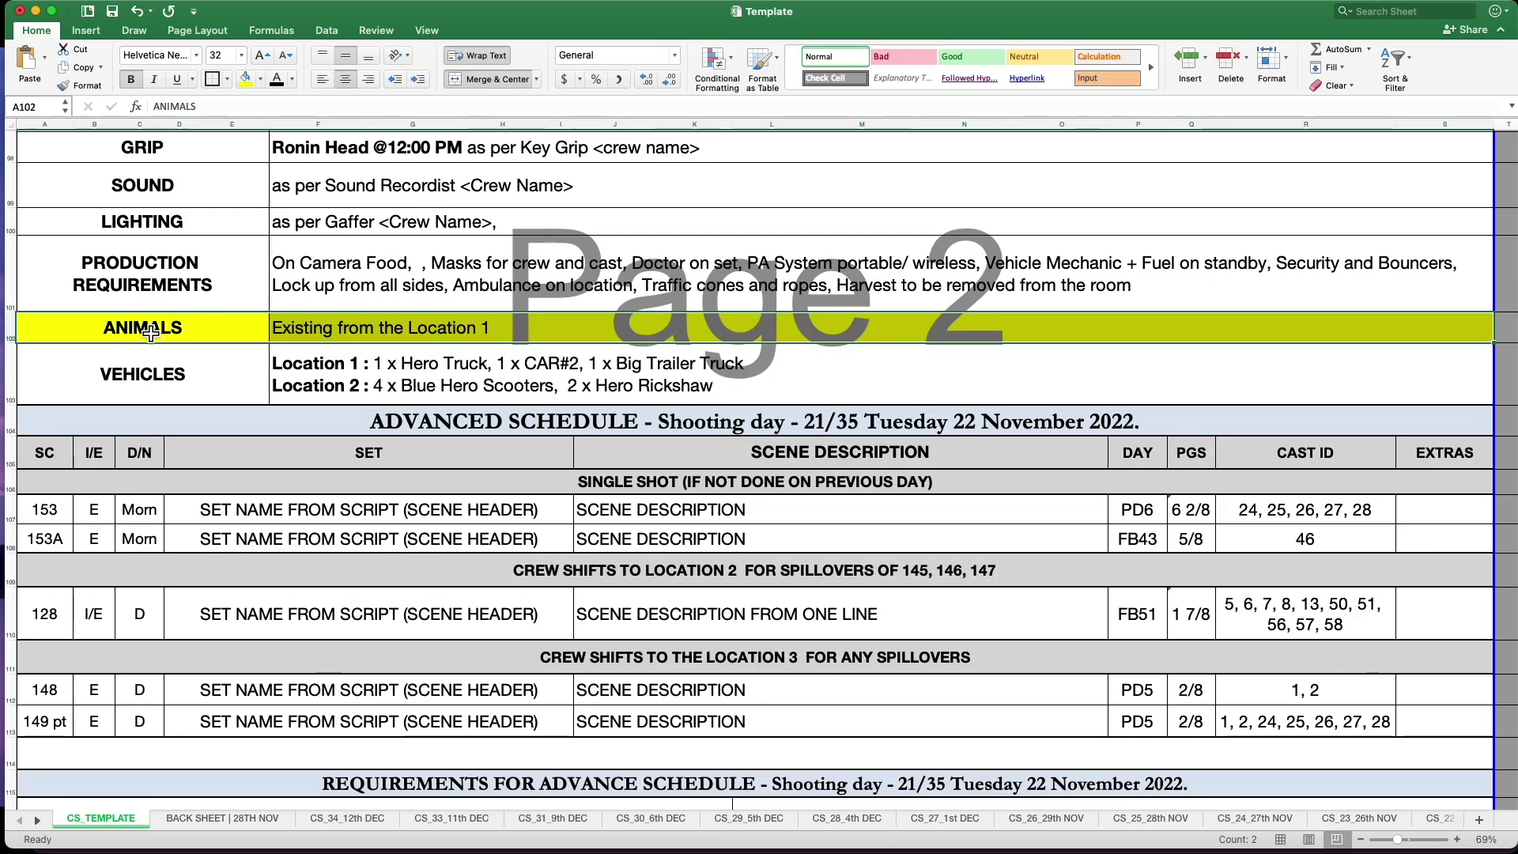
pyautogui.scroll(5, 633, 396)
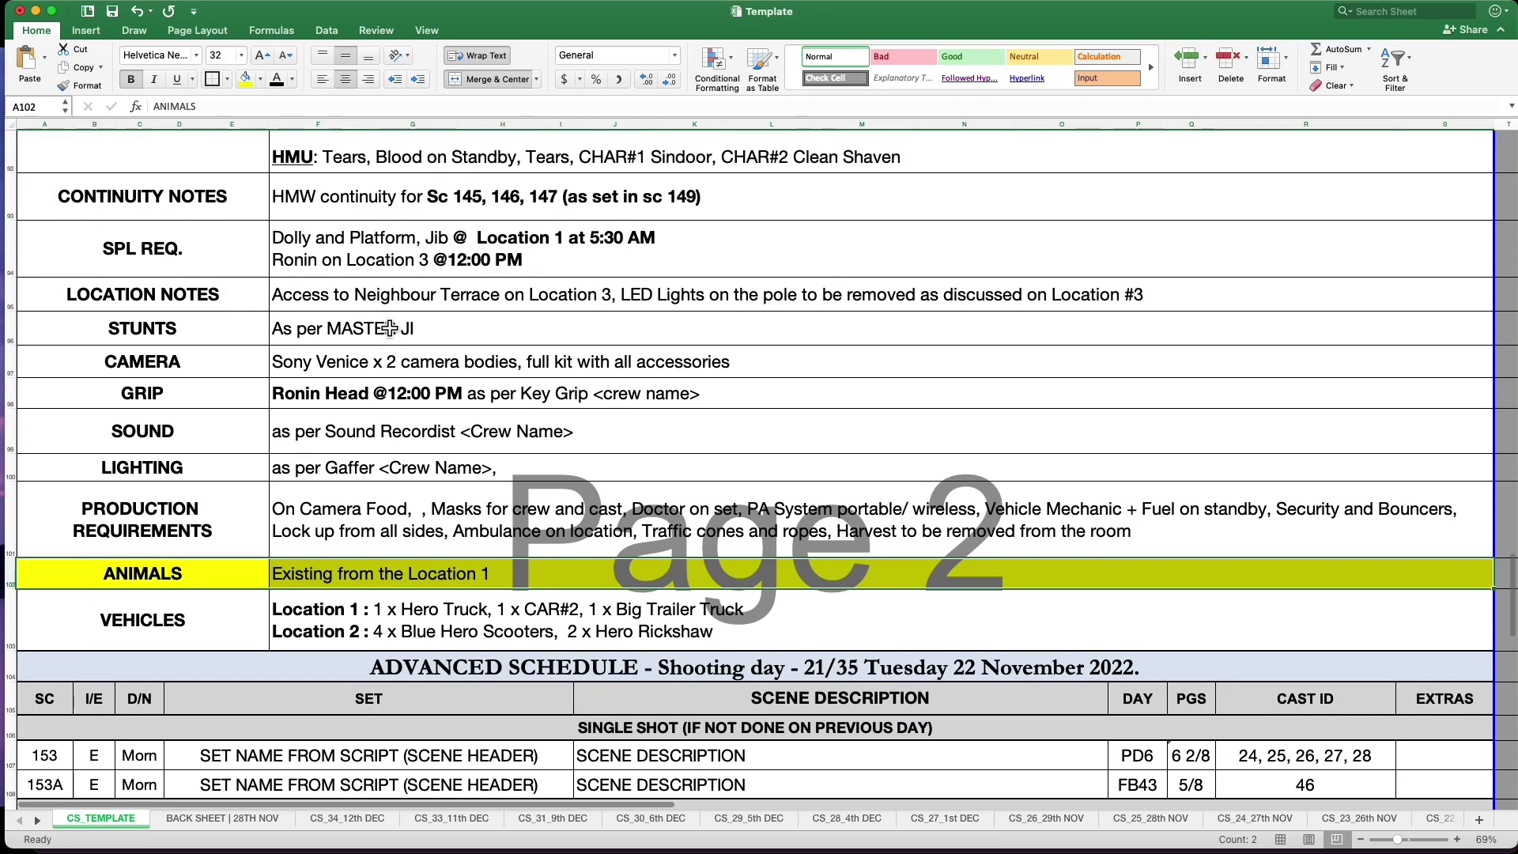
pyautogui.doubleClick(1247, 301)
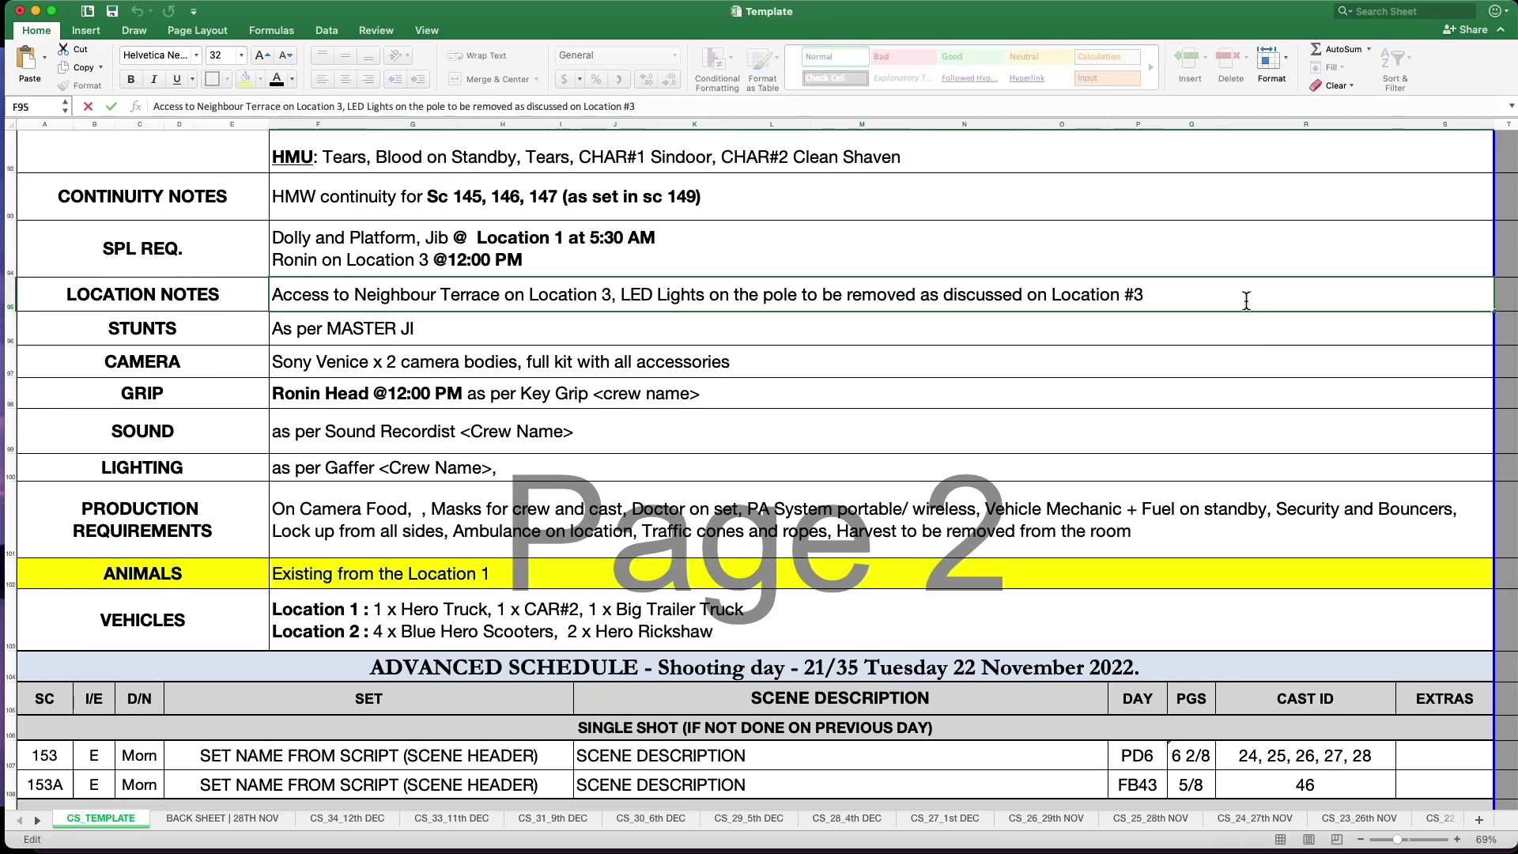
pyautogui.write('Ani')
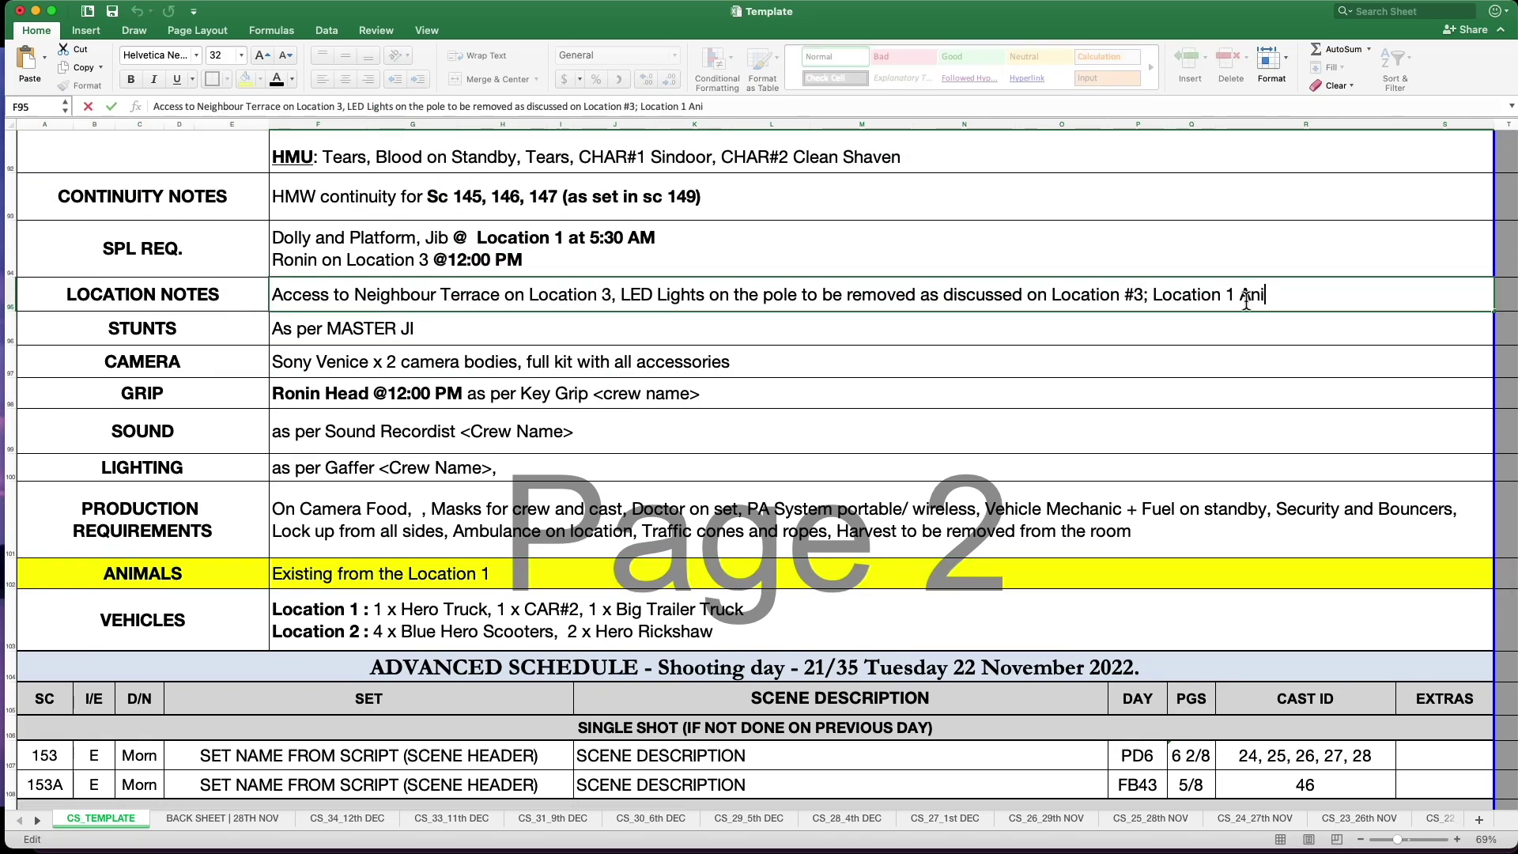
pyautogui.write('mals to be pla')
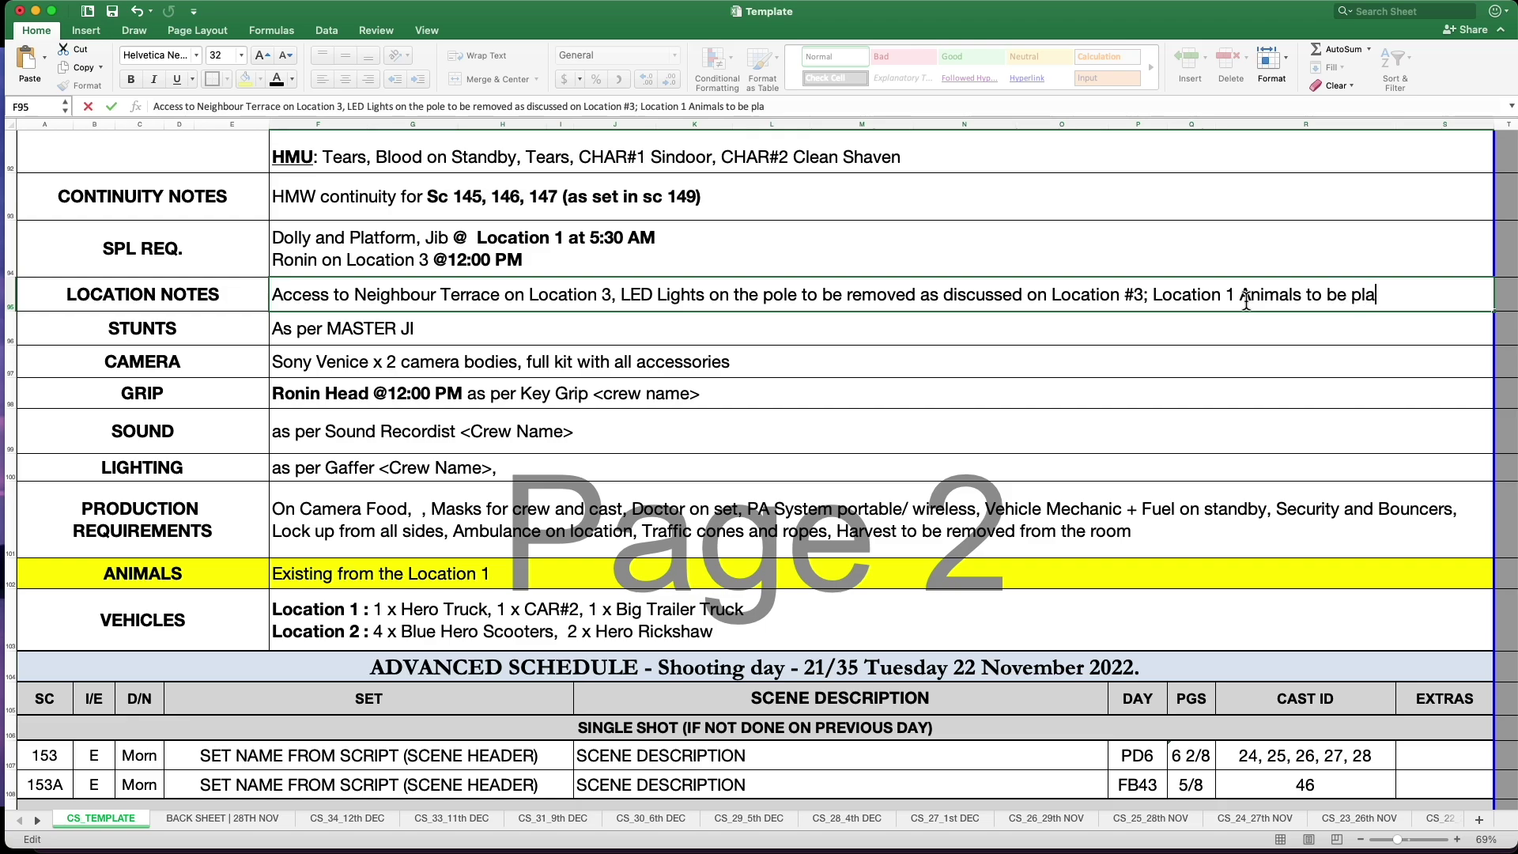
pyautogui.write('ying on set.')
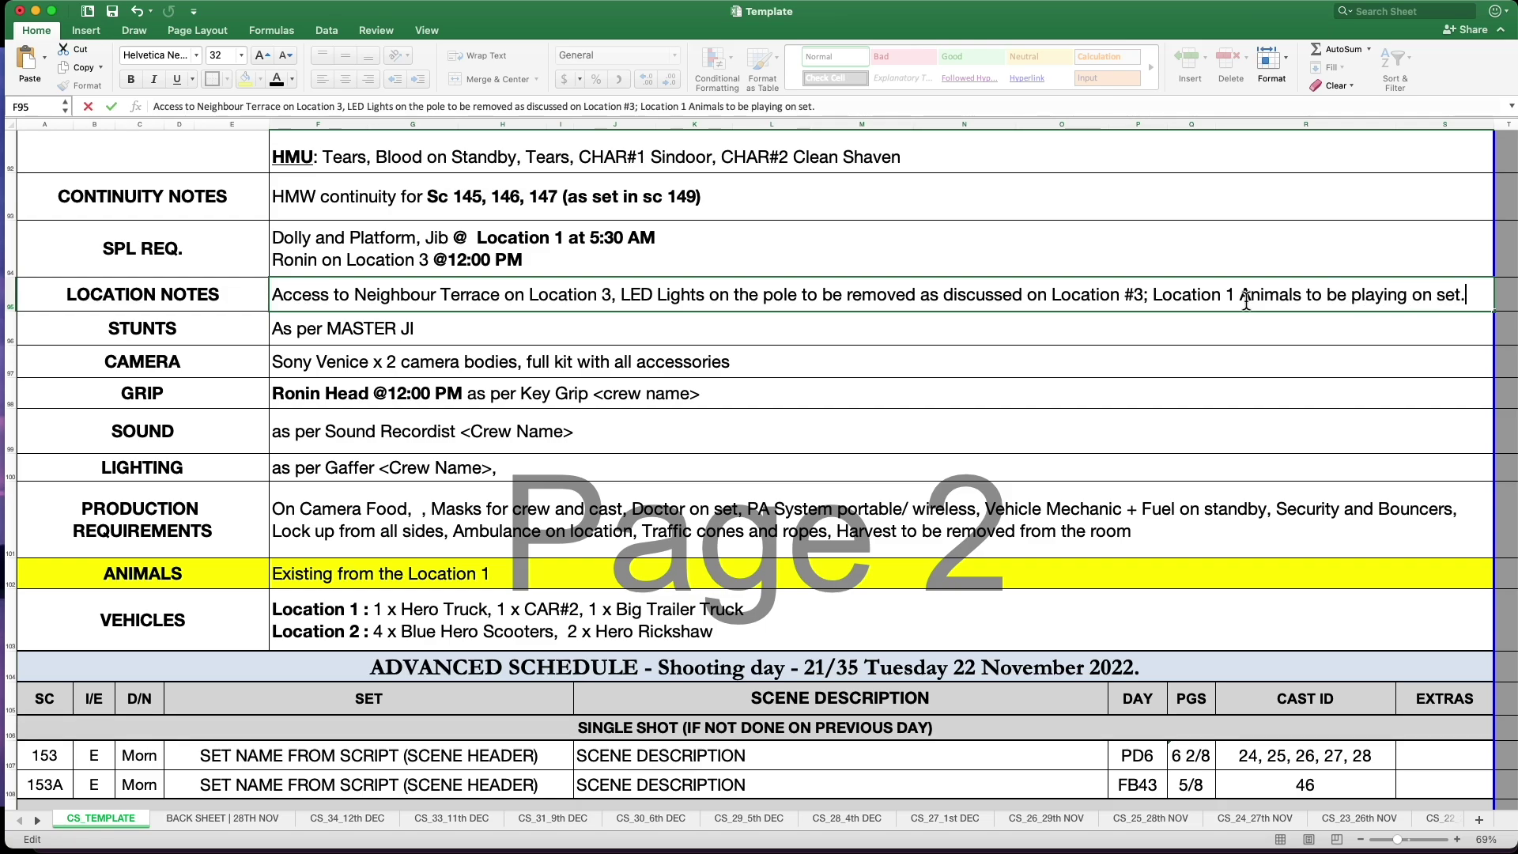
pyautogui.click(1176, 393)
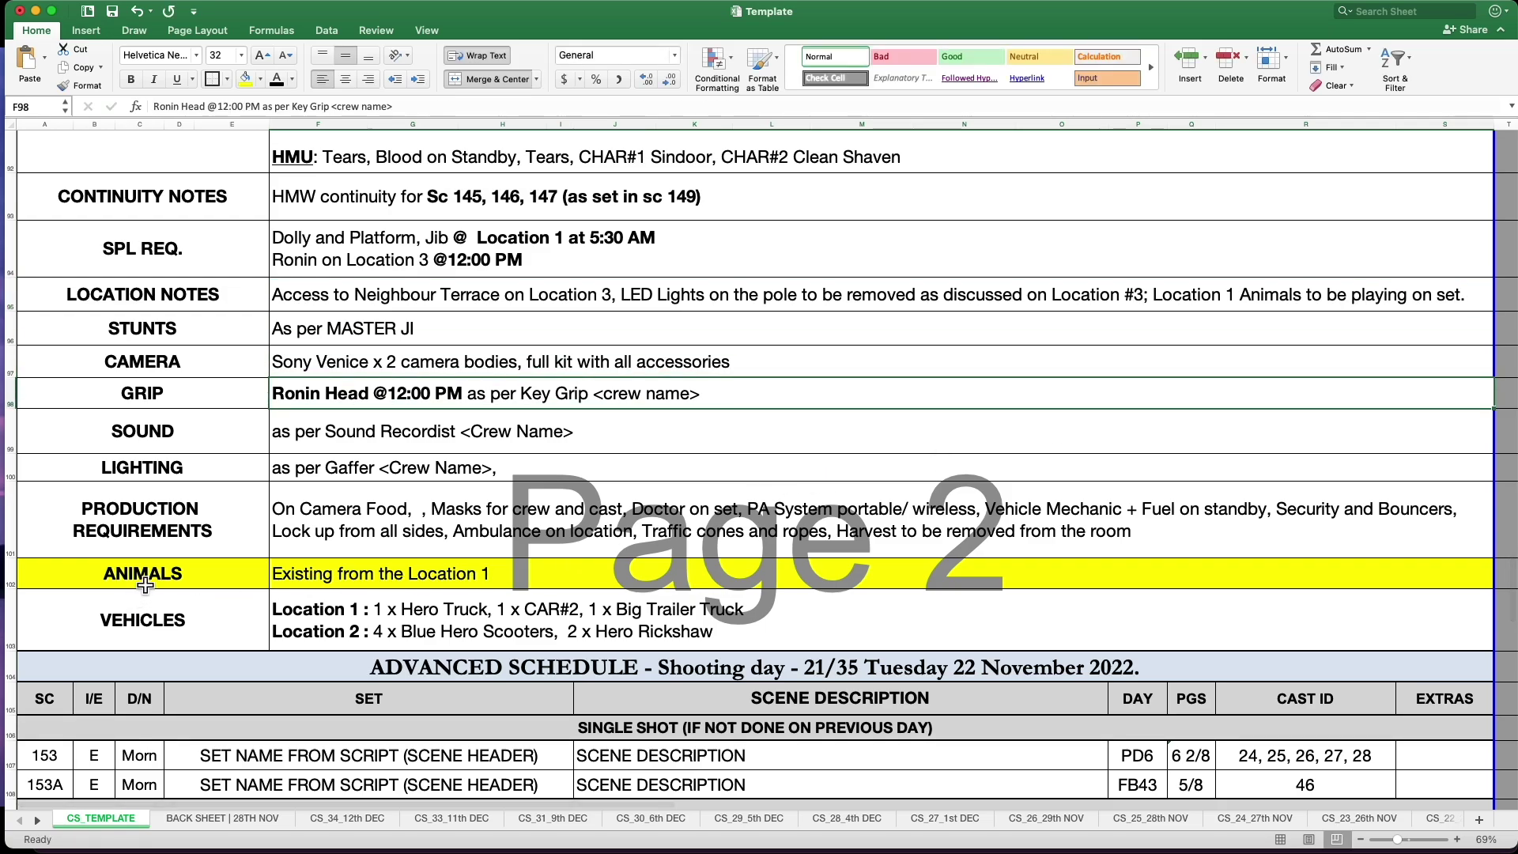
# Remove the yellow fill from the ANIMALS row.
pyautogui.moveTo(145, 576); pyautogui.dragTo(355, 576)
pyautogui.click(260, 79)
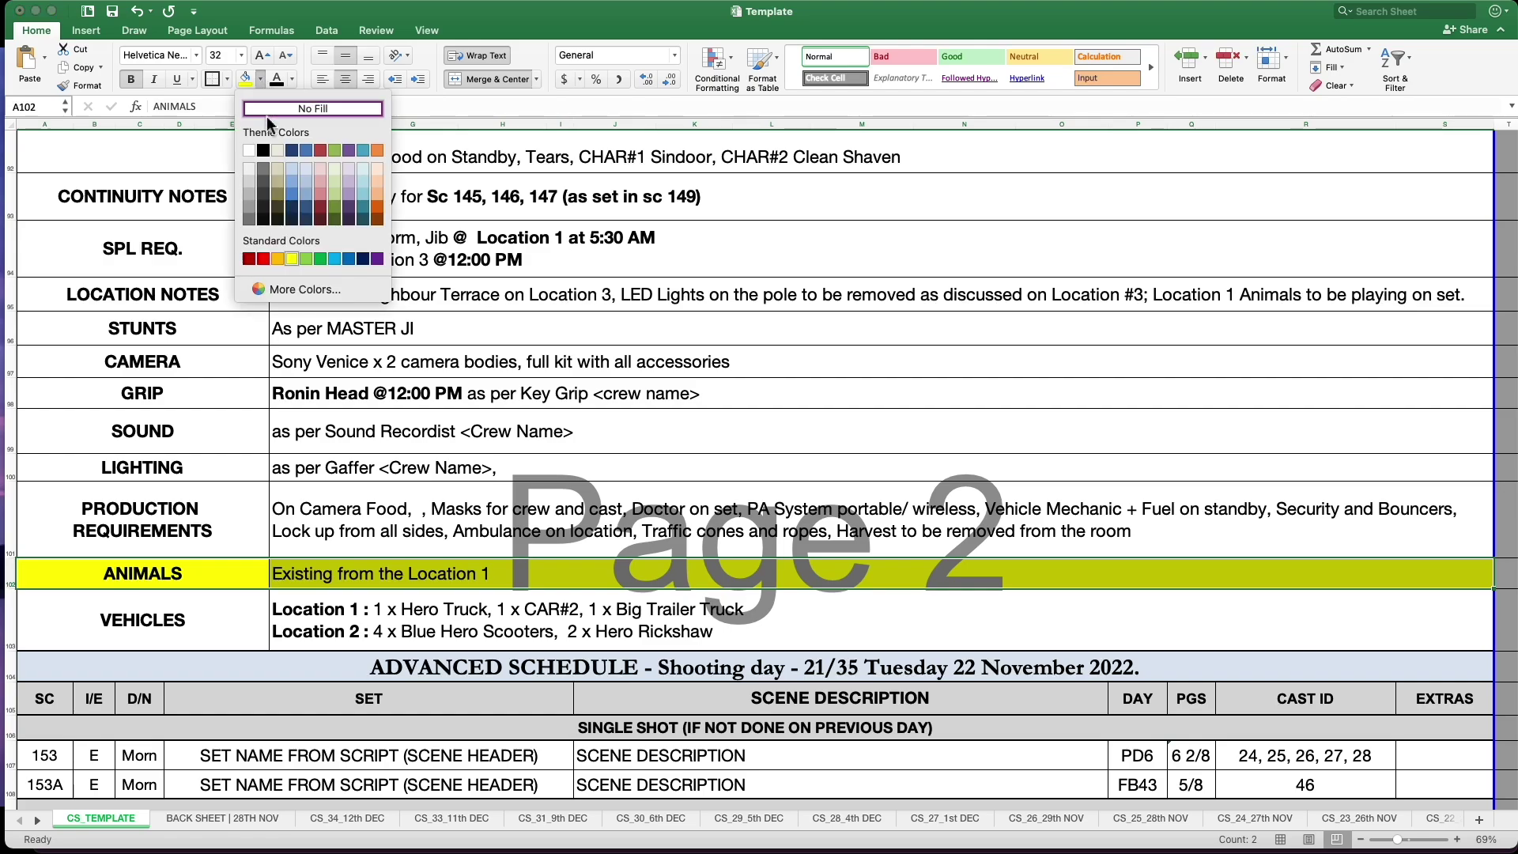
pyautogui.click(329, 109)
# Highlight the VEHICLES label and its entry with a yellow fill and clear the fill again.
pyautogui.scroll(-3, 324, 472)
pyautogui.moveTo(229, 476); pyautogui.dragTo(504, 482)
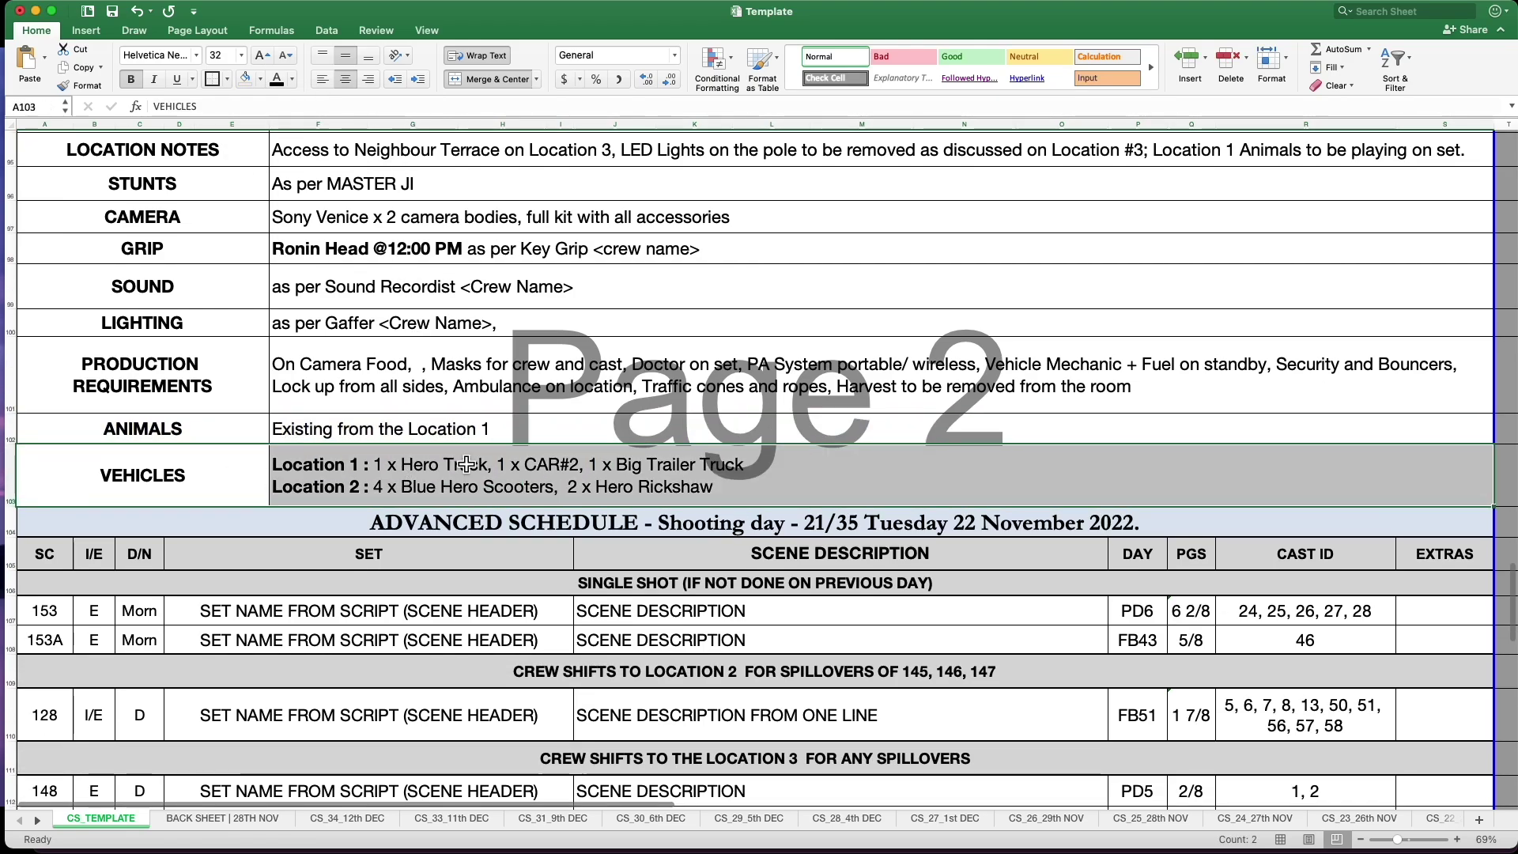
pyautogui.click(260, 79)
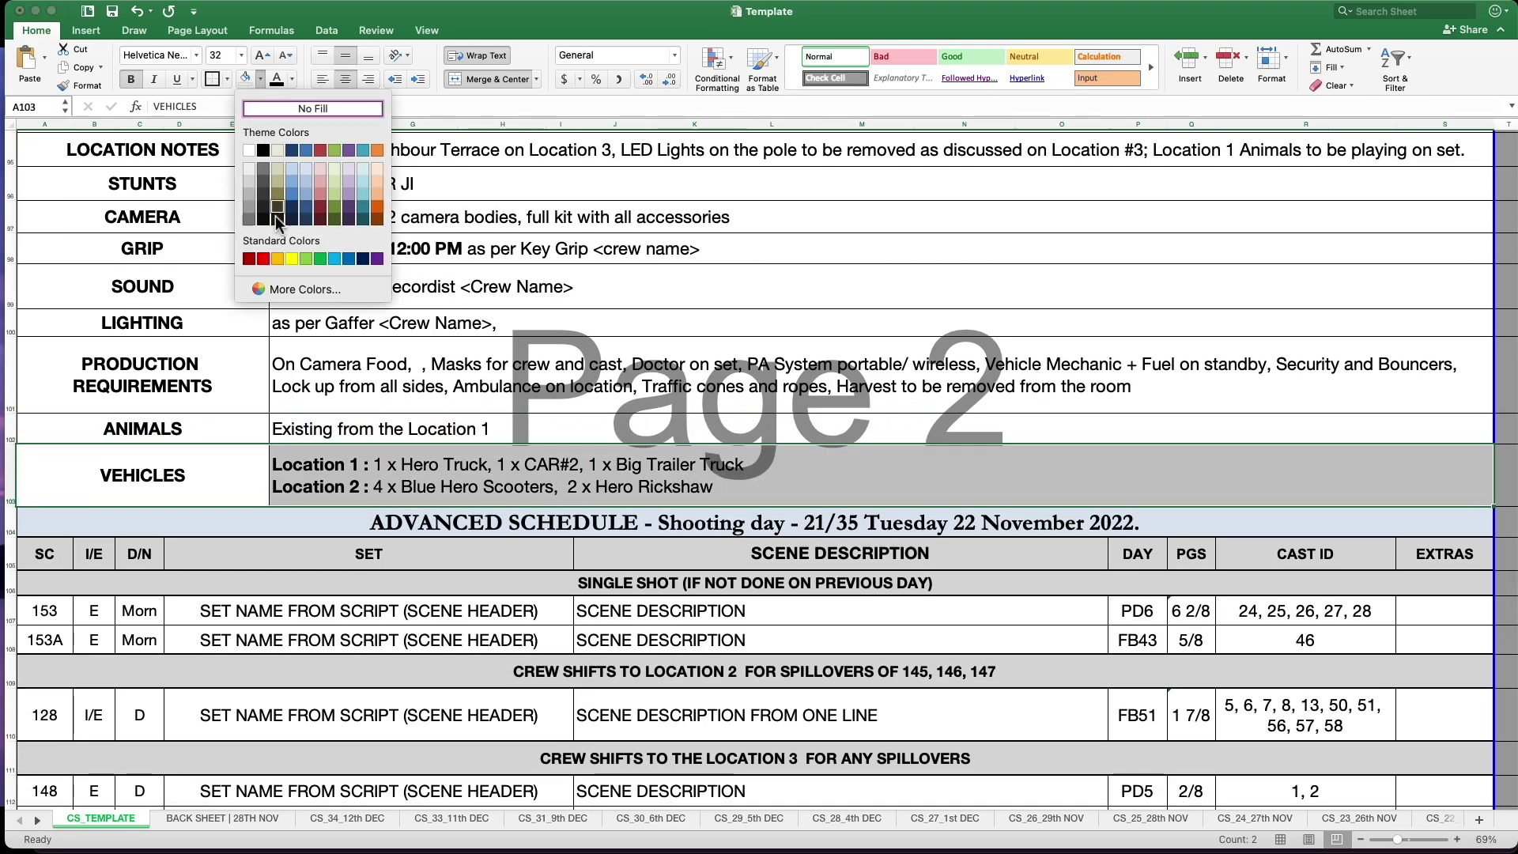
pyautogui.click(291, 259)
pyautogui.click(538, 375)
pyautogui.scroll(-3, 545, 396)
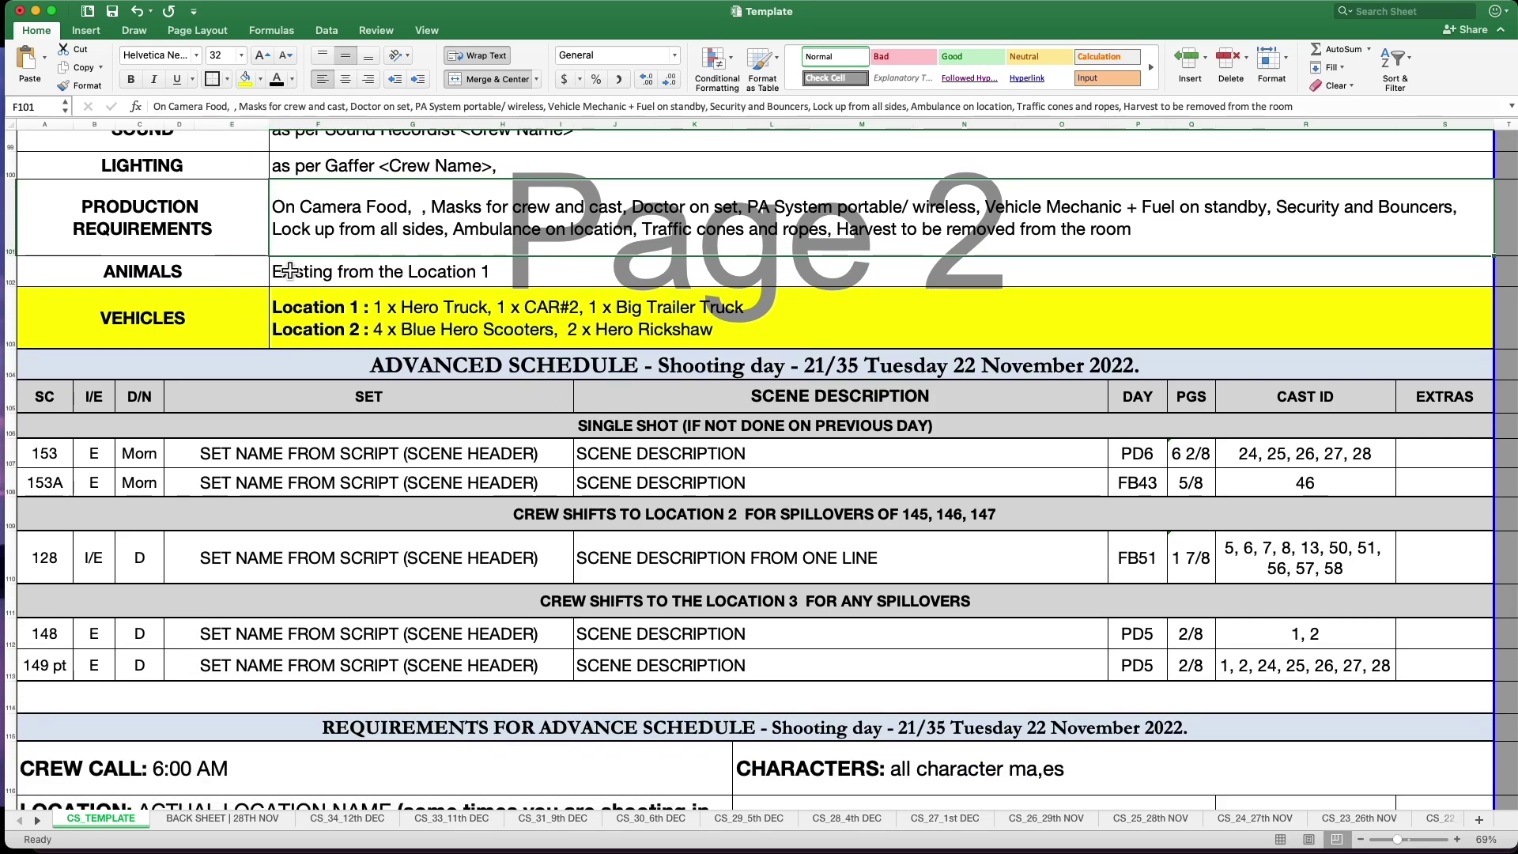
pyautogui.moveTo(249, 303); pyautogui.dragTo(416, 308)
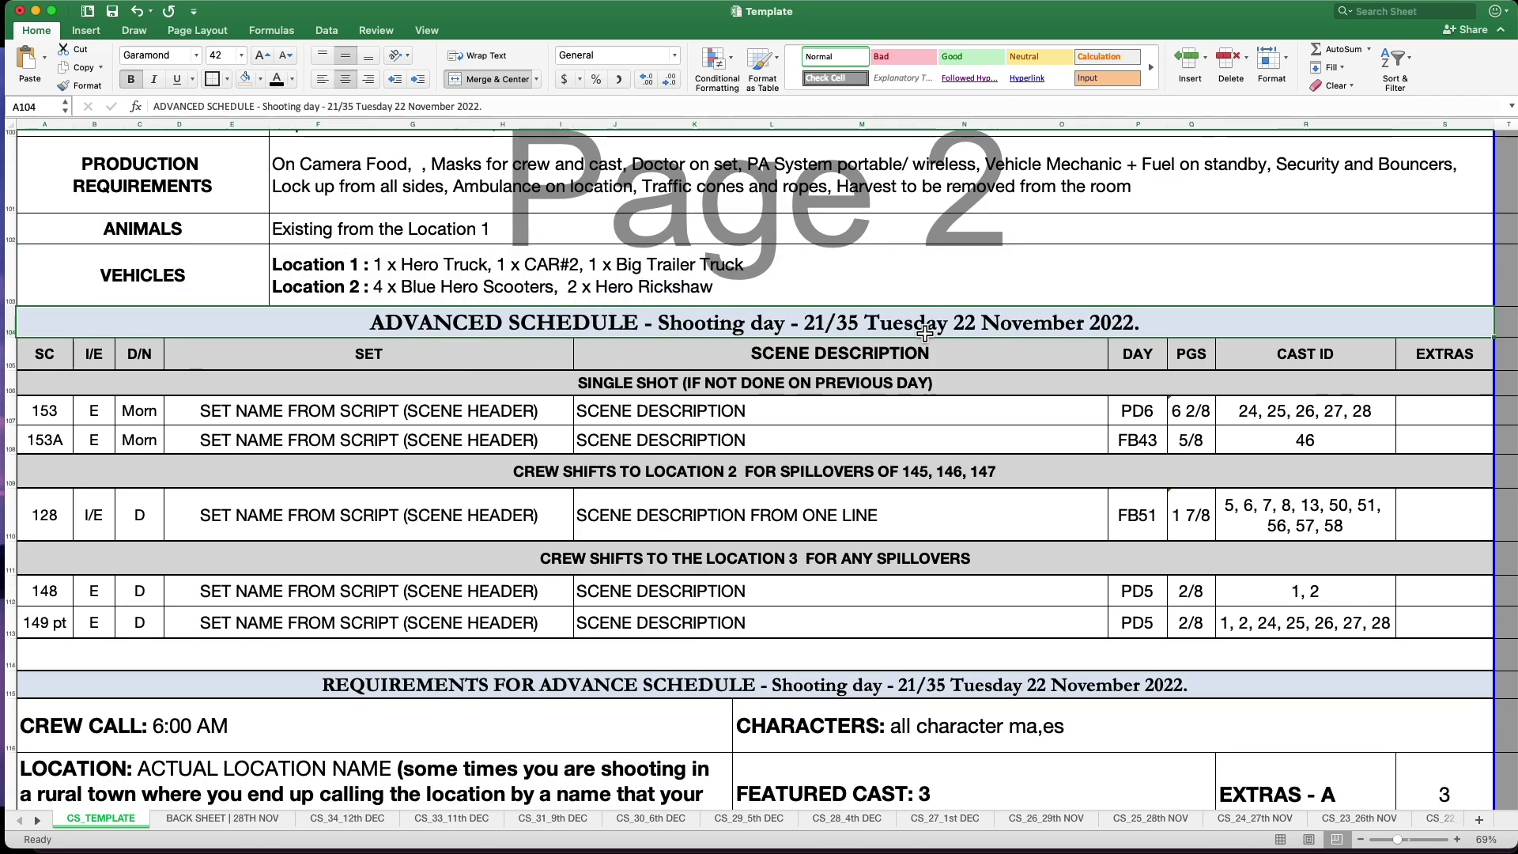
# Examine the ADVANCED SCHEDULE heading with its shooting day and date, and the scene table beneath it.
pyautogui.scroll(5, 841, 331)
pyautogui.scroll(-5, 841, 330)
pyautogui.doubleClick(832, 331)
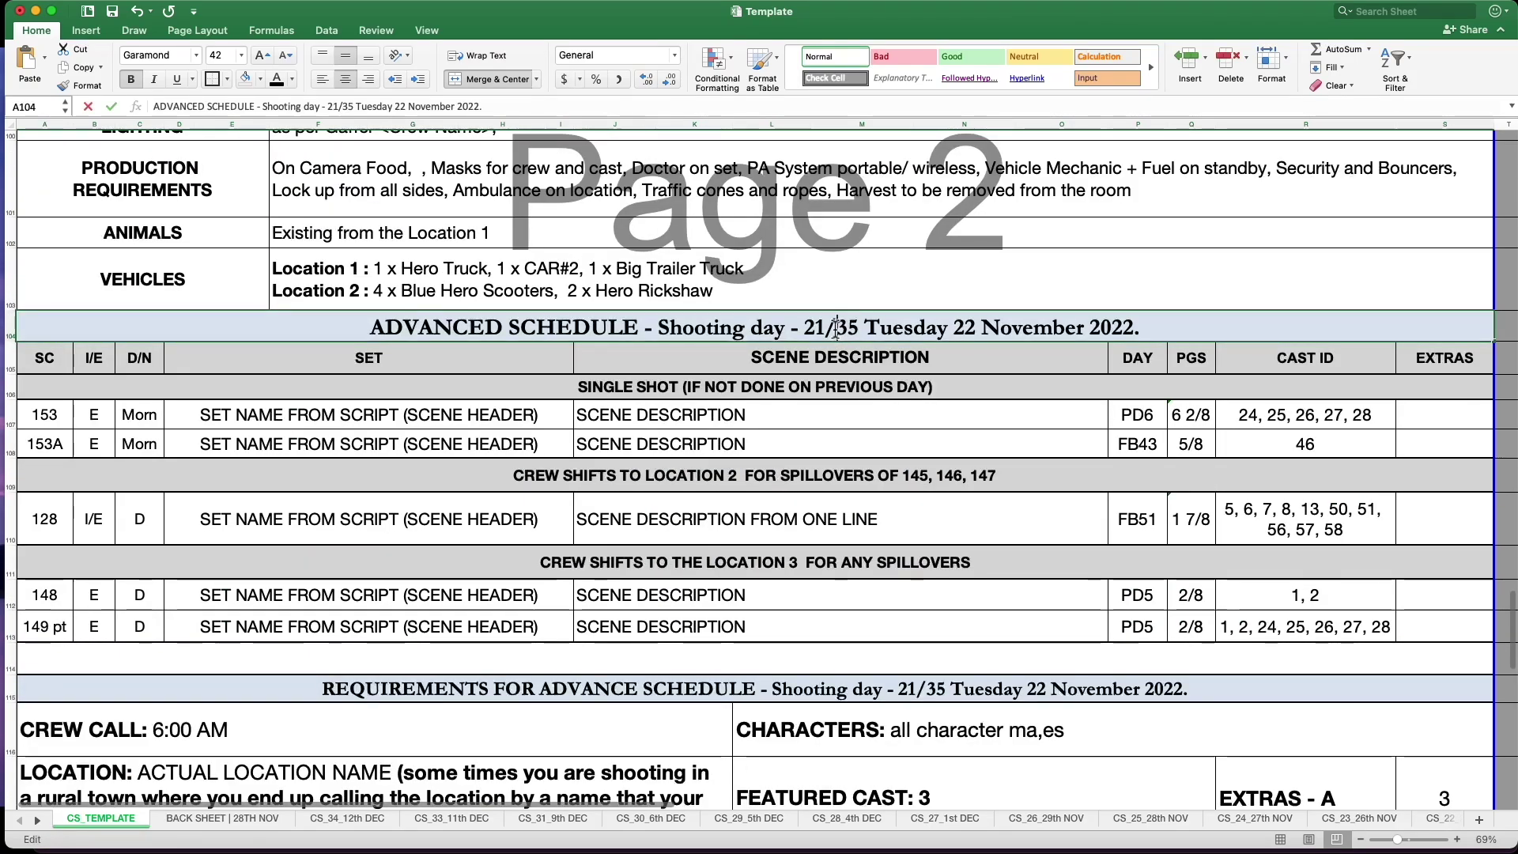
pyautogui.moveTo(824, 331); pyautogui.dragTo(1126, 330)
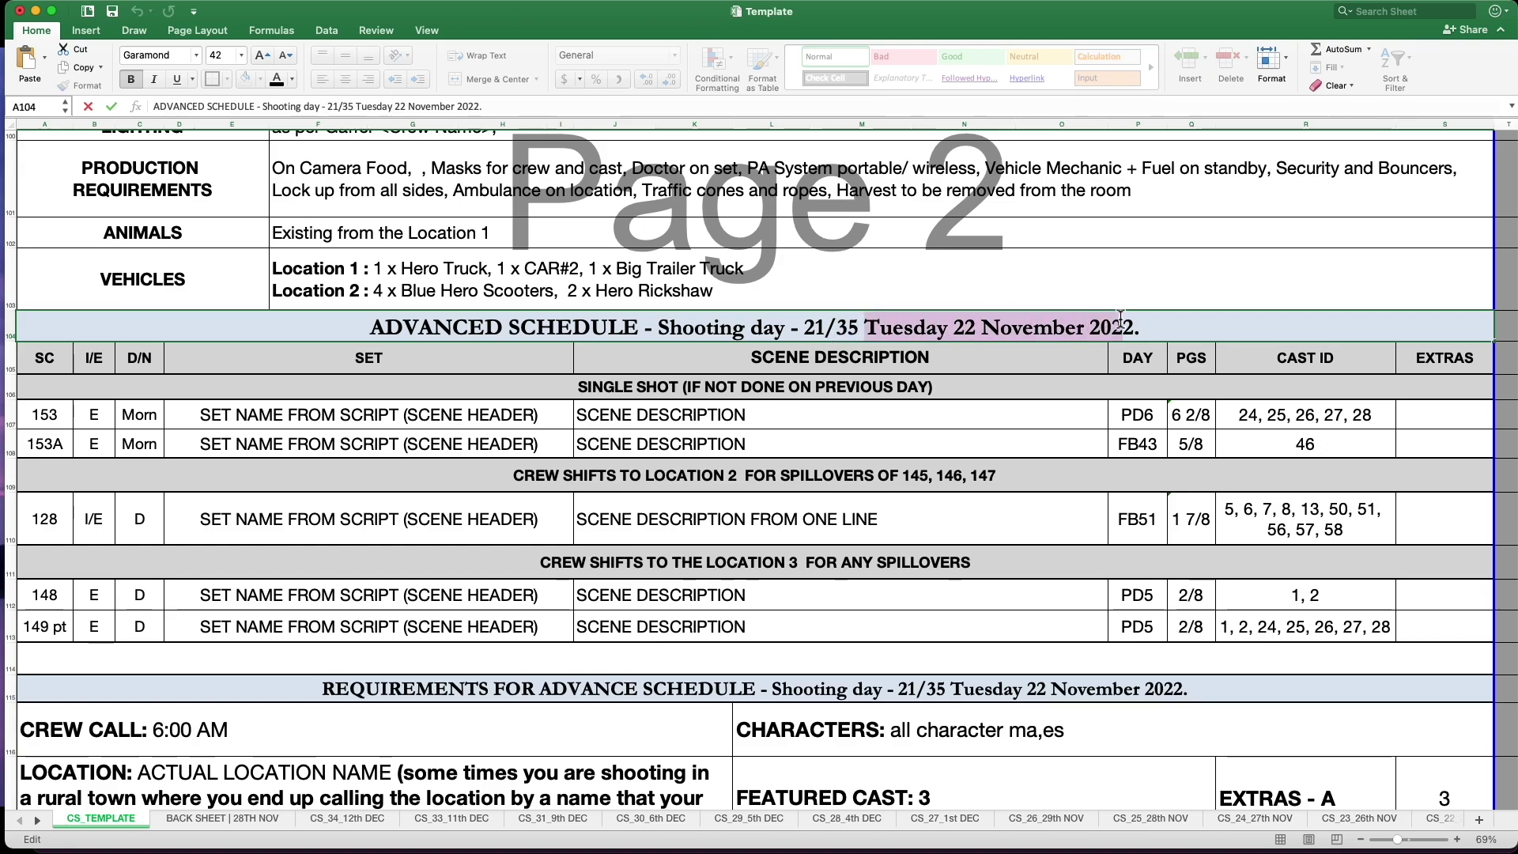
pyautogui.scroll(-1, 498, 394)
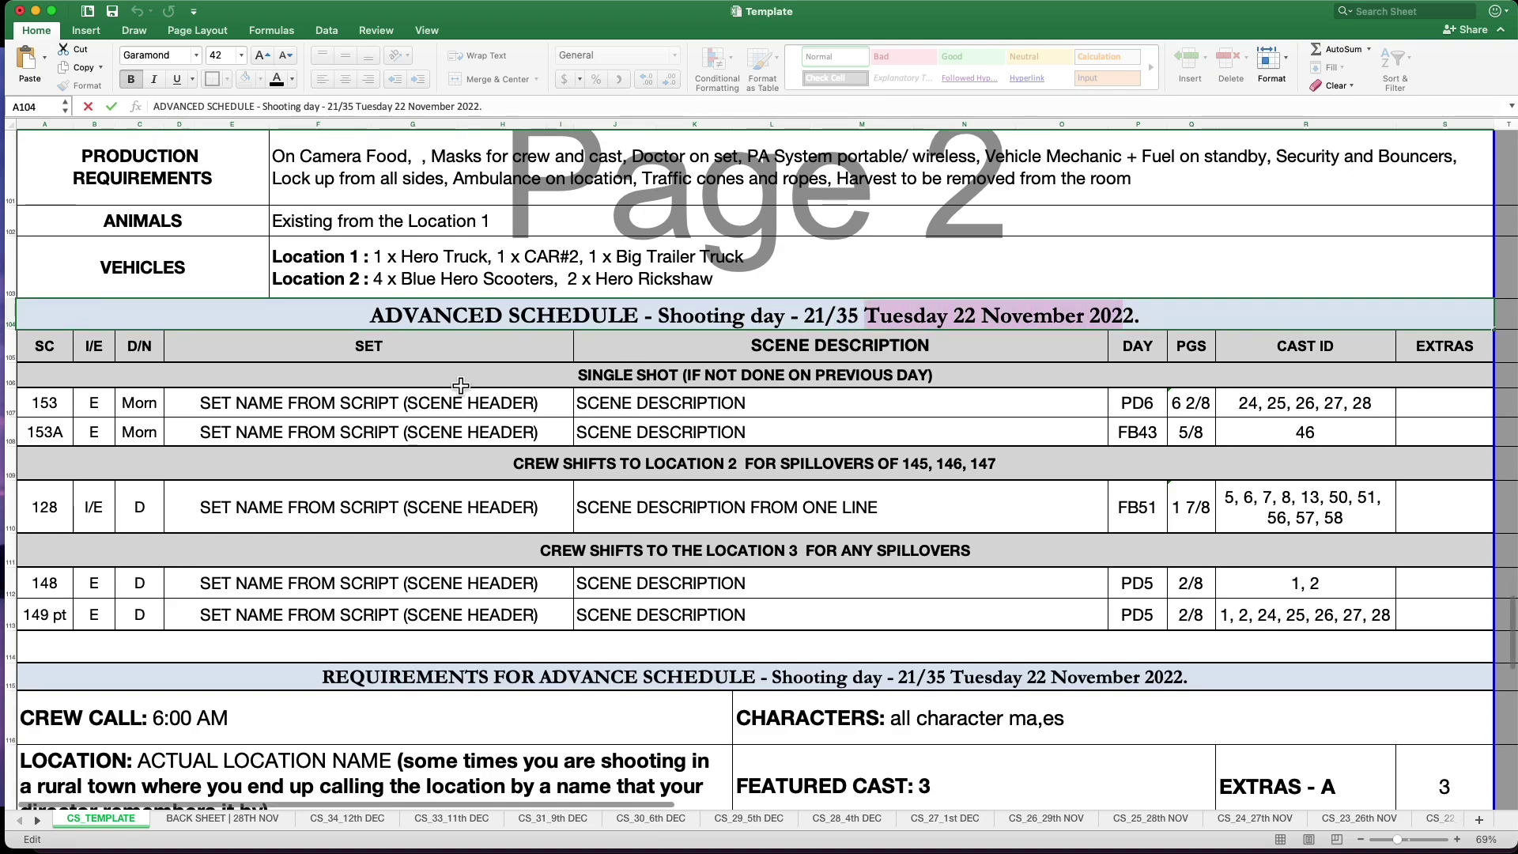
pyautogui.moveTo(74, 348); pyautogui.dragTo(1028, 617)
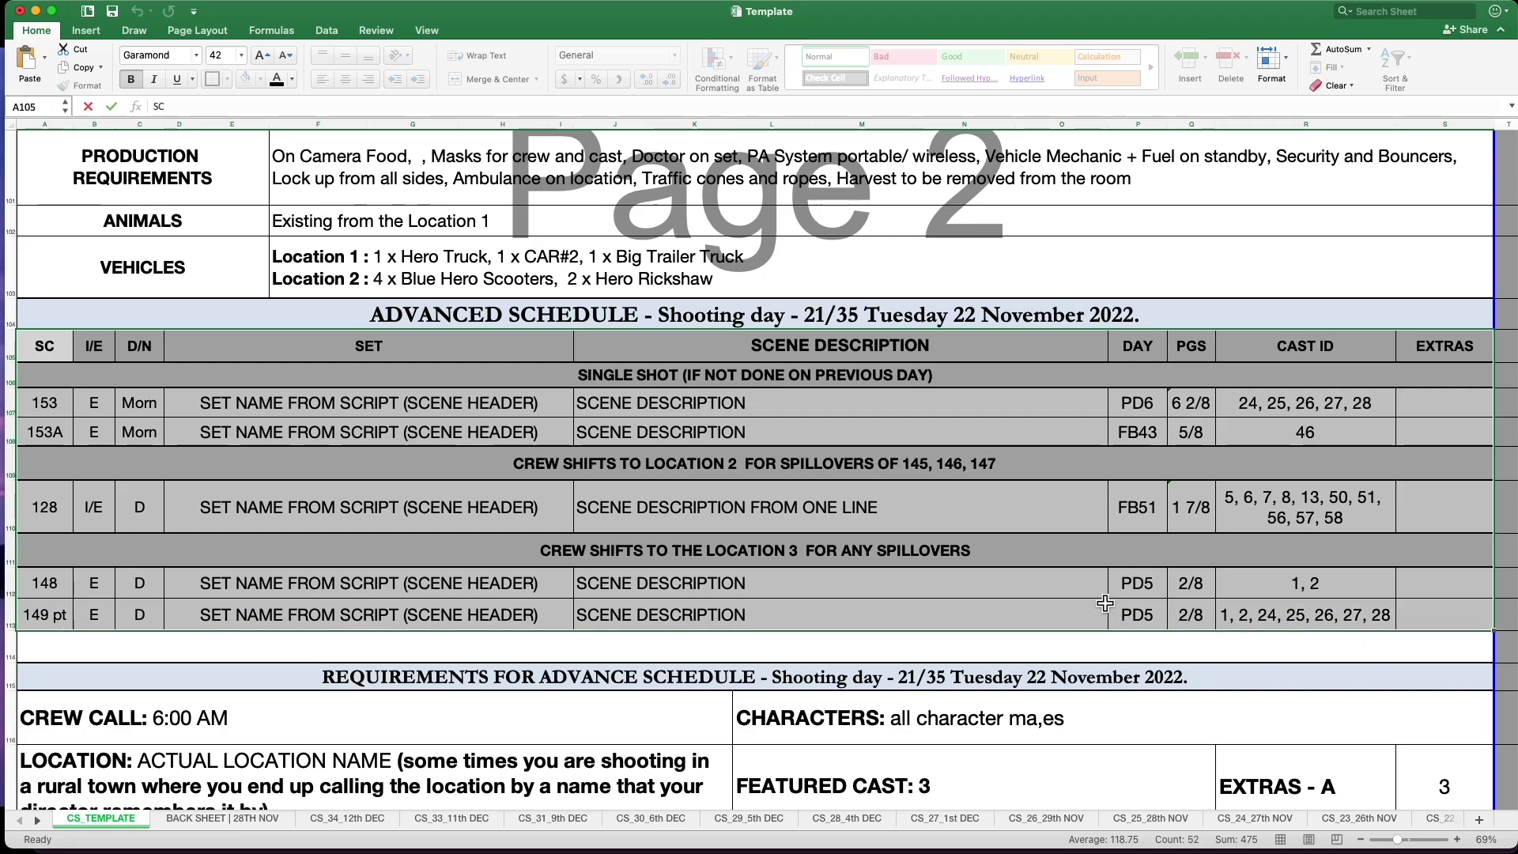
# Examine the REQUIREMENTS FOR ADVANCE SCHEDULE section, covering location, featured cast, vehicles and the extras and actuals counts.
pyautogui.scroll(-5, 1083, 596)
pyautogui.scroll(-8, 1083, 596)
pyautogui.scroll(4, 815, 479)
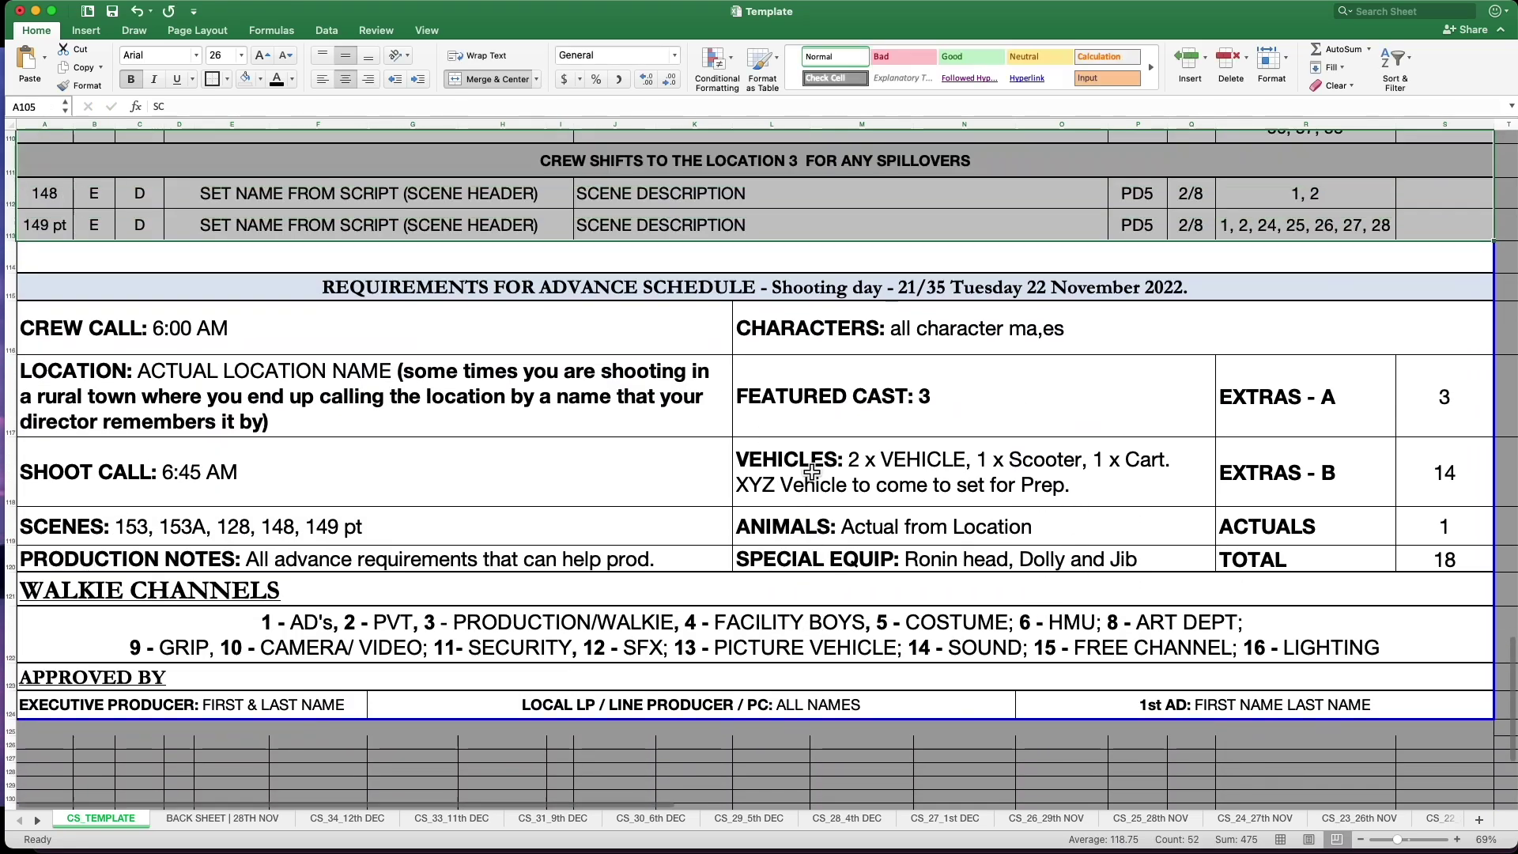
pyautogui.click(203, 289)
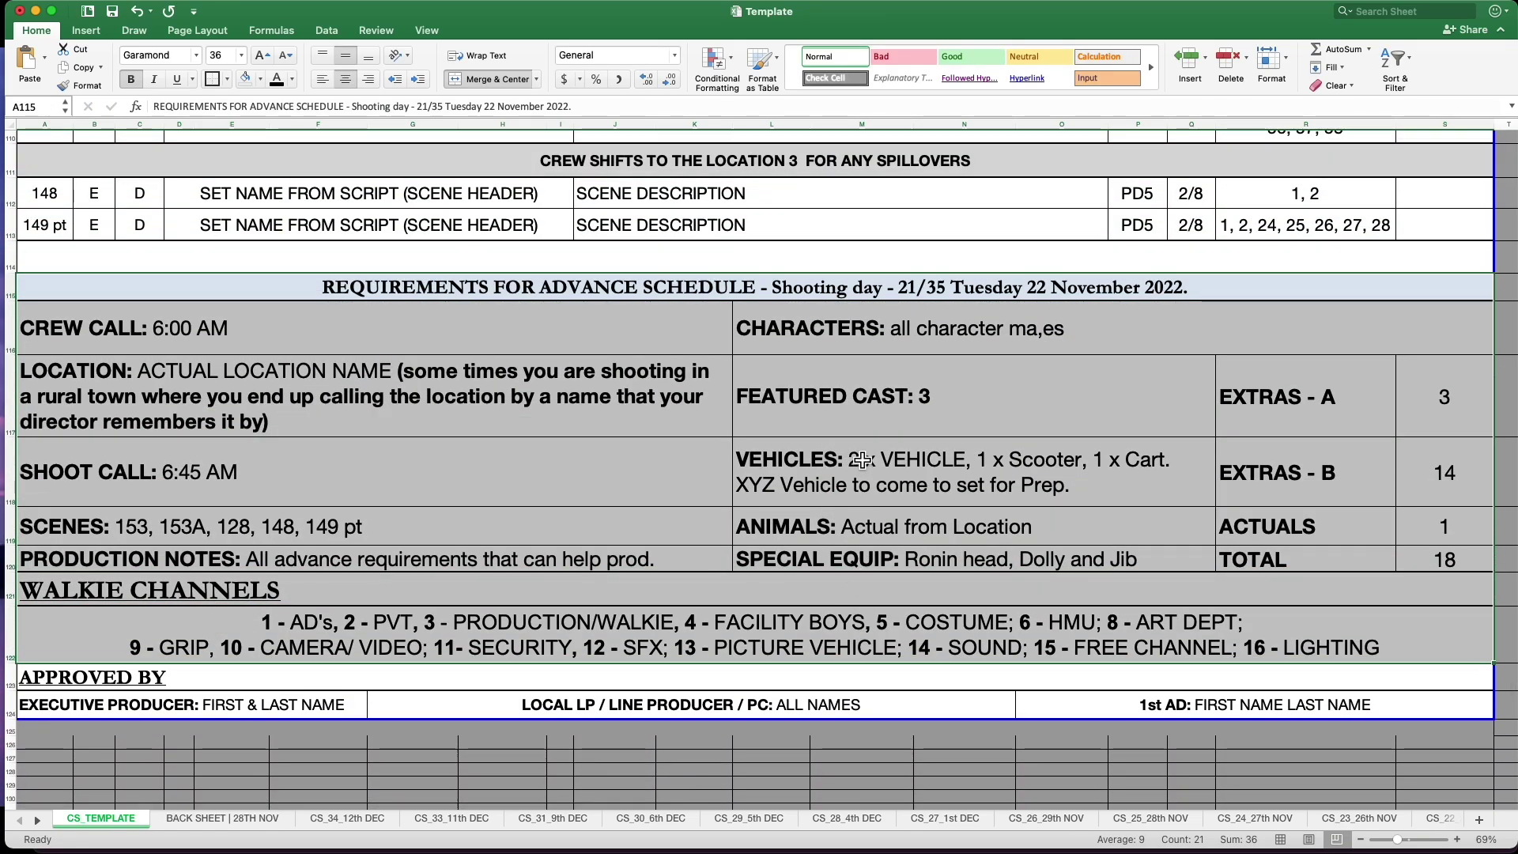
pyautogui.click(862, 465)
pyautogui.click(855, 386)
pyautogui.click(727, 289)
pyautogui.click(496, 369)
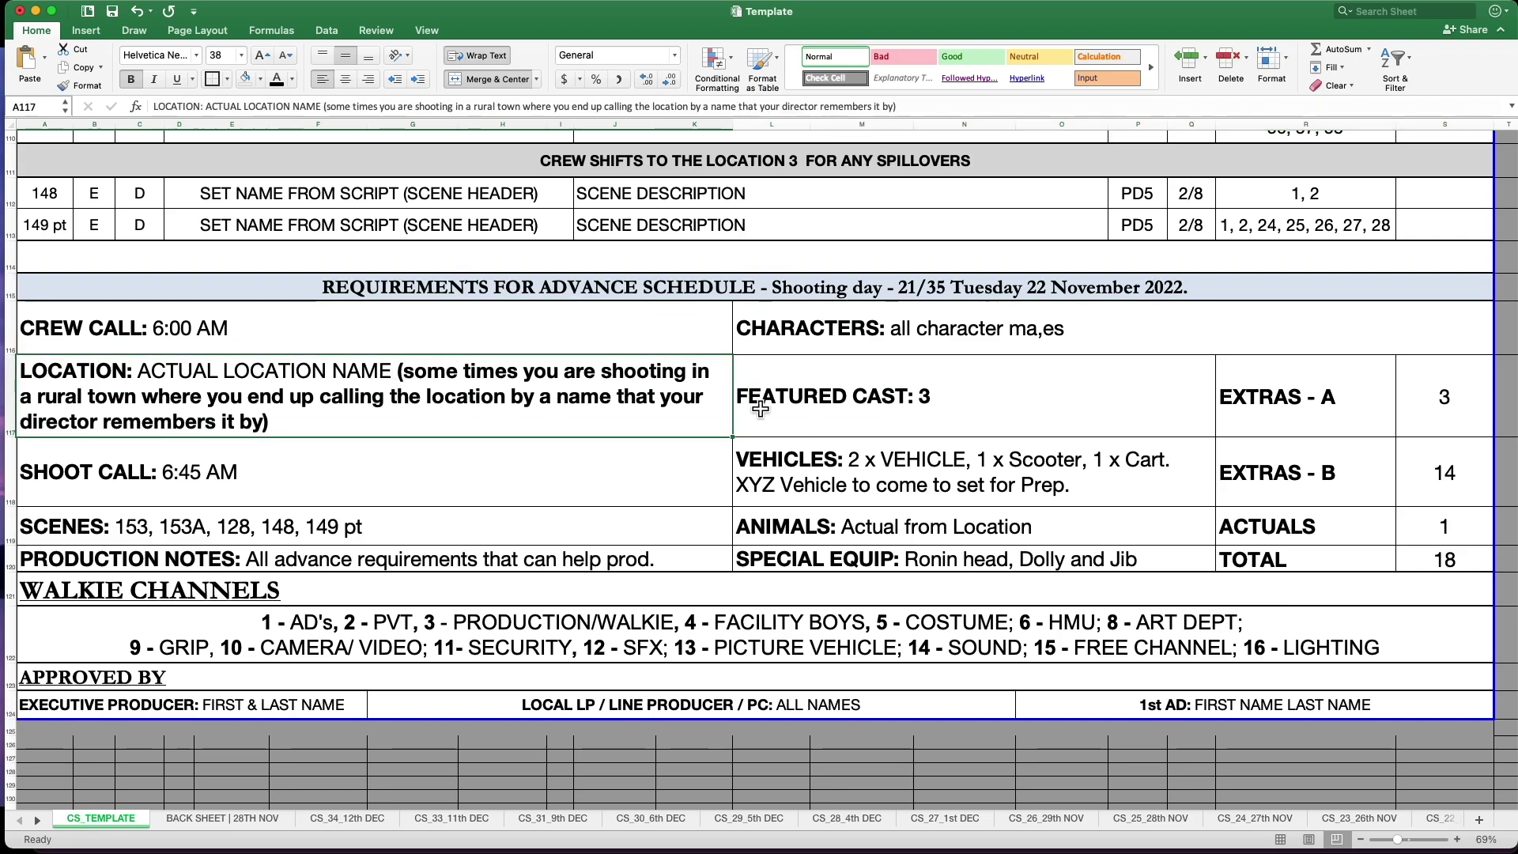
pyautogui.click(1371, 420)
pyautogui.click(1449, 540)
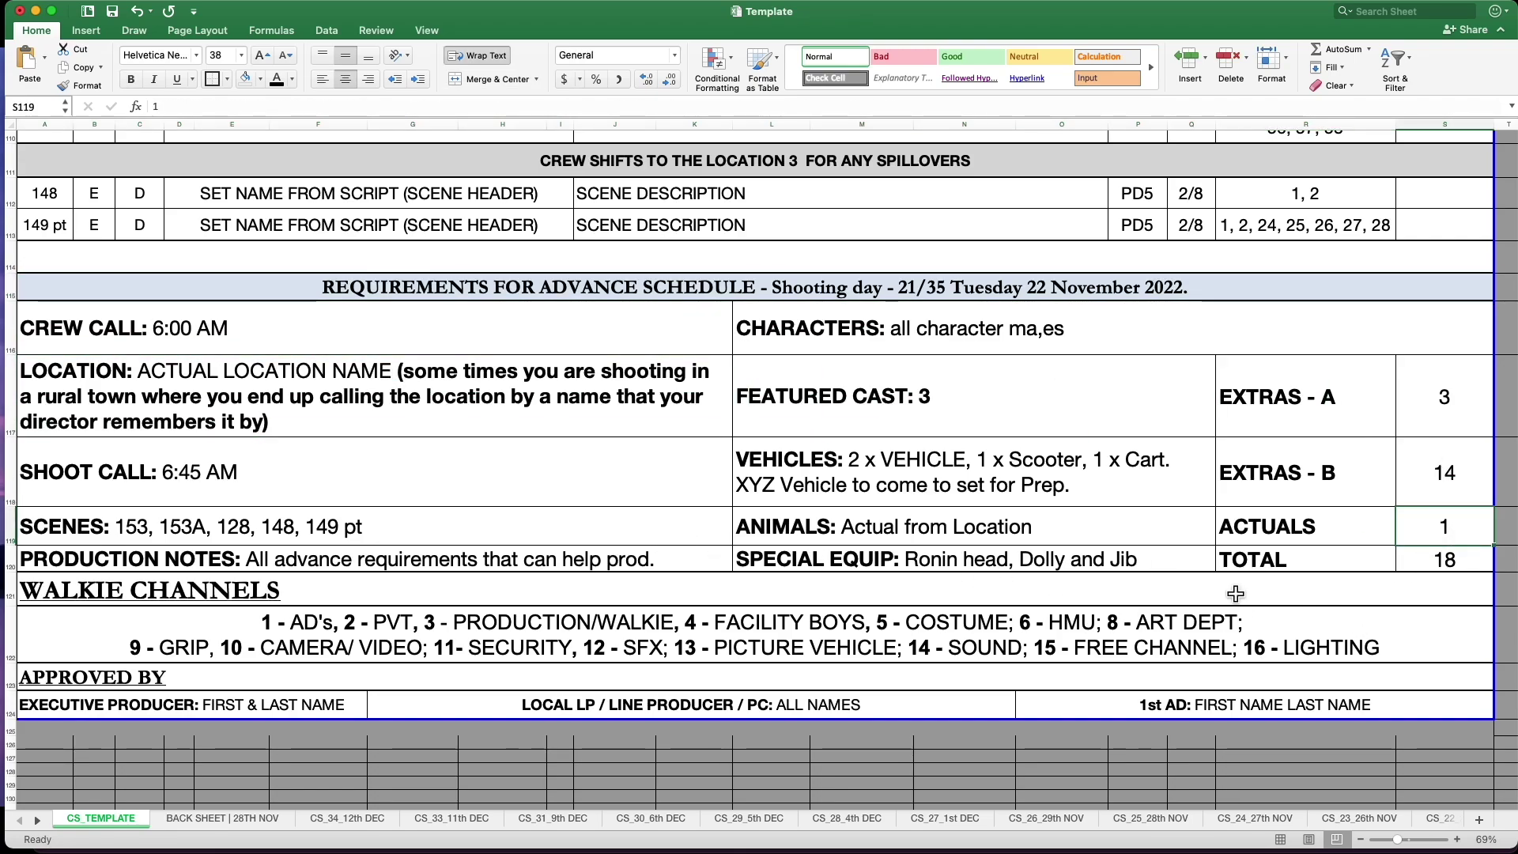
# Examine the WALKIE CHANNELS heading and the full list of channel assignments from 1 to 16.
pyautogui.moveTo(345, 424); pyautogui.dragTo(1334, 527)
pyautogui.click(371, 603)
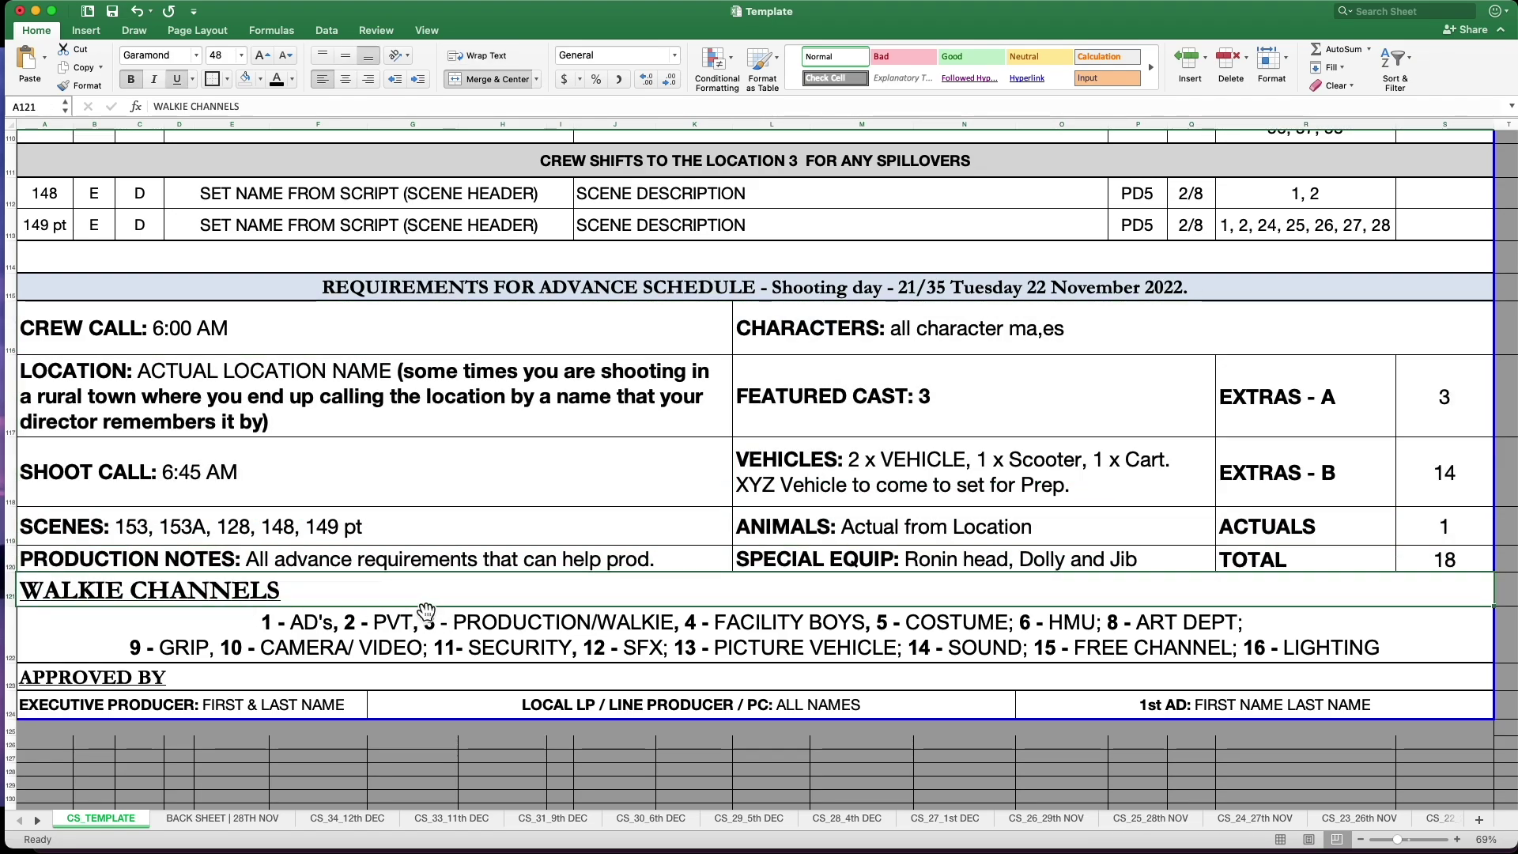
pyautogui.click(304, 673)
pyautogui.doubleClick(254, 642)
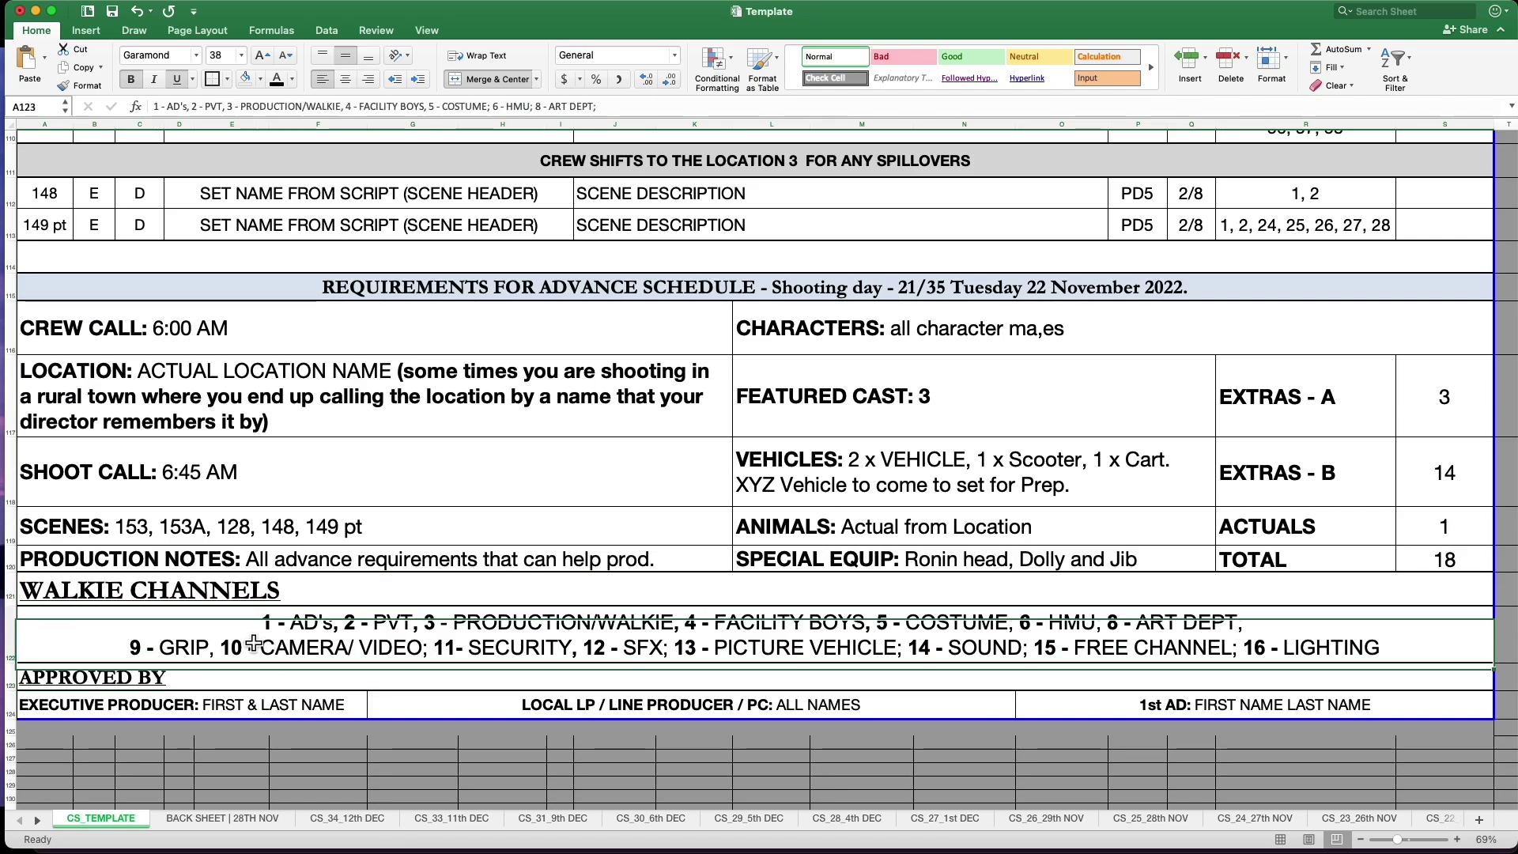
pyautogui.moveTo(250, 631); pyautogui.dragTo(1448, 668)
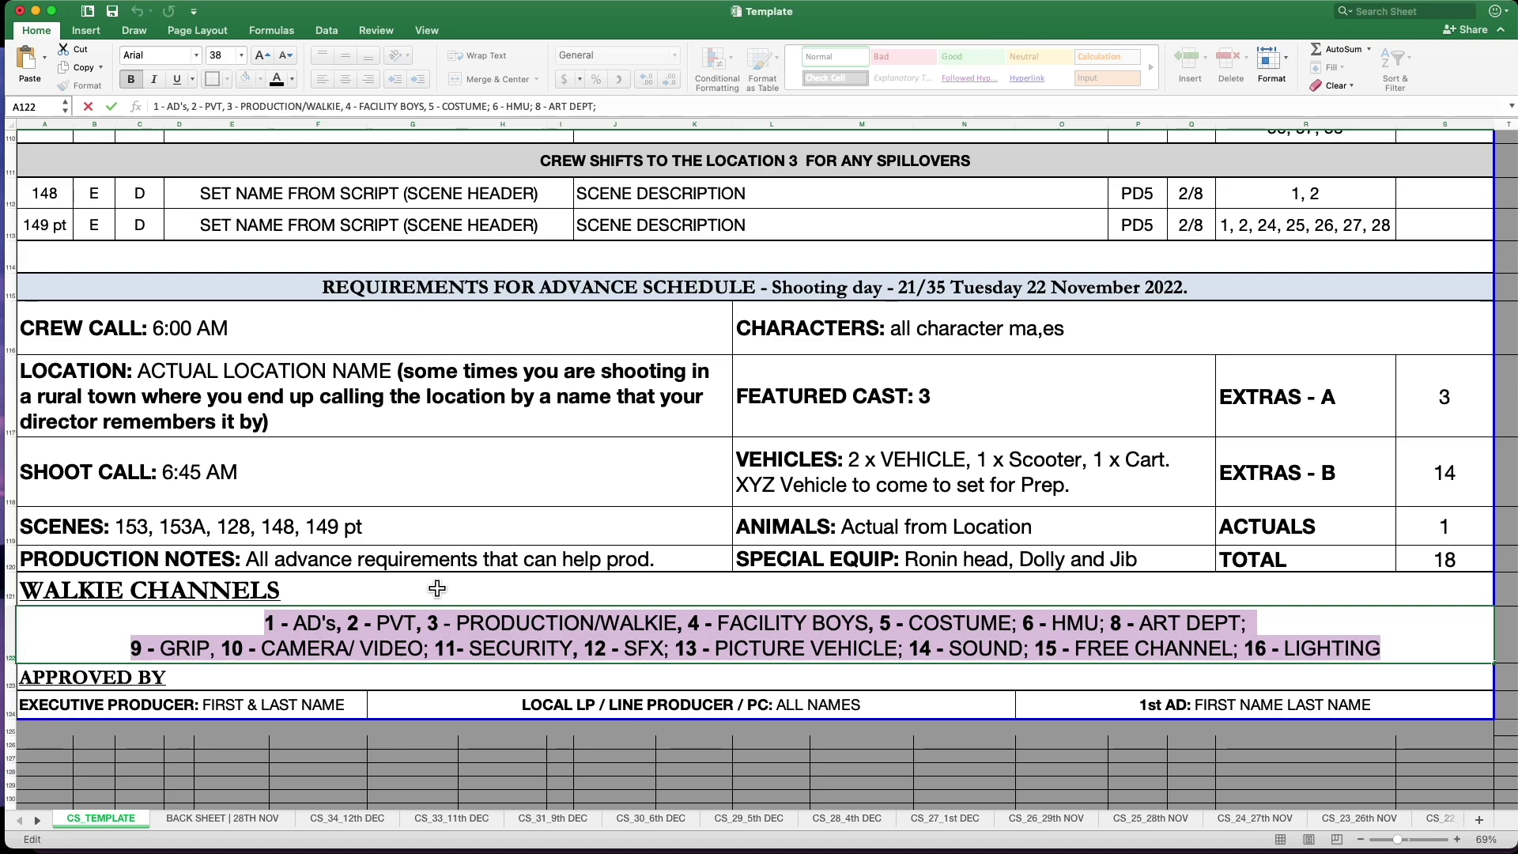
pyautogui.click(506, 593)
pyautogui.click(331, 633)
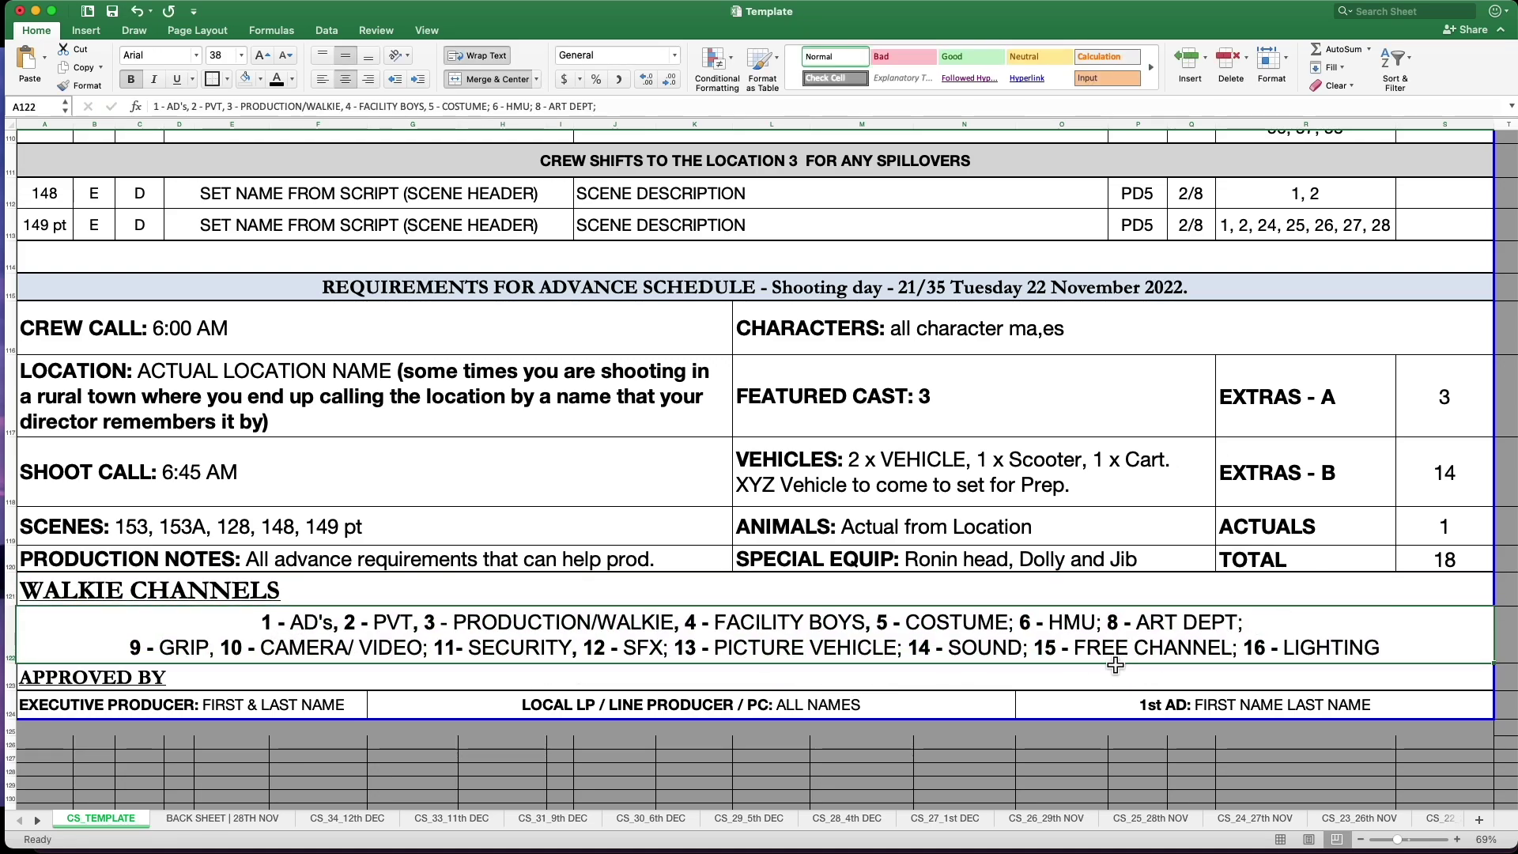
# Examine individual walkie assignments, including 15 - FREE CHANNEL, 10 - CAMERA/ VIDEO, 1 - AD's, 12 - SFX and 14 - SOUND.
pyautogui.doubleClick(659, 644)
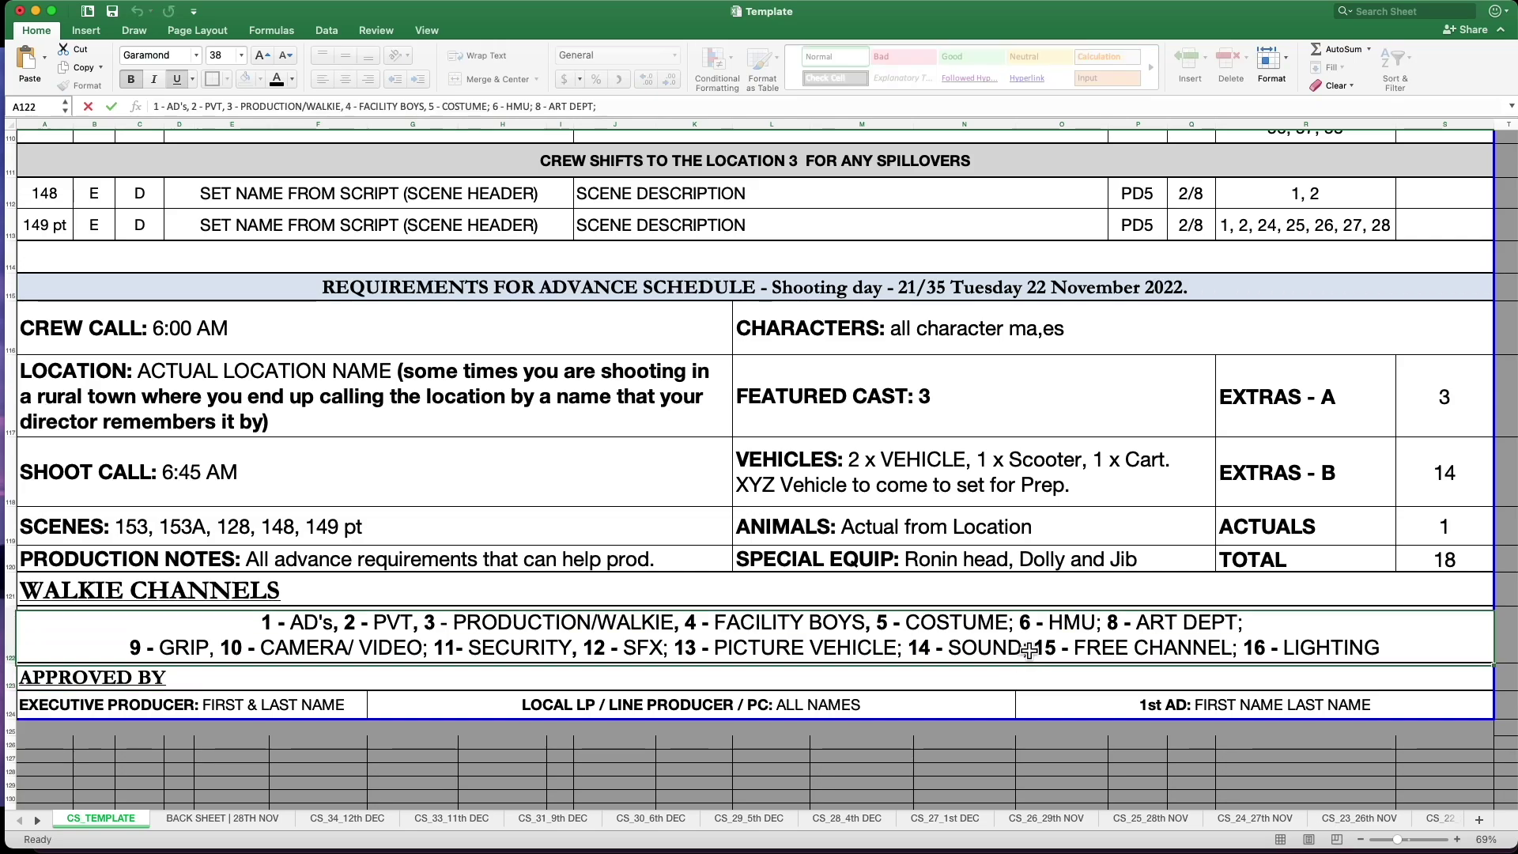
pyautogui.moveTo(1041, 648); pyautogui.dragTo(1232, 648)
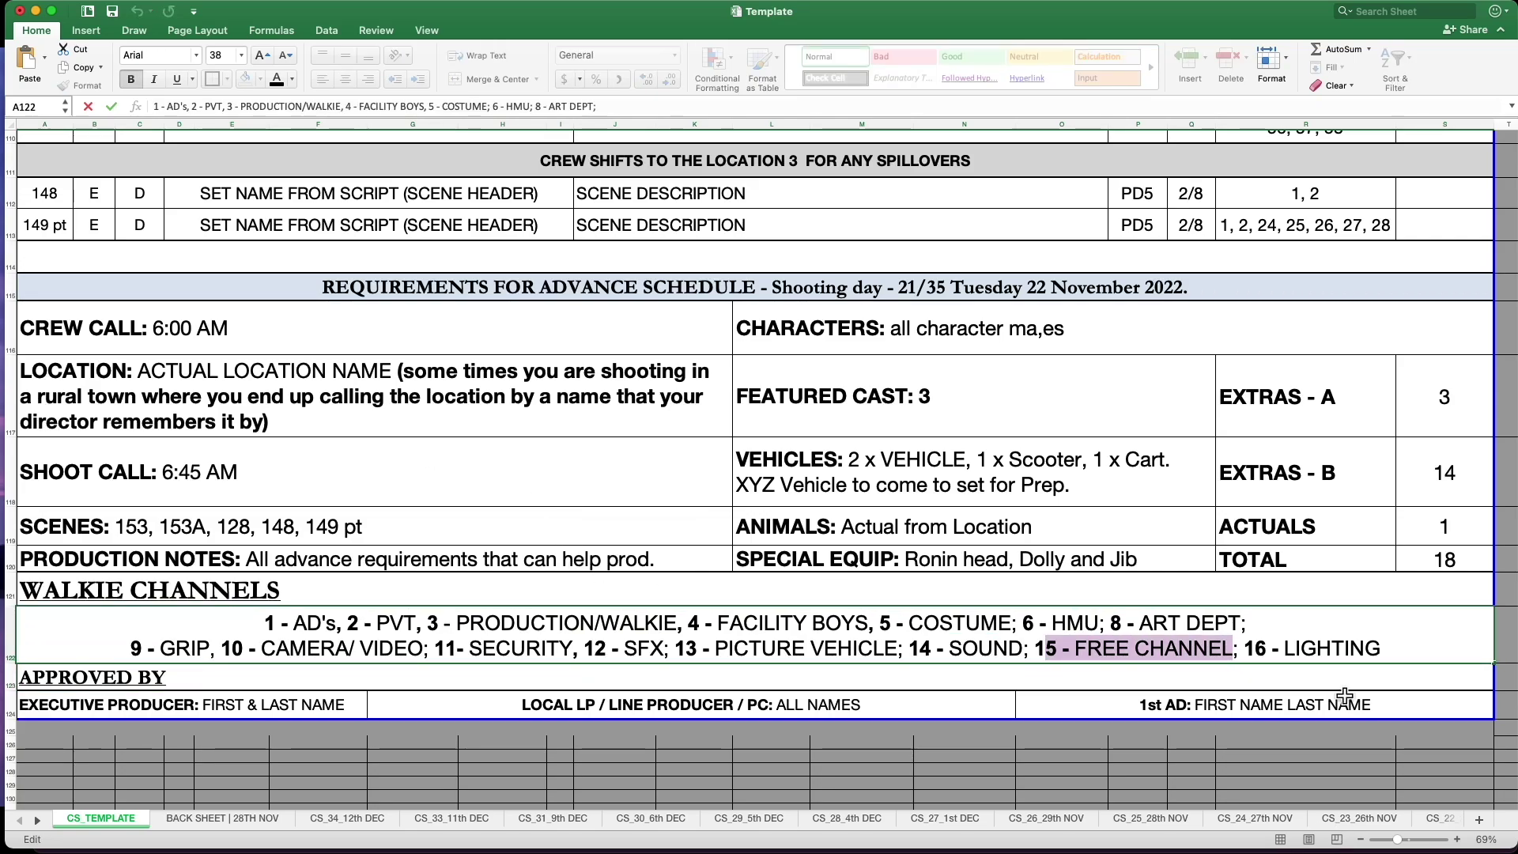
pyautogui.doubleClick(340, 649)
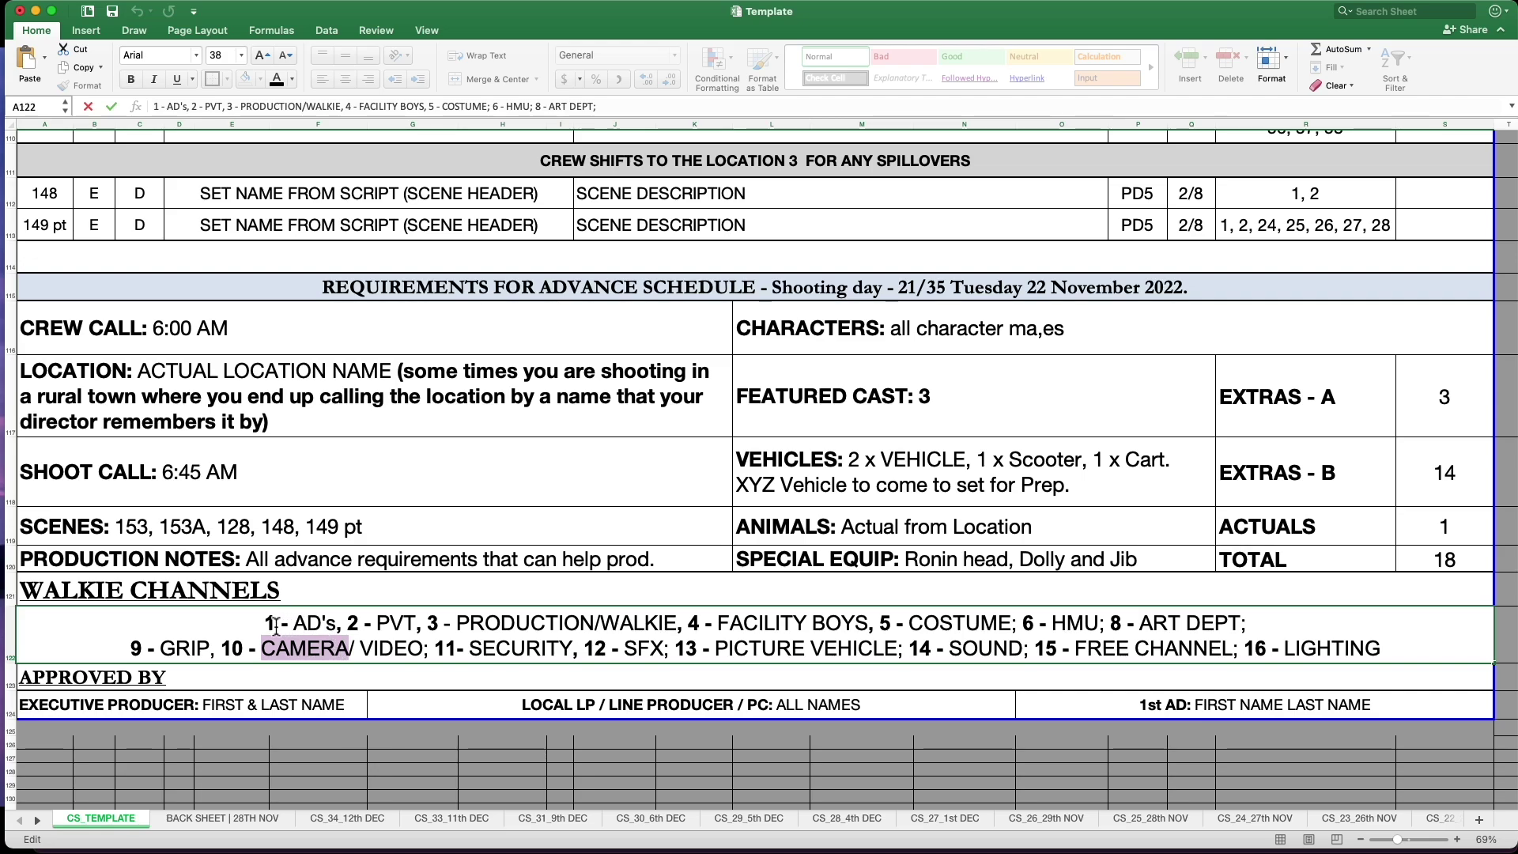
pyautogui.moveTo(265, 623); pyautogui.dragTo(308, 623)
pyautogui.moveTo(584, 648); pyautogui.dragTo(661, 650)
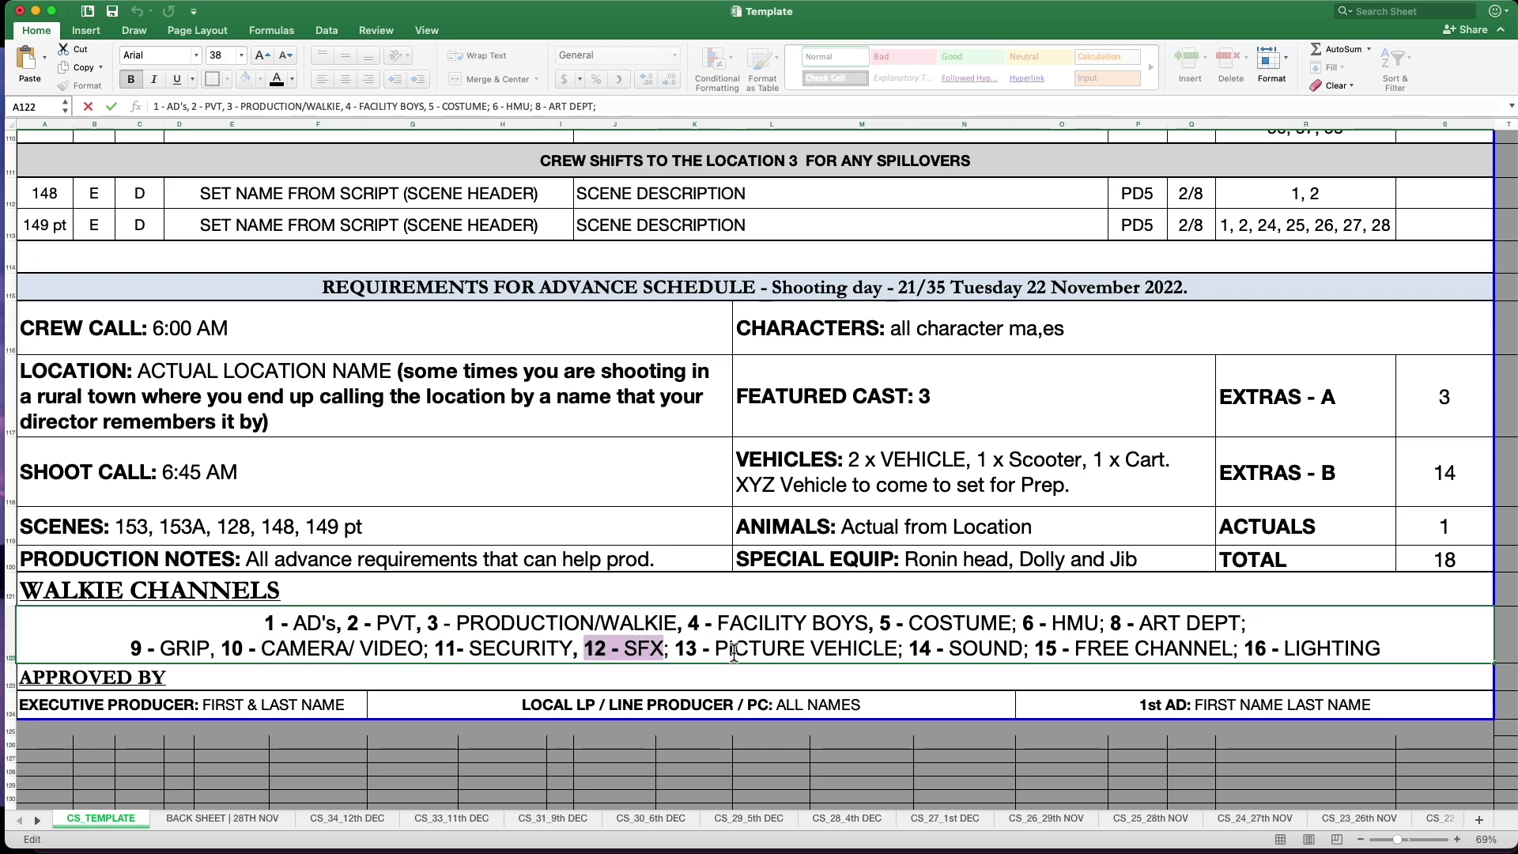
pyautogui.click(1009, 648)
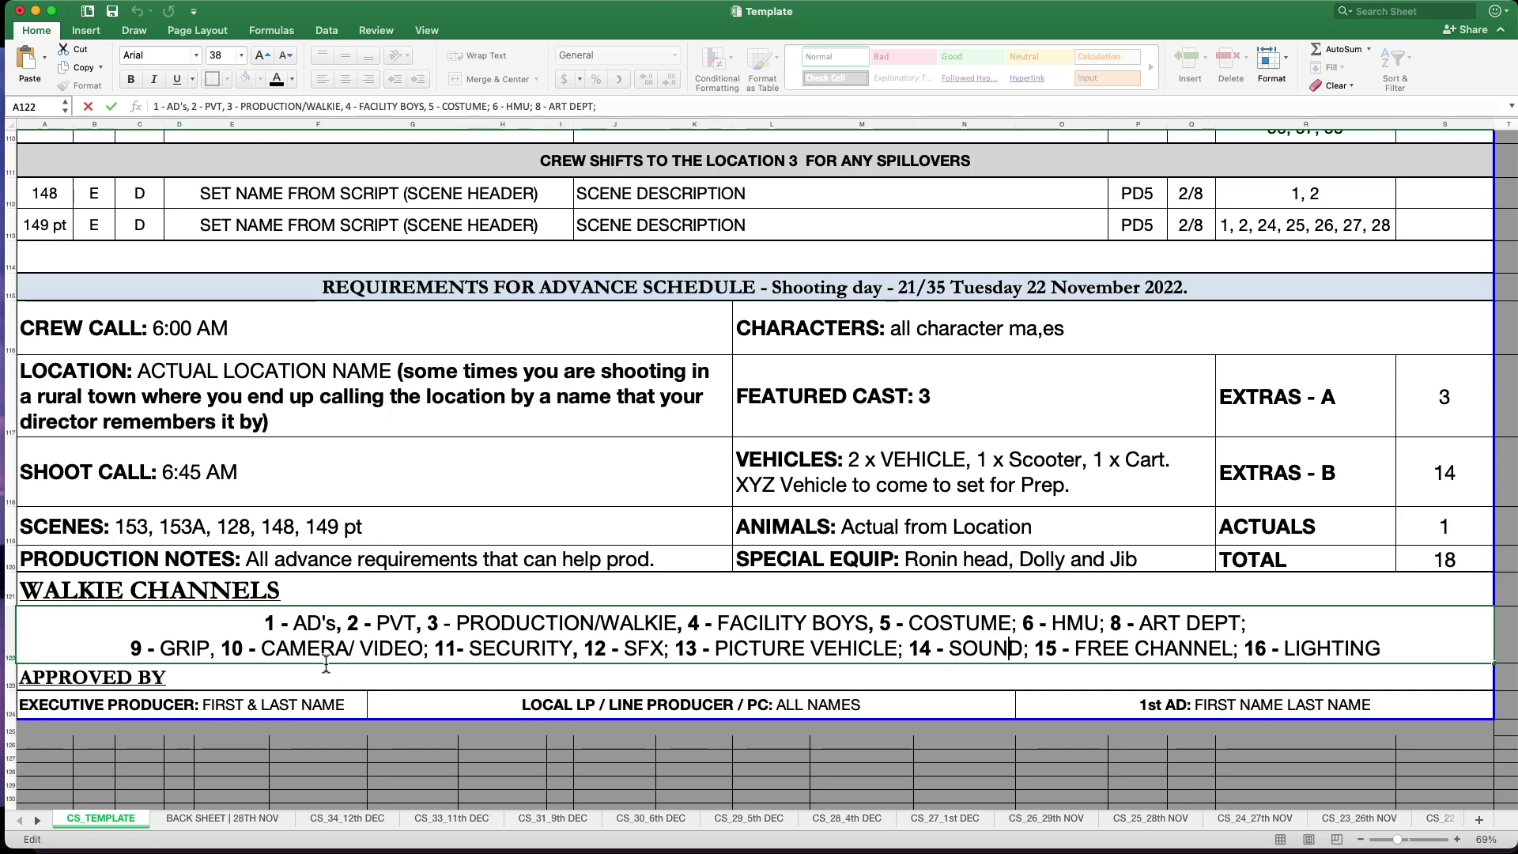
pyautogui.moveTo(1394, 650); pyautogui.dragTo(111, 613)
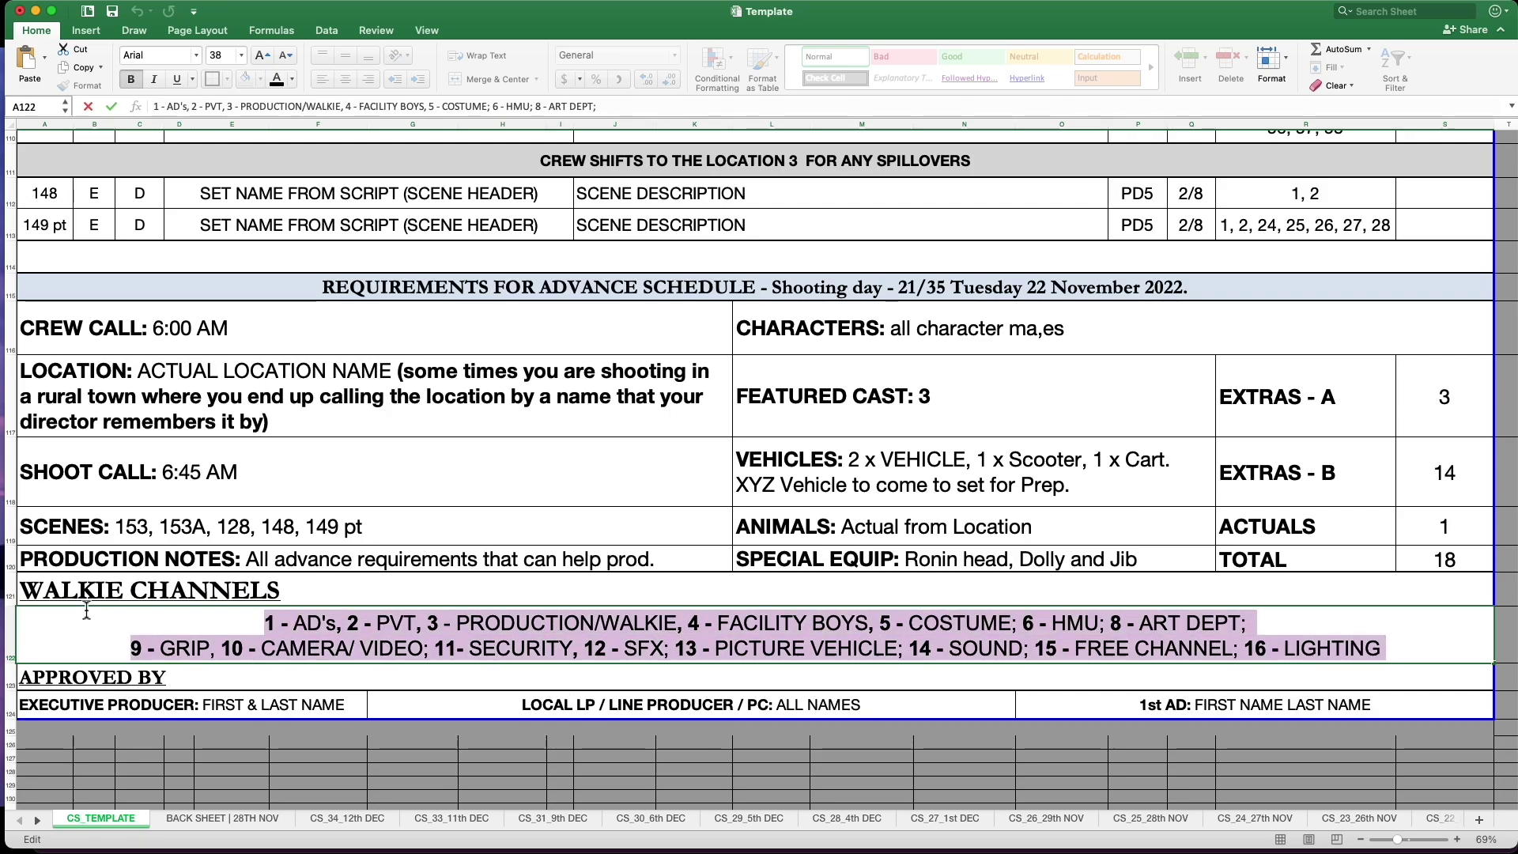
pyautogui.click(377, 578)
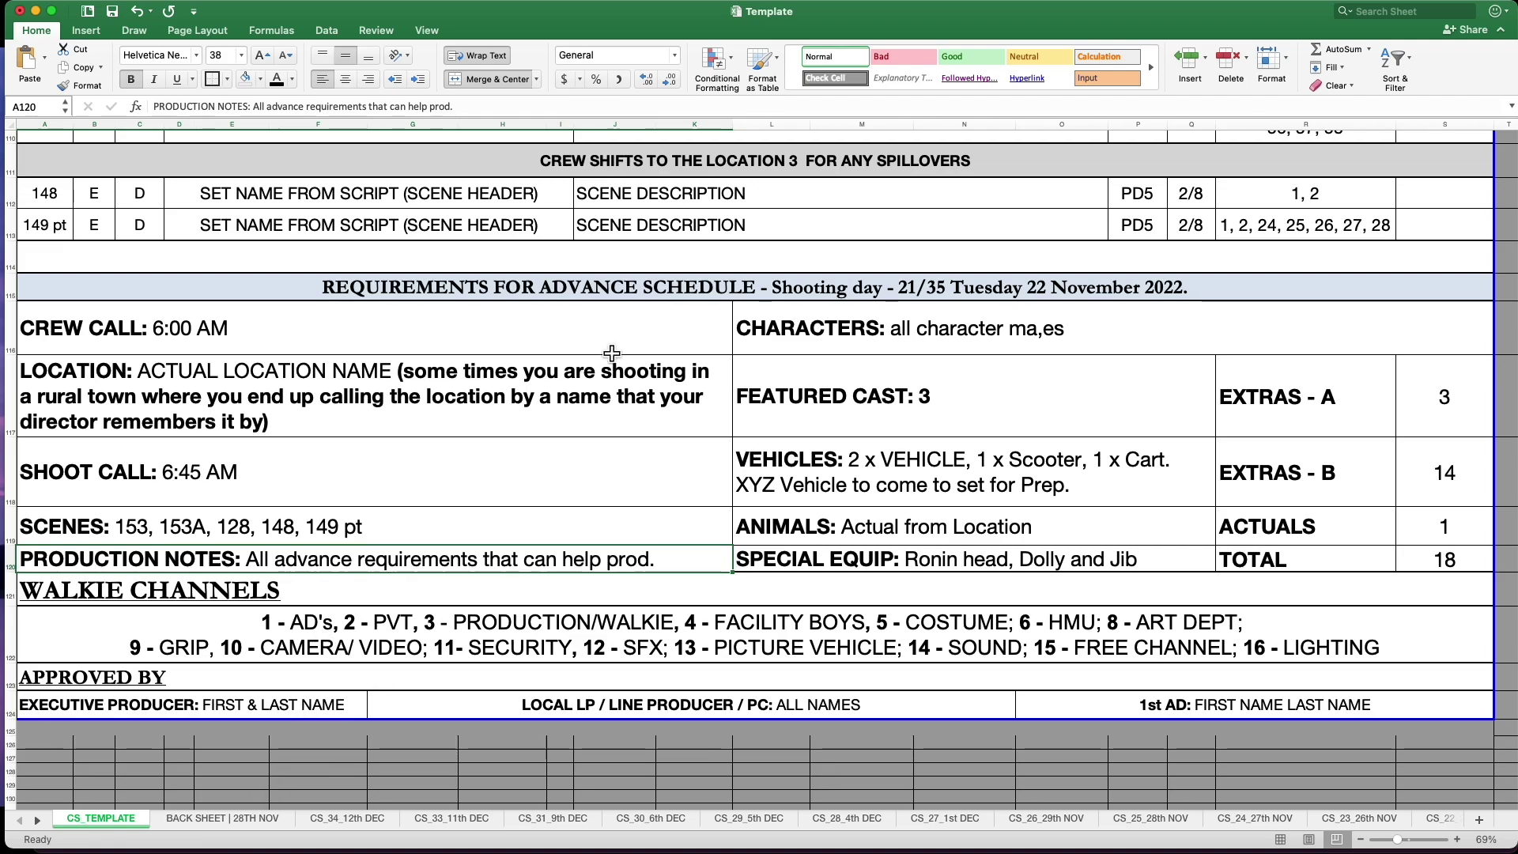
pyautogui.press('Right')
pyautogui.click(647, 490)
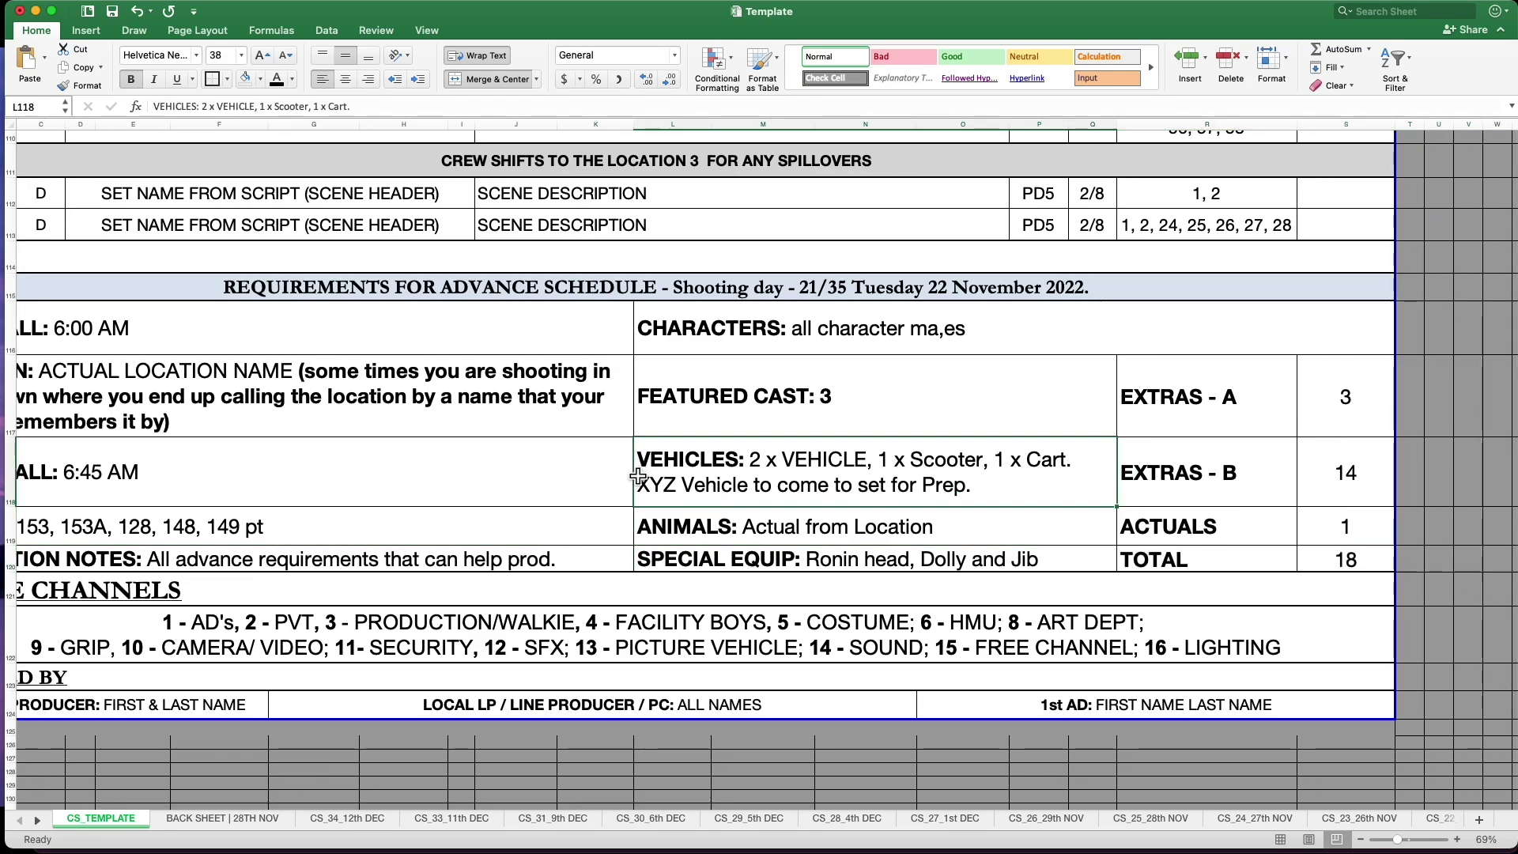
pyautogui.scroll(5, 647, 696)
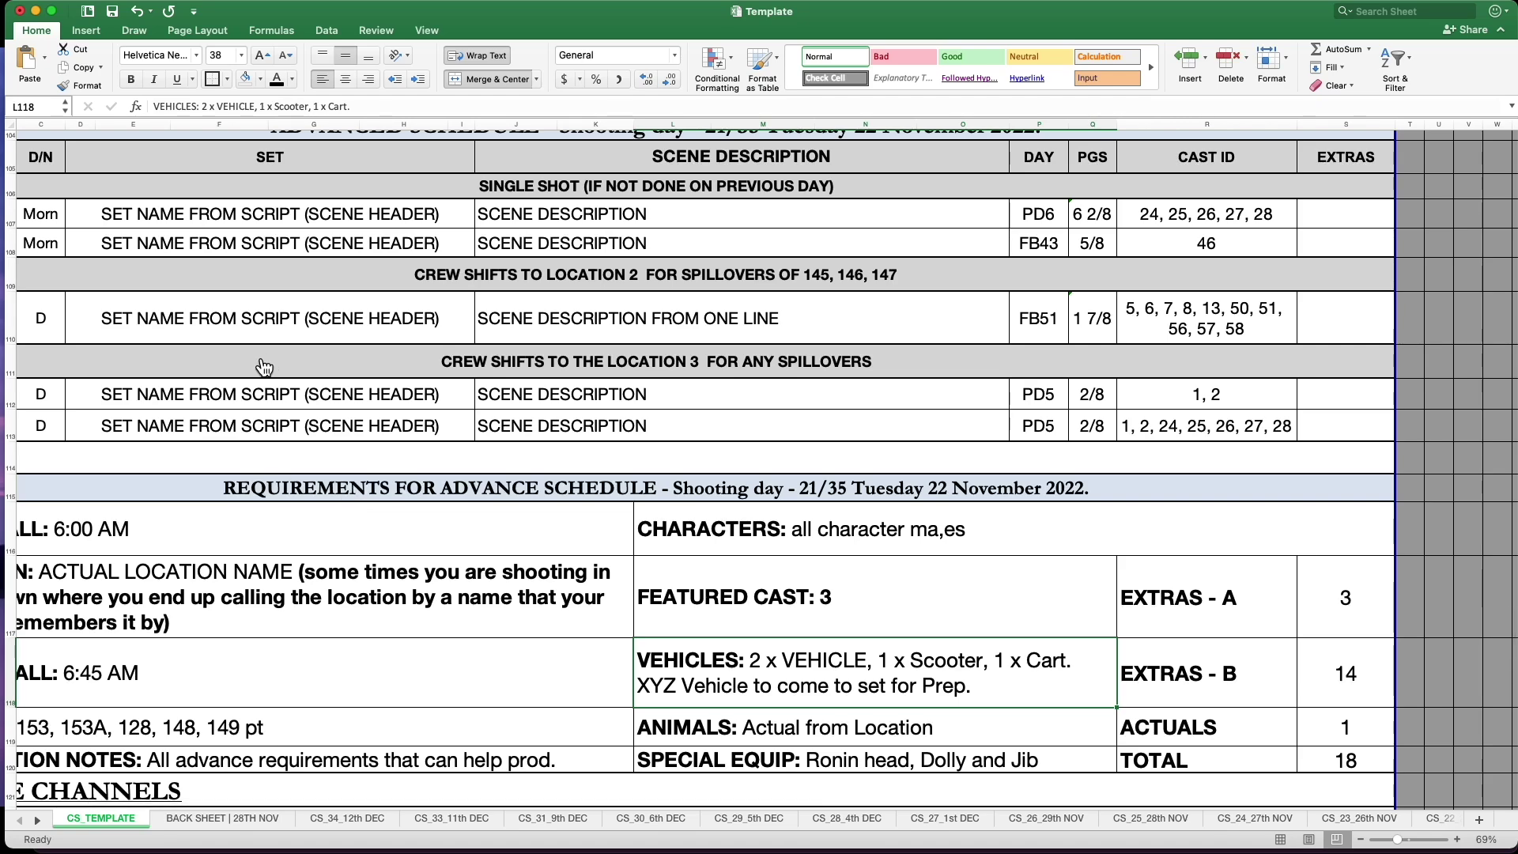
# Switch to the Template.pdf print preview and zoom out to view the call sheet's page layout.
pyautogui.press('super+Tab')
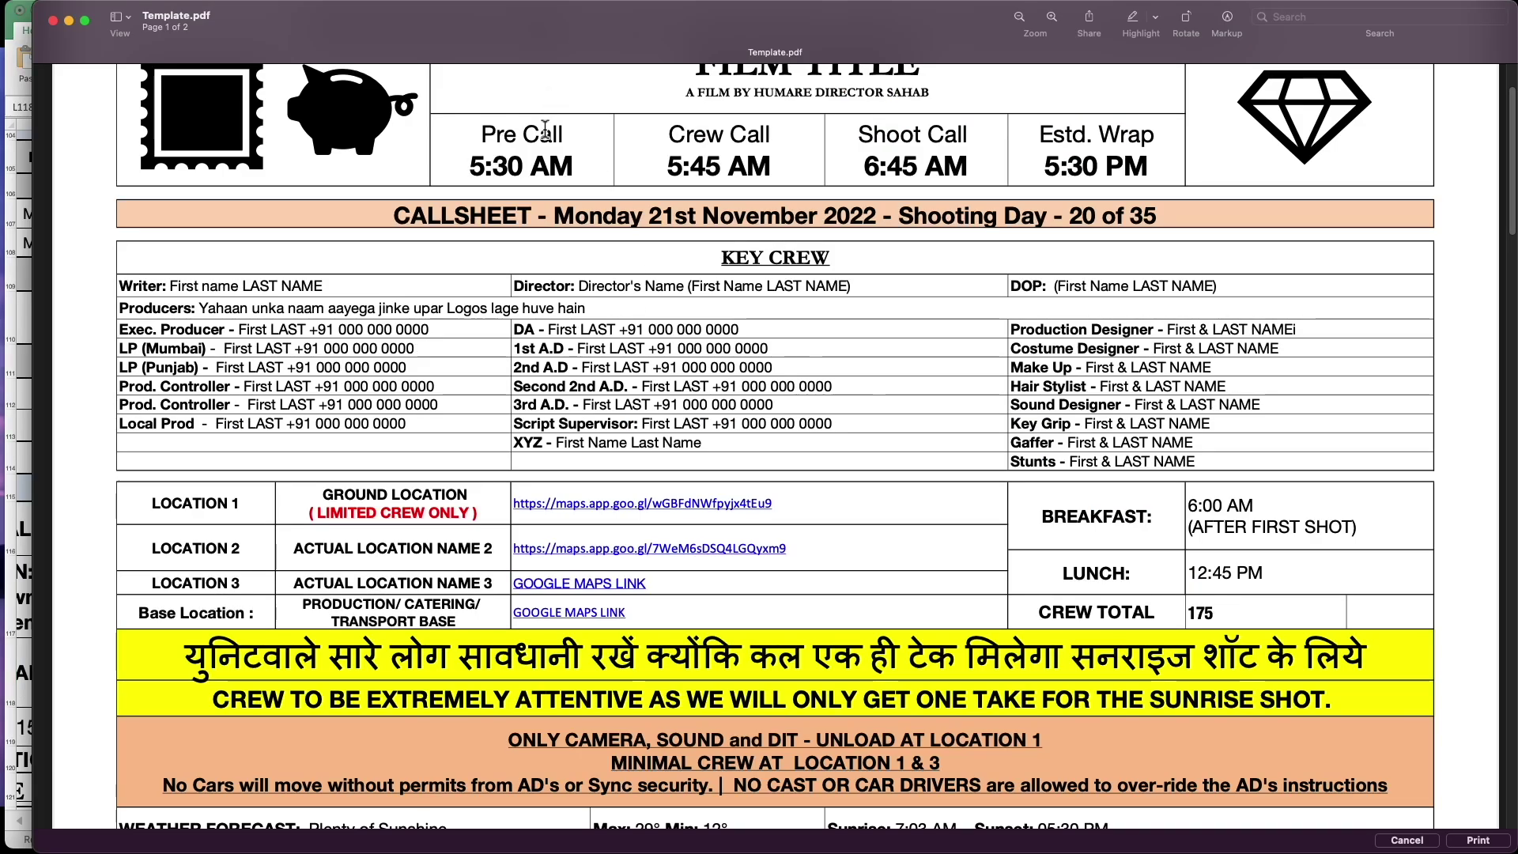
pyautogui.scroll(3, 546, 144)
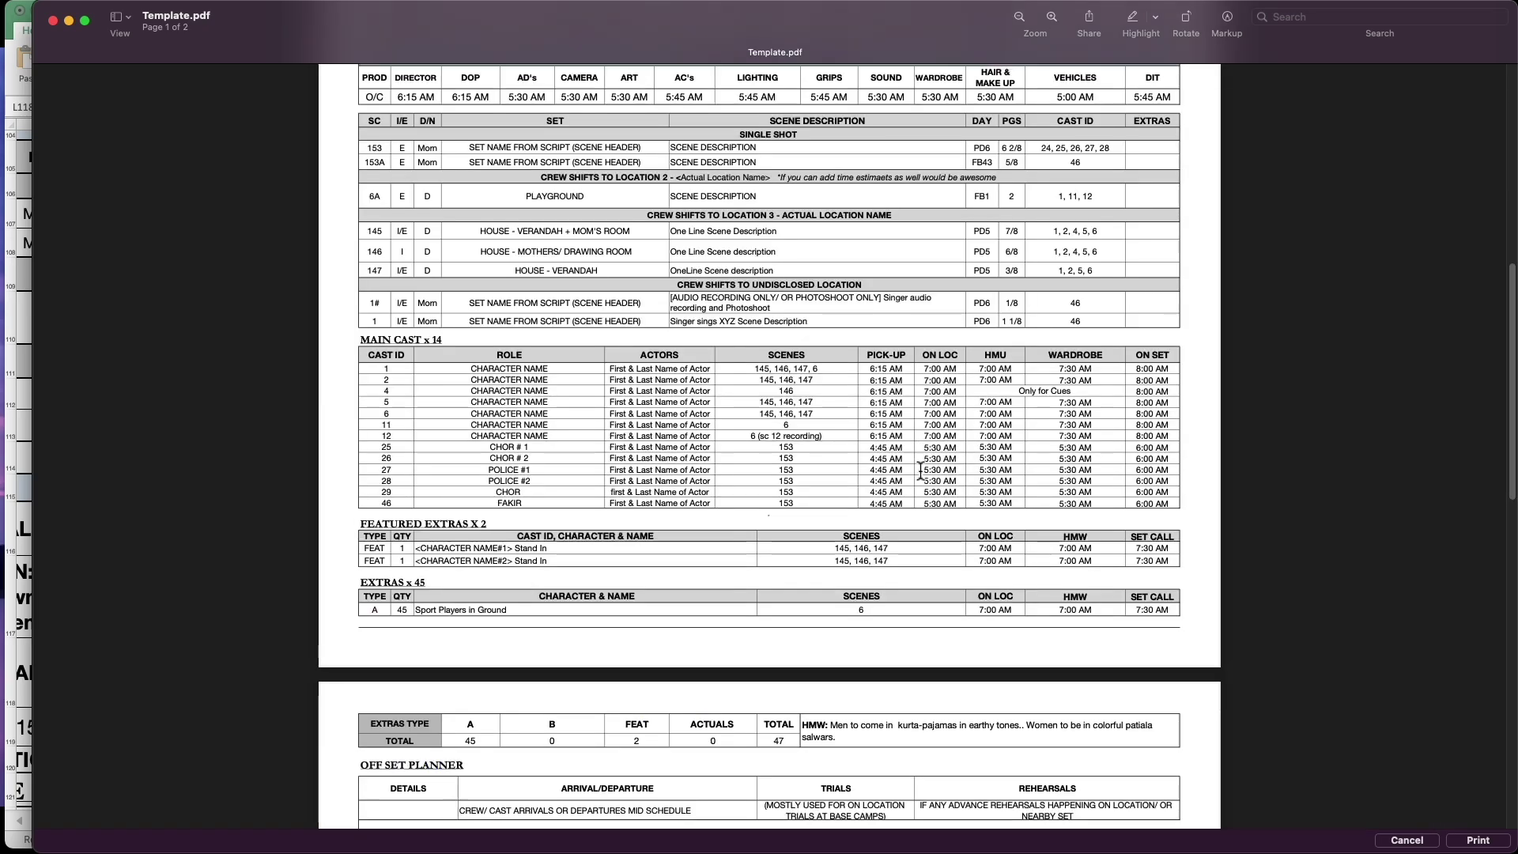
pyautogui.scroll(3, 918, 468)
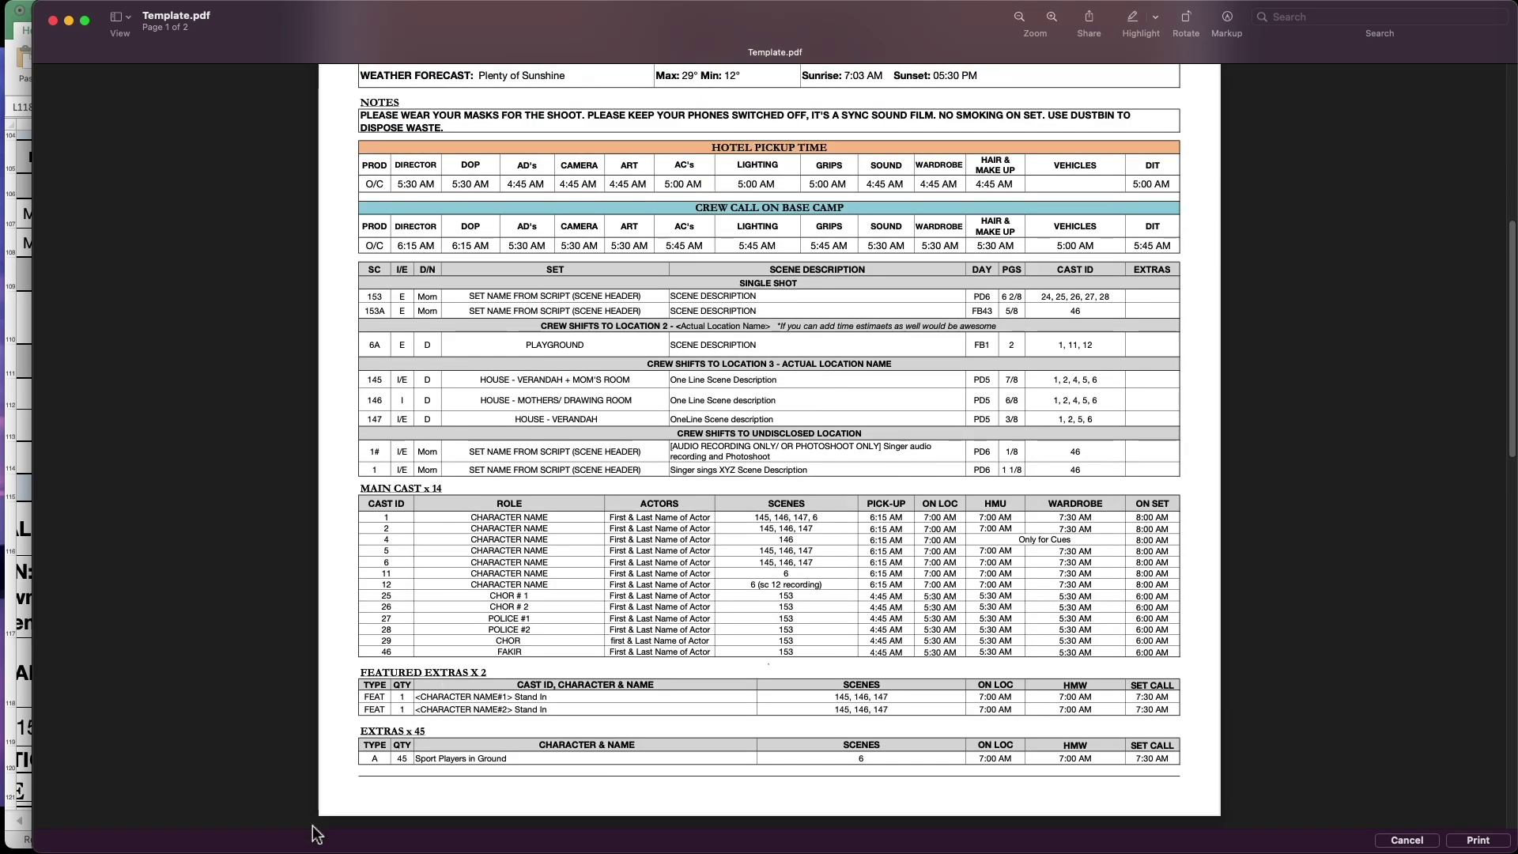
pyautogui.scroll(6, 1035, 525)
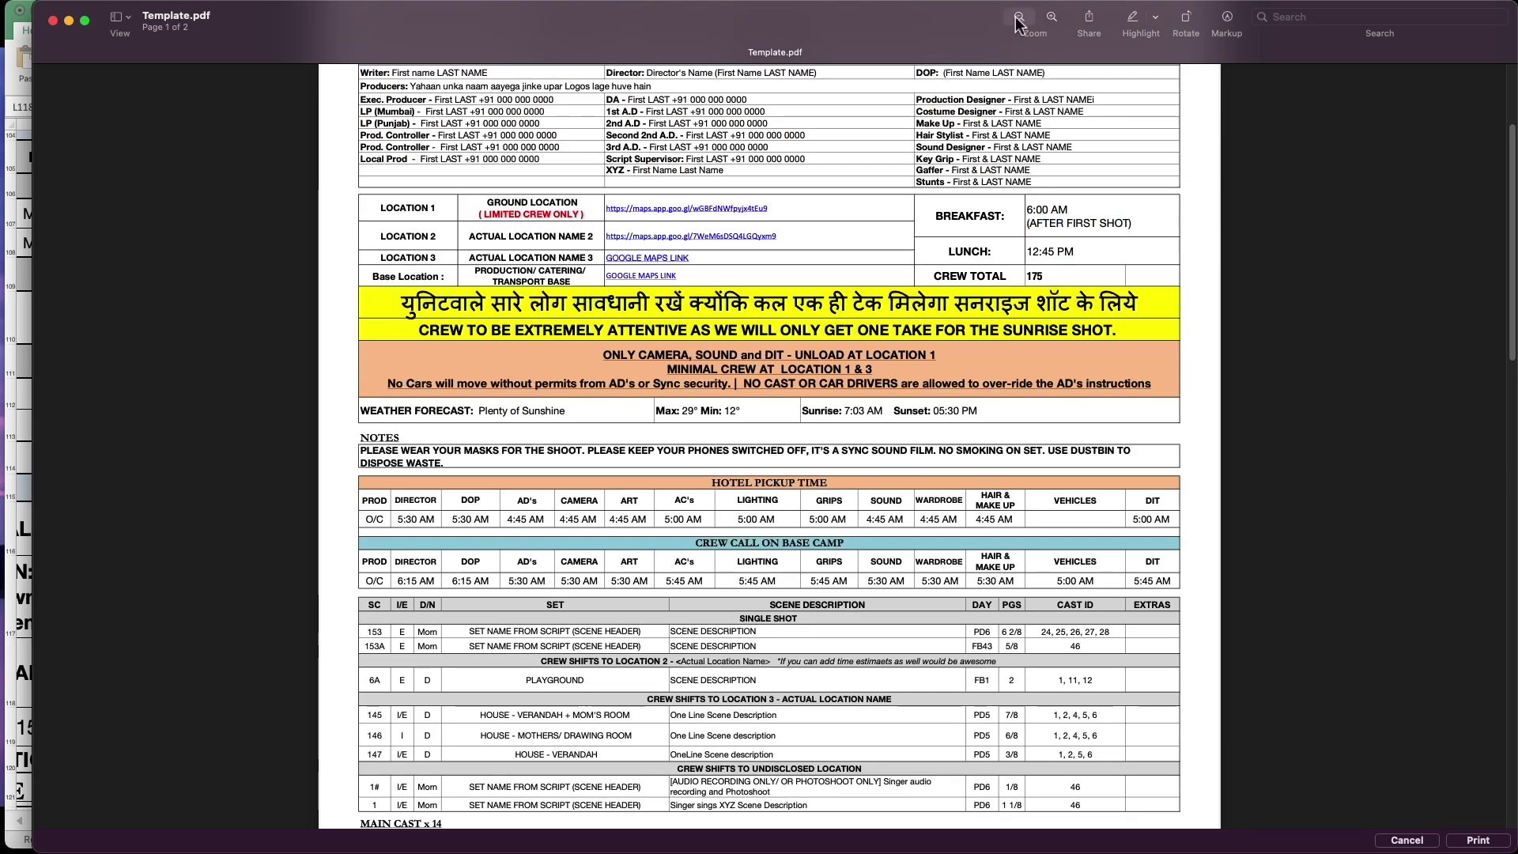
pyautogui.click(1018, 17)
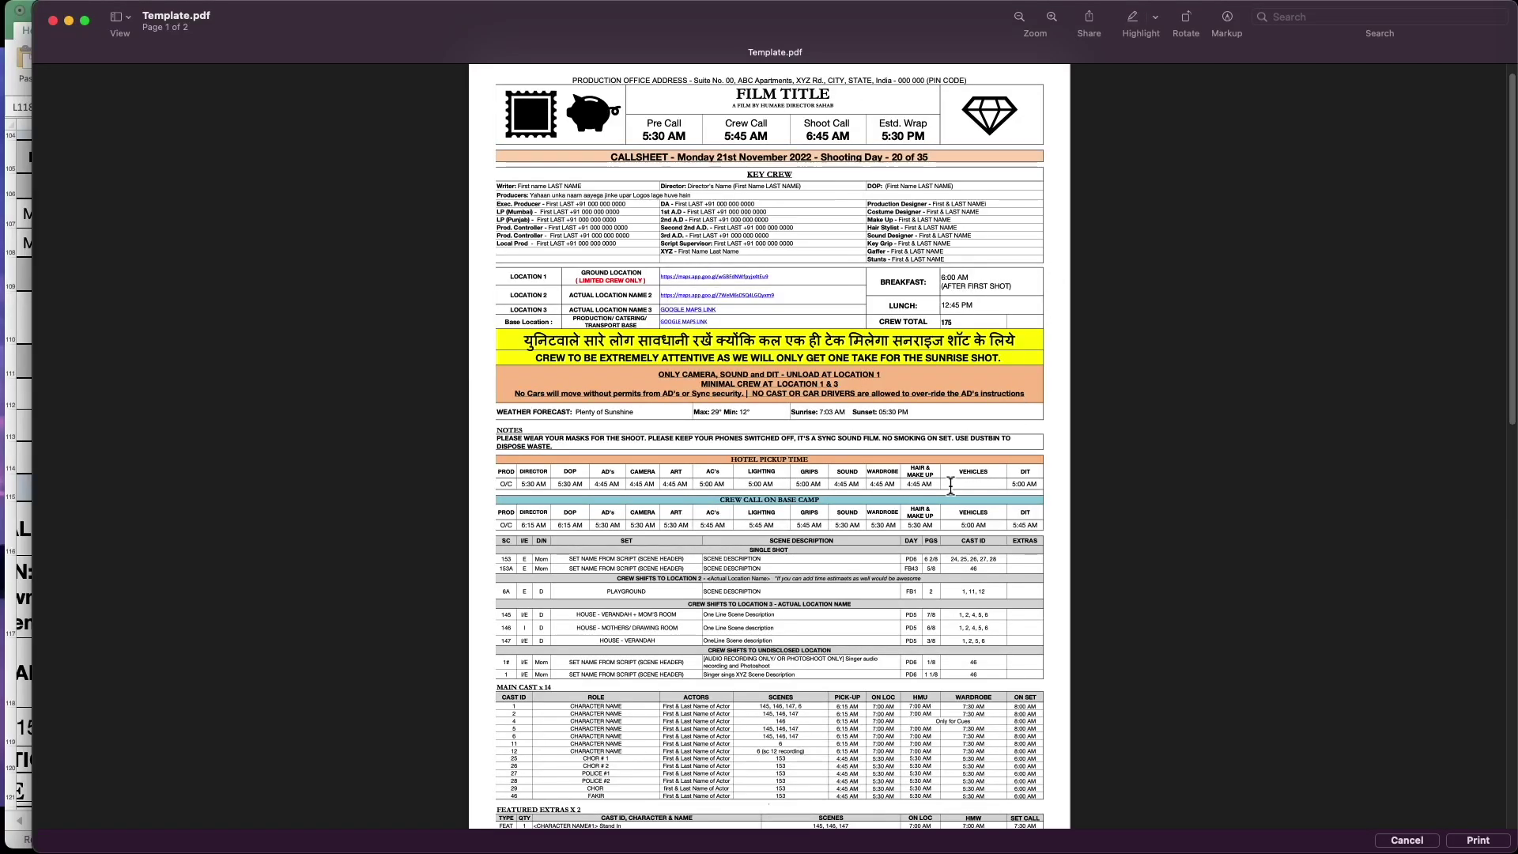
pyautogui.scroll(-5, 950, 486)
pyautogui.scroll(-1, 540, 754)
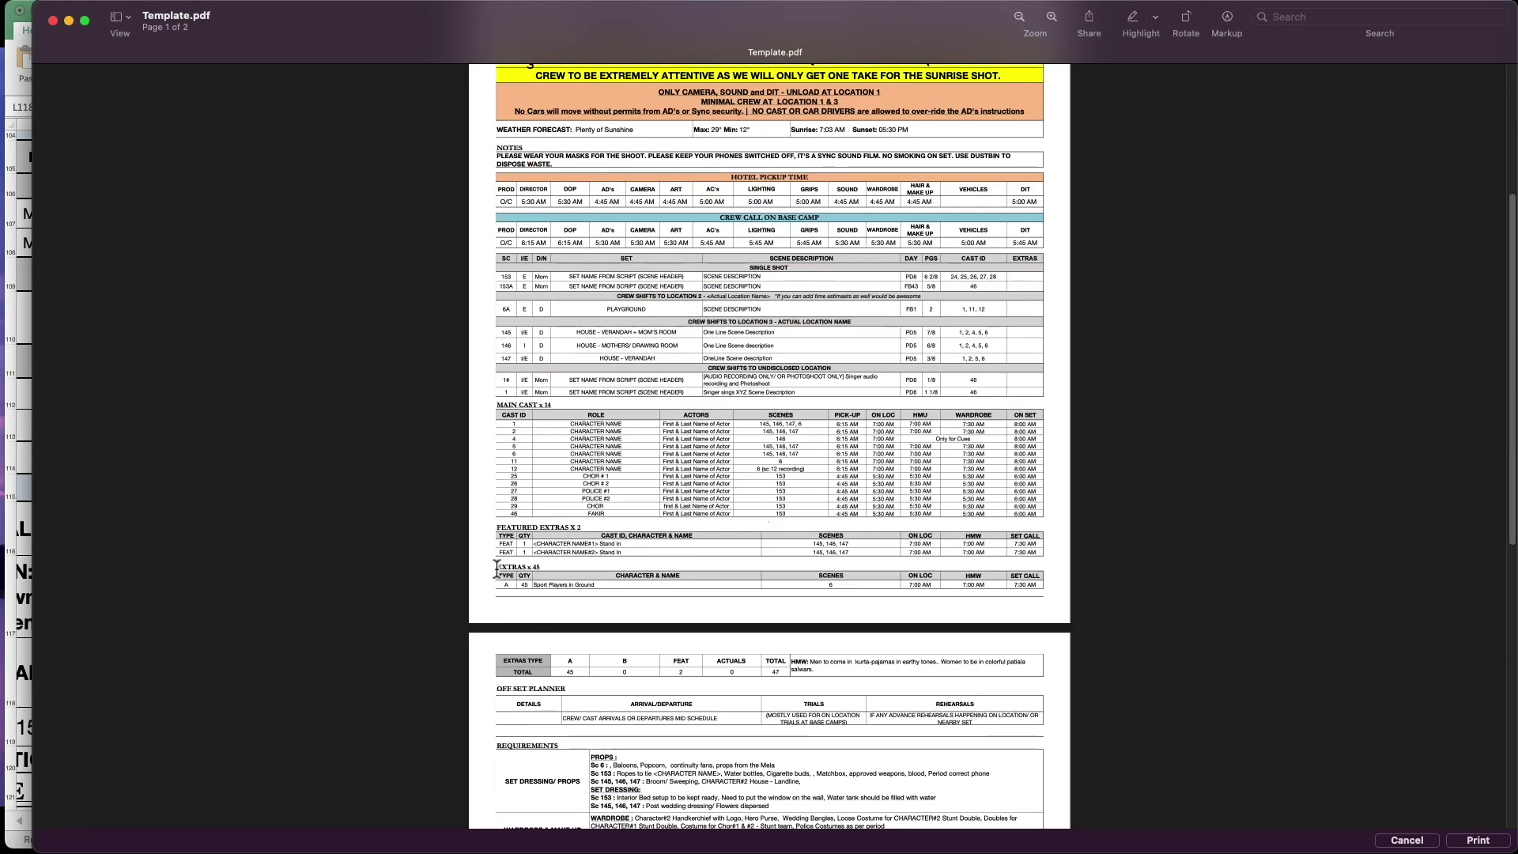
# Examine the PDF's page break at the EXTRAS table, the second page down to the approvals, and the first page's overall layout.
pyautogui.moveTo(496, 564); pyautogui.dragTo(525, 637)
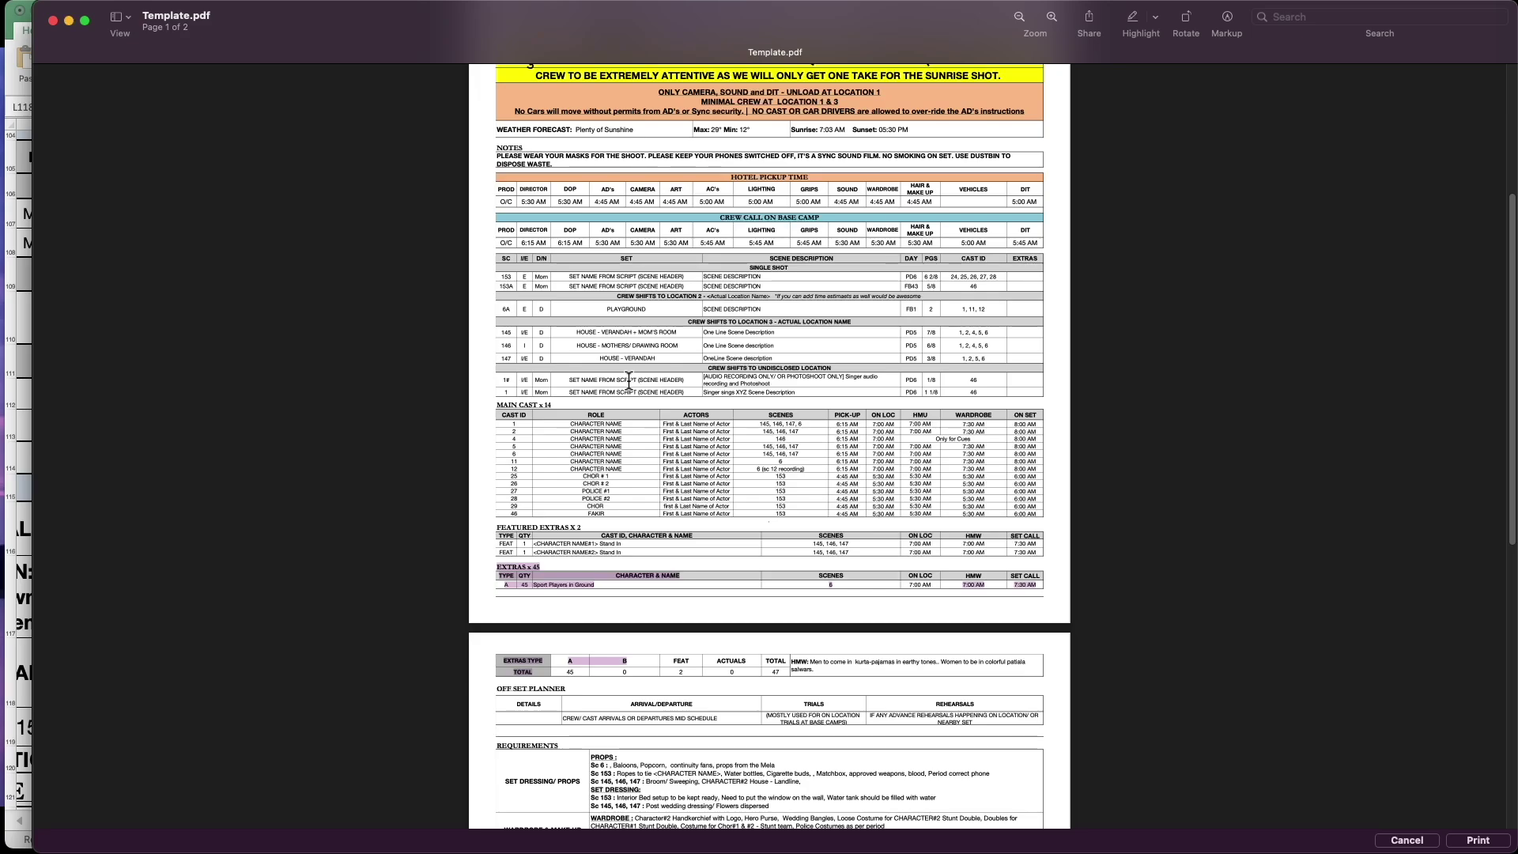
pyautogui.scroll(2, 609, 261)
pyautogui.scroll(-8, 650, 466)
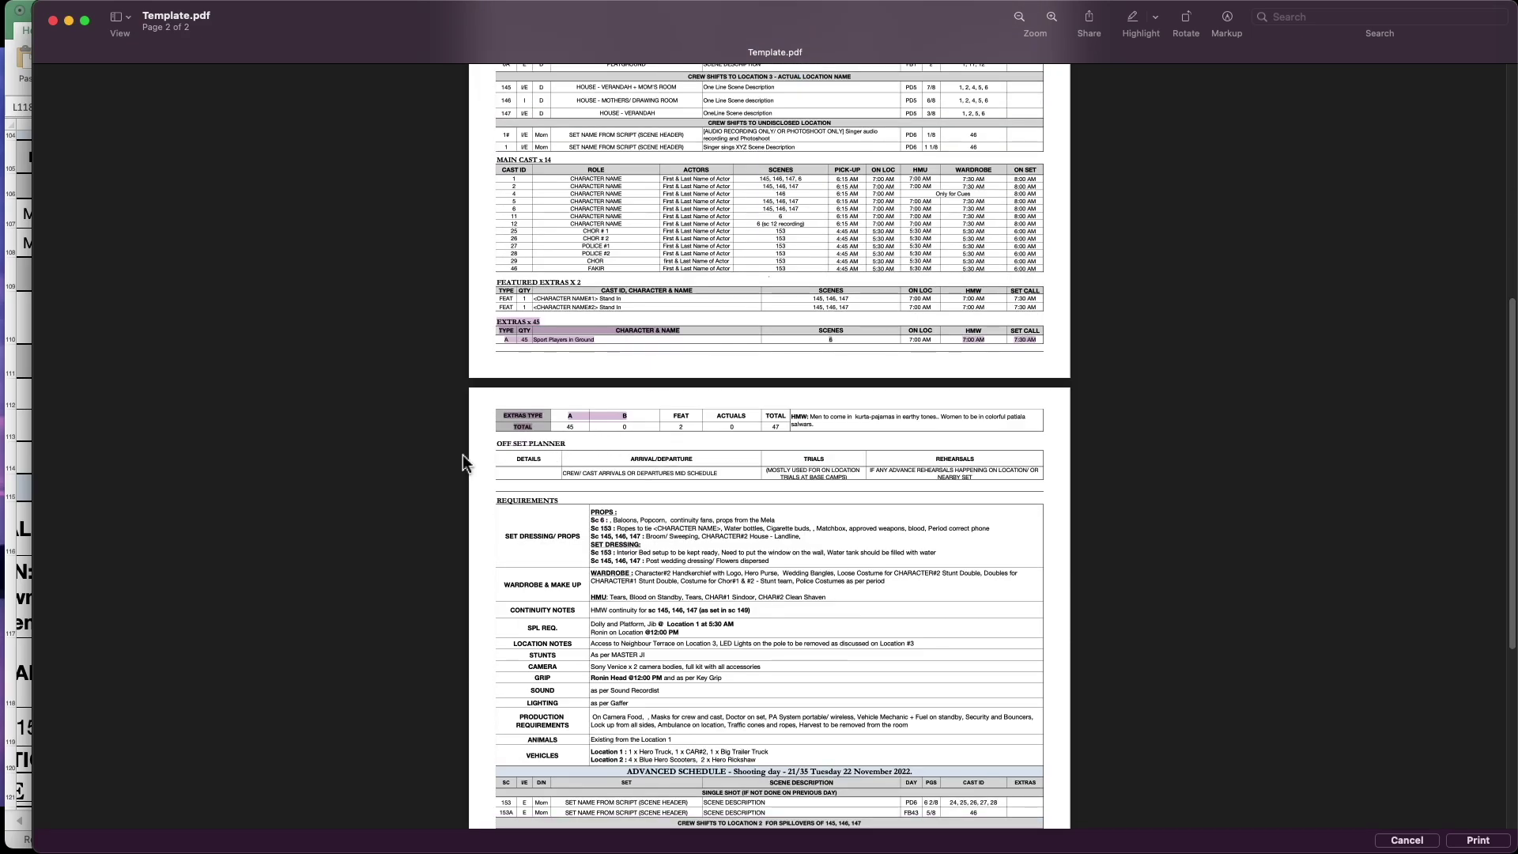
pyautogui.moveTo(462, 454); pyautogui.dragTo(569, 506)
pyautogui.scroll(-3, 788, 619)
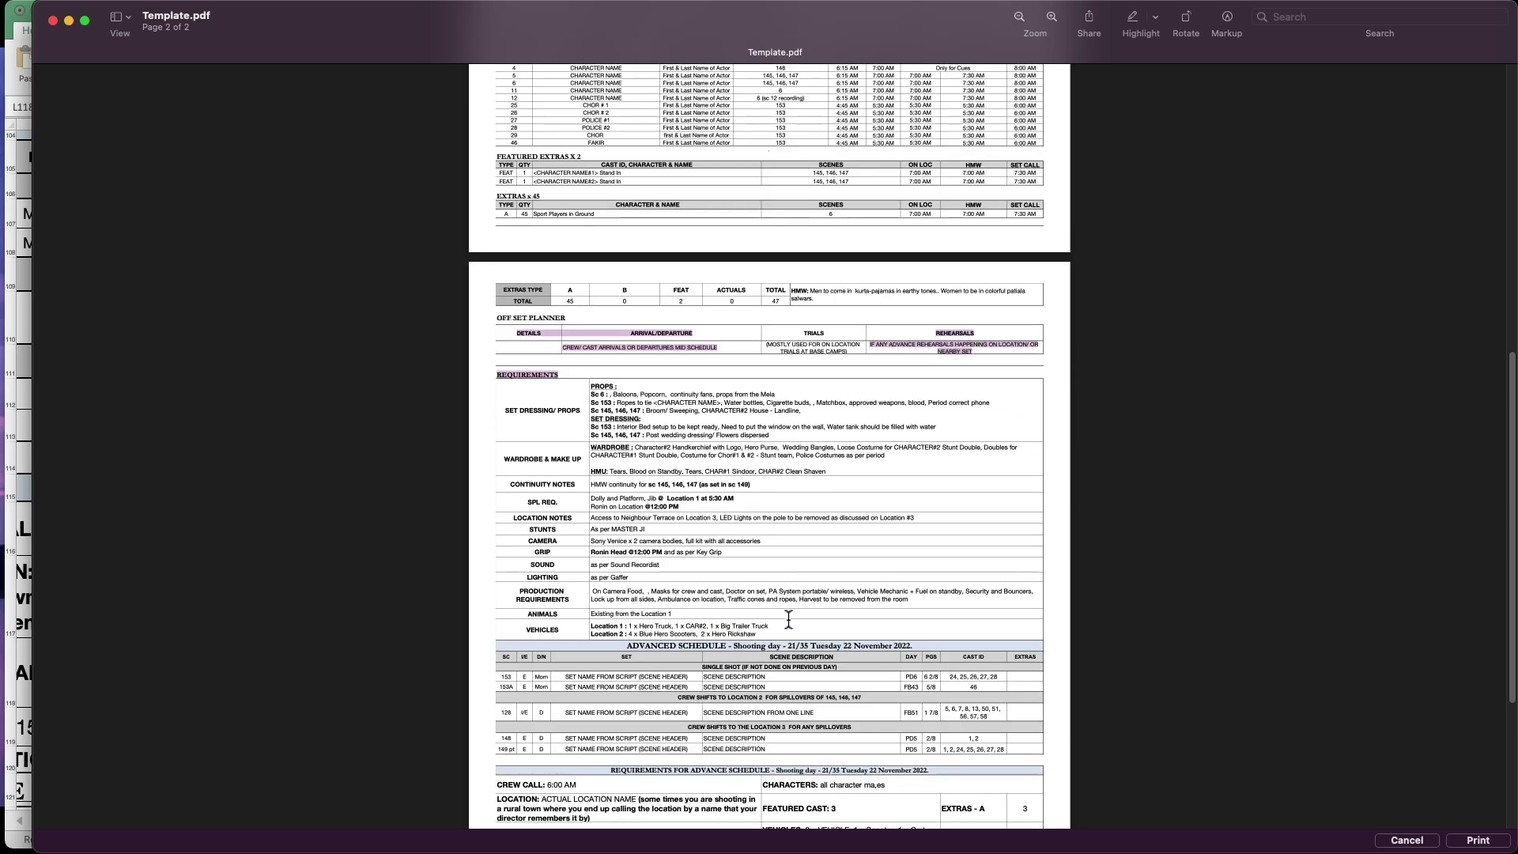
pyautogui.scroll(-7, 789, 619)
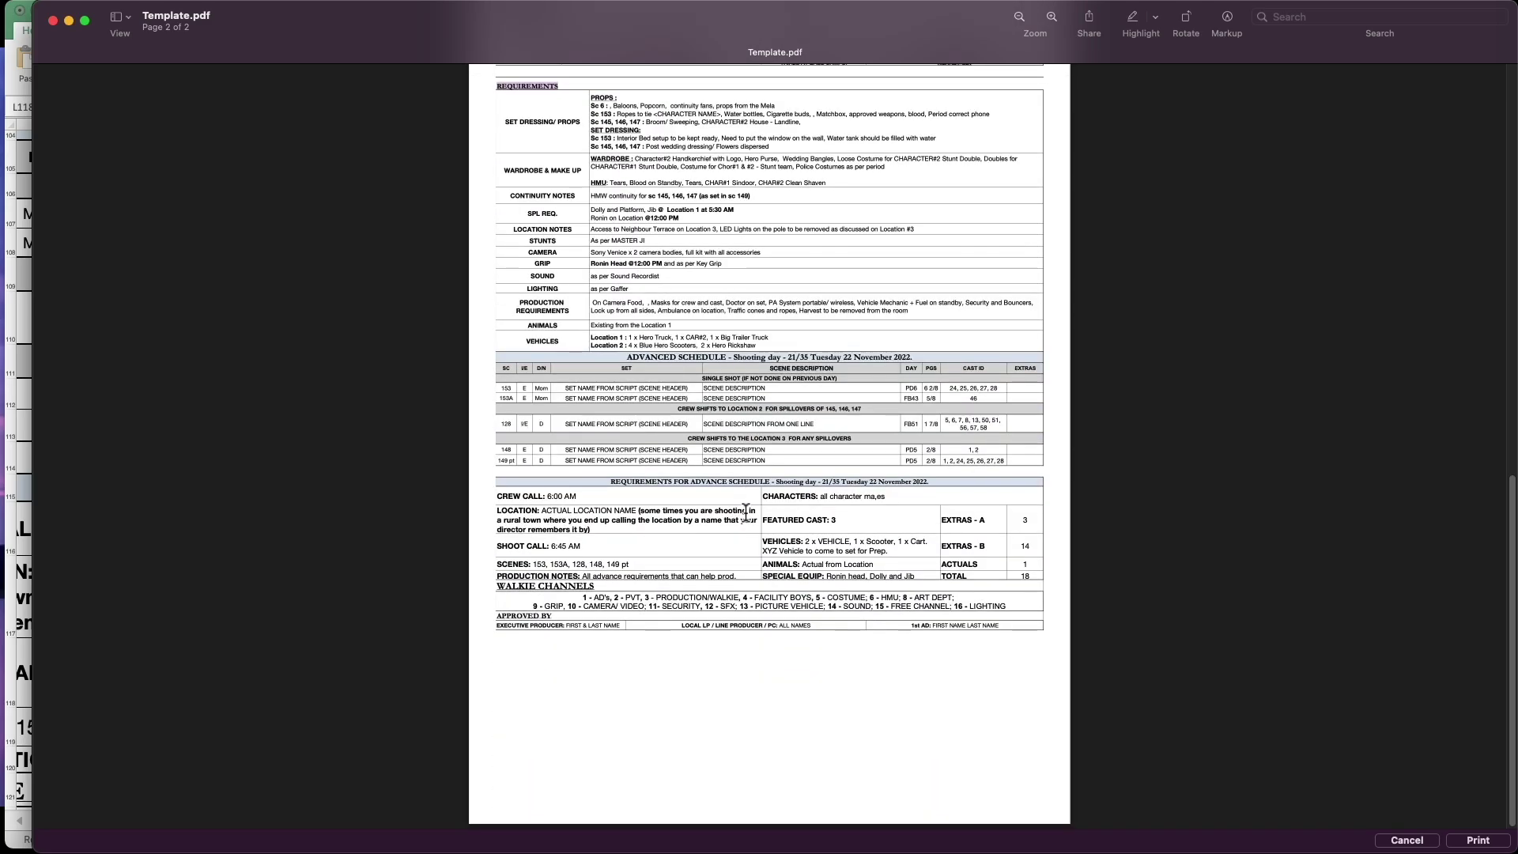
pyautogui.scroll(20, 745, 513)
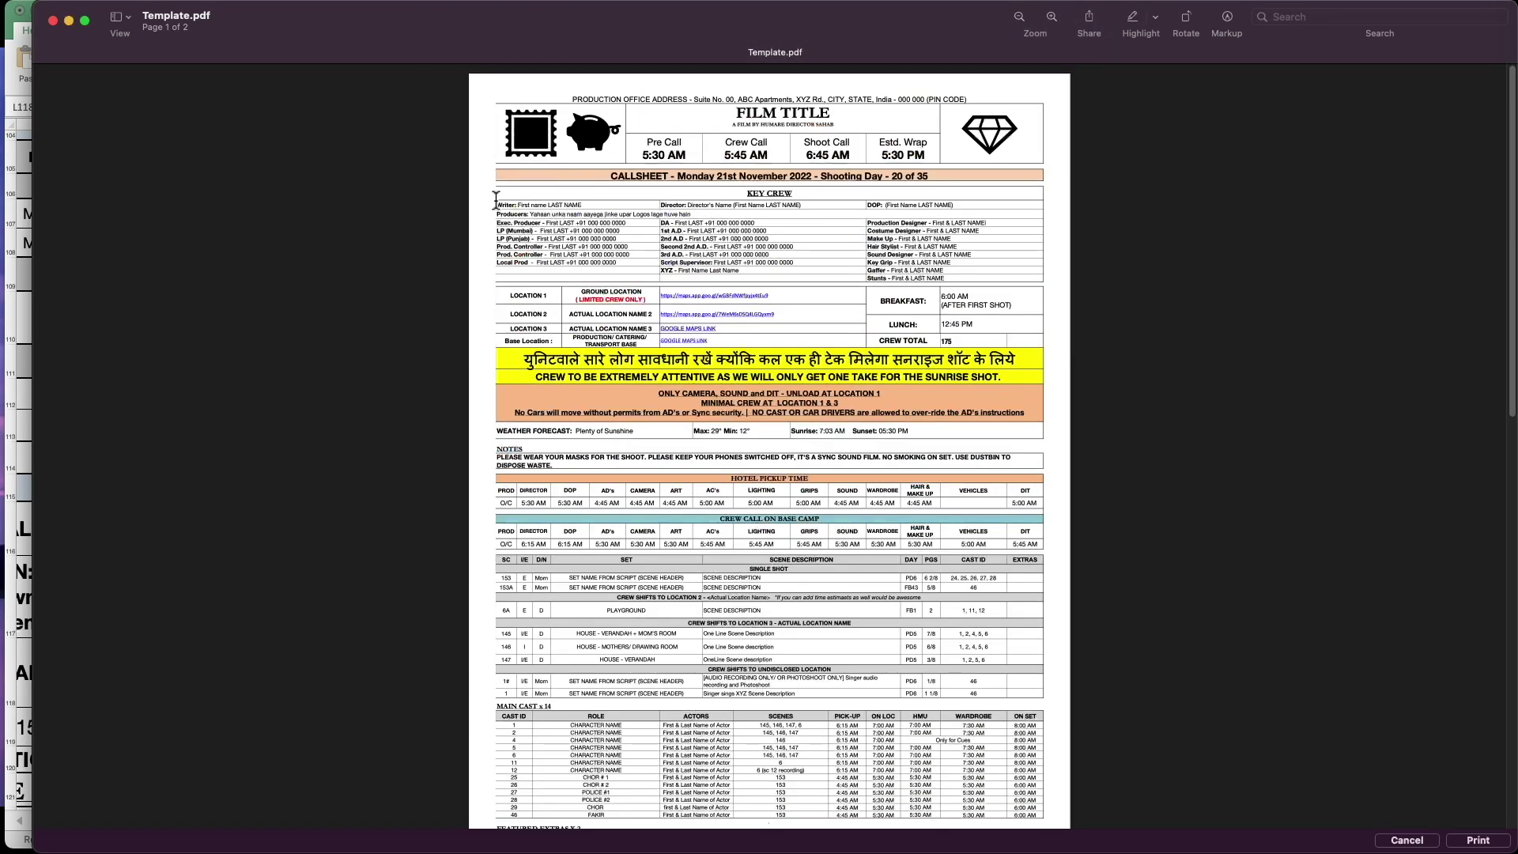
pyautogui.moveTo(490, 115); pyautogui.dragTo(619, 546)
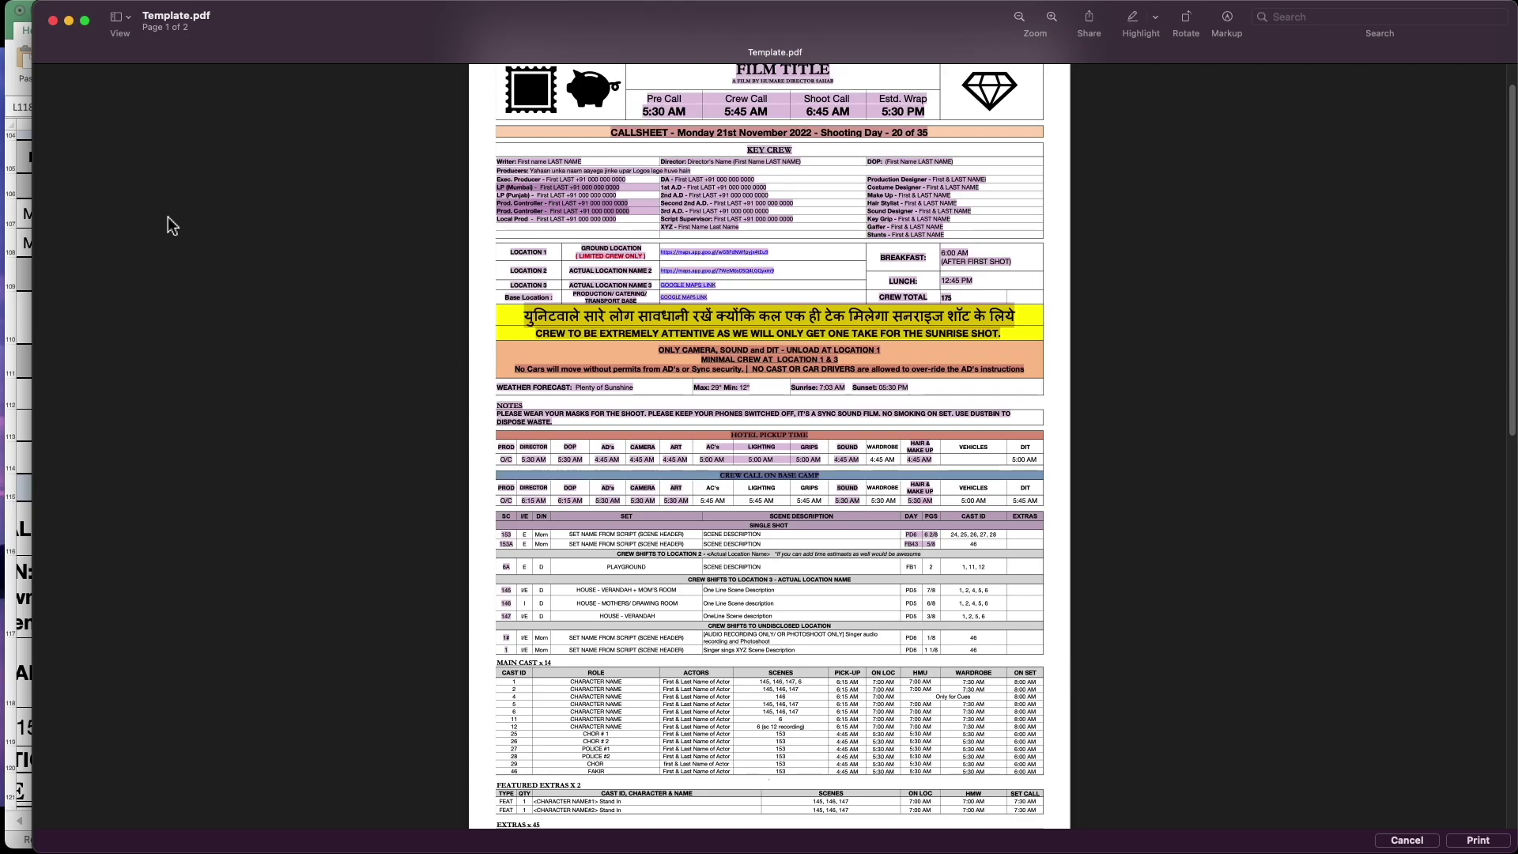
# Return to the Template workbook in Excel and open the BACK SHEET | 28TH NOV sheet.
pyautogui.click(22, 181)
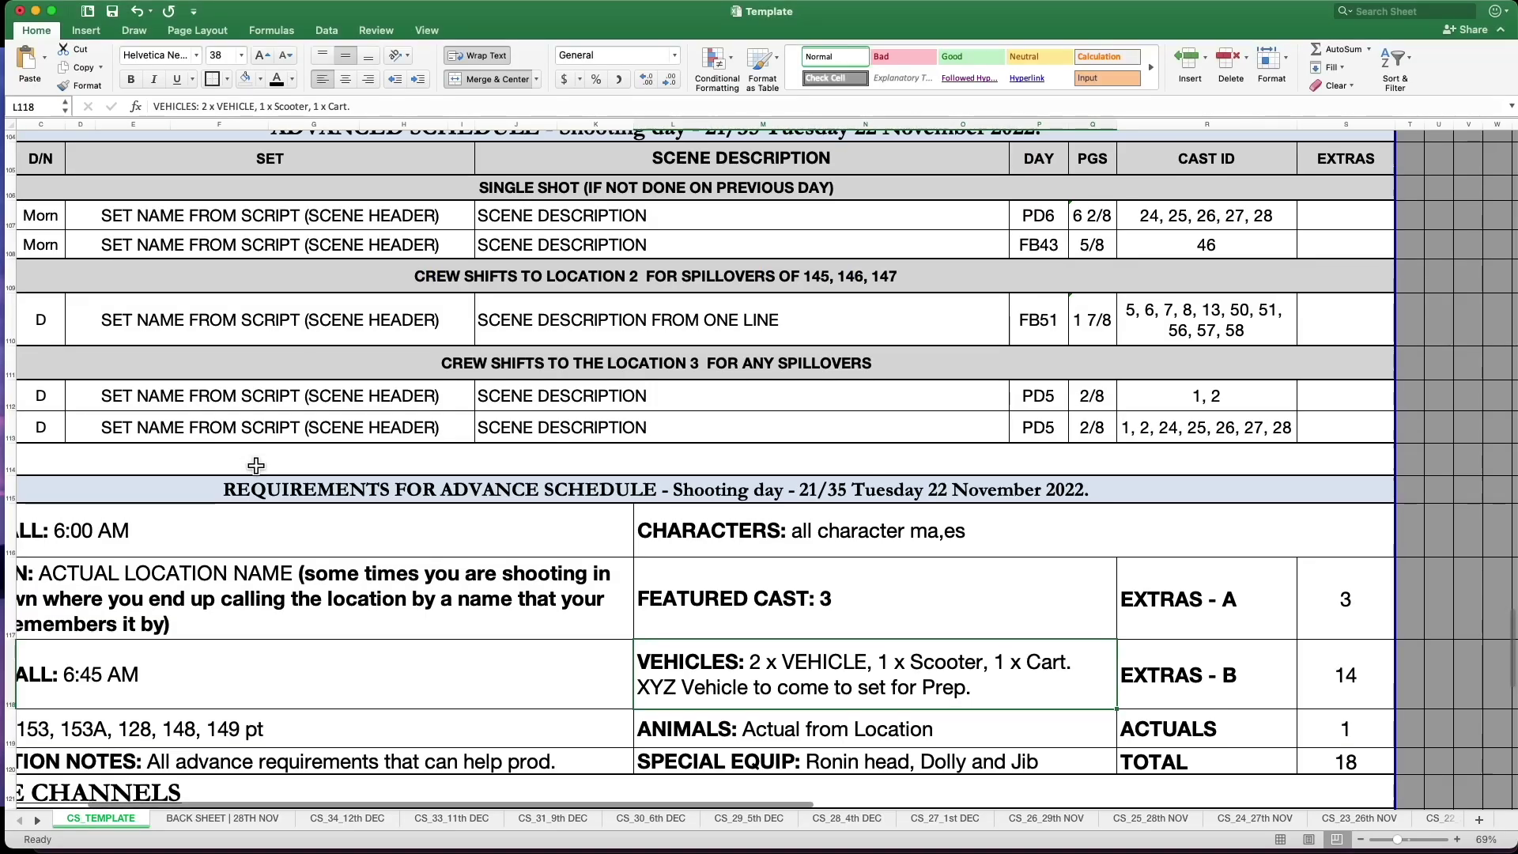
pyautogui.scroll(7, 255, 465)
pyautogui.scroll(-4, 279, 495)
pyautogui.scroll(-5, 279, 494)
pyautogui.click(222, 818)
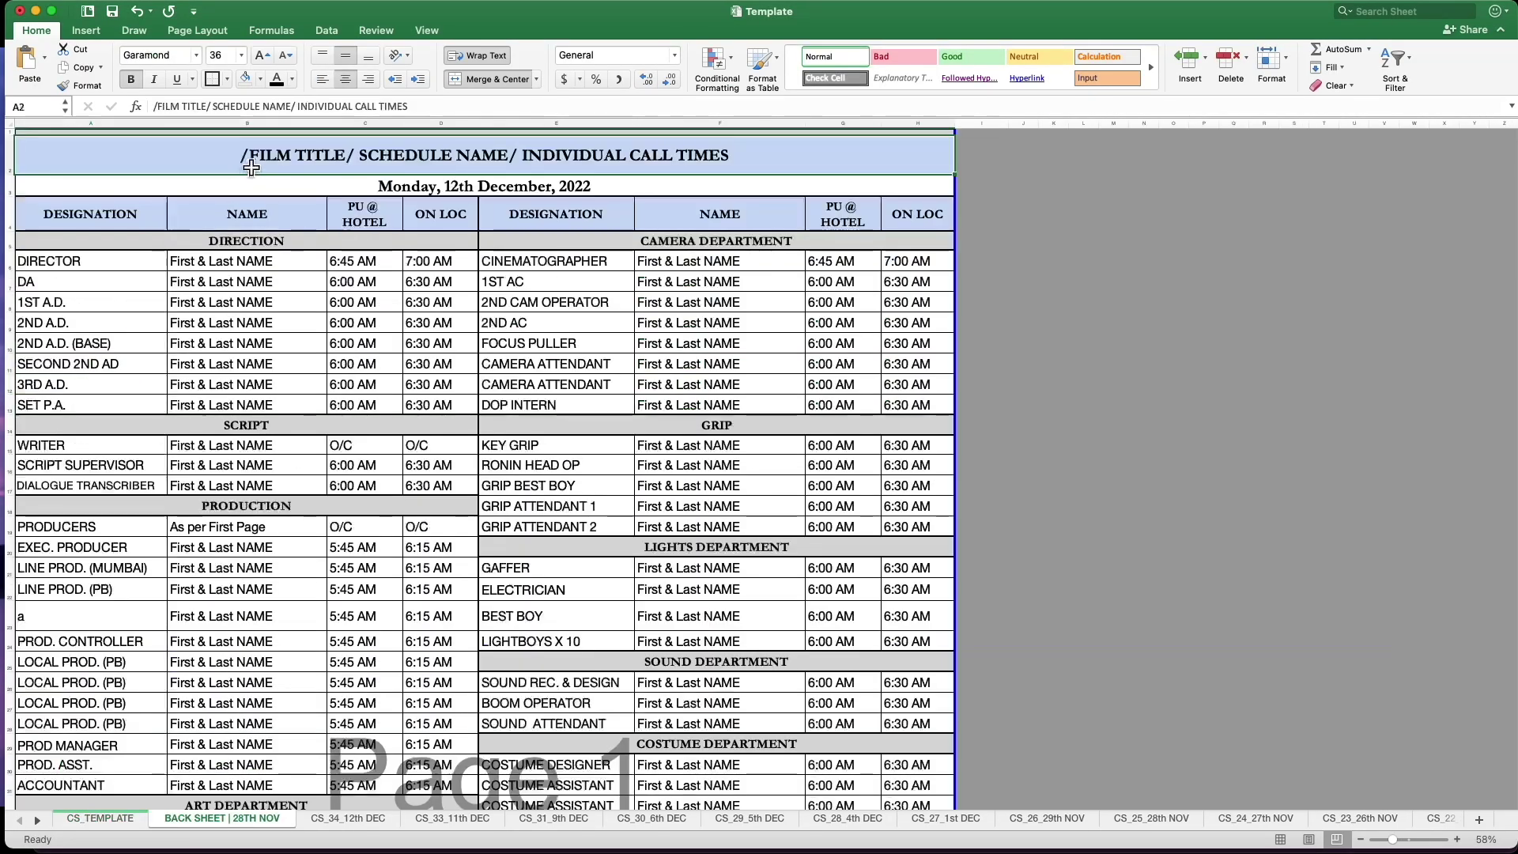
# Examine the back sheet's title line covering the film title, schedule name and individual call times.
pyautogui.doubleClick(488, 158)
pyautogui.keyDown('shift'); pyautogui.click(509, 157); pyautogui.keyUp('shift')
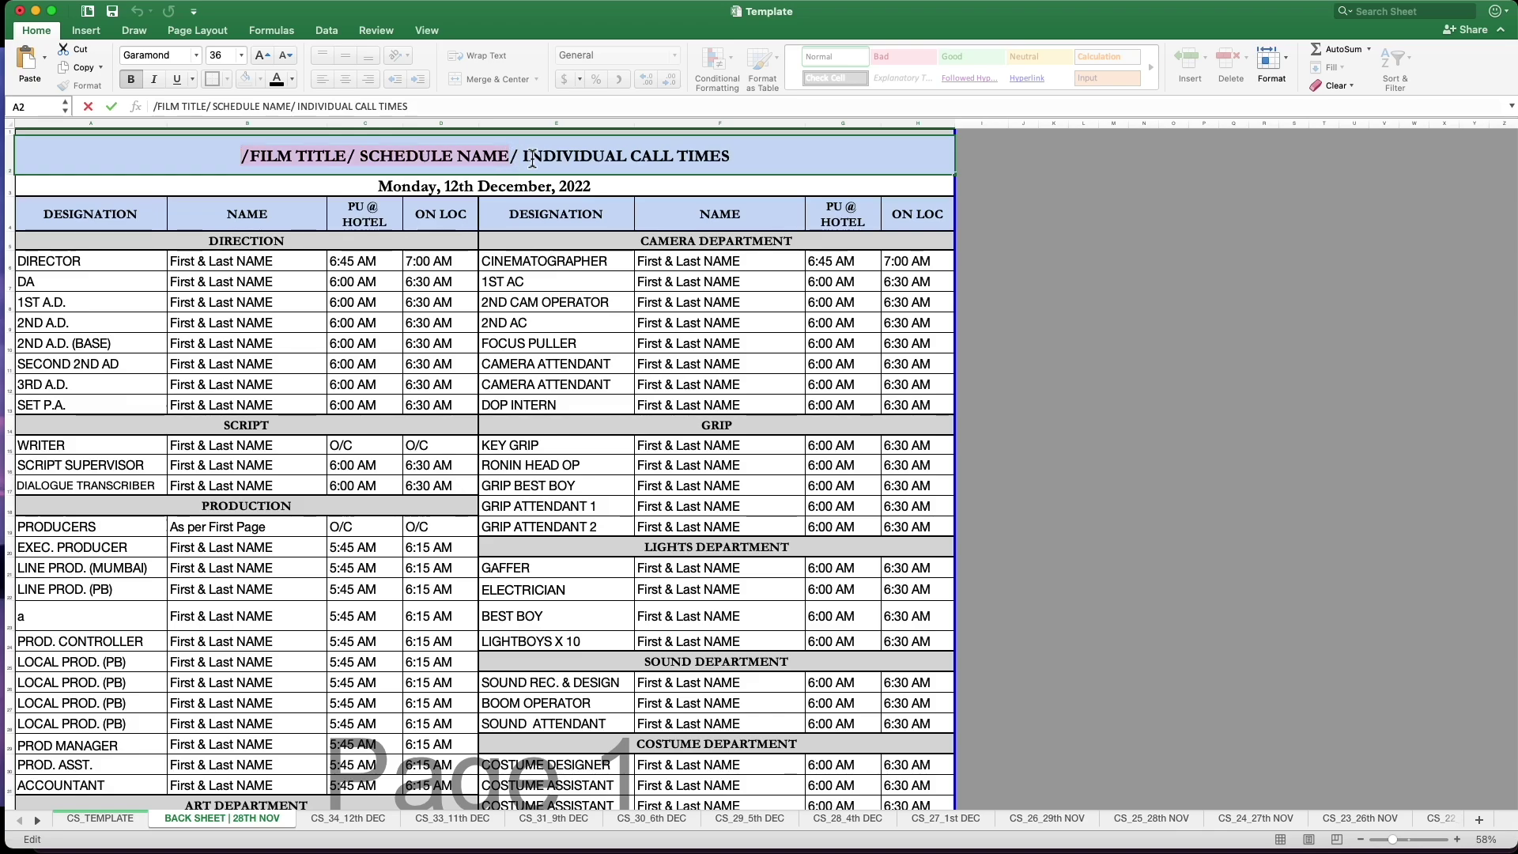
pyautogui.click(521, 158)
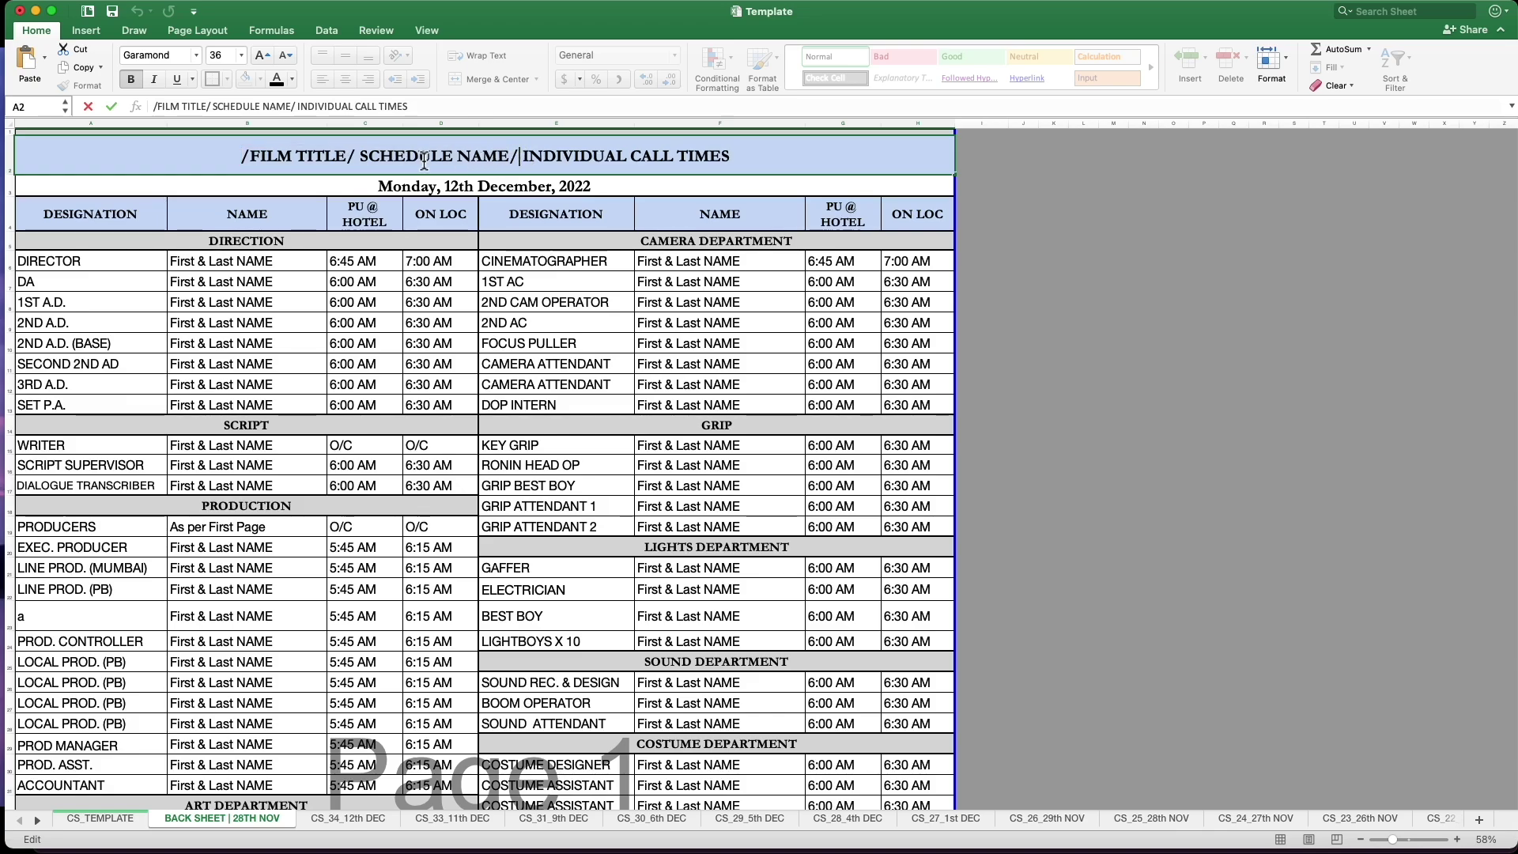
pyautogui.hotkey('ctrl', 'Up')
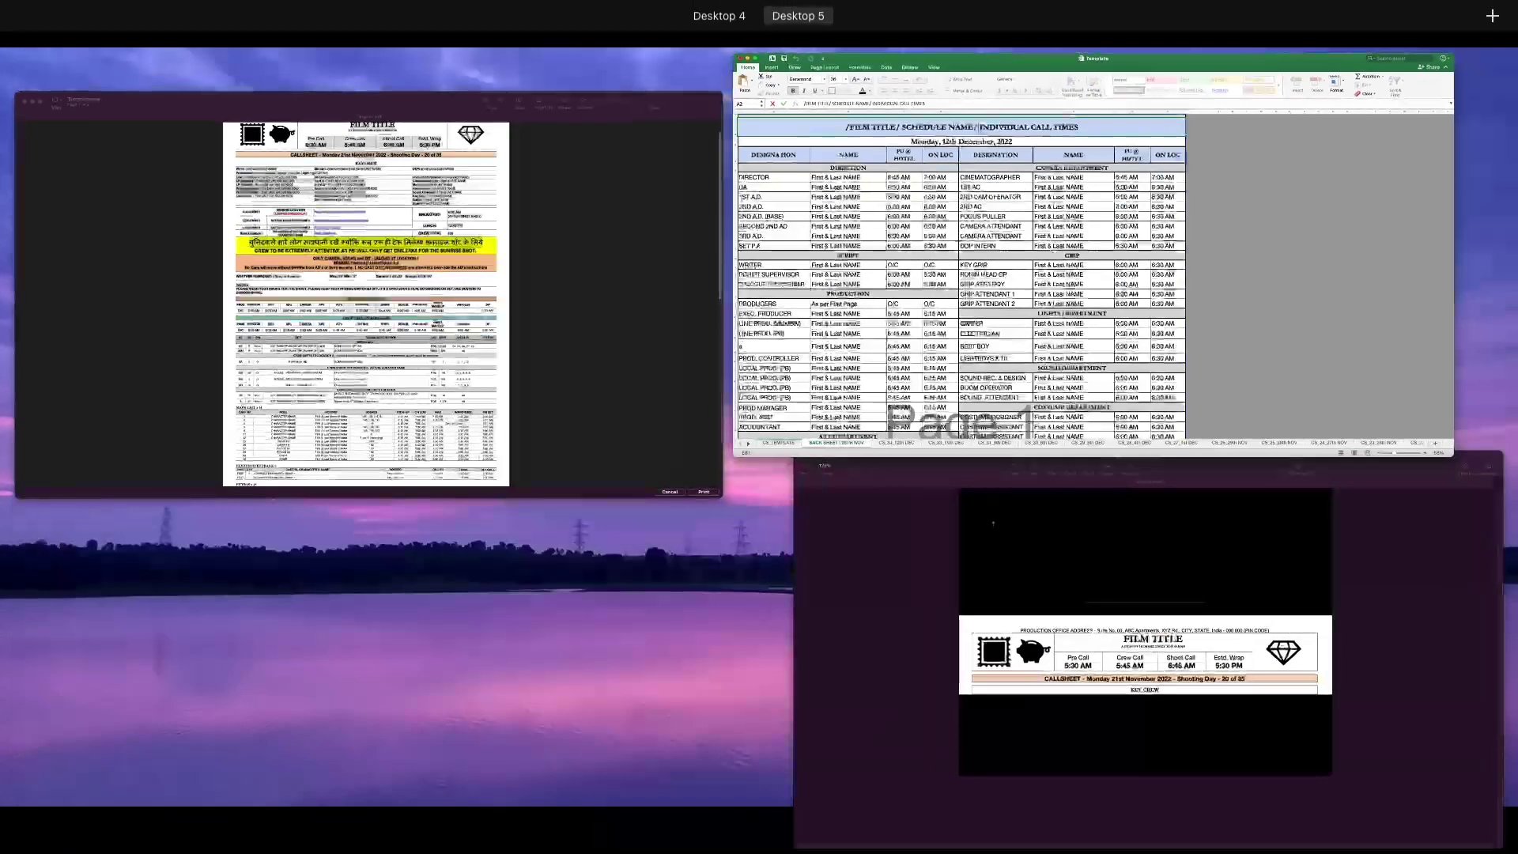
pyautogui.hotkey('ctrl', 'Up')
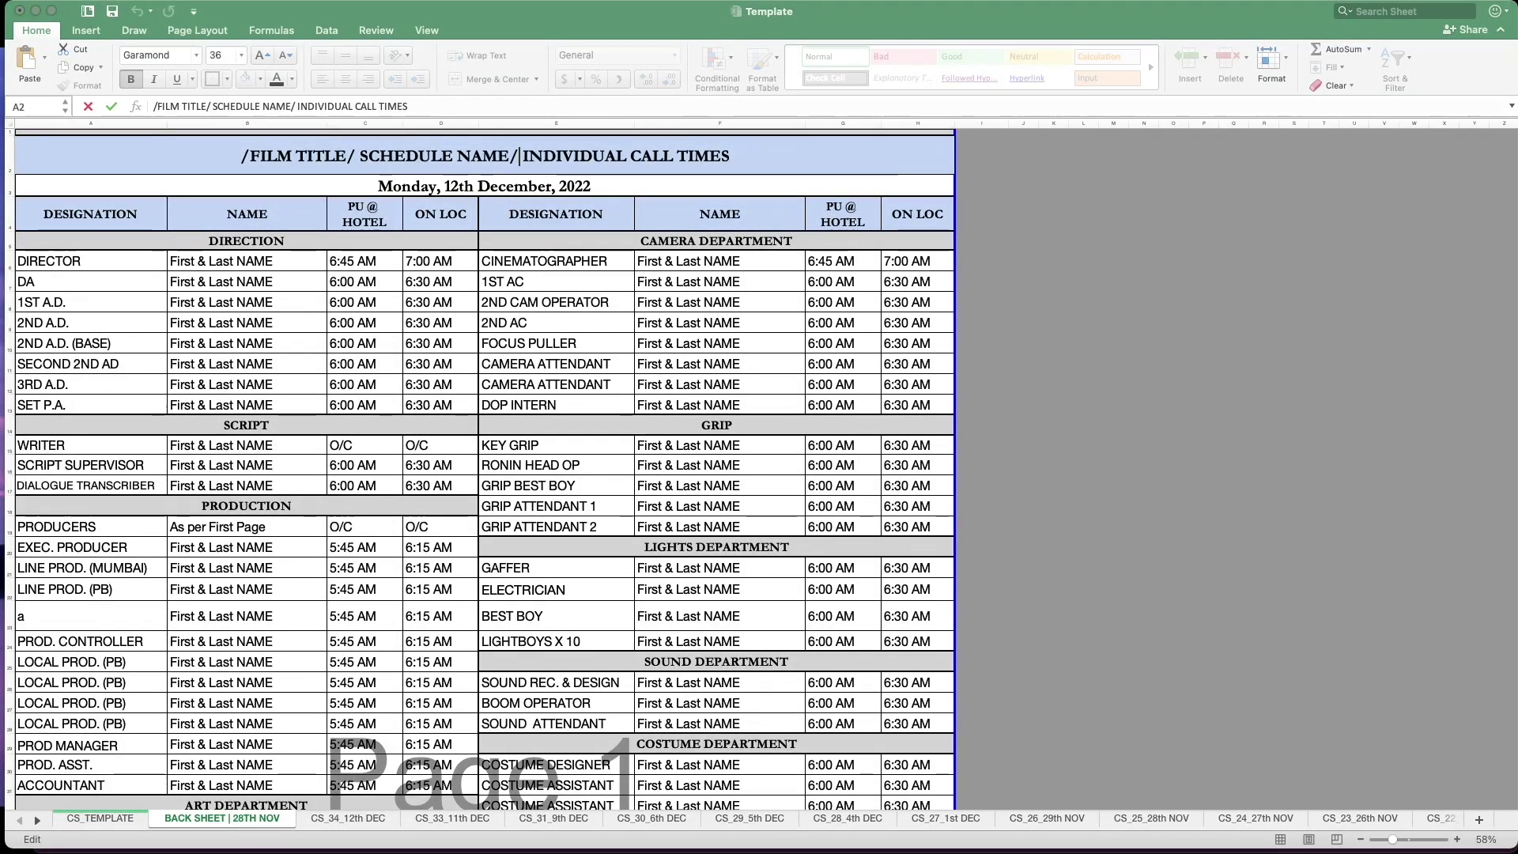
pyautogui.click(223, 159)
pyautogui.moveTo(223, 158); pyautogui.dragTo(669, 156)
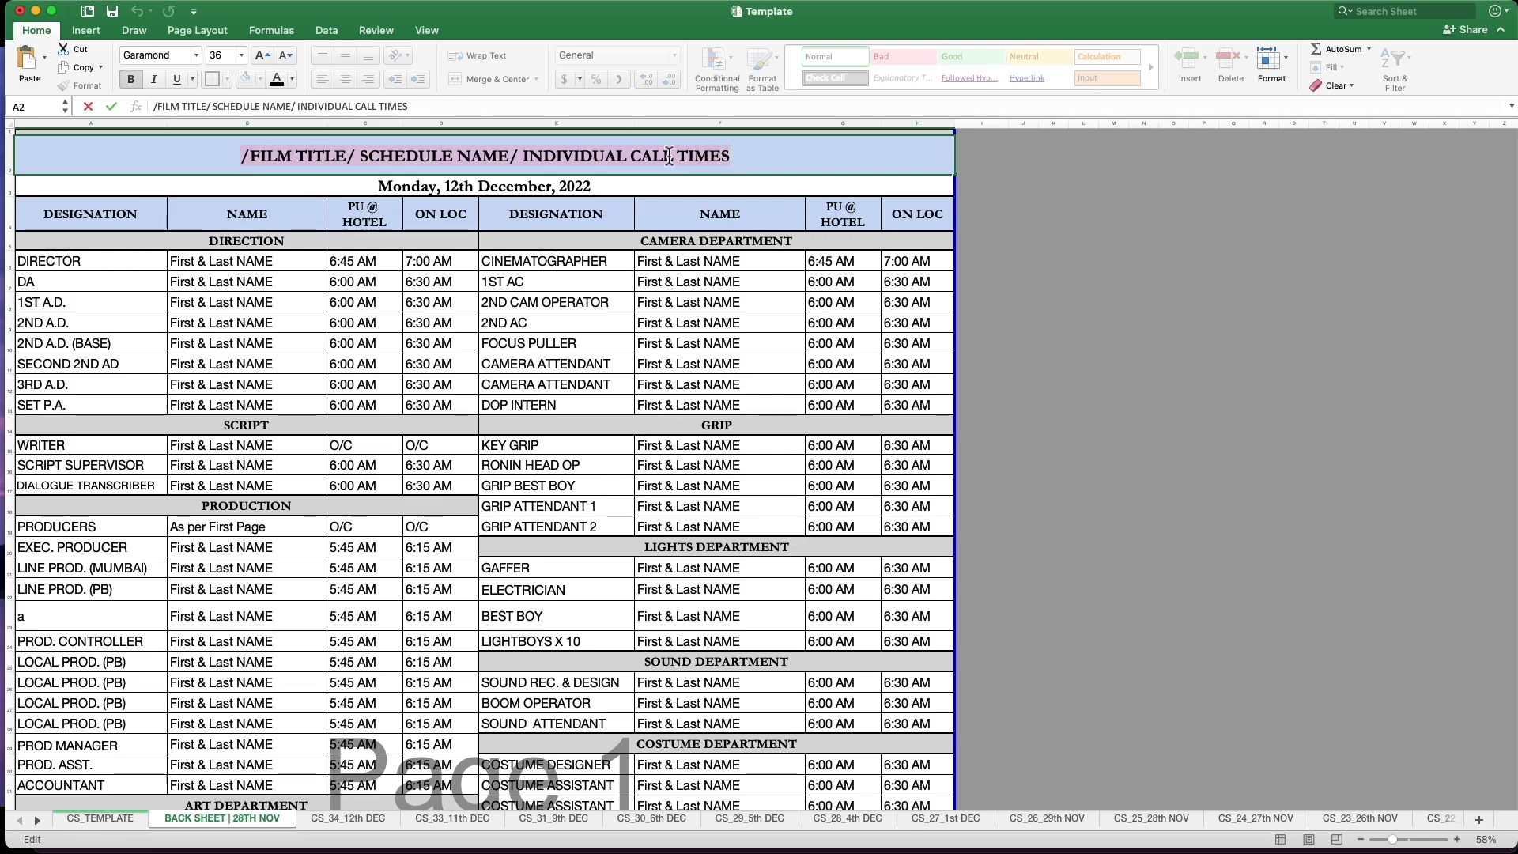
pyautogui.click(414, 139)
pyautogui.doubleClick(493, 158)
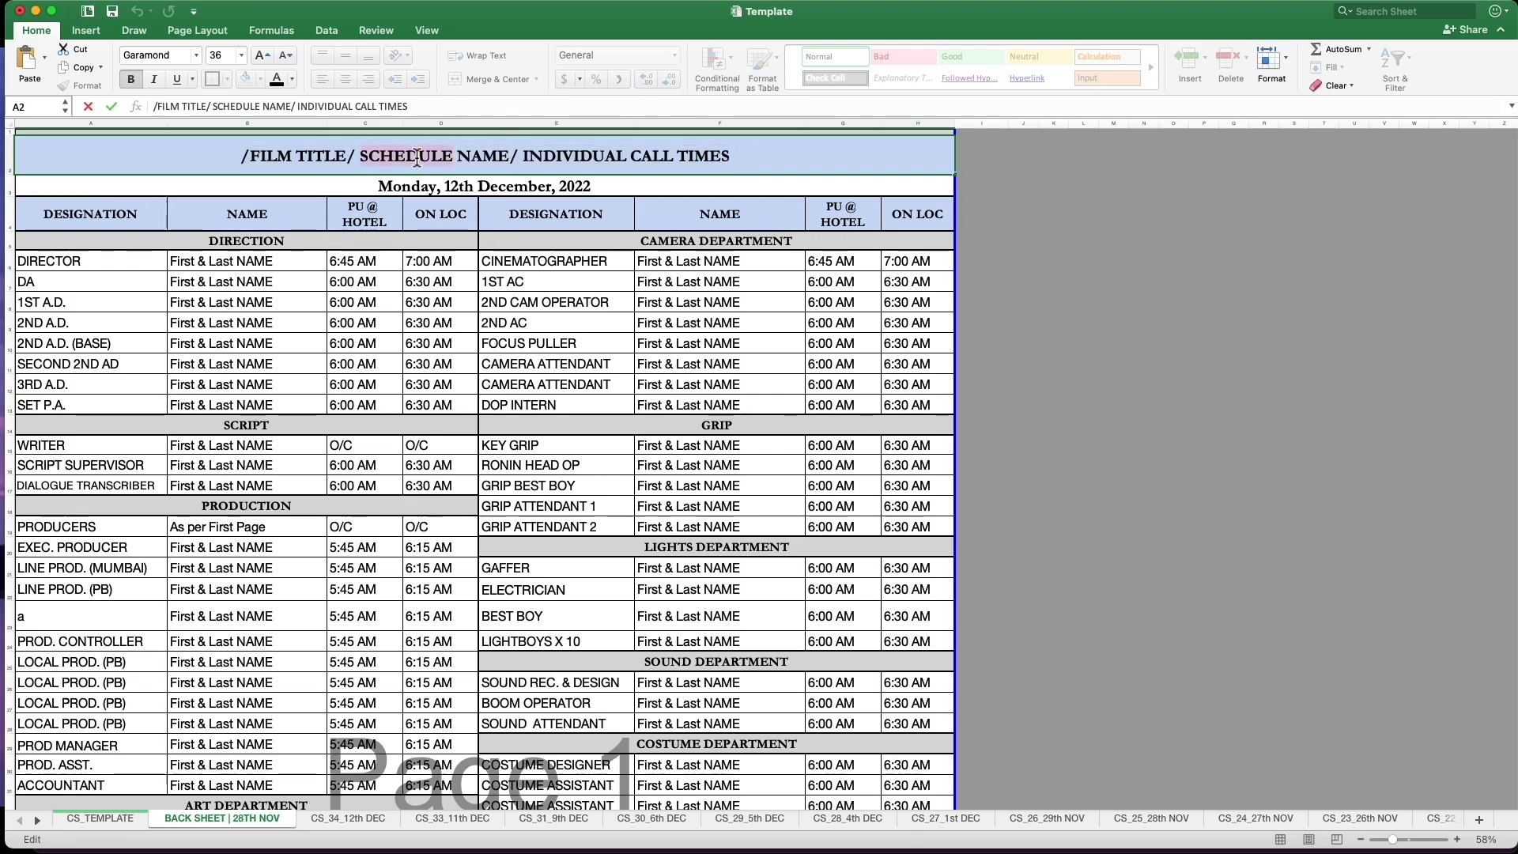
# Check the date row beneath the back sheet's title and go back to the CS_TEMPLATE sheet.
pyautogui.click(424, 187)
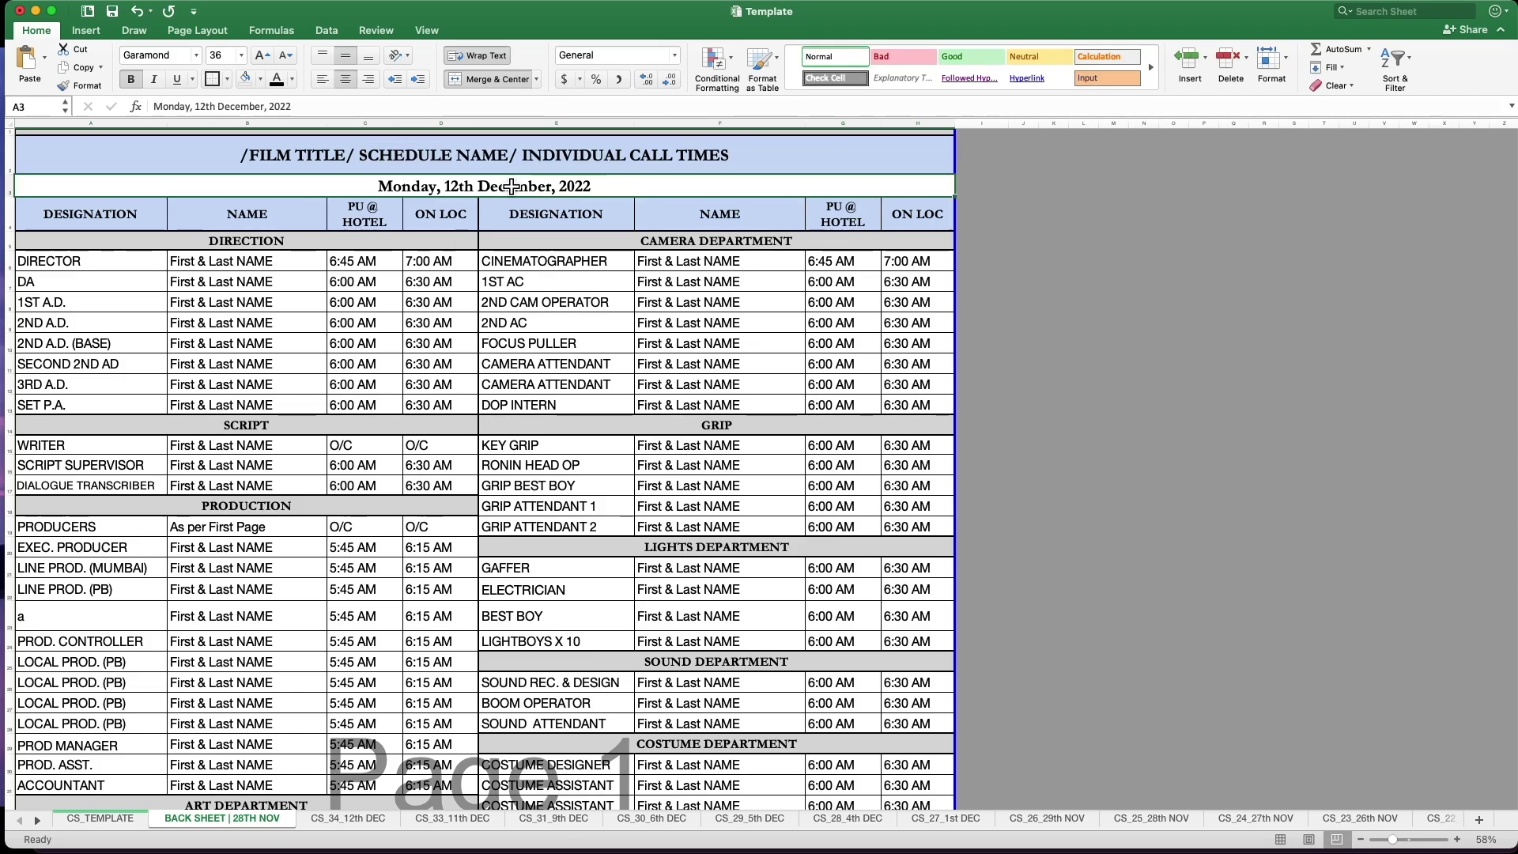
pyautogui.click(96, 820)
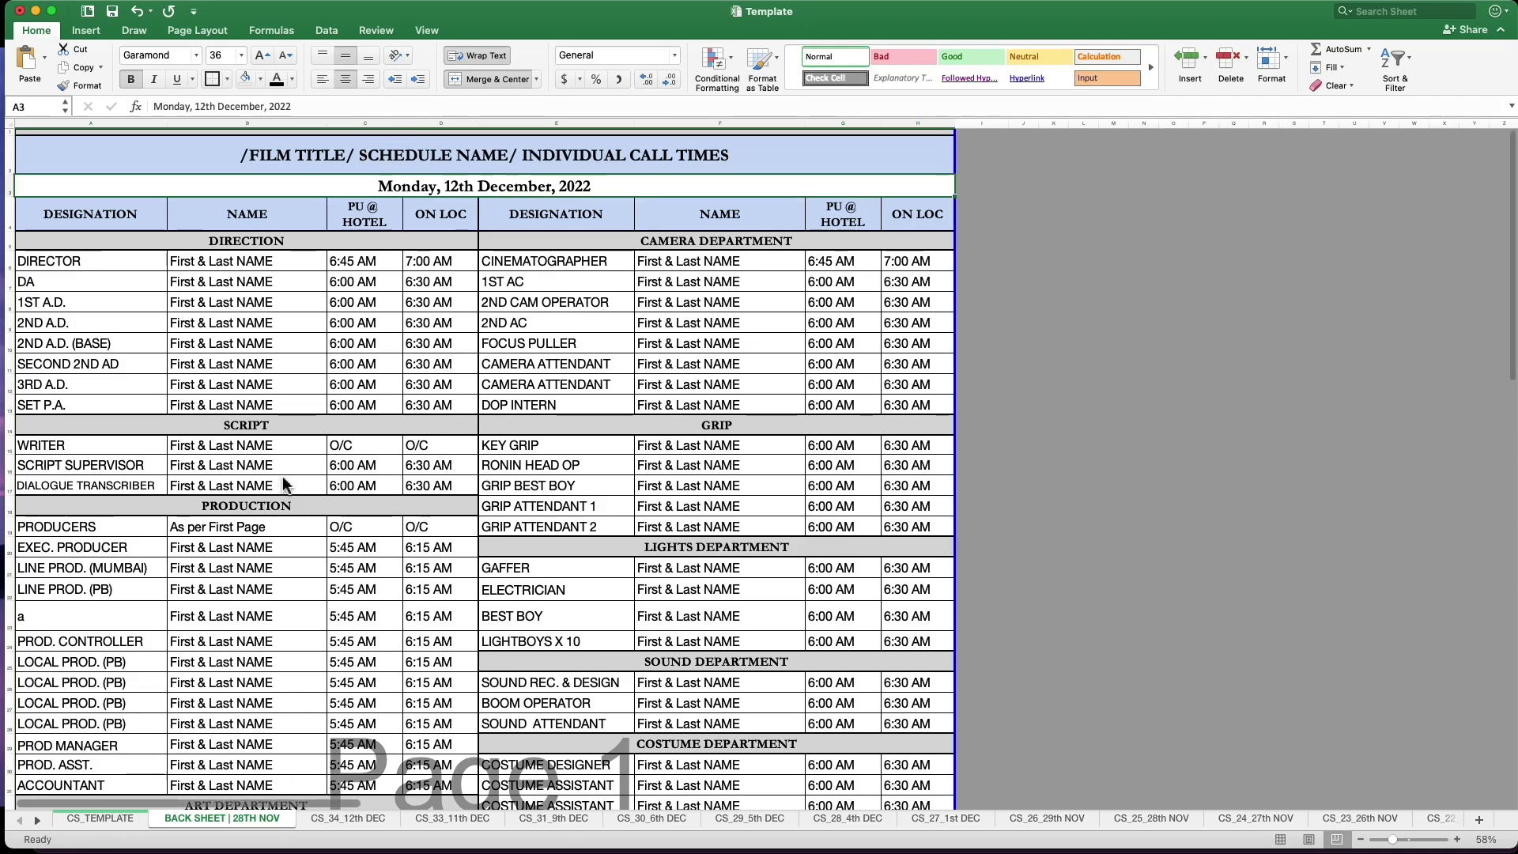
# Copy the text "Monday, 21st November 2022 - Shooting Day - 20 of 35" from the CS_TEMPLATE sheet's CALLSHEET title line.
pyautogui.scroll(5, 294, 473)
pyautogui.scroll(5, 294, 473)
pyautogui.scroll(-5, 828, 491)
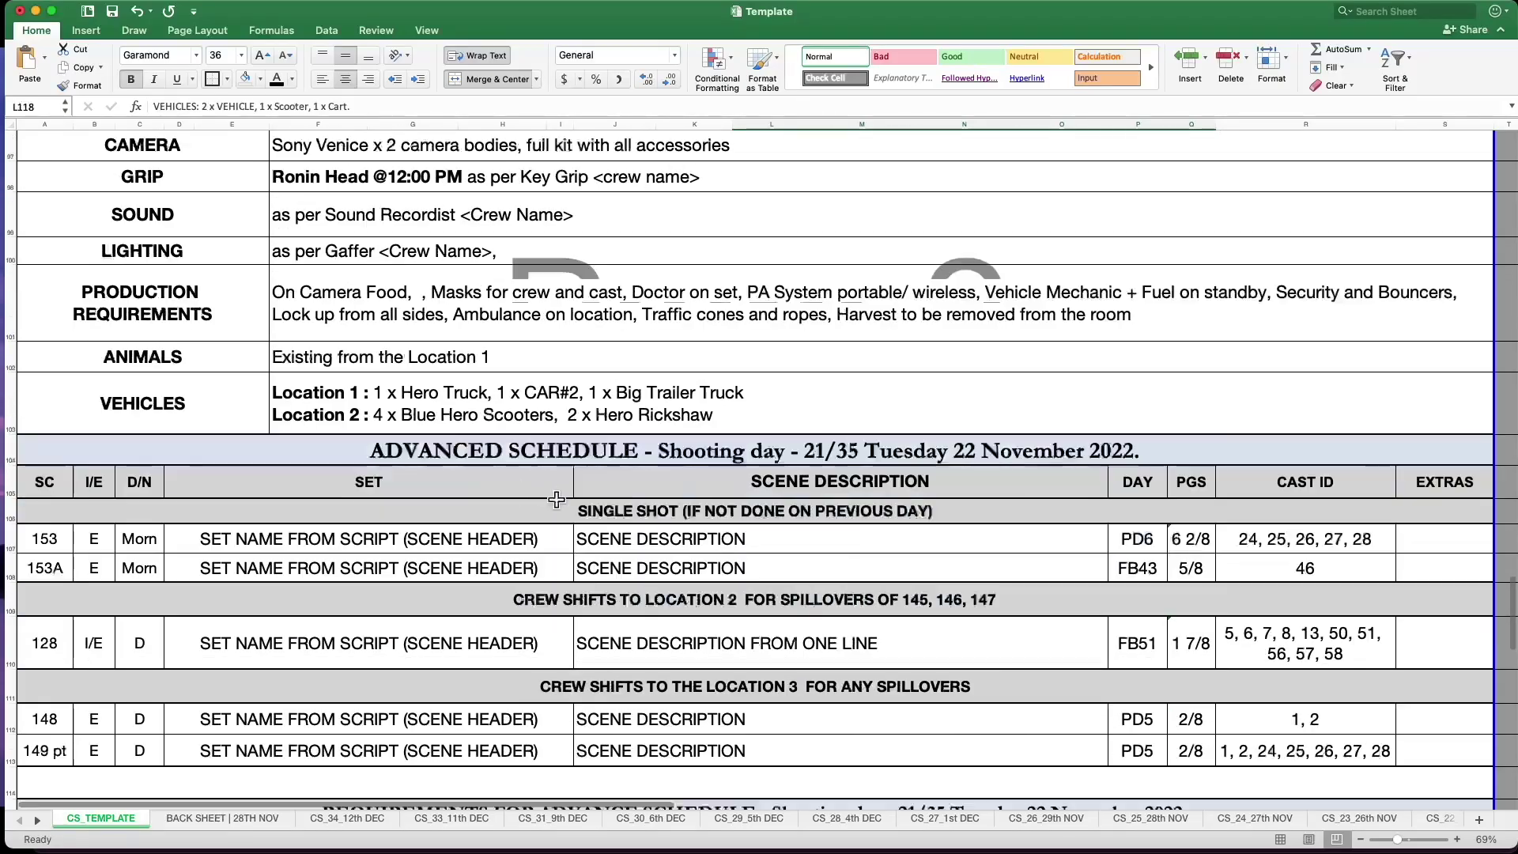
pyautogui.scroll(15, 931, 490)
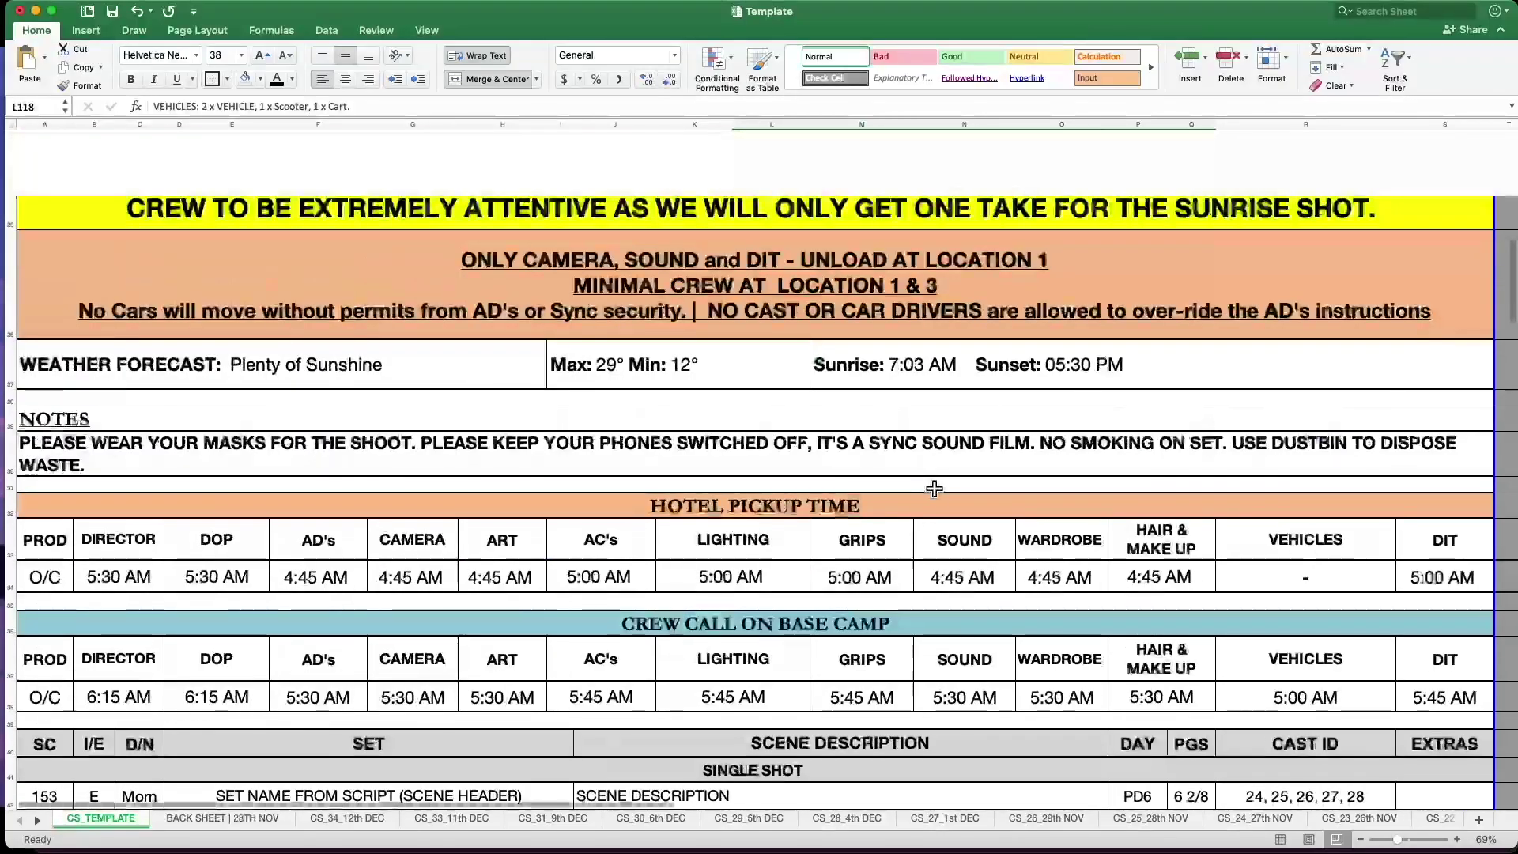
pyautogui.scroll(5, 933, 489)
pyautogui.click(785, 373)
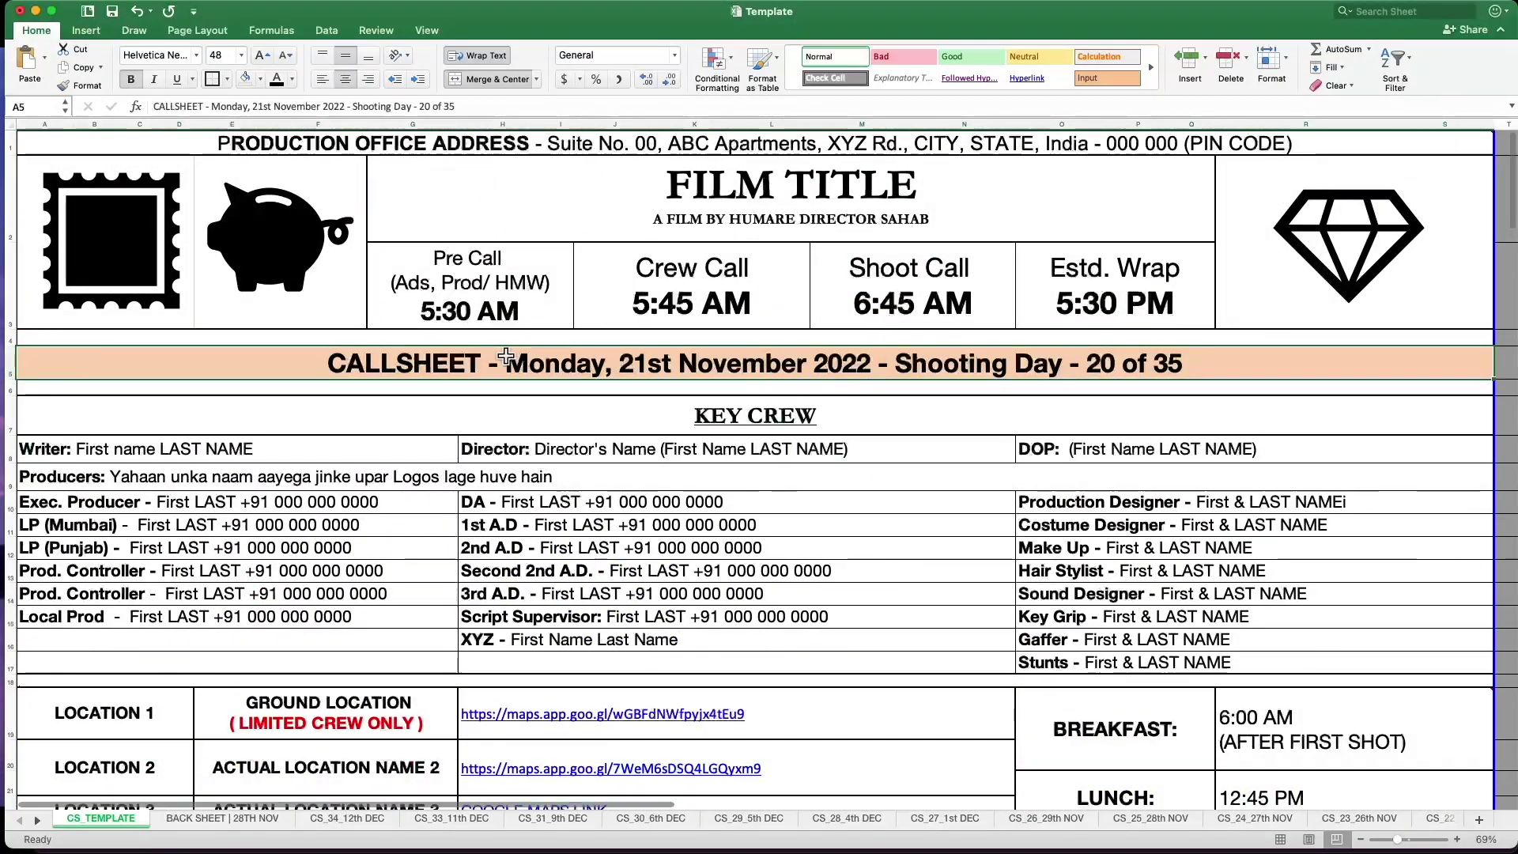
pyautogui.doubleClick(784, 374)
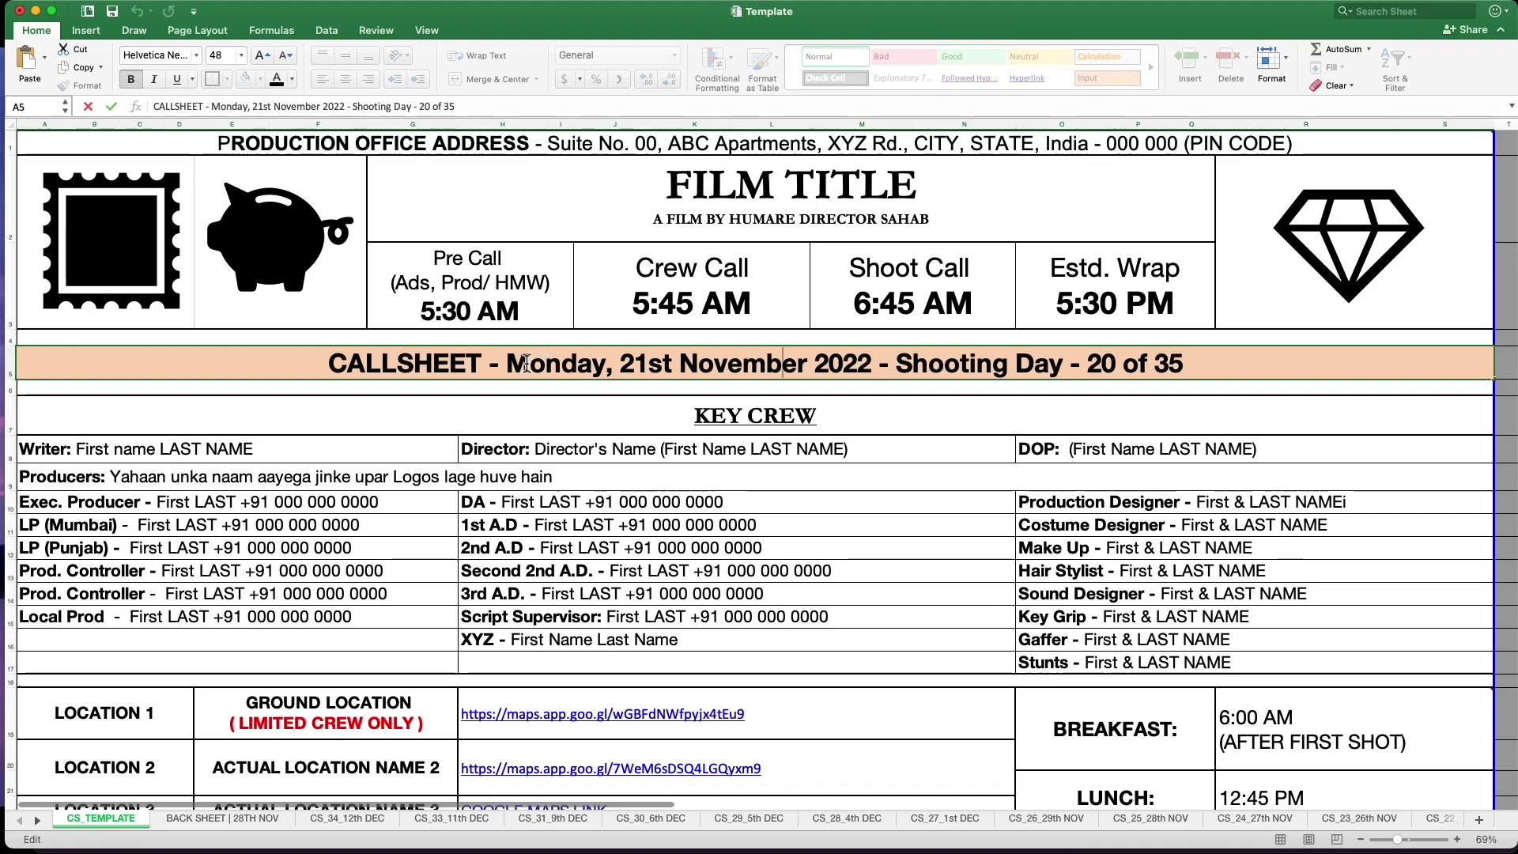
pyautogui.moveTo(529, 373); pyautogui.dragTo(1226, 371)
pyautogui.press('super+c')
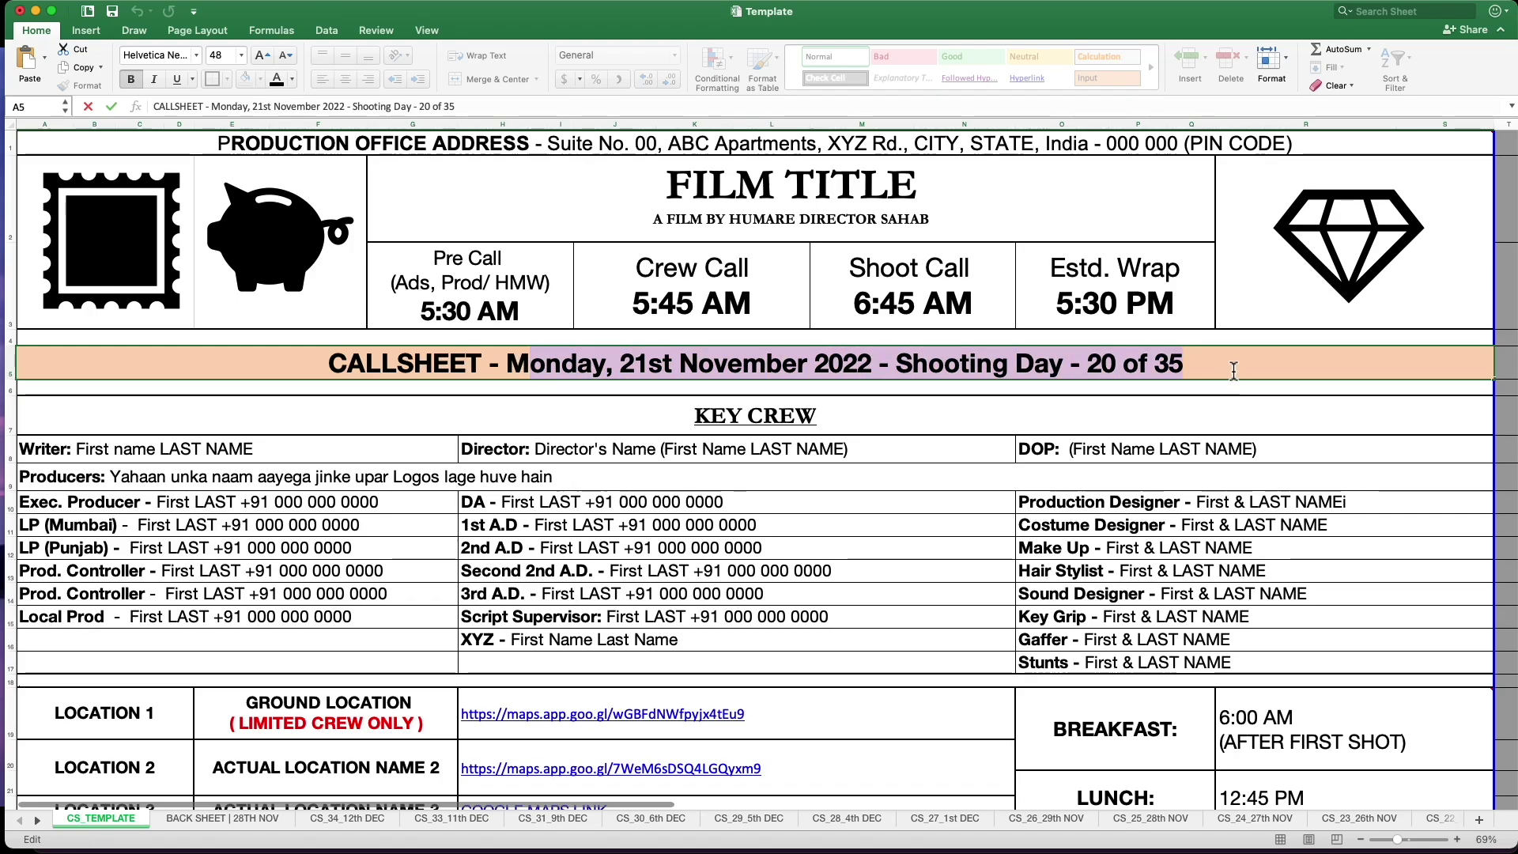
# Replace the date under the BACK SHEET | 28TH NOV title with "Monday, 21st November 2022 - Shooting Day - 20 of 35".
pyautogui.click(231, 819)
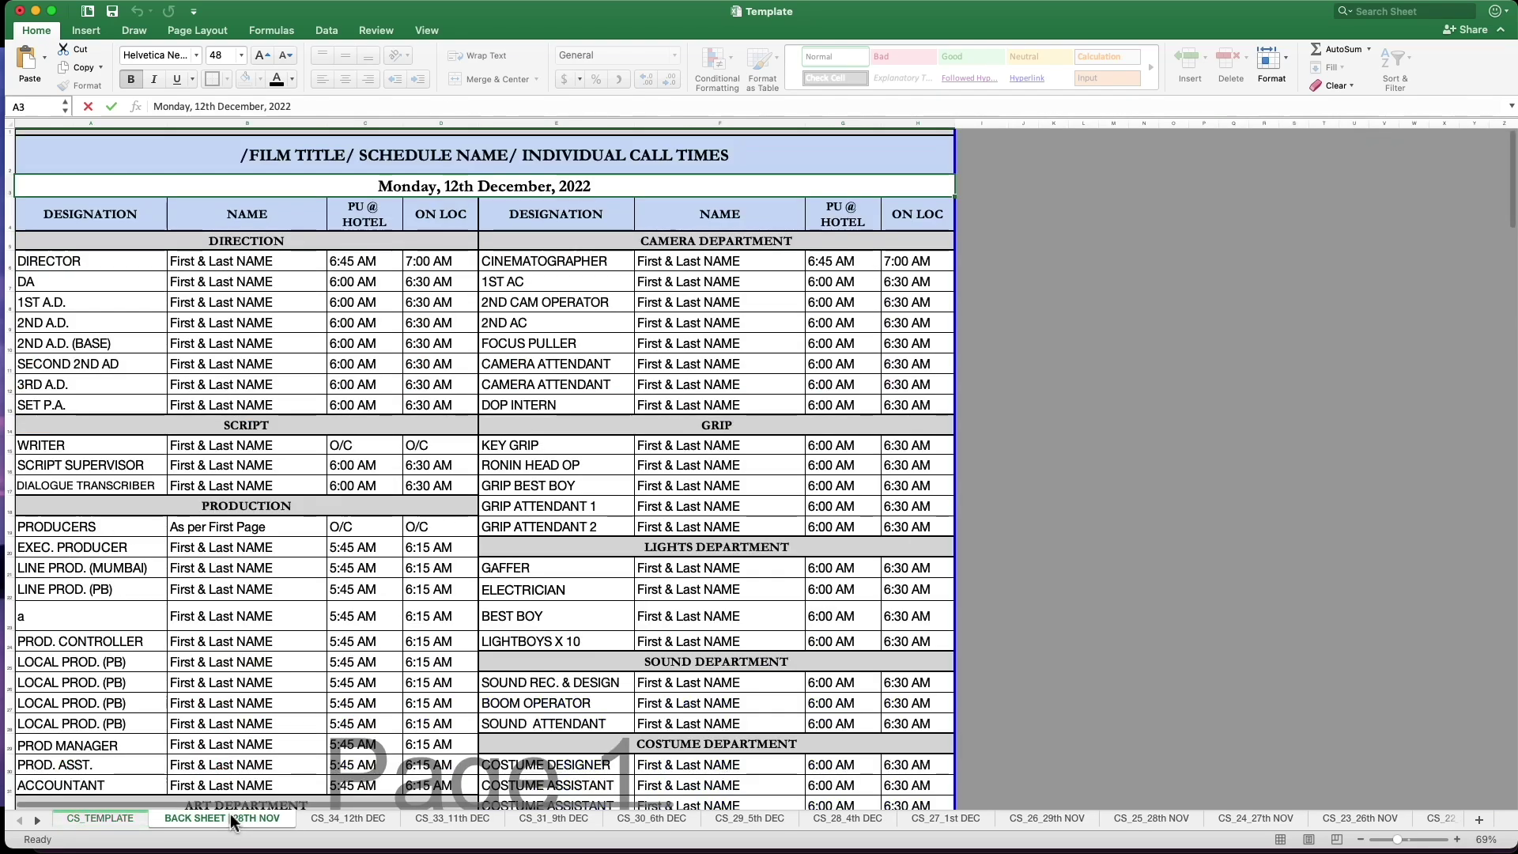
pyautogui.doubleClick(403, 188)
pyautogui.moveTo(394, 189); pyautogui.dragTo(610, 190)
pyautogui.press('super+v')
pyautogui.click(627, 219)
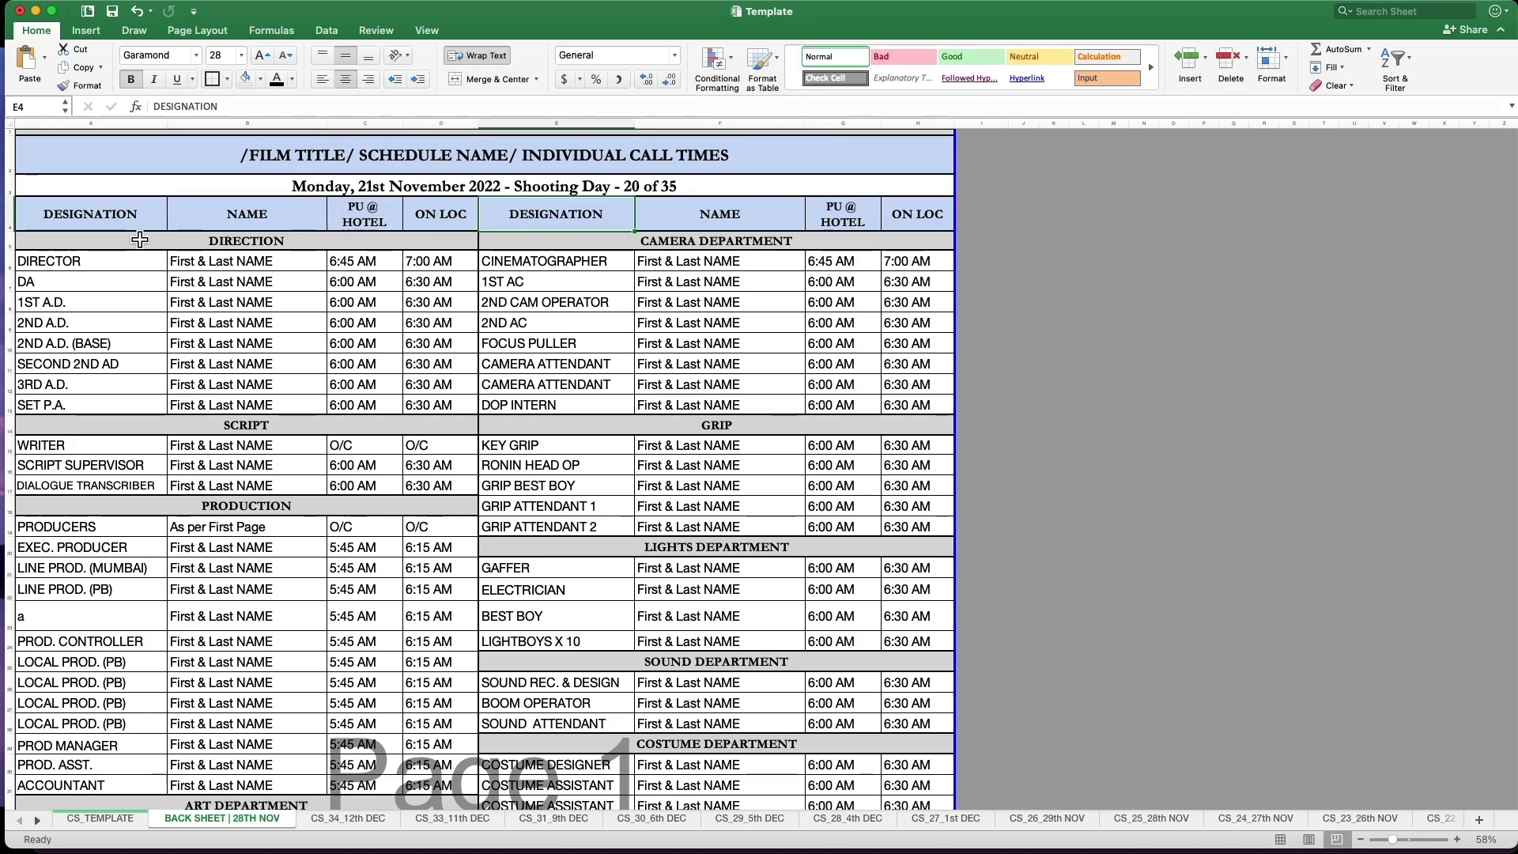
# Examine the back sheet's DESIGNATION, NAME, PU @ HOTEL and ON LOC columns for the DIRECTION department.
pyautogui.moveTo(116, 221); pyautogui.dragTo(129, 608)
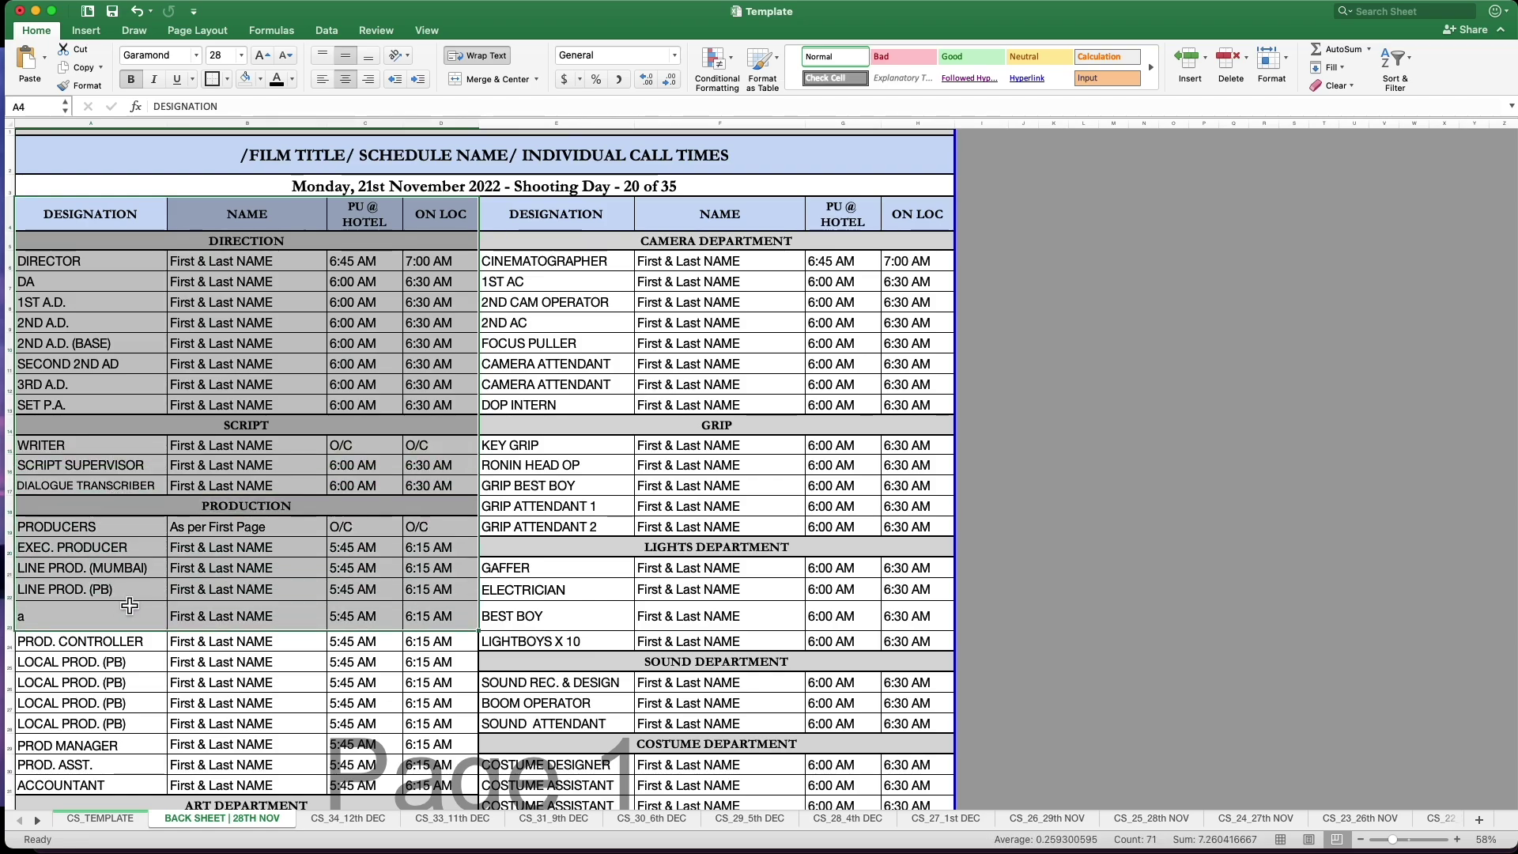
pyautogui.click(249, 448)
pyautogui.moveTo(264, 218); pyautogui.dragTo(255, 290)
pyautogui.click(255, 343)
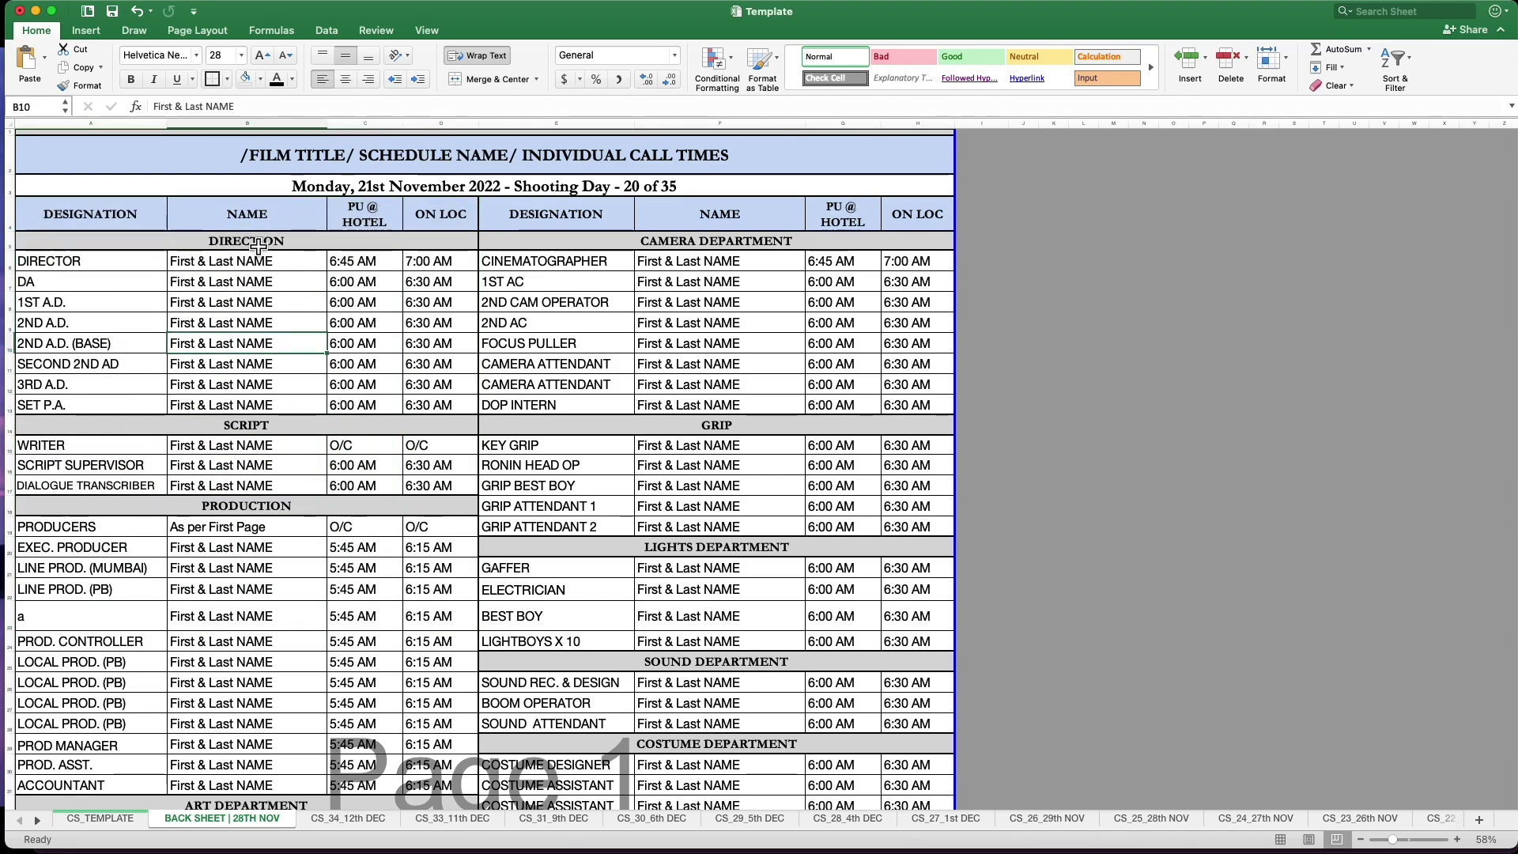
pyautogui.moveTo(258, 223); pyautogui.dragTo(266, 247)
pyautogui.moveTo(362, 223); pyautogui.dragTo(366, 340)
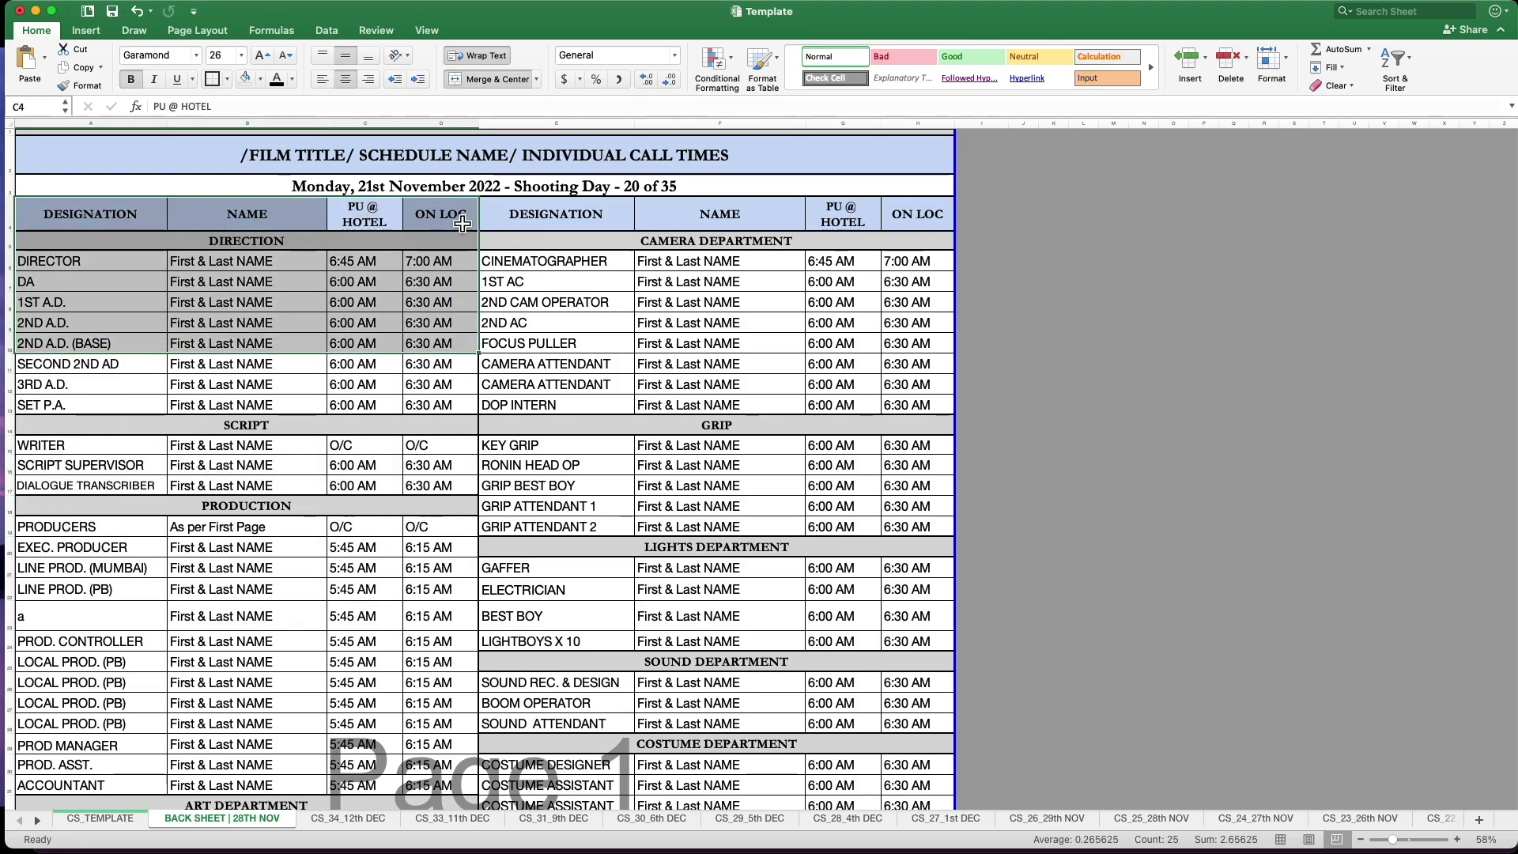
pyautogui.moveTo(441, 261); pyautogui.dragTo(442, 345)
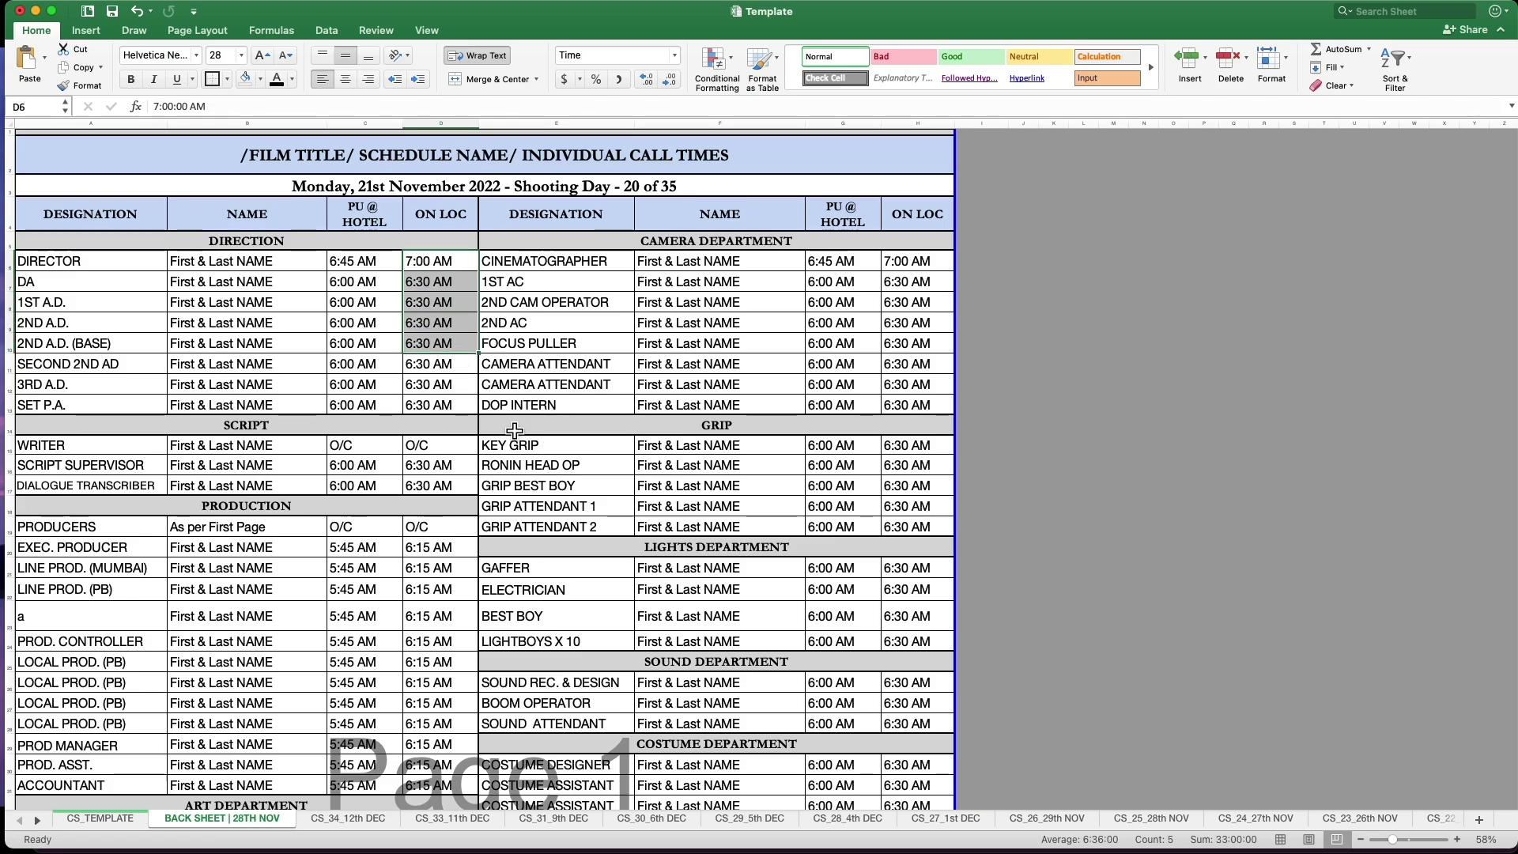
# Review the back sheet's department listings from CAMERA and GRIP down to ADDITIONAL CREW and ACTION DEPARTMENT.
pyautogui.scroll(-3, 526, 441)
pyautogui.scroll(-1, 526, 440)
pyautogui.scroll(2, 554, 441)
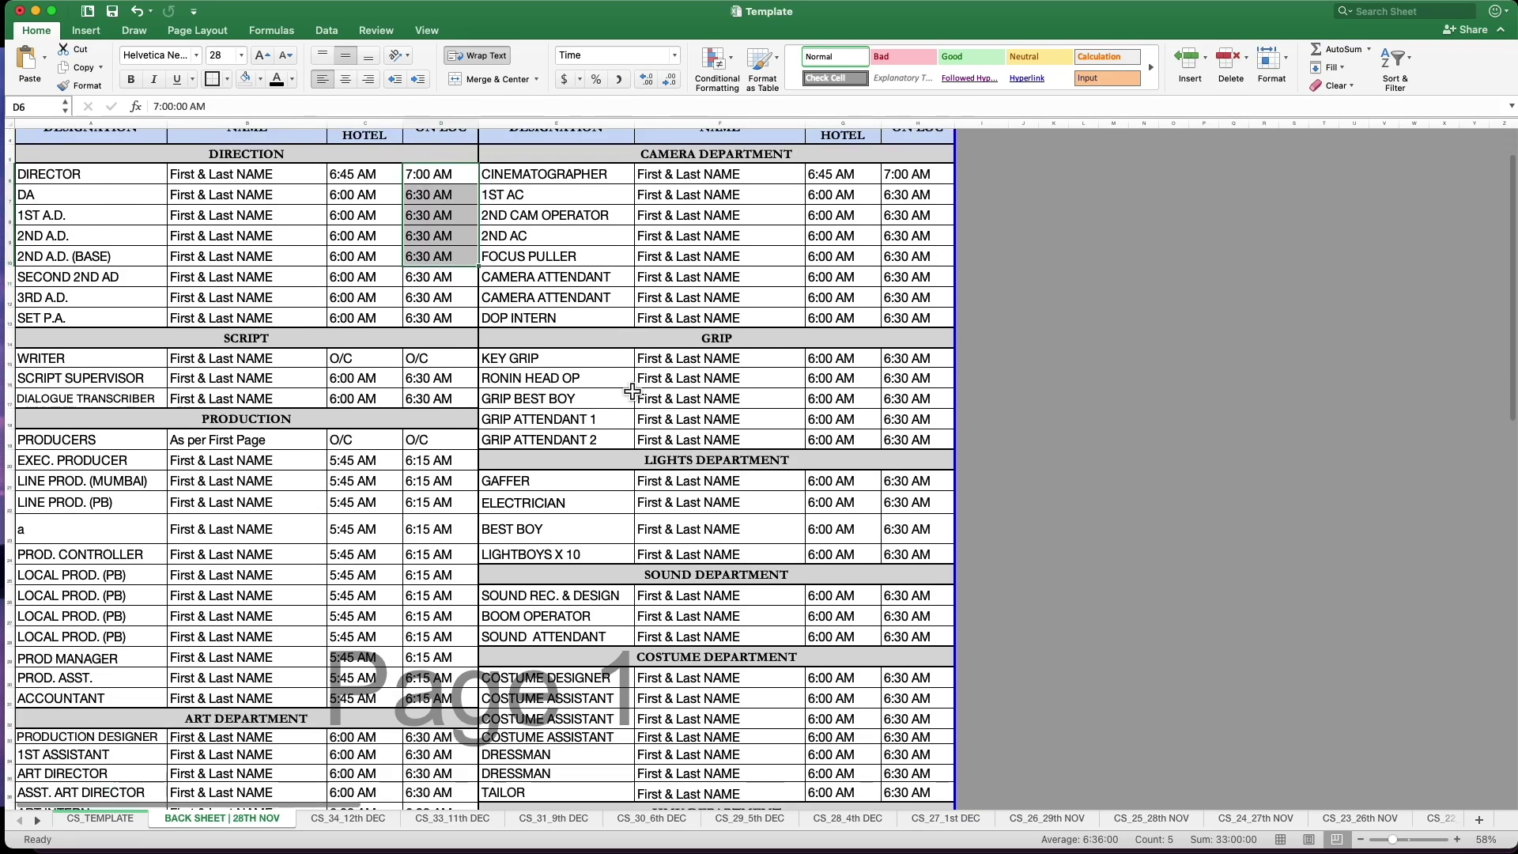
pyautogui.scroll(-5, 639, 442)
pyautogui.scroll(-8, 639, 443)
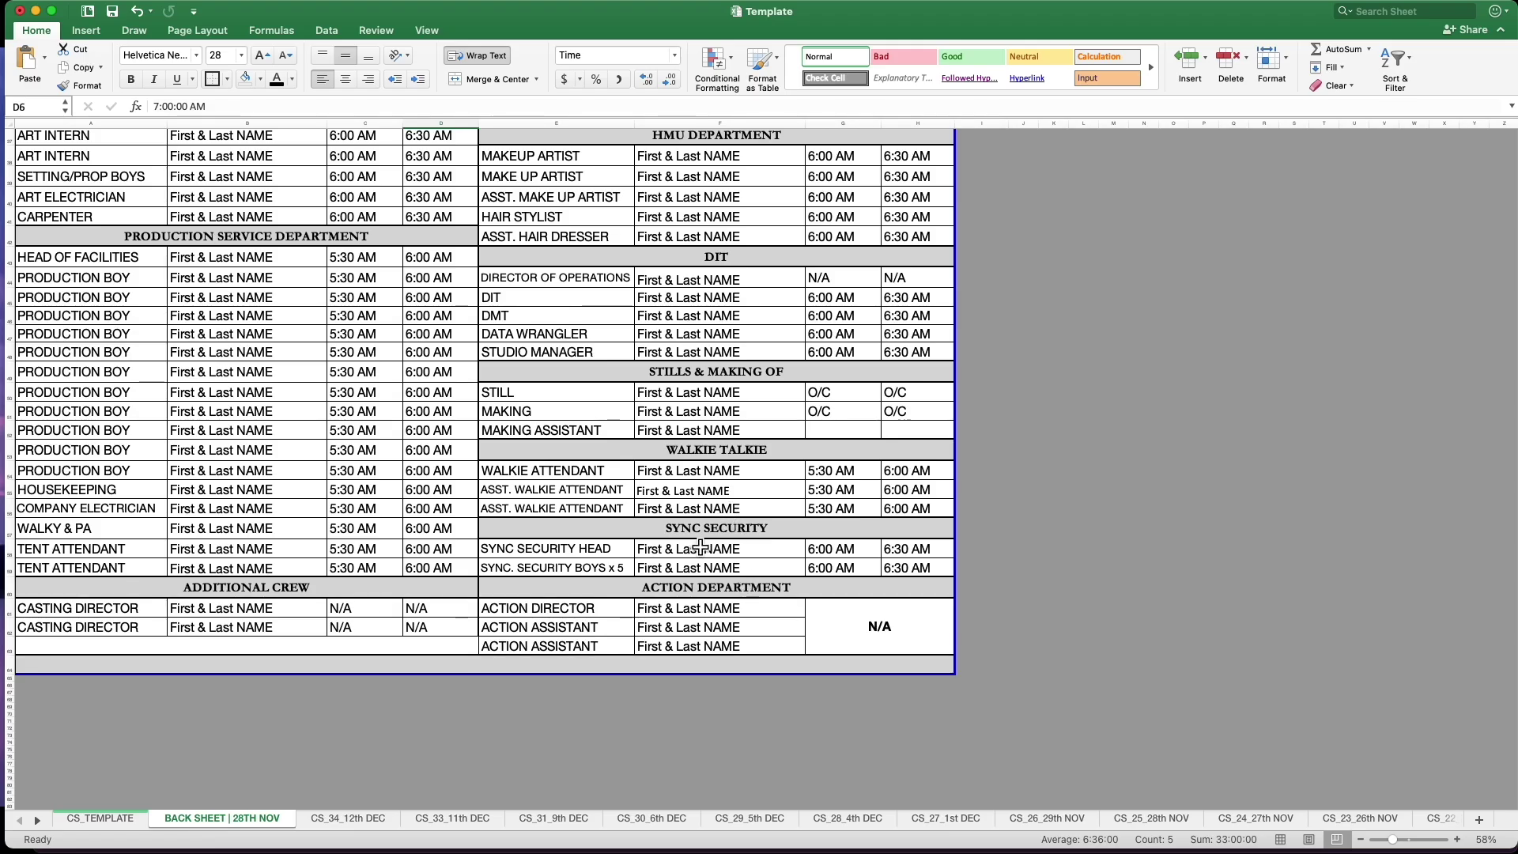
# Look over the two-page call sheet PDF again and return to the back sheet.
pyautogui.press('super+p')
pyautogui.scroll(-10, 676, 409)
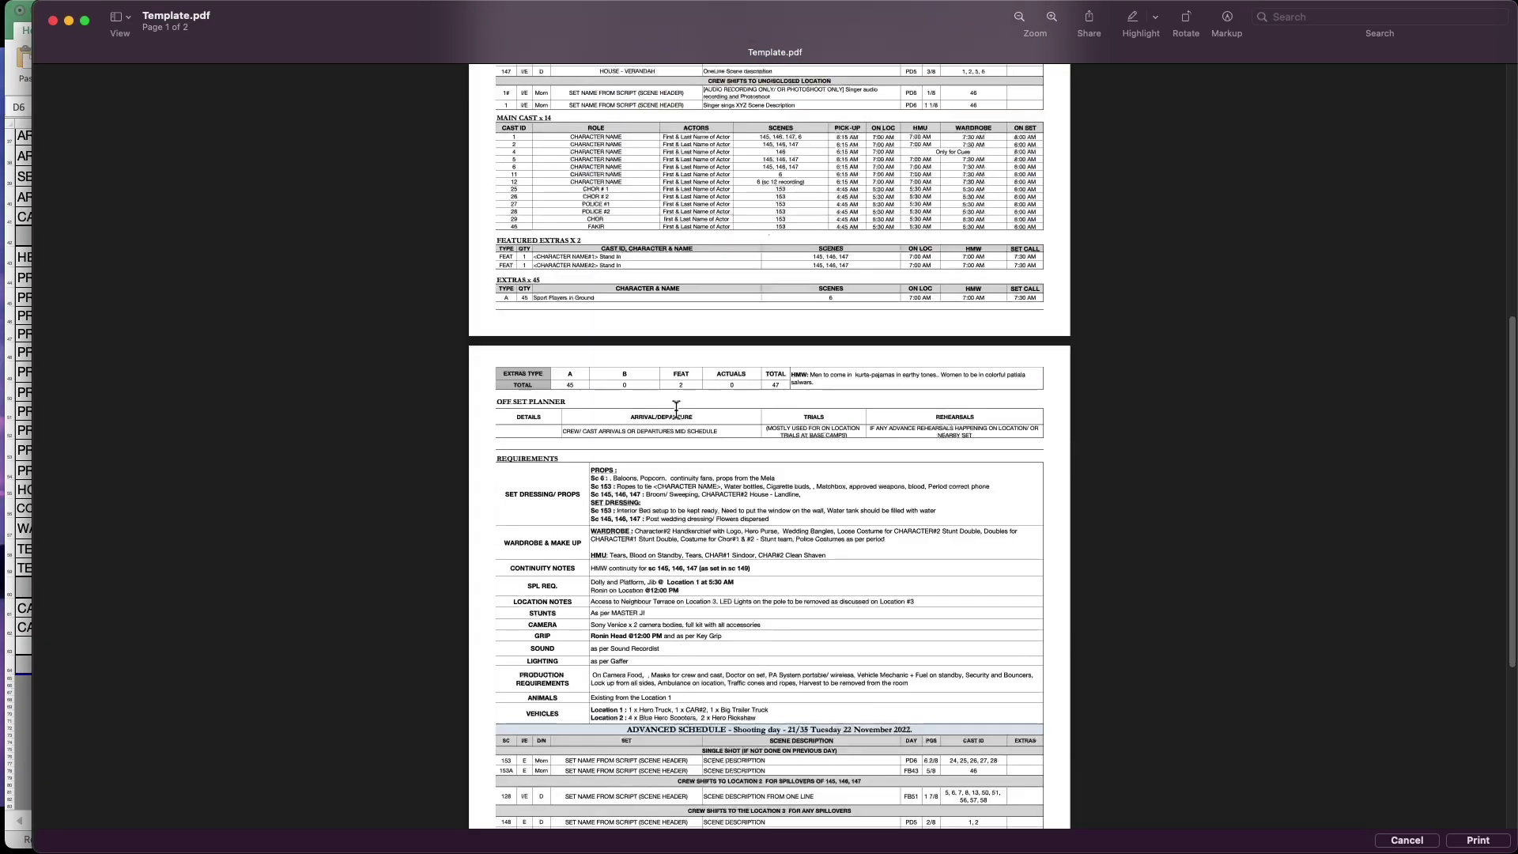
pyautogui.scroll(10, 676, 409)
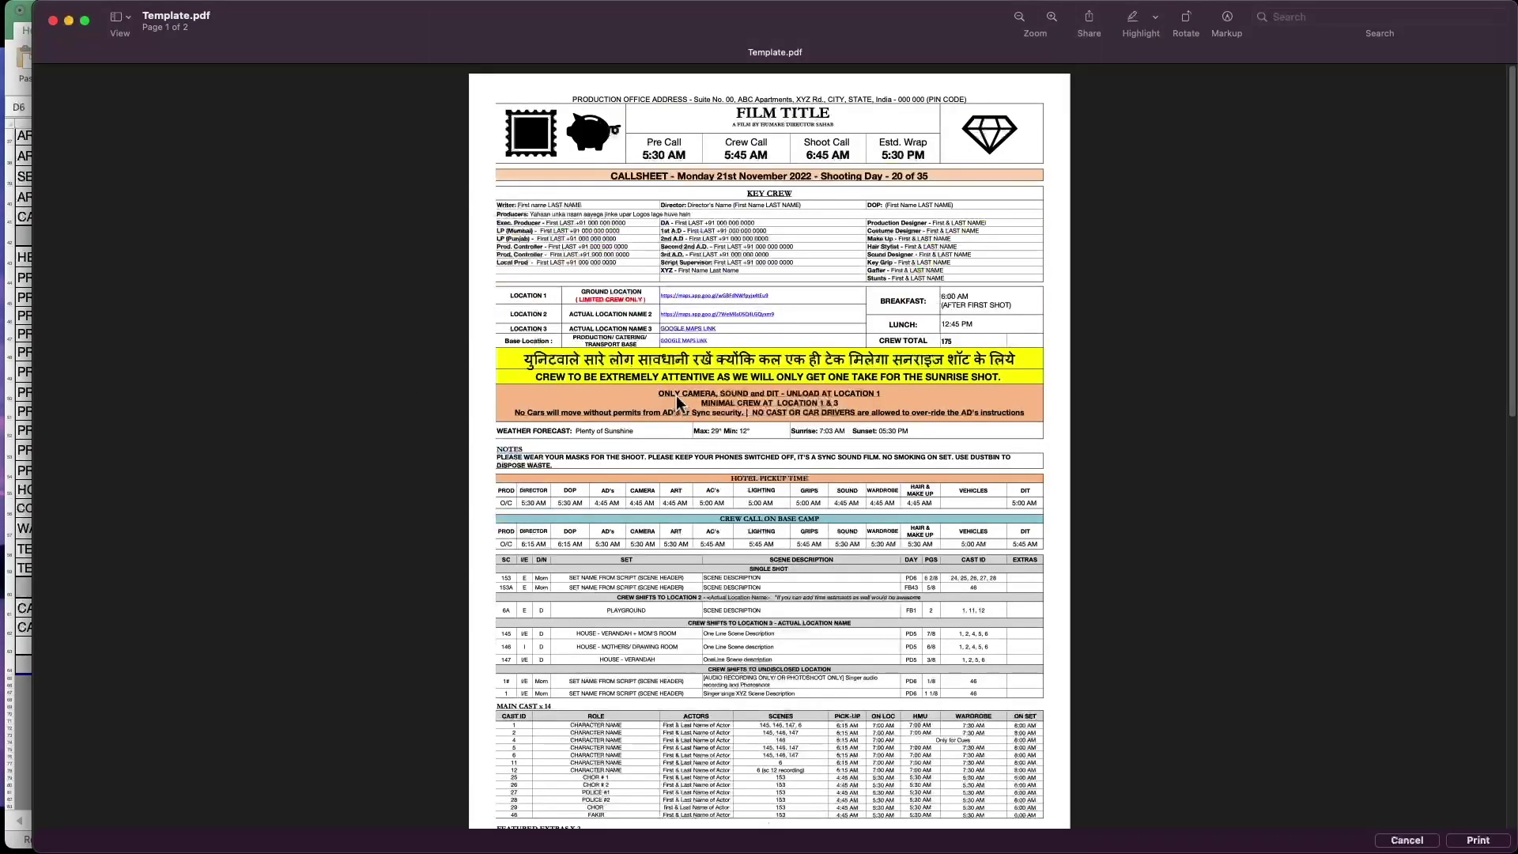
pyautogui.press('Escape')
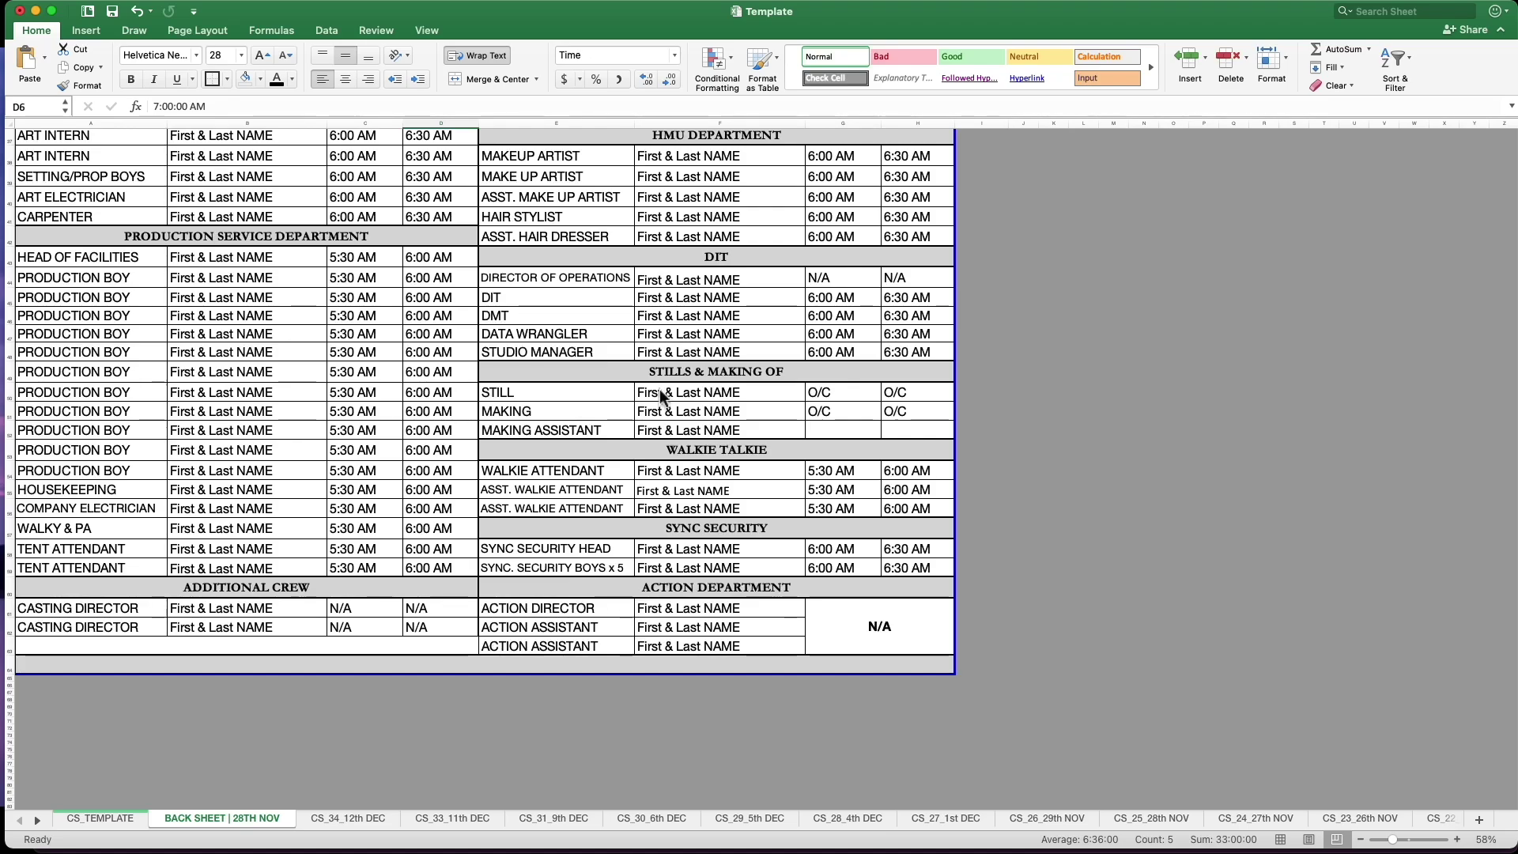
# Open the back sheet as a PDF in Preview from the print settings and enlarge the PDF window.
pyautogui.press('super+p')
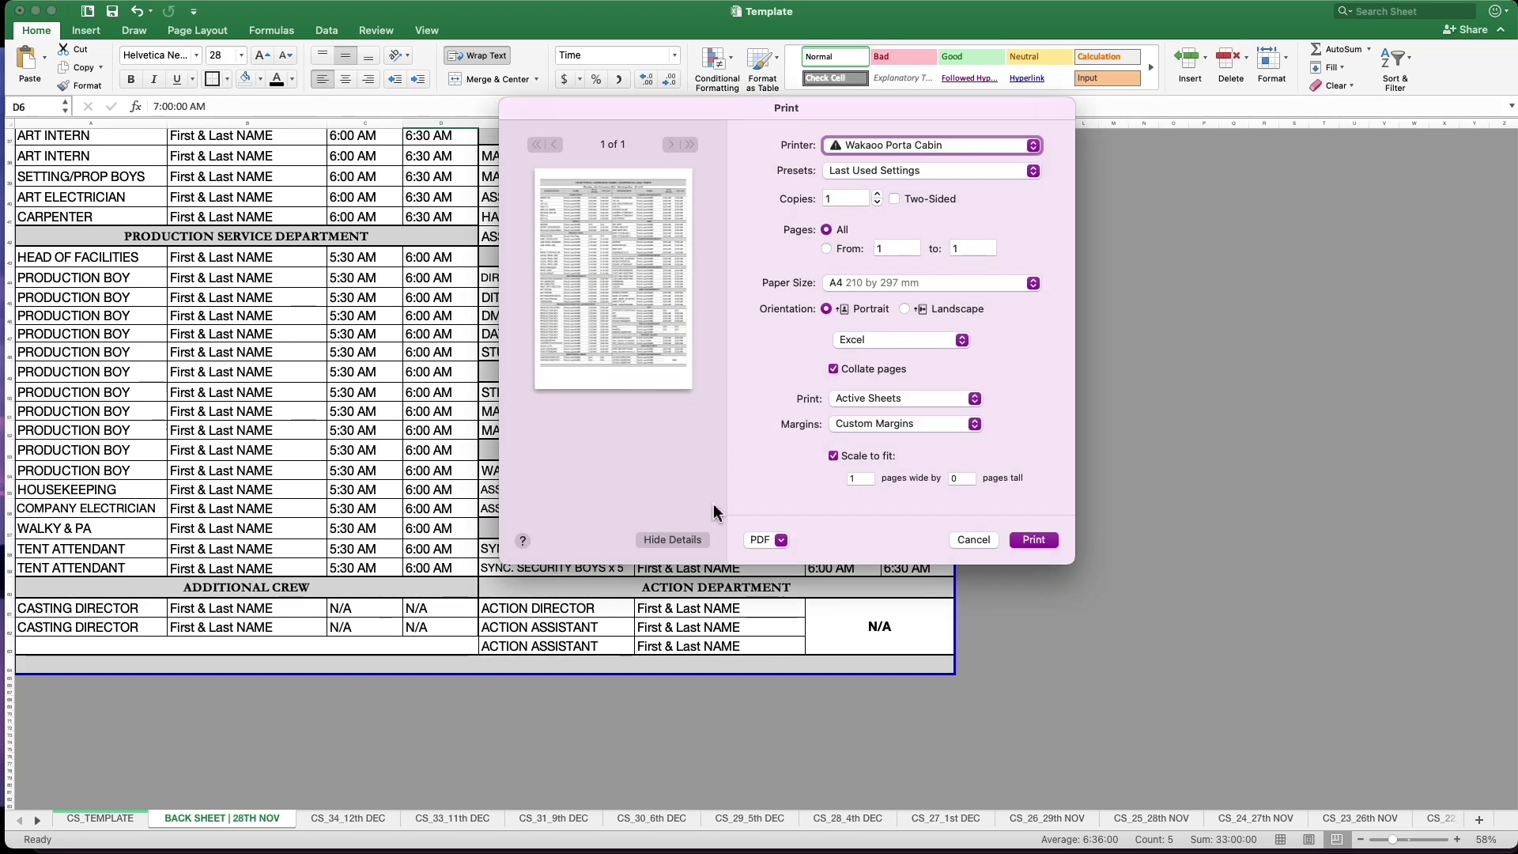
pyautogui.click(783, 539)
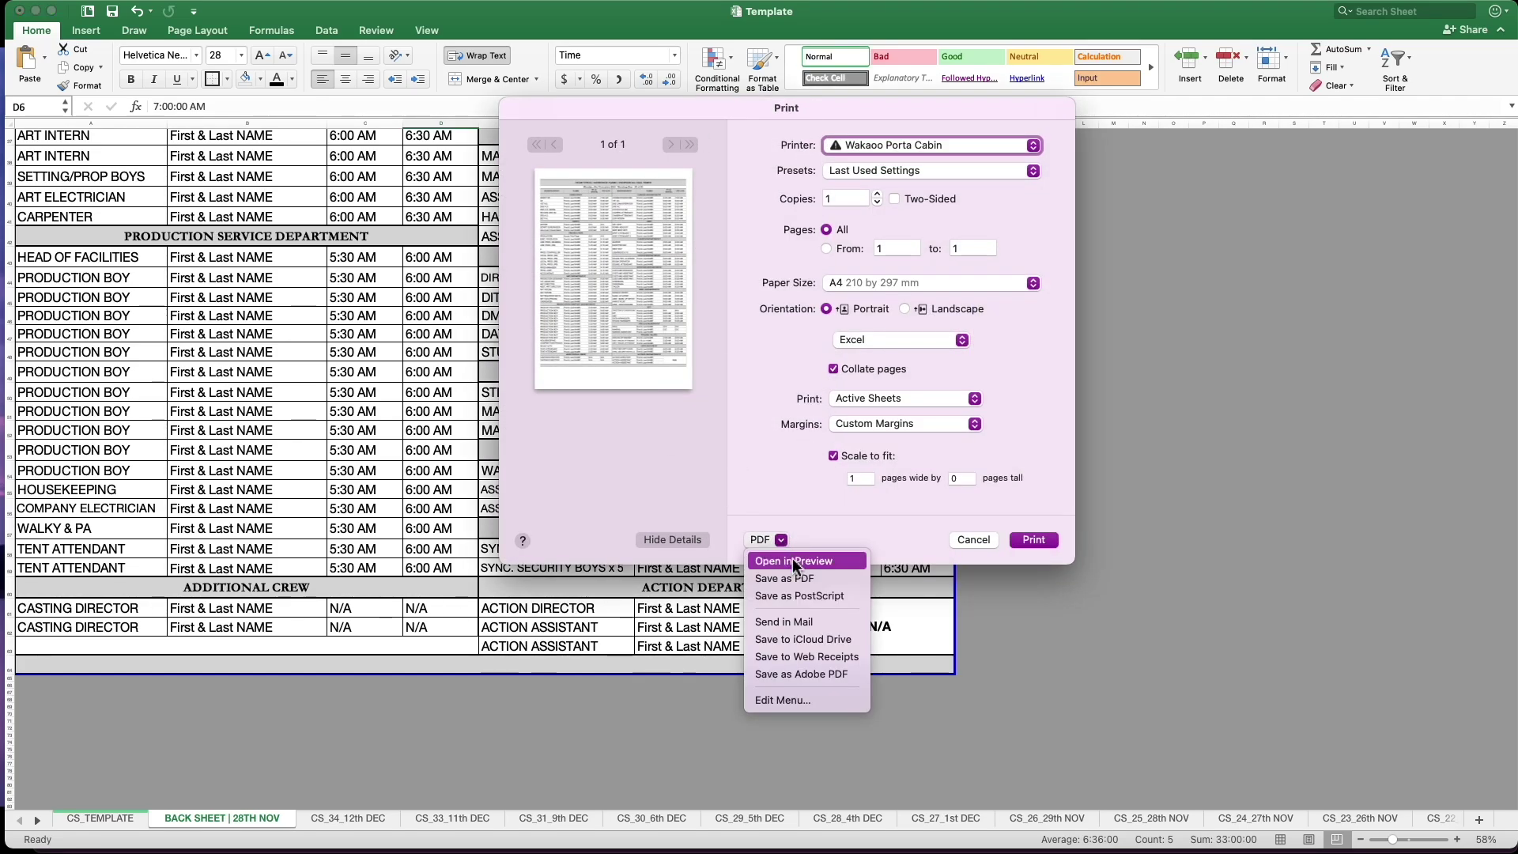
pyautogui.click(792, 559)
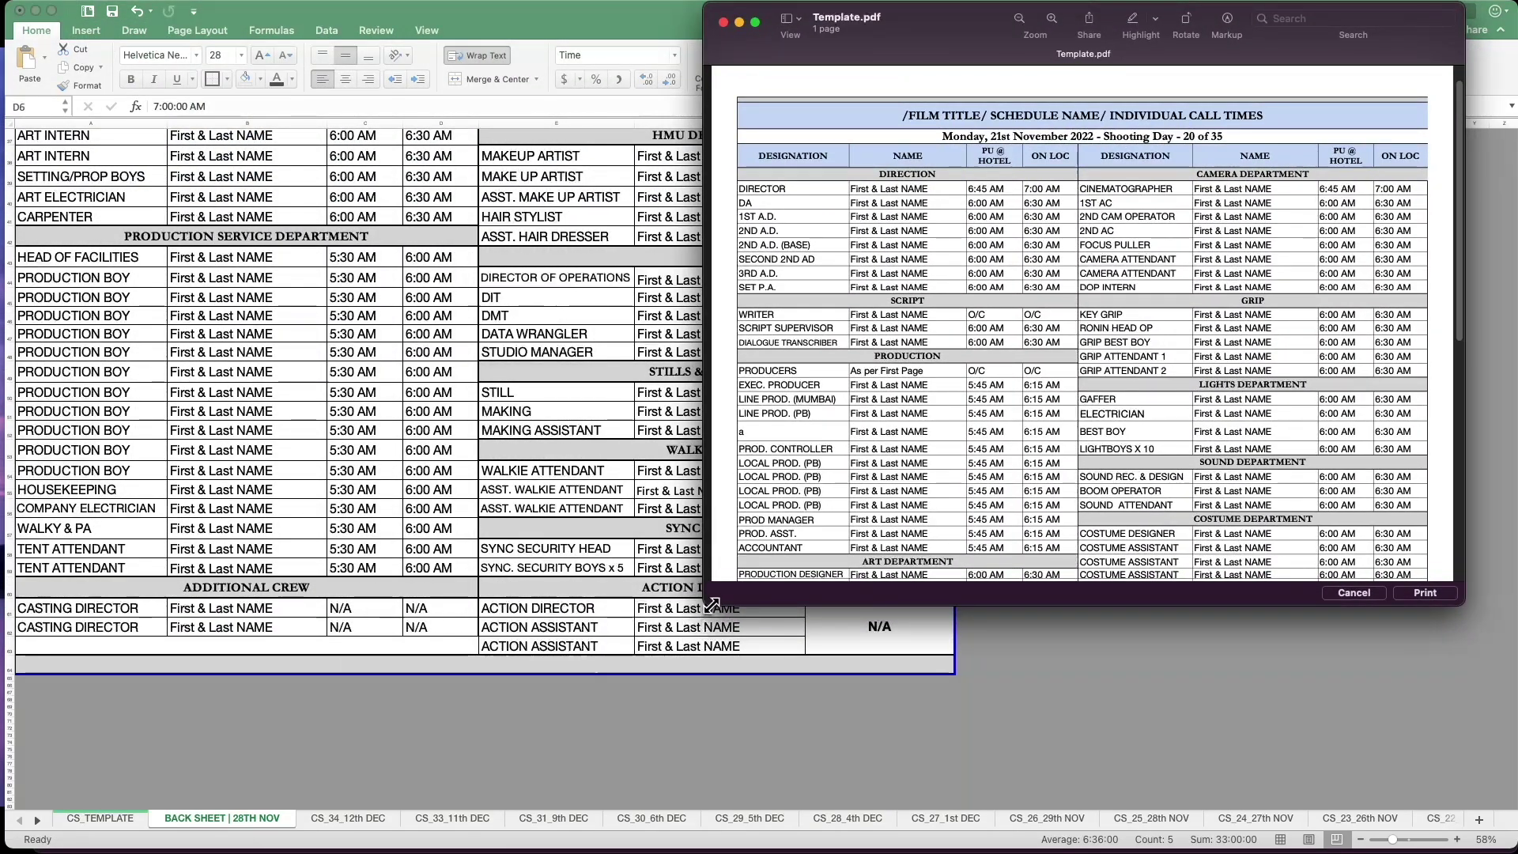
pyautogui.moveTo(706, 604); pyautogui.dragTo(125, 844)
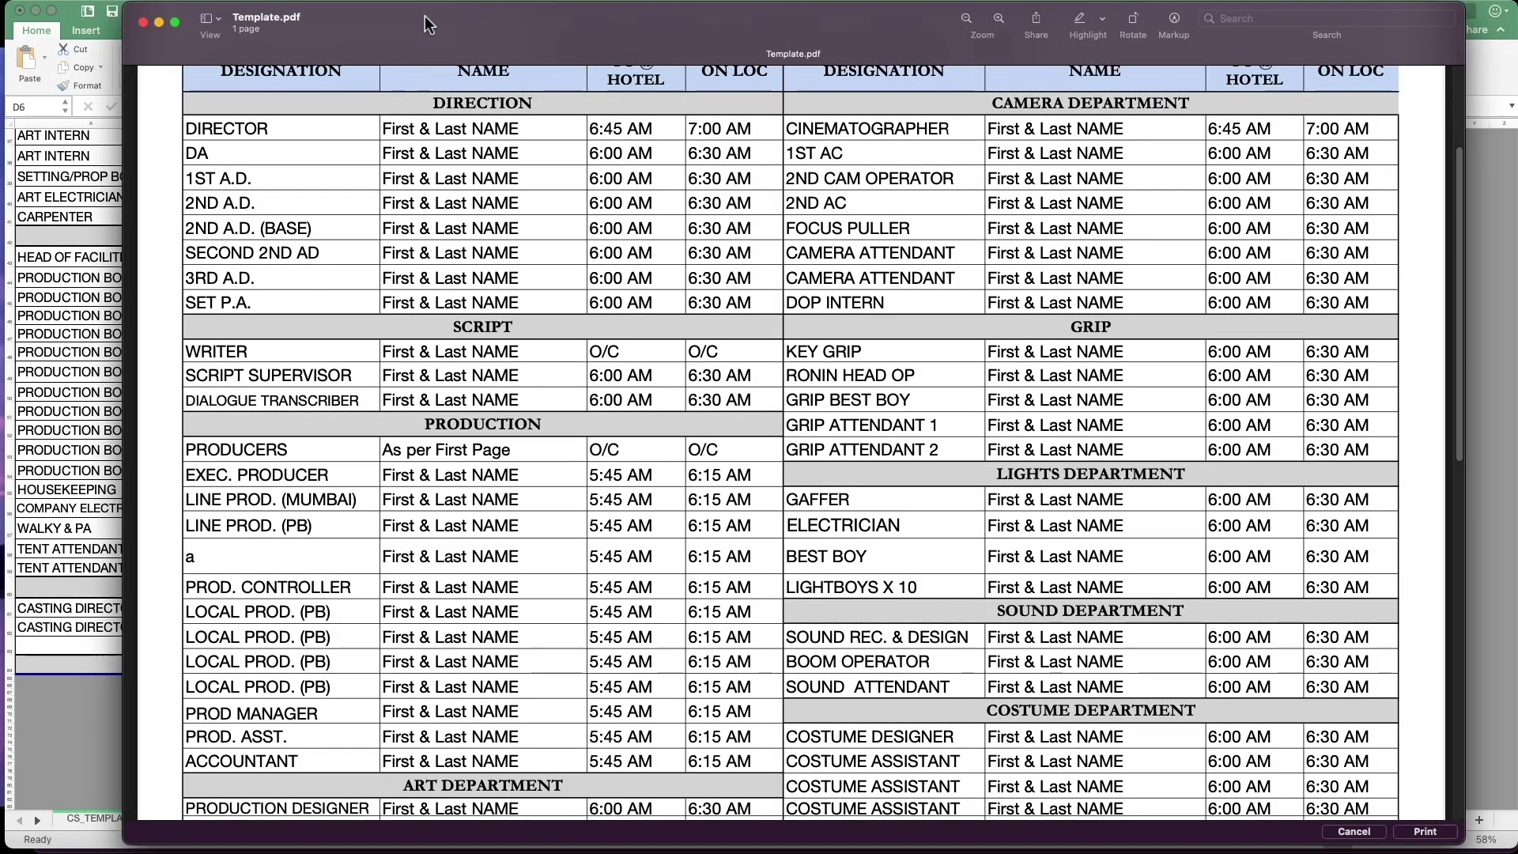
# Fit the back sheet PDF's whole page in view and examine its layout from the title to the ACTION DEPARTMENT.
pyautogui.click(971, 22)
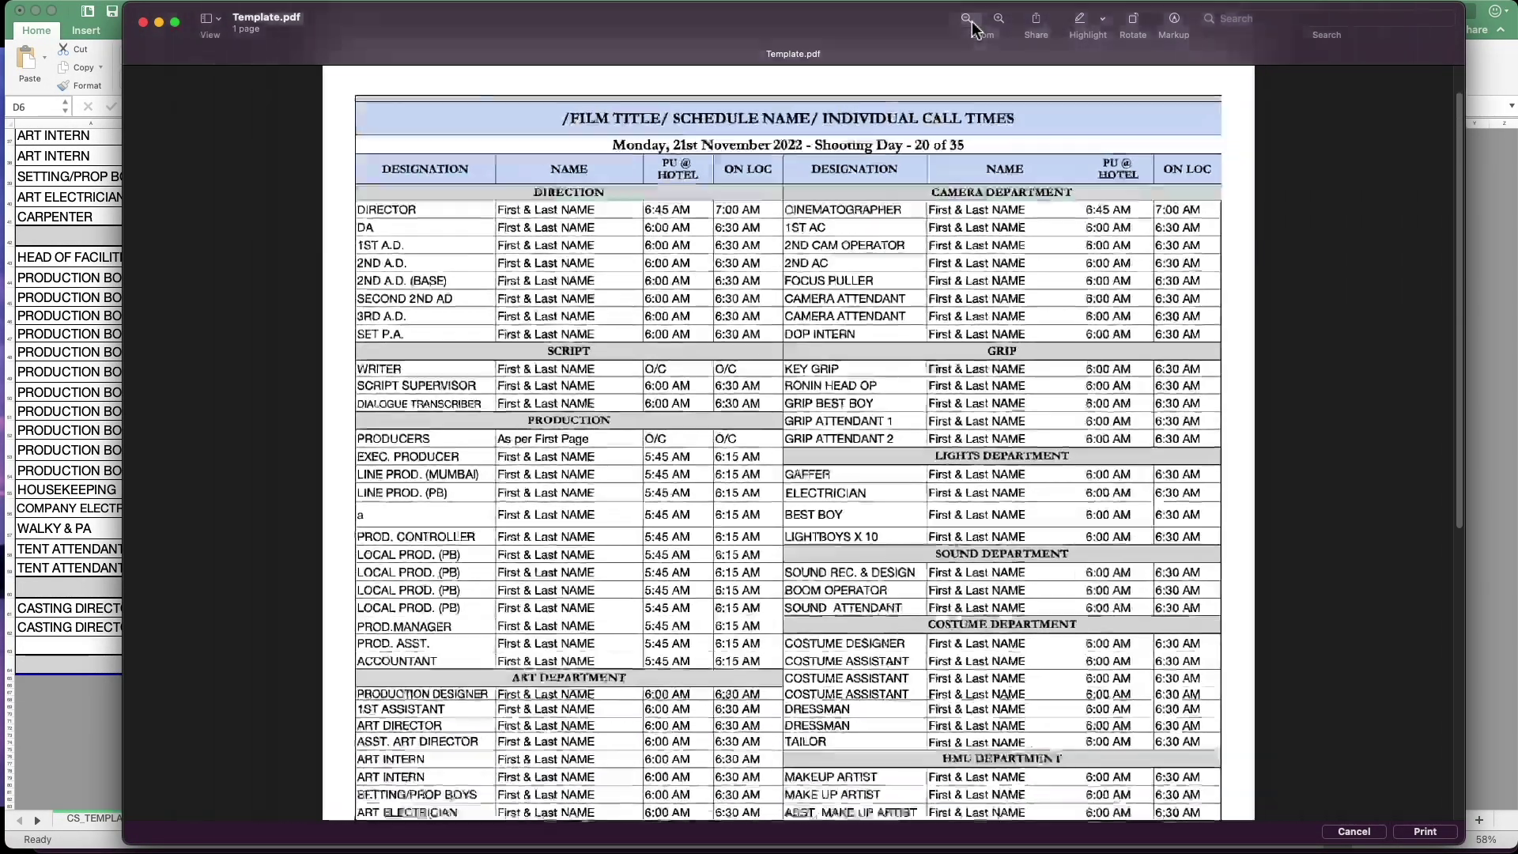
pyautogui.click(971, 22)
pyautogui.click(972, 24)
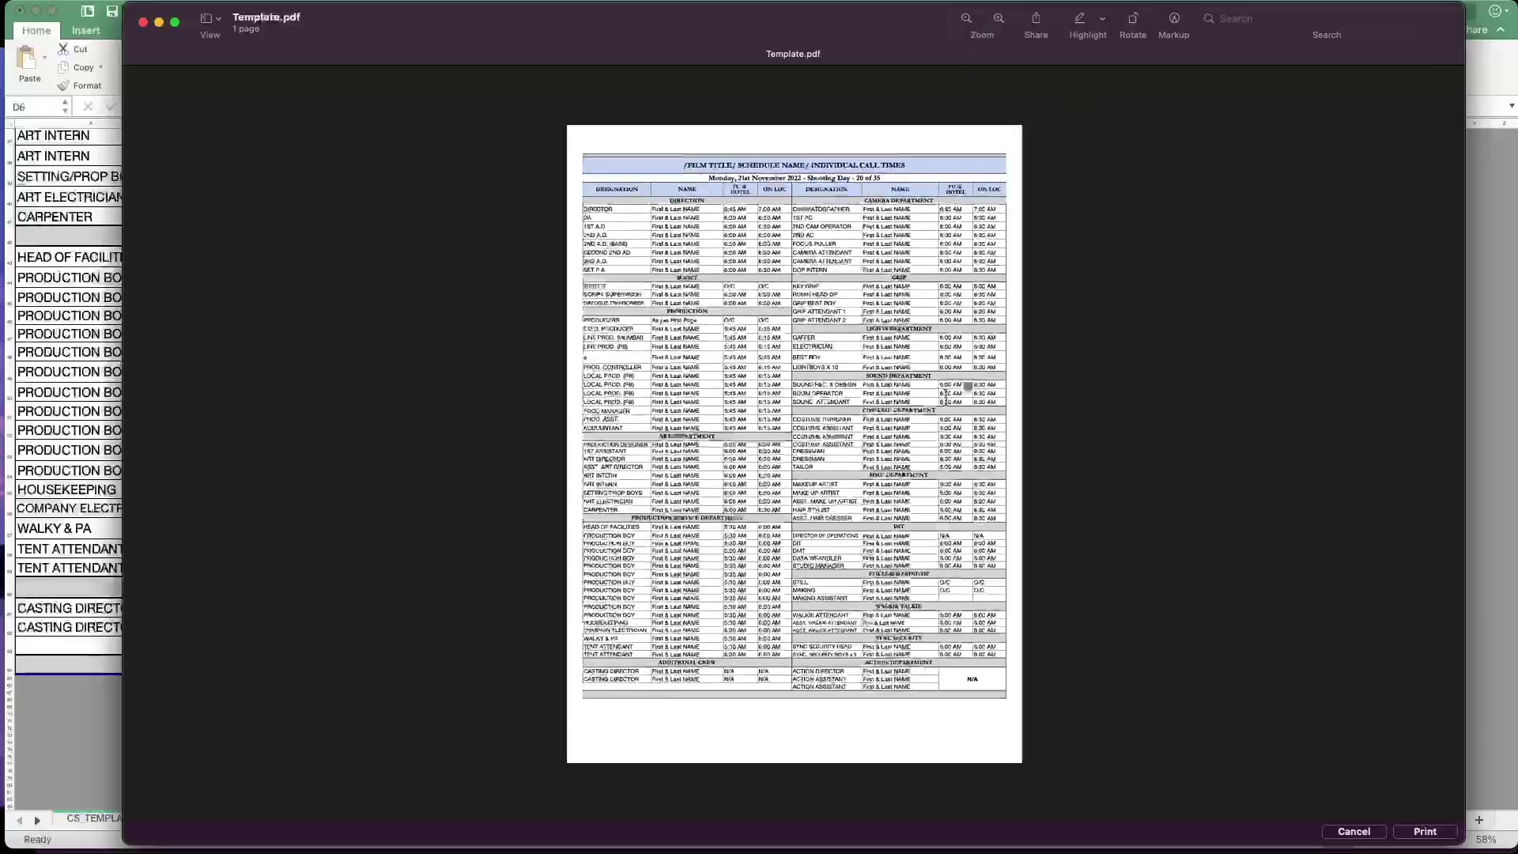
pyautogui.click(998, 22)
pyautogui.scroll(-2, 895, 584)
pyautogui.scroll(3, 894, 581)
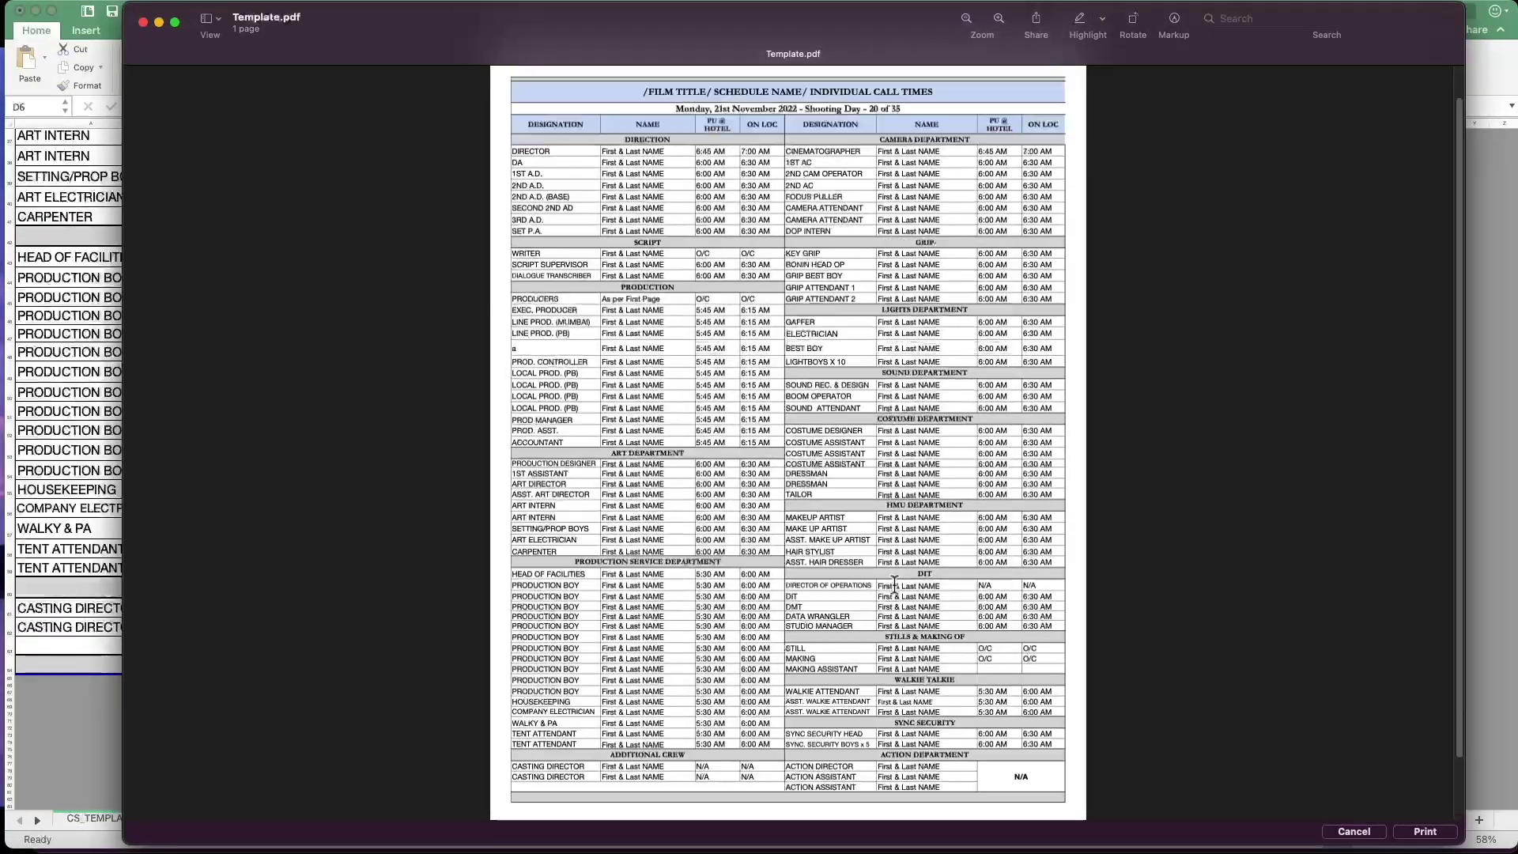